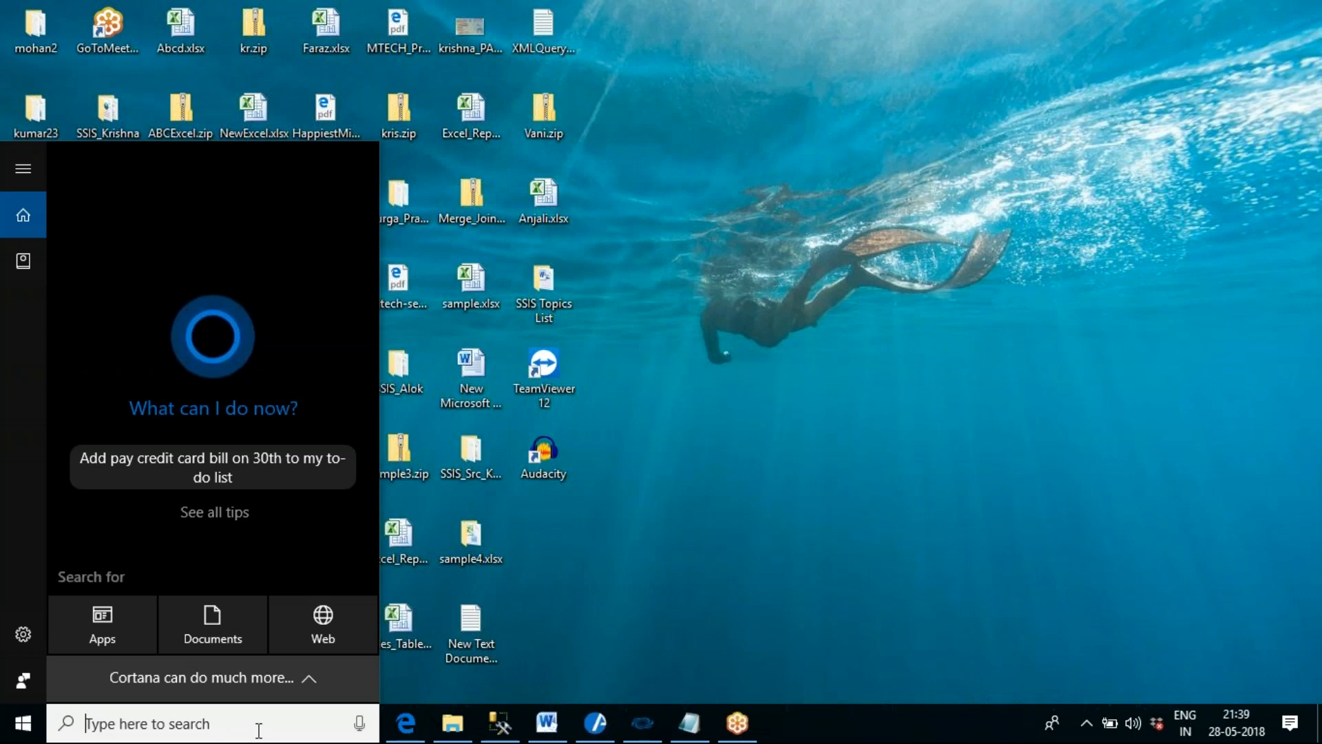
- Open SQL Server Data Tools and recover the selected SSRS_SAMPLE project file
type("SQL")
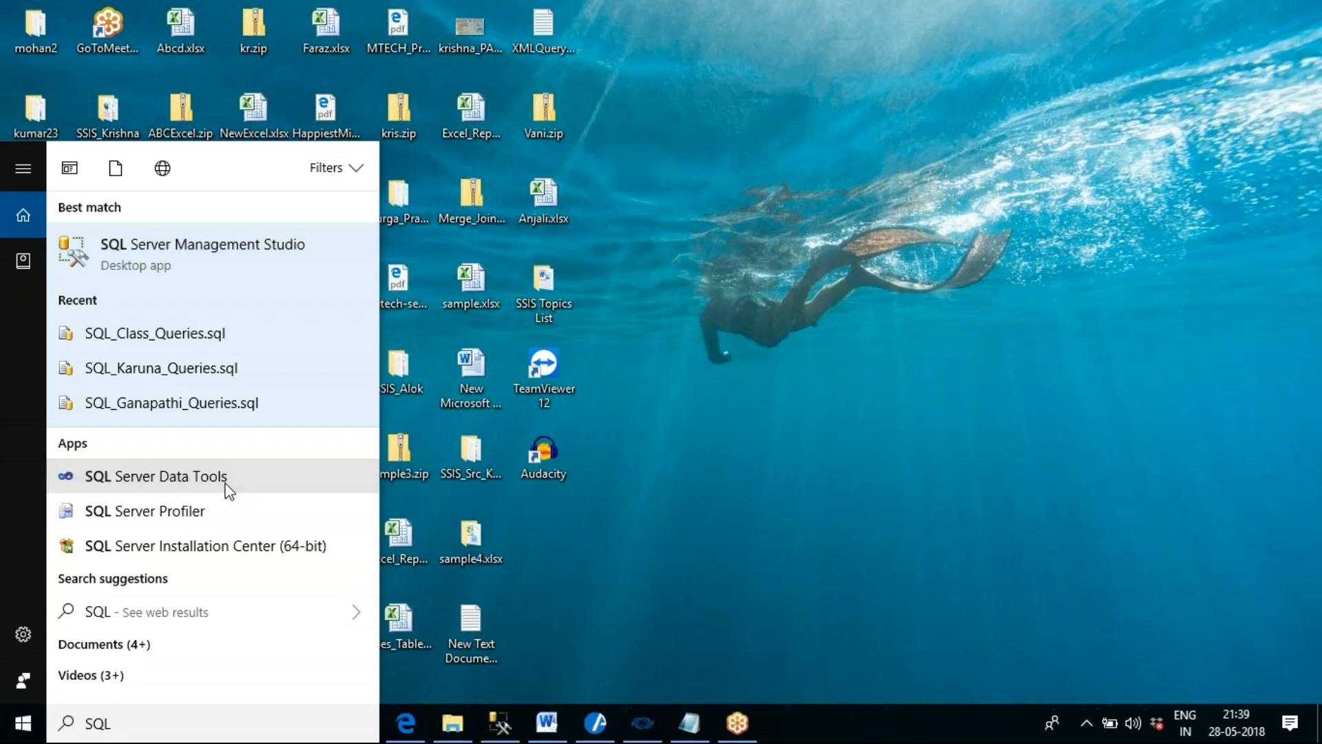
left_click(156, 476)
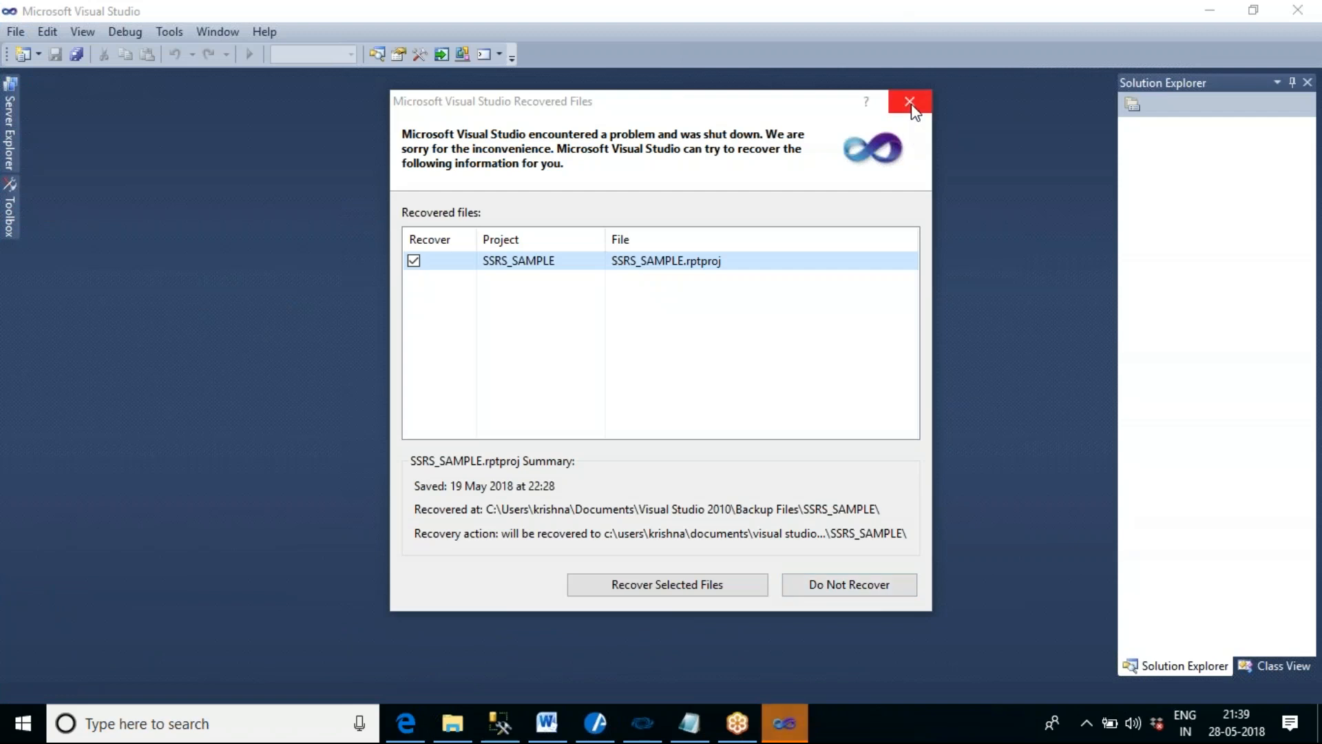
left_click(859, 592)
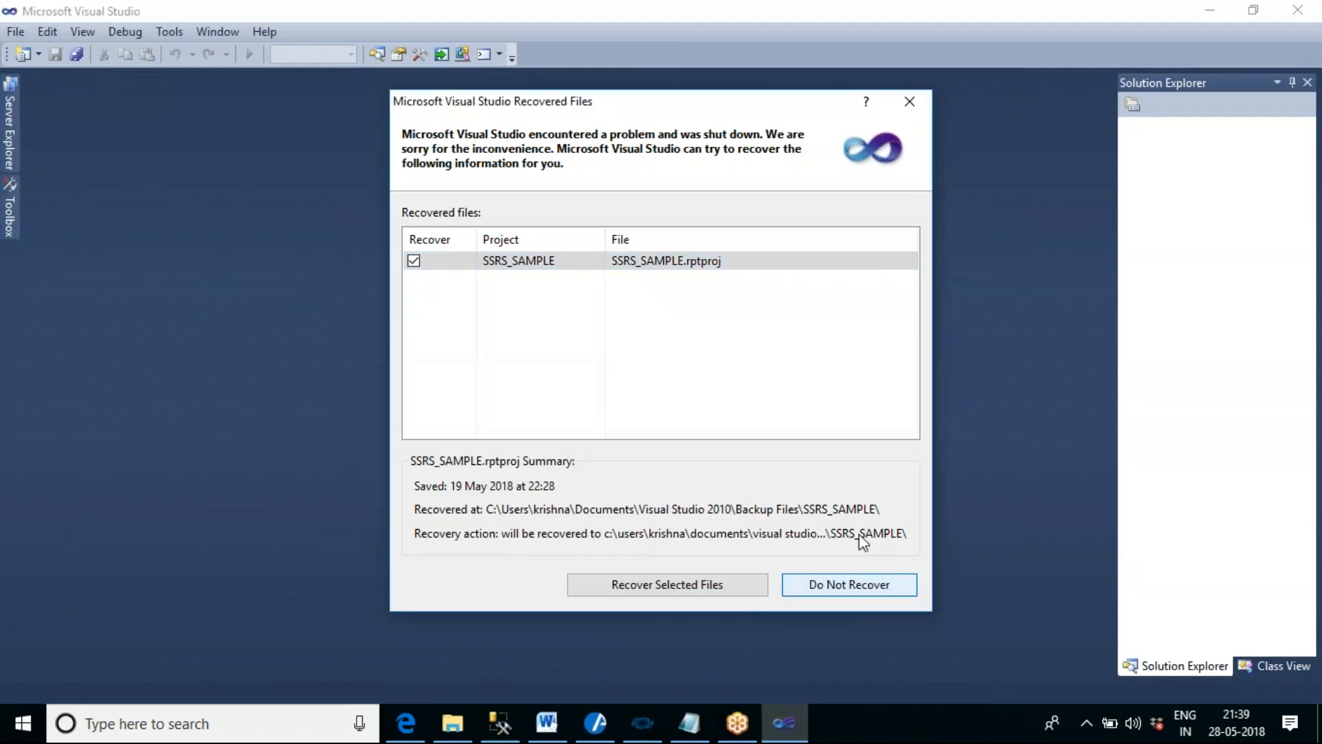
left_click(737, 588)
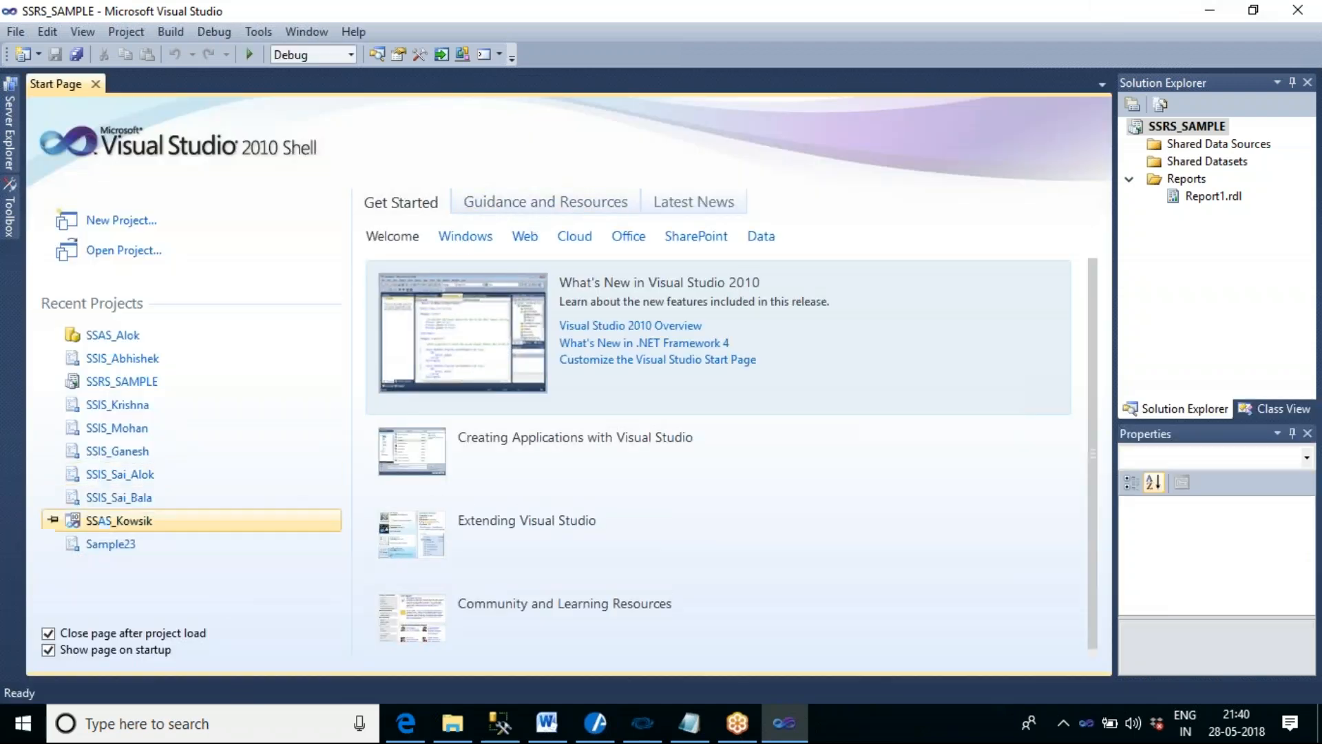
- Start a new project, view the Reporting Services and Analysis Services templates, and choose the Integration Services Project template
left_click(138, 224)
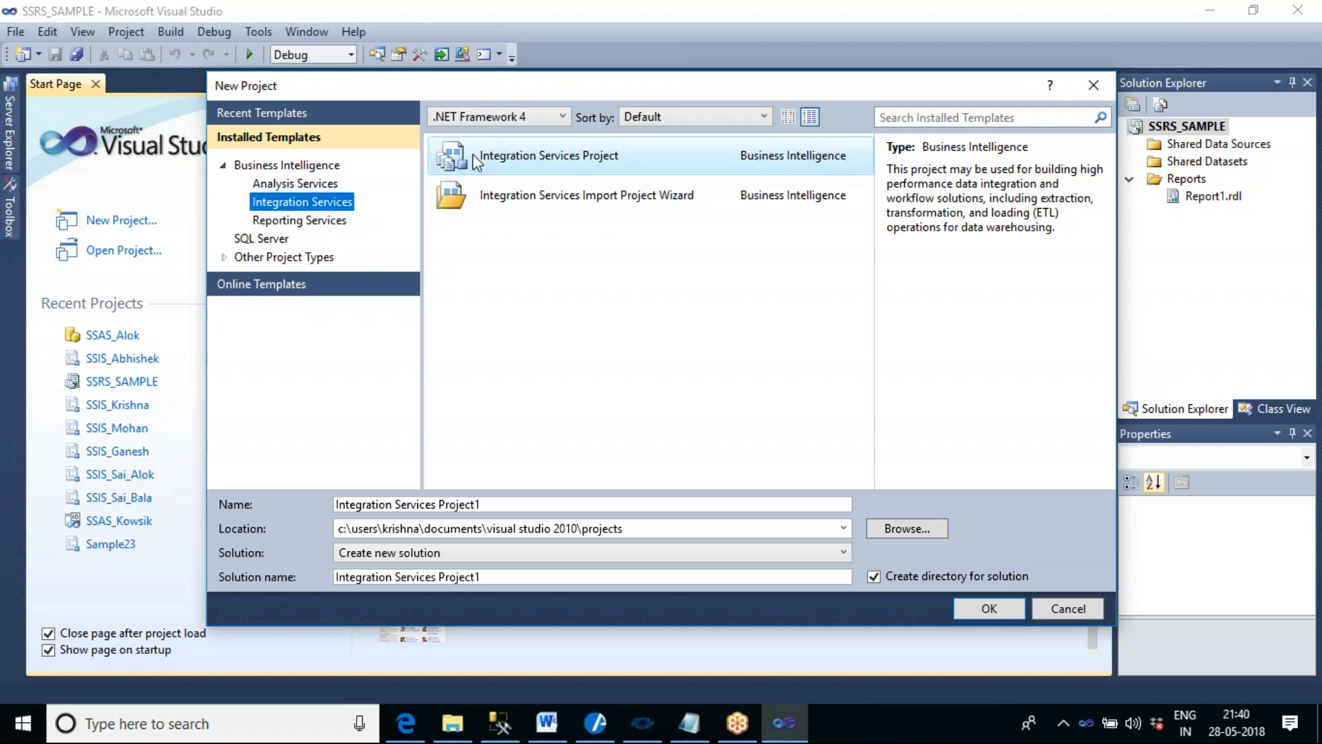
left_click(339, 231)
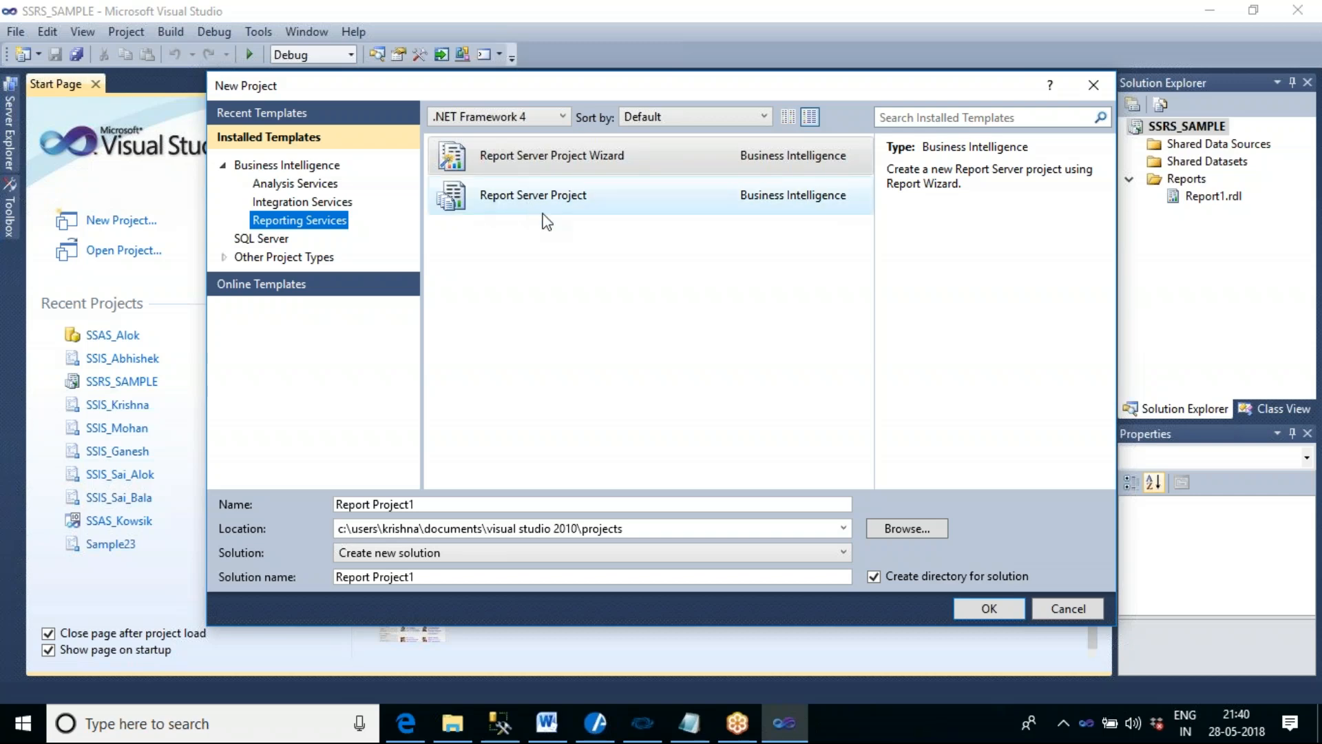
left_click(322, 188)
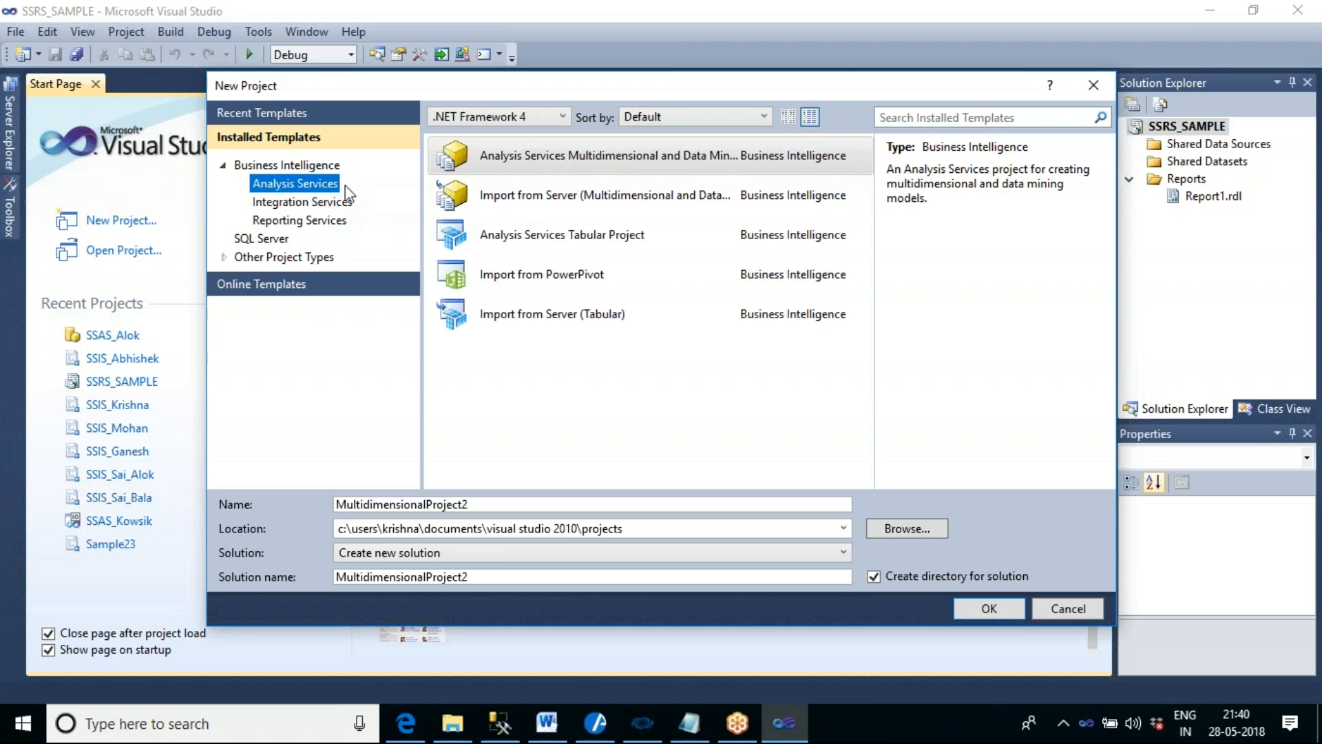
left_click(341, 204)
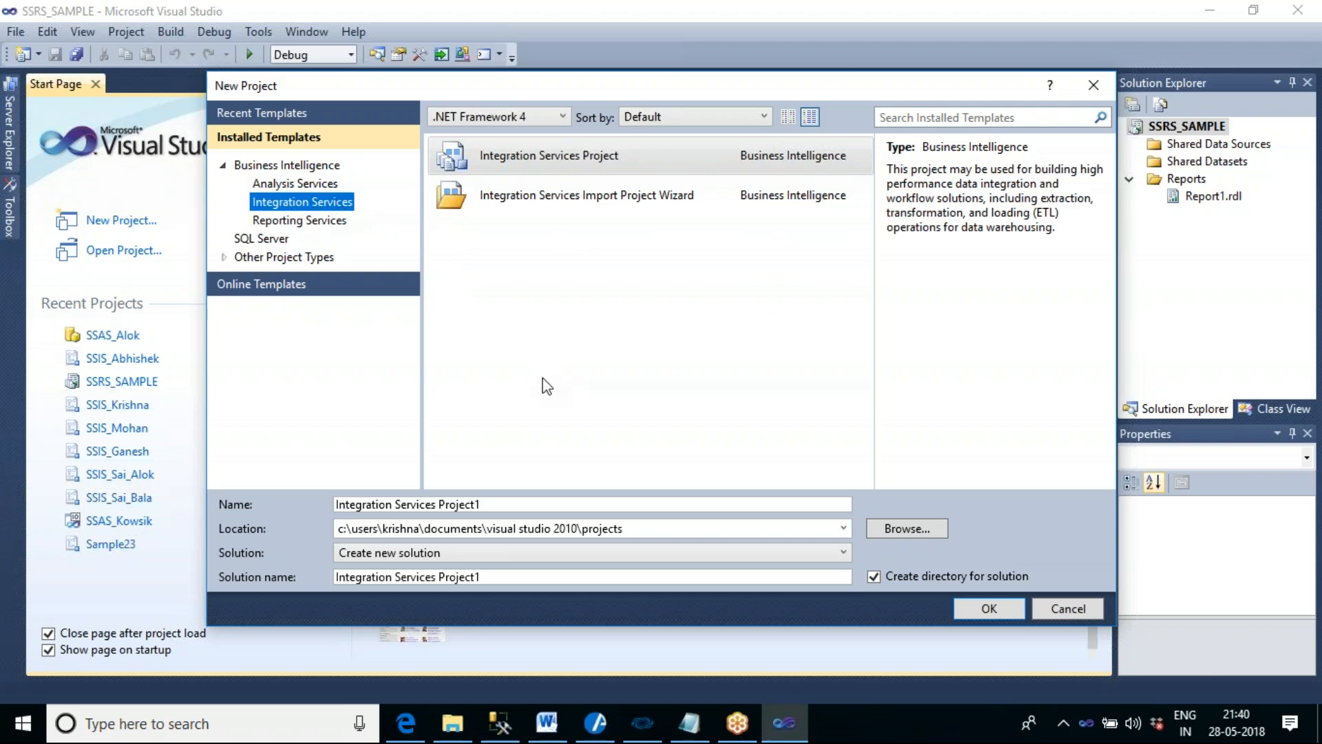
left_click(560, 160)
- Name the new project with the prefix SSIS_ followed by the trainee's first name
left_click_drag(572, 504, 336, 509)
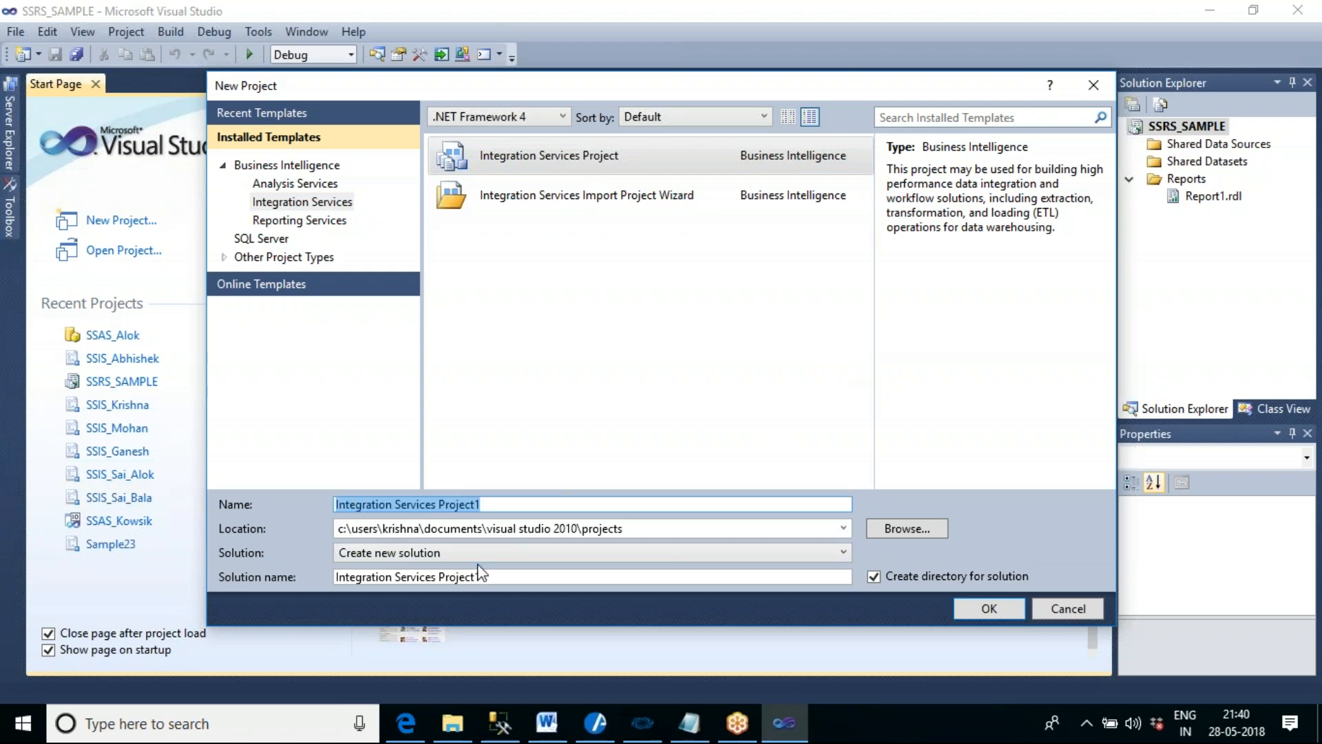
type("ss")
key("BackSpace")
key("BackSpace")
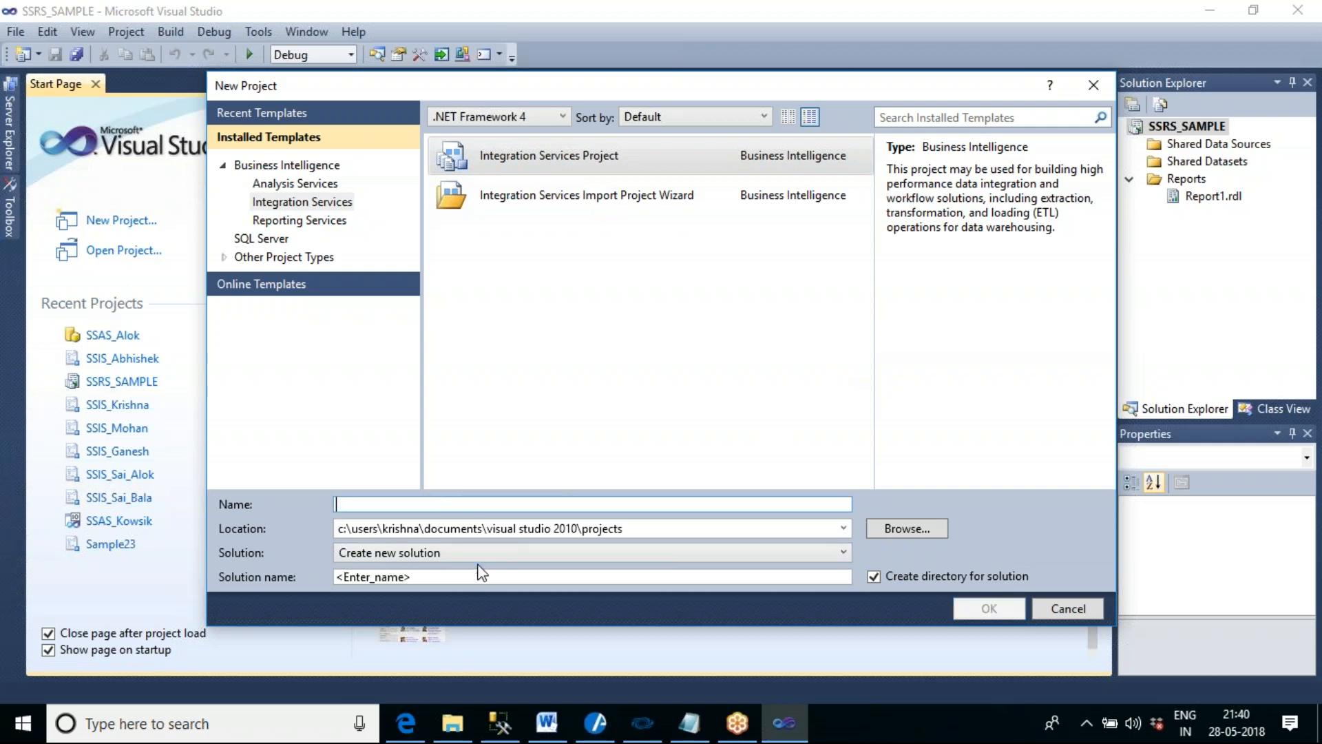
type("SSIS")
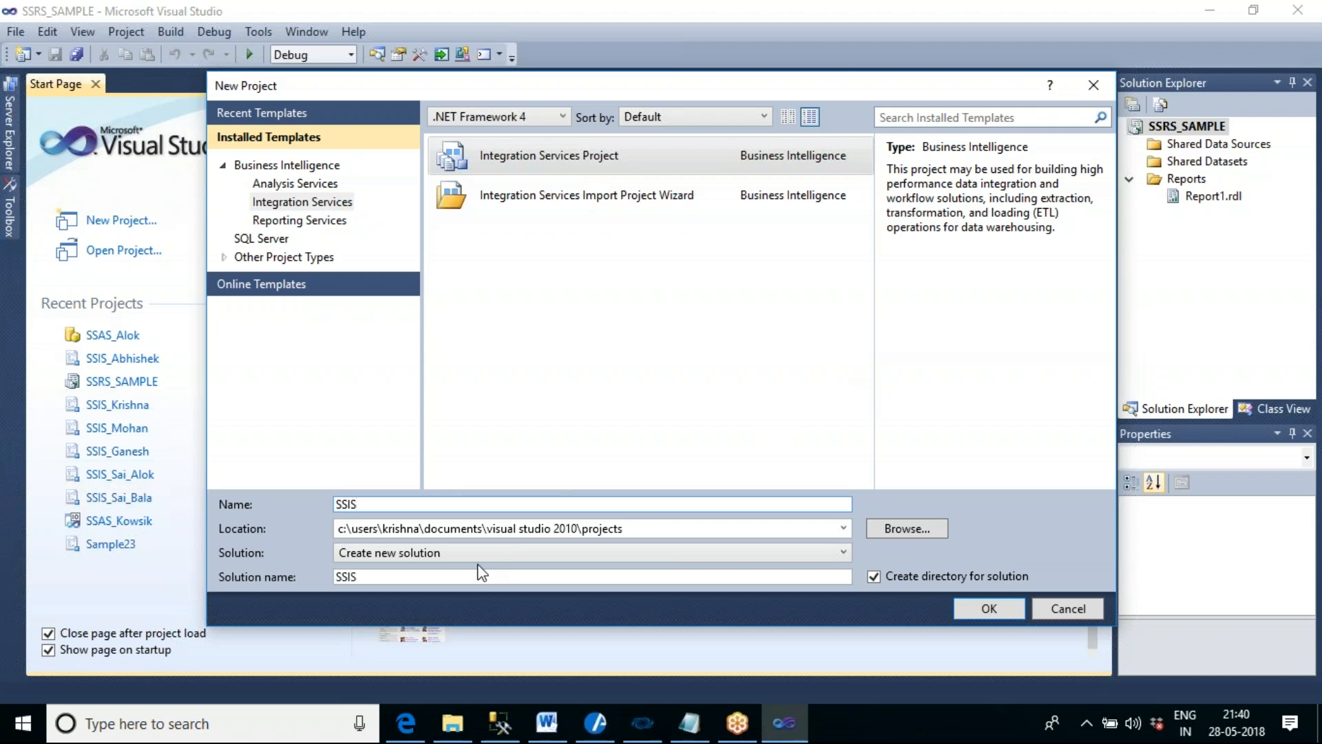
type("_Rajesh")
key("Tab")
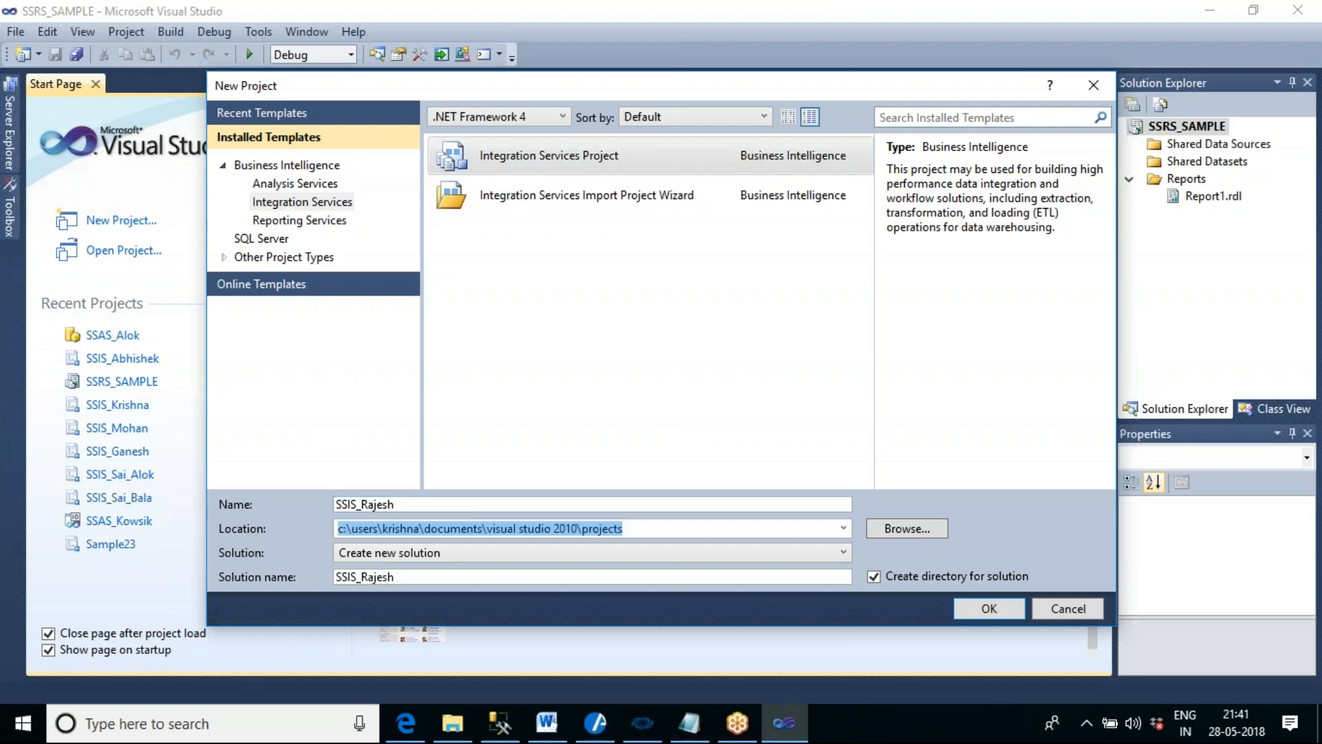
- Review the project name and location, and create the project as a new solution in the default Visual Studio 2010 projects folder
left_click(421, 505)
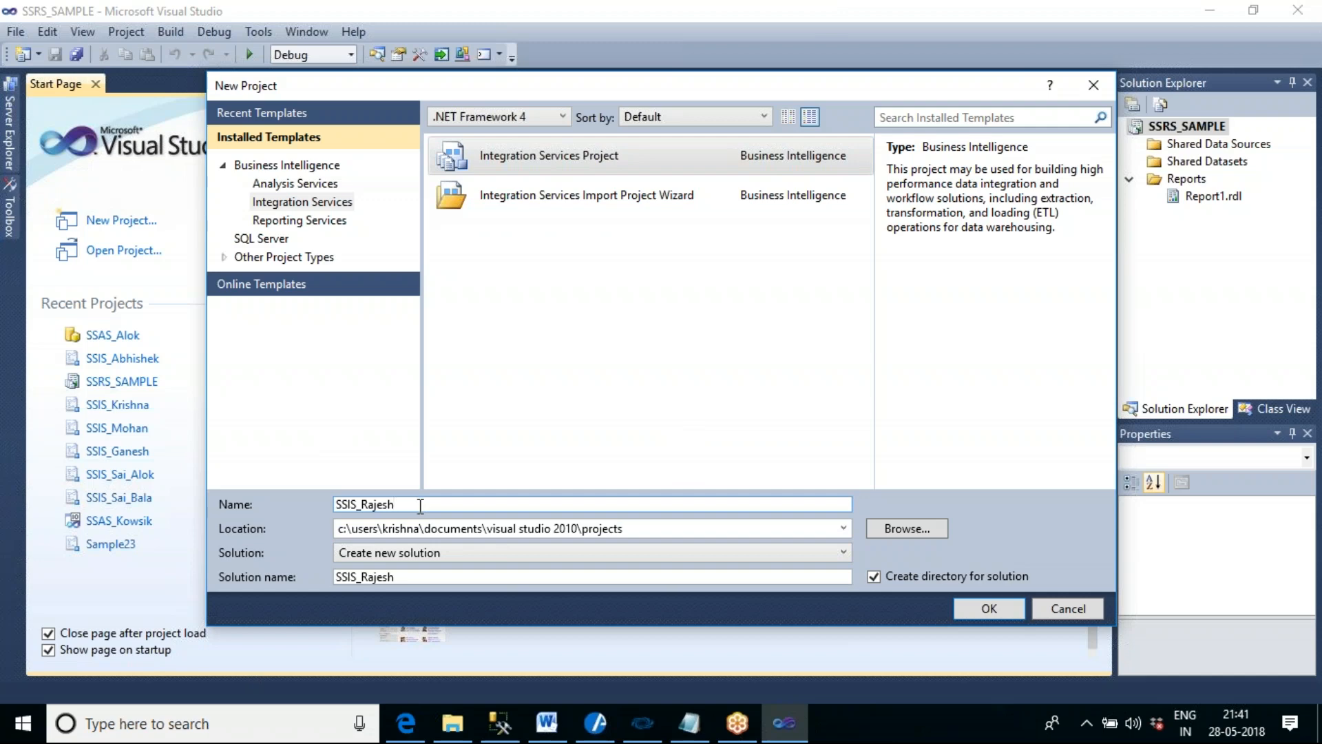
left_click(685, 528)
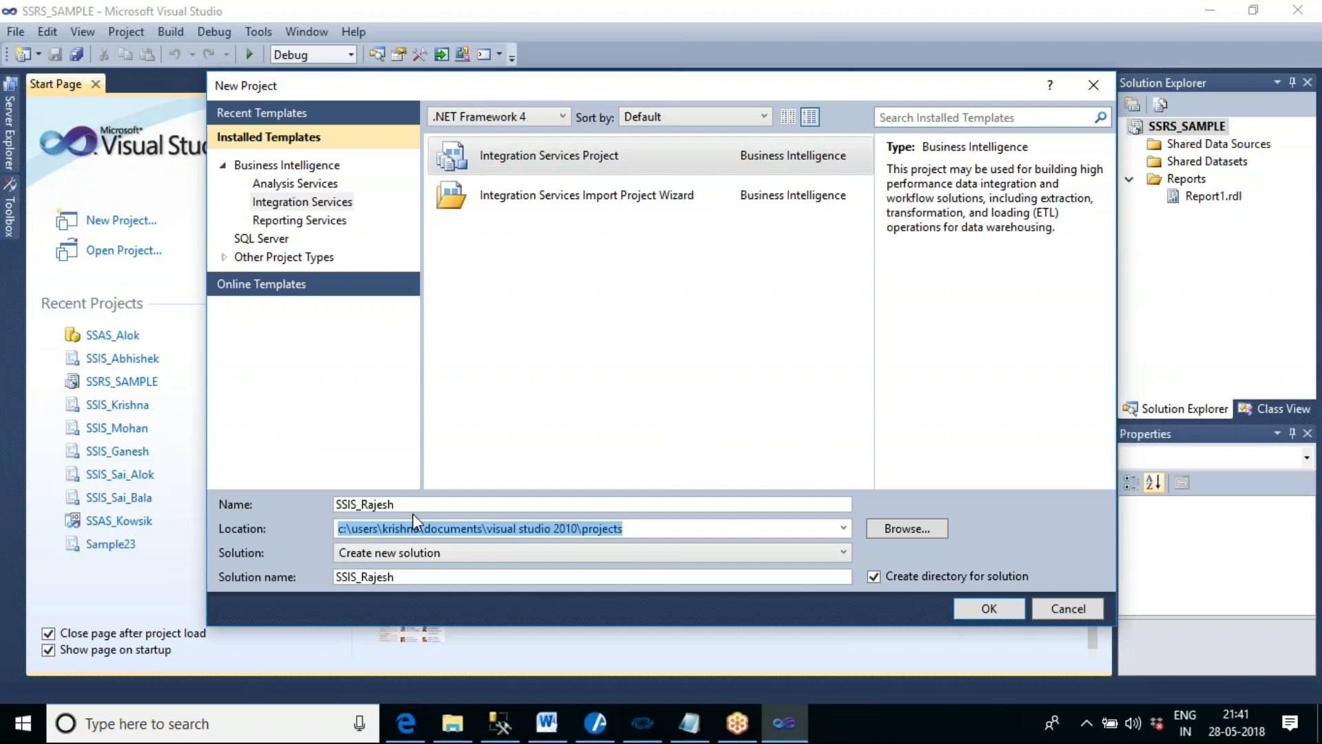
left_click(623, 528)
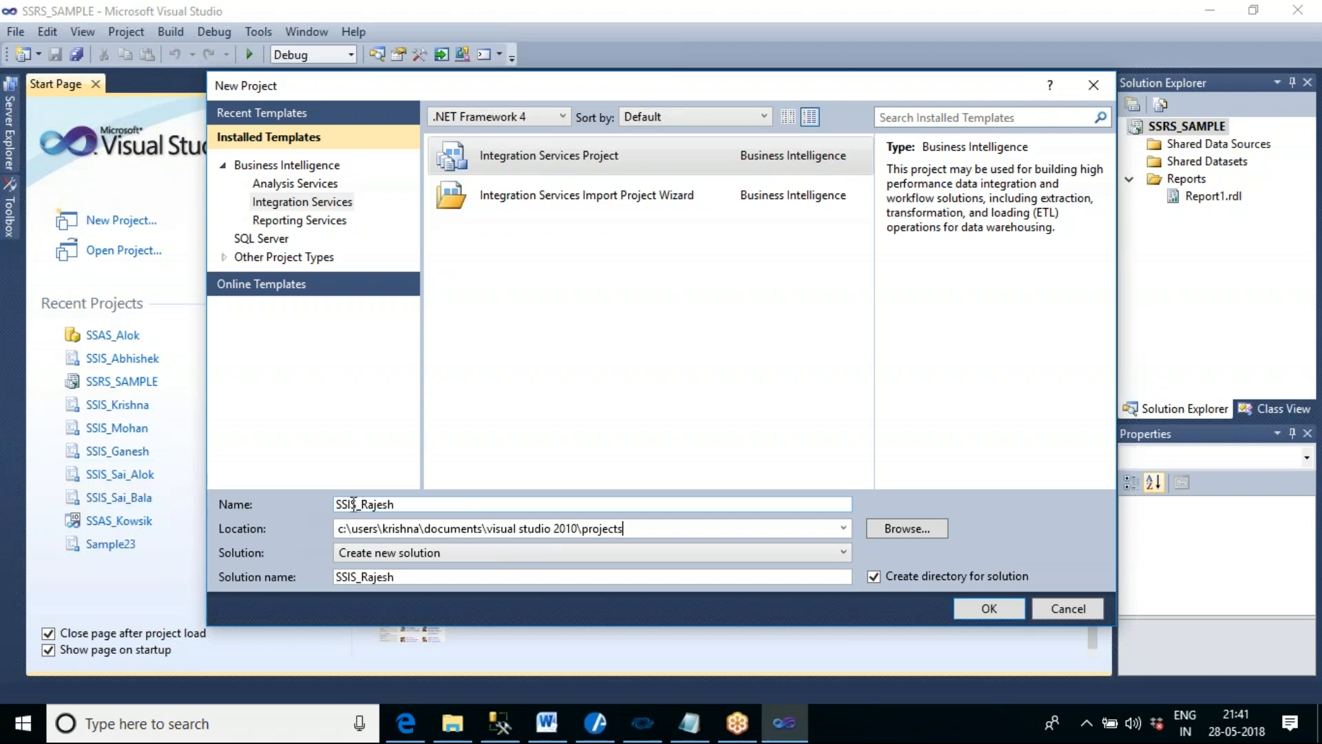
left_click_drag(429, 507, 332, 517)
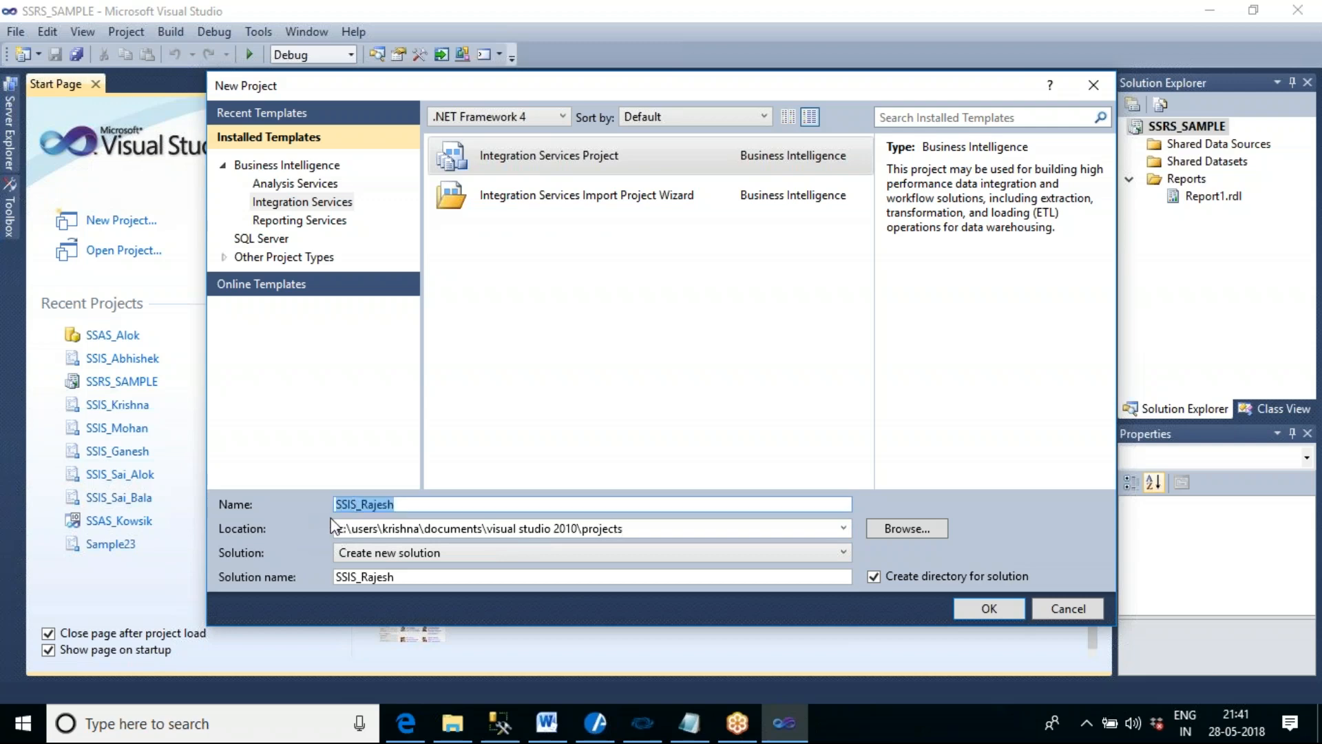
left_click(665, 527)
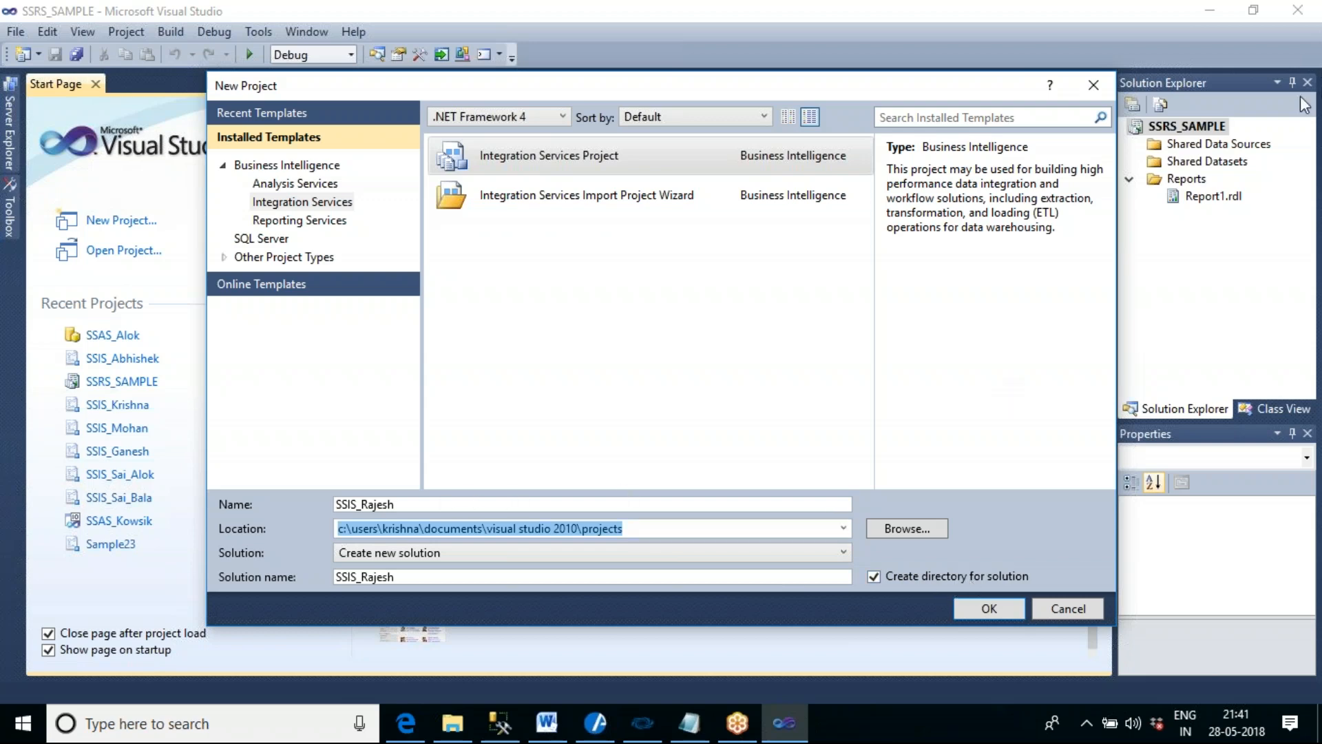
left_click(1290, 46)
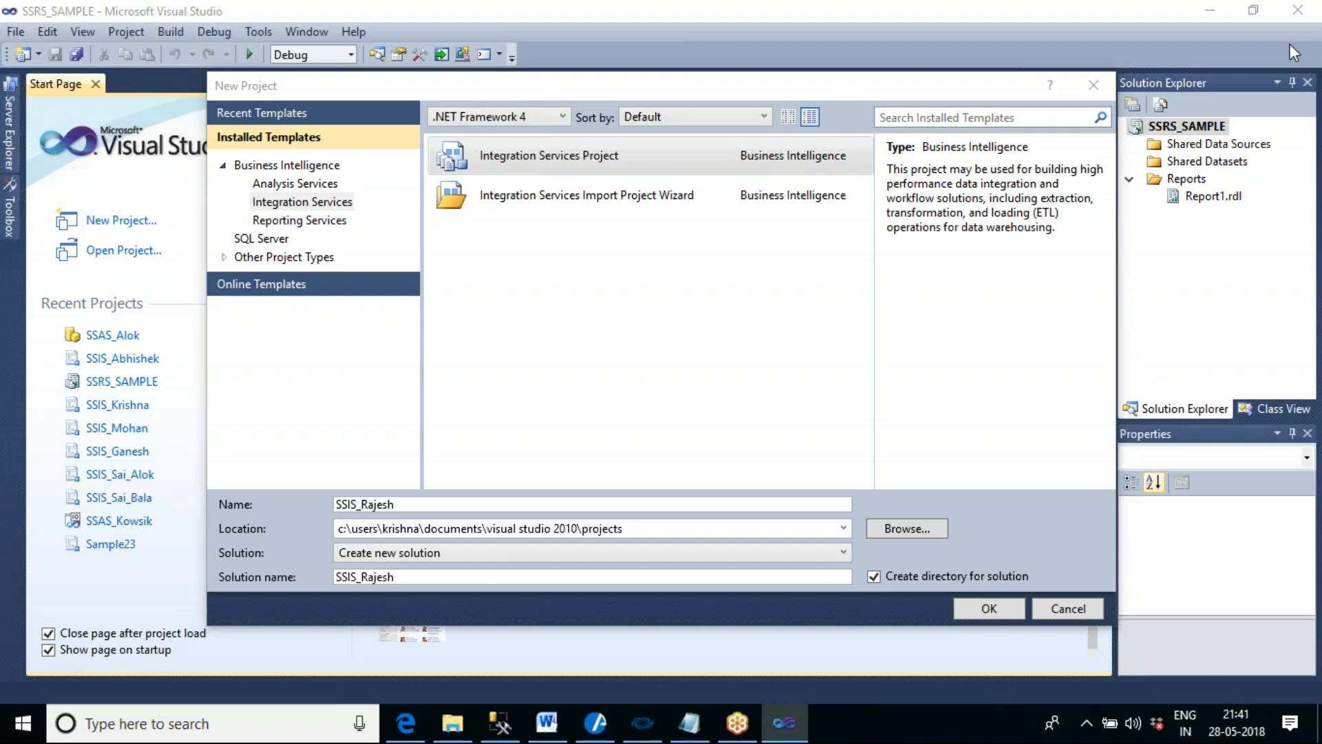
left_click(1290, 53)
left_click(1006, 610)
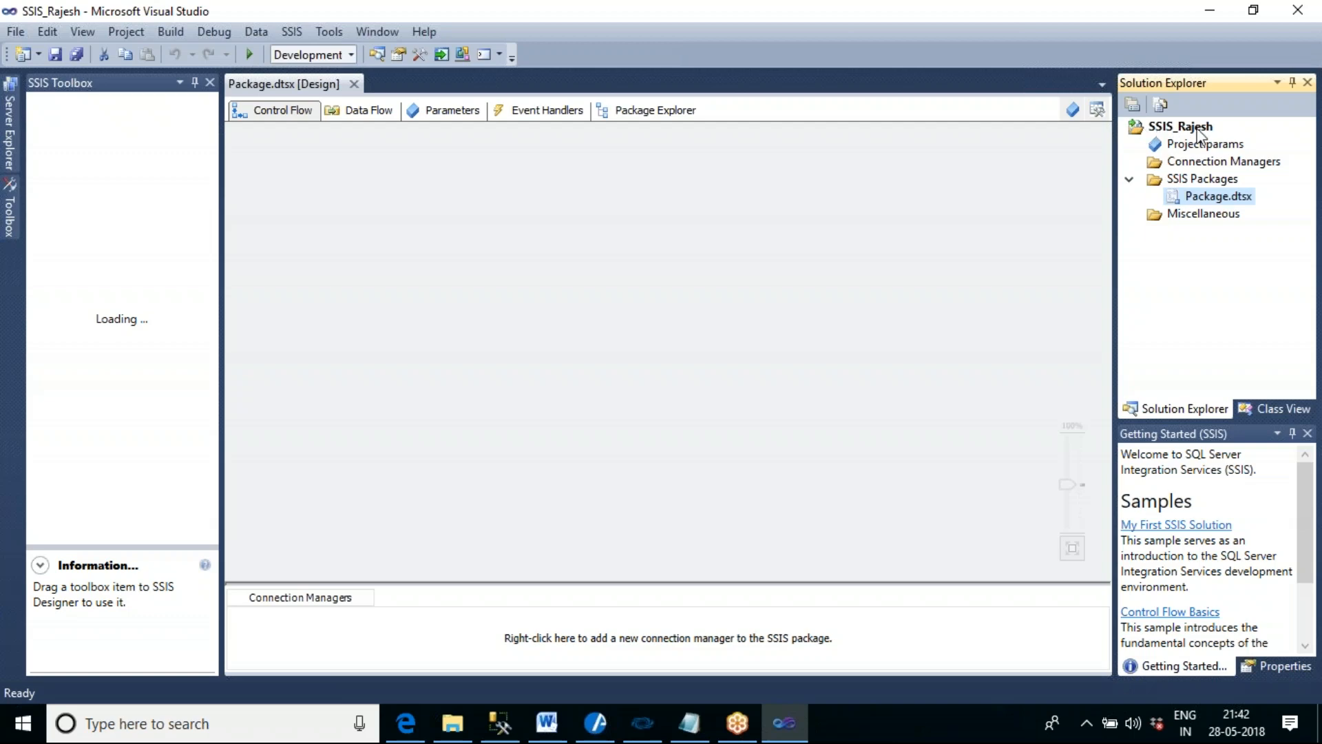
- Switch to File Explorer and open the Projects folder inside Documents\Visual Studio 2010
left_click(460, 732)
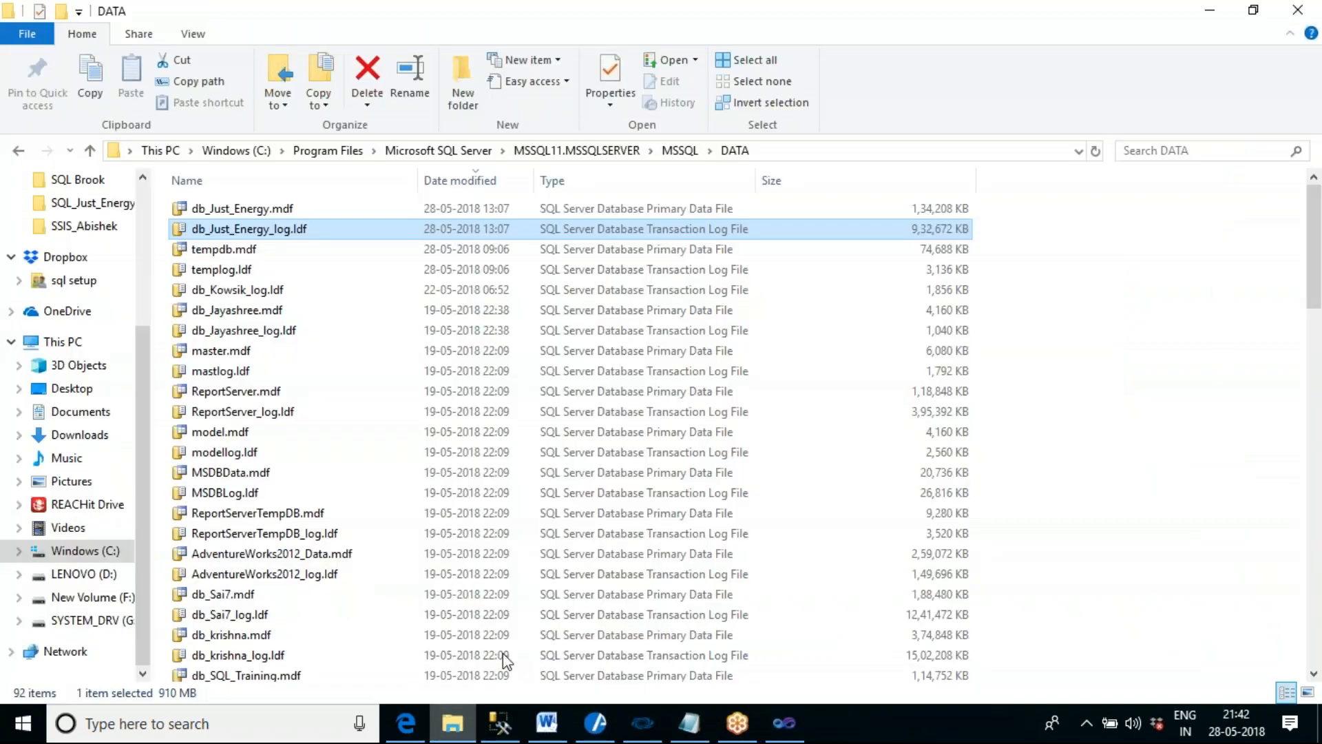
left_click(106, 554)
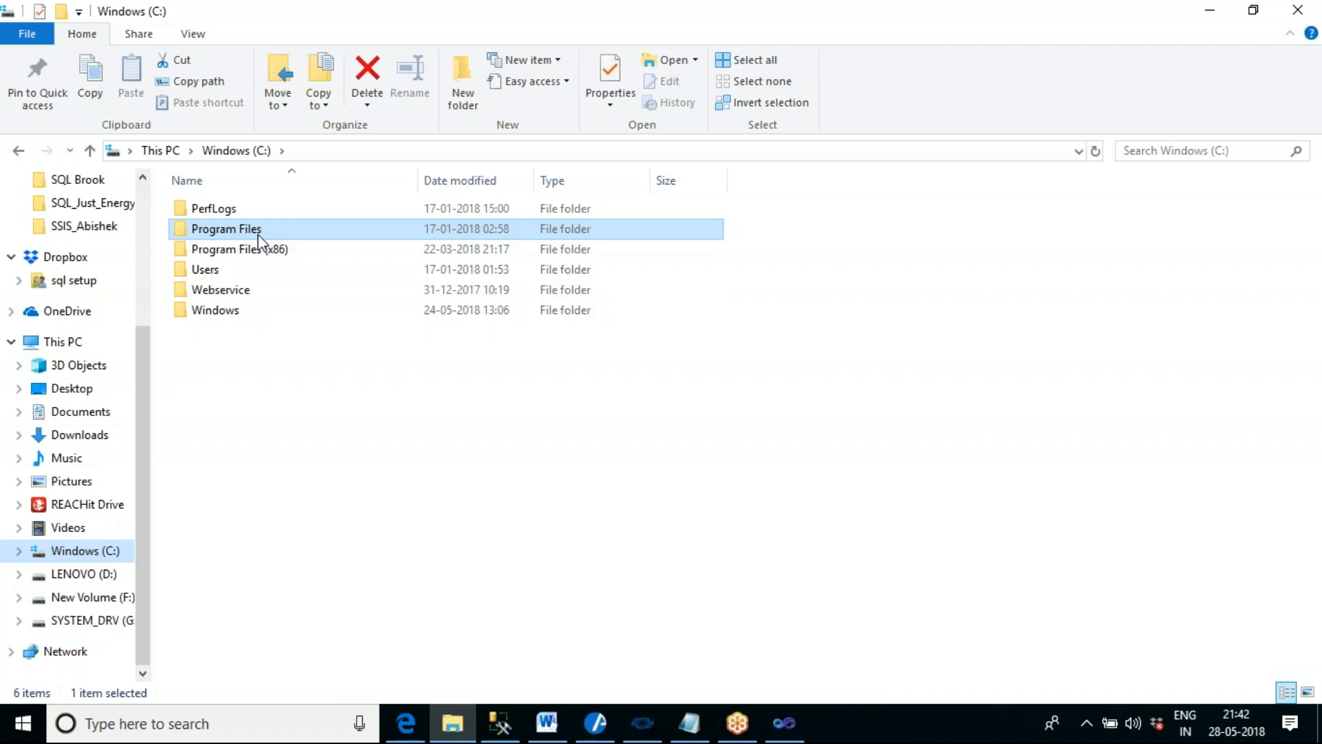
left_click(143, 201)
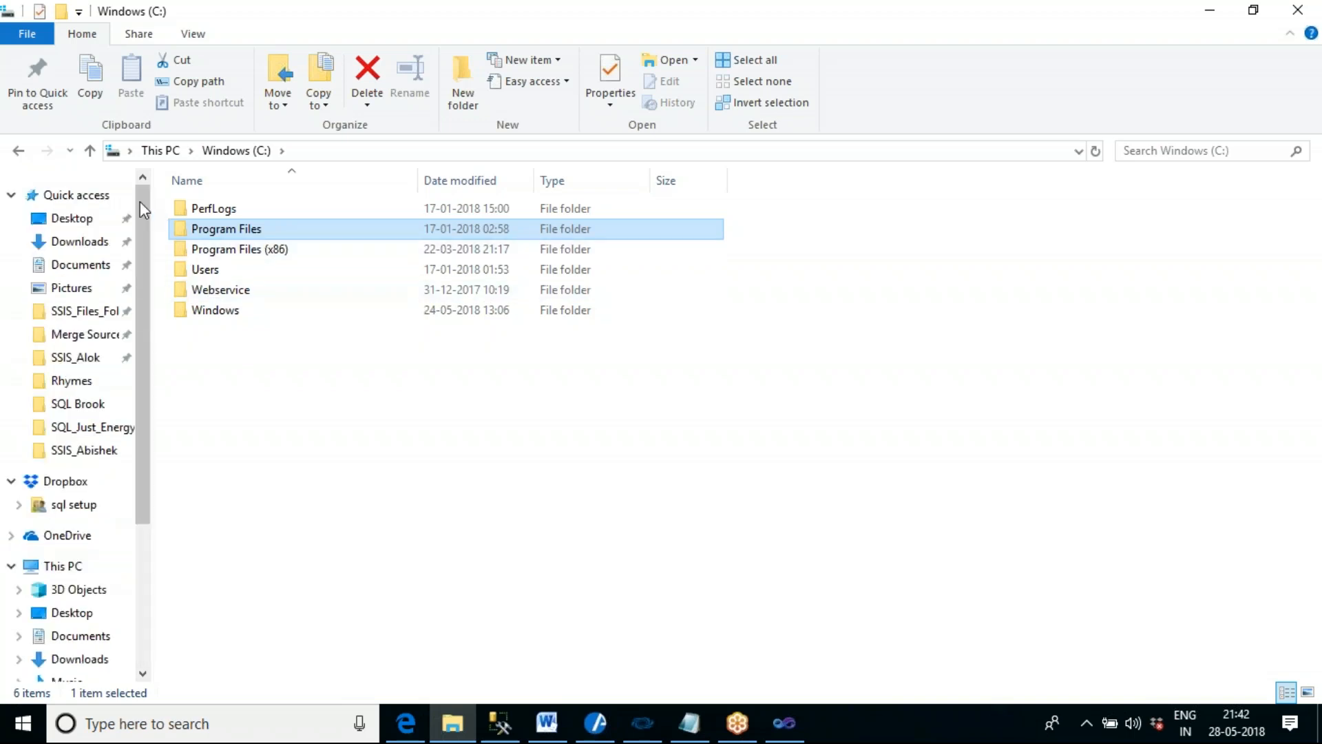
left_click(86, 273)
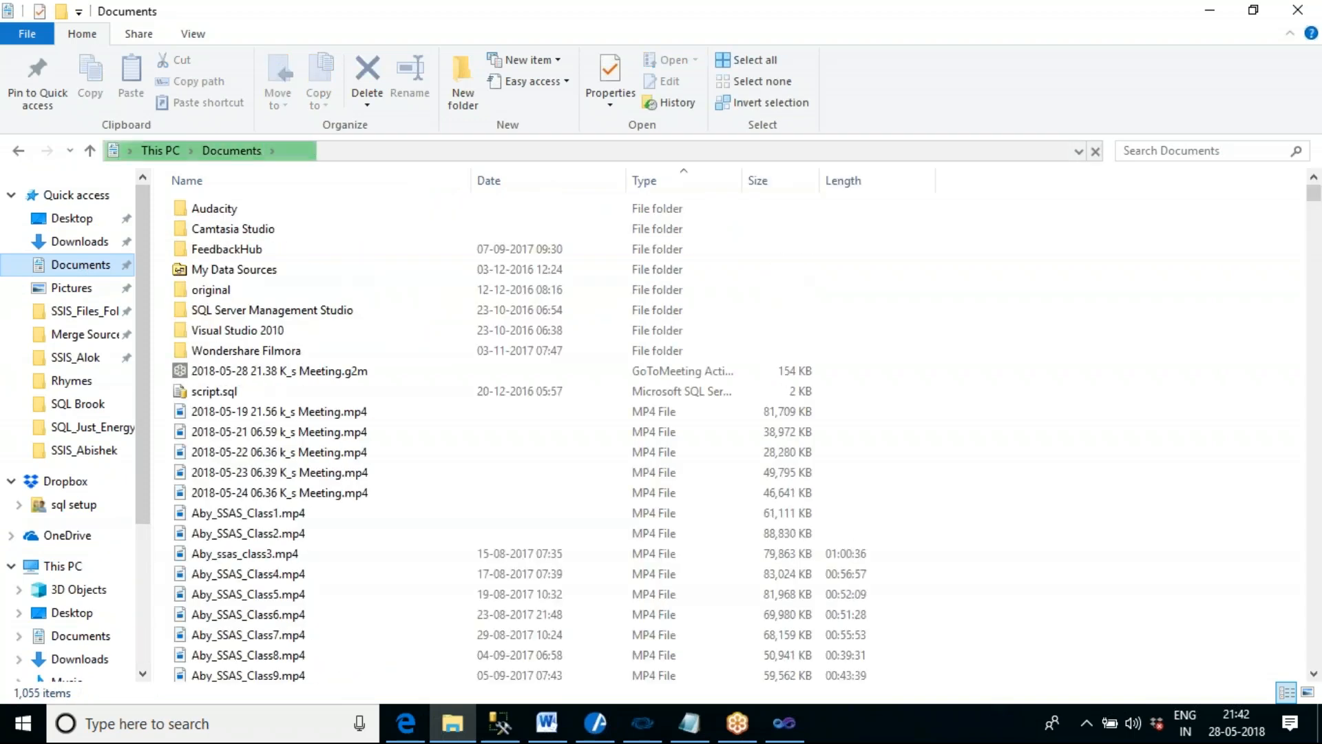
double_click(228, 336)
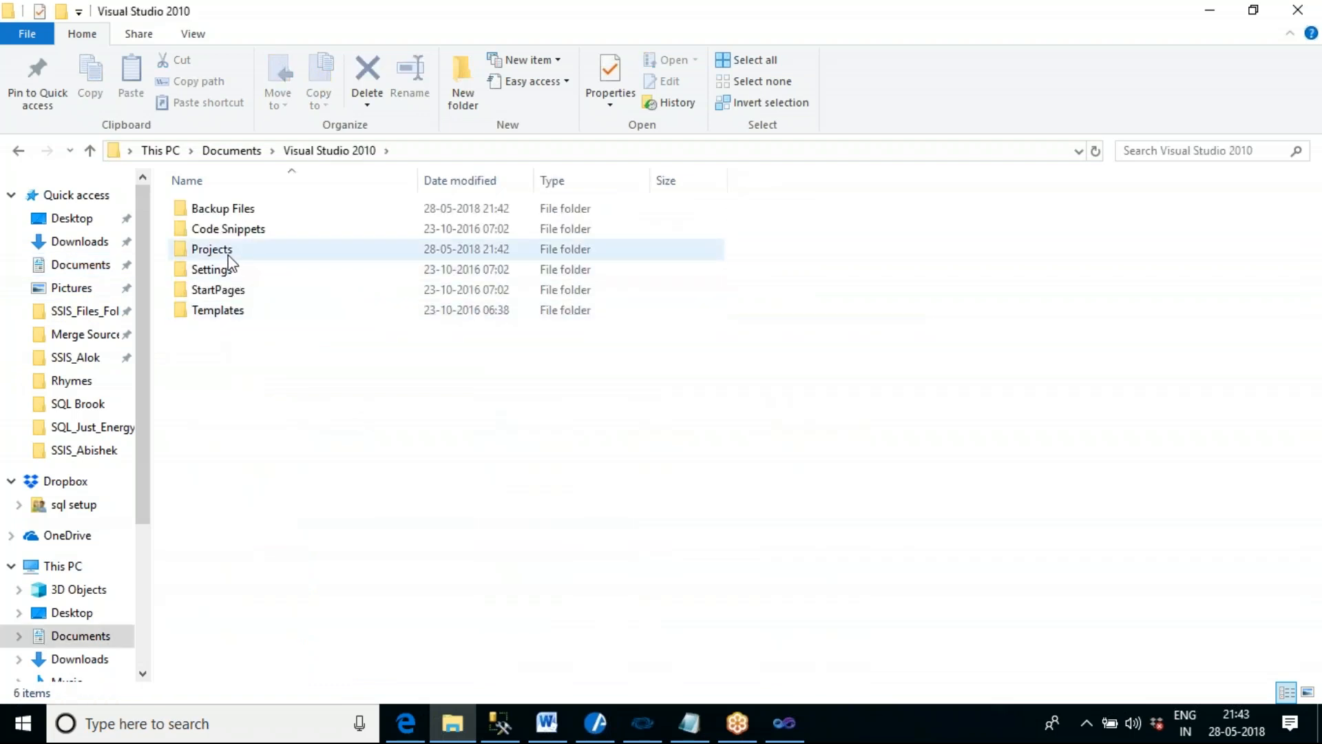
double_click(229, 255)
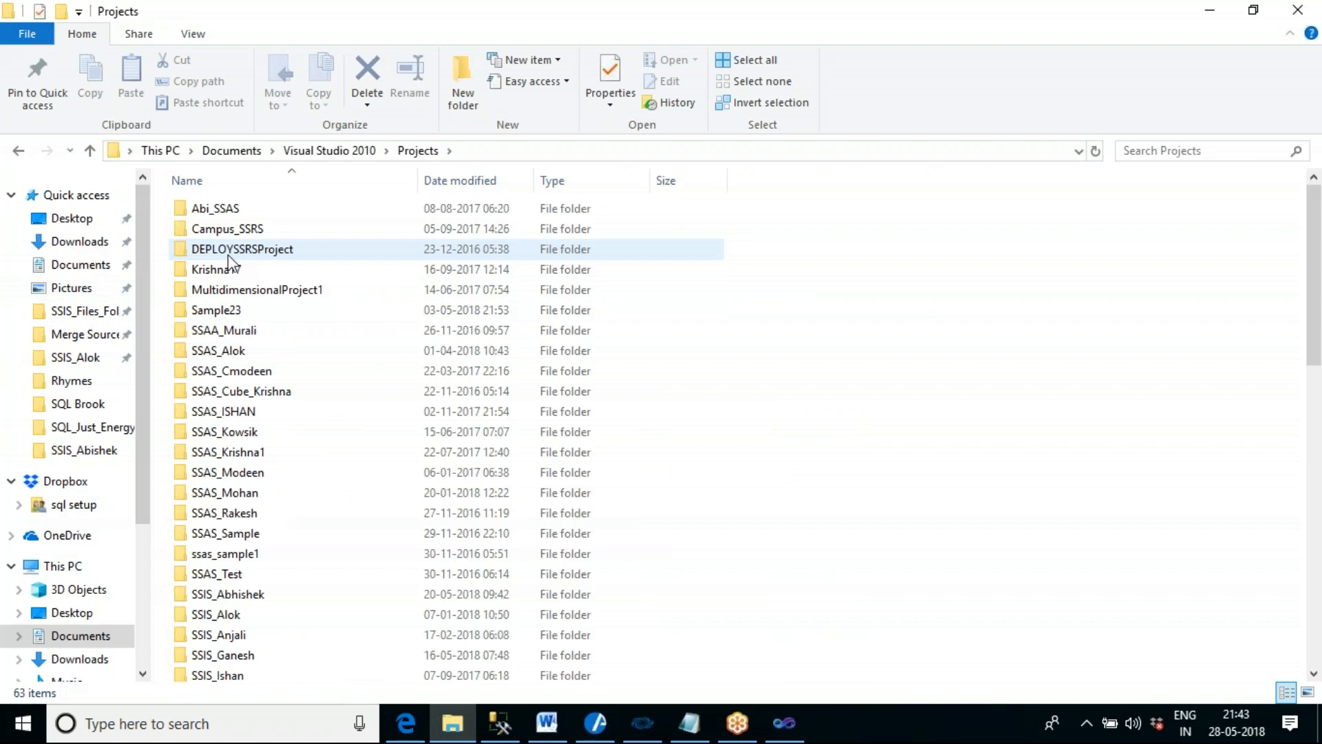
- Sort the project folders by date modified, open the newly created SSIS project's folder to check its contents, and close File Explorer
left_click(275, 515)
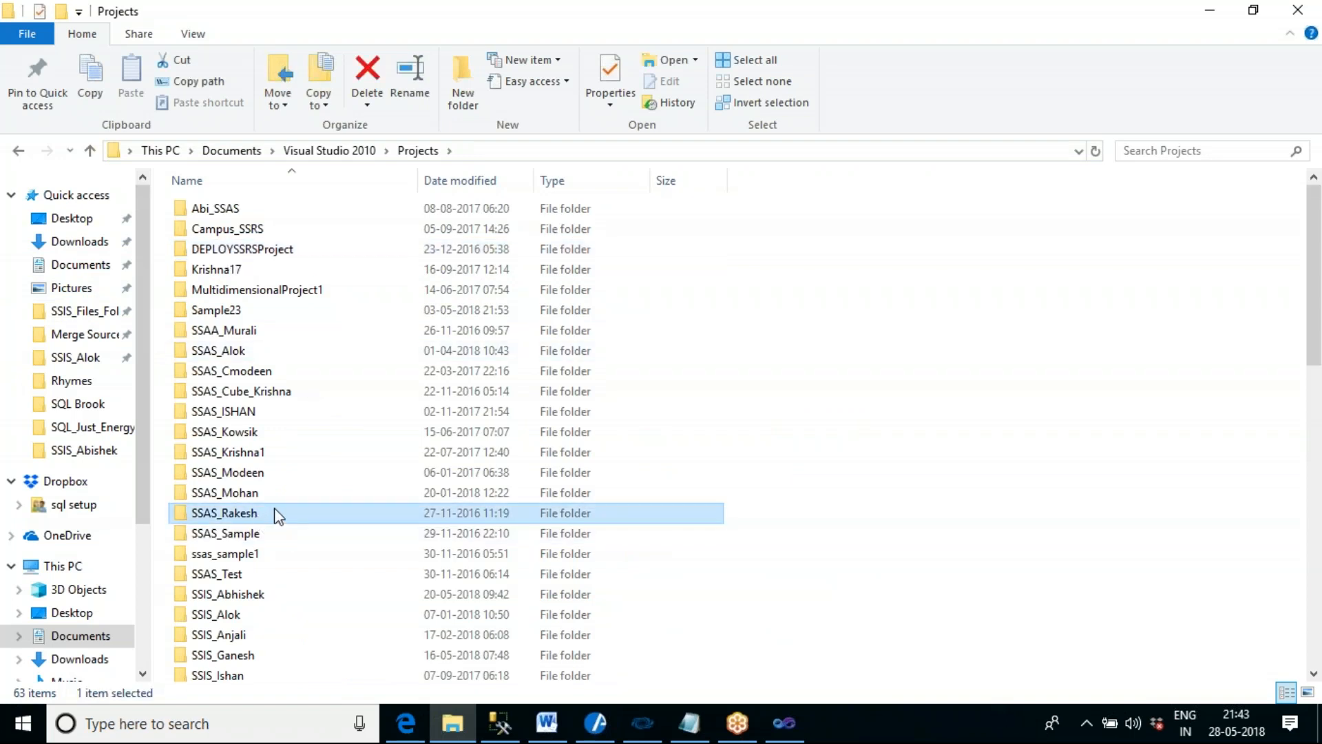
scroll(340, 374, "down", 1)
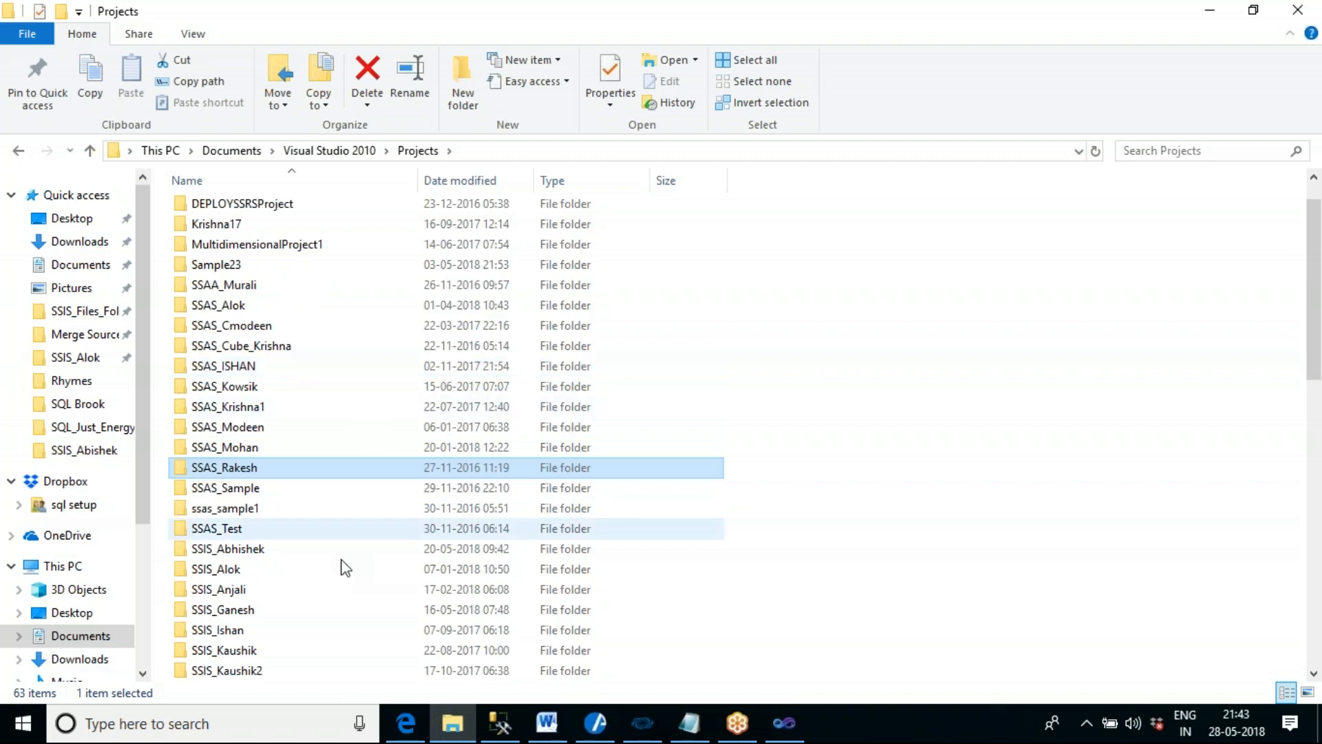
left_click(259, 610)
scroll(349, 462, "down", 5)
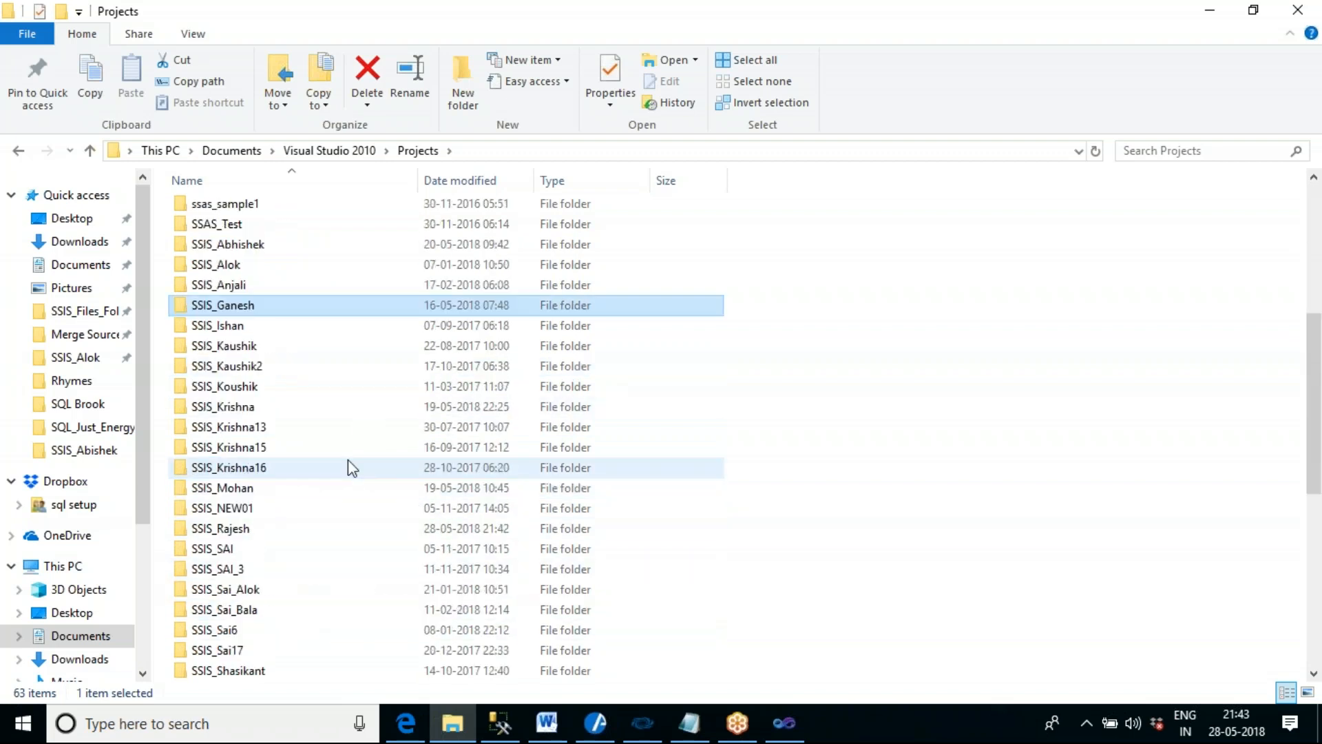
scroll(350, 465, "down", 2)
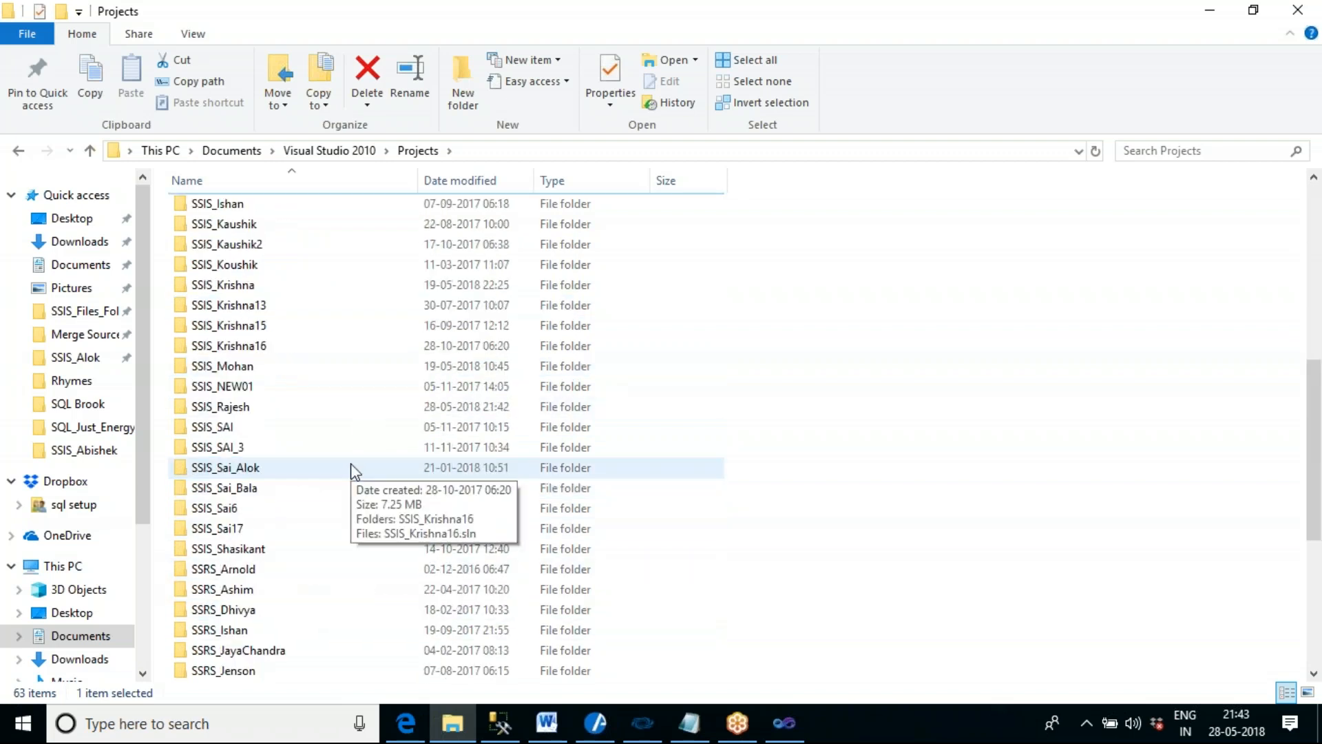
scroll(353, 471, "down", 2)
left_click(460, 181)
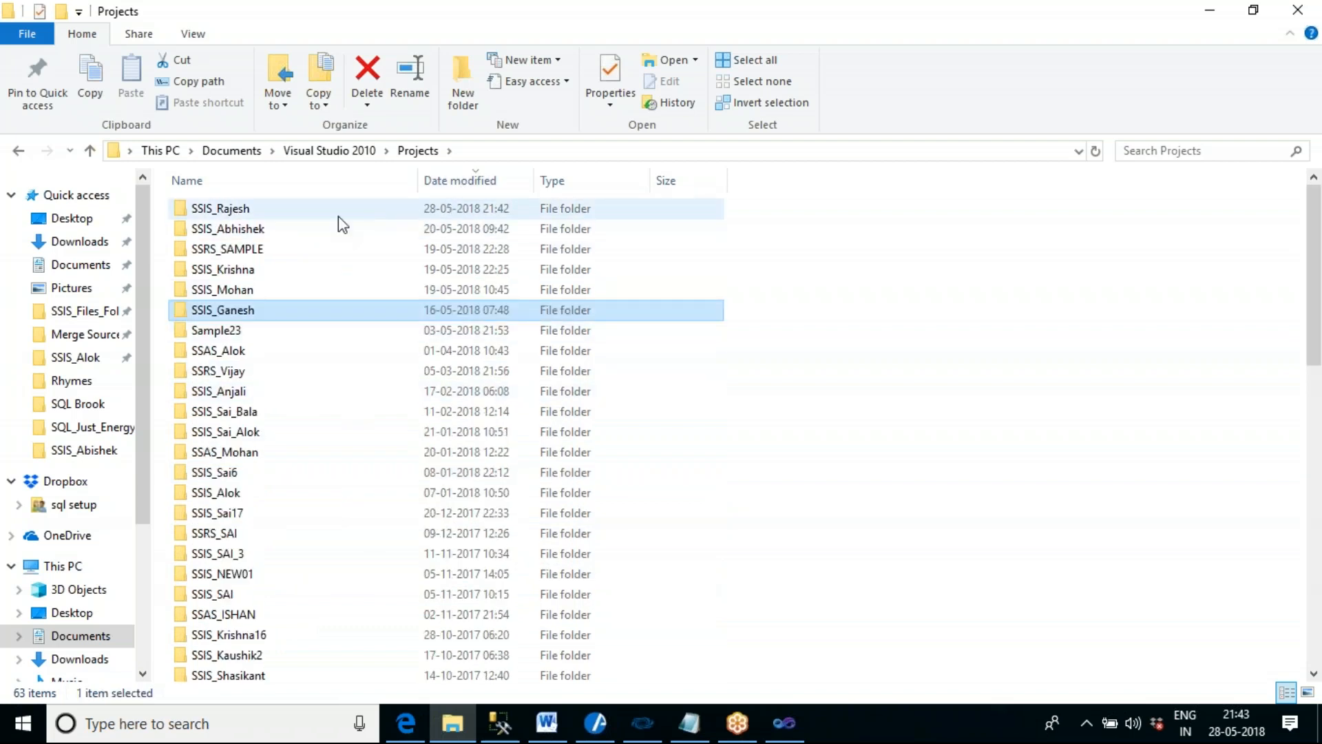
left_click(256, 210)
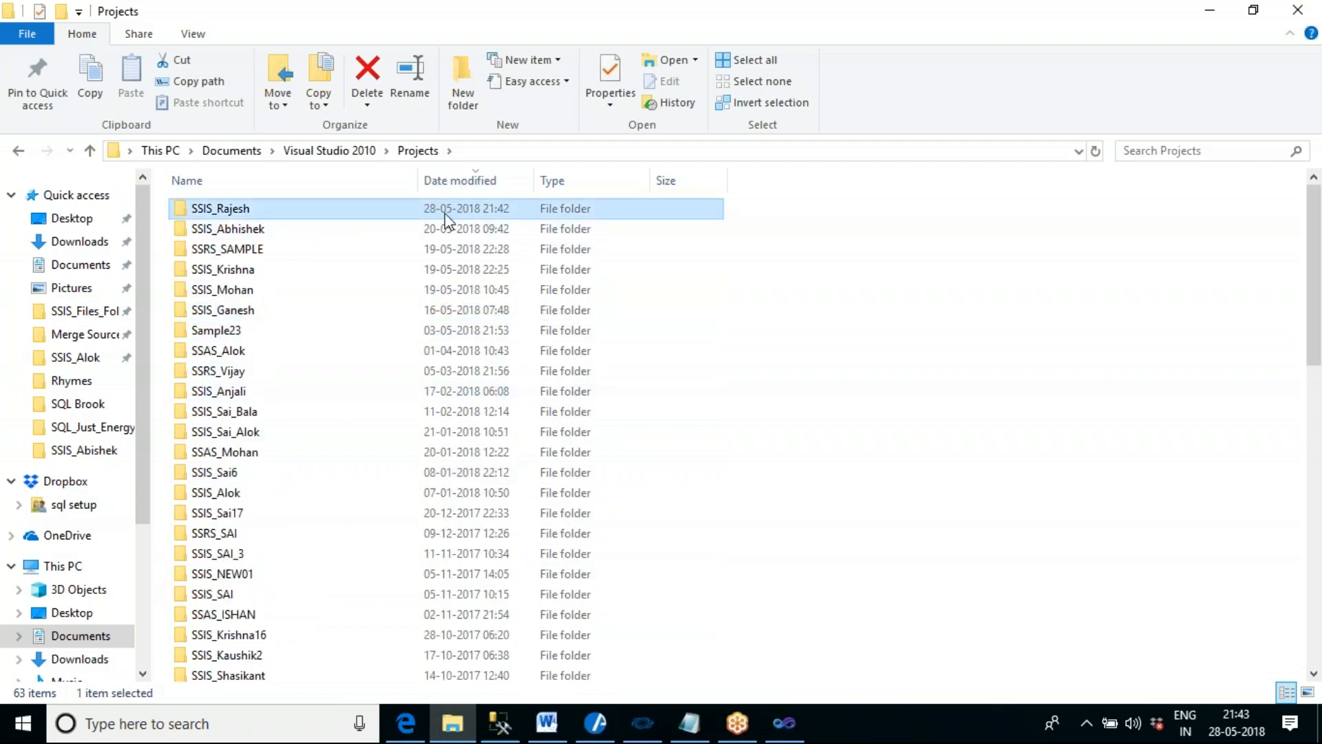
double_click(254, 211)
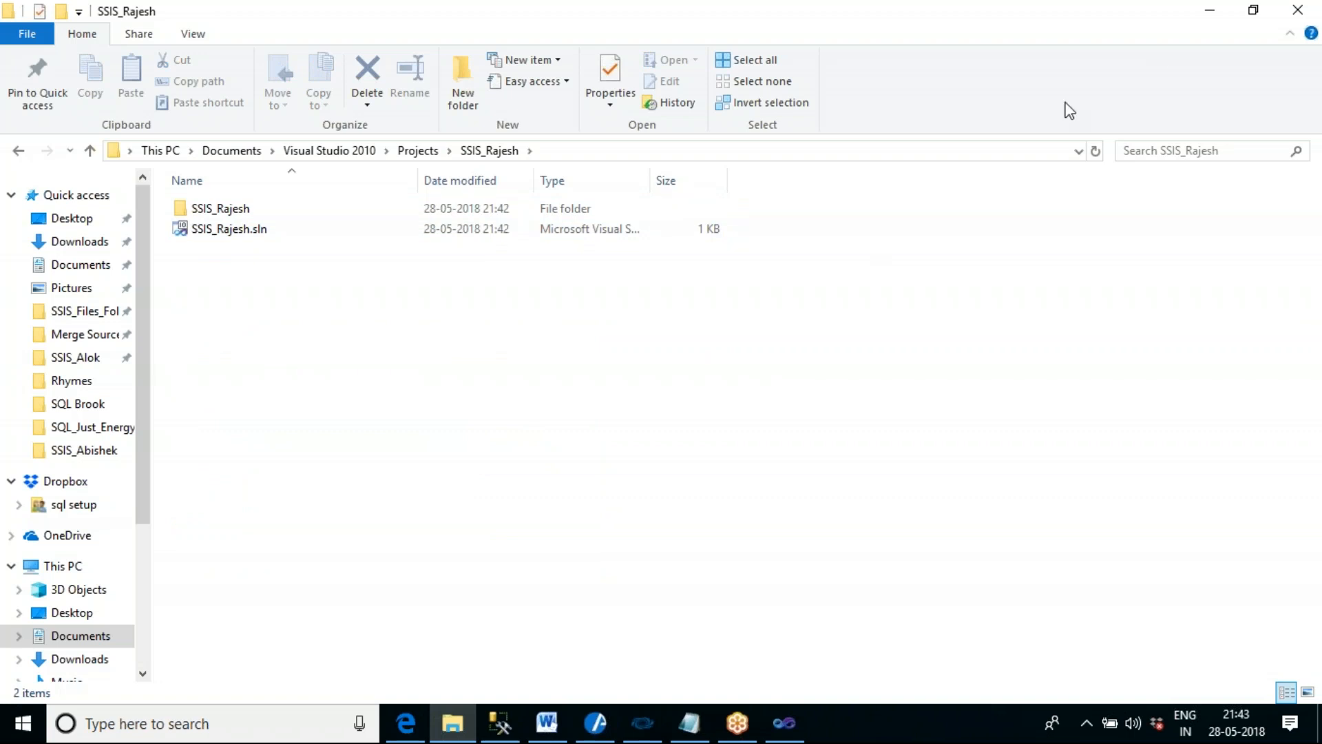
left_click(1305, 11)
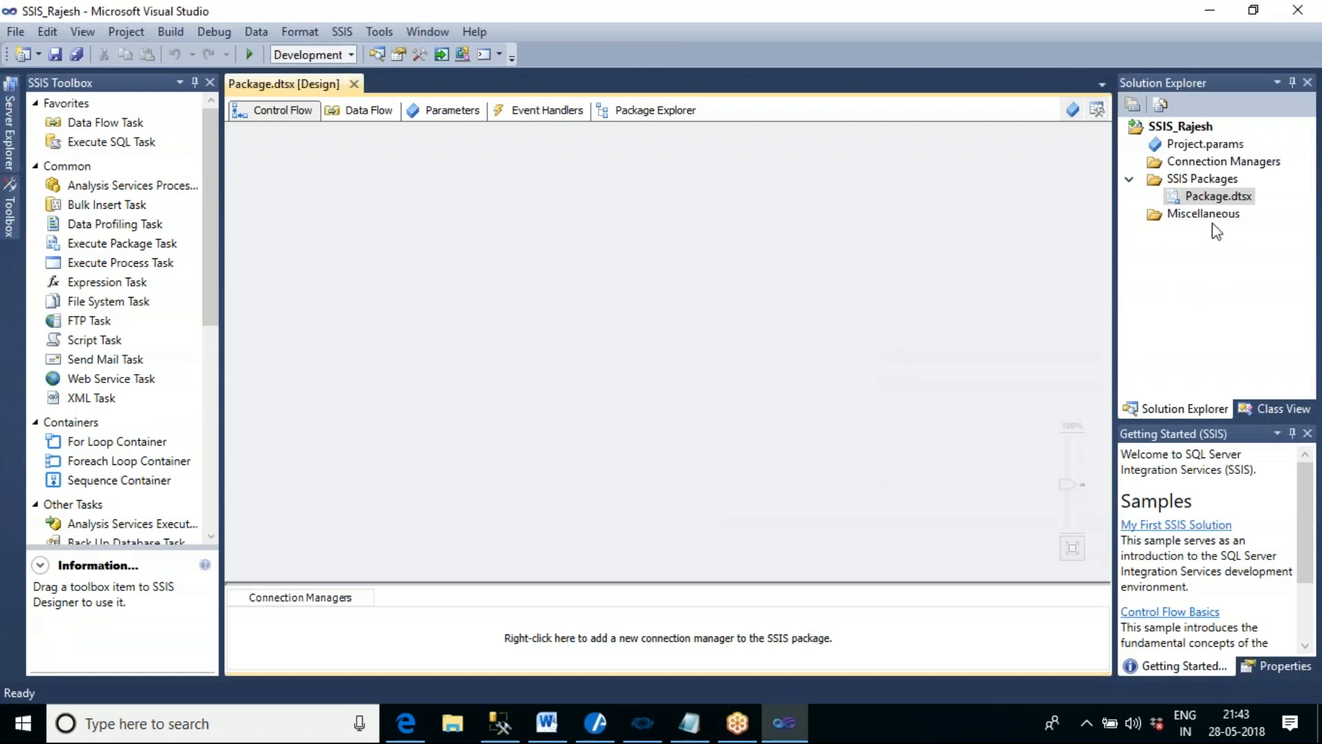
- Select the new SSIS project and its Package.dtsx in the solution
left_click(1196, 131)
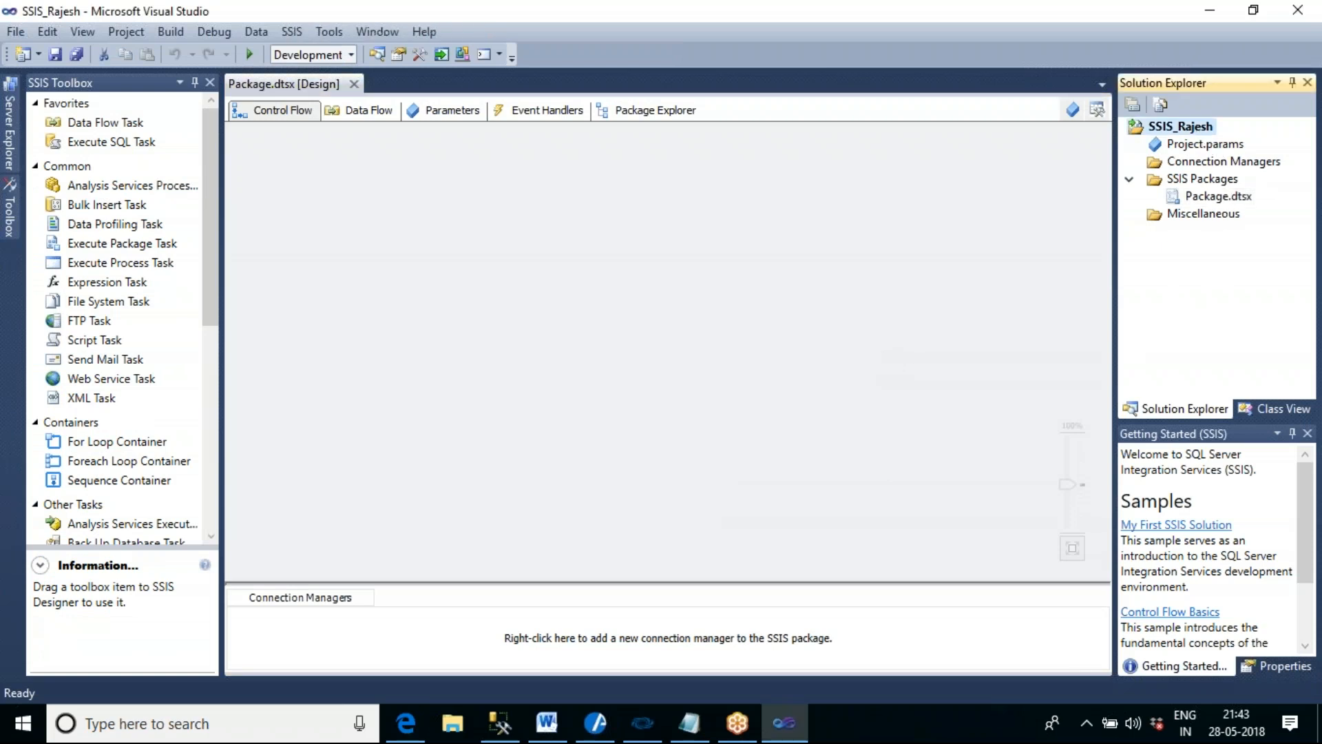
left_click(1206, 202)
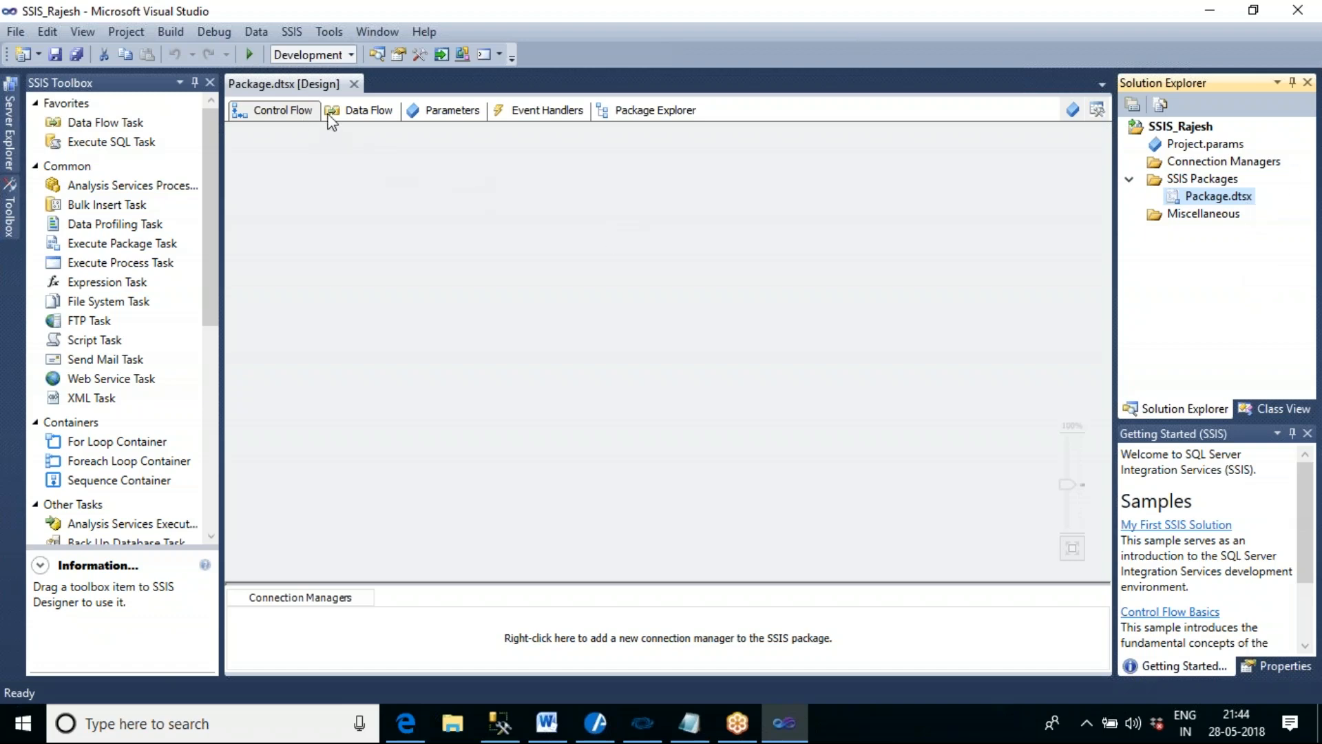
- Look through the package designer's Data Flow, Parameters, Event Handlers and Package Explorer views, and return to the Control Flow
left_click(348, 110)
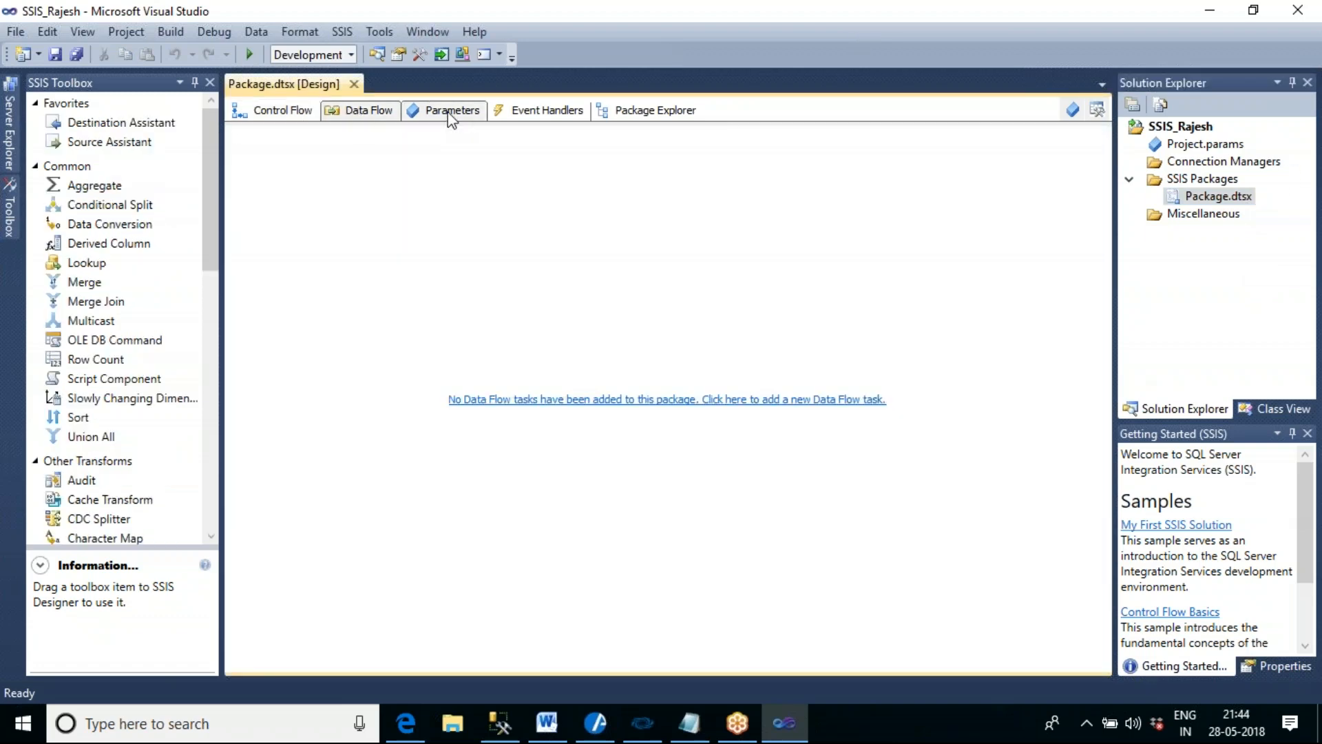
left_click(449, 110)
left_click(532, 116)
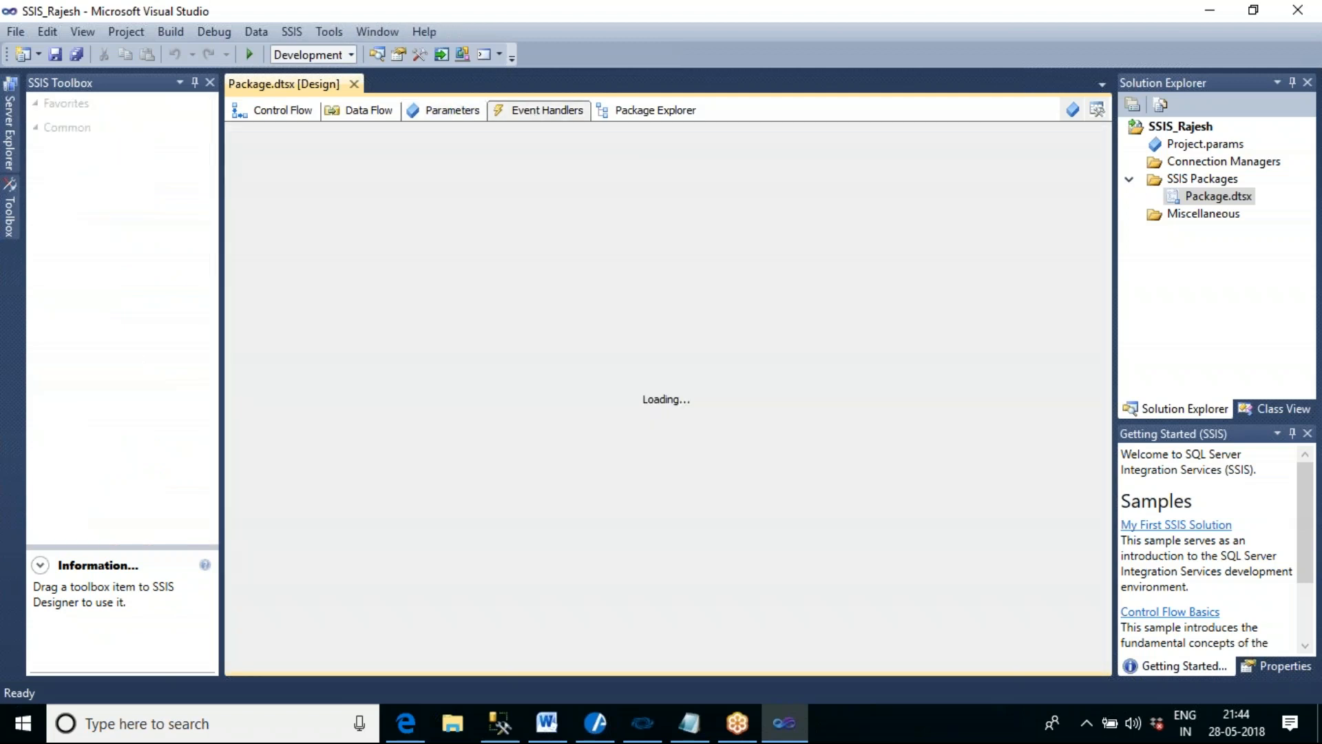
left_click(650, 114)
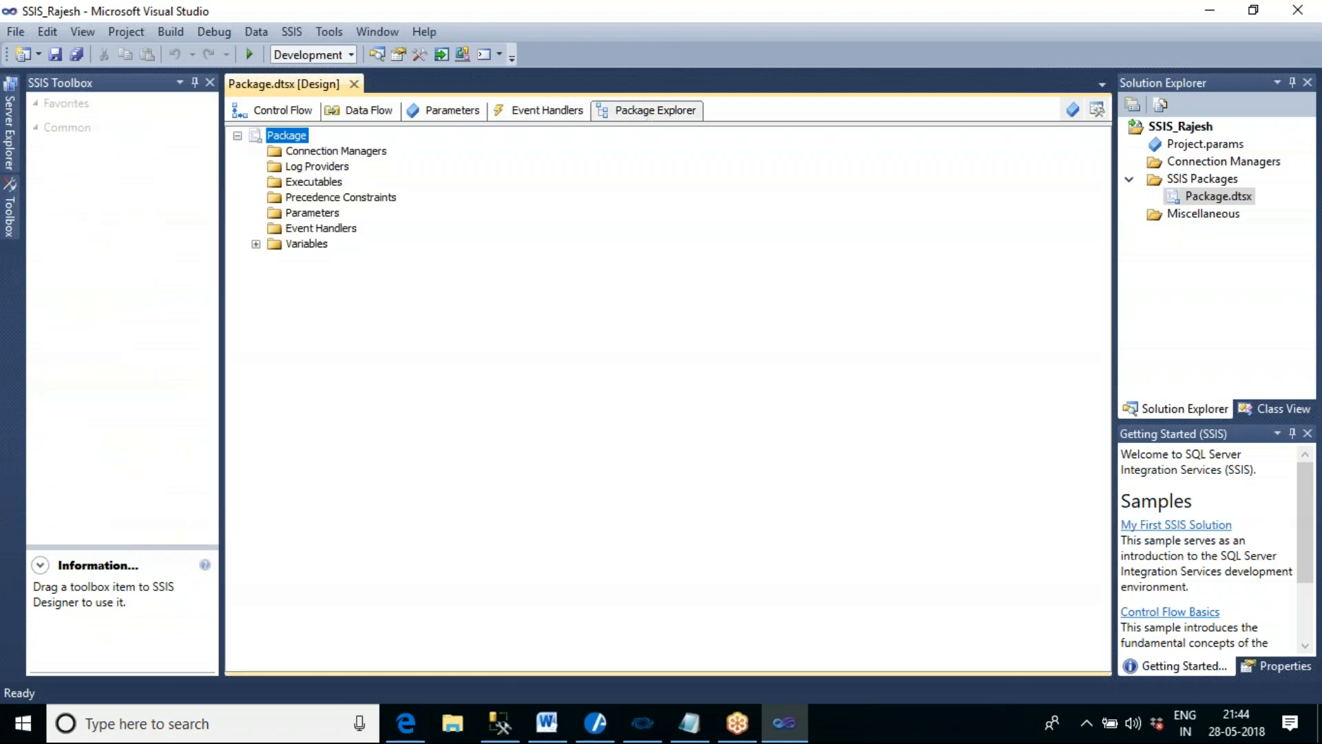
left_click(278, 110)
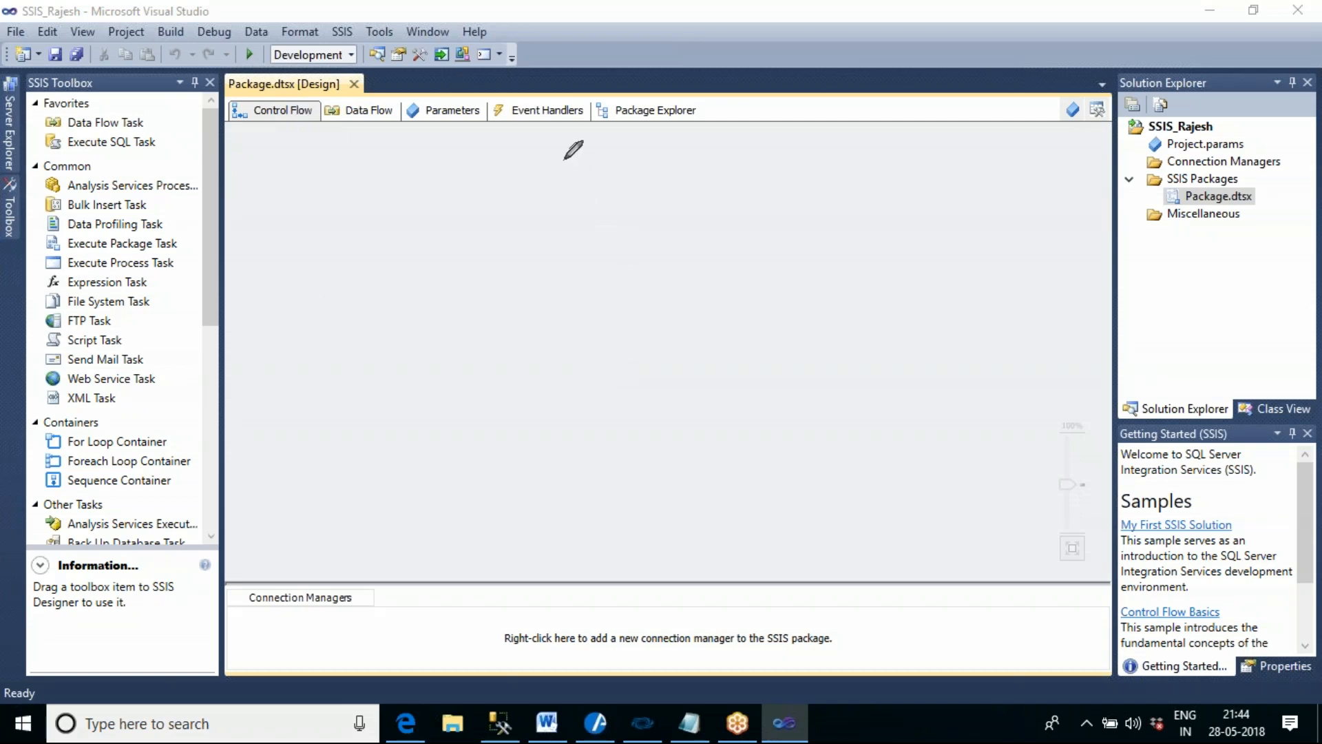
mouse_move(564, 160)
left_mouse_down()
mouse_move(564, 199)
mouse_move(620, 195)
mouse_move(661, 157)
mouse_move(564, 159)
mouse_move(577, 193)
mouse_move(596, 196)
mouse_move(617, 166)
mouse_move(663, 165)
mouse_move(647, 194)
left_mouse_up()
mouse_move(804, 150)
left_mouse_down()
mouse_move(810, 207)
mouse_move(912, 198)
mouse_move(949, 133)
mouse_move(804, 150)
mouse_move(857, 160)
mouse_move(846, 190)
mouse_move(859, 192)
mouse_move(916, 178)
mouse_move(928, 143)
left_mouse_up()
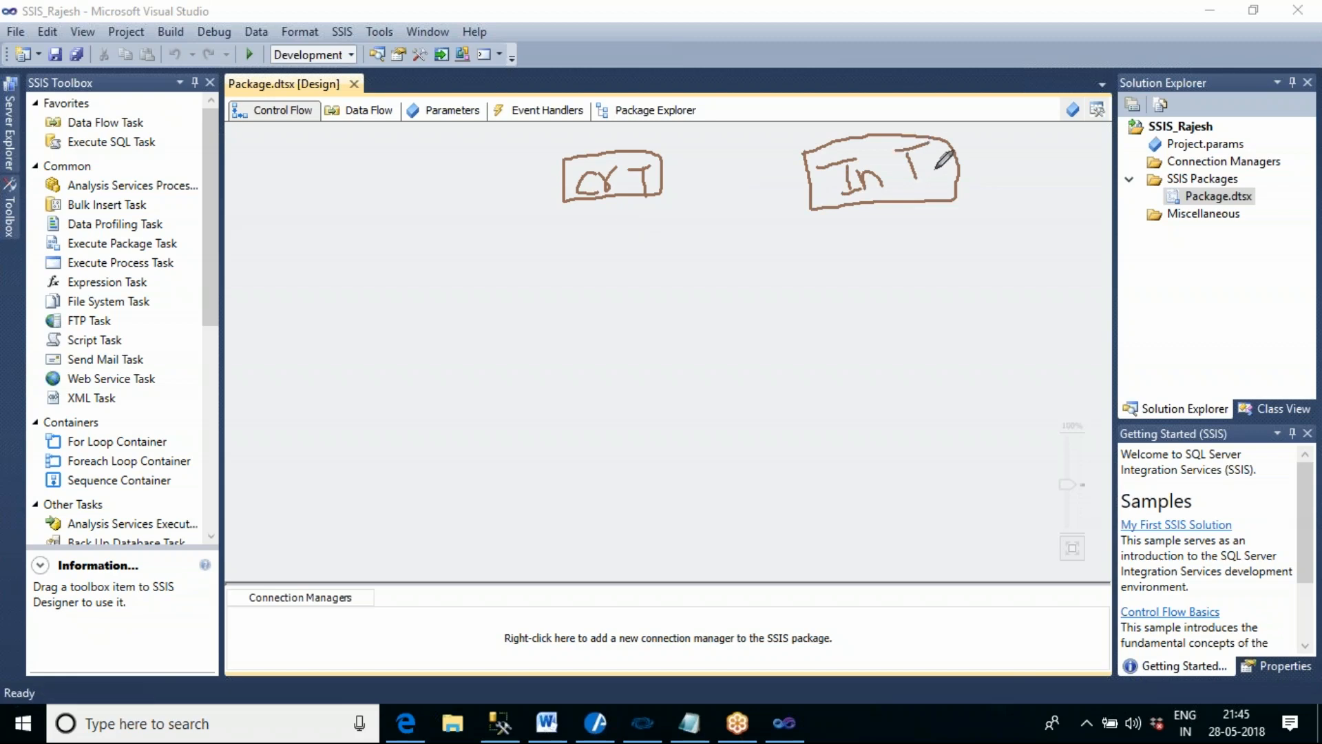
mouse_move(706, 303)
left_mouse_down()
mouse_move(718, 345)
mouse_move(866, 312)
mouse_move(789, 274)
mouse_move(710, 301)
mouse_move(742, 329)
mouse_move(744, 308)
mouse_move(756, 338)
mouse_move(771, 296)
mouse_move(760, 312)
mouse_move(843, 294)
left_mouse_up()
left_click_drag(829, 298, 836, 334)
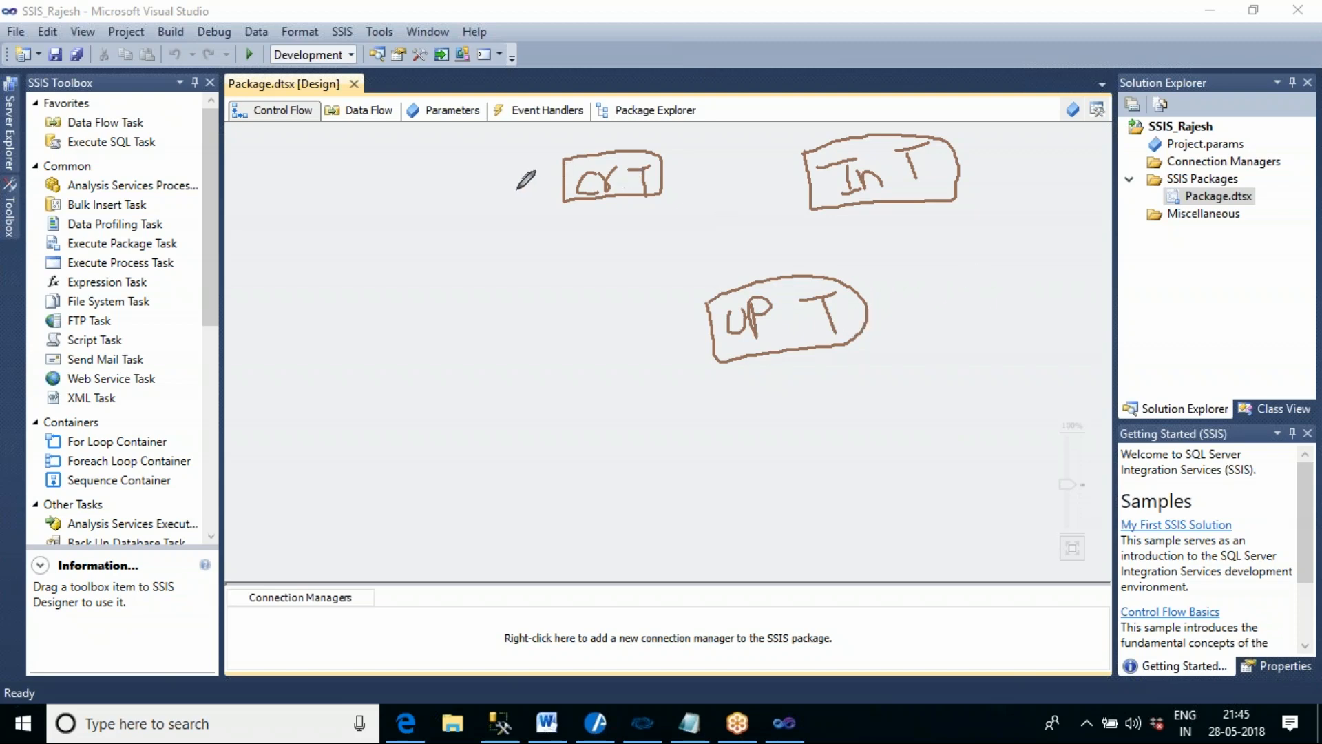
left_click_drag(516, 190, 544, 151)
left_click_drag(596, 146, 617, 116)
mouse_move(623, 201)
left_mouse_down()
mouse_move(678, 227)
mouse_move(716, 192)
mouse_move(802, 172)
mouse_move(812, 184)
mouse_move(793, 203)
left_mouse_up()
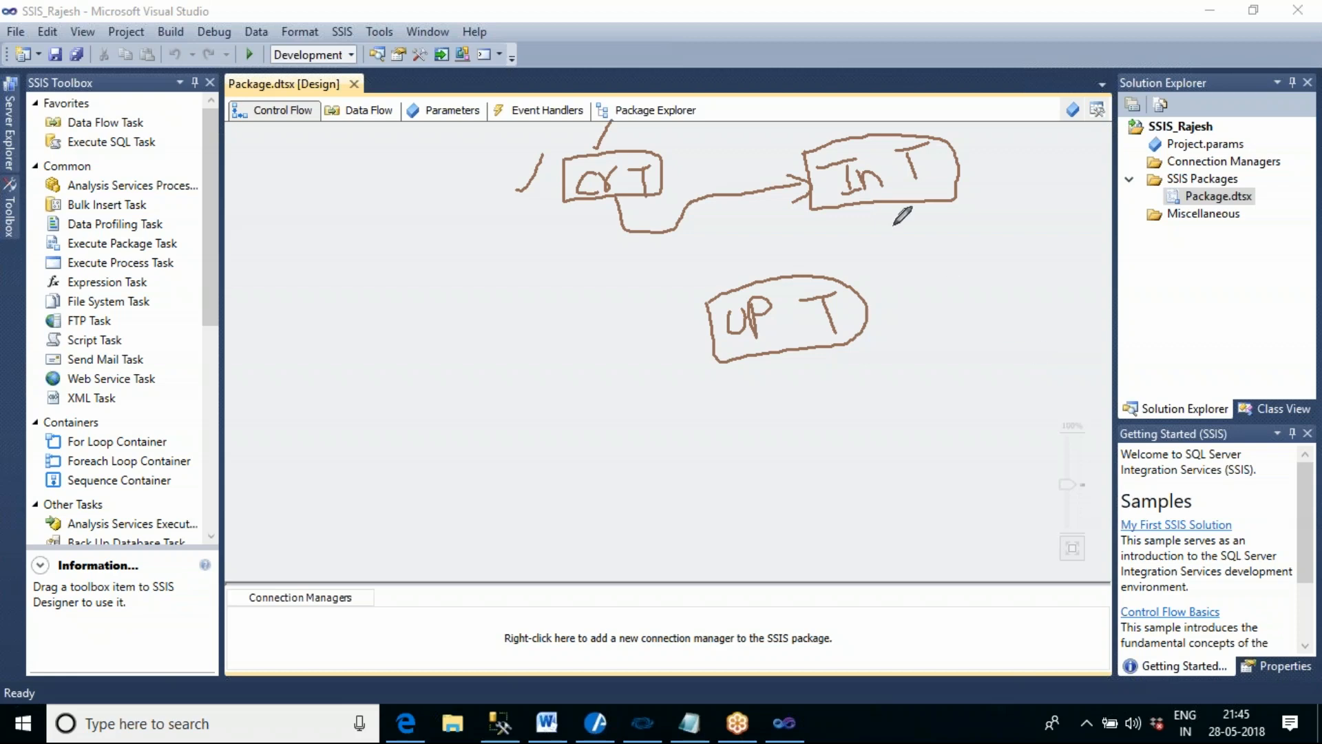
mouse_move(884, 204)
left_mouse_down()
mouse_move(884, 233)
mouse_move(816, 239)
mouse_move(768, 260)
mouse_move(763, 281)
left_mouse_up()
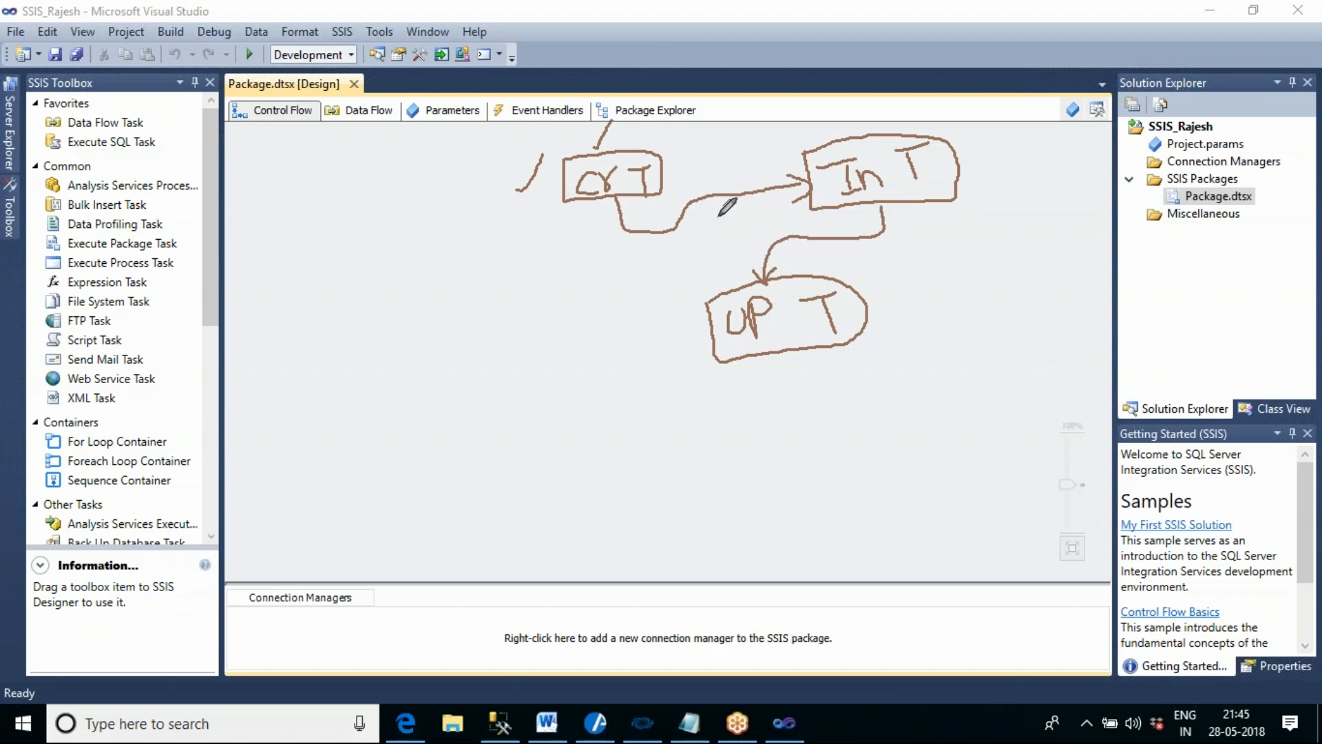
left_click_drag(301, 112, 377, 63)
left_click(1123, 62)
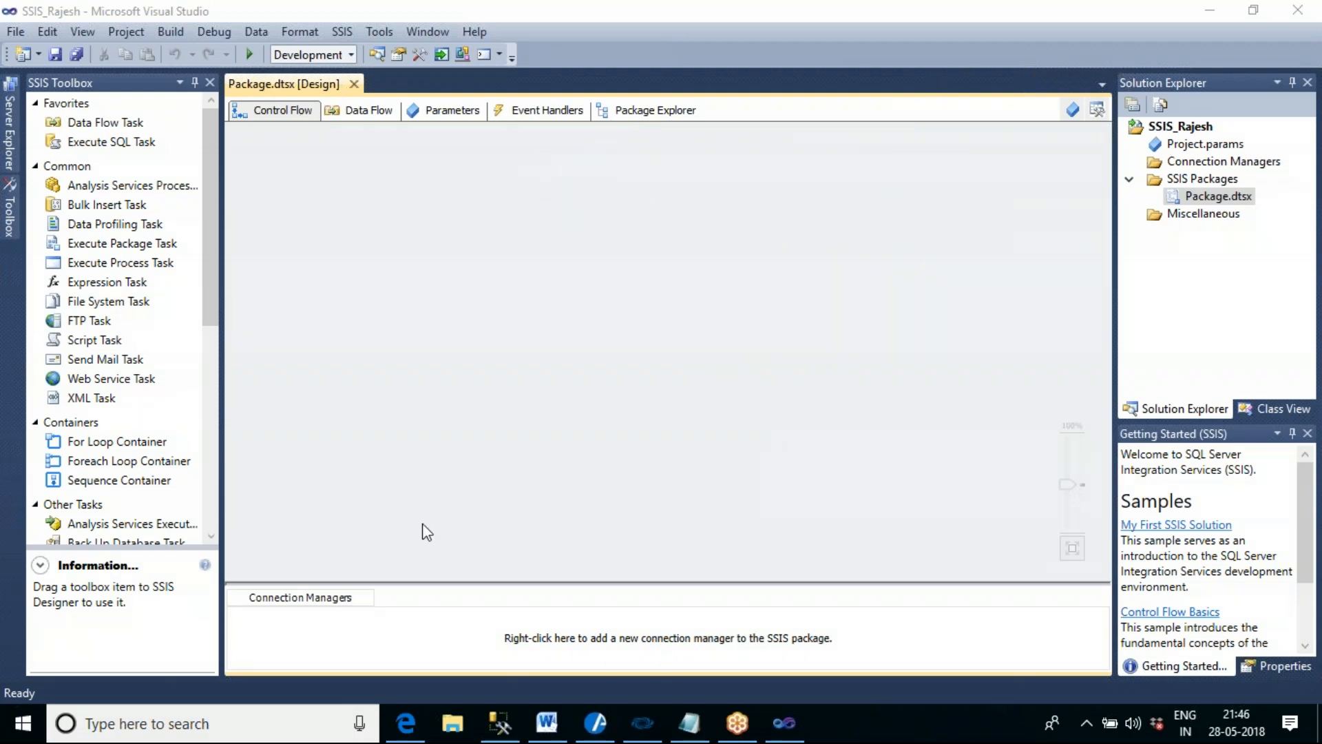
- Set the SSIS Toolbox to auto-hide and reveal it temporarily over the Control Flow to view its tasks
left_click(413, 346)
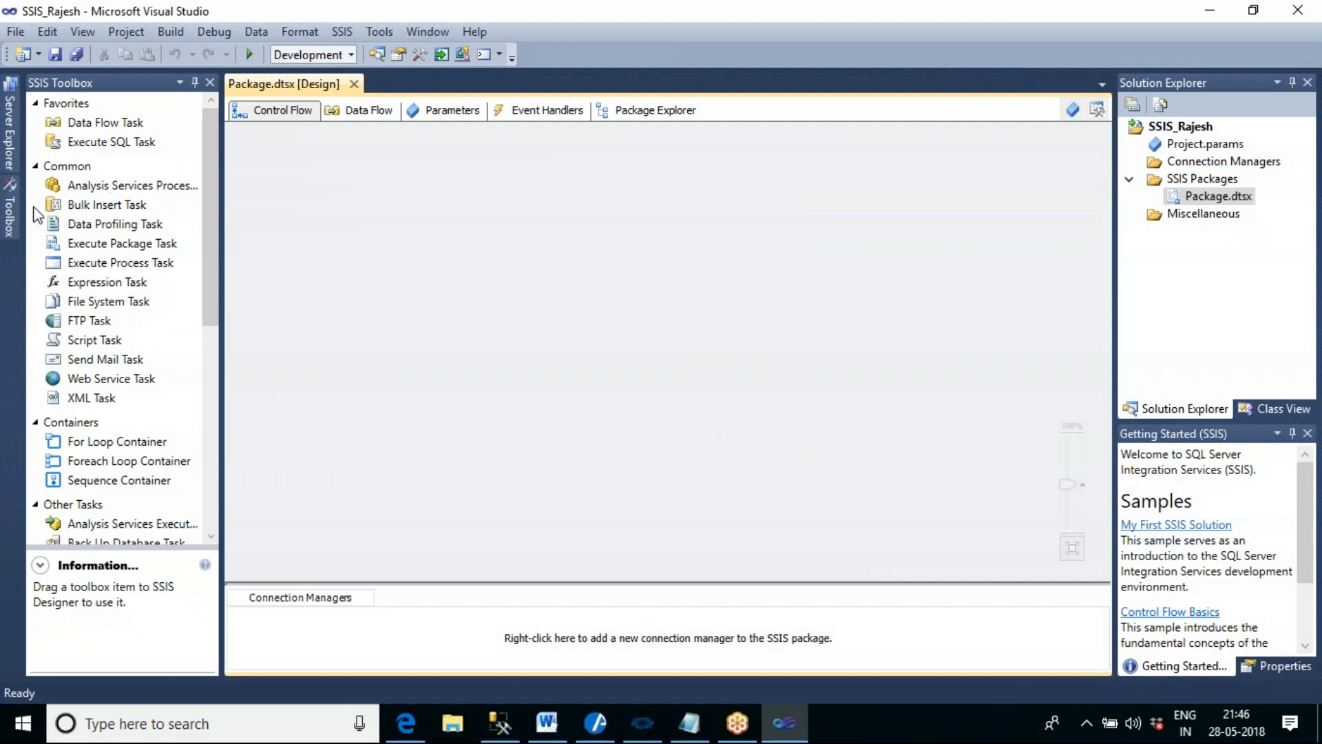
left_click(195, 82)
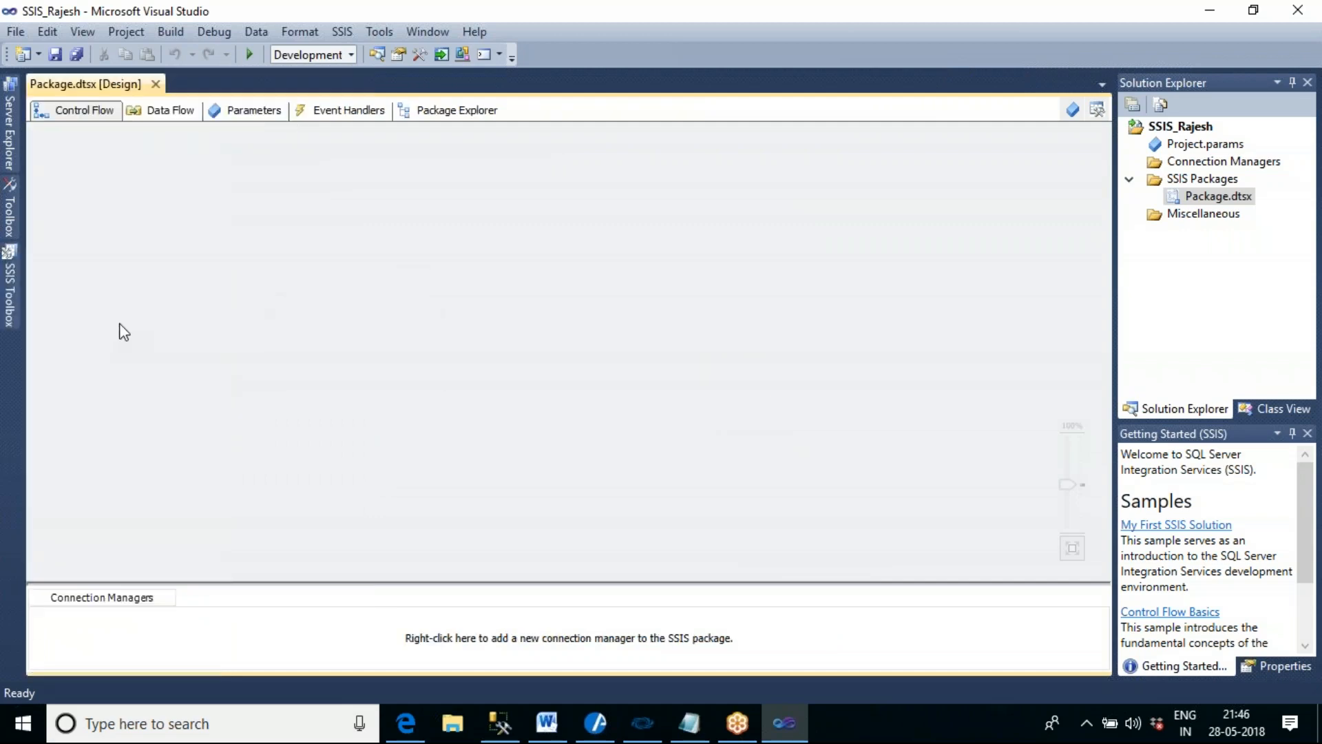
mouse_move(9, 288)
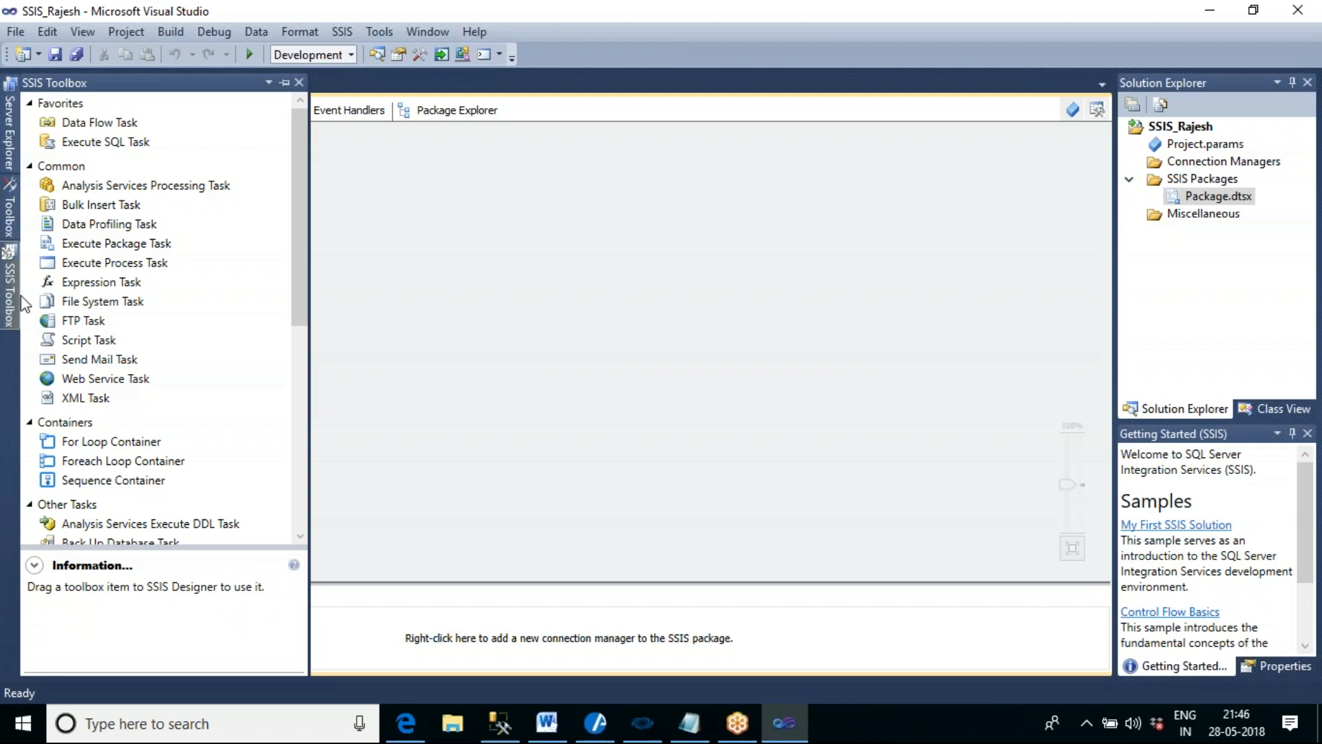
mouse_move(295, 156)
left_mouse_down()
mouse_move(306, 355)
mouse_move(310, 142)
left_mouse_up()
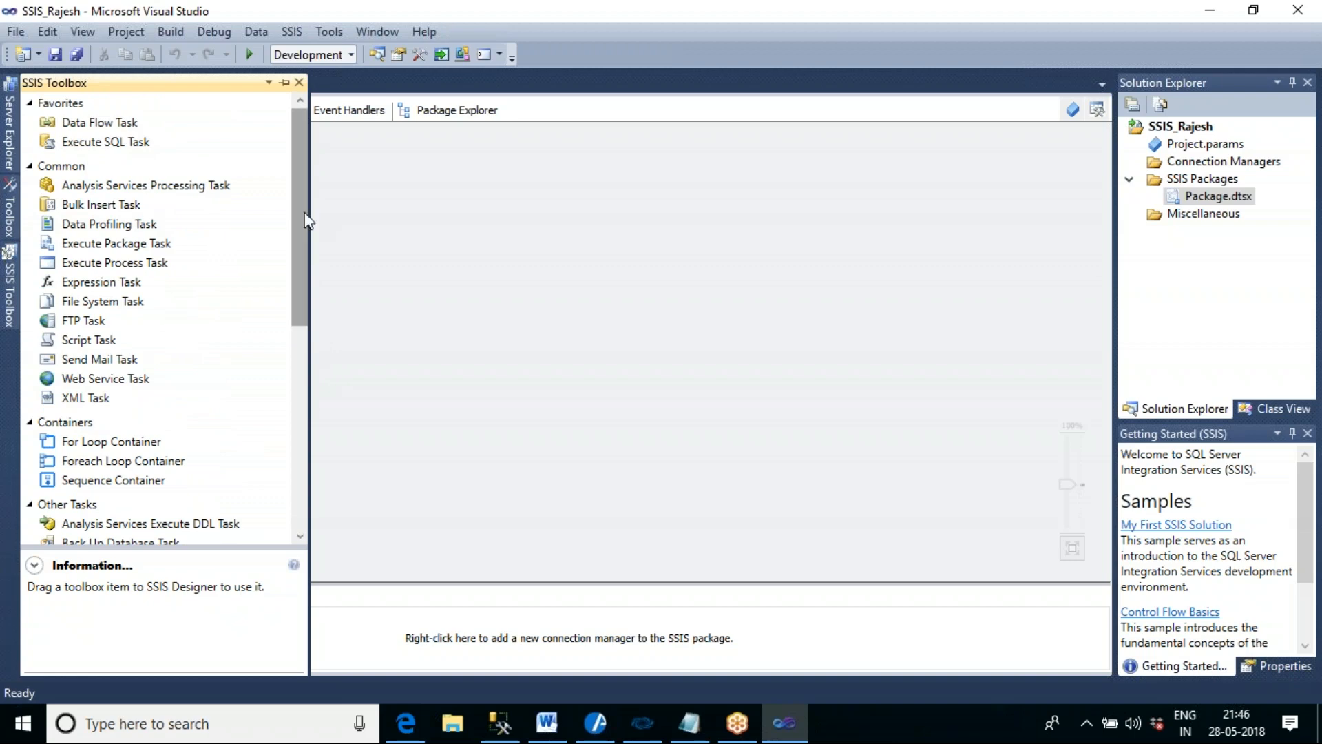
mouse_move(304, 212)
left_mouse_down()
mouse_move(300, 379)
mouse_move(311, 189)
left_mouse_up()
left_click(550, 260)
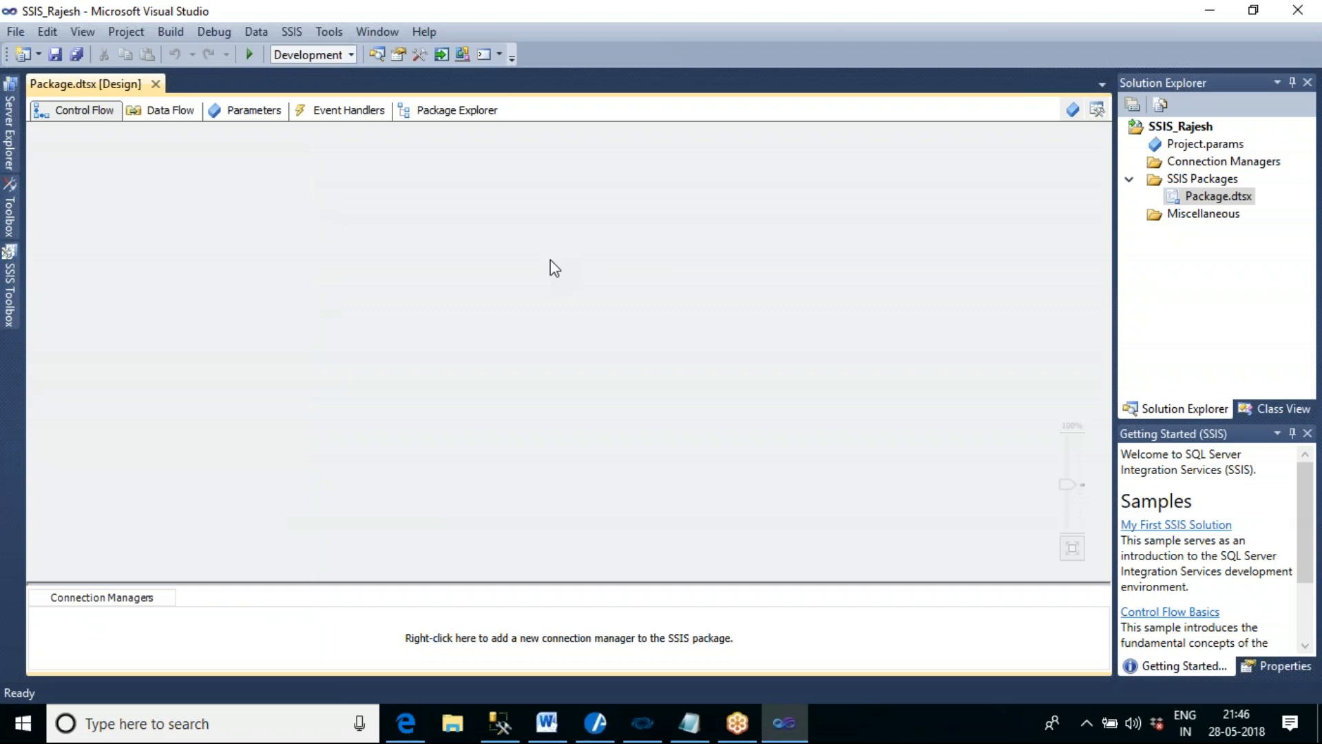
- Add an Execute SQL Task from the SSIS Toolbox to the upper part of the Control Flow
left_click(10, 275)
left_click_drag(110, 146, 365, 189)
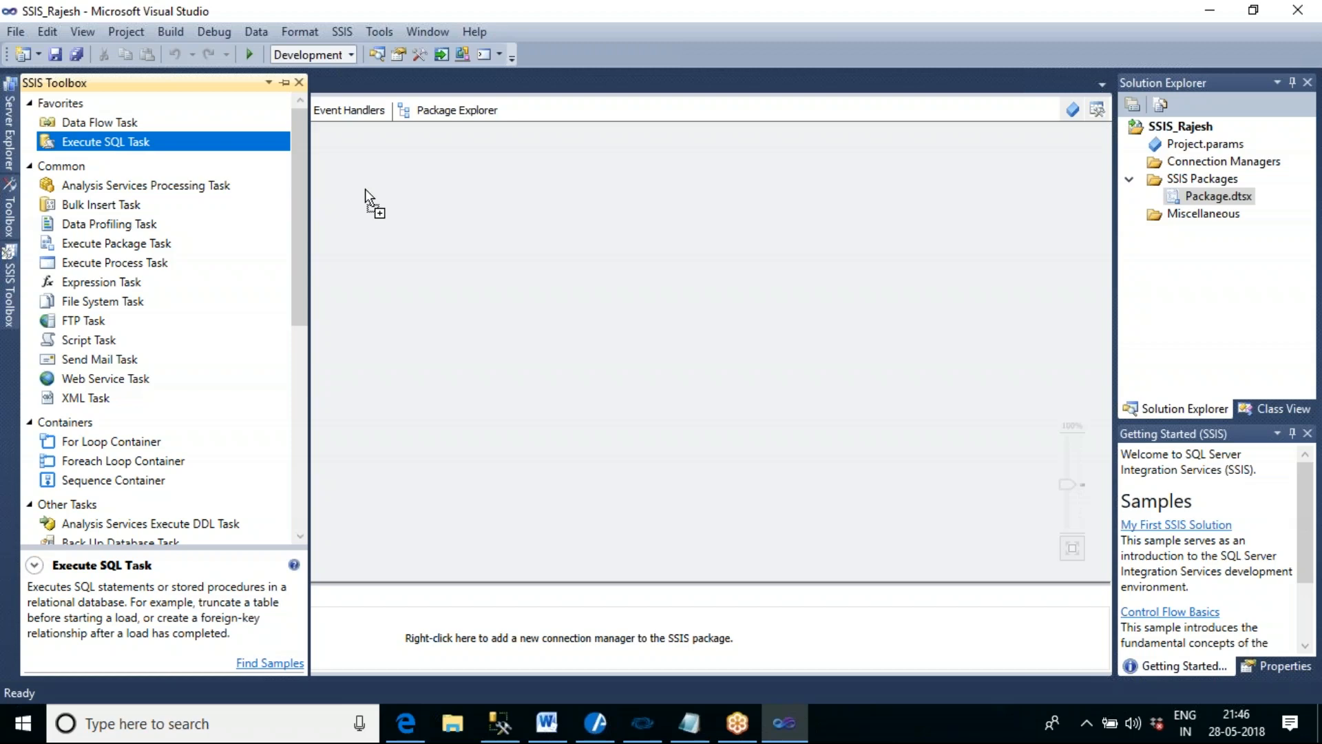
left_click_drag(365, 189, 365, 189)
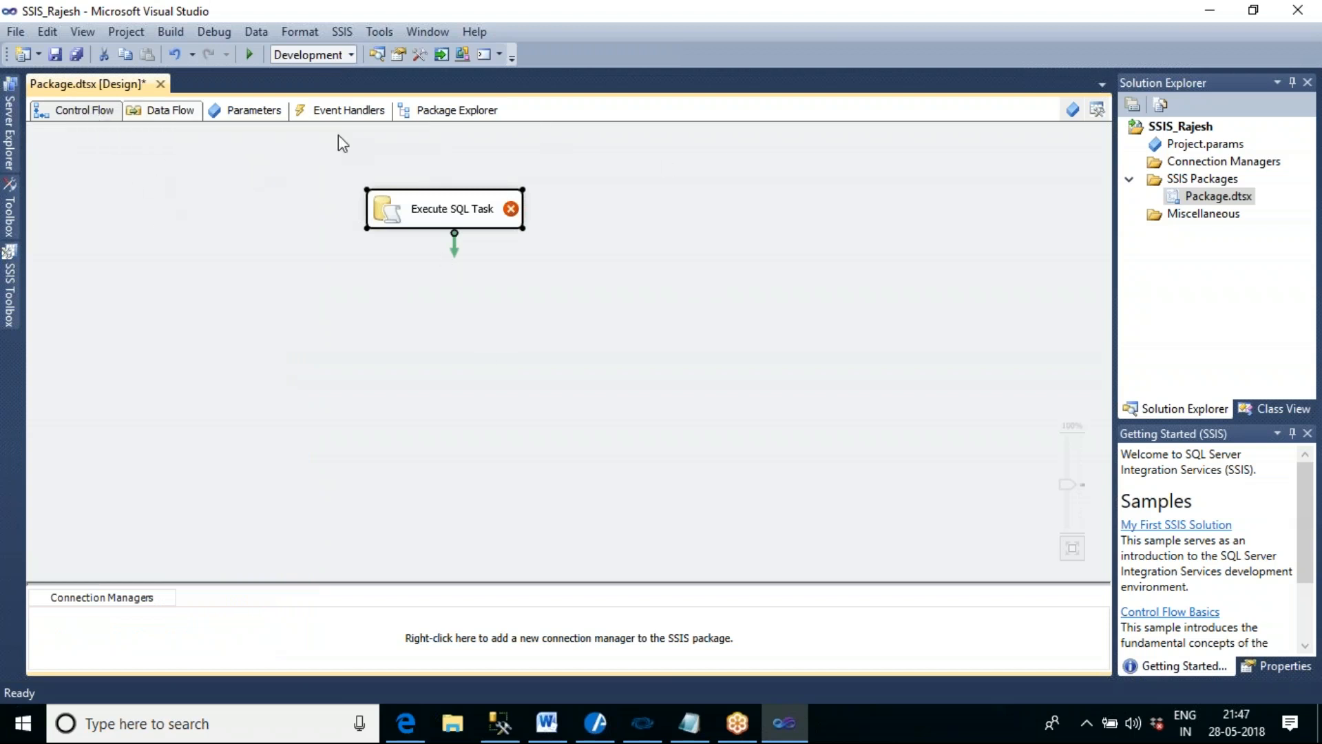
left_click(517, 241)
- Open the Execute SQL Task for editing and name it Create Table
mouse_move(472, 225)
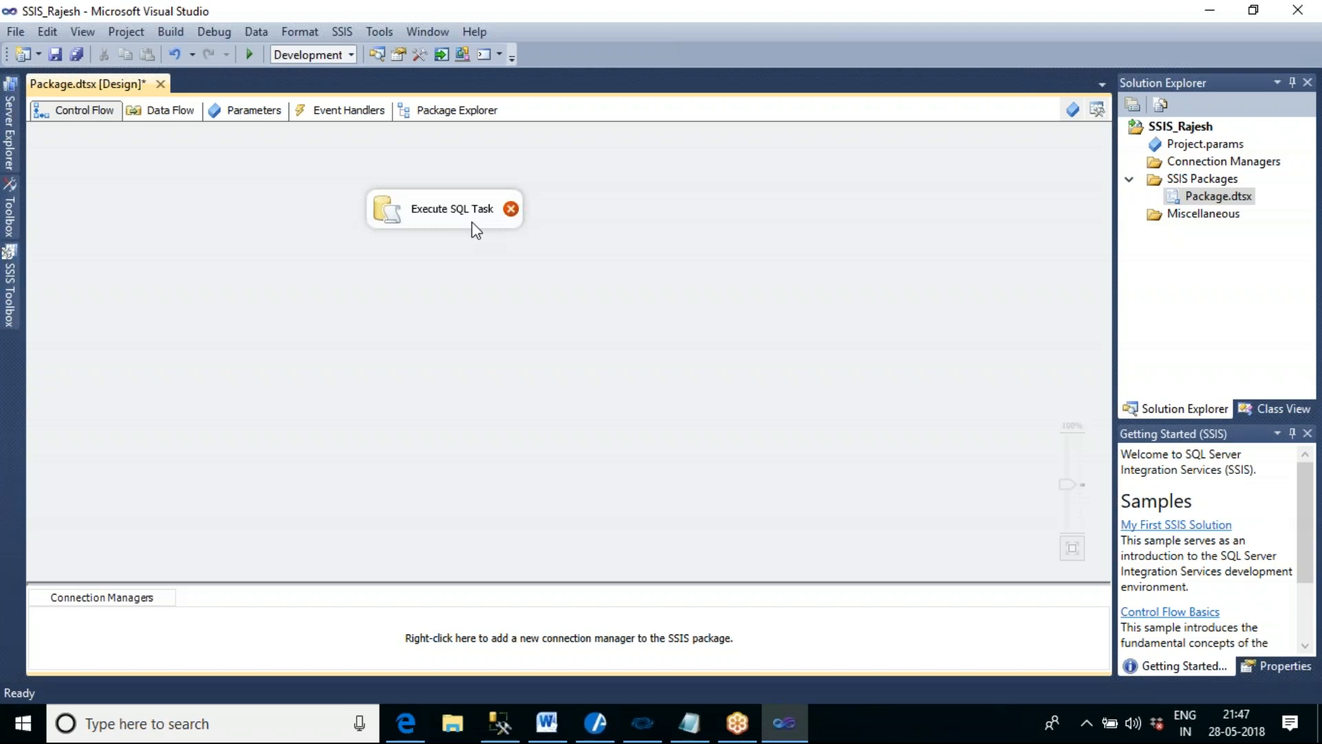
left_click(473, 222)
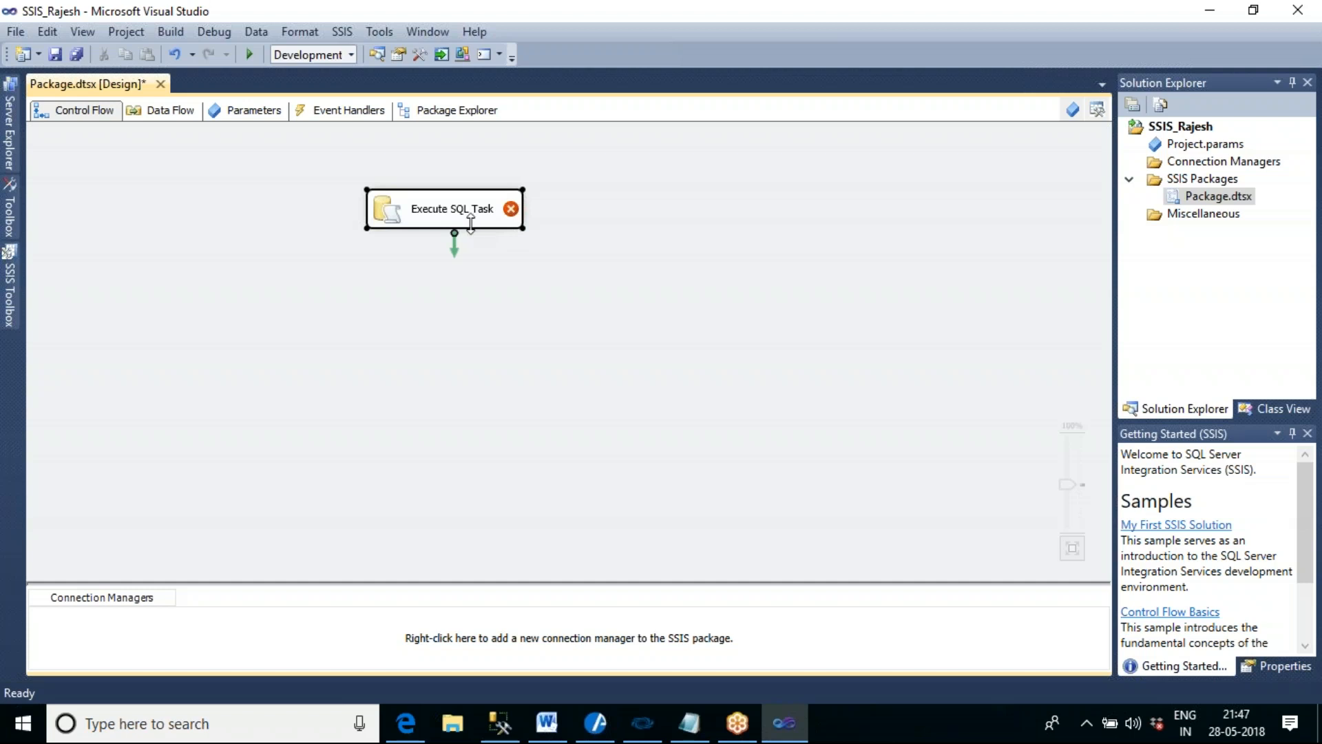
double_click(472, 223)
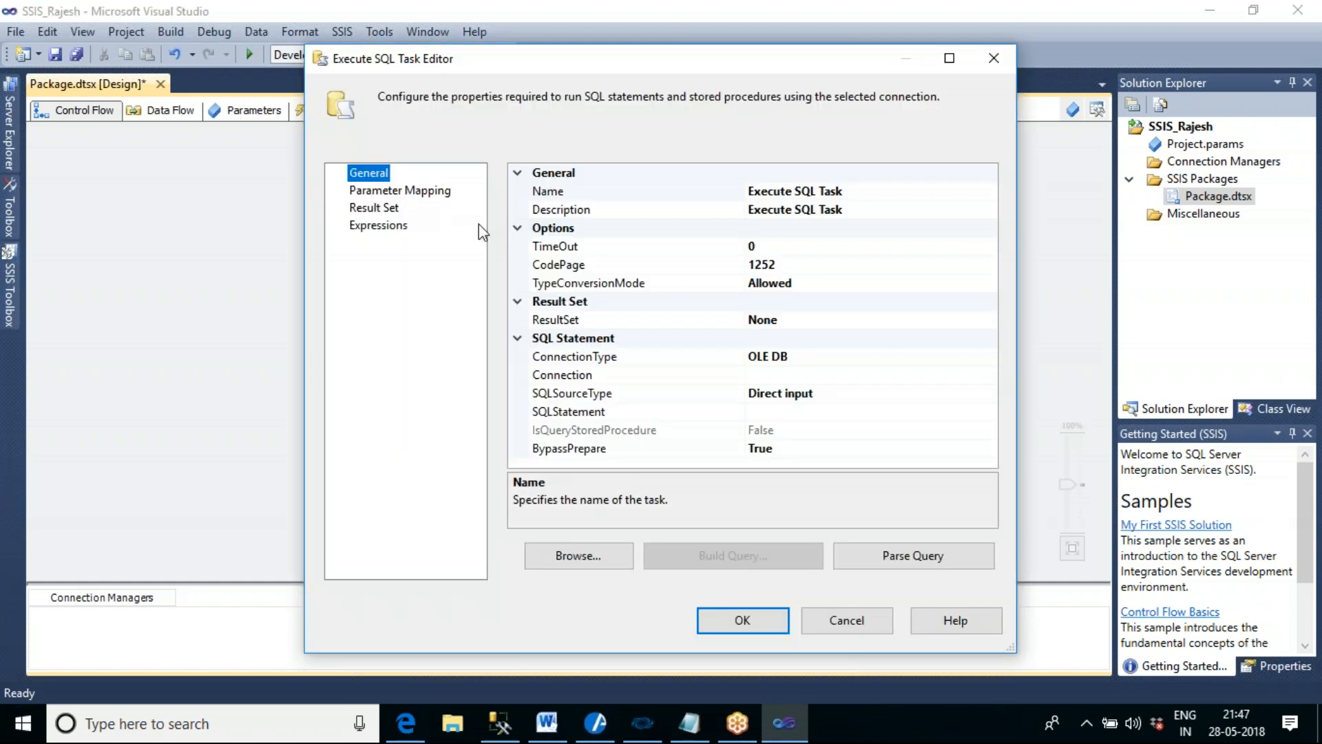
left_click(854, 190)
left_click_drag(859, 190, 747, 195)
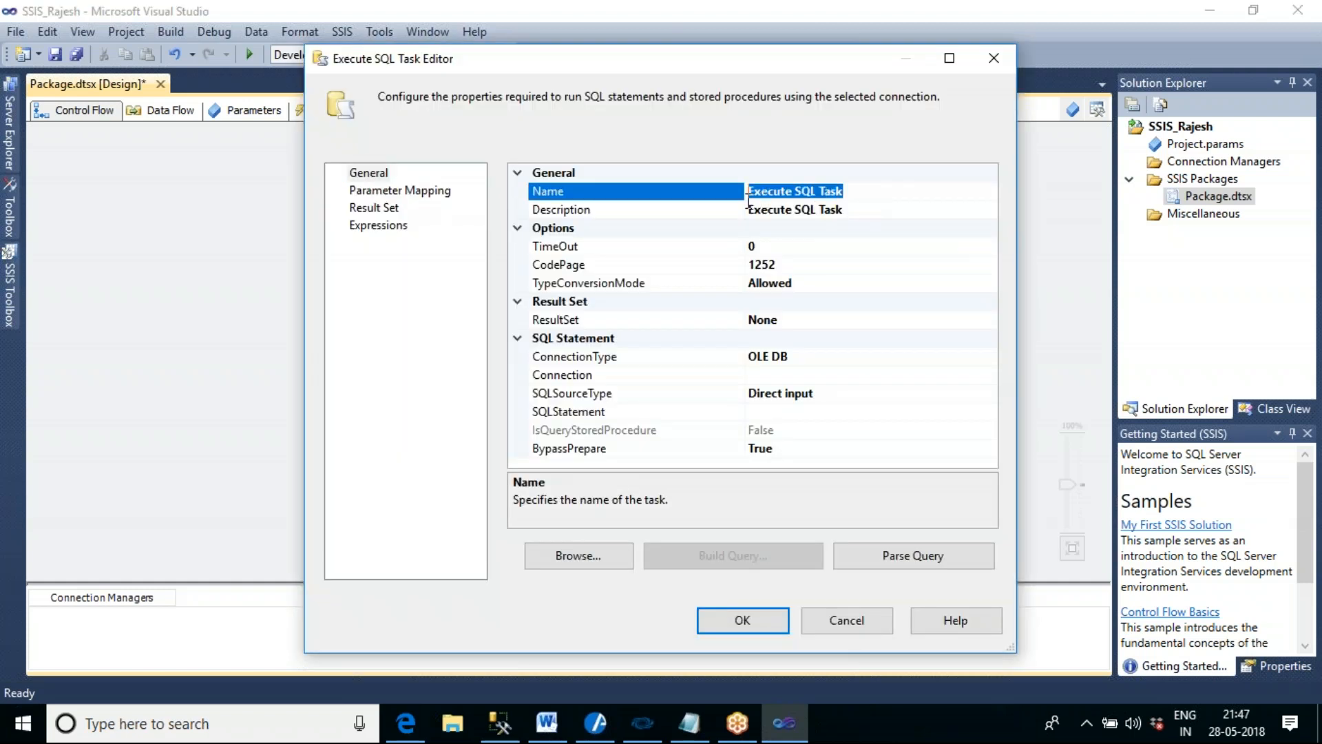
key("BackSpace")
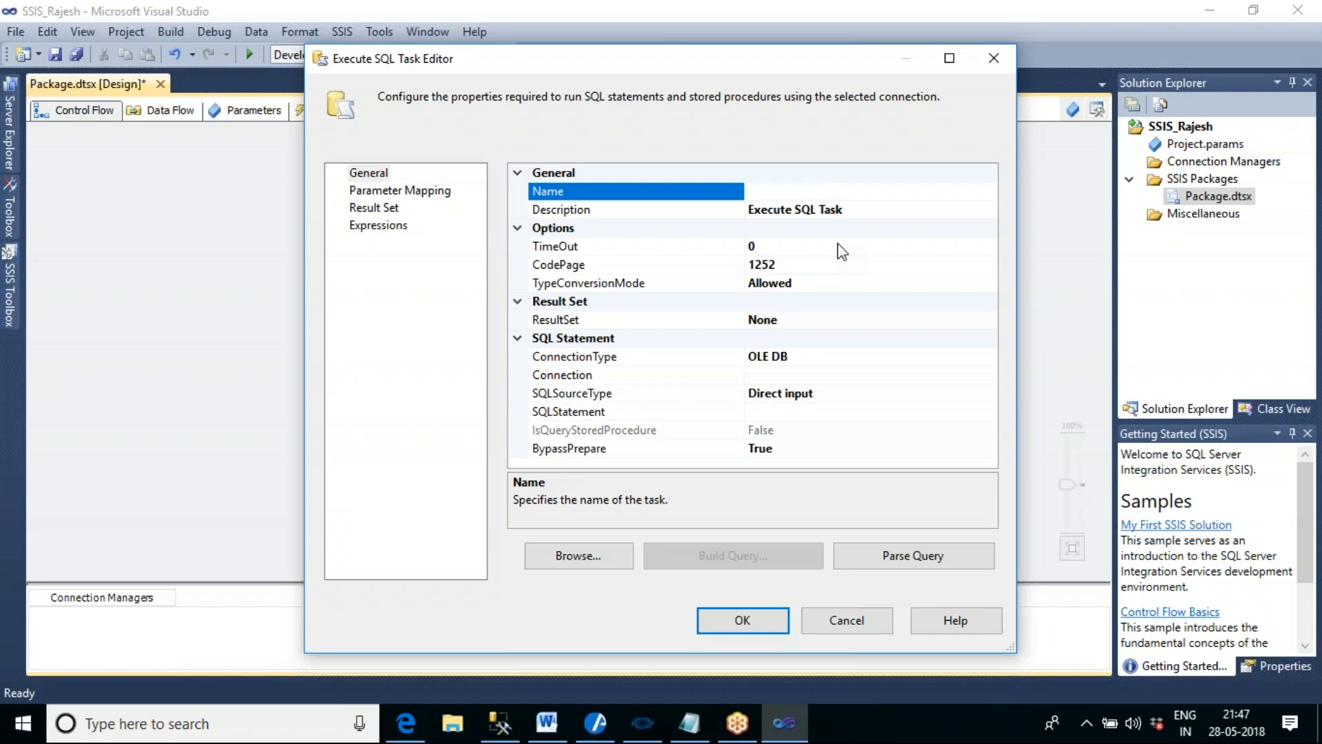
type("Create Table")
- Start creating a new OLE DB connection manager for the Create Table task's Connection property
left_click(866, 376)
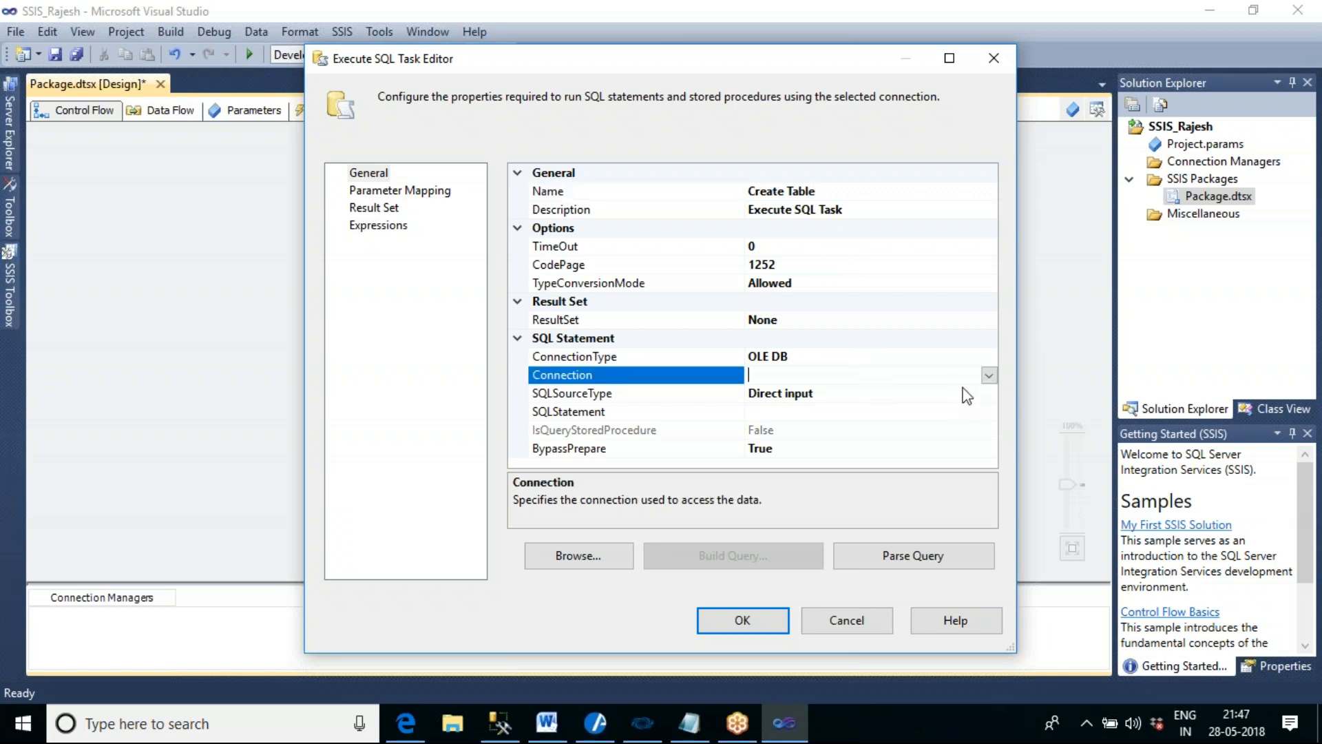
left_click(988, 376)
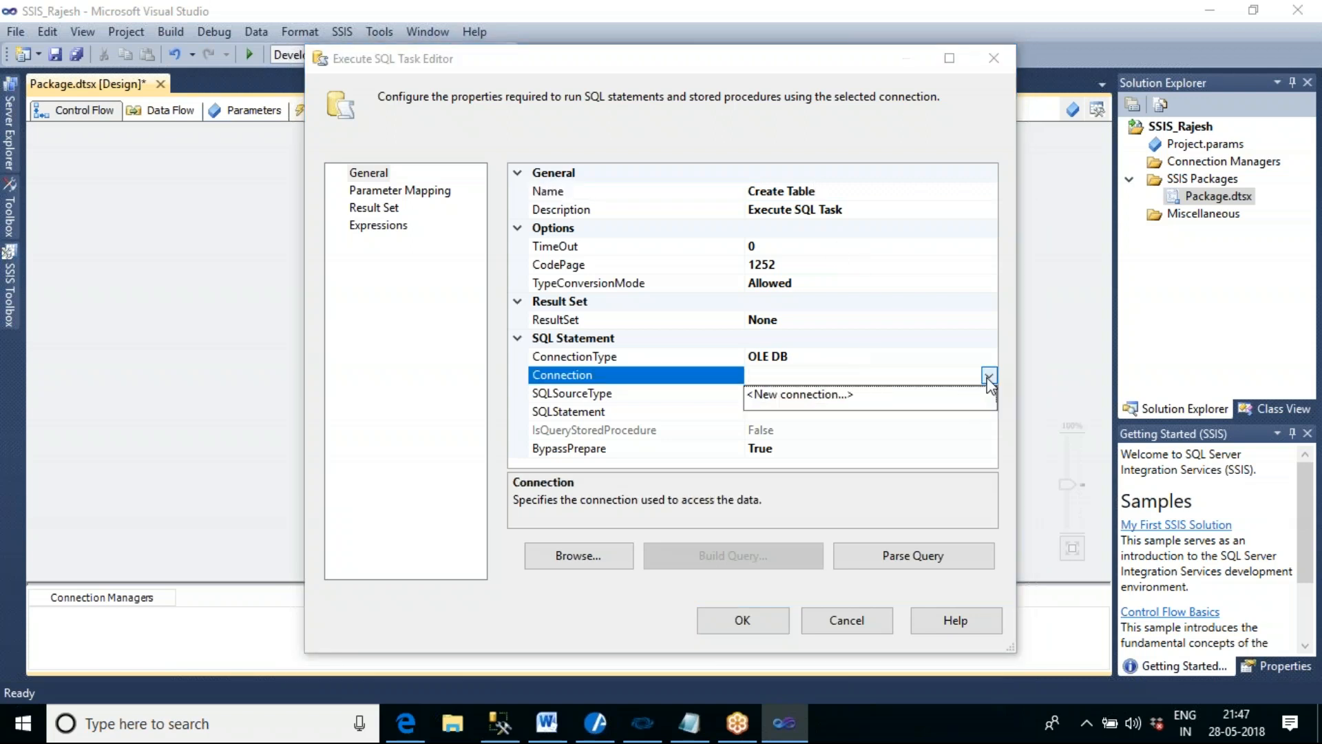
left_click(824, 394)
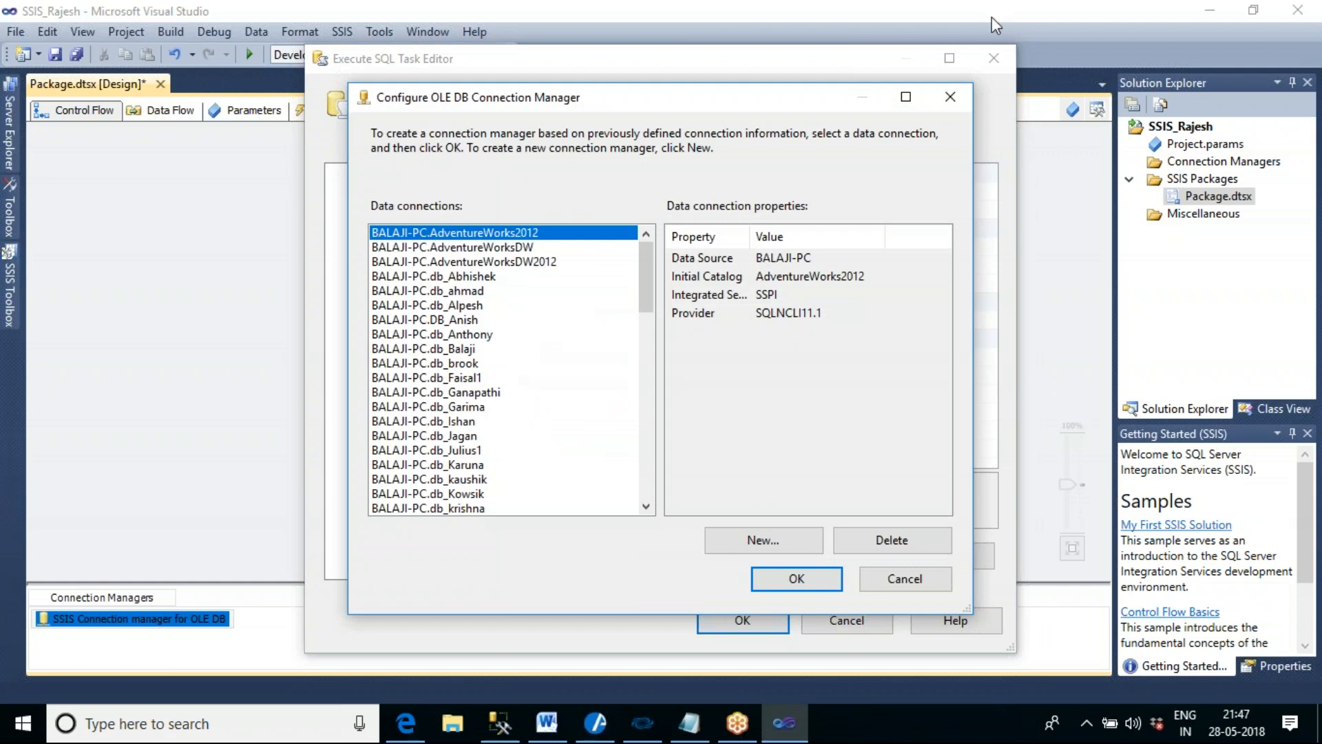
left_click(782, 543)
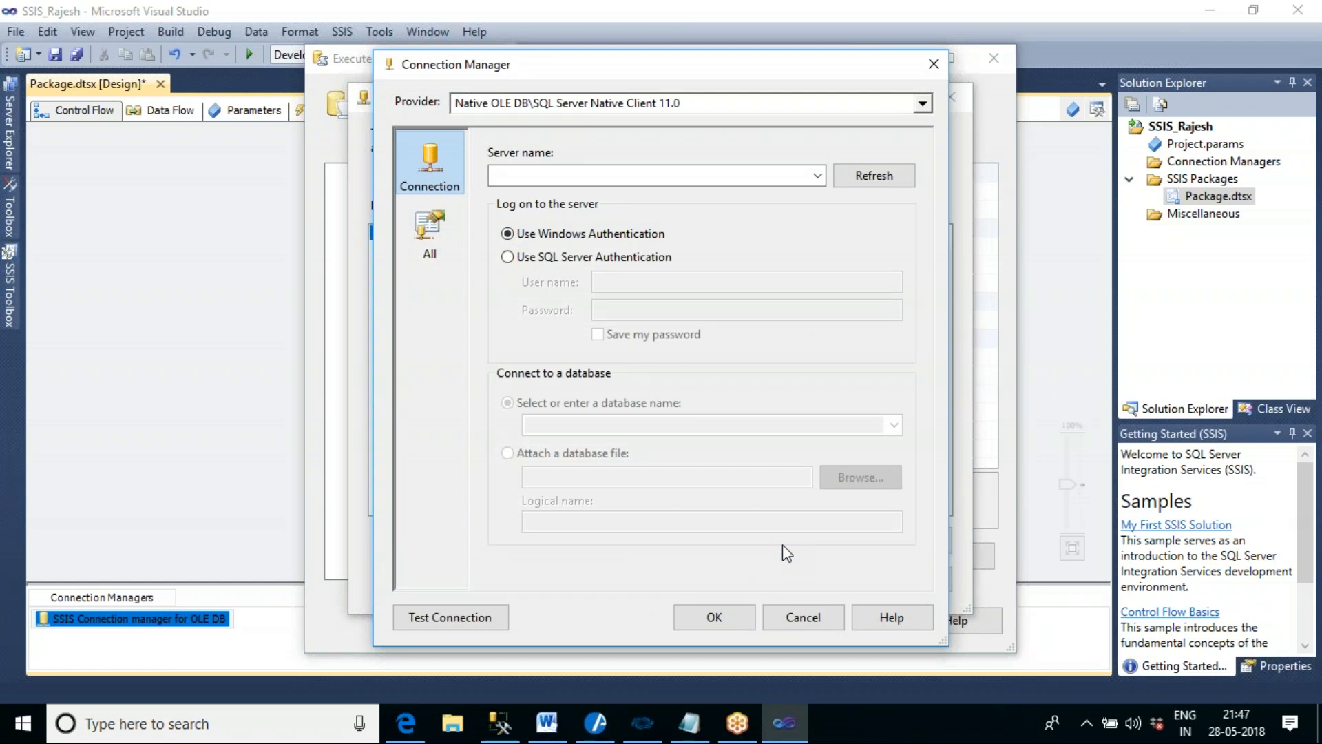
- Switch to SQL Server Management Studio and examine the server name and its databases in Object Explorer
left_click(500, 730)
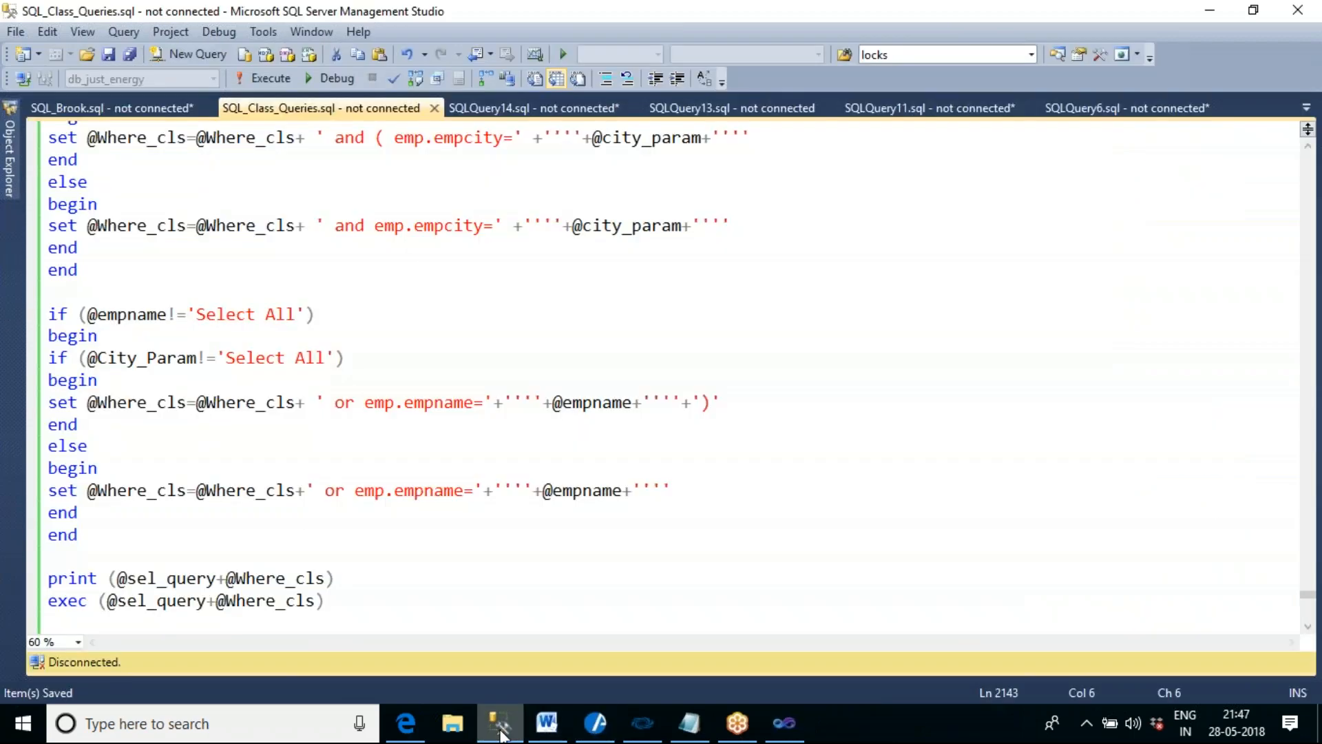
left_click(13, 178)
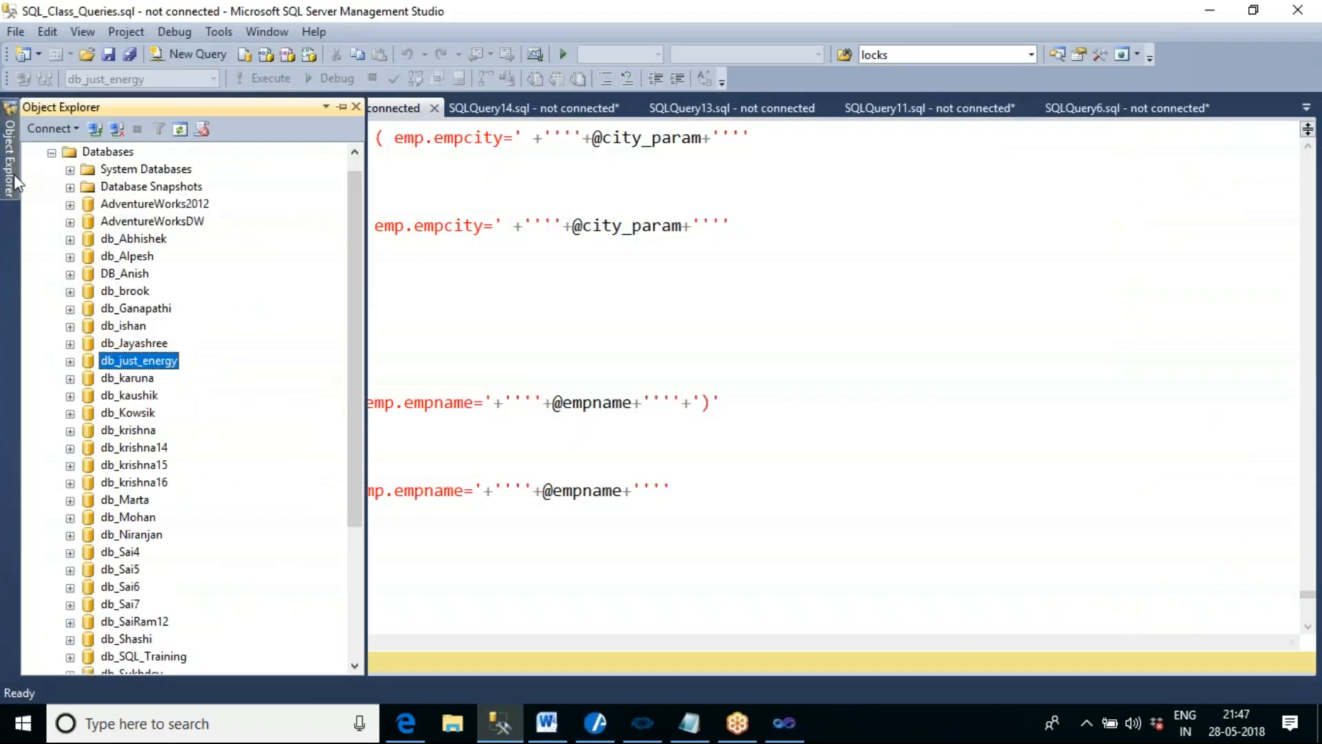
left_click(52, 170)
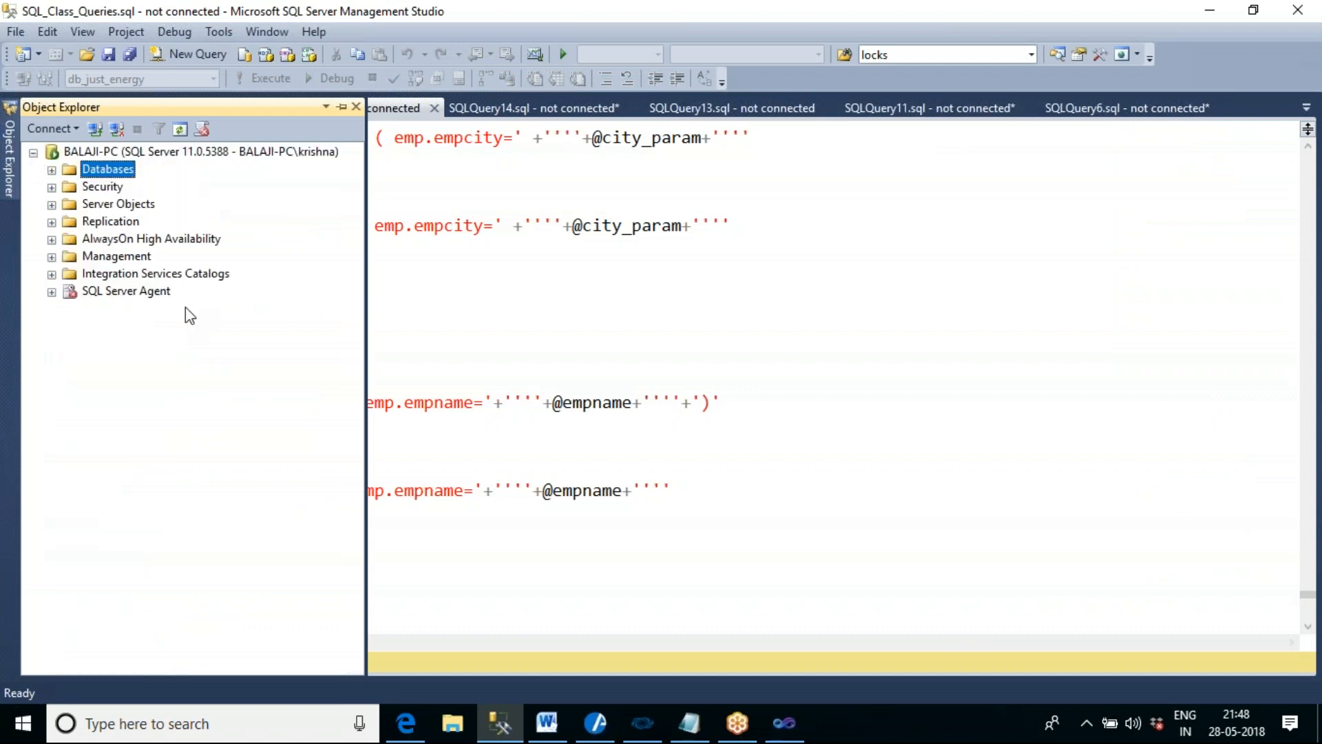
left_click(122, 152)
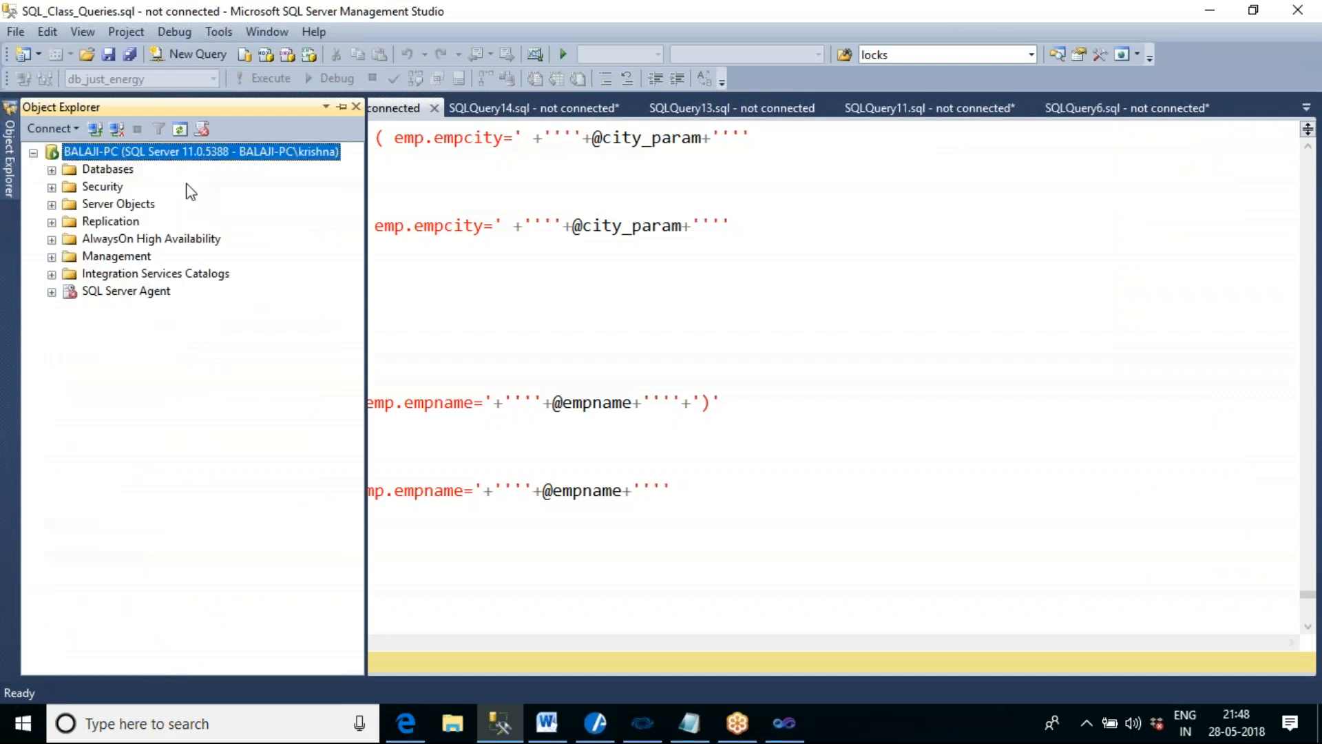
left_click(52, 170)
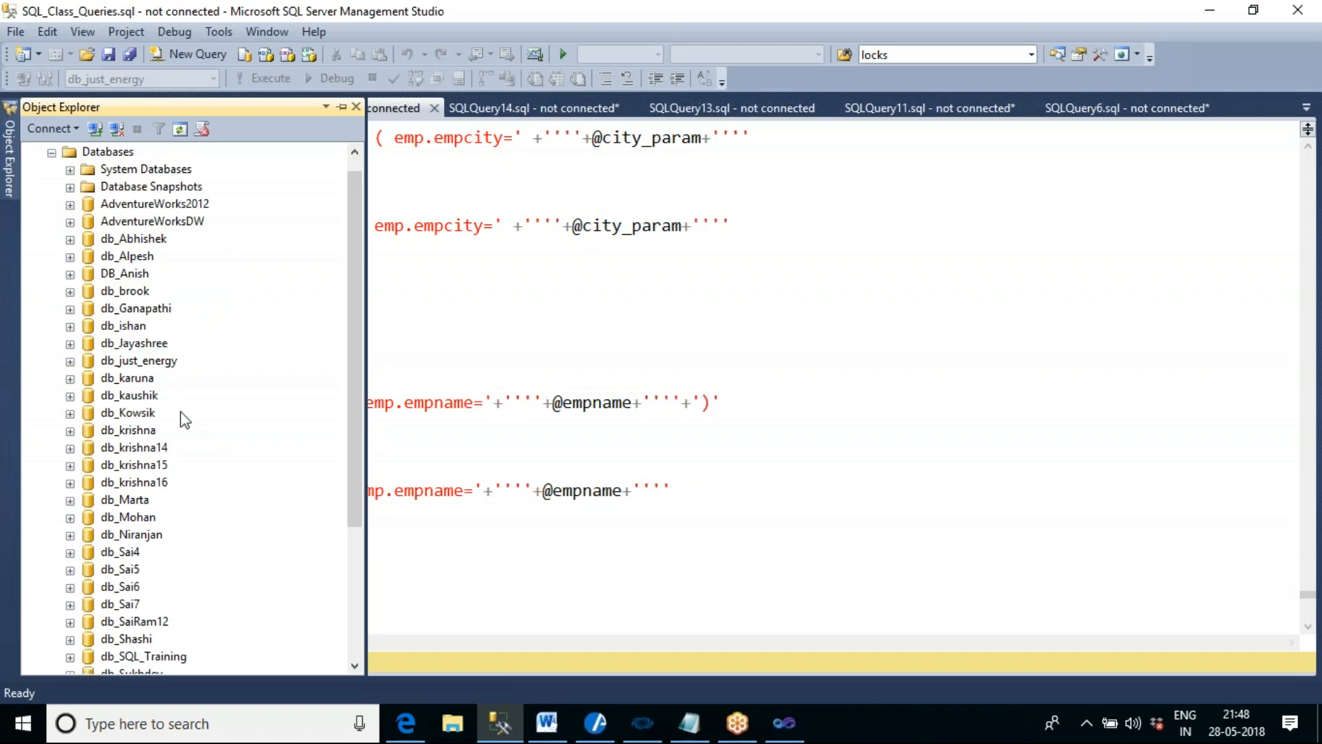
left_click(148, 239)
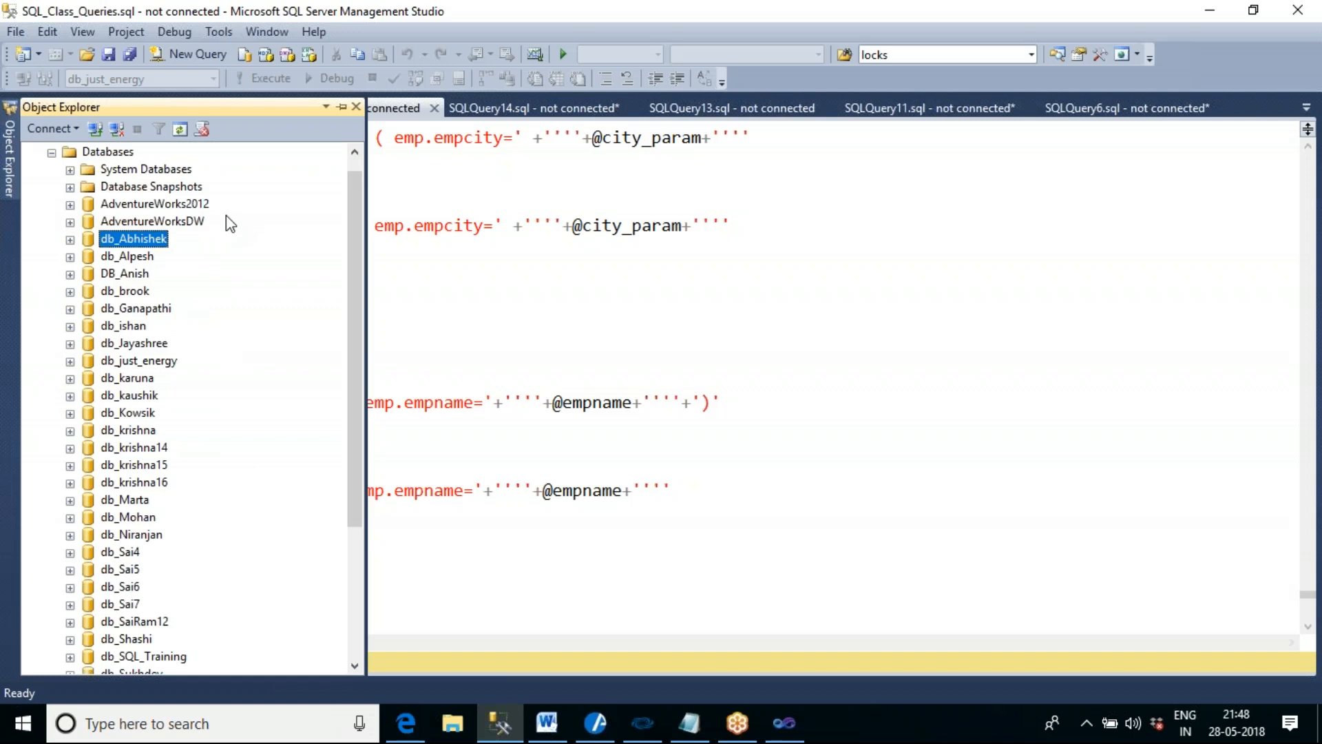
- Switch back to Visual Studio and set the connection's server name to BALAJI-PC and its database to db_Abhishek
left_click(784, 723)
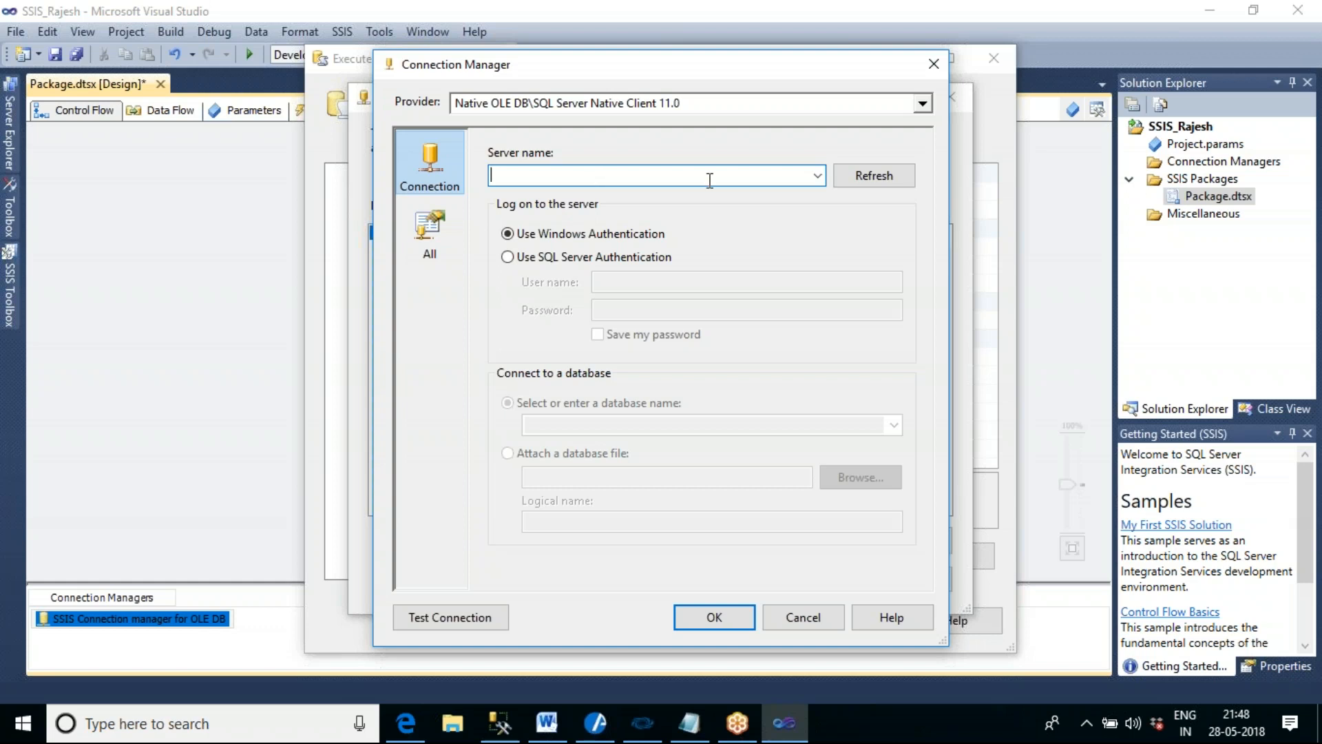
type("BALAJI")
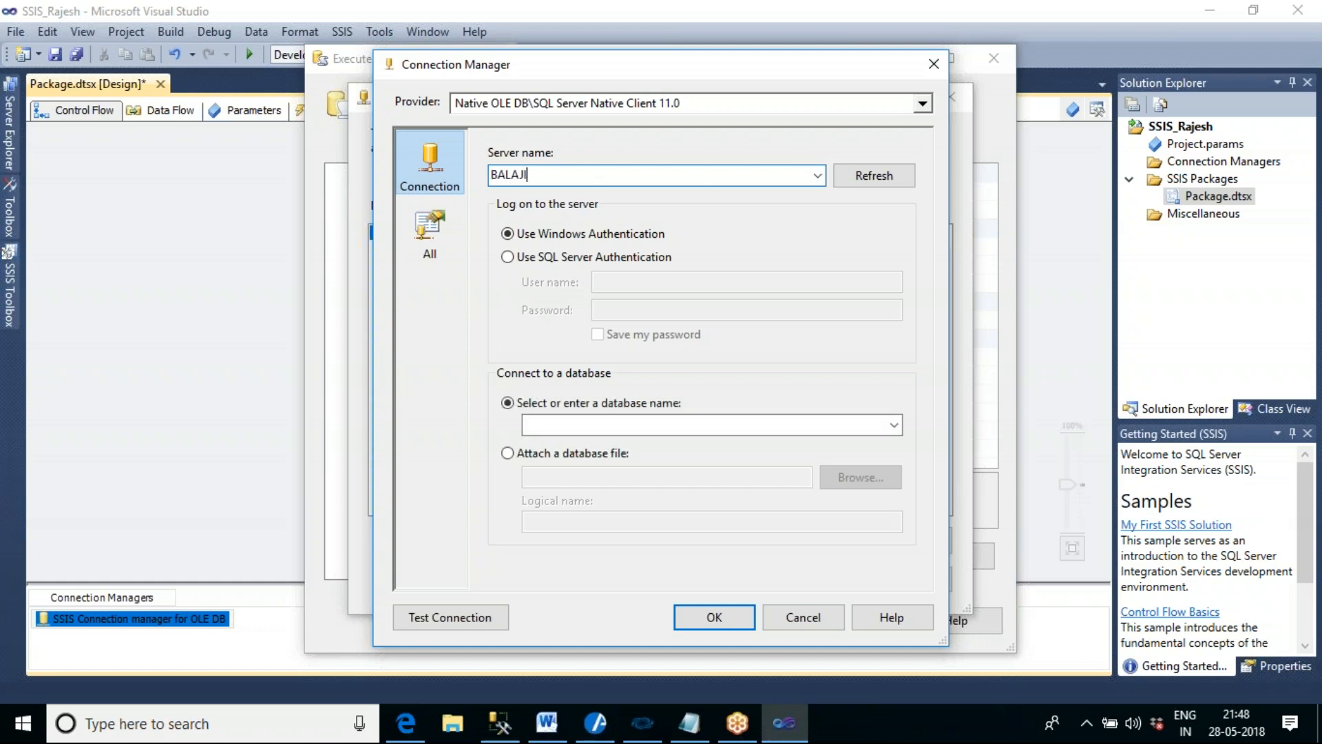
type("-PC")
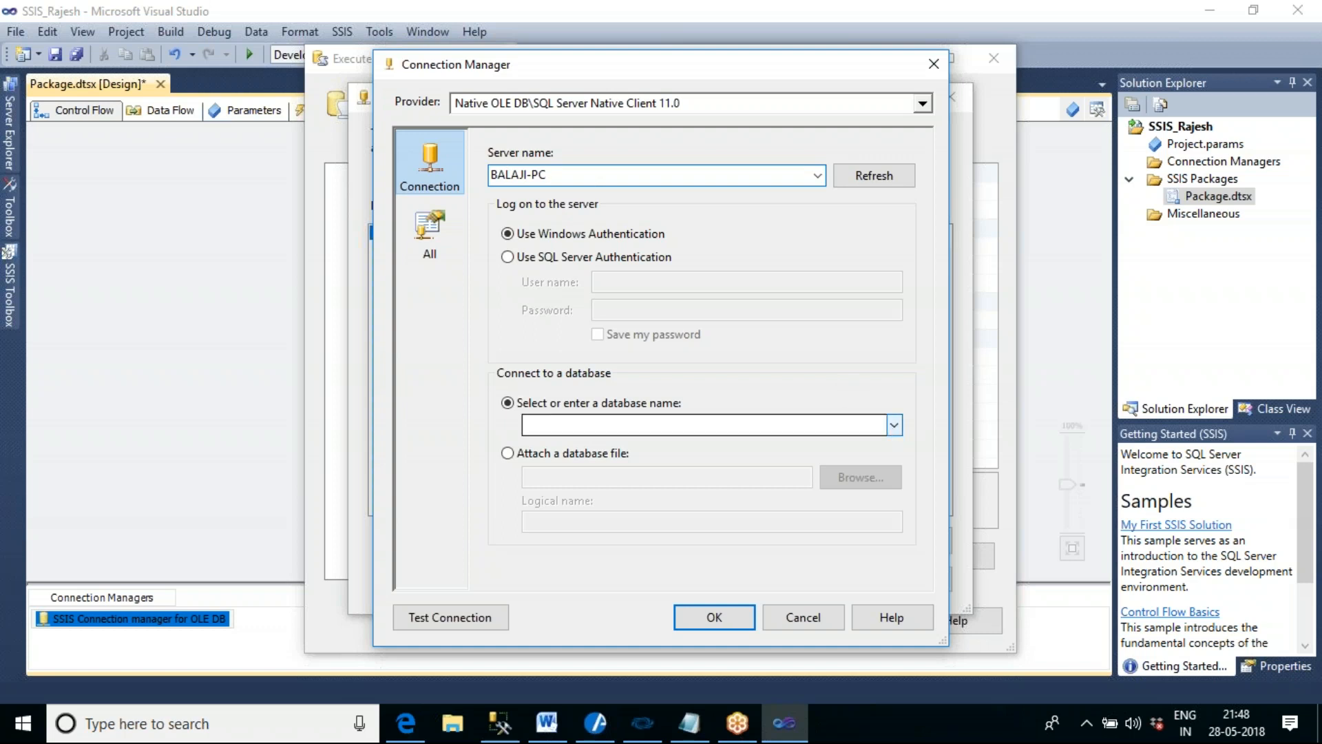
left_click(894, 425)
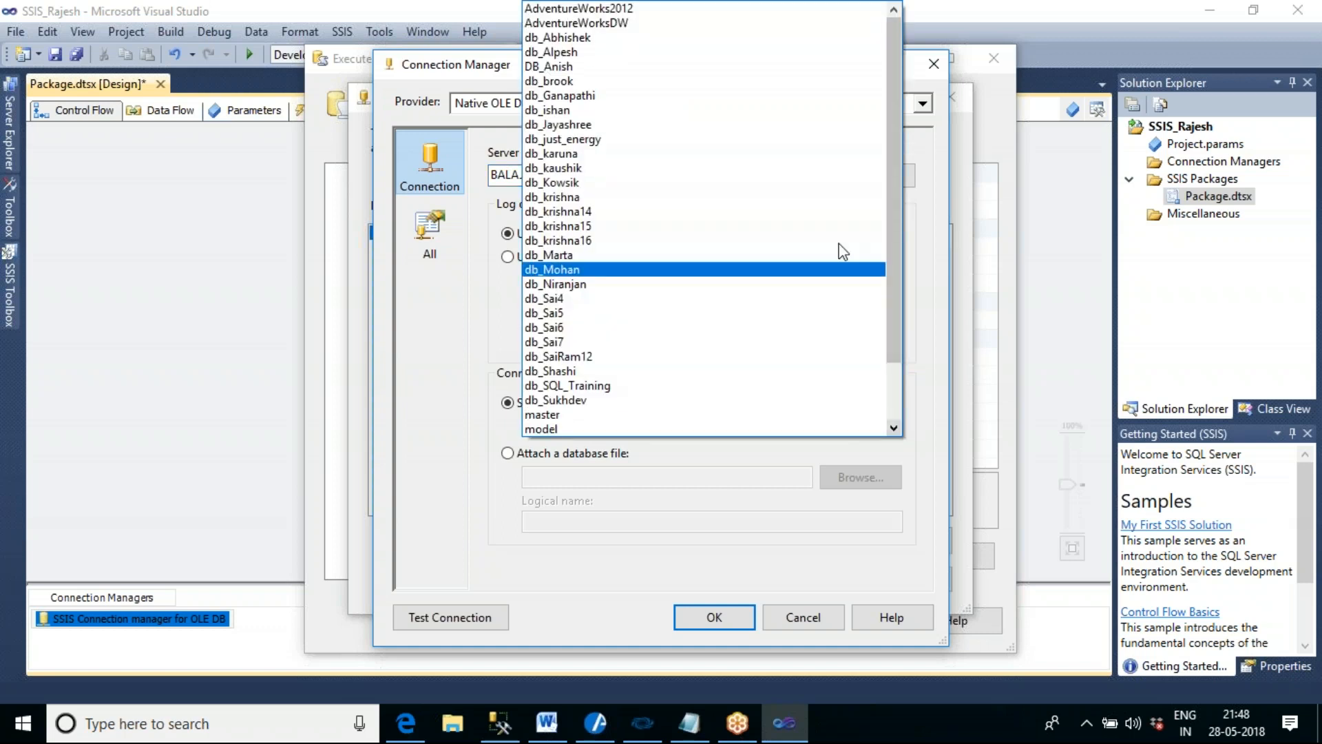
left_click(648, 40)
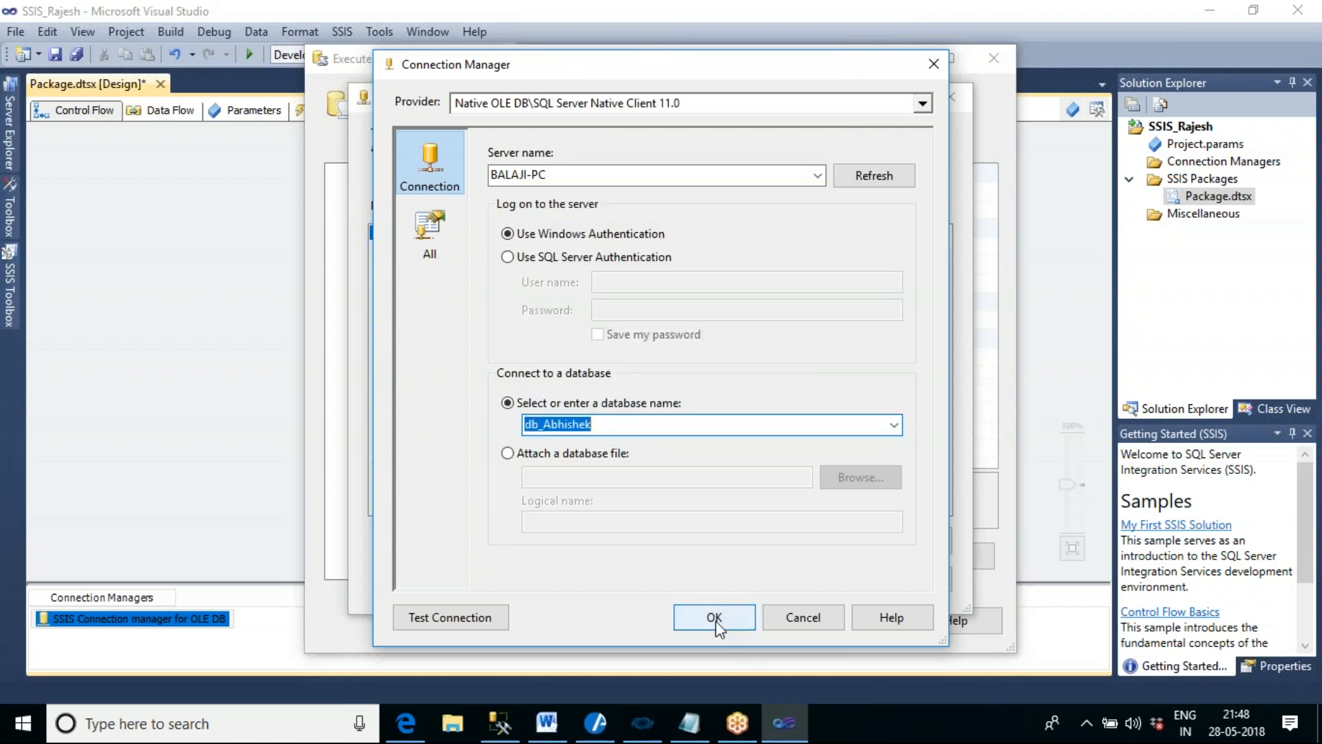
- Test the connection and accept the new OLE DB connection manager for the Create Table task
left_click(454, 618)
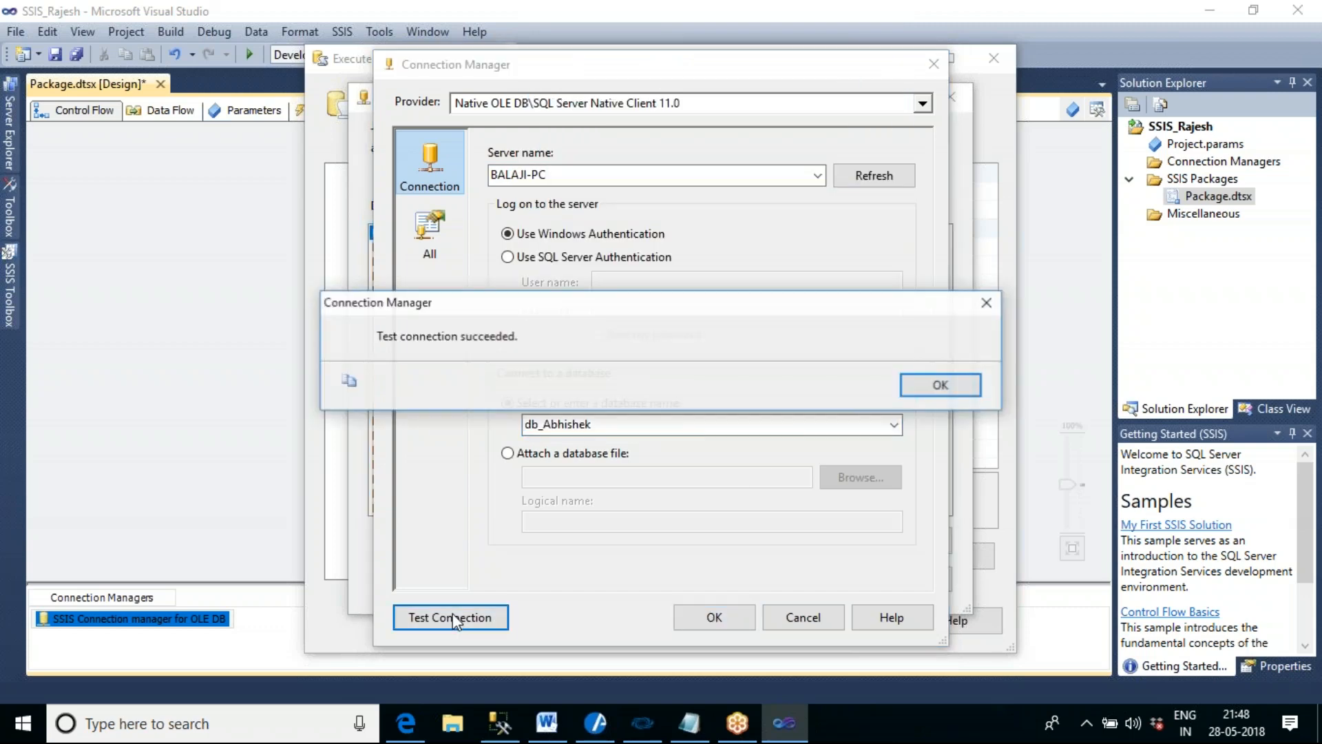
left_click(946, 392)
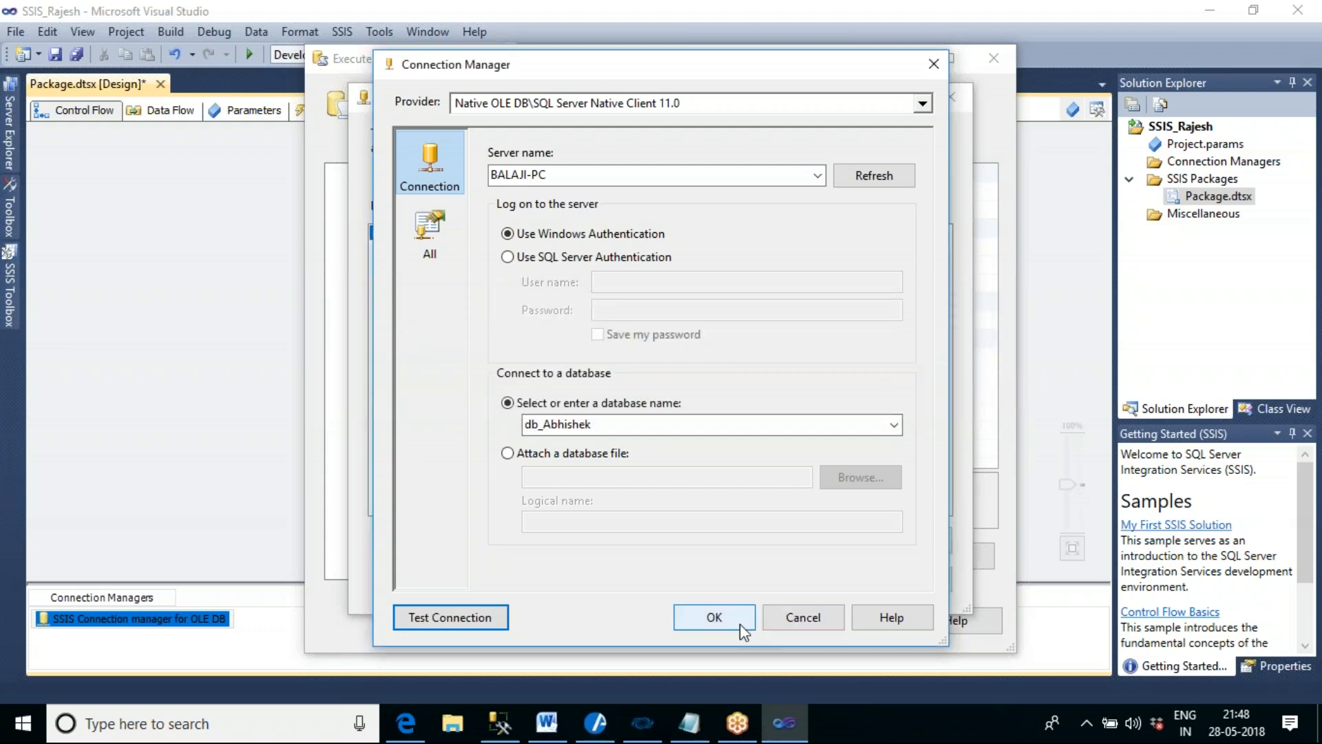
left_click(714, 616)
left_click(792, 579)
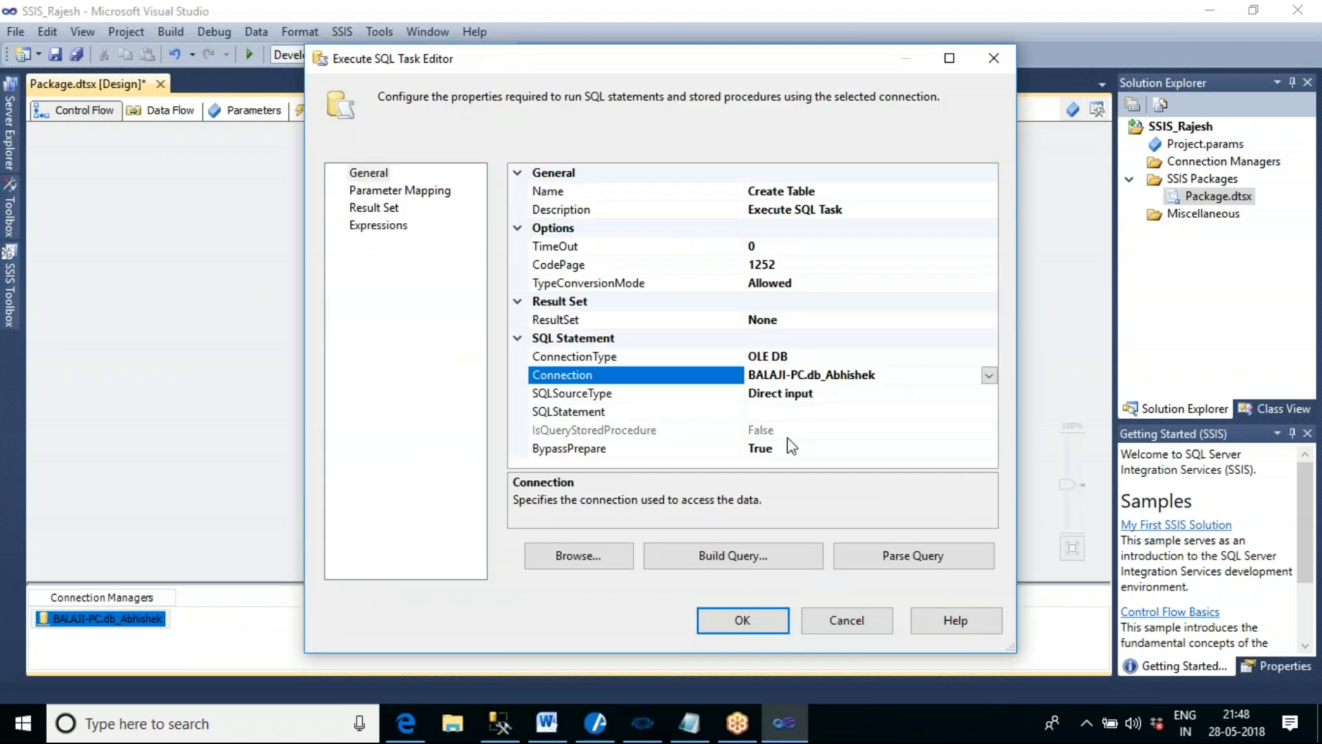
- Open the Create Table task's SQLStatement for editing and write CREATE TABLE TBL_Emp_Data1 with an empty pair of parentheses
left_click(773, 412)
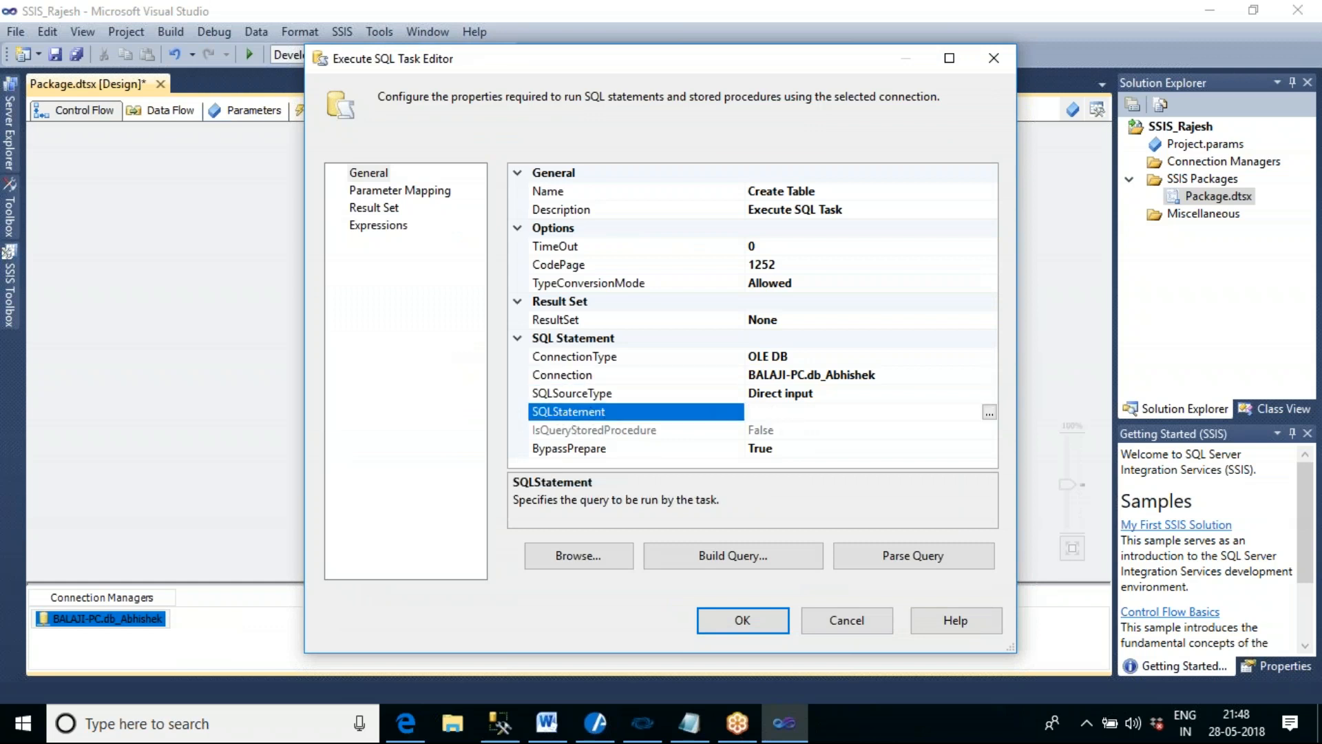
left_click_drag(746, 191, 641, 191)
left_click(654, 411)
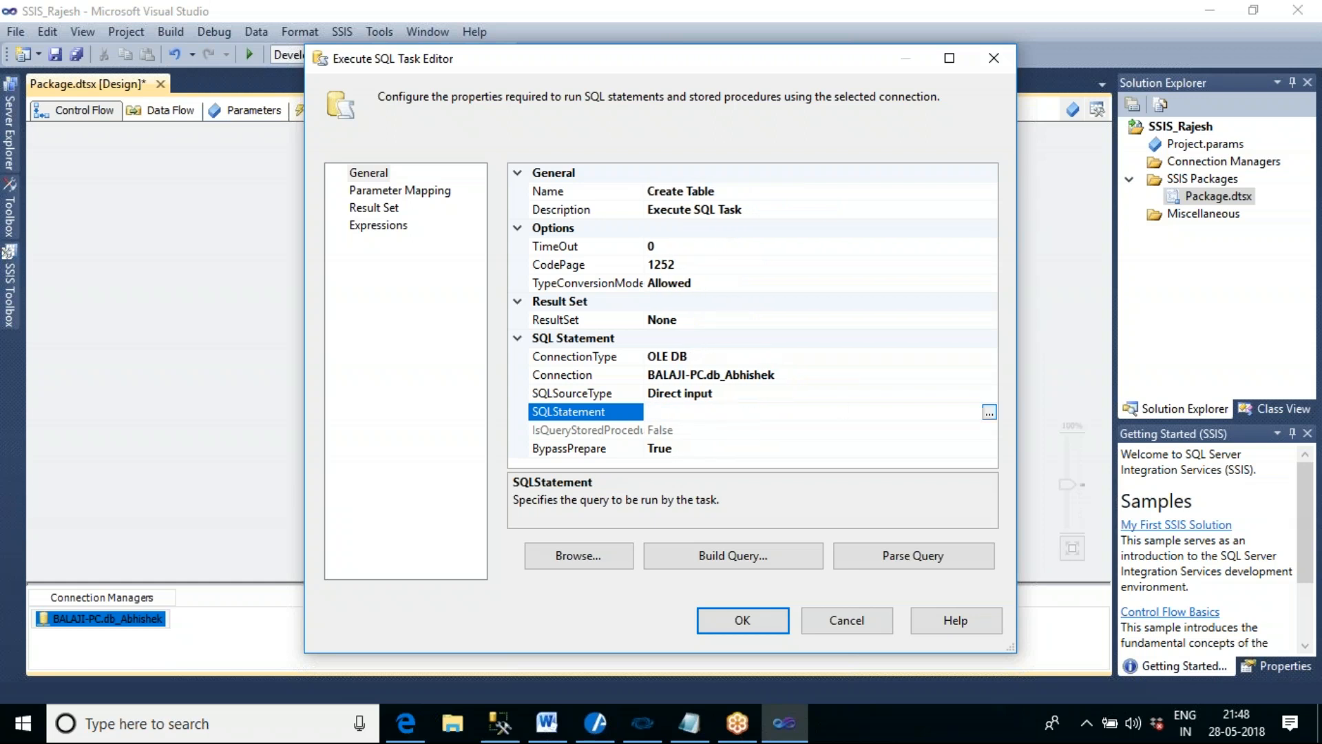
left_click(988, 413)
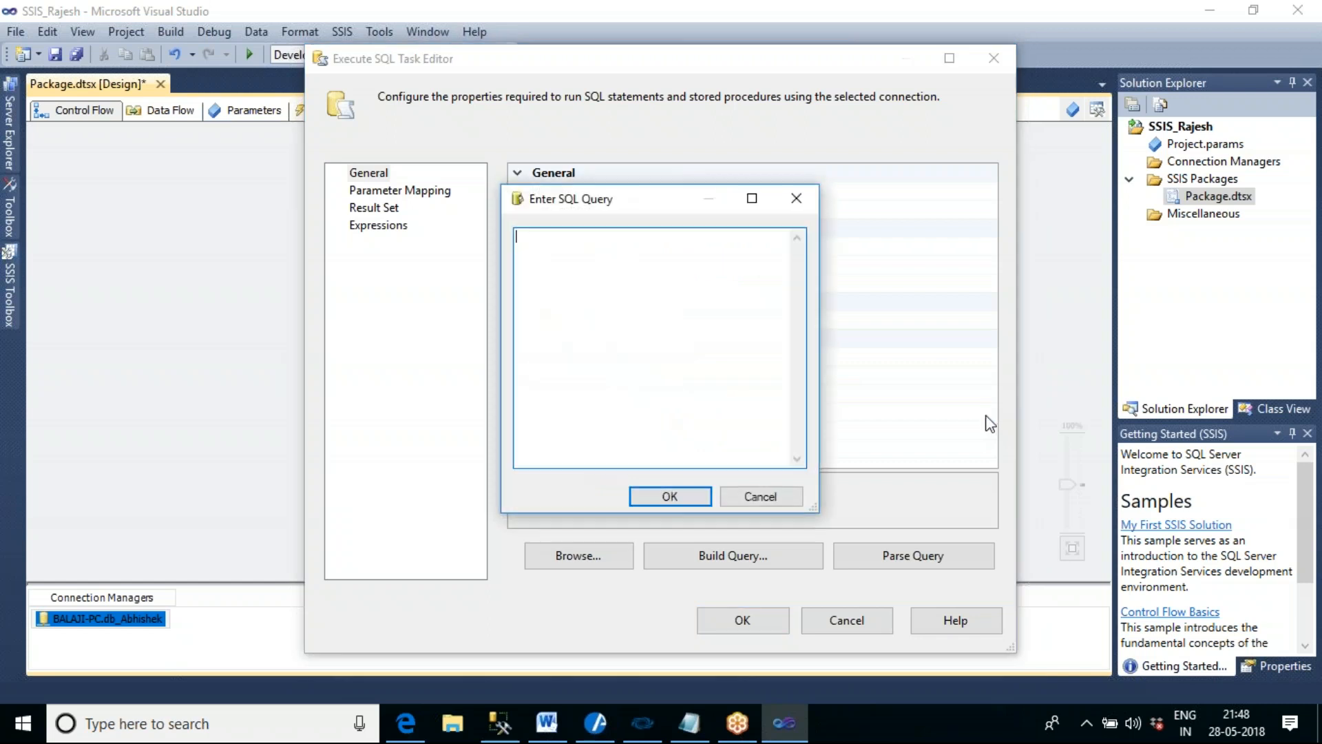
type("c")
key("BackSpace")
type("CREATE TA")
type("BLE TB")
type("L")
type("_e")
type("Emp")
type("_Data1")
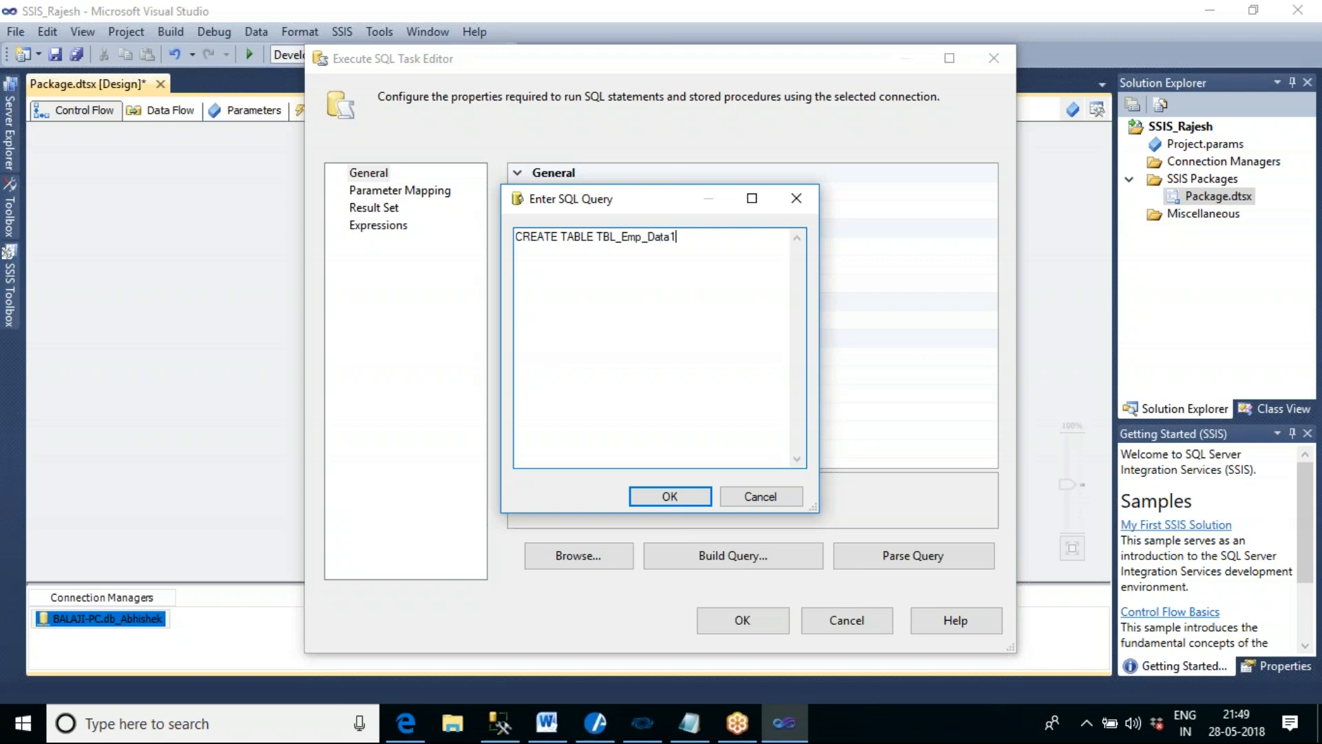
type(" ()")
type("E")
type("mpid I")
type("nt")
type(", Emp")
type("name varcha")
type("r")
type("(20")
type("), Salary ")
type("int")
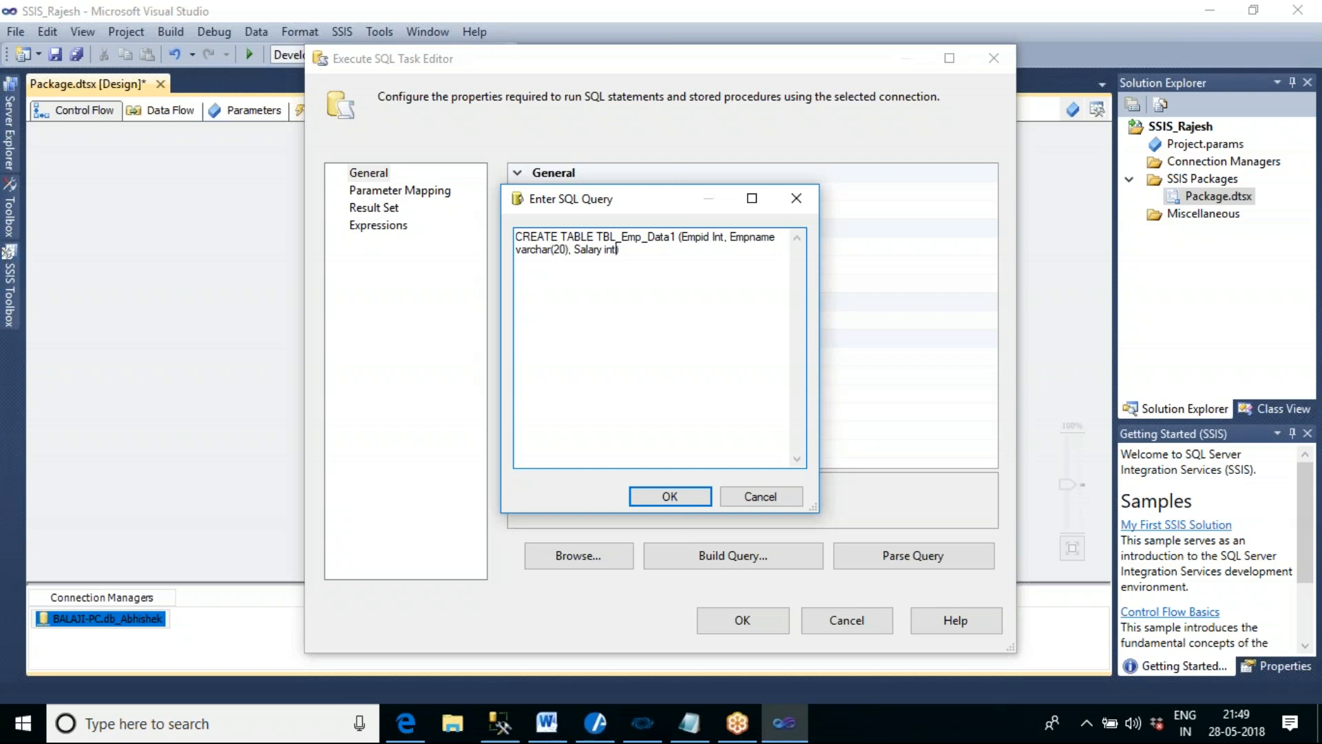
- Define the table's columns as Empid Int, Empname varchar(20) and Salary int, and save the query and the task
left_click_drag(677, 238, 595, 245)
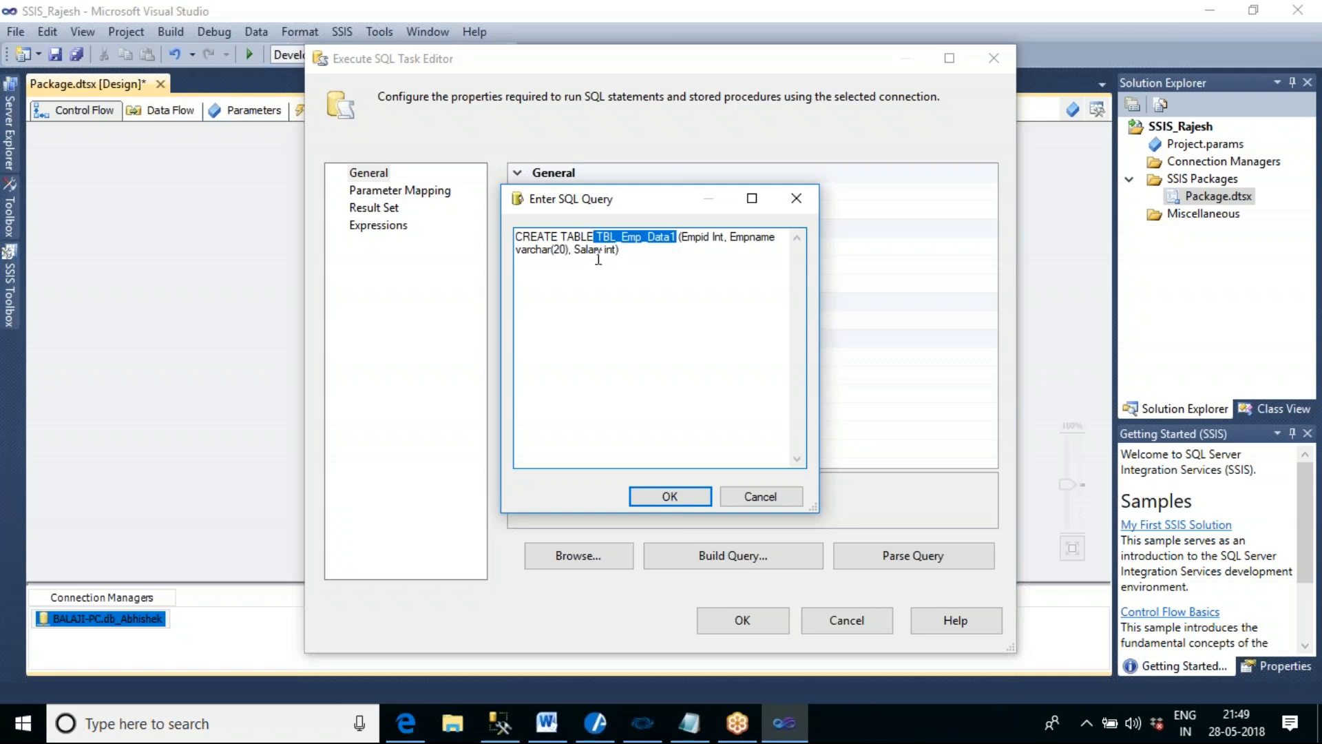
left_click(698, 495)
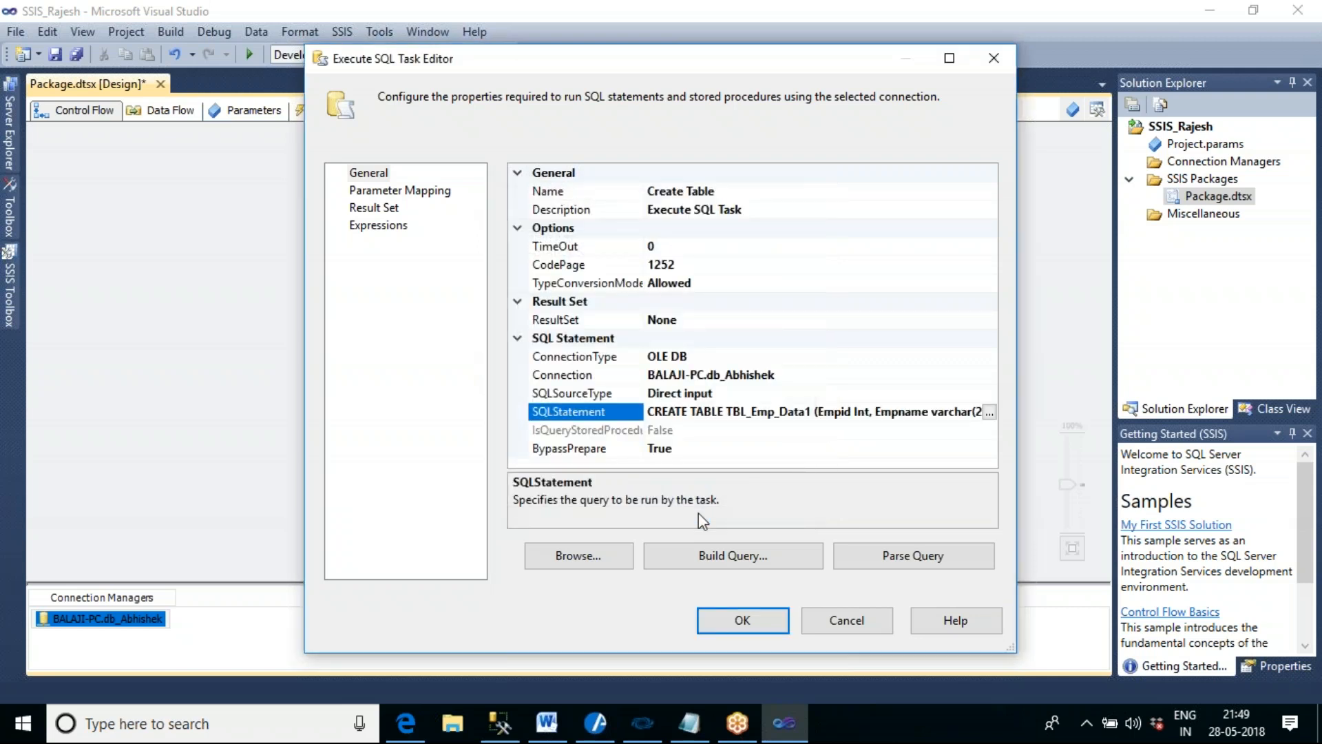
left_click(743, 619)
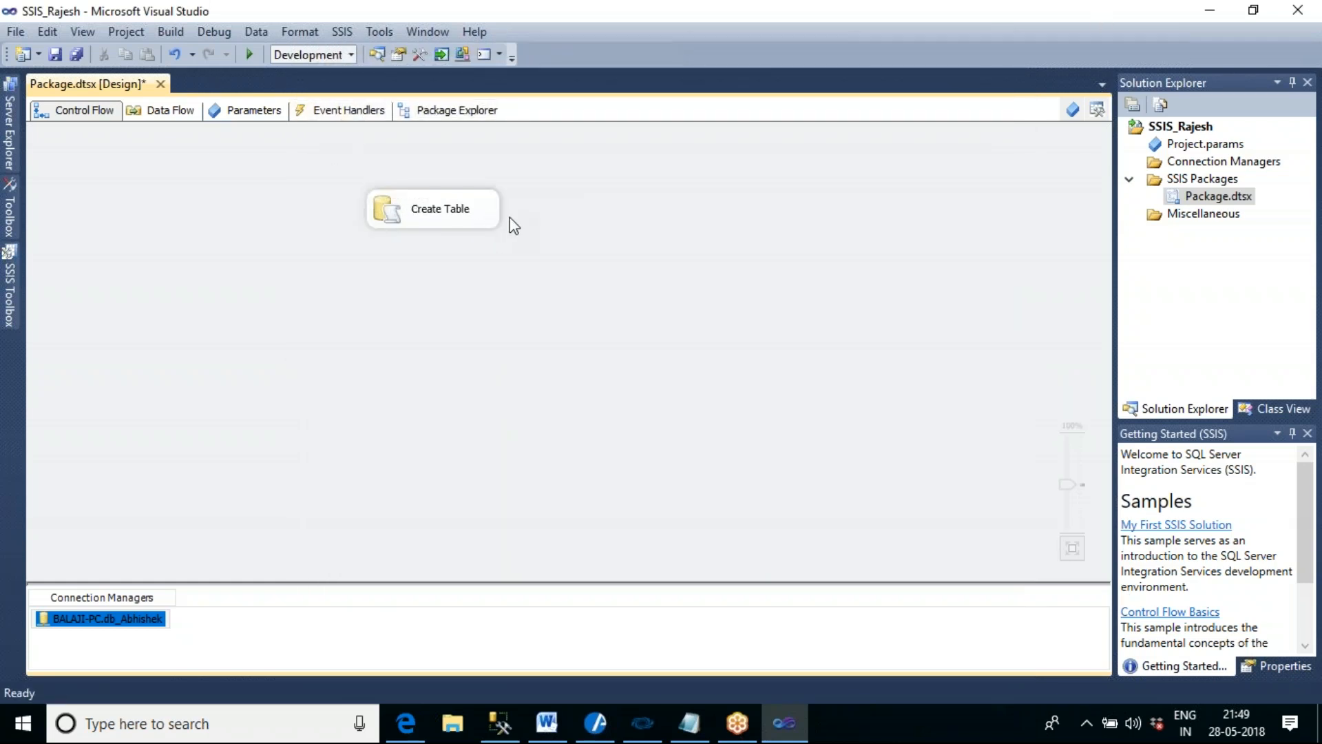
- Add a second Execute SQL Task below Create Table in the Control Flow and open it for editing
left_click(10, 286)
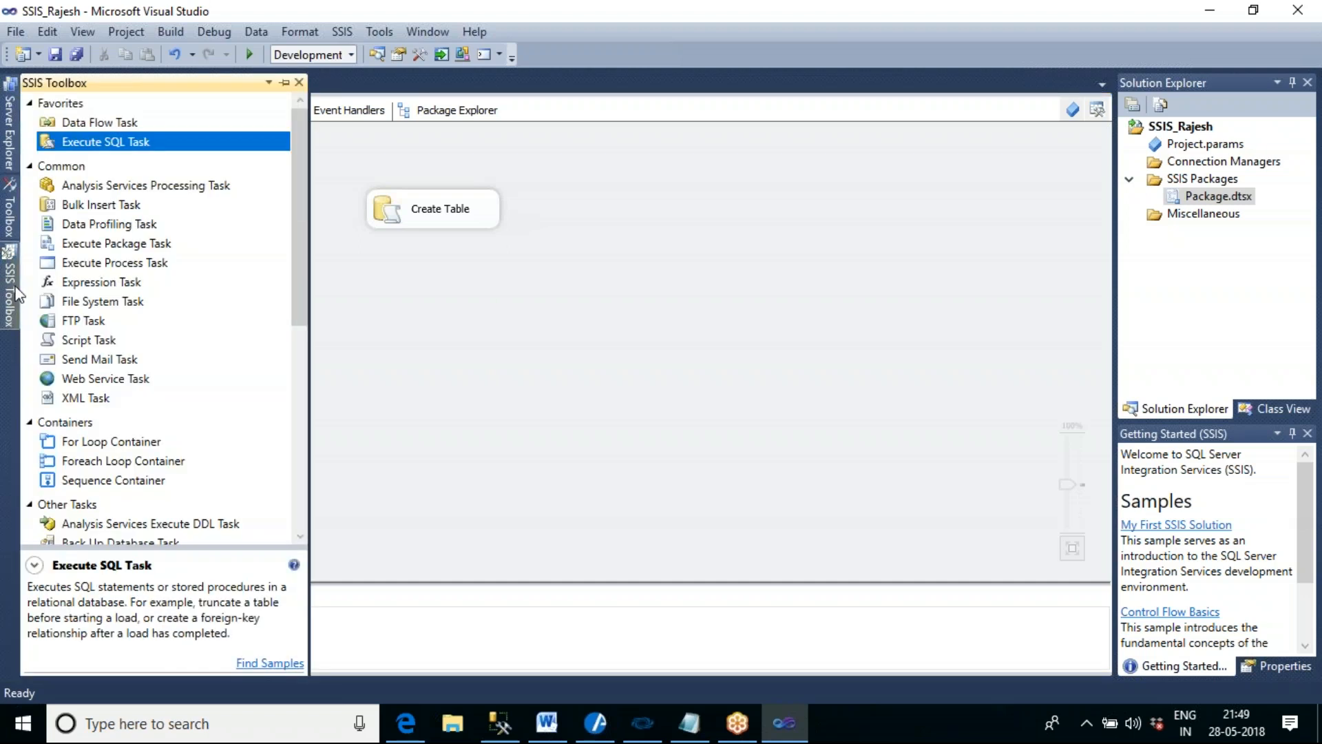
left_click_drag(147, 142, 407, 299)
left_click(431, 226)
left_click(580, 296)
left_click(479, 313)
double_click(480, 313)
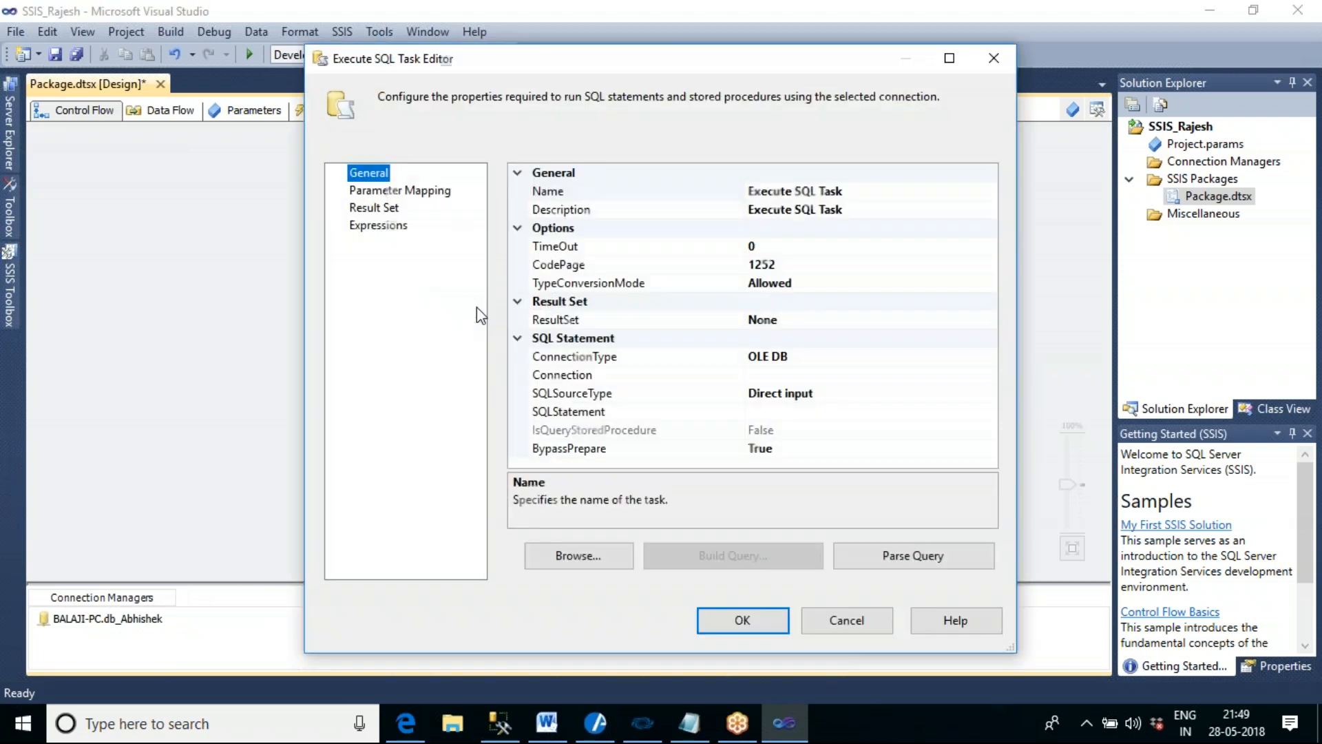
- Name the second Execute SQL Task Insert Data
left_click(858, 196)
left_click_drag(858, 196, 754, 194)
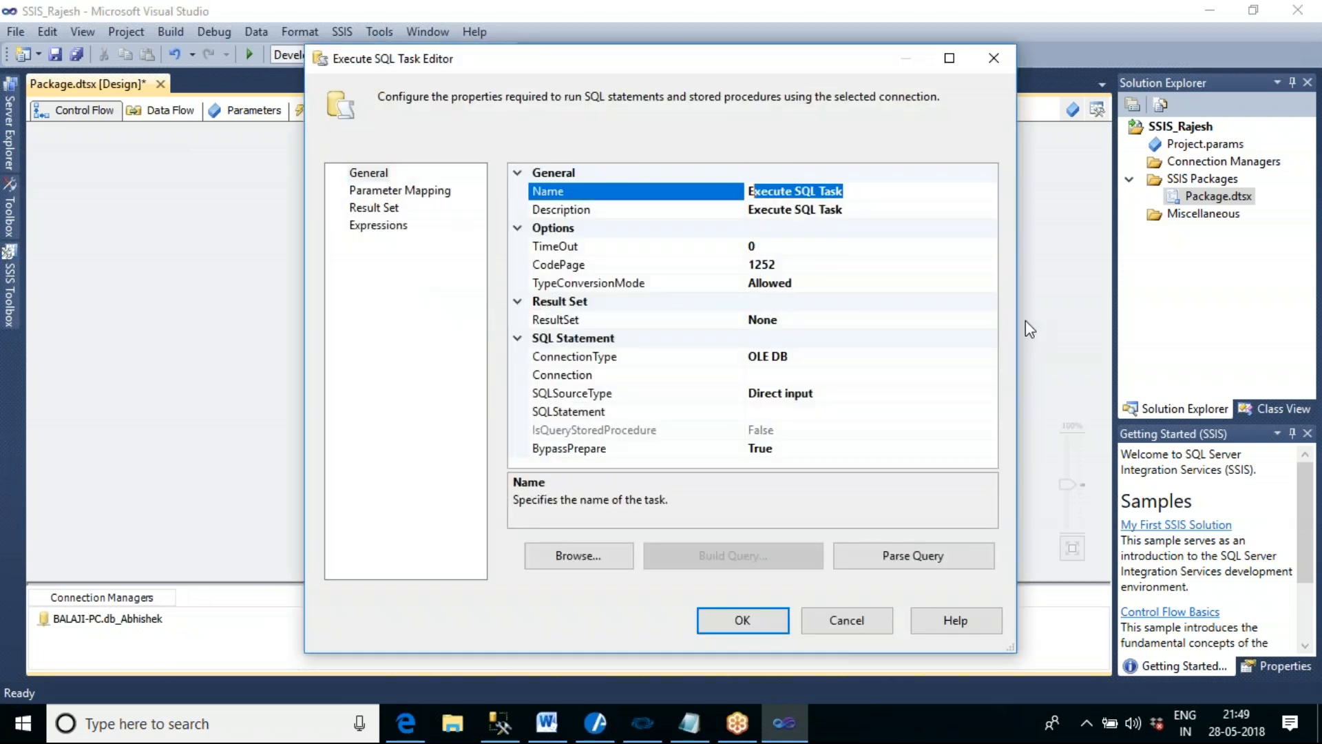
type("E")
key("BackSpace")
type("Creat")
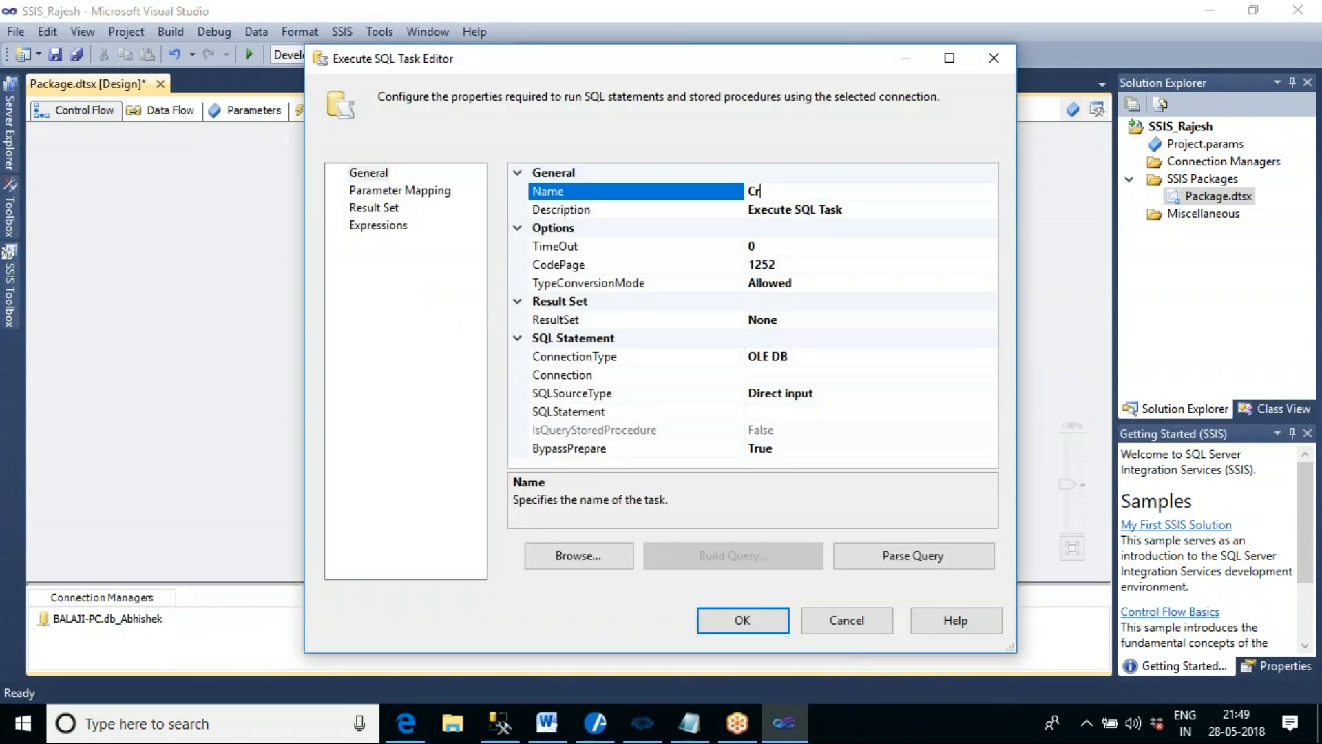
key("BackSpace")
key("BackSpace")
key("BackSpace")
key("BackSpace")
key("BackSpace")
type("Insert Data")
- Set the Insert Data task's connection to the existing BALAJI-PC.db_Abhishek and widen the property value column
left_click(915, 376)
left_click(988, 376)
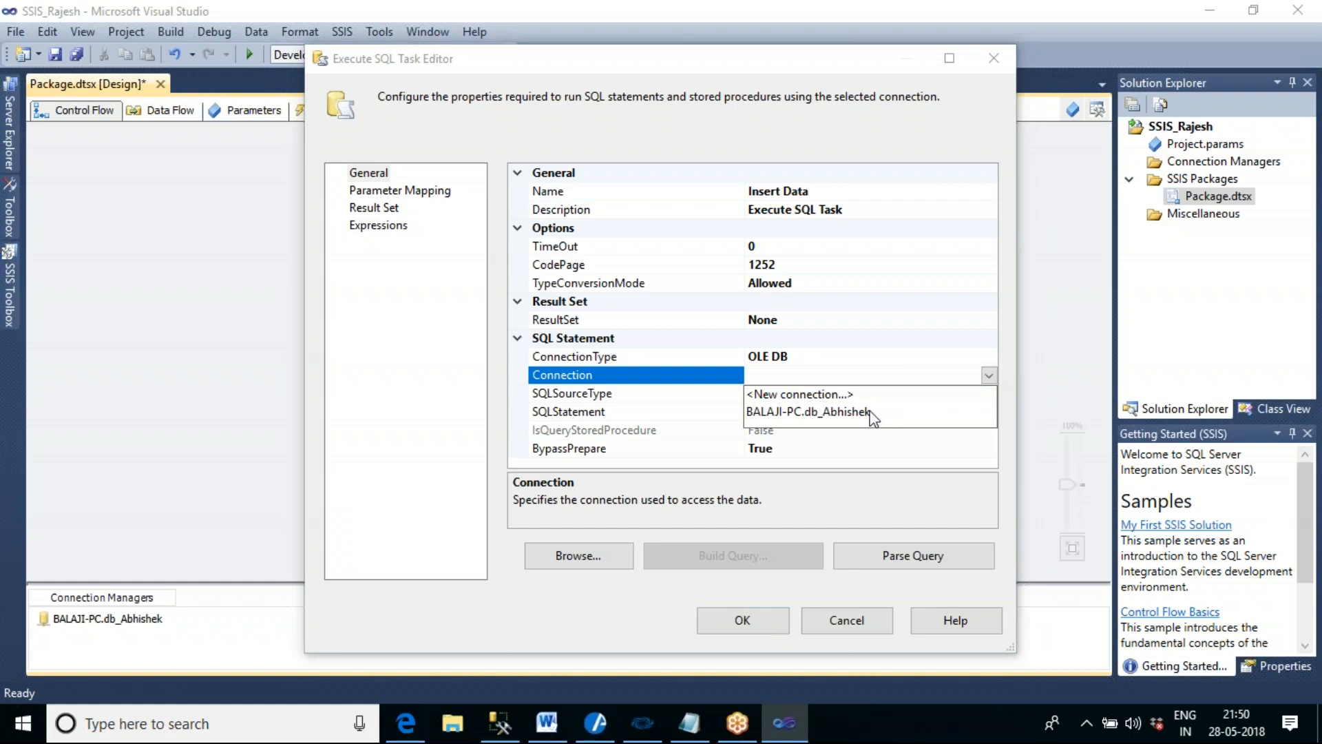
left_click(873, 412)
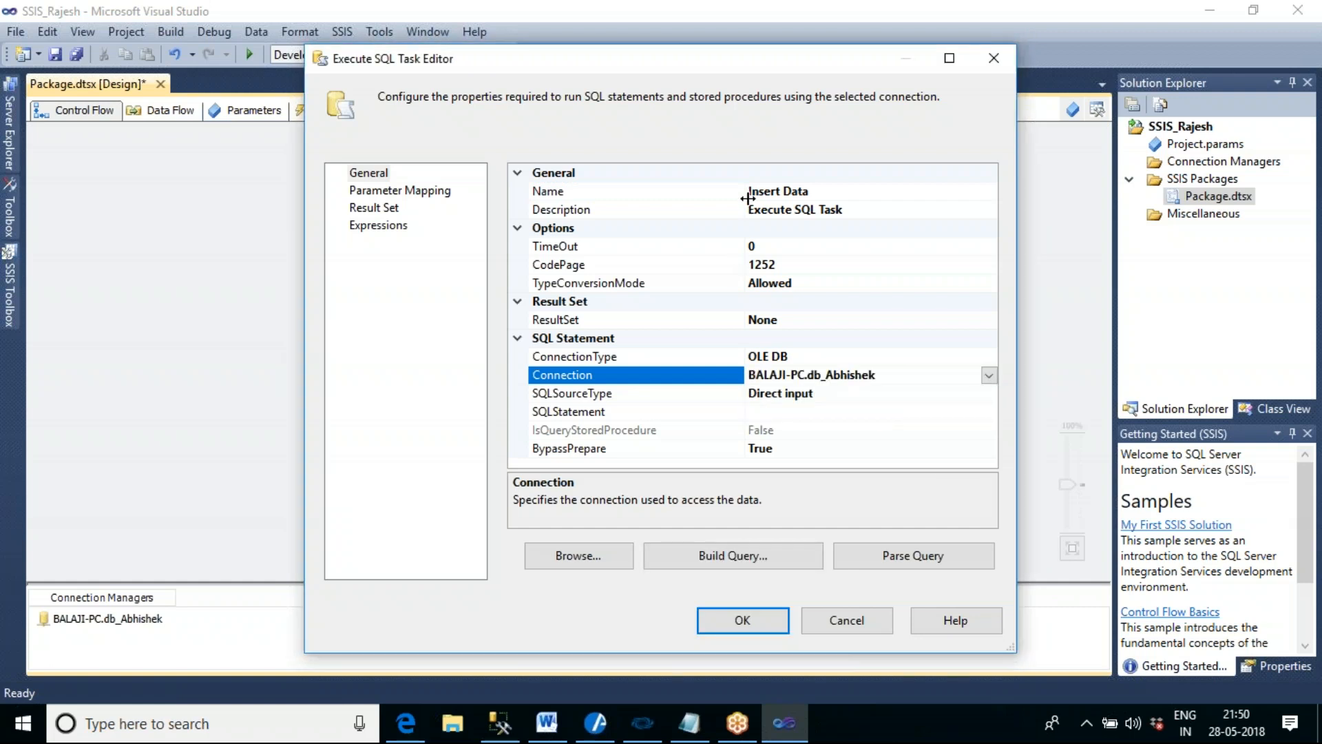
left_click_drag(742, 194, 647, 193)
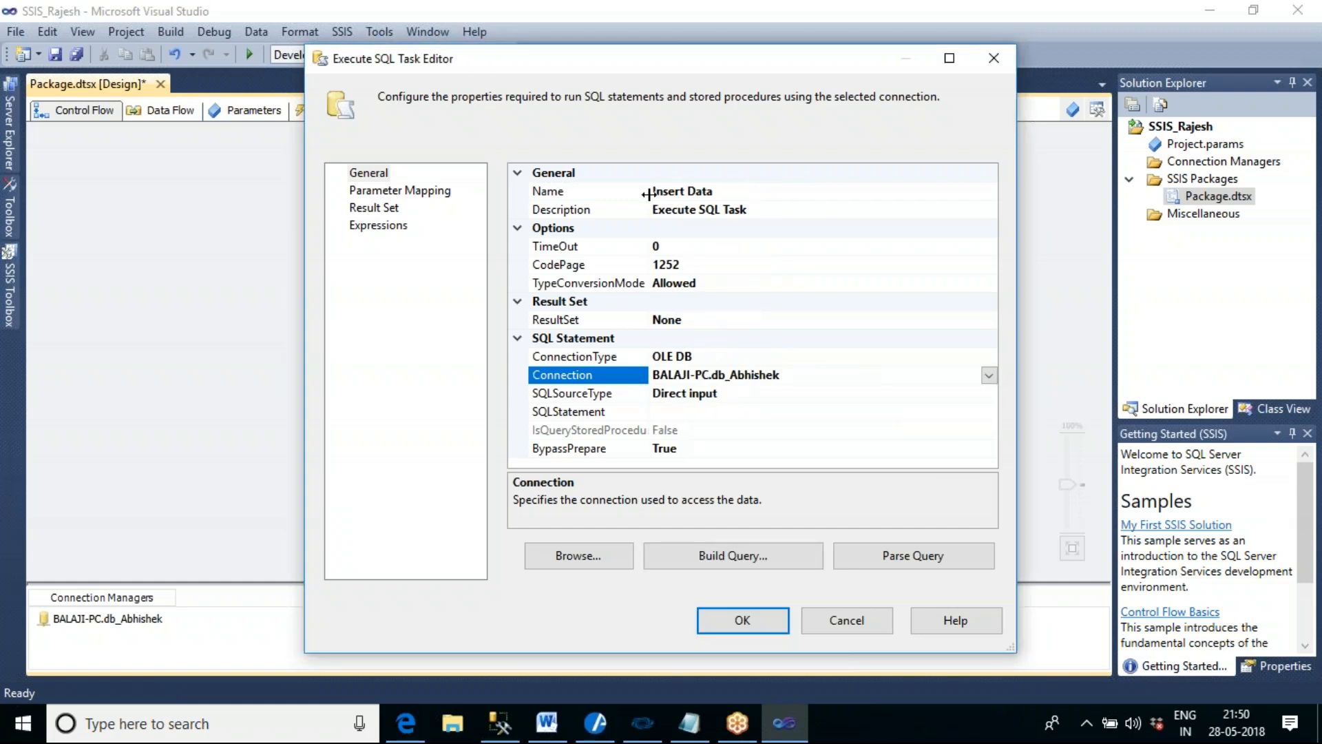
- Open the Insert Data task's SQLStatement for editing and begin the query with INSERT INTO TBL_EMP_DATA1
left_click(691, 412)
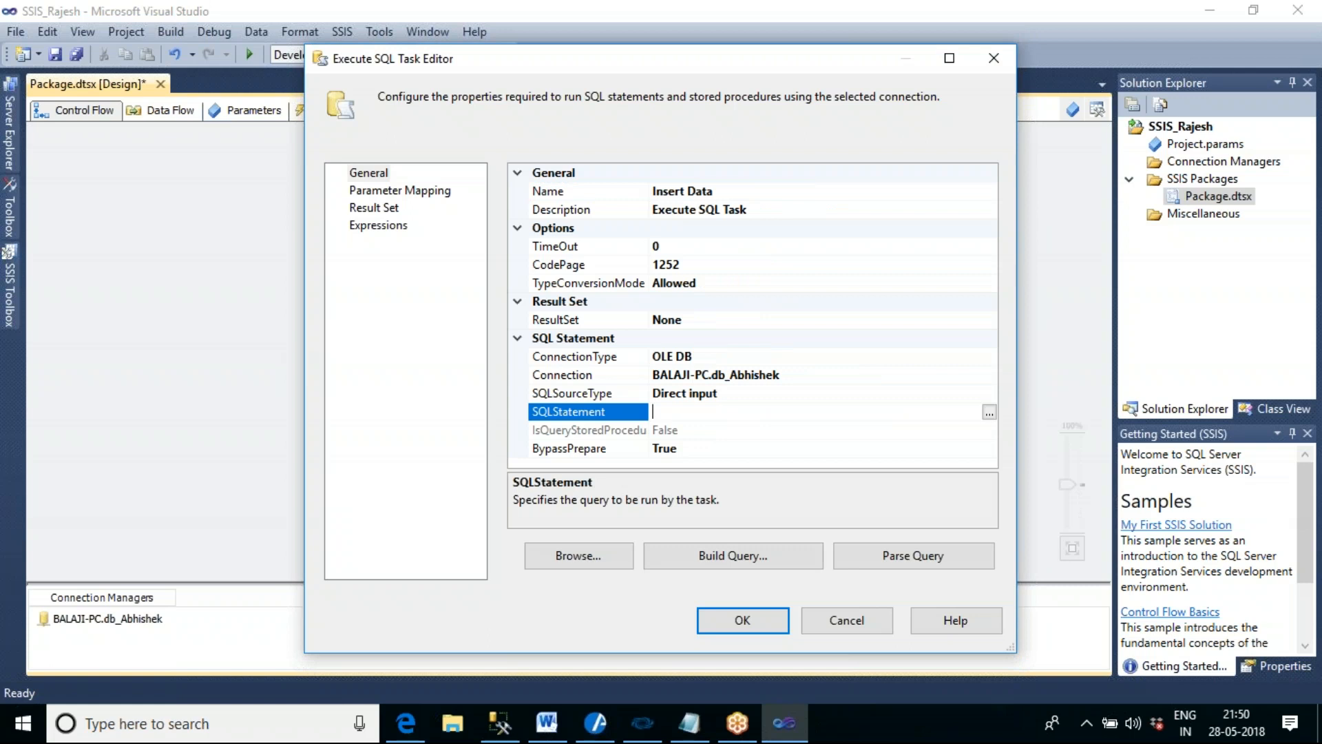
left_click(989, 413)
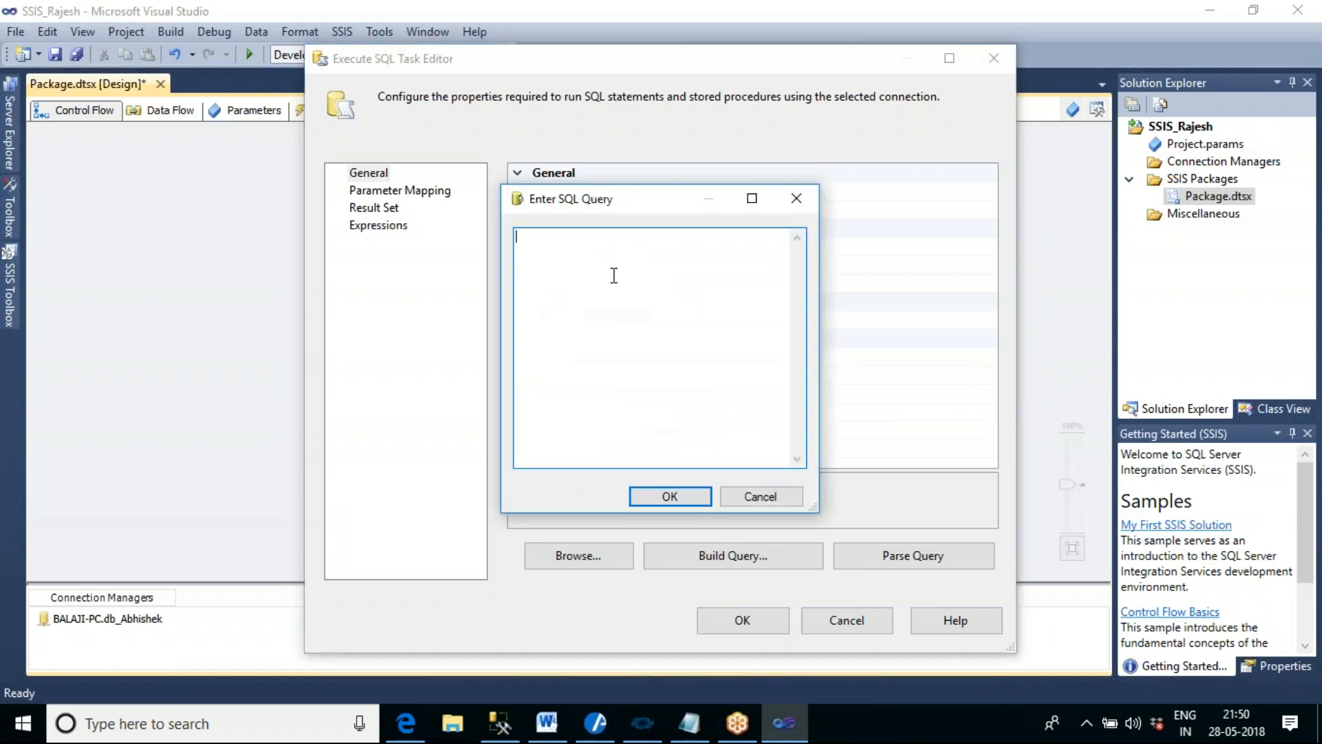
type("i")
type("INSERT IN")
type("TO TBL")
type("_EMP")
type("_DAT")
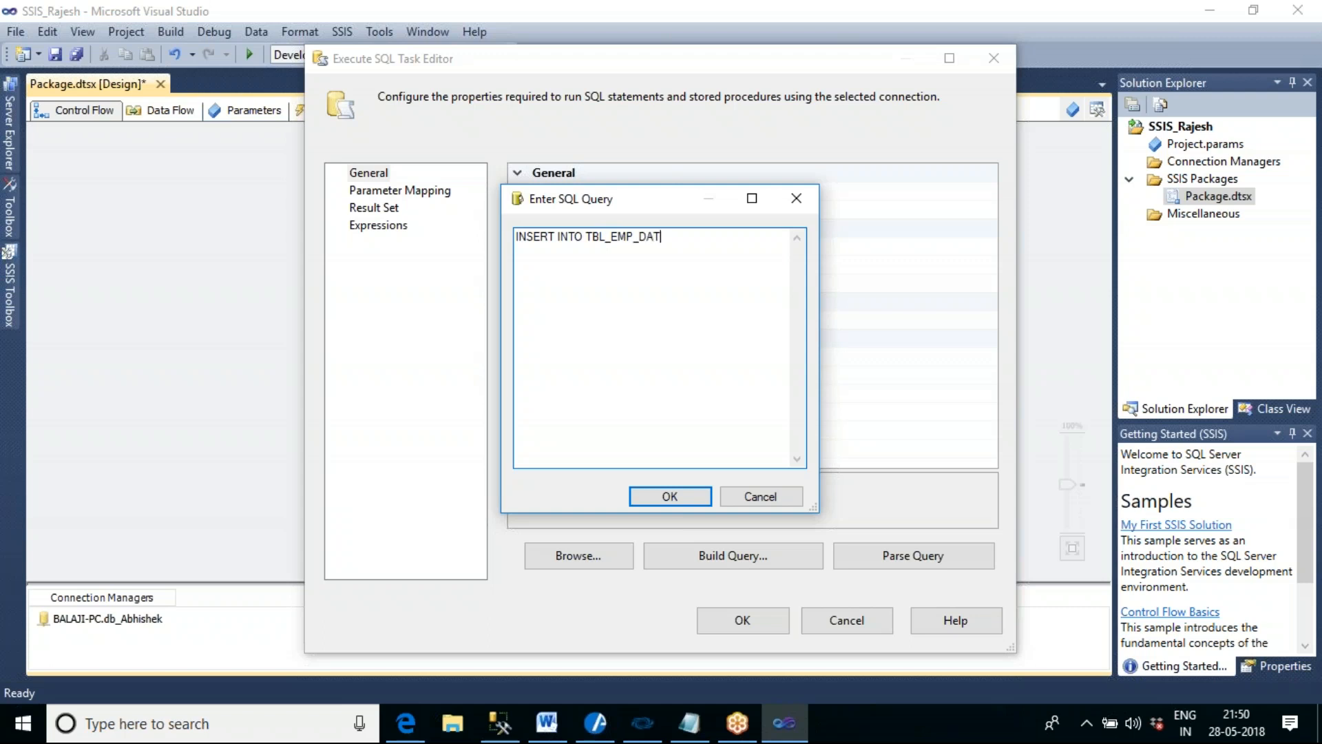
type("A1 VALUES")
type(" ()")
type("1")
type("'a")
- Complete the insert statement with VALUES (1,'A',3000)
key("BackSpace")
key("BackSpace")
type(",'A',3000")
- Copy the insert statement and paste it three times on separate lines below the original
key("ctrl+a")
key("ctrl+c")
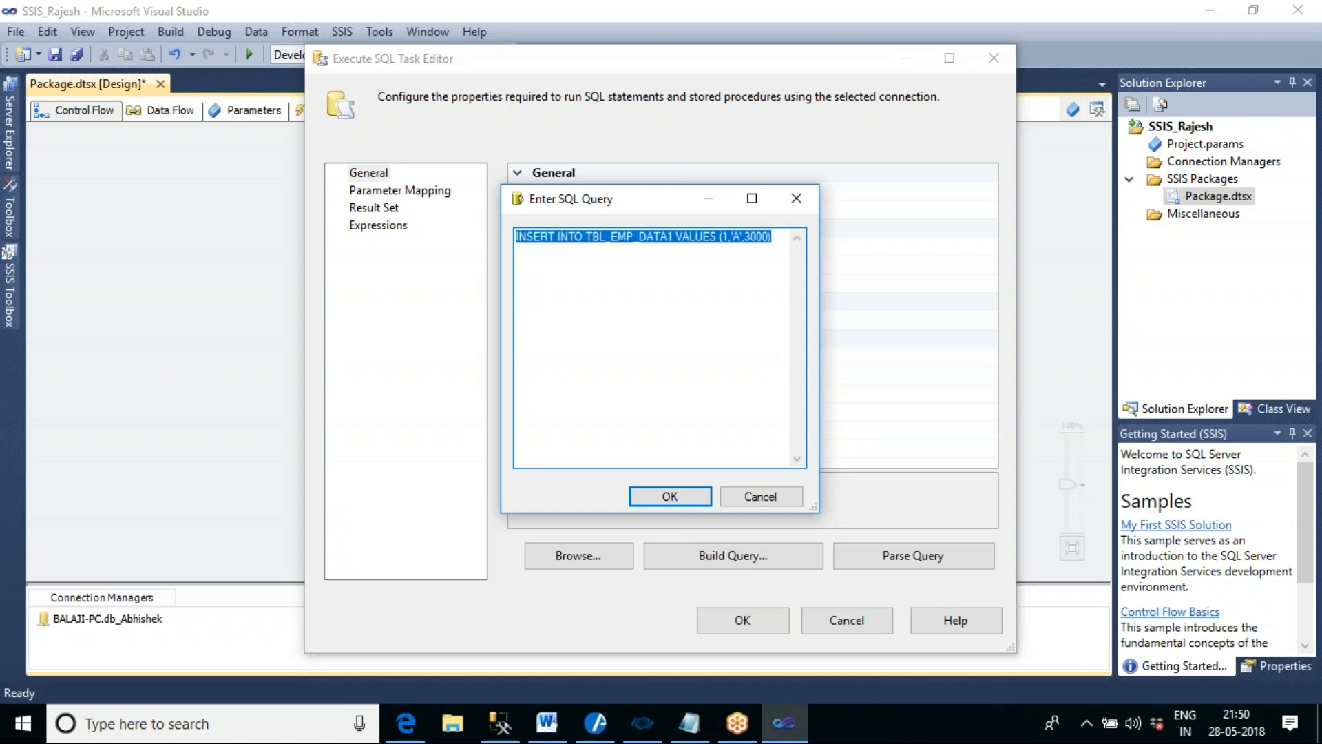
key("Right")
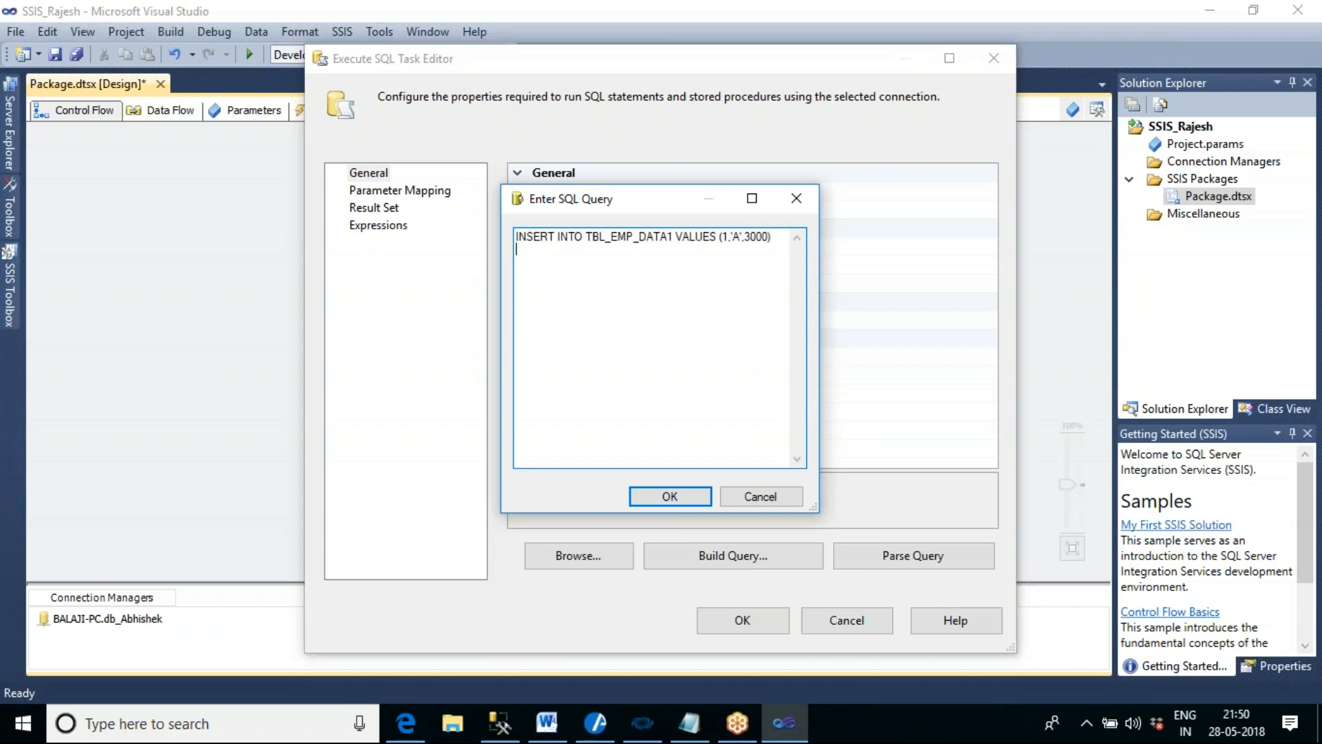
key("Return")
key("ctrl+v")
key("ctrl+v")
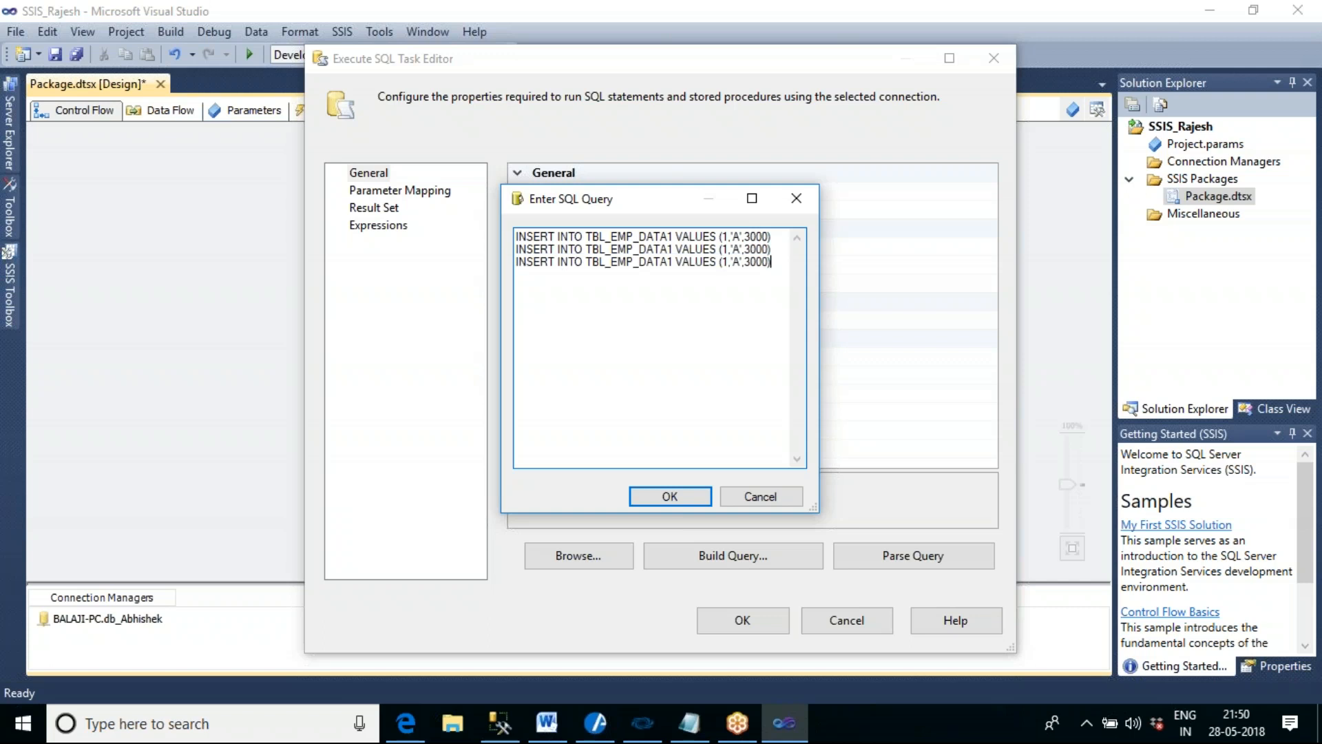
key("ctrl+v")
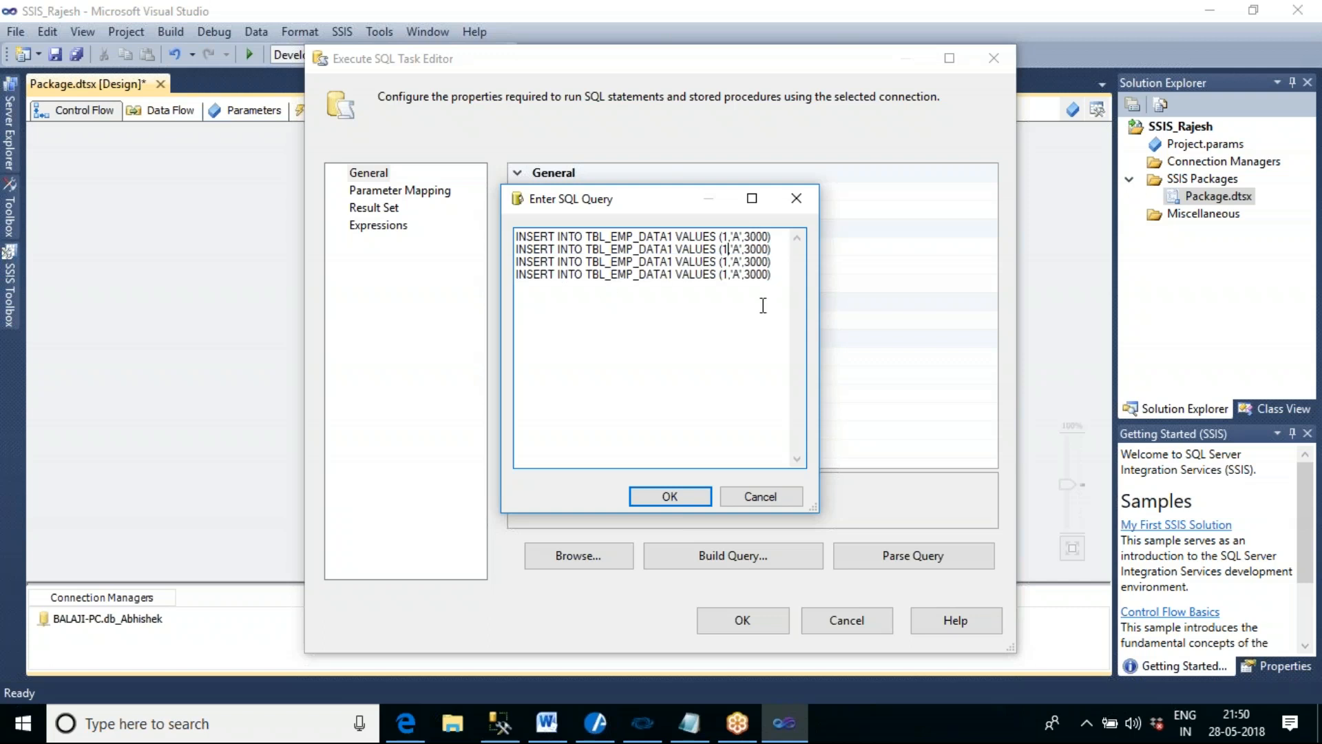
- Set the employee IDs in the second, third and fourth insert statements to 2, 3 and 4
key("BackSpace")
type("2")
left_click(728, 263)
key("BackSpace")
type("3")
left_click(728, 275)
key("BackSpace")
type("4")
- Set the employee names in the second, third and fourth insert statements to AB, AC and AD
left_click(739, 248)
type("B")
left_click(741, 261)
type("C")
left_click(742, 274)
type("D")
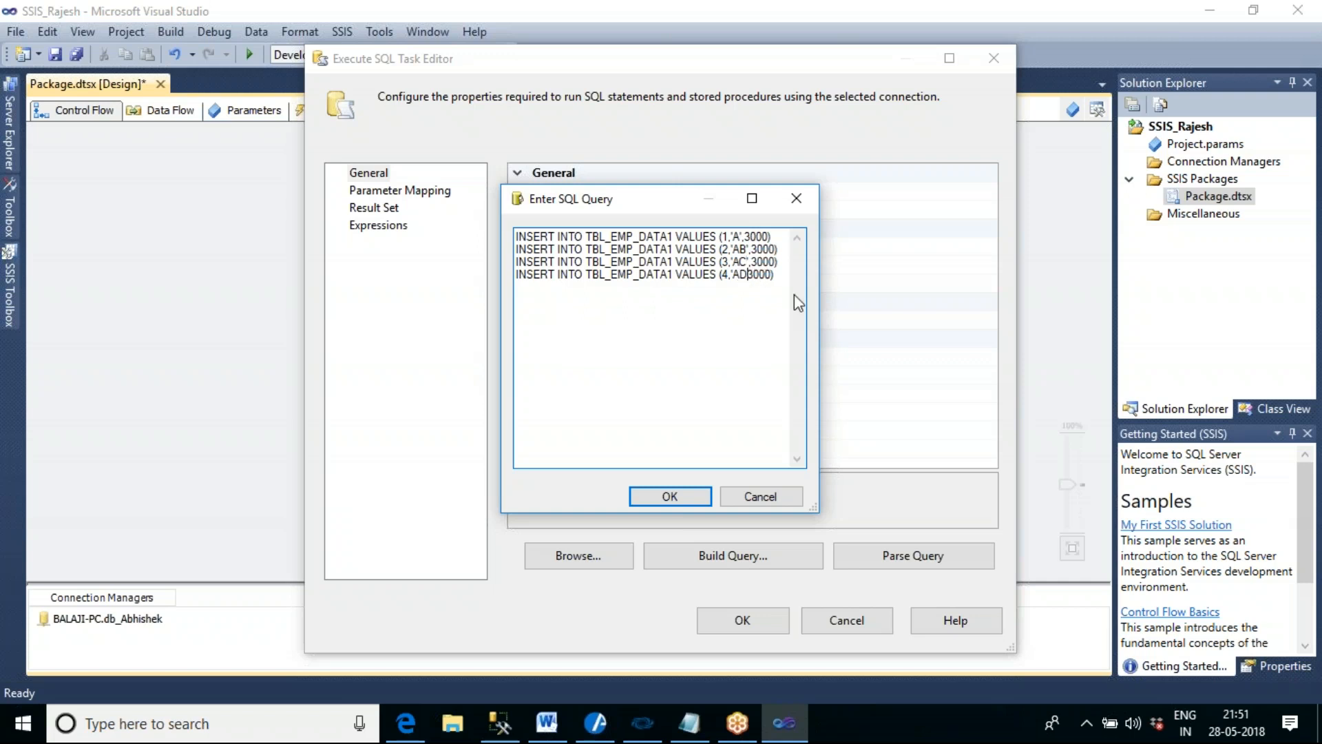
type(",")
- Change the salaries' leading digits in the second to fourth insert statements to 4, 5 and 6, and save the Insert Data task
key("Up")
key("Up")
key("Delete")
type("4")
key("Delete")
type("5")
key("Down")
key("BackSpace")
type("6")
left_click(670, 496)
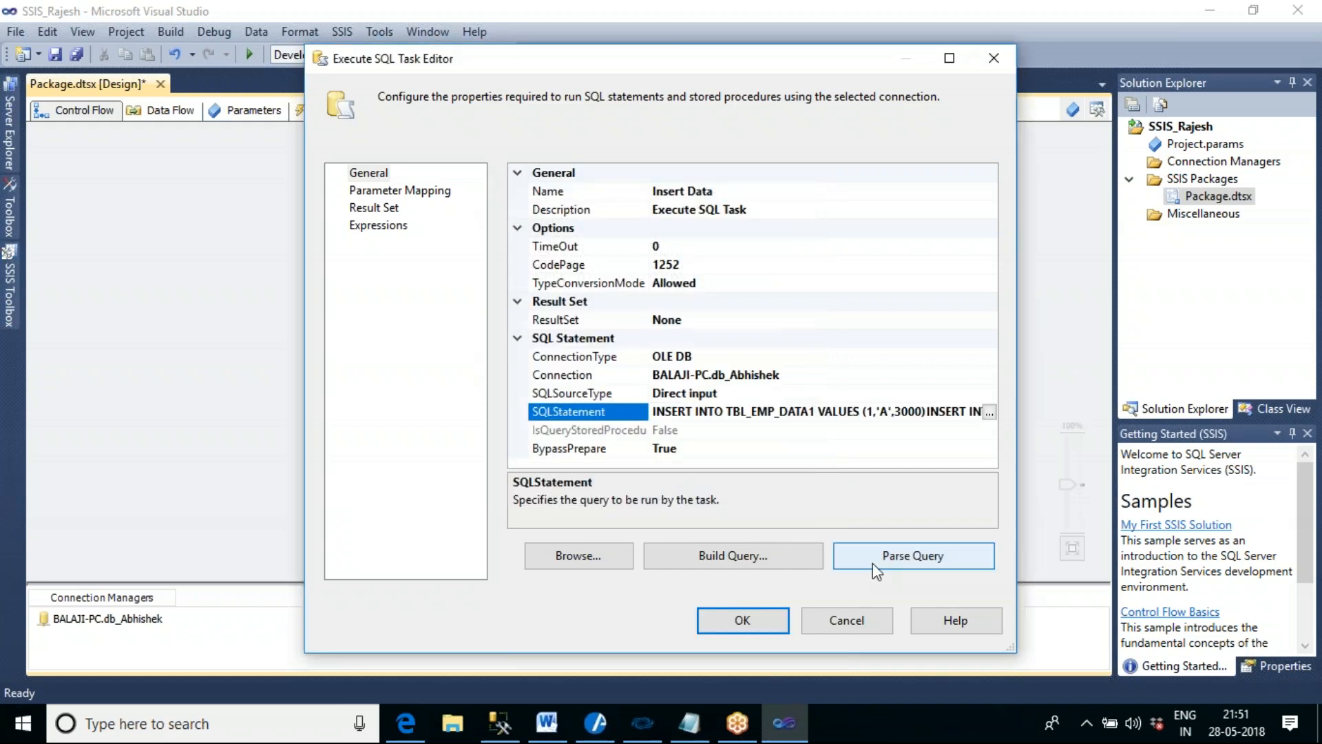
left_click(758, 624)
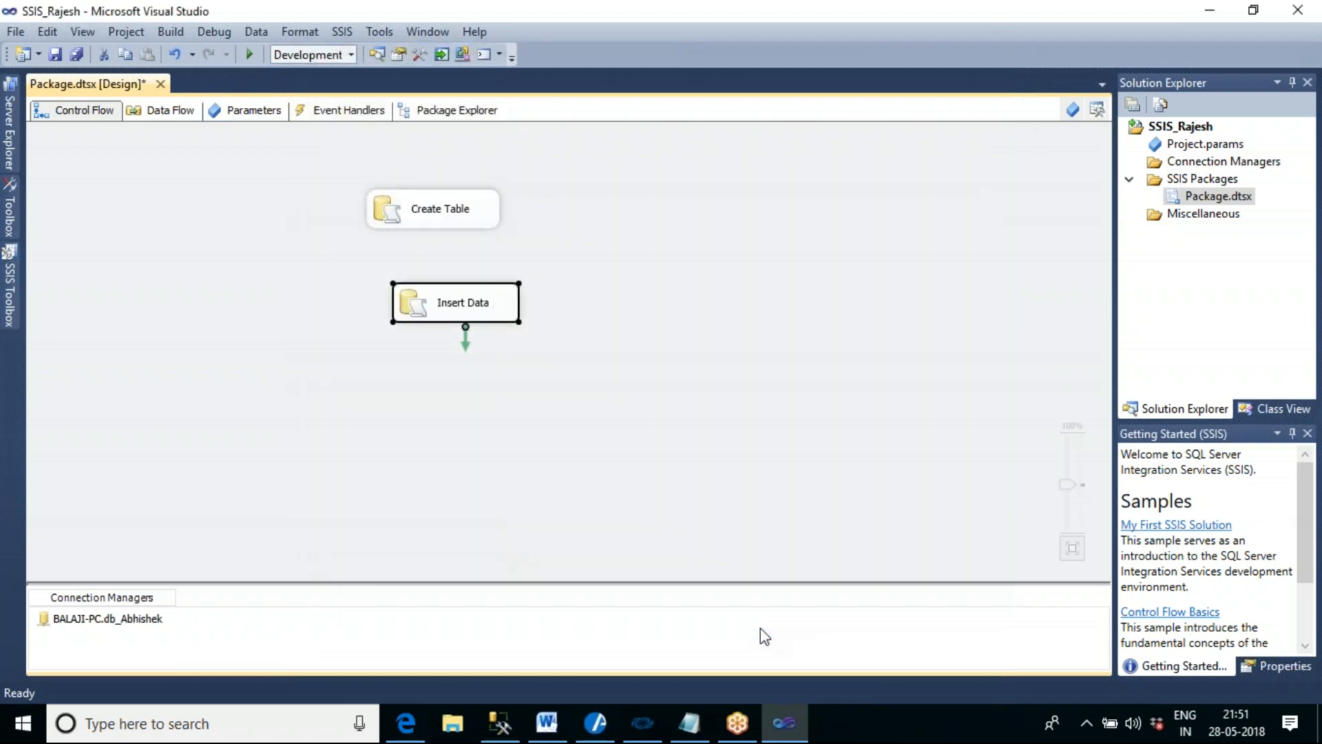
- Add a third Execute SQL Task below Insert Data in the Control Flow
left_click(737, 338)
left_click(11, 289)
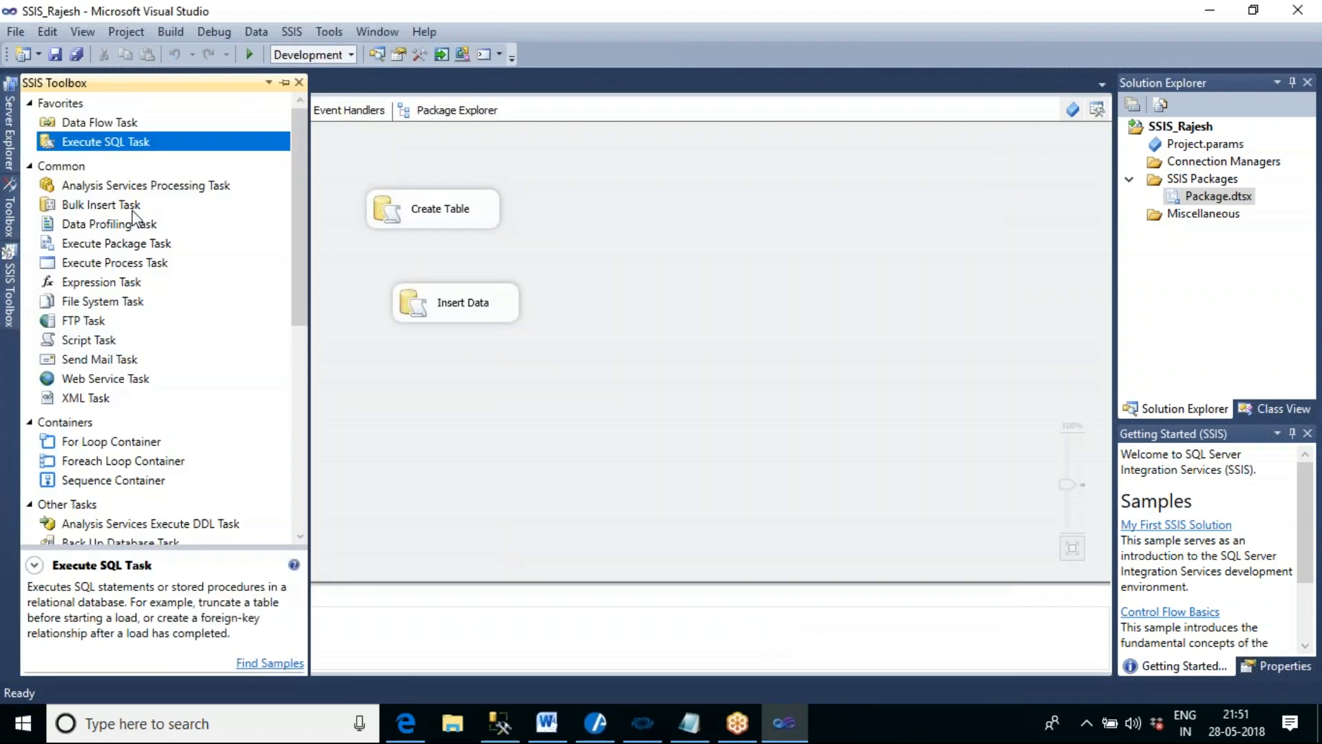
left_click_drag(135, 142, 430, 412)
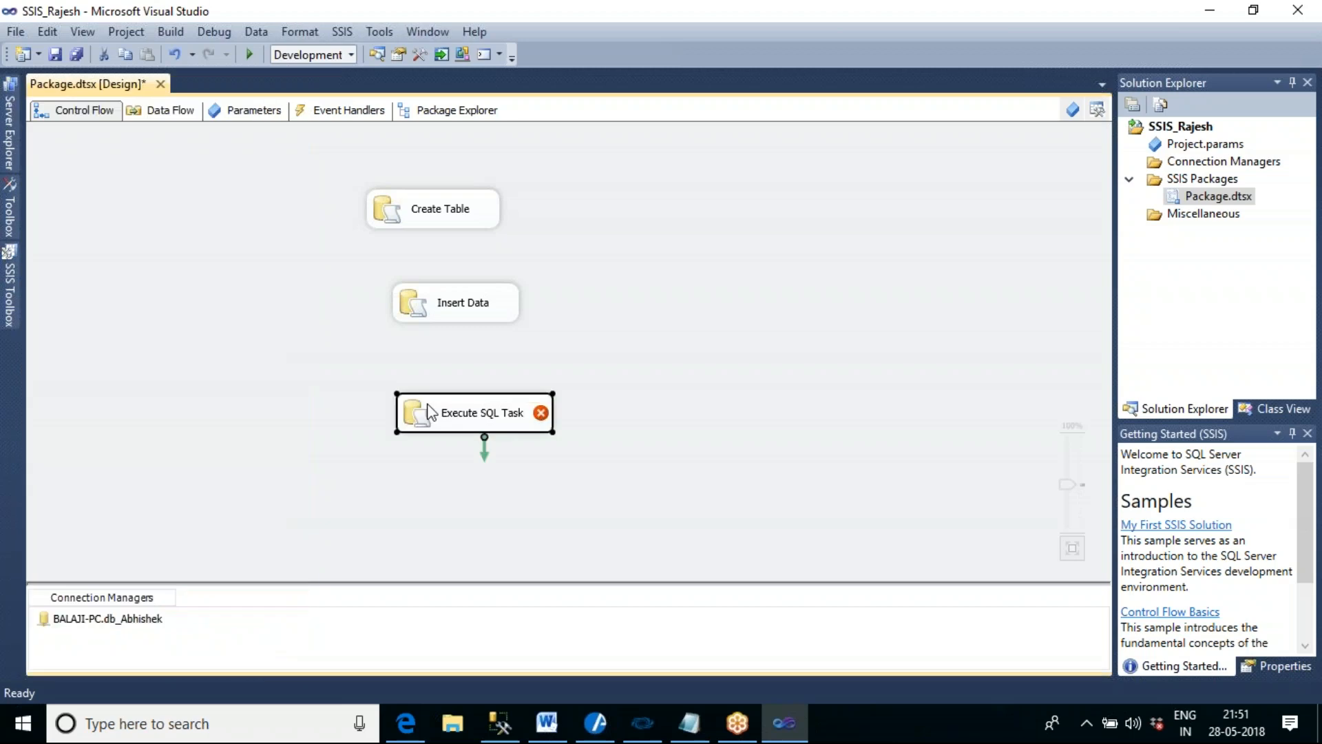
- Name the third Execute SQL Task UPDATE TABLE and assign it the package's existing OLE DB database connection
double_click(482, 415)
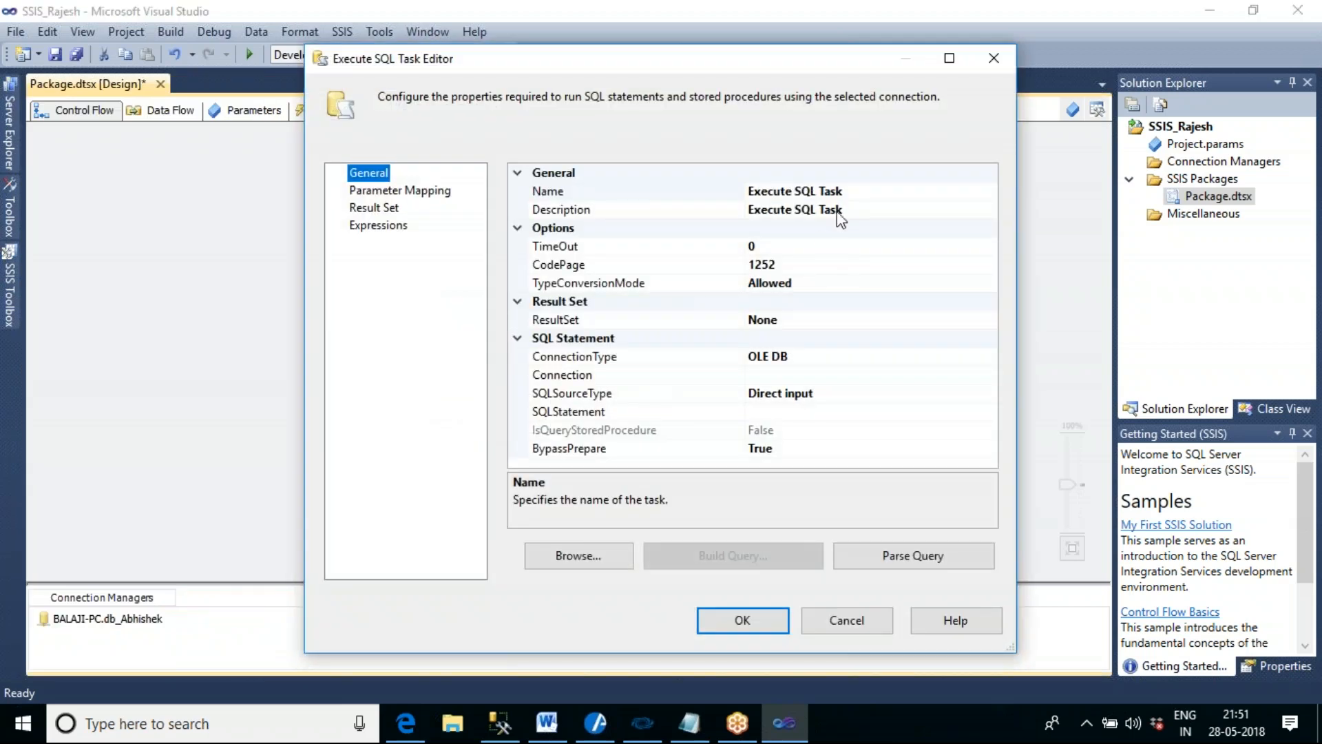
left_click(840, 192)
left_click_drag(844, 192, 746, 192)
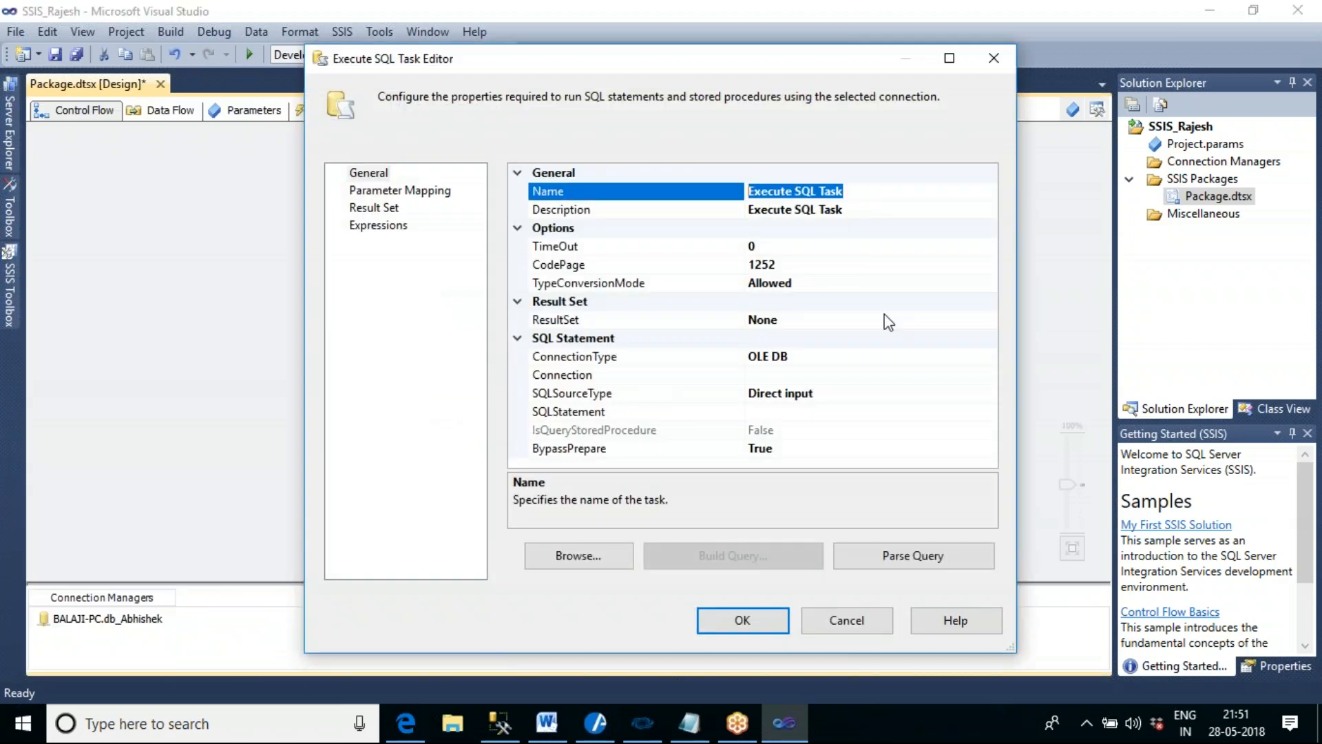
type("UPDATE")
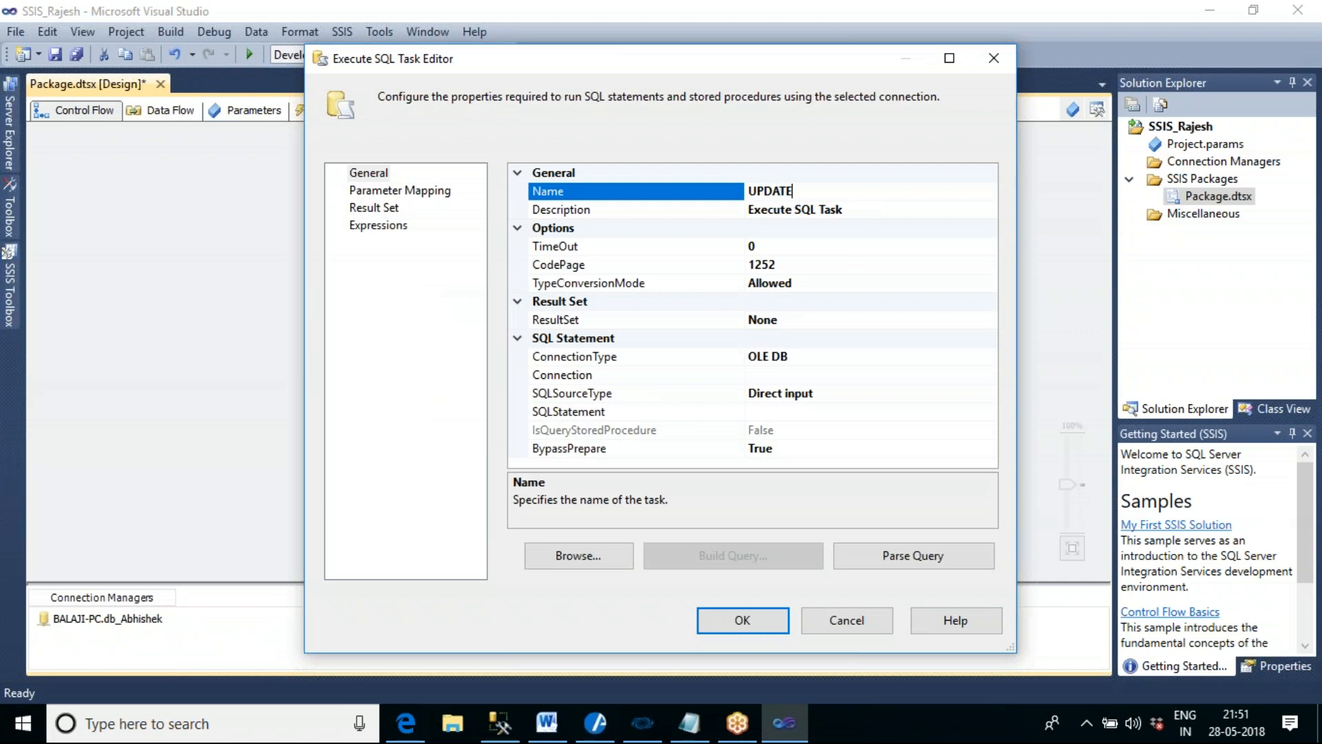
type(" TABLE")
left_click(840, 377)
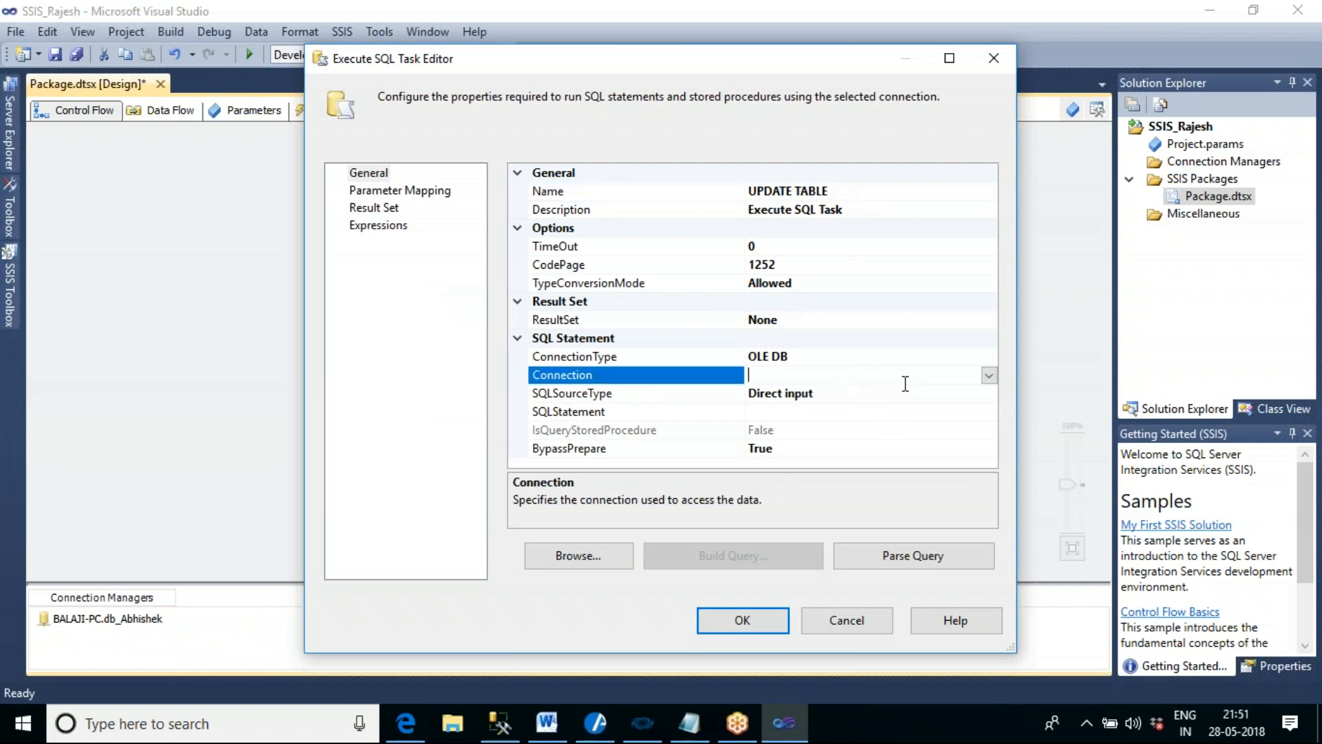
left_click(942, 377)
left_click(854, 412)
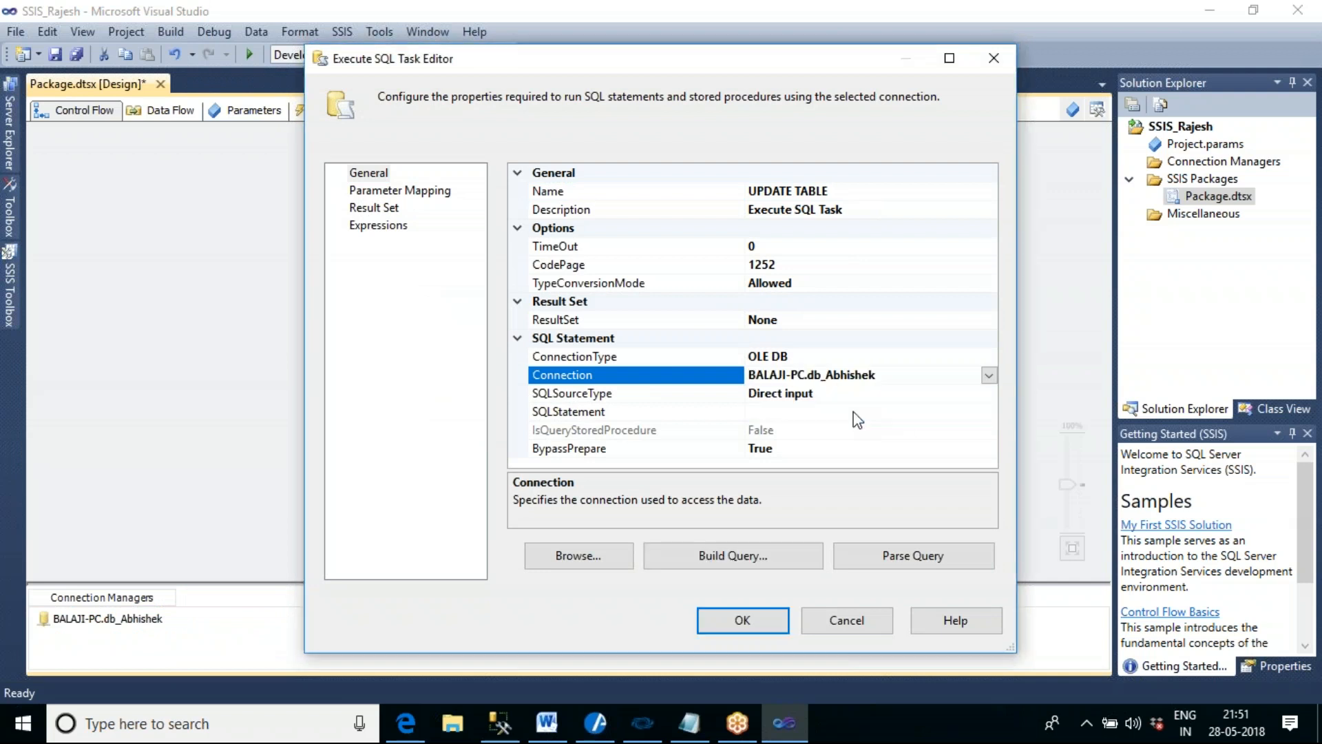
- Enter UPDATE TBL_EMP_DATA1 SET SALARY=0 WHERE EMPID=4 as the SQL statement of the UPDATE TABLE task
left_click(866, 413)
left_click(988, 412)
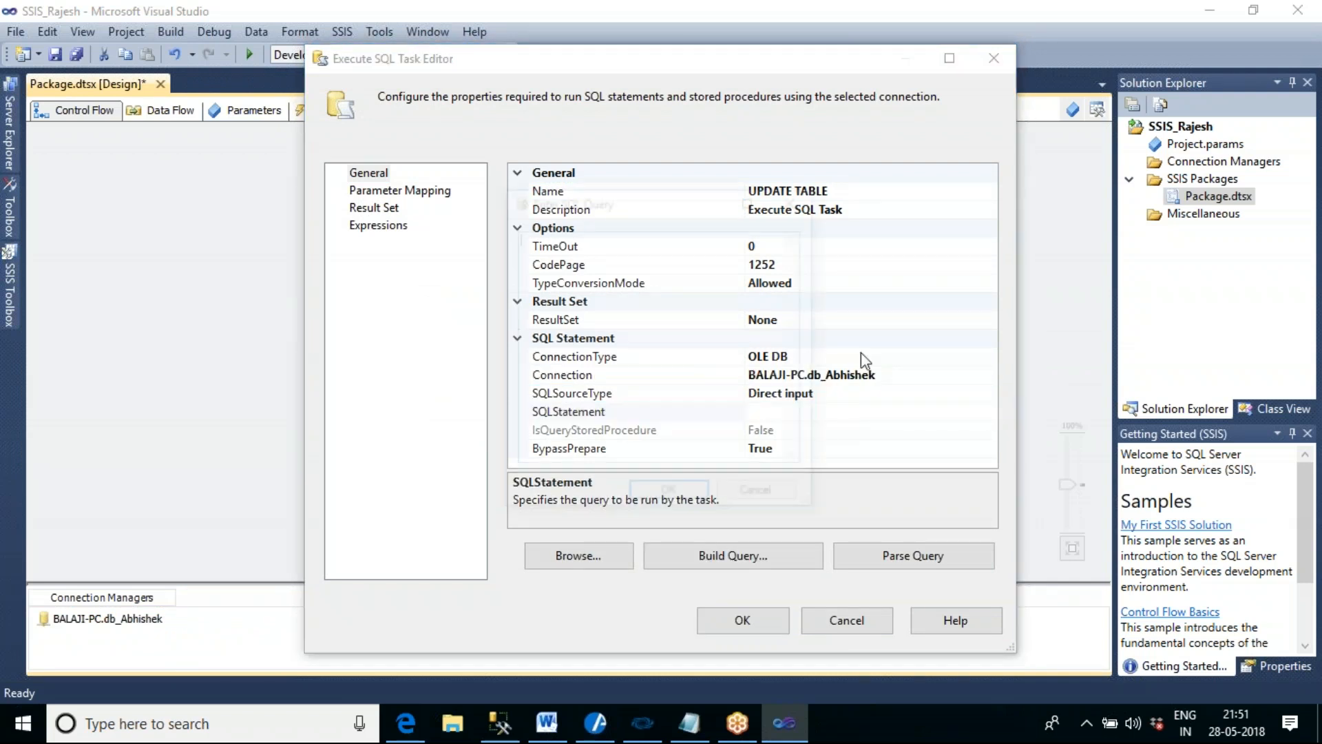
type("UPDA")
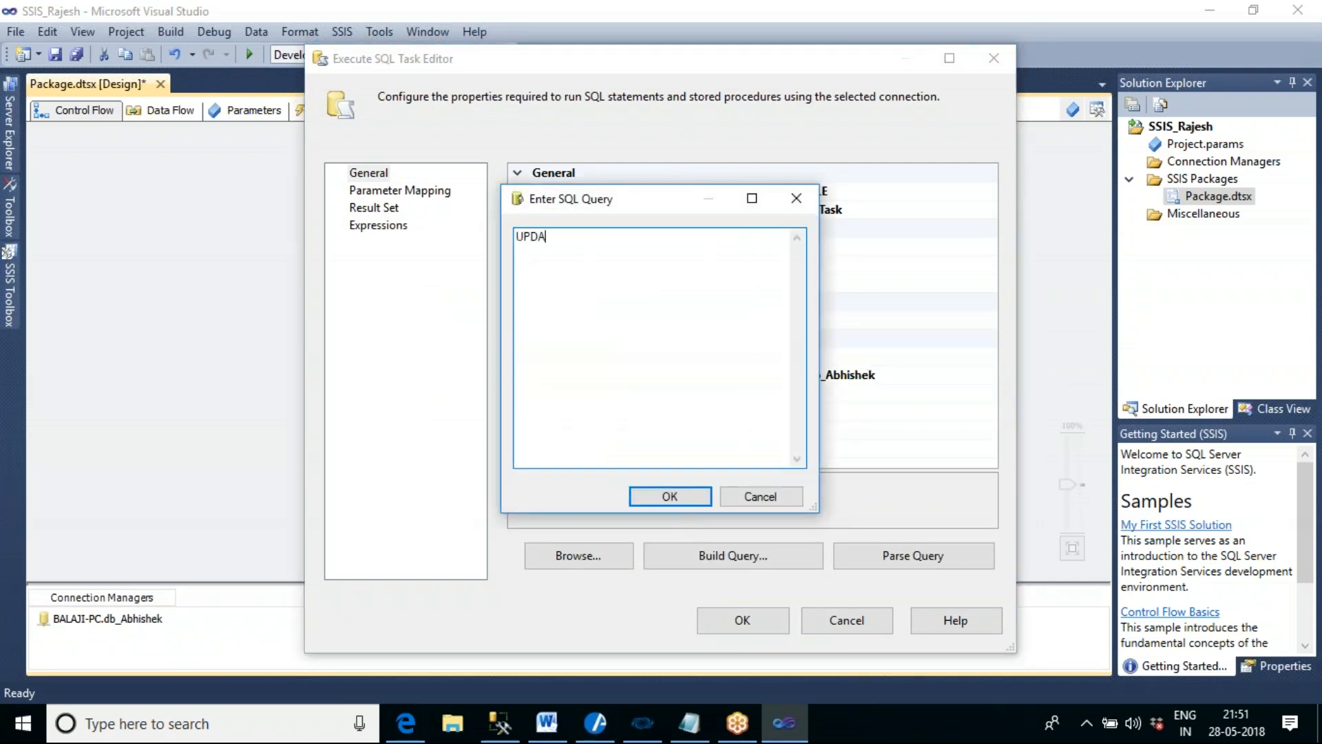
type("TE TBL_EMP_DATA1 SET SALAR")
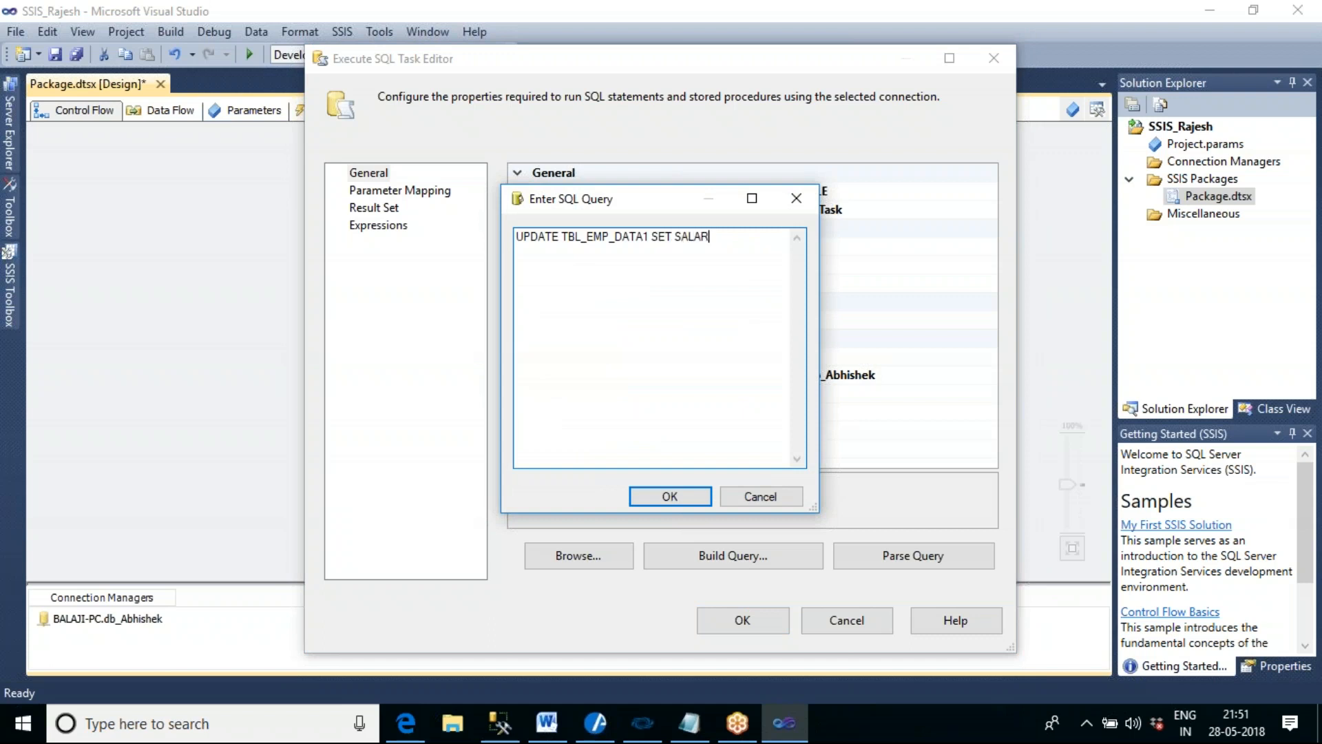
type("Y=0 WHERE EMPID=4")
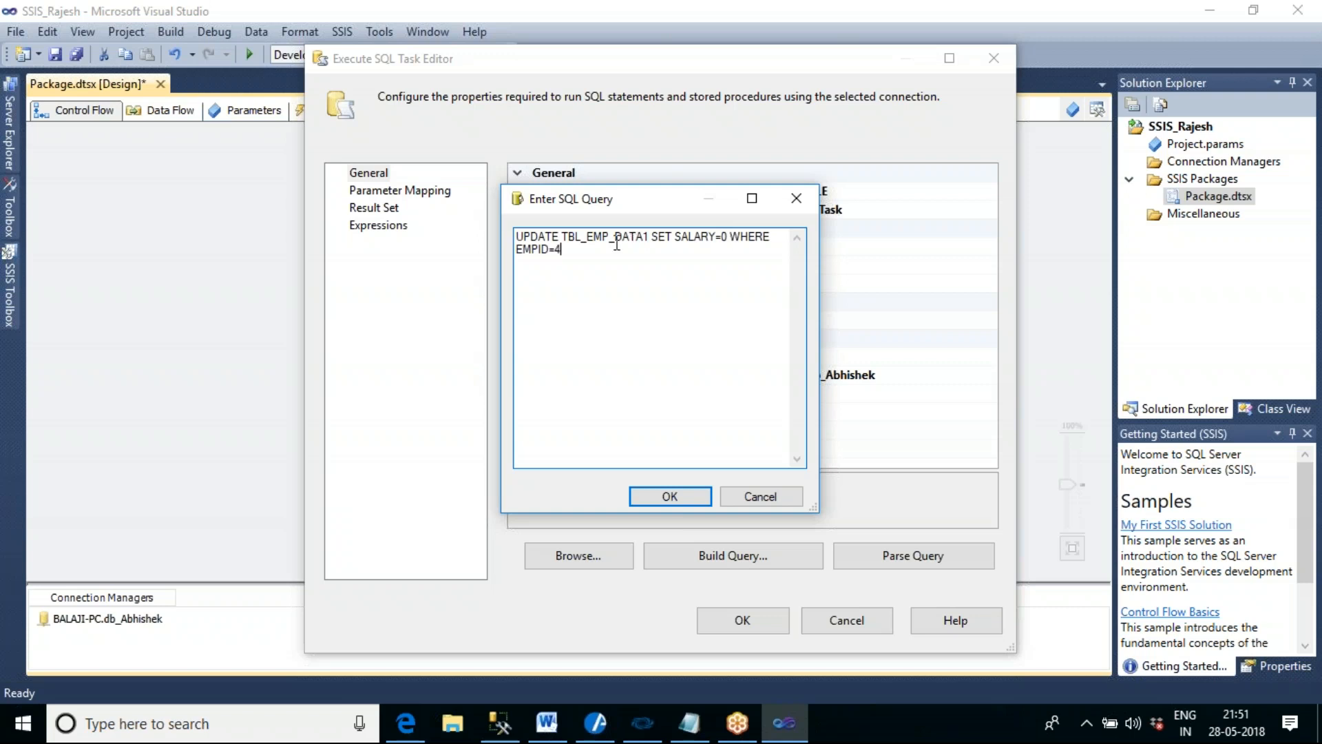
- Place the SET and WHERE clauses of the update query on separate lines and save the UPDATE TABLE task
left_click(652, 239)
key("Return")
left_click(597, 250)
key("Return")
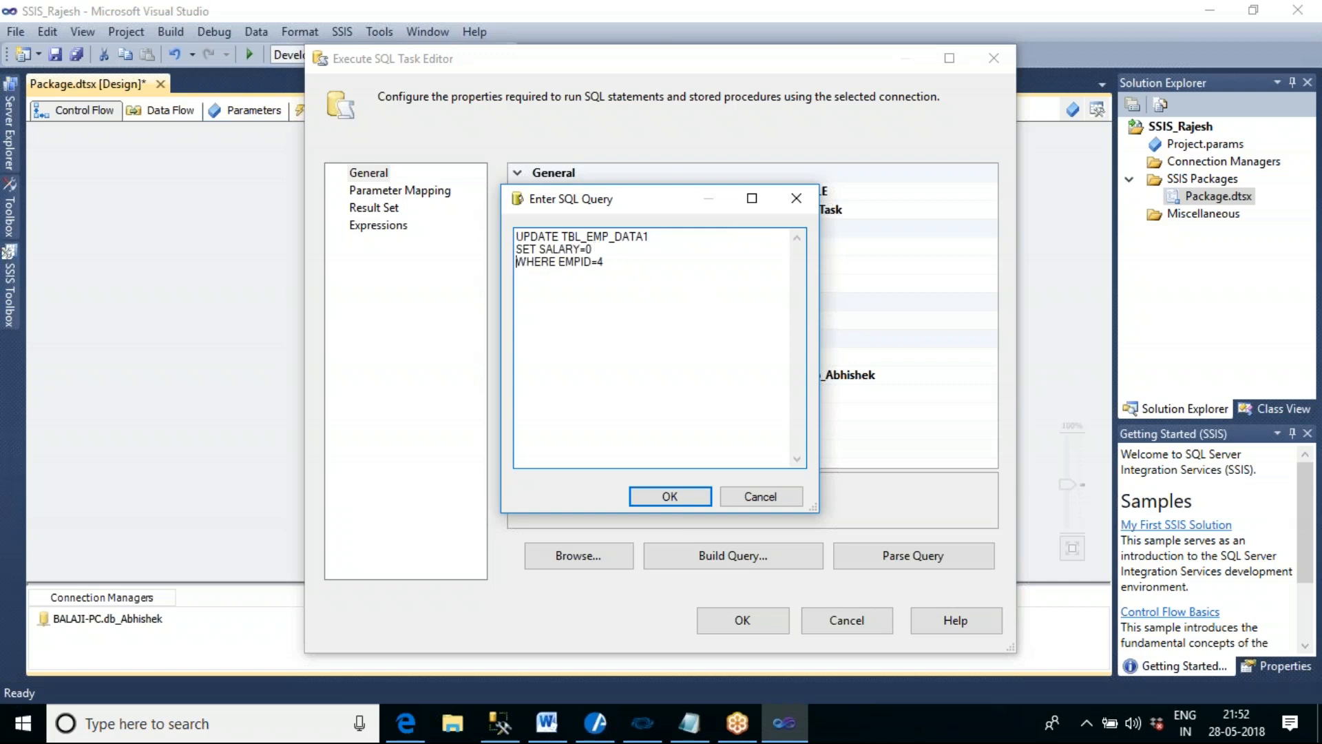
left_click(683, 502)
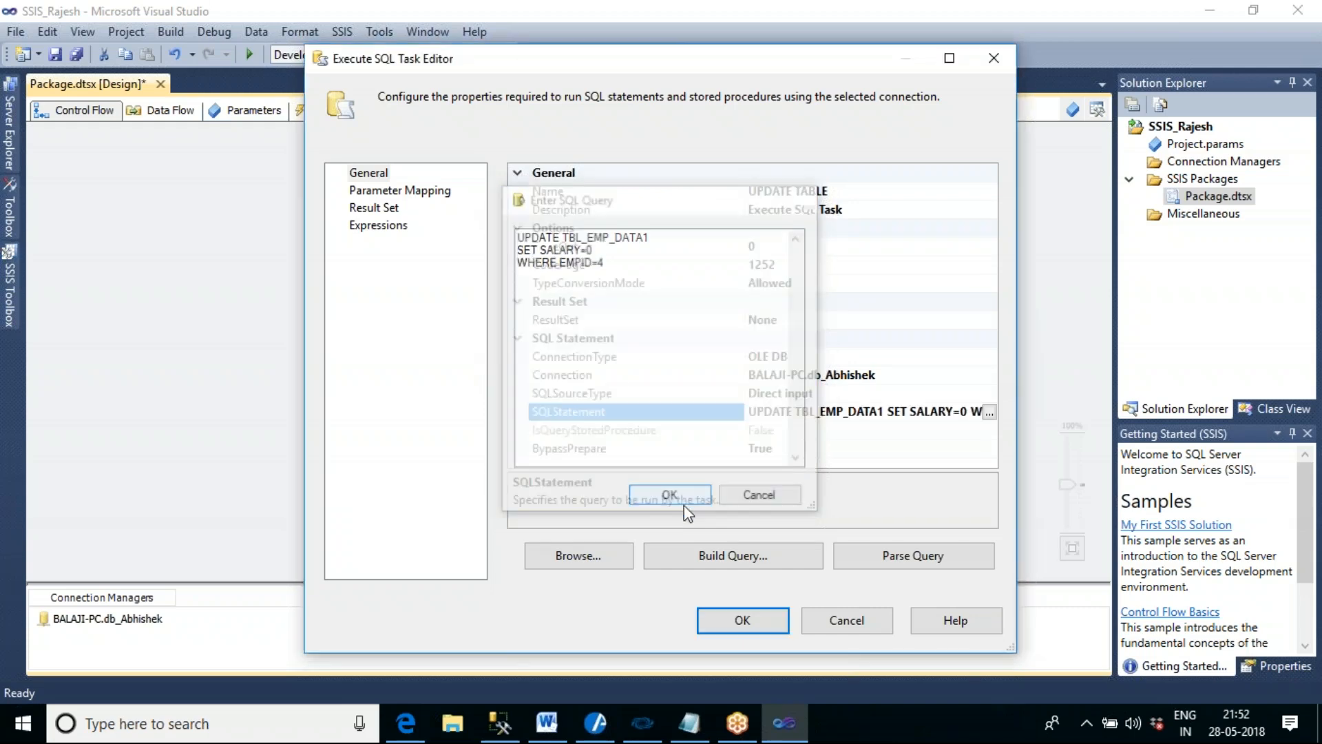
left_click(774, 632)
left_click(701, 391)
- Connect Create Table to Insert Data and Insert Data to UPDATE TABLE with success precedence constraints
mouse_move(546, 723)
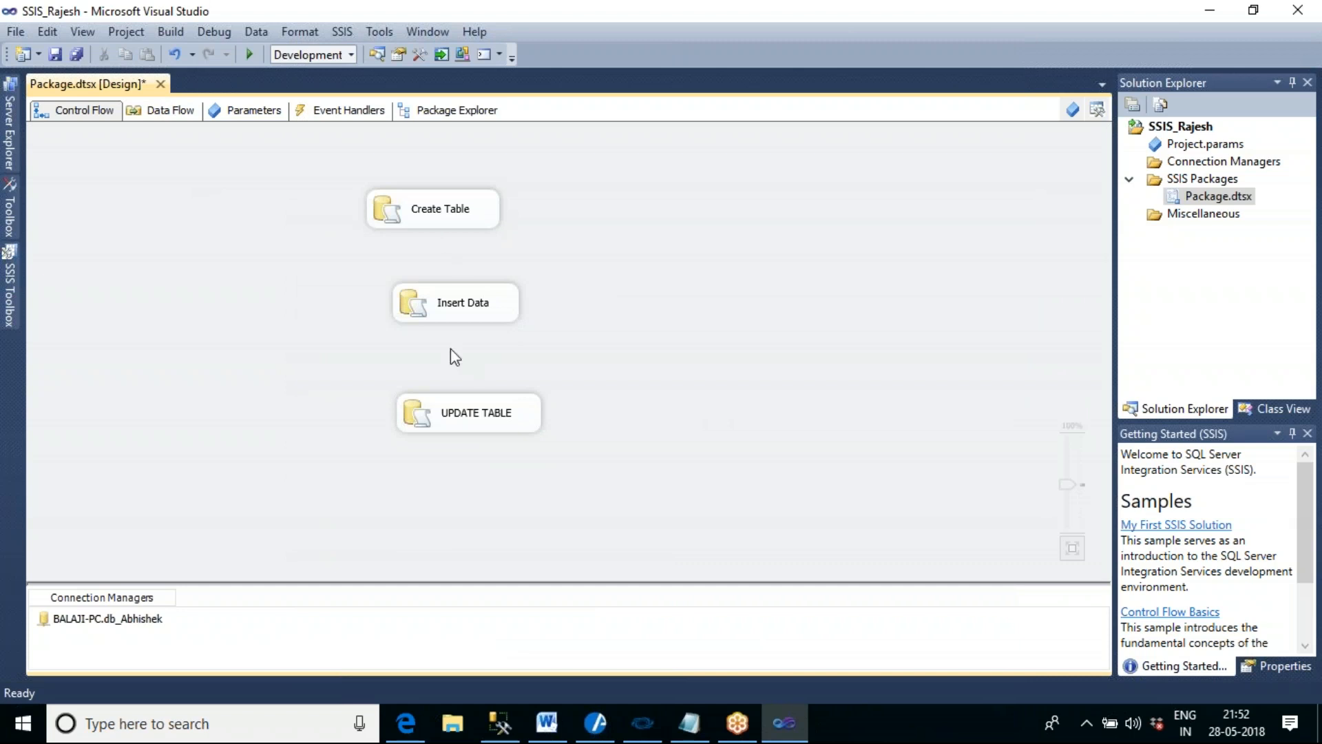
left_click(459, 226)
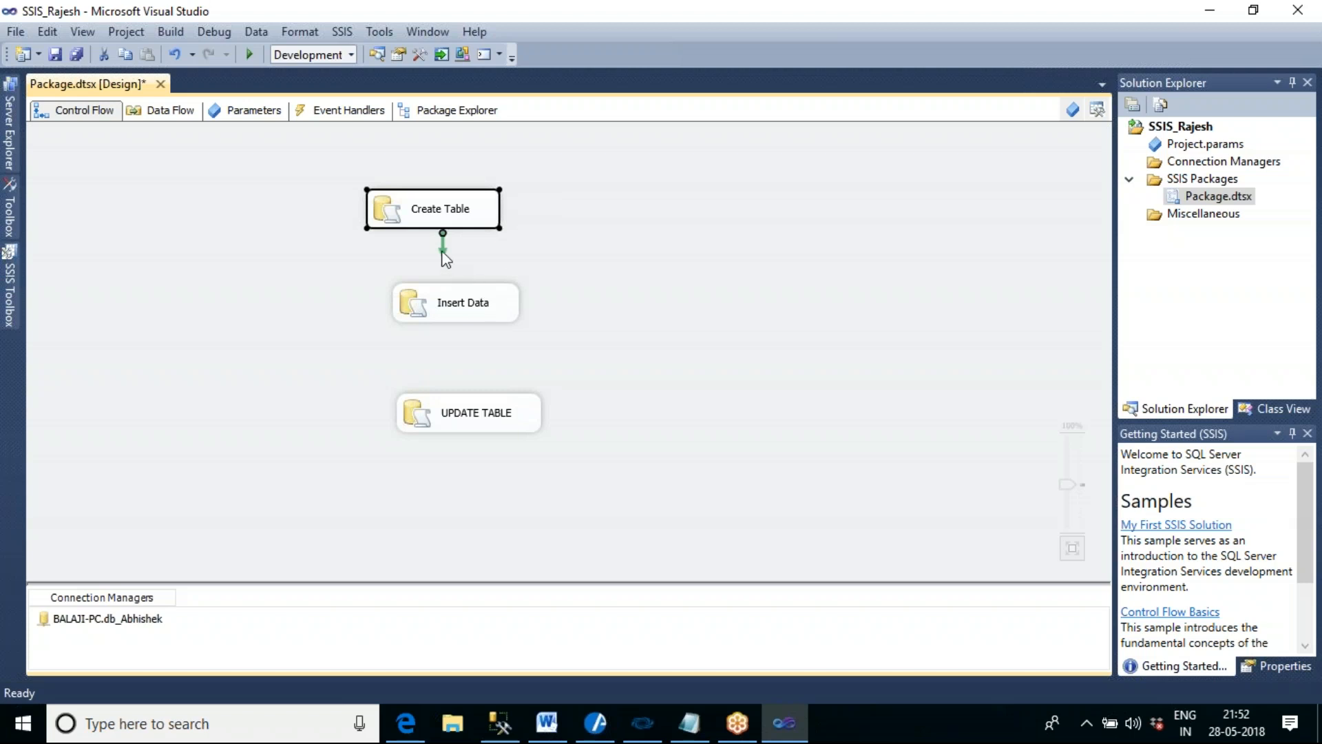
left_click_drag(445, 260, 460, 300)
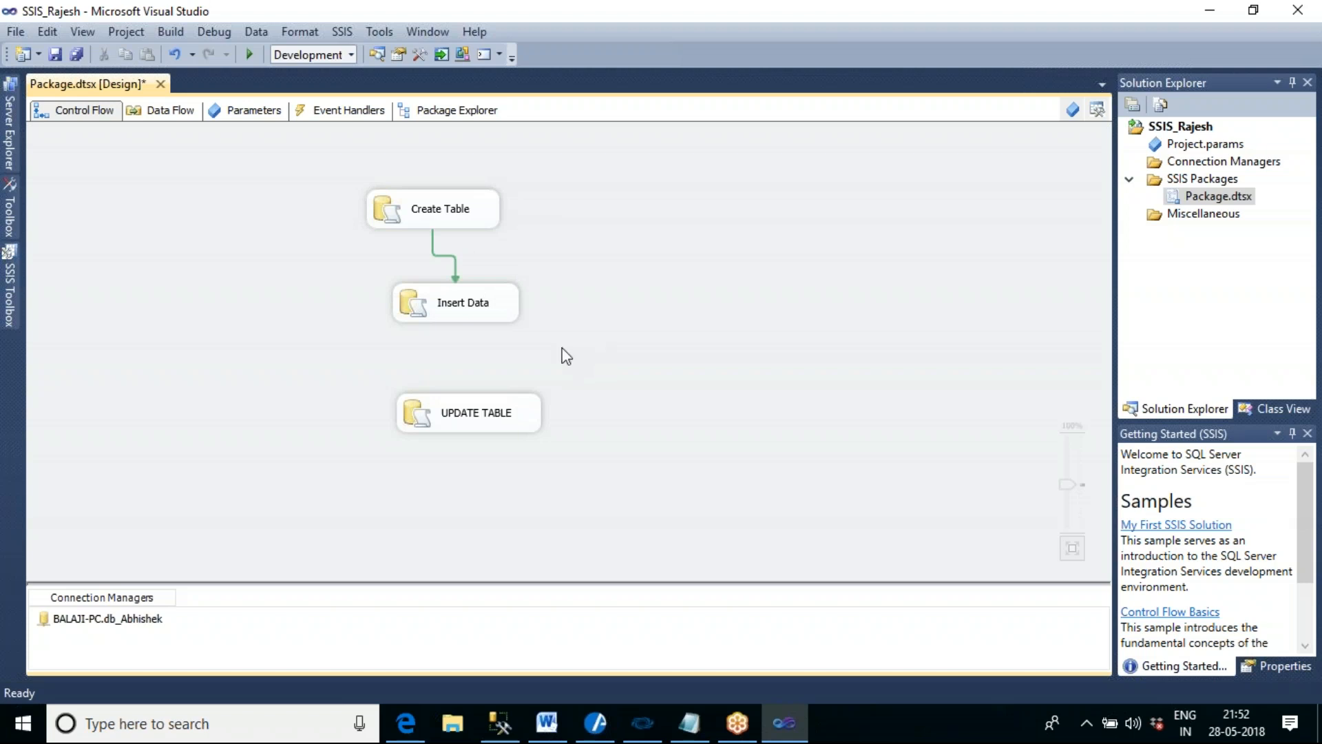
left_click(475, 314)
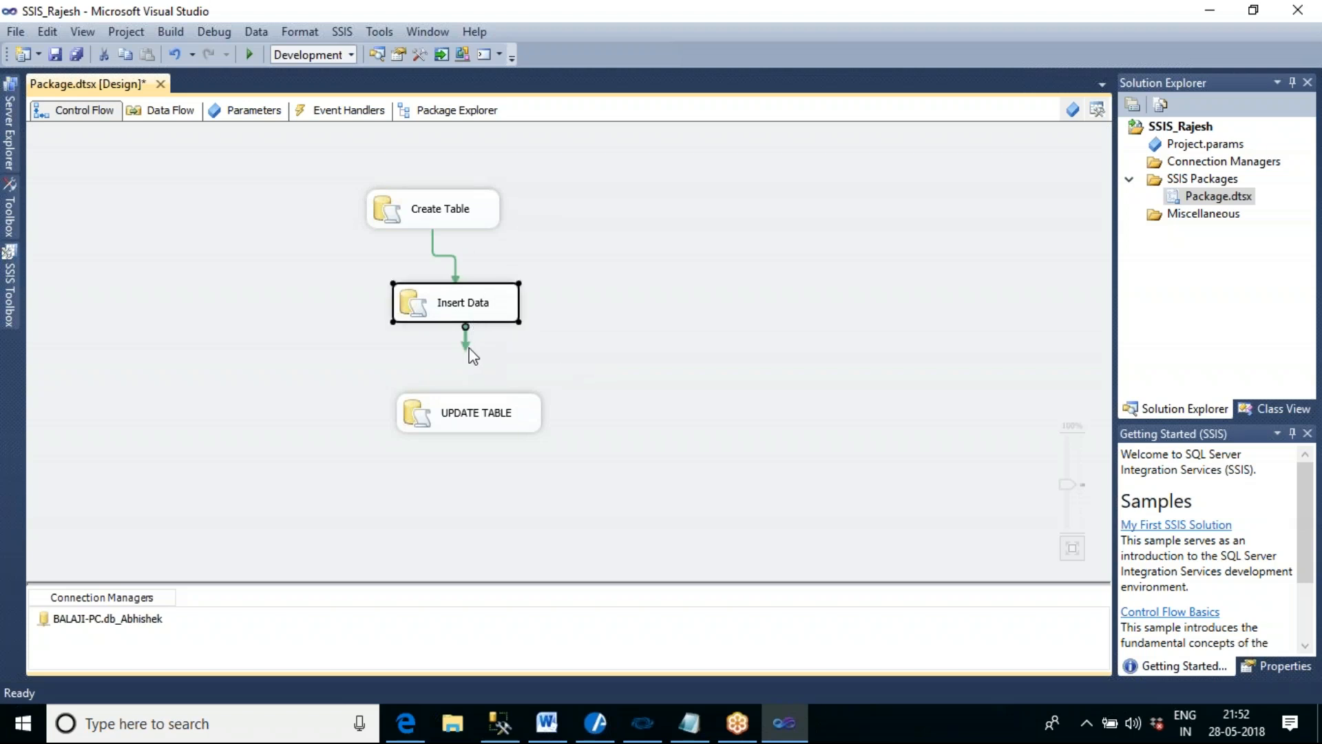
left_click_drag(467, 350, 490, 414)
left_click(603, 452)
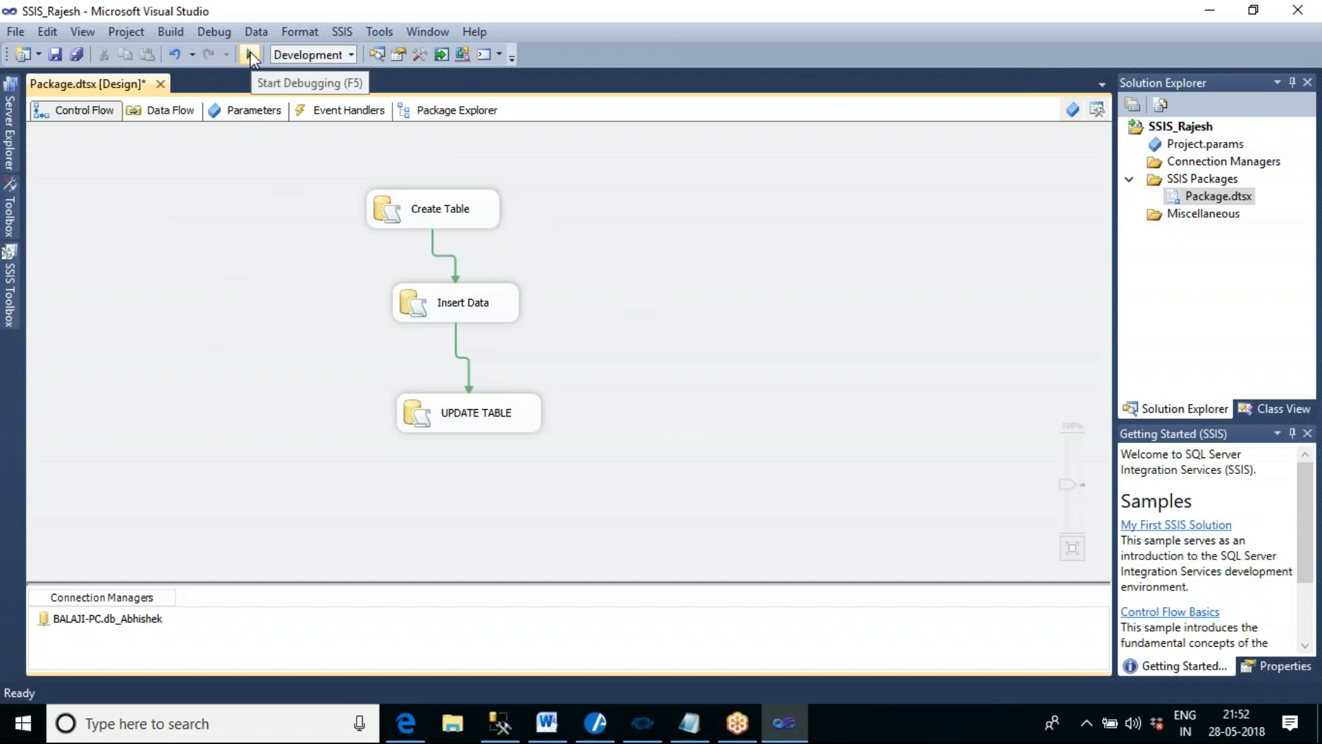
- Execute Package.dtsx, review the execution progress of the Insert Data task, and stop debugging
right_click(1200, 197)
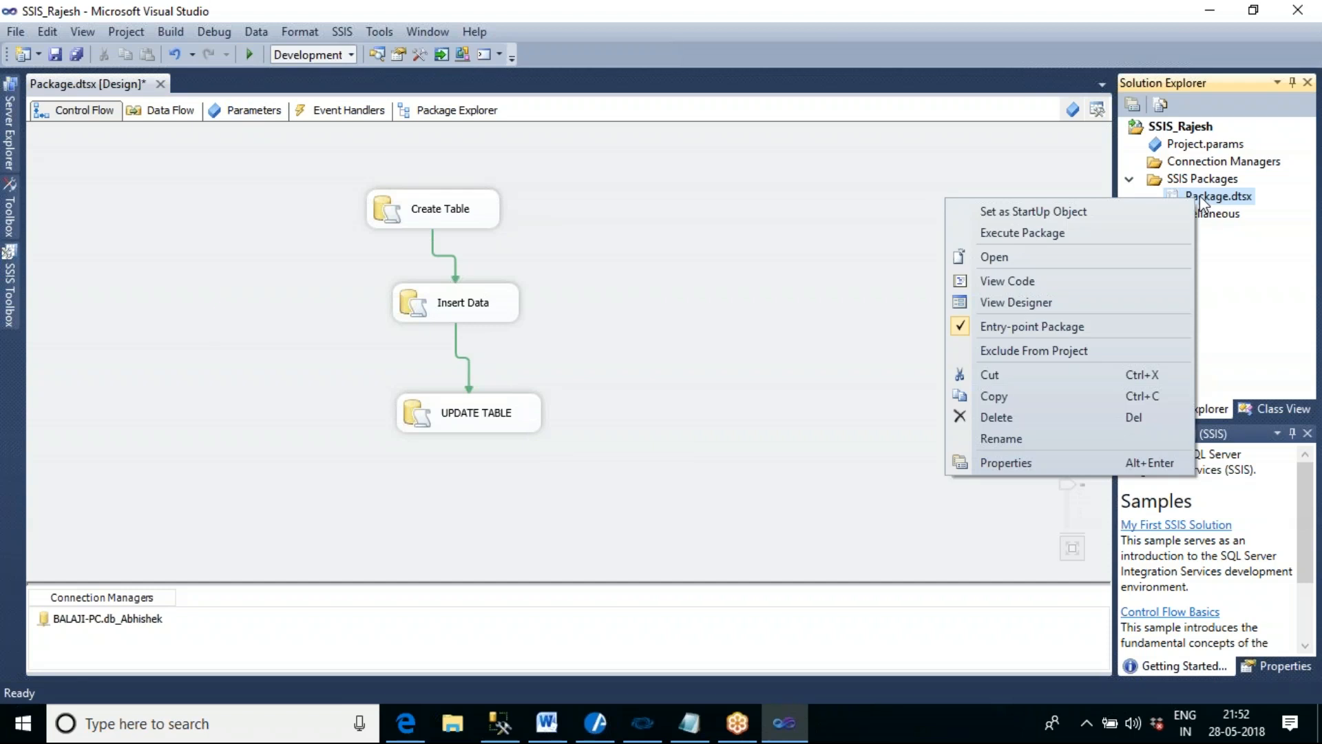
left_click(1080, 233)
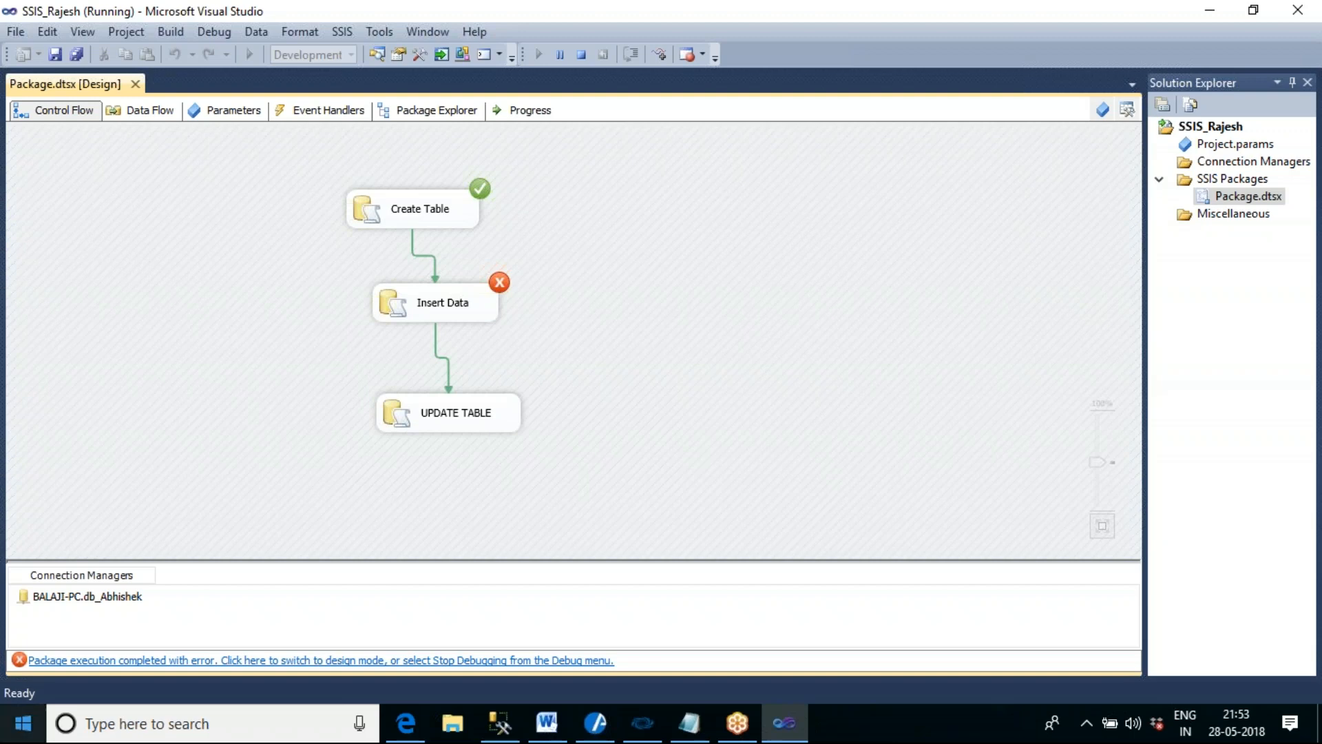
left_click(456, 318)
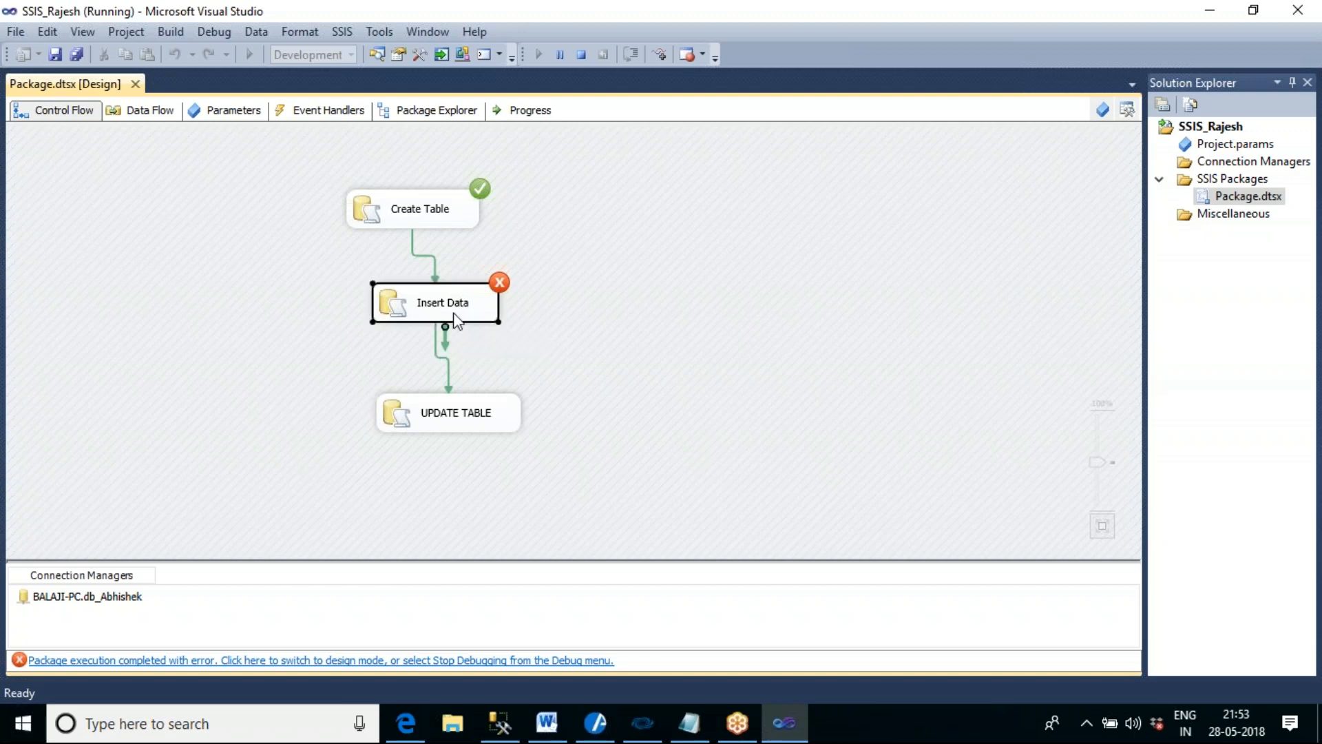
left_click(547, 116)
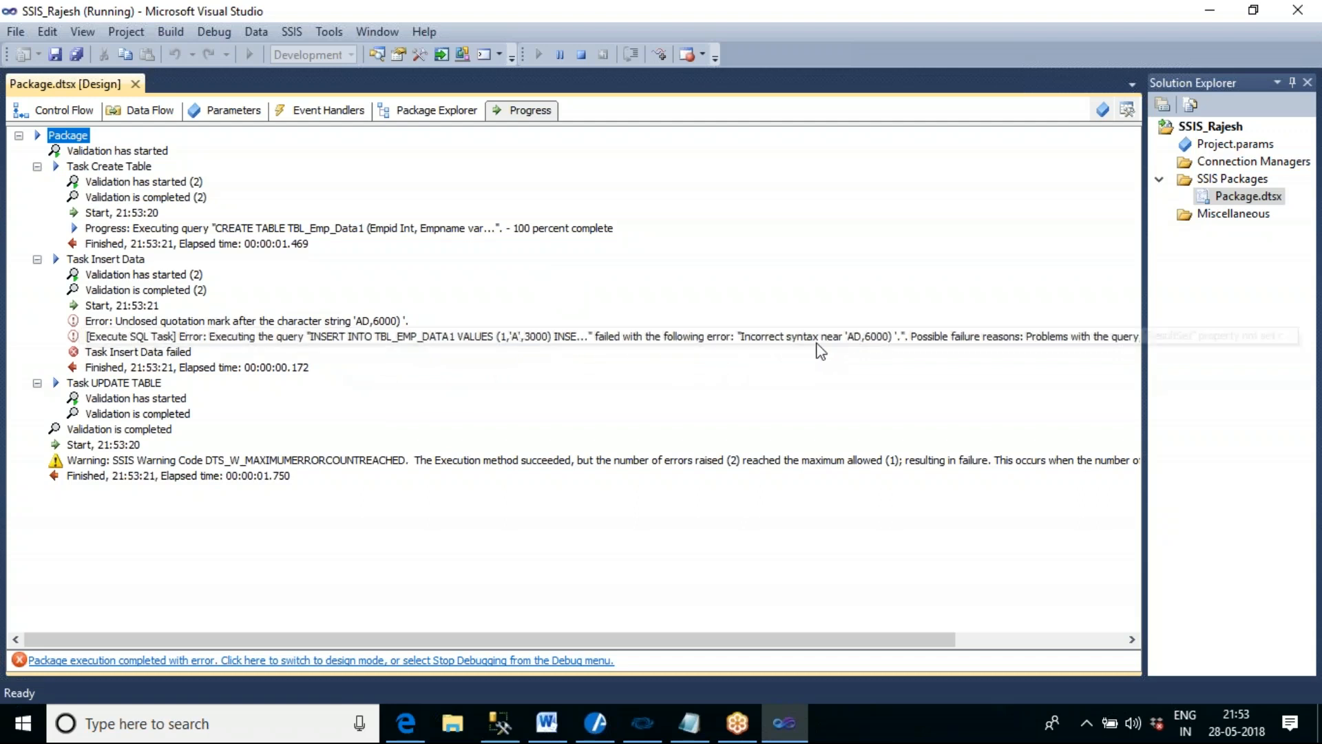
left_click(60, 113)
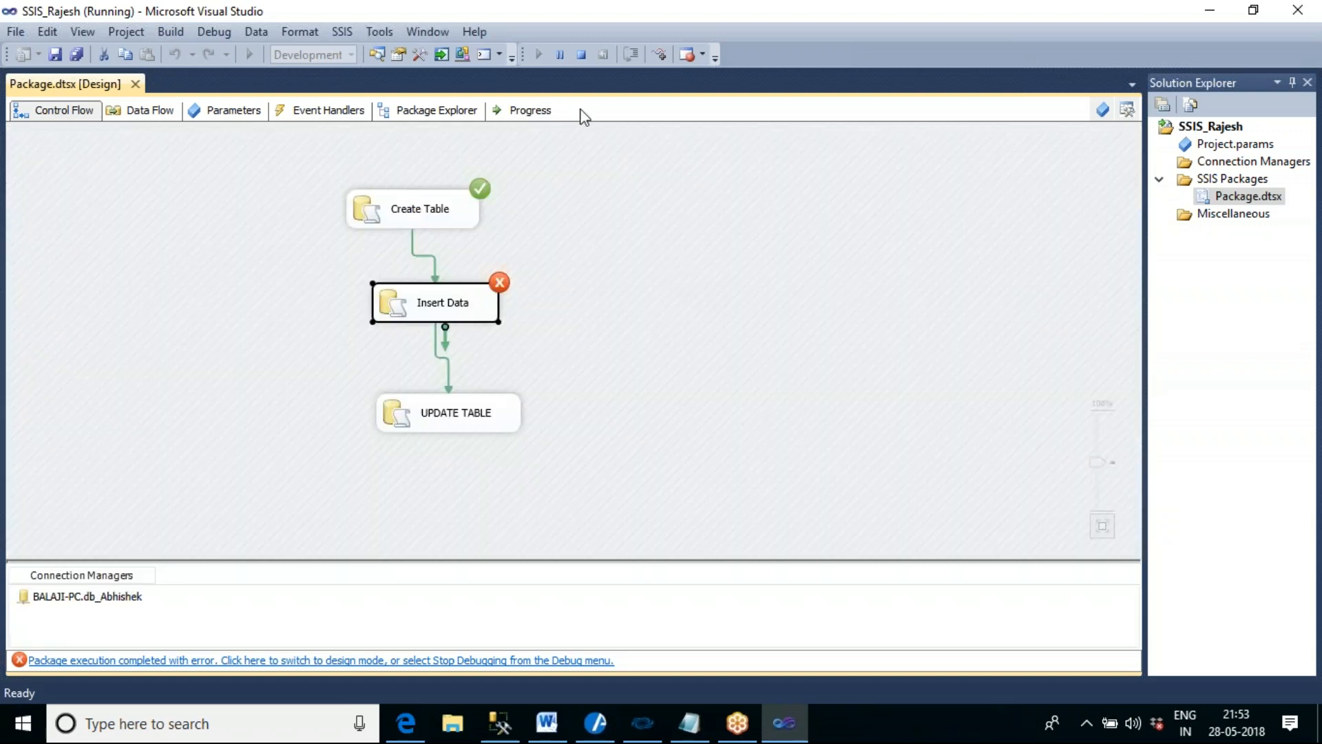
left_click(582, 55)
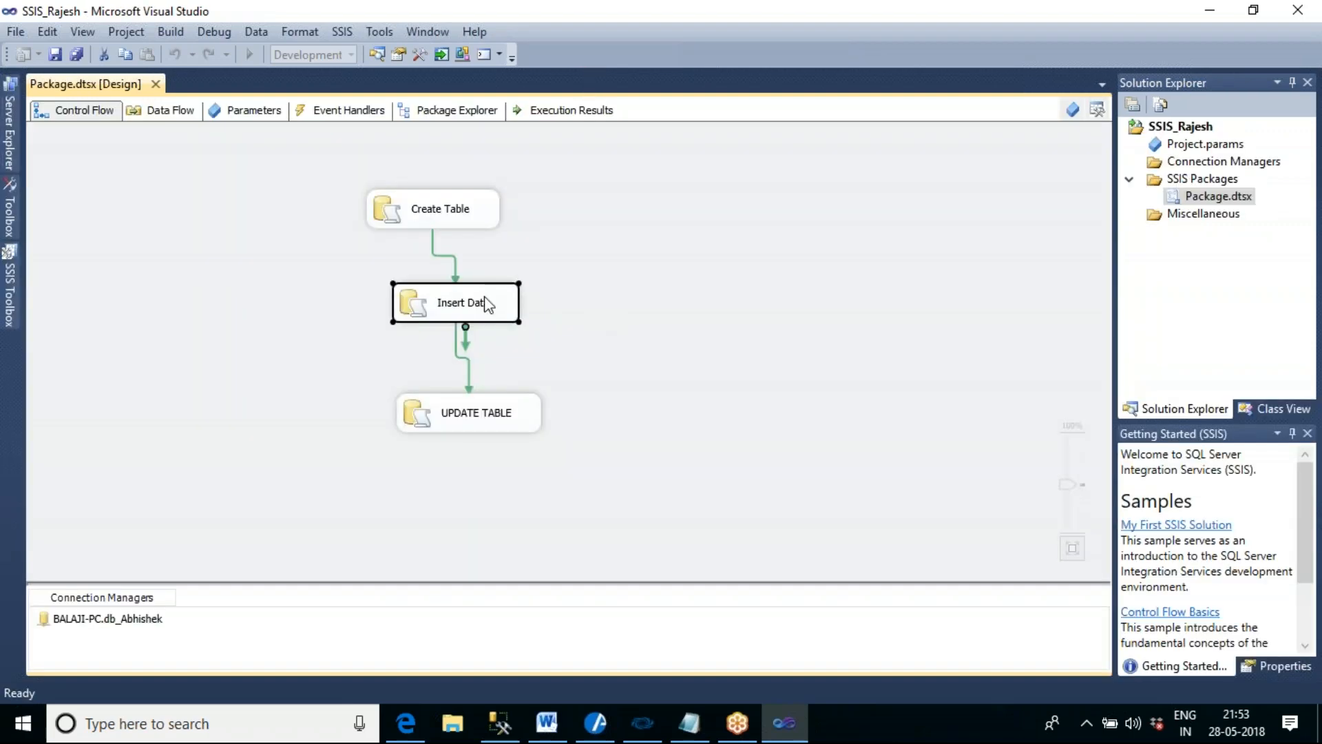
- Add the missing closing quote after AD in the fourth insert statement and save the Insert Data task
double_click(484, 296)
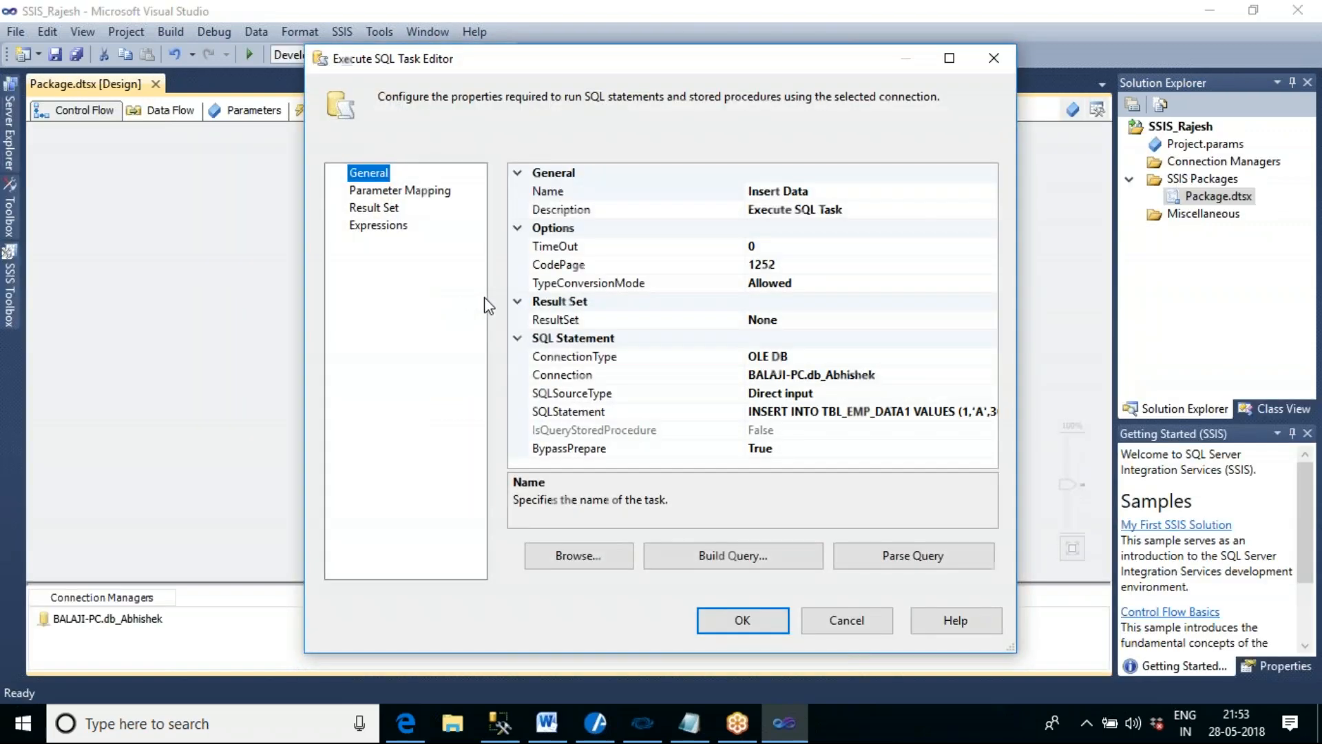
left_click(997, 412)
left_click(995, 413)
left_click(698, 331)
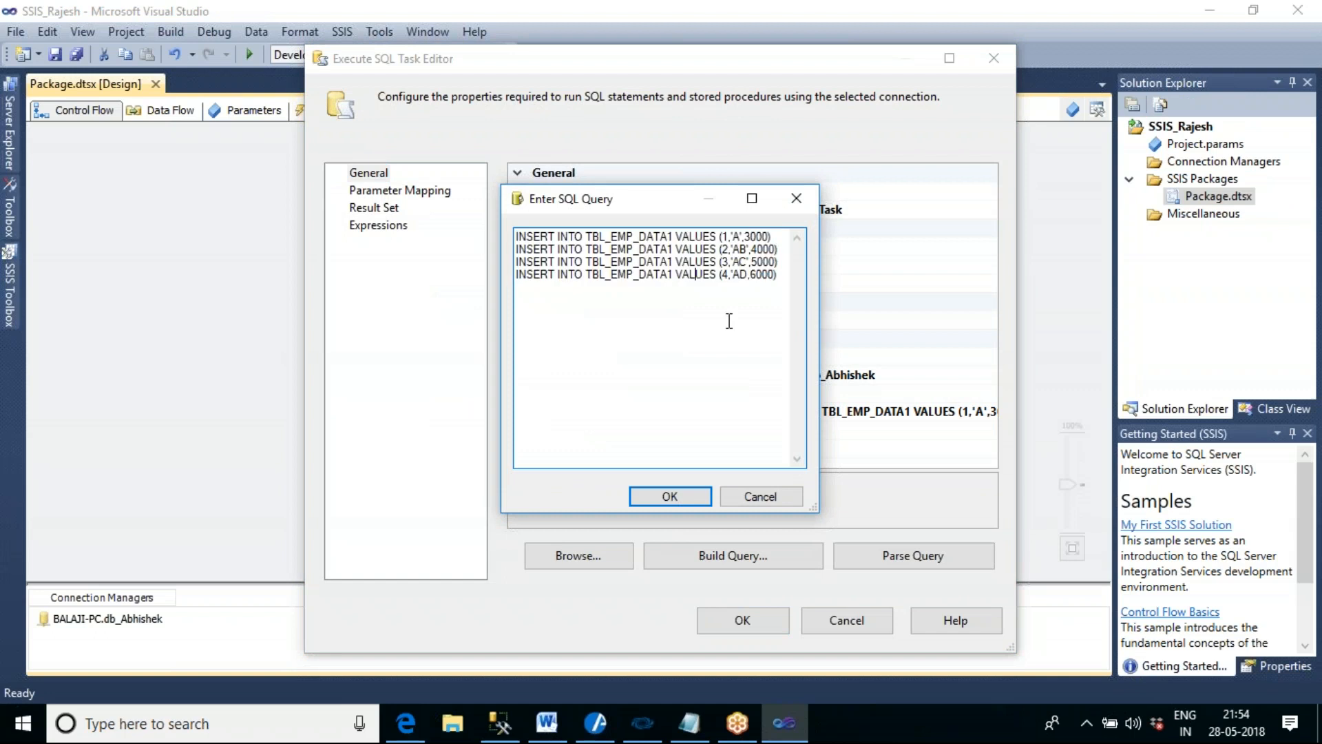
left_click(749, 274)
type("'")
left_click(688, 499)
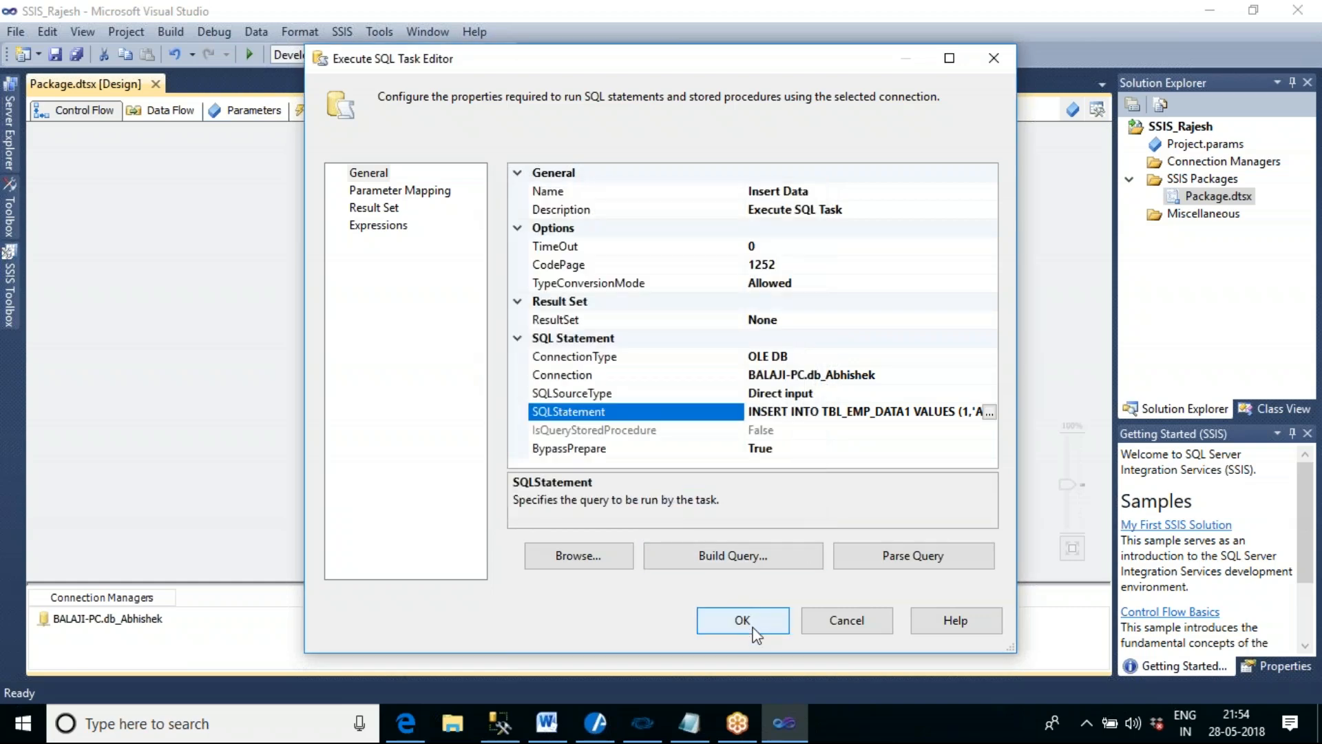
left_click(742, 621)
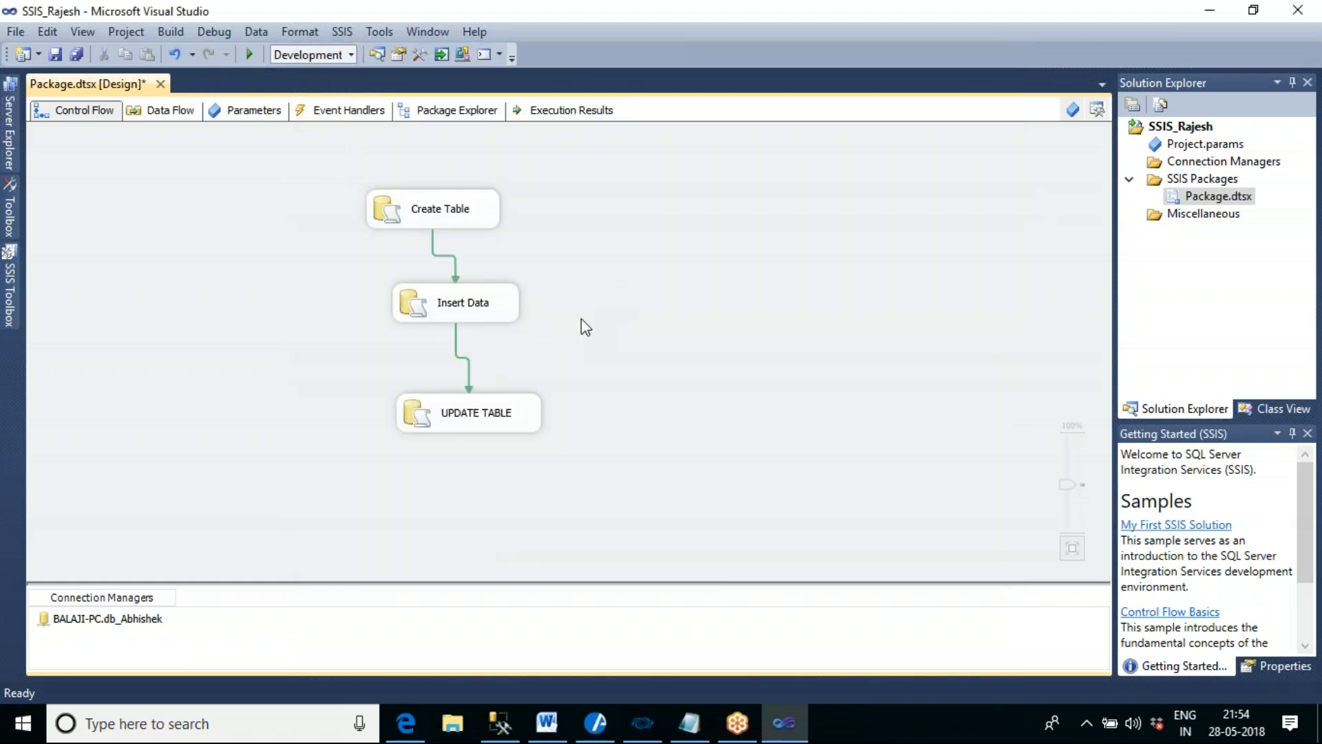
- Switch to SQL Server Management Studio and open a new query on the database used by the package
left_click(498, 725)
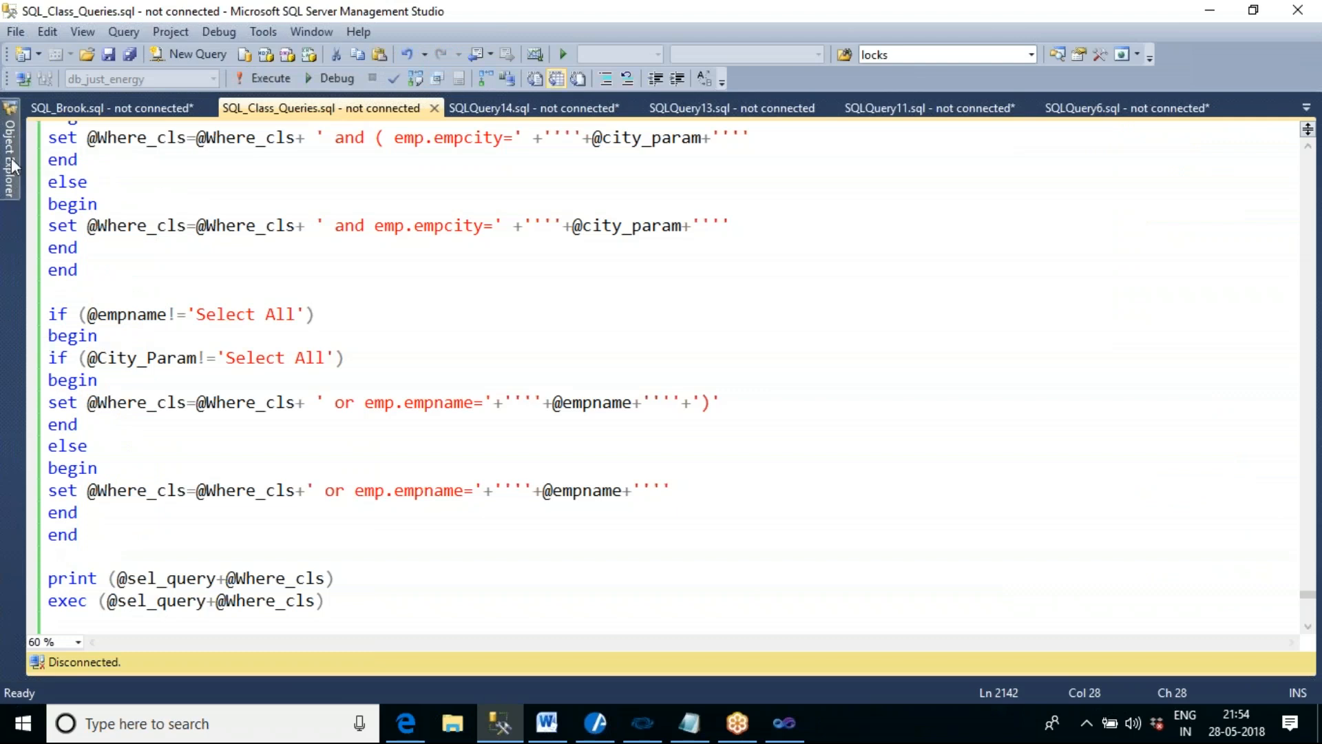
left_click(11, 158)
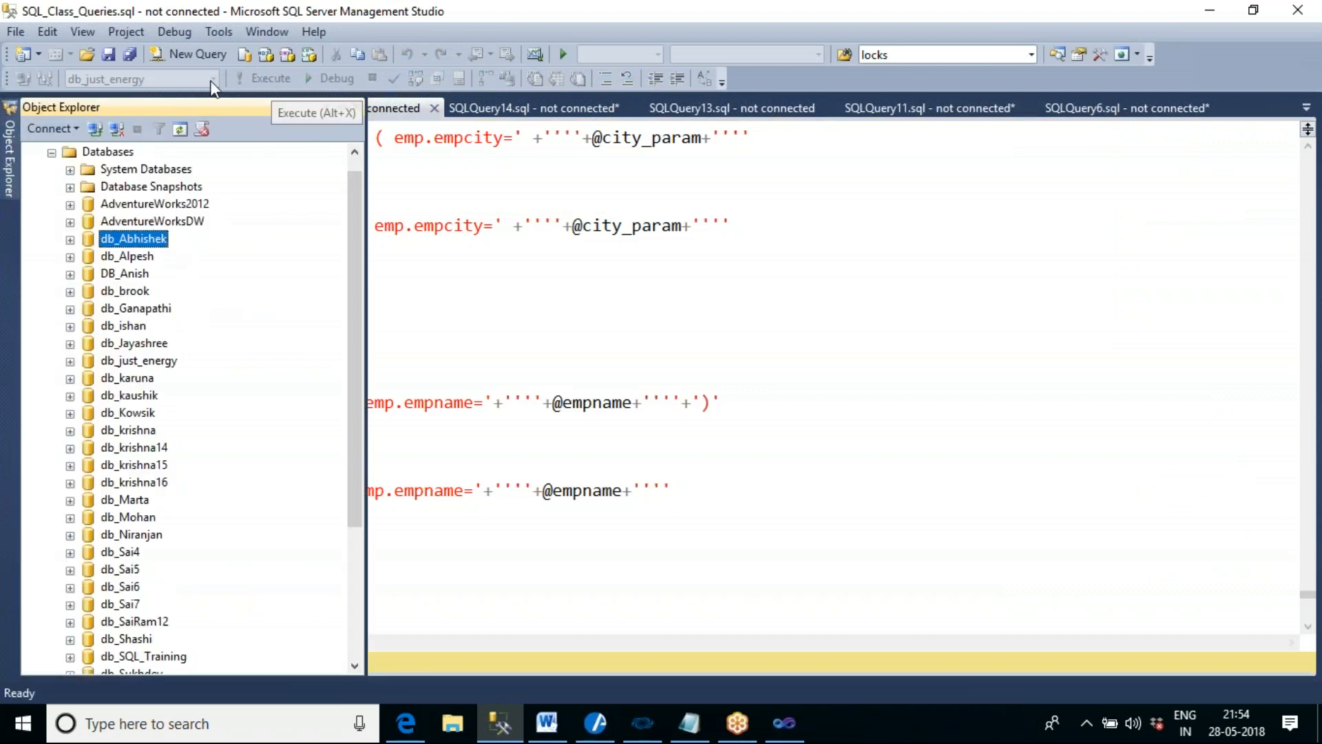
left_click(189, 53)
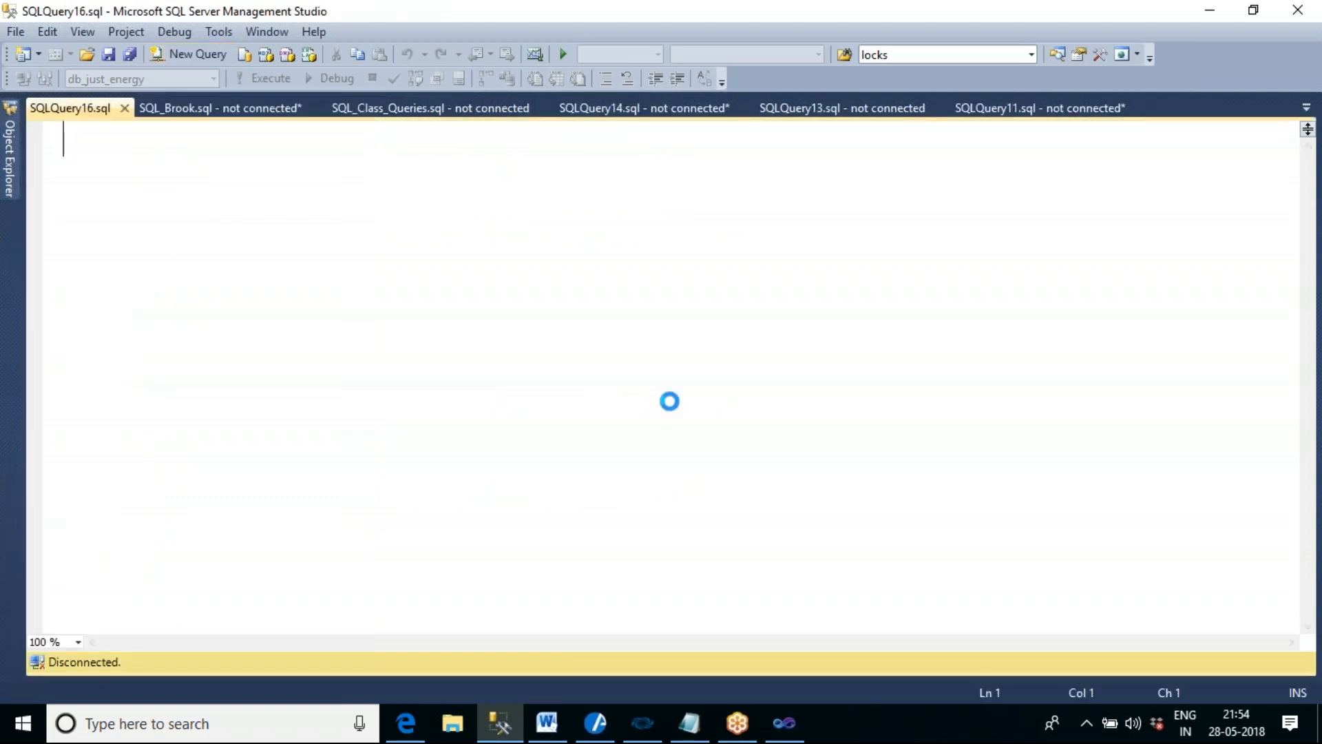
- Run DROP TABLE TBL_EMP_DATA1 in the new query and return to the package in Visual Studio
type("DRO")
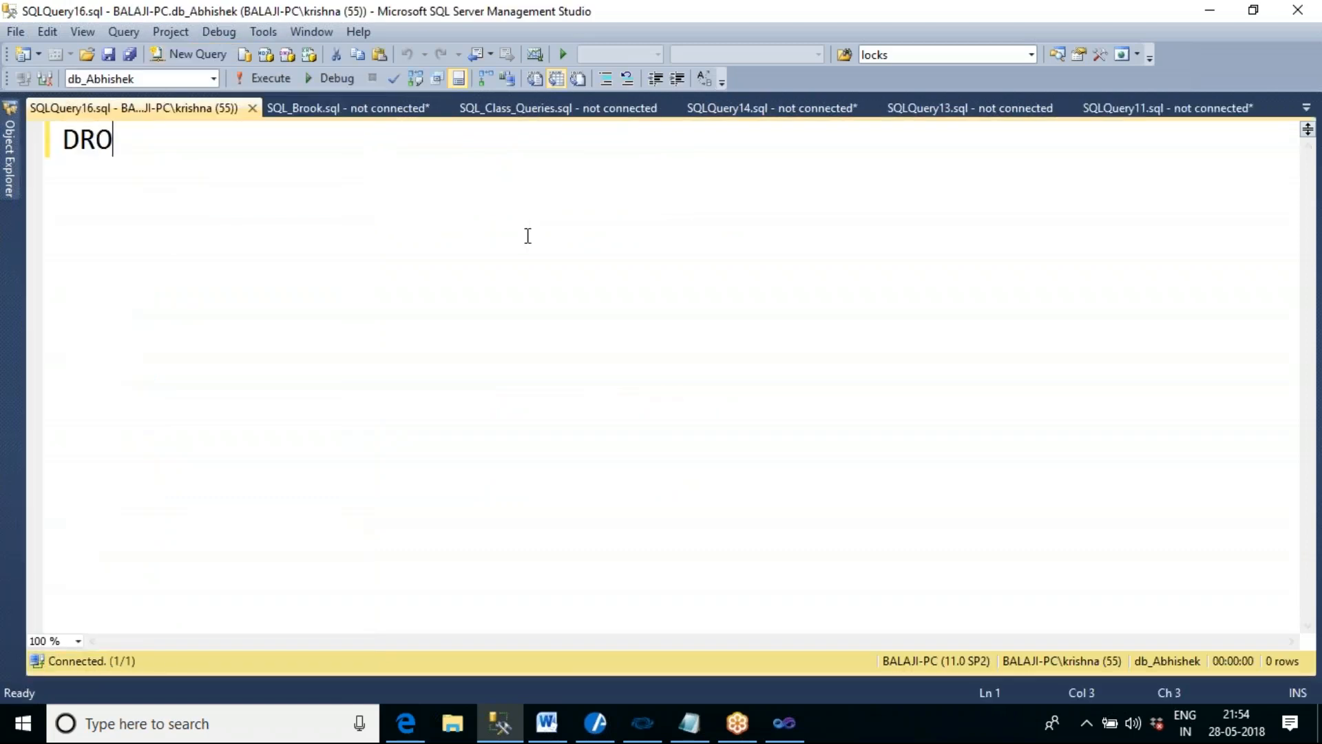
type("P TABLE TBL")
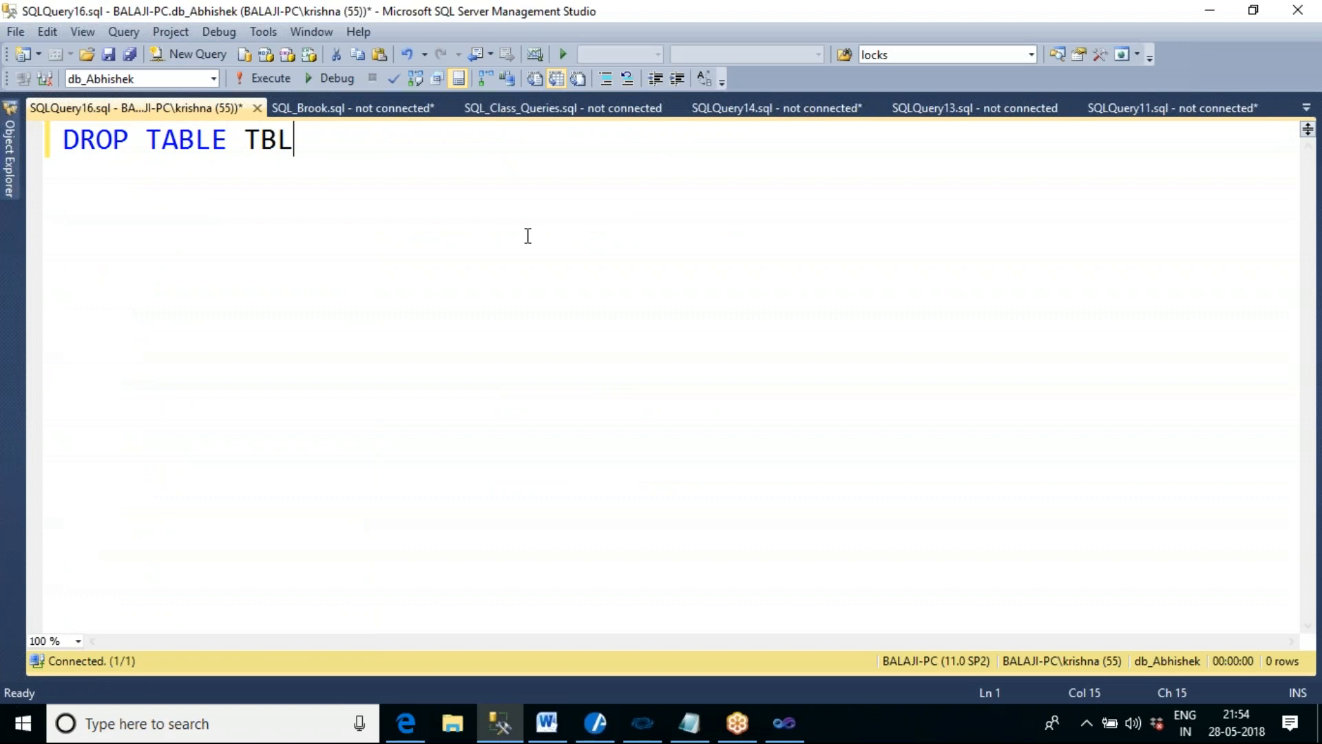
type("_EMP_DATA")
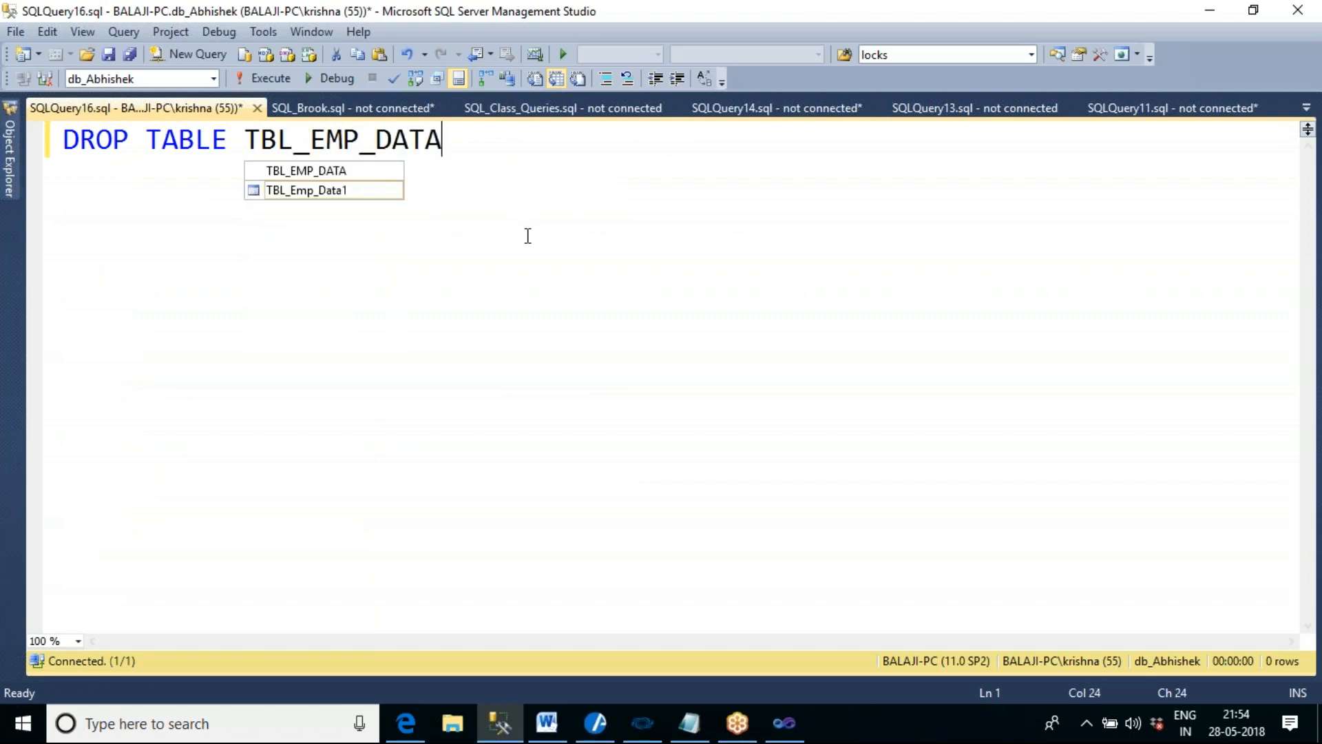
type("1")
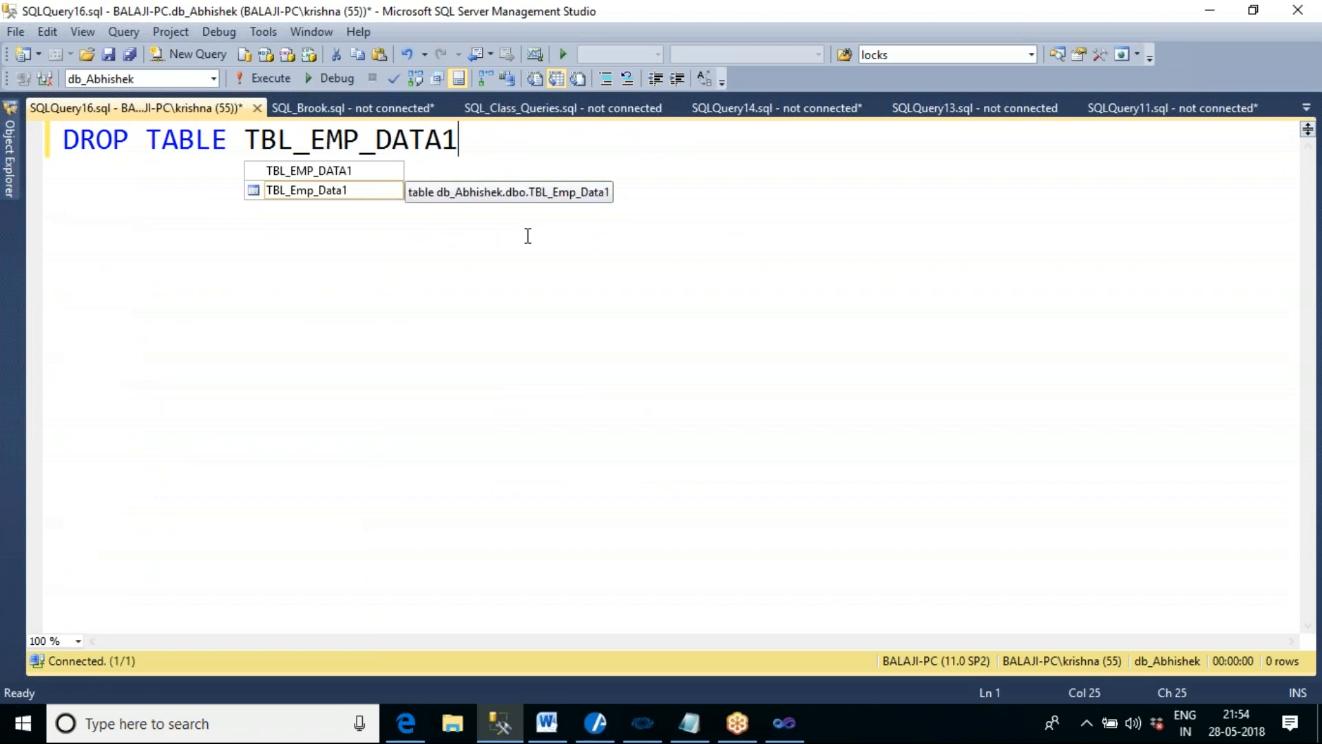
key("Escape")
key("F5")
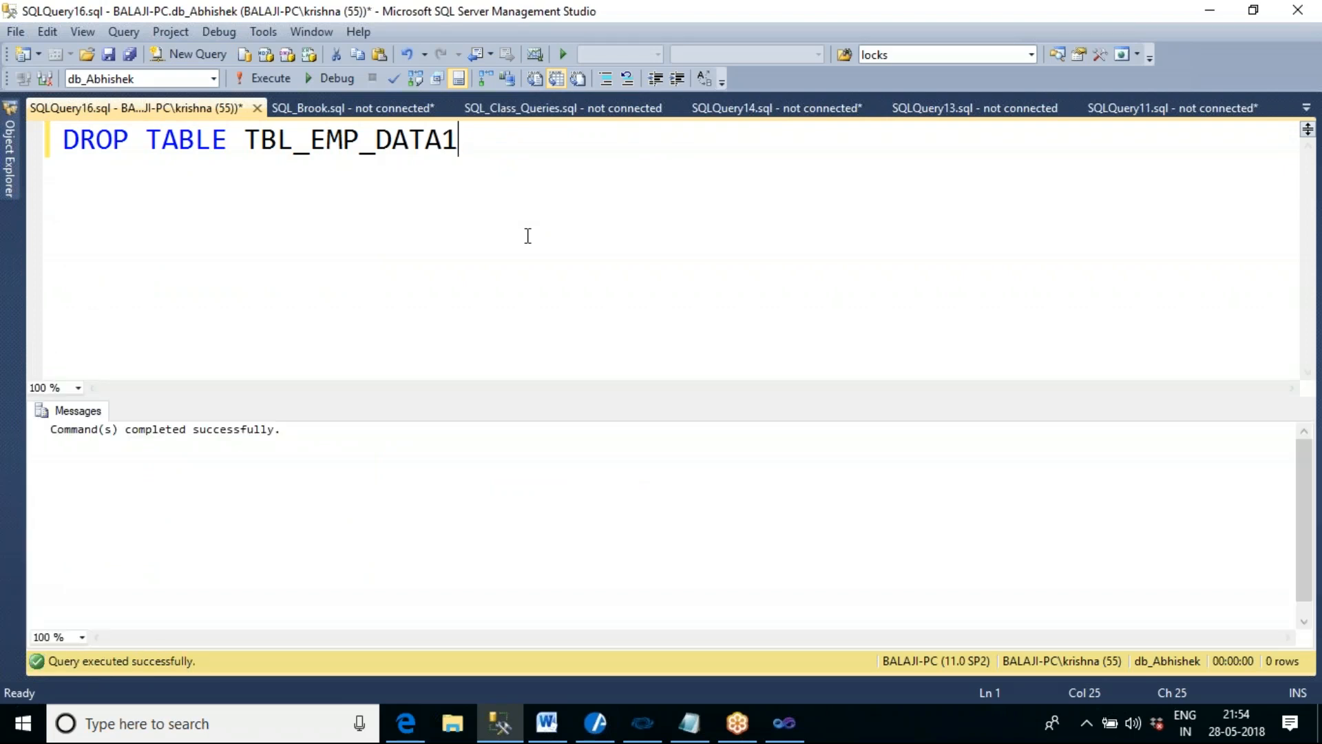
left_click(784, 722)
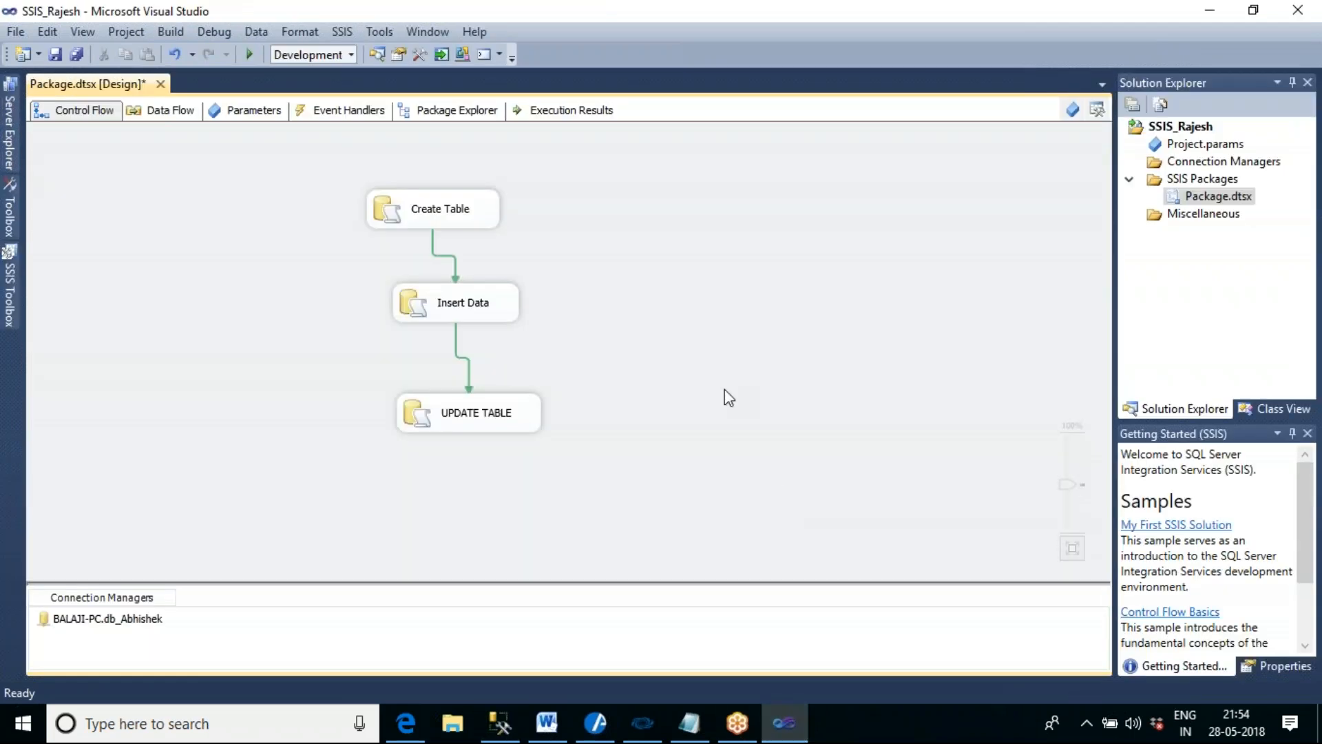
- Execute the package, switch to SQL Server Management Studio and run Select * from TBL_EMP_DATA1 in place of the drop statement
left_click(248, 55)
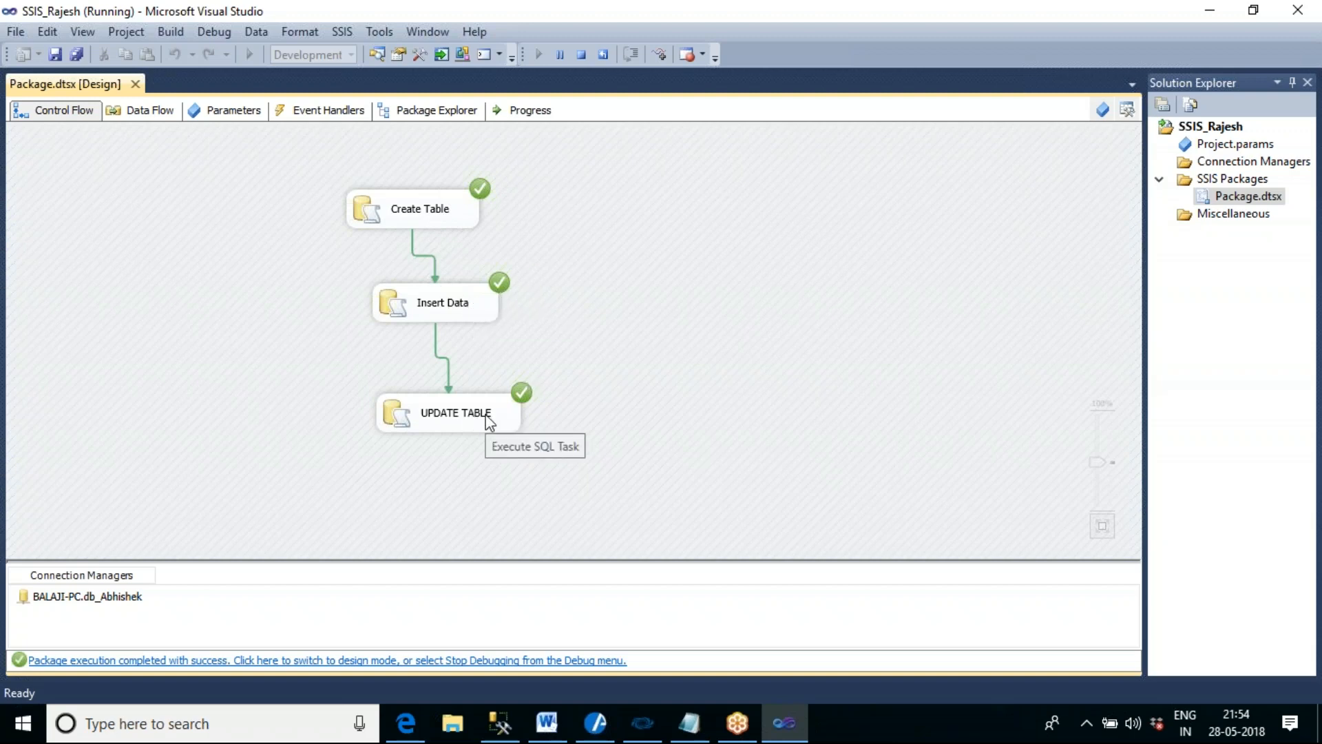
left_click(501, 723)
left_click_drag(81, 138, 228, 140)
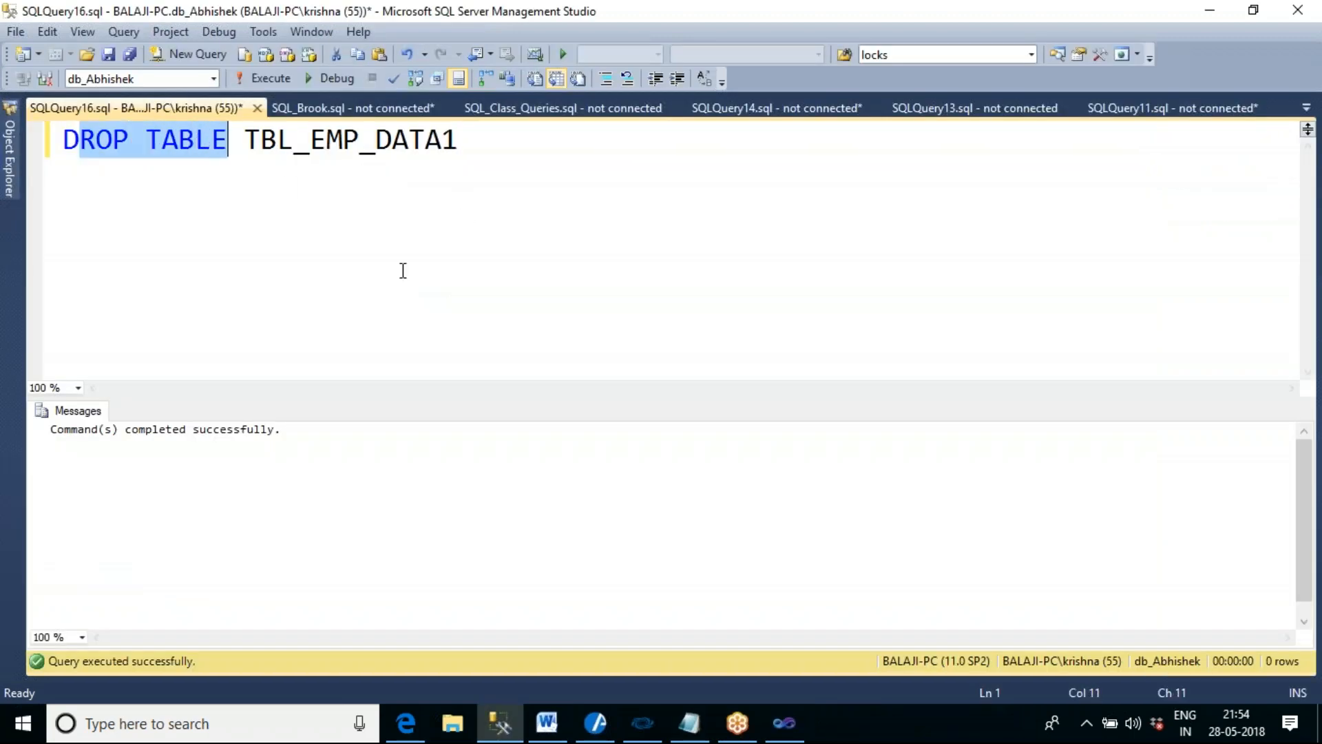
key("Delete")
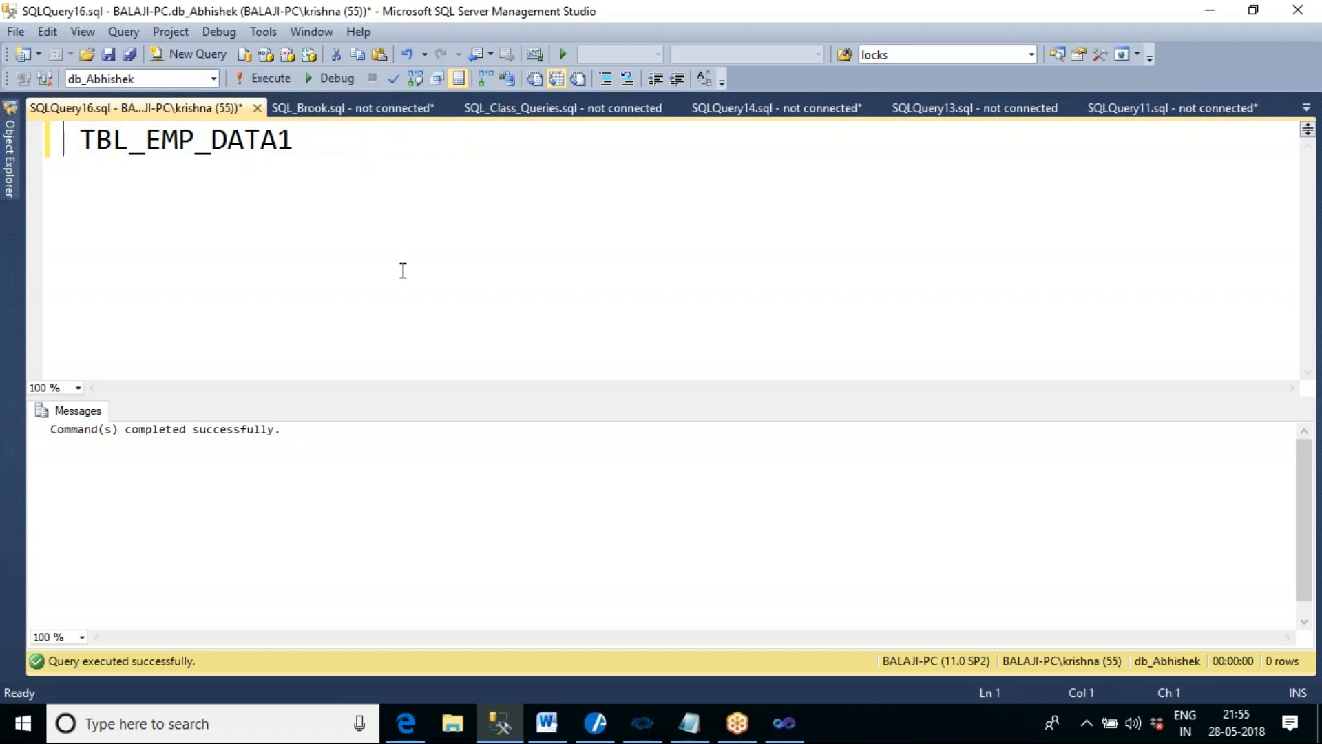
type("Select * from")
key("F5")
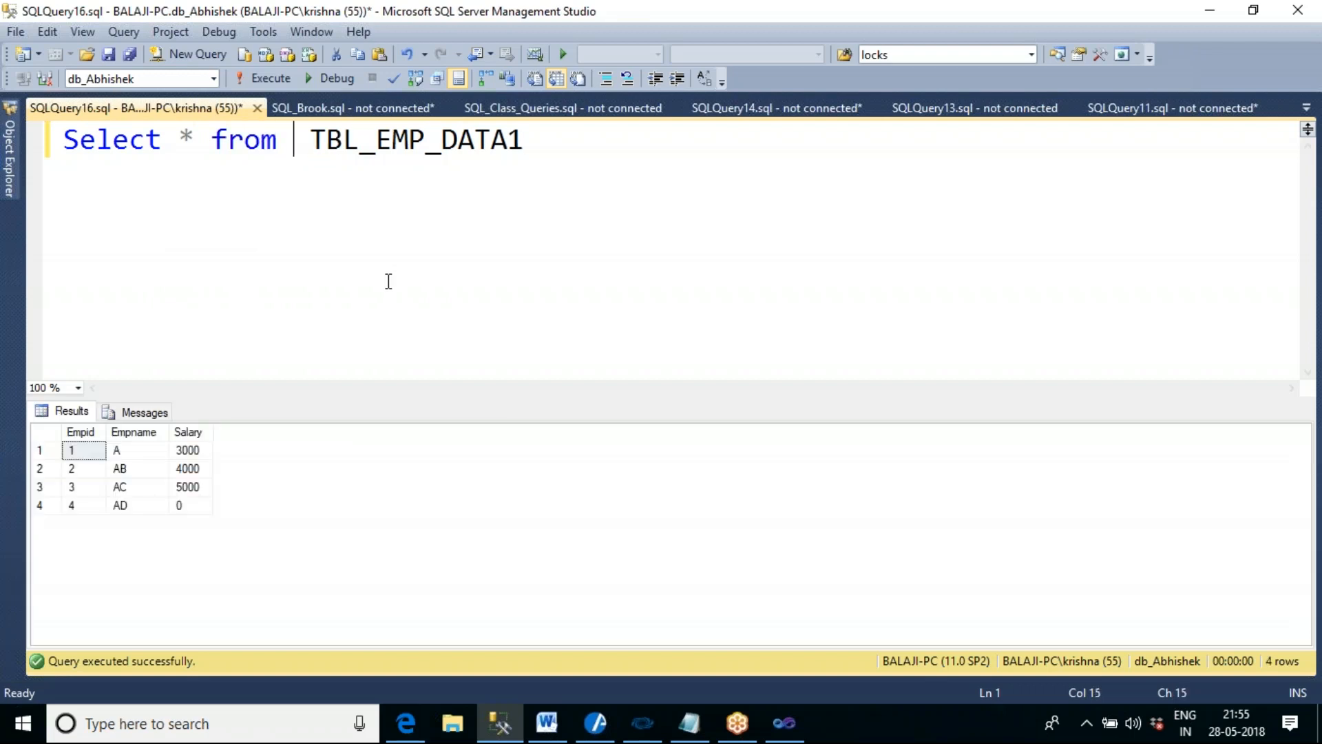
- Examine the returned rows, especially the Salary of employee AD, and return to Visual Studio to stop debugging
left_click(44, 431)
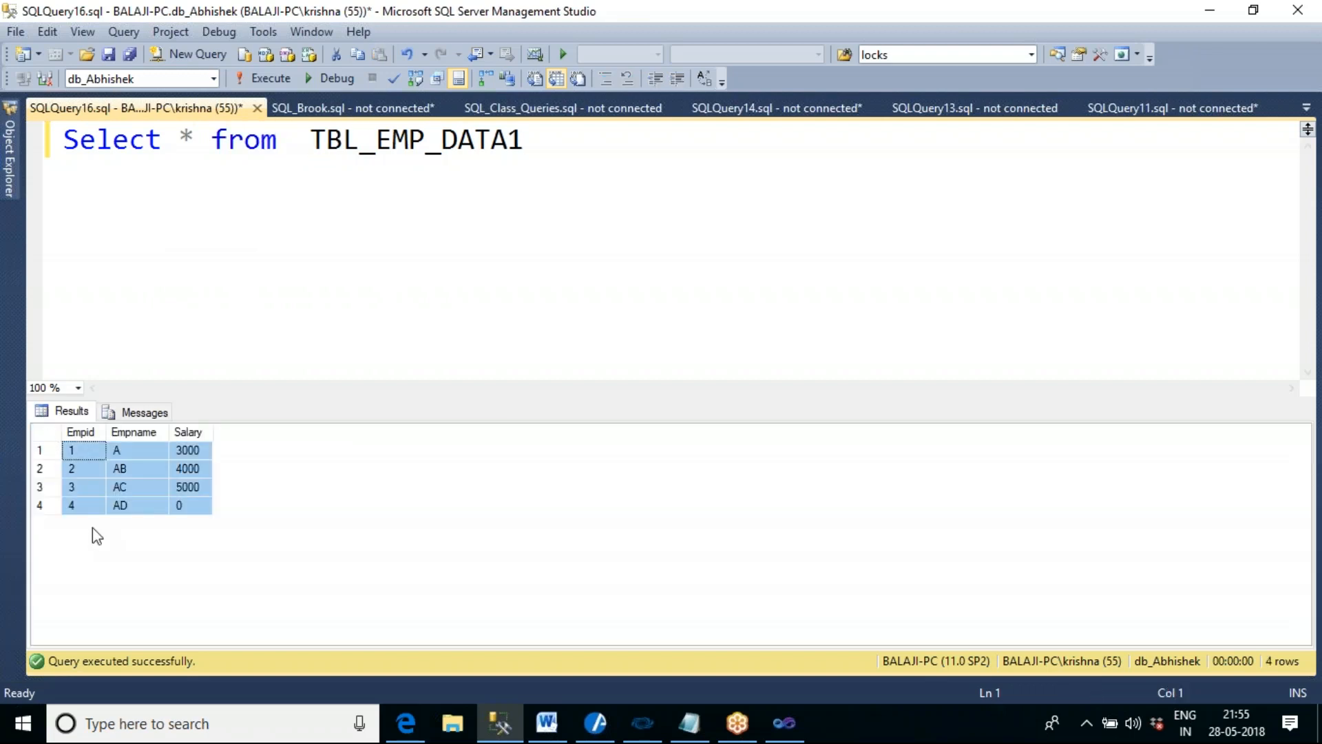
left_click(44, 507)
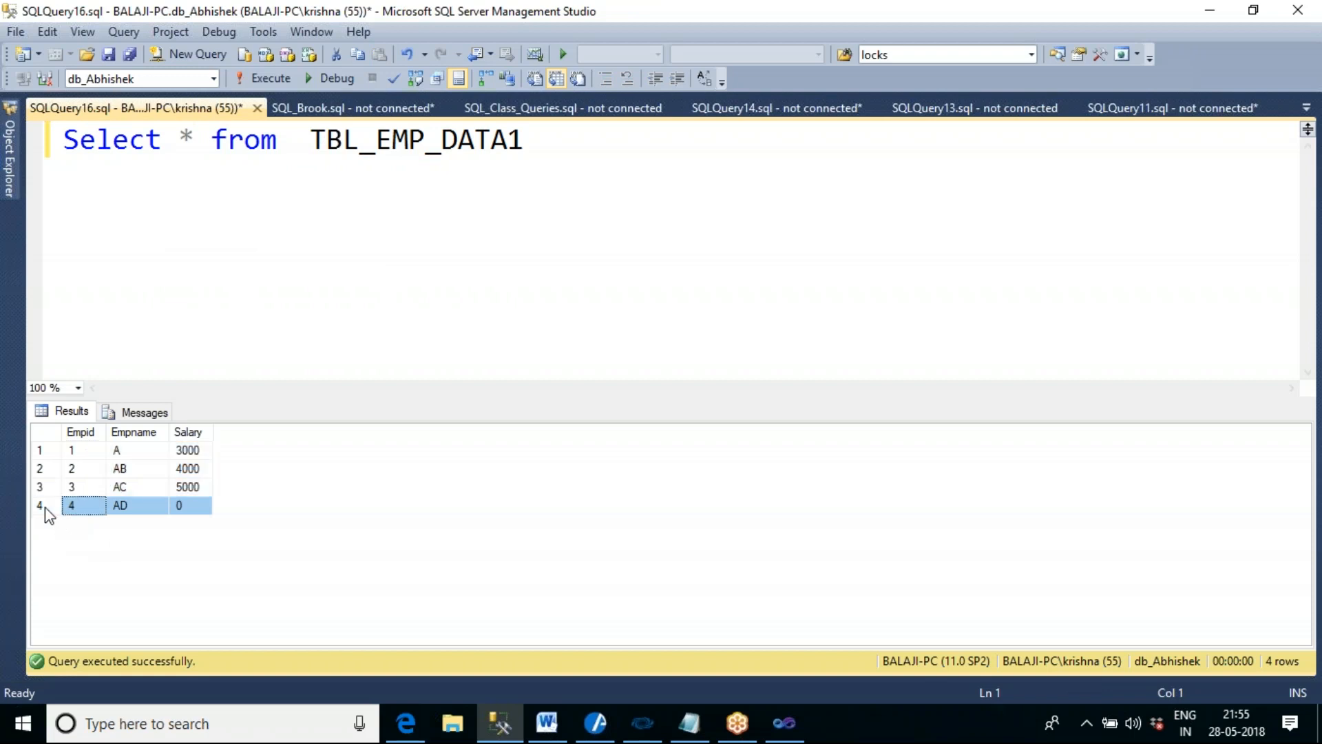
left_click(187, 509)
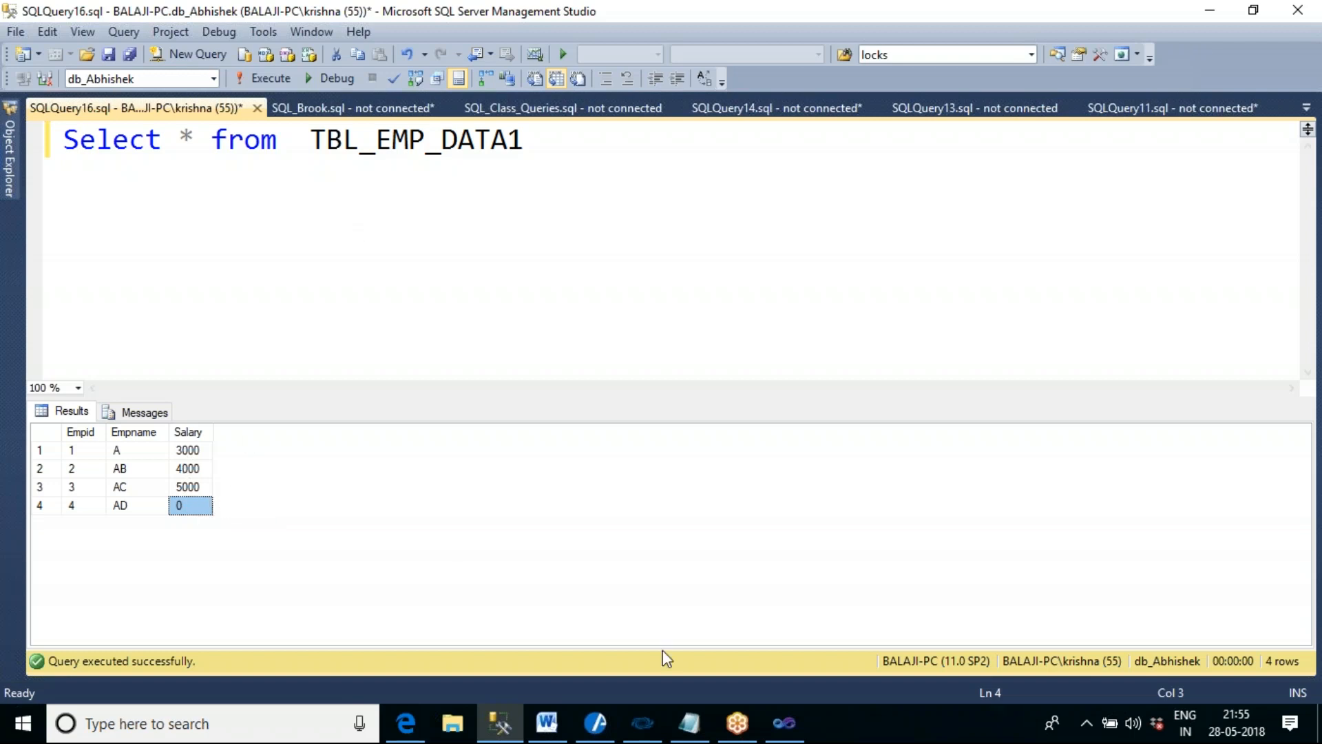
left_click(784, 723)
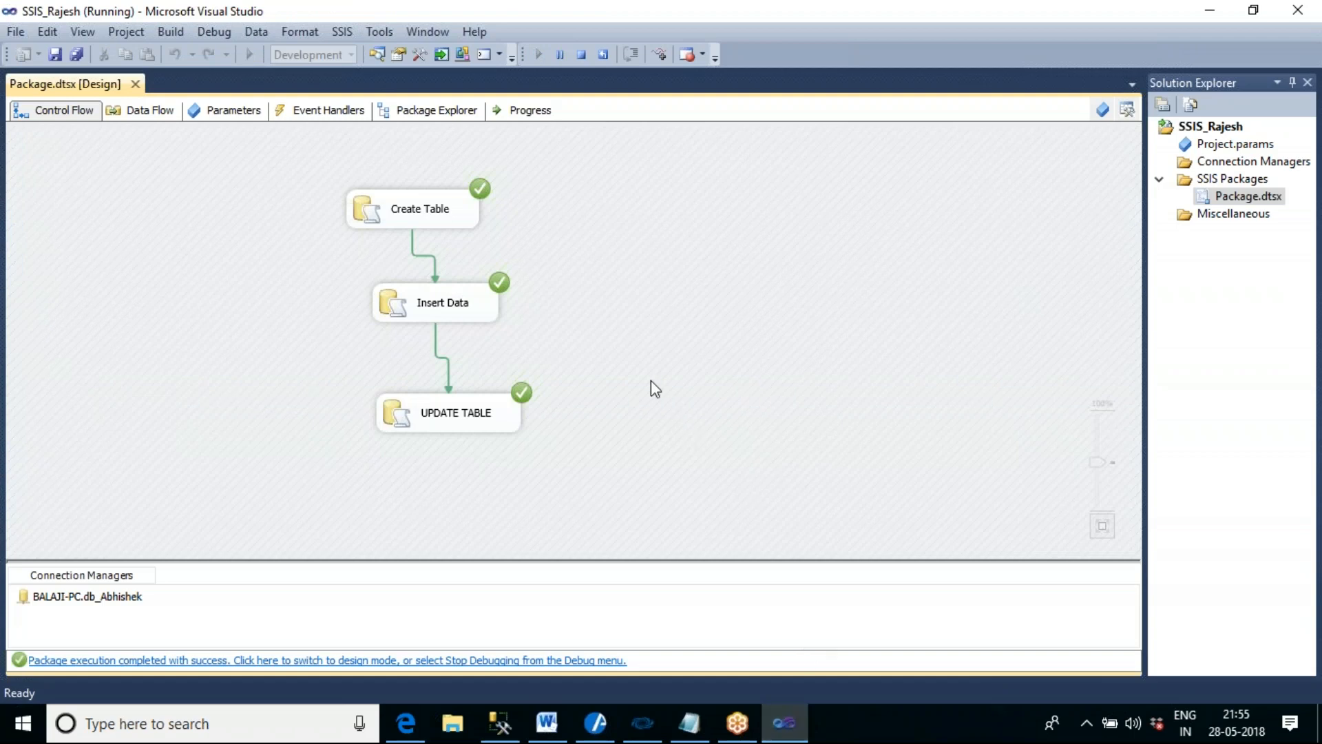
left_click(582, 54)
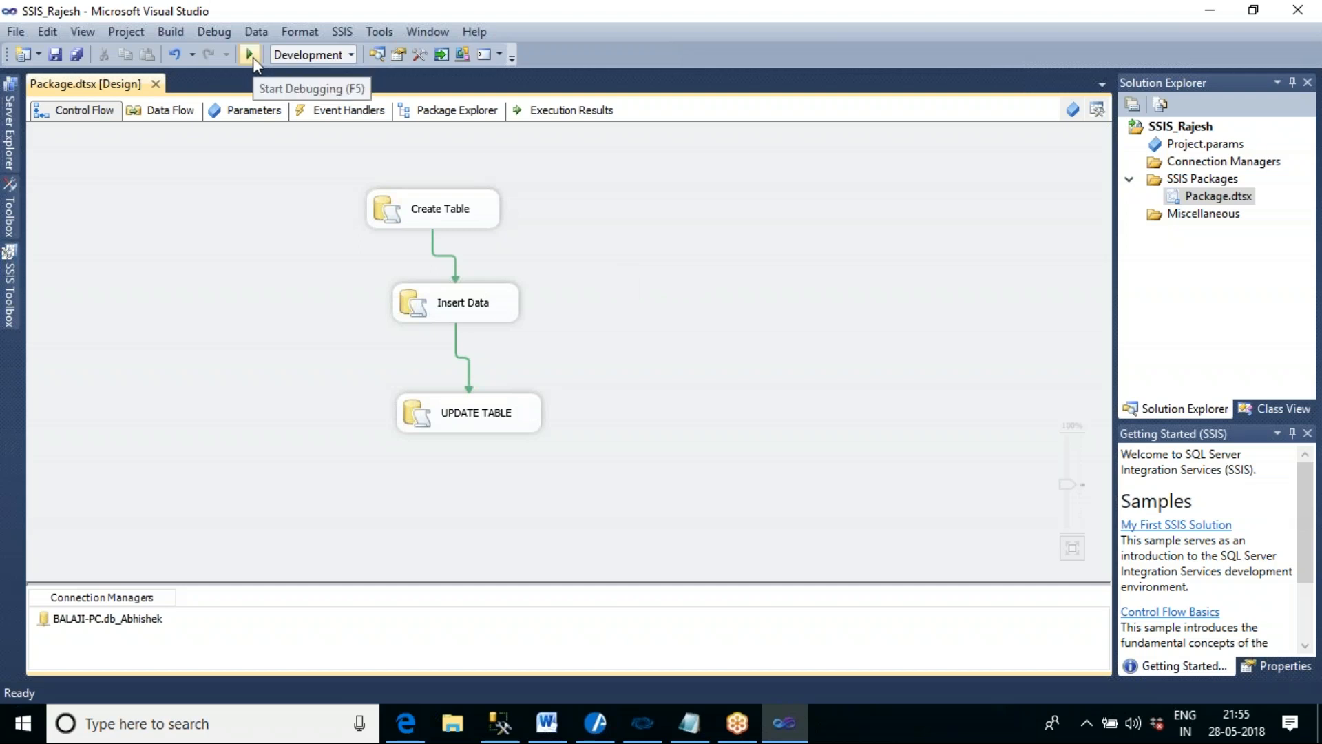
- Align the Insert Data and UPDATE TABLE tasks vertically beneath Create Table and execute the package again
left_click_drag(438, 301, 412, 292)
left_click_drag(508, 410, 466, 394)
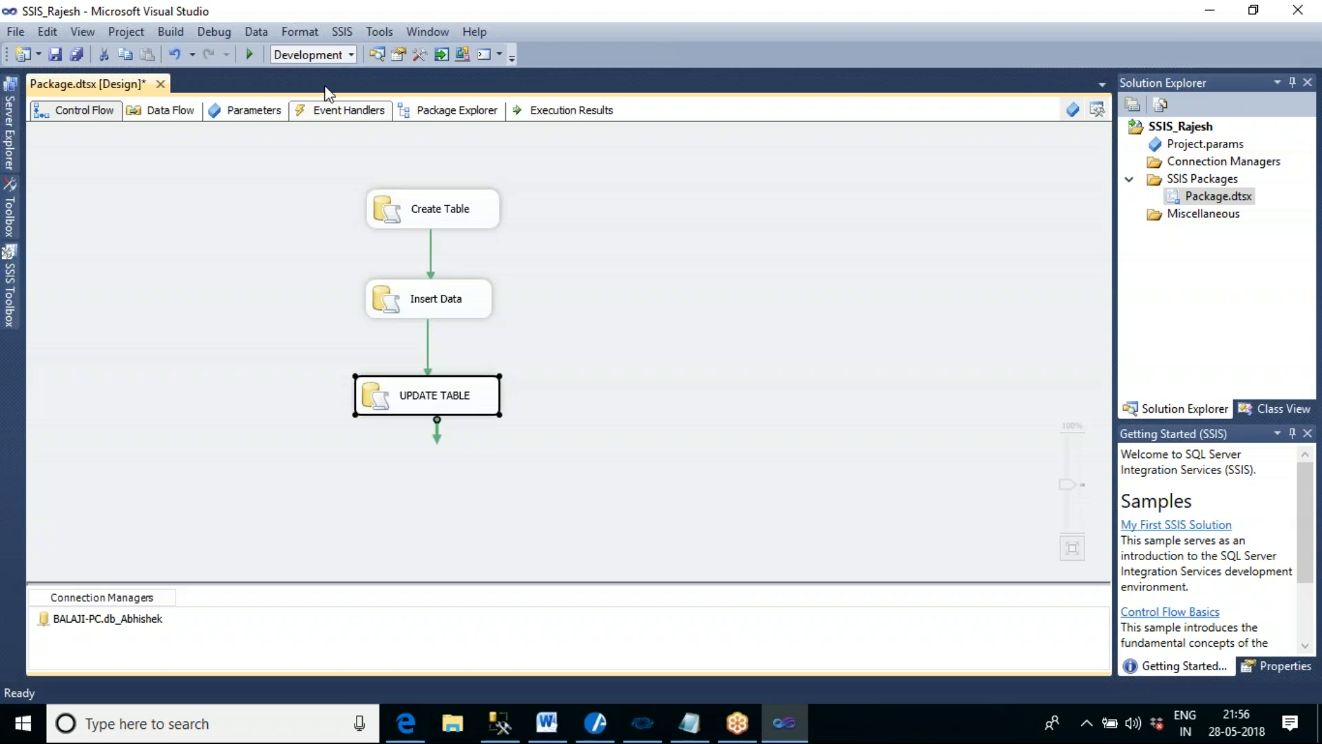
left_click(250, 48)
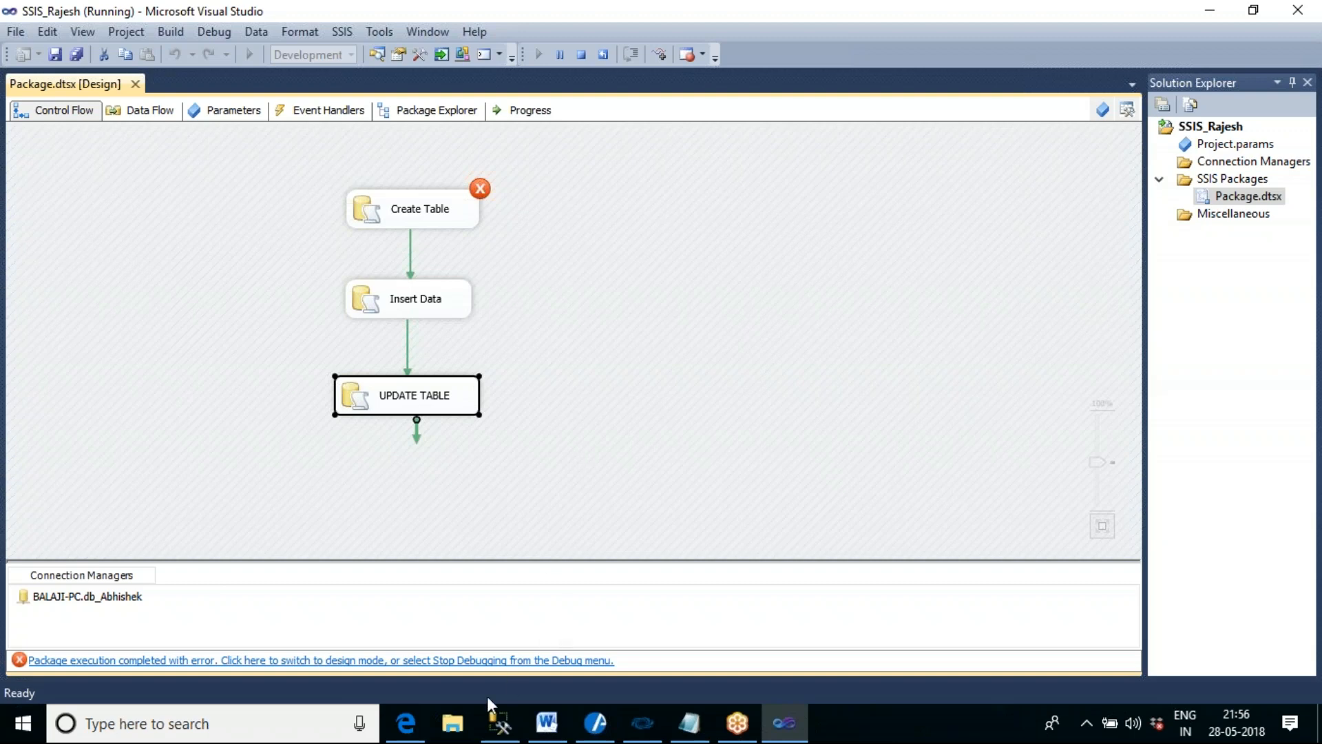
- Switch to SQL Server Management Studio, change the query to drop table TBL_EMP_DATA1 and run it
left_click(500, 723)
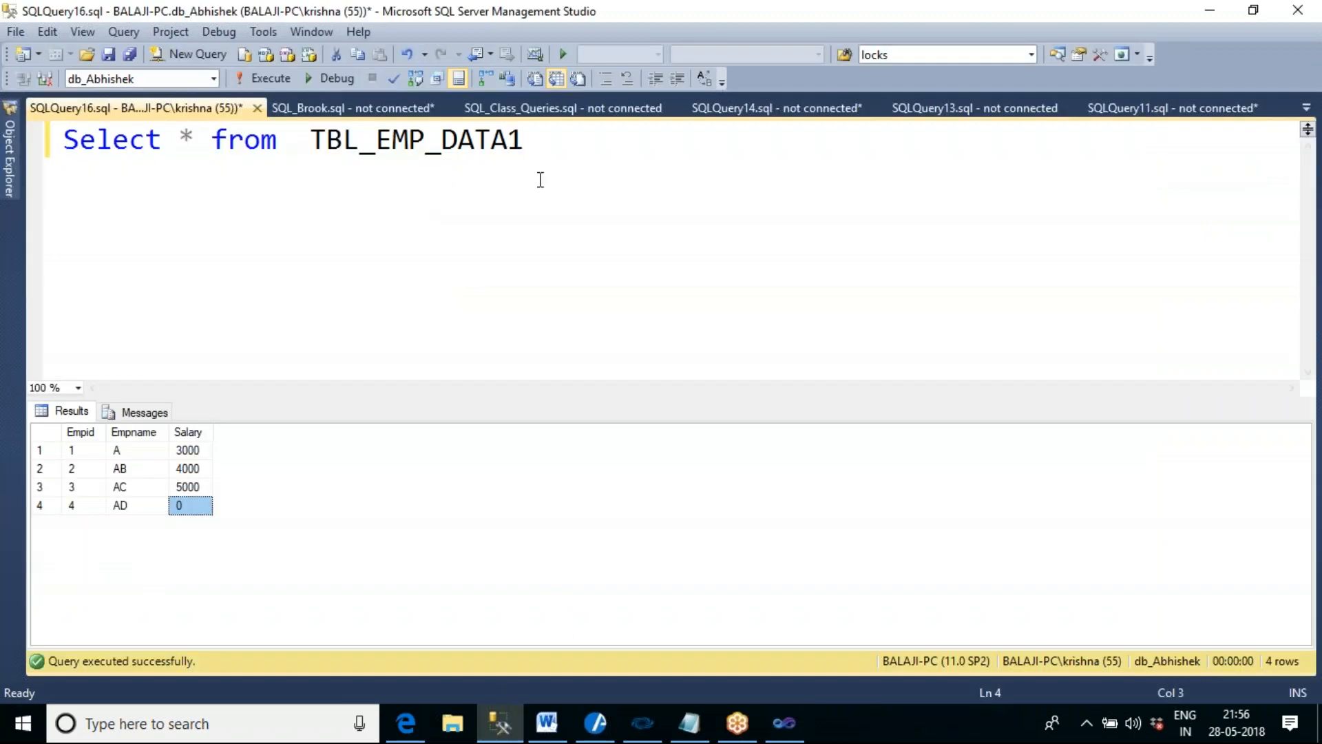
left_click(553, 139)
left_click_drag(317, 143, 61, 140)
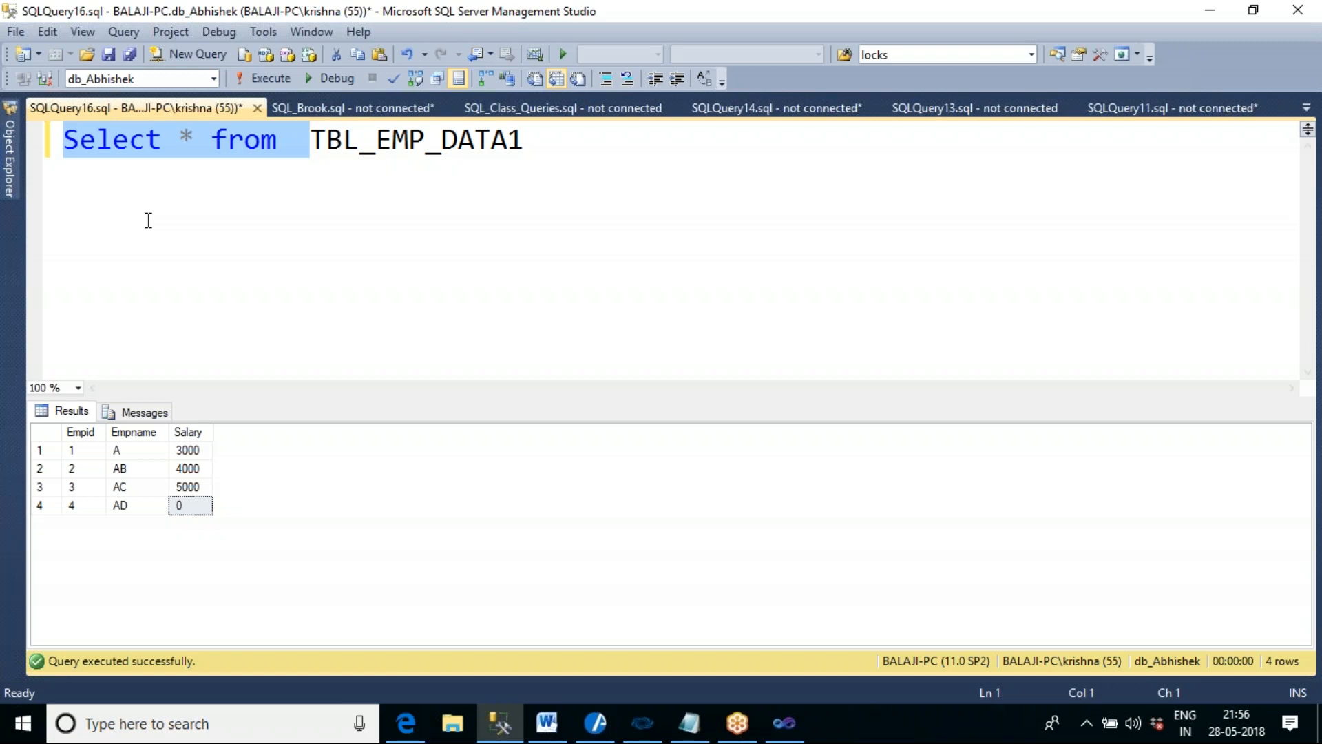
type("drop table")
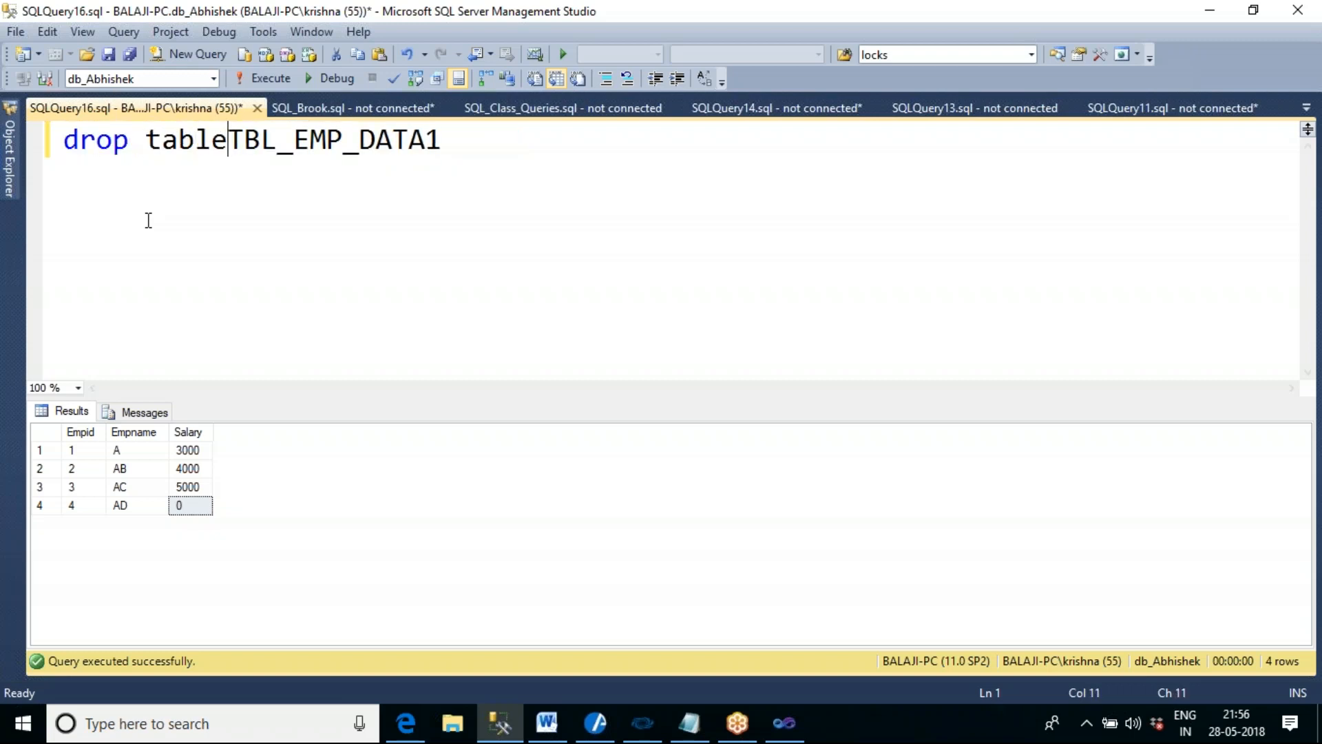
key("F5")
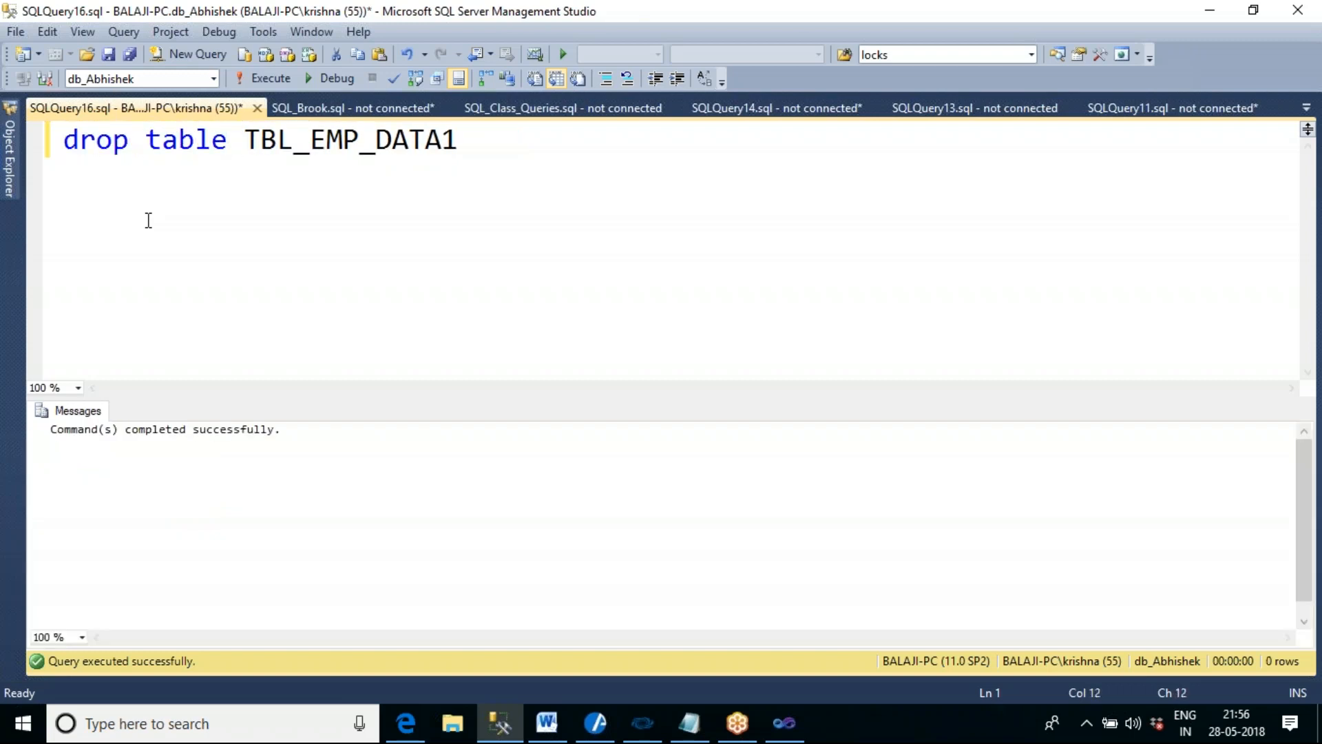
- Return to Visual Studio, stop the current debugging session, execute the package again and stop debugging after it completes
left_click(784, 723)
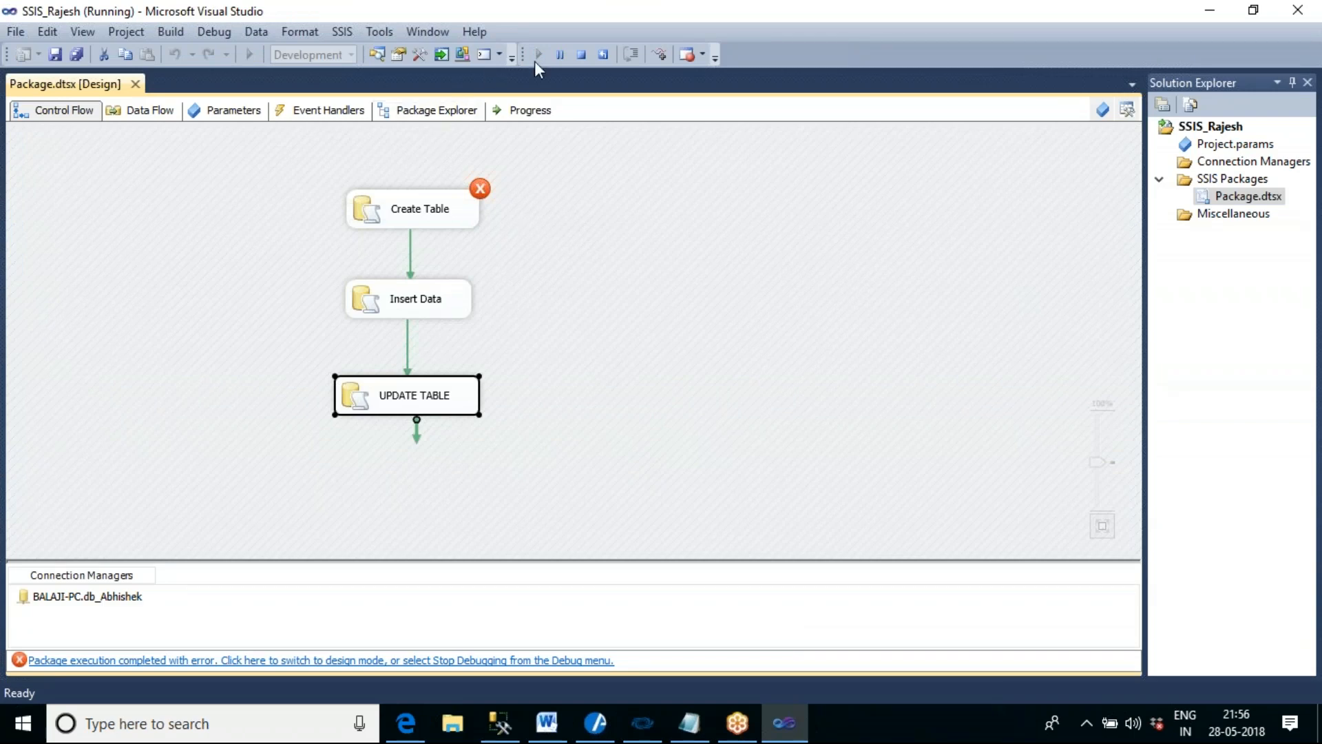
left_click(581, 55)
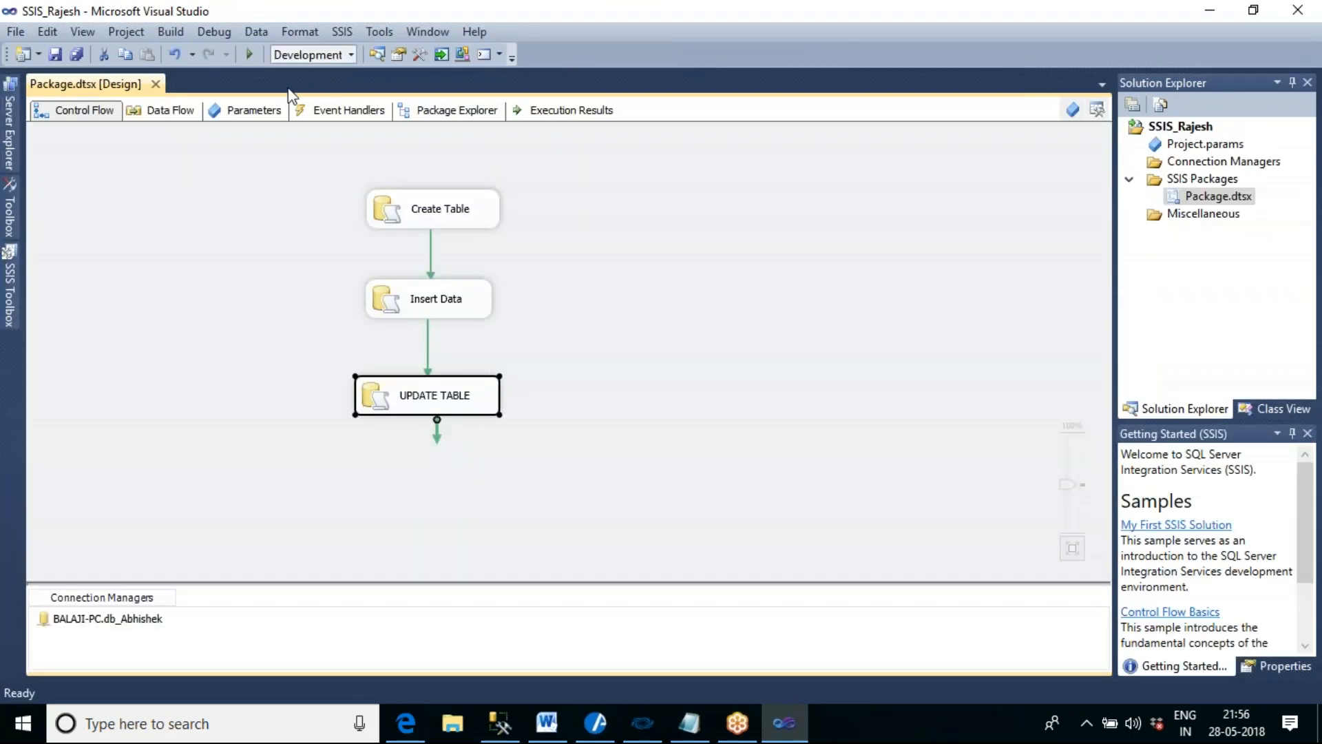
left_click(250, 55)
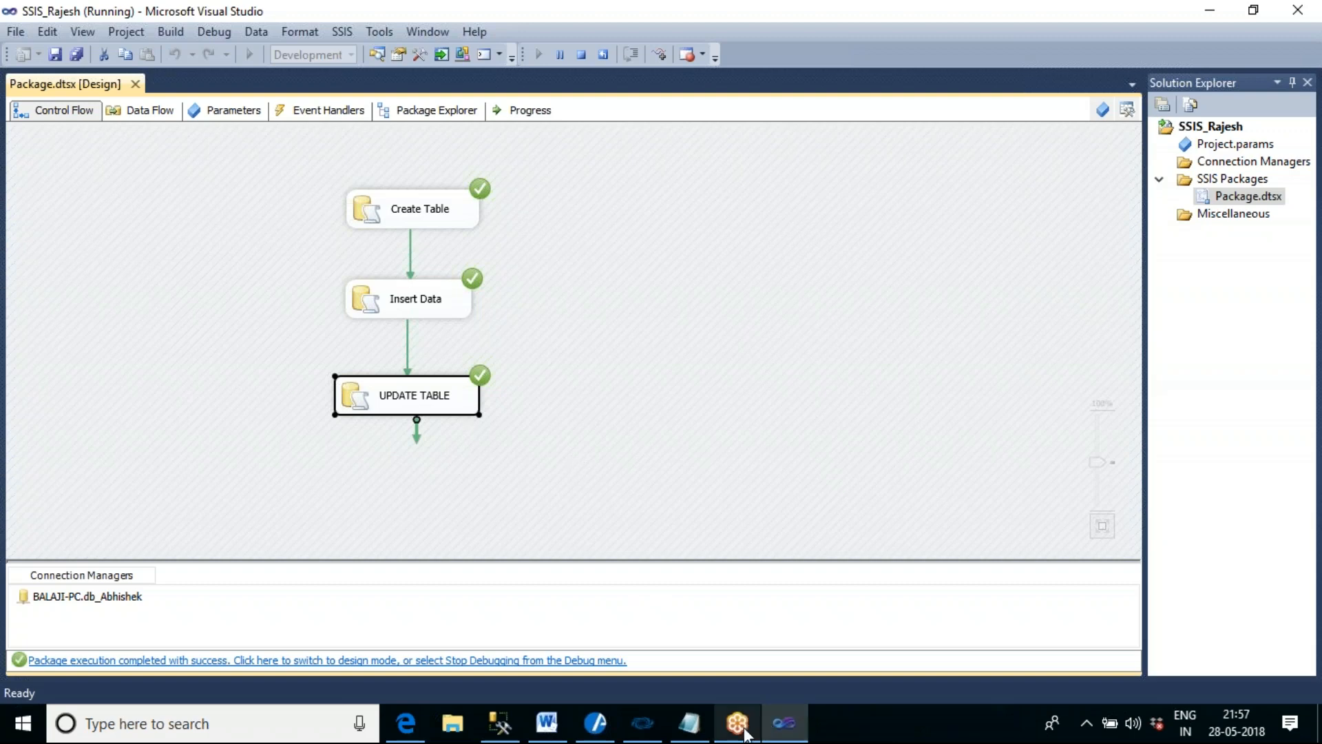
left_click(501, 723)
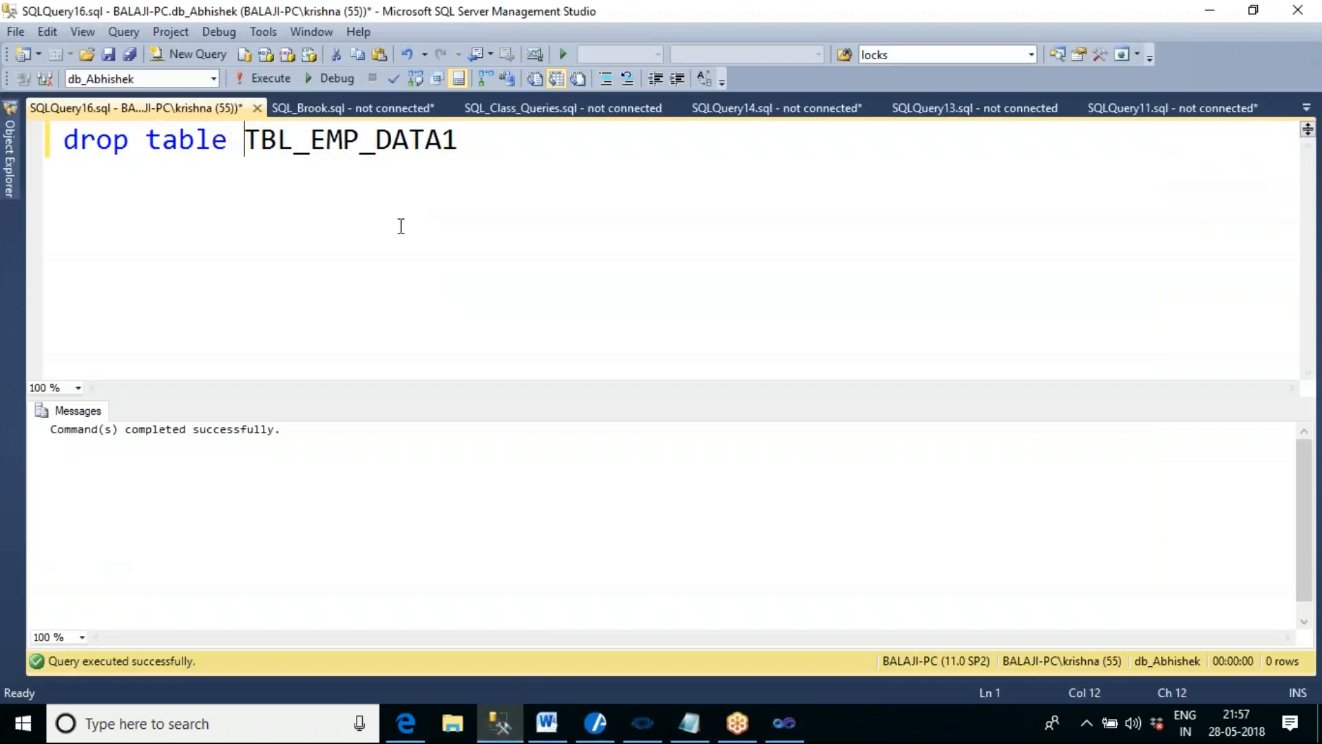
left_click(784, 723)
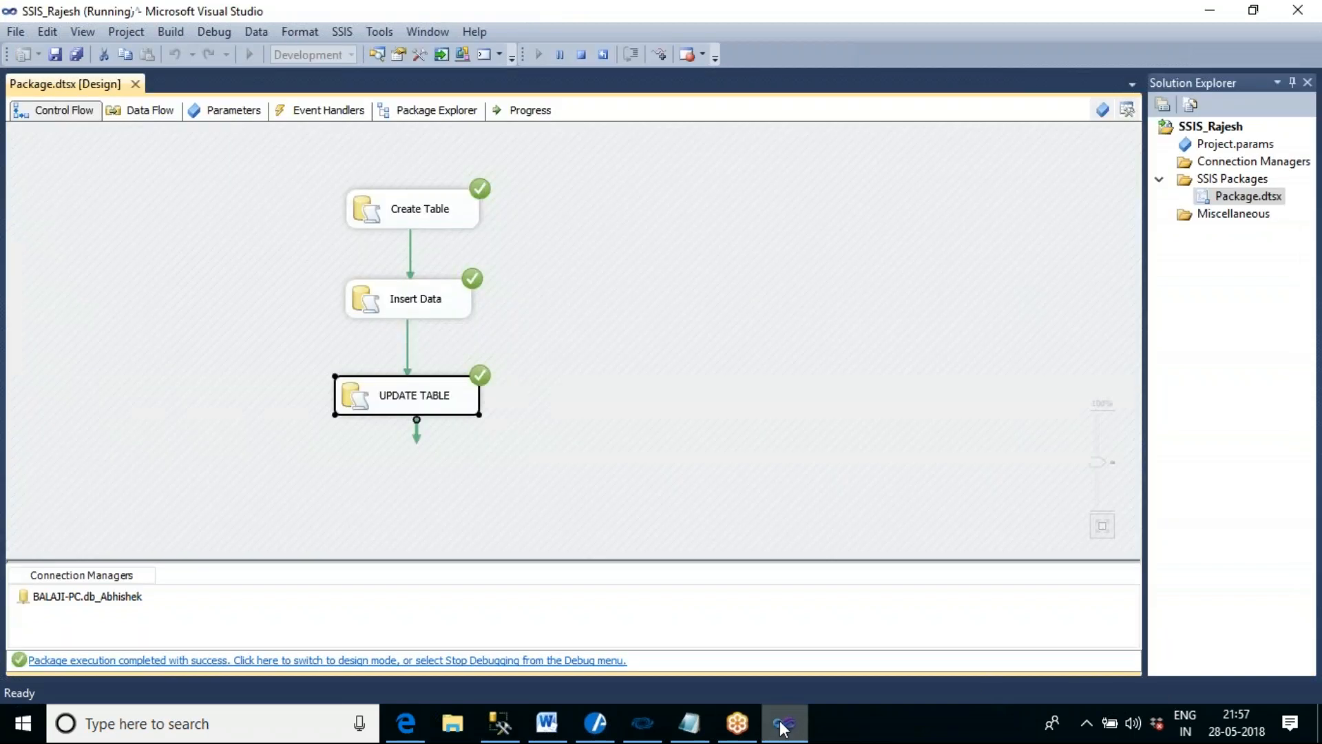
left_click(581, 55)
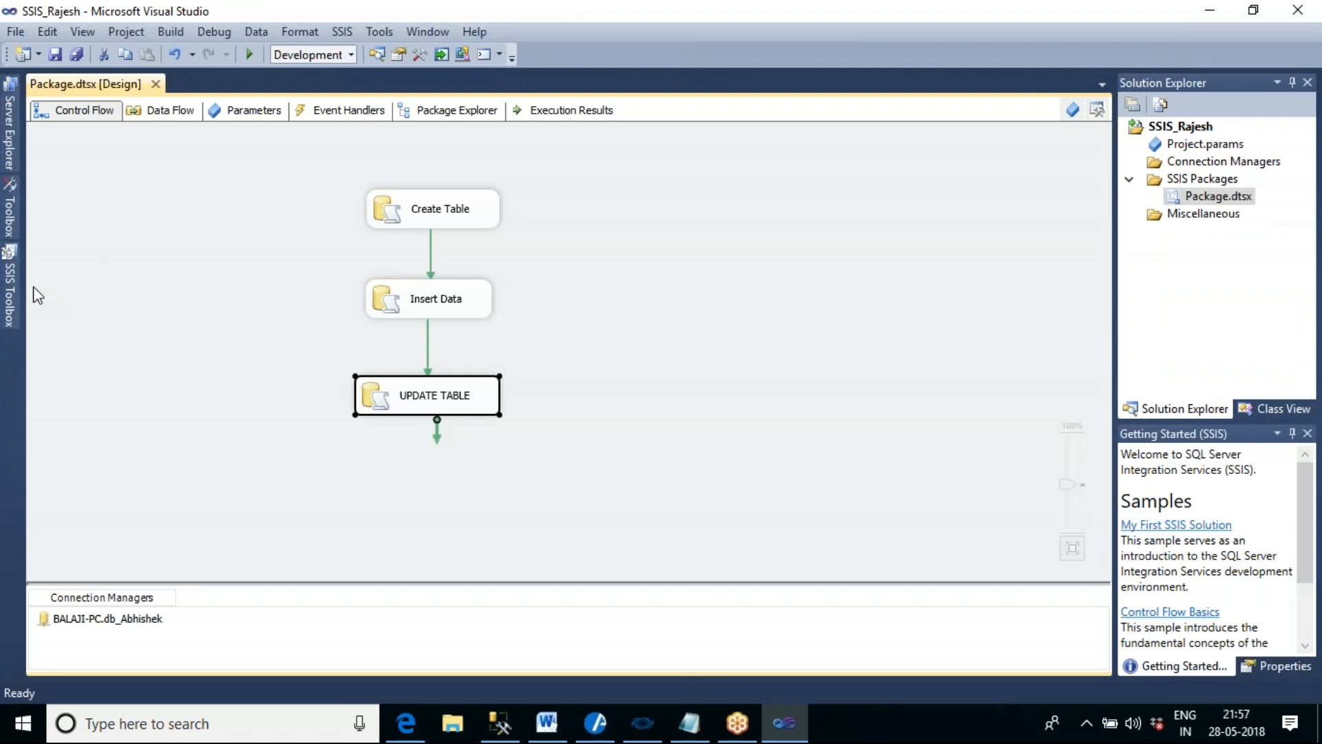
- Add an Execute SQL Task to the control flow beside the existing tasks and name it Drop Table
mouse_move(9, 287)
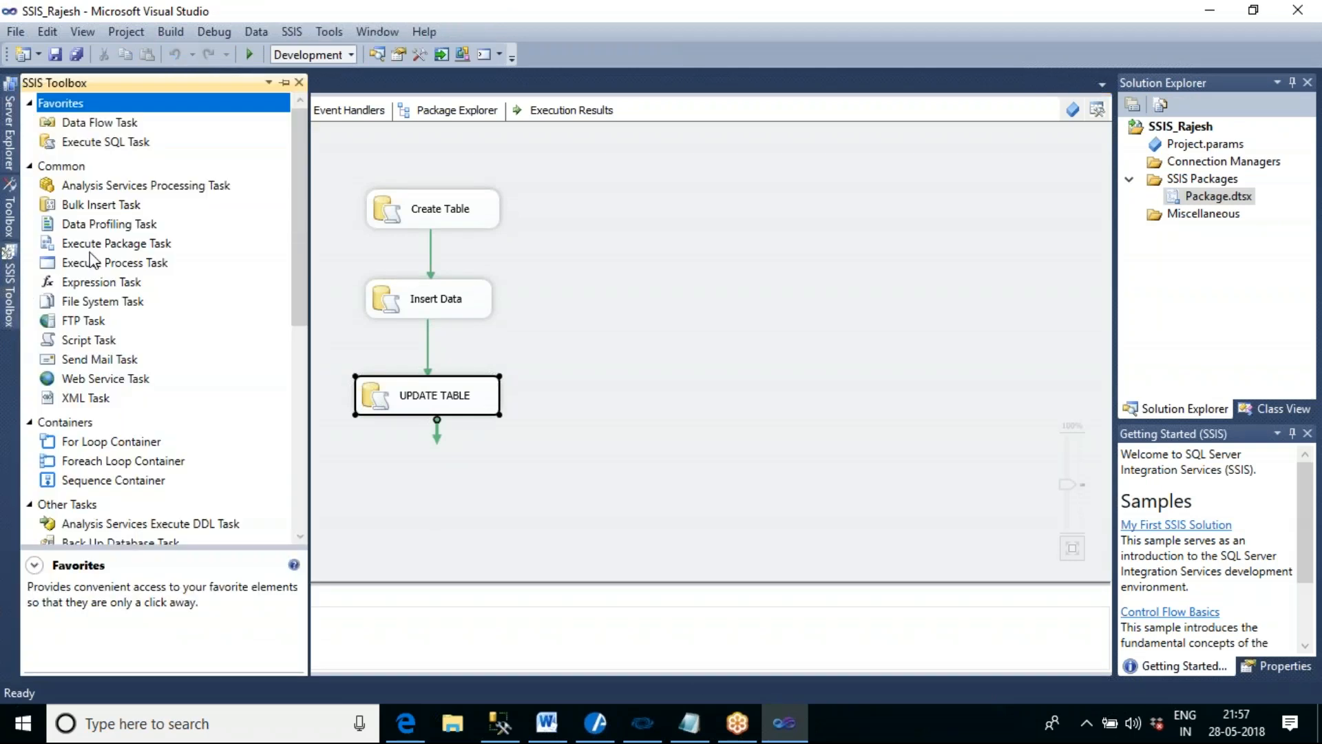
left_click_drag(122, 140, 599, 238)
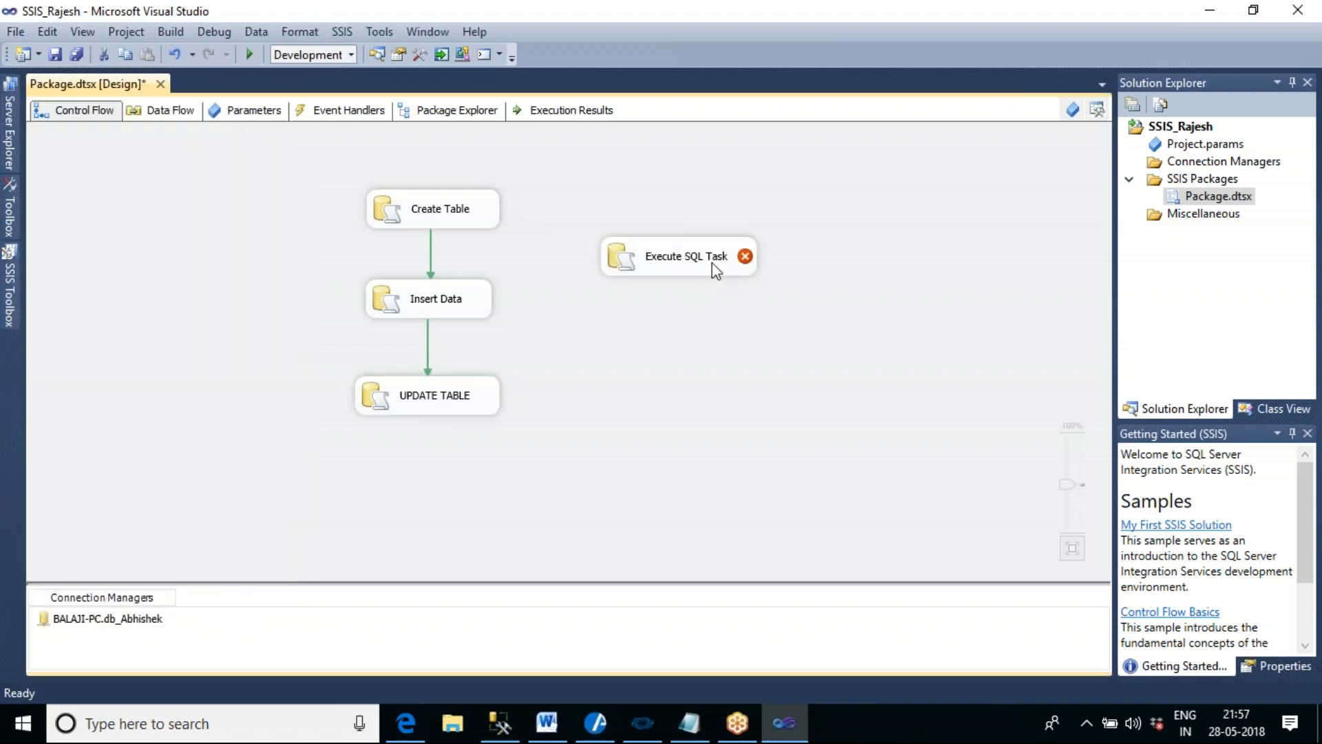
double_click(712, 267)
left_click(854, 191)
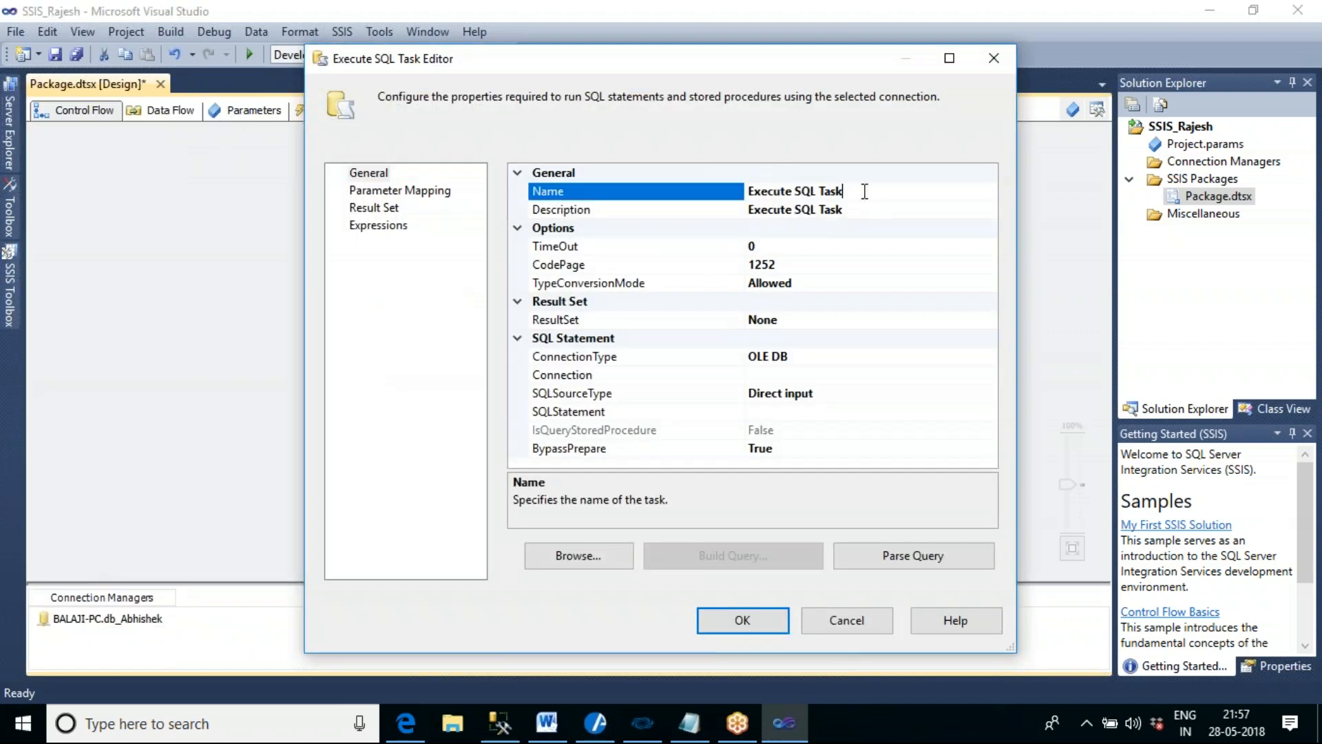
left_click_drag(857, 191, 735, 191)
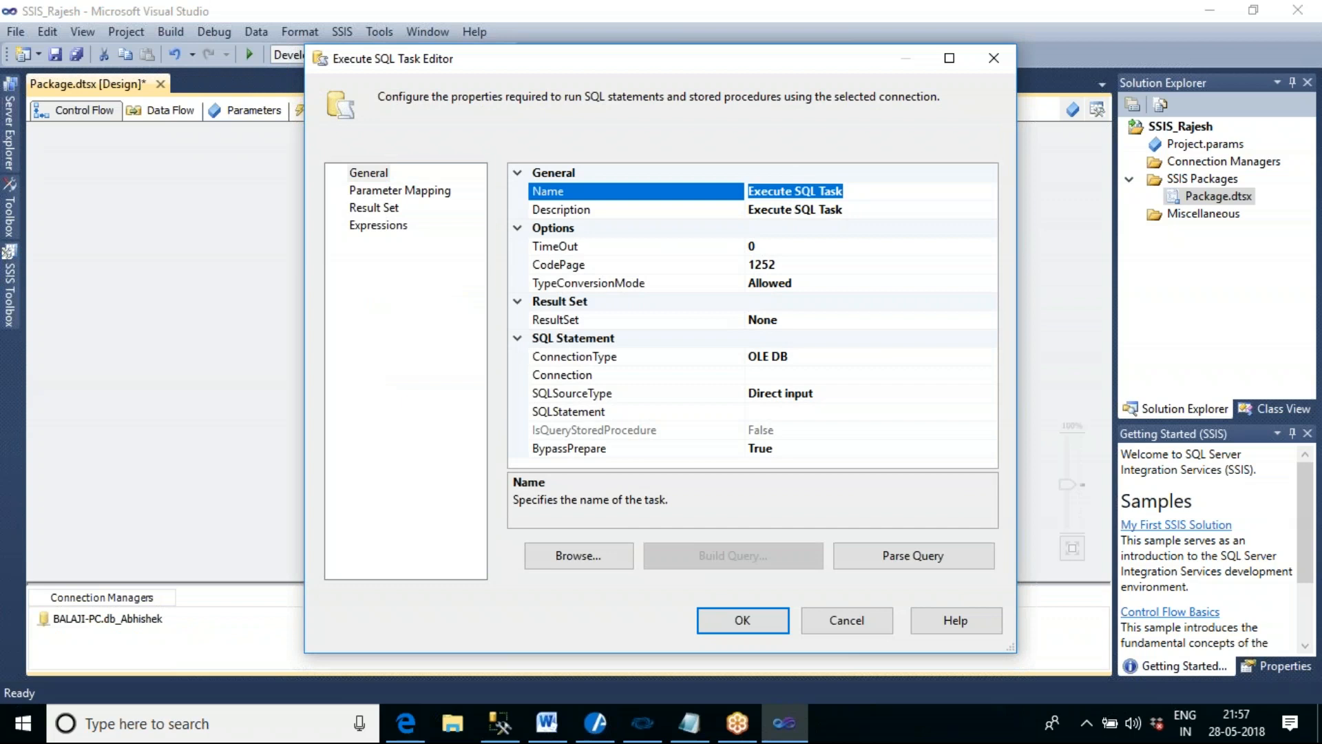
type("Dro")
key("BackSpace")
type("op Table")
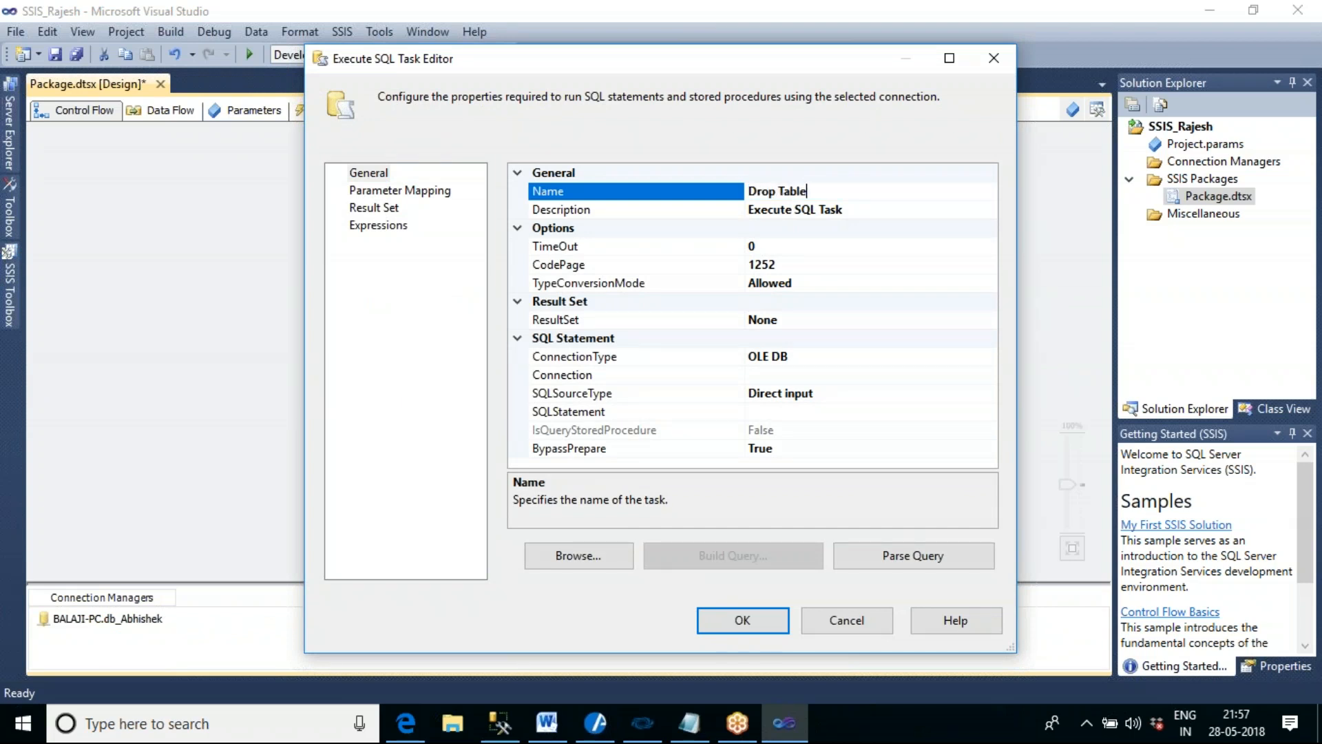
- Assign the existing database connection to the Drop Table task, set its SQL statement to drop table tbl_emp_data1, and save the task
left_click(794, 374)
left_click(988, 376)
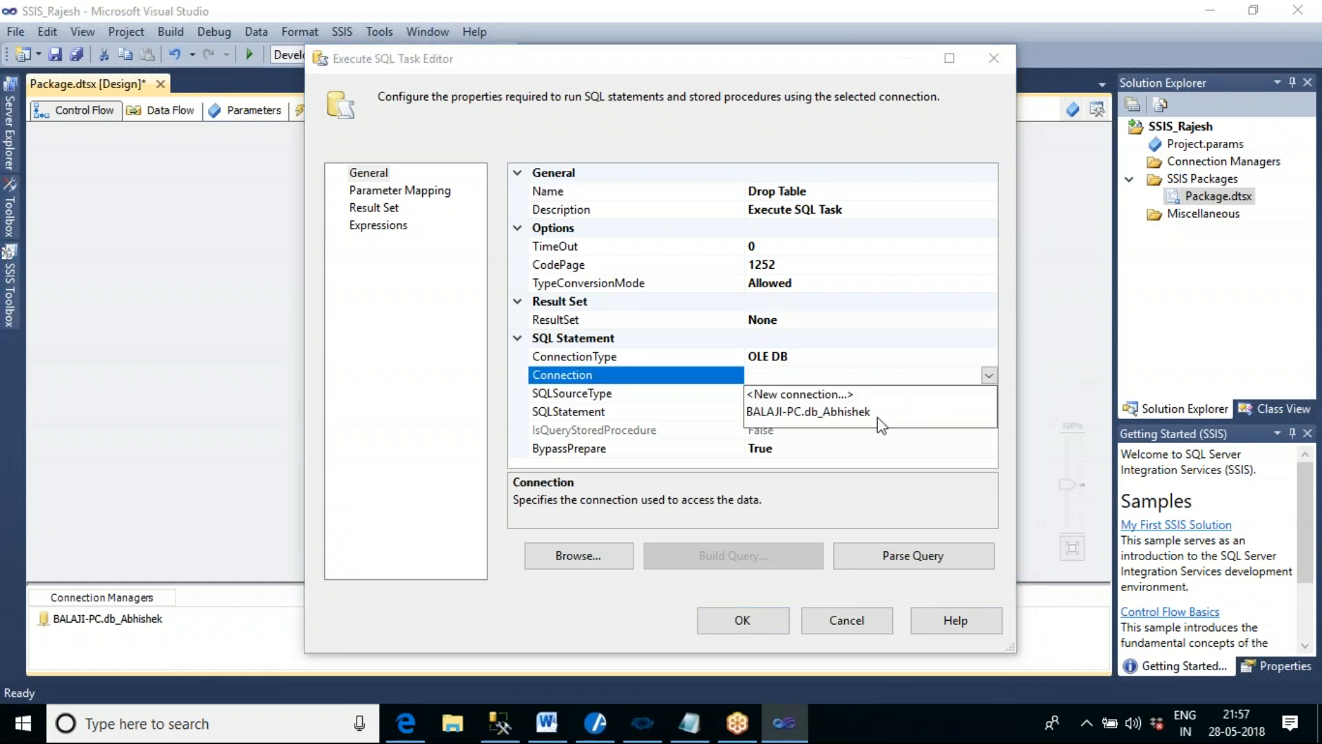
left_click(859, 413)
left_click(809, 413)
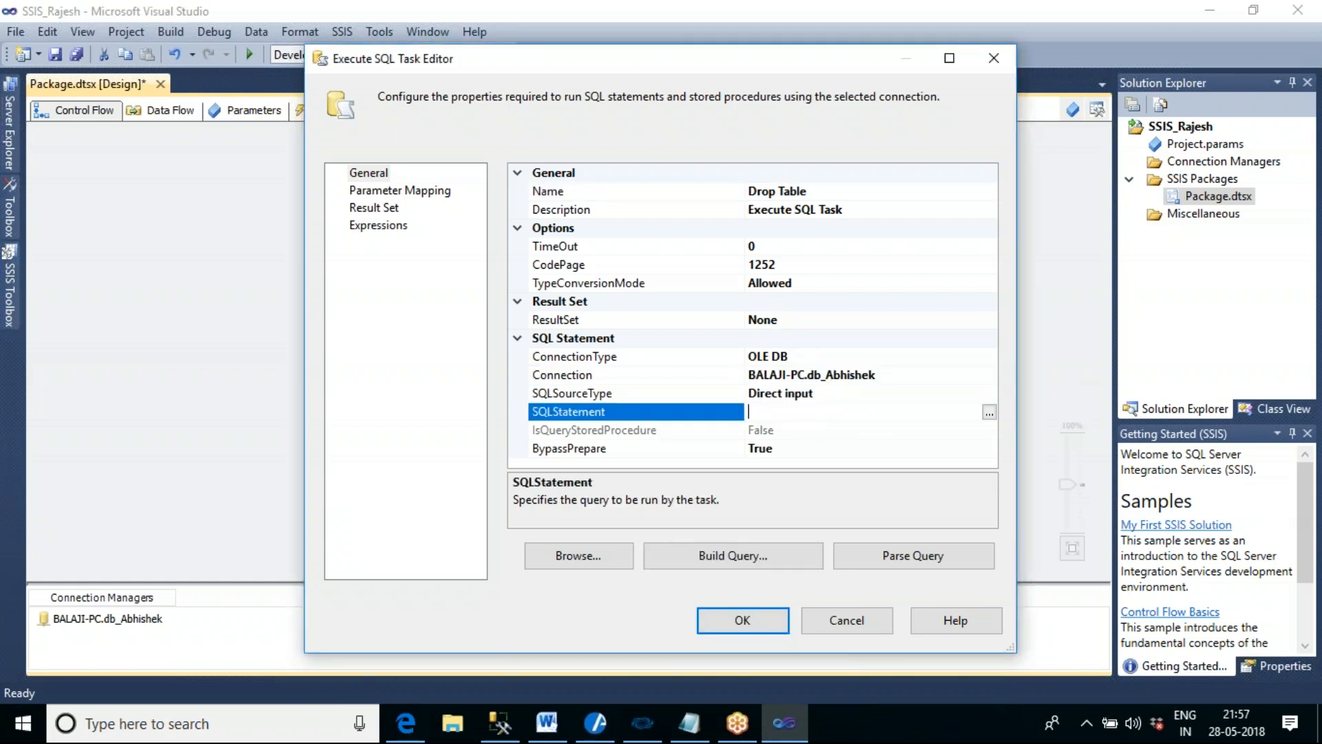
type("drop table tbl_emp_d")
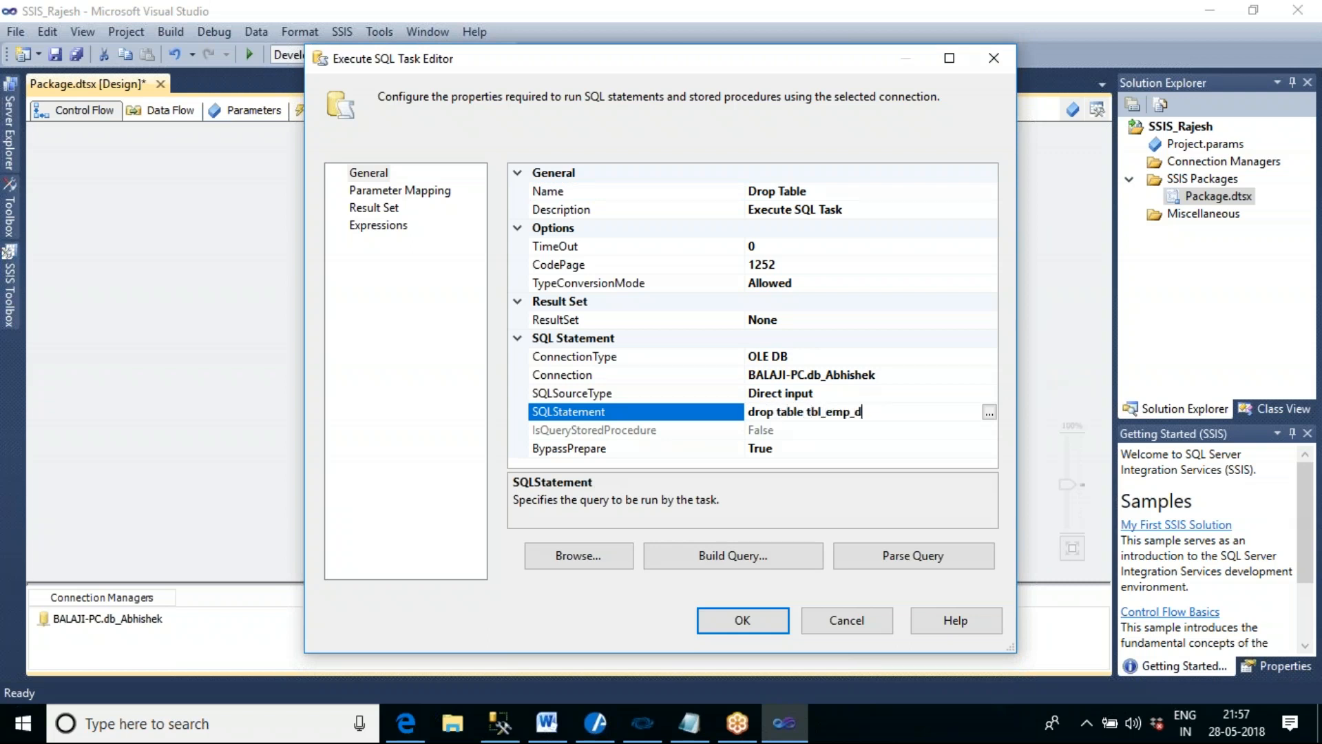
type("ata1")
left_click(776, 618)
left_click(816, 352)
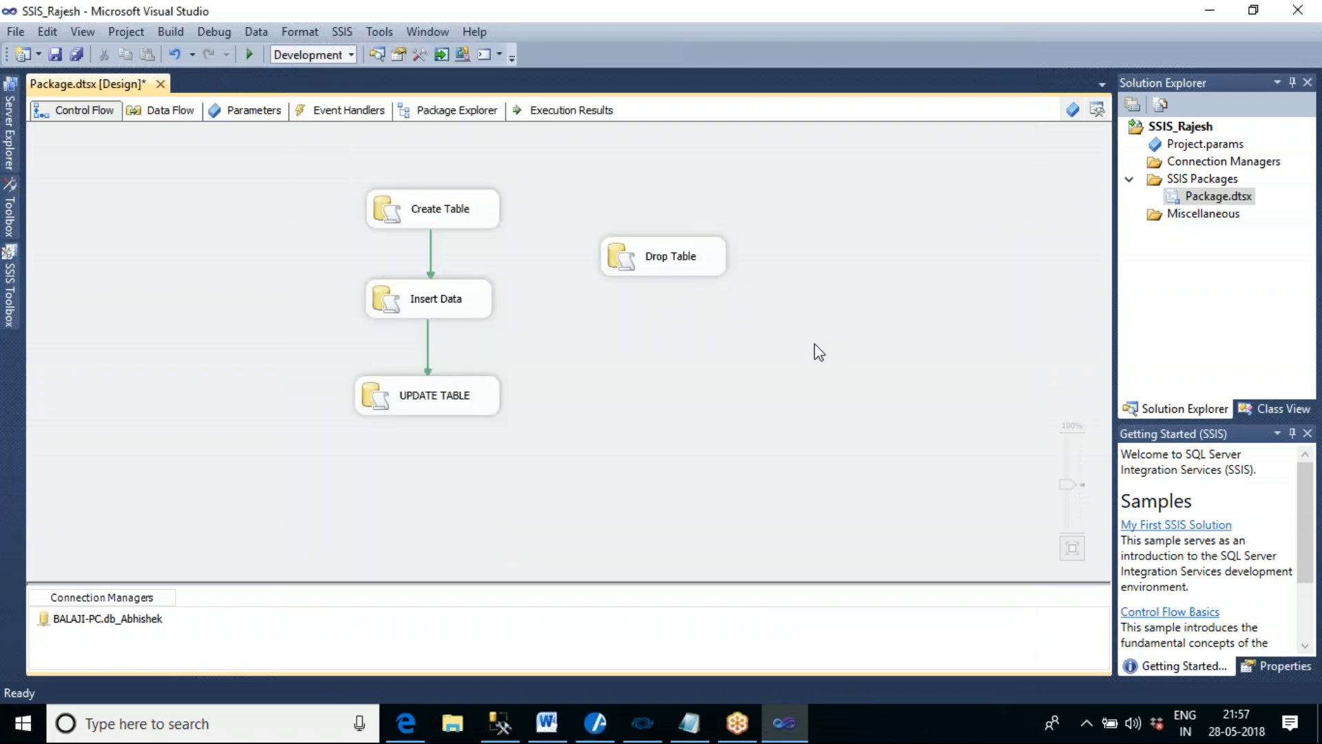
- Connect the Create Table task to the Drop Table task with a success precedence constraint
left_click(683, 274)
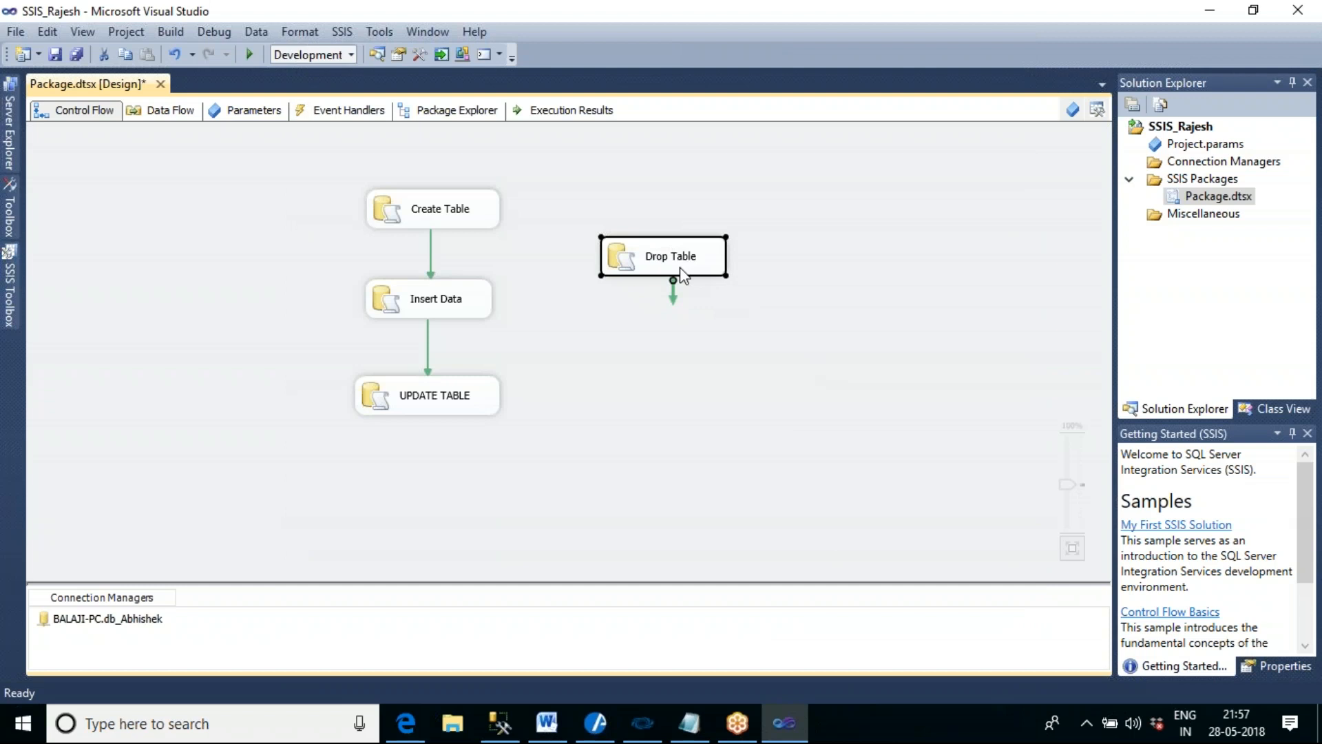
left_click(493, 207)
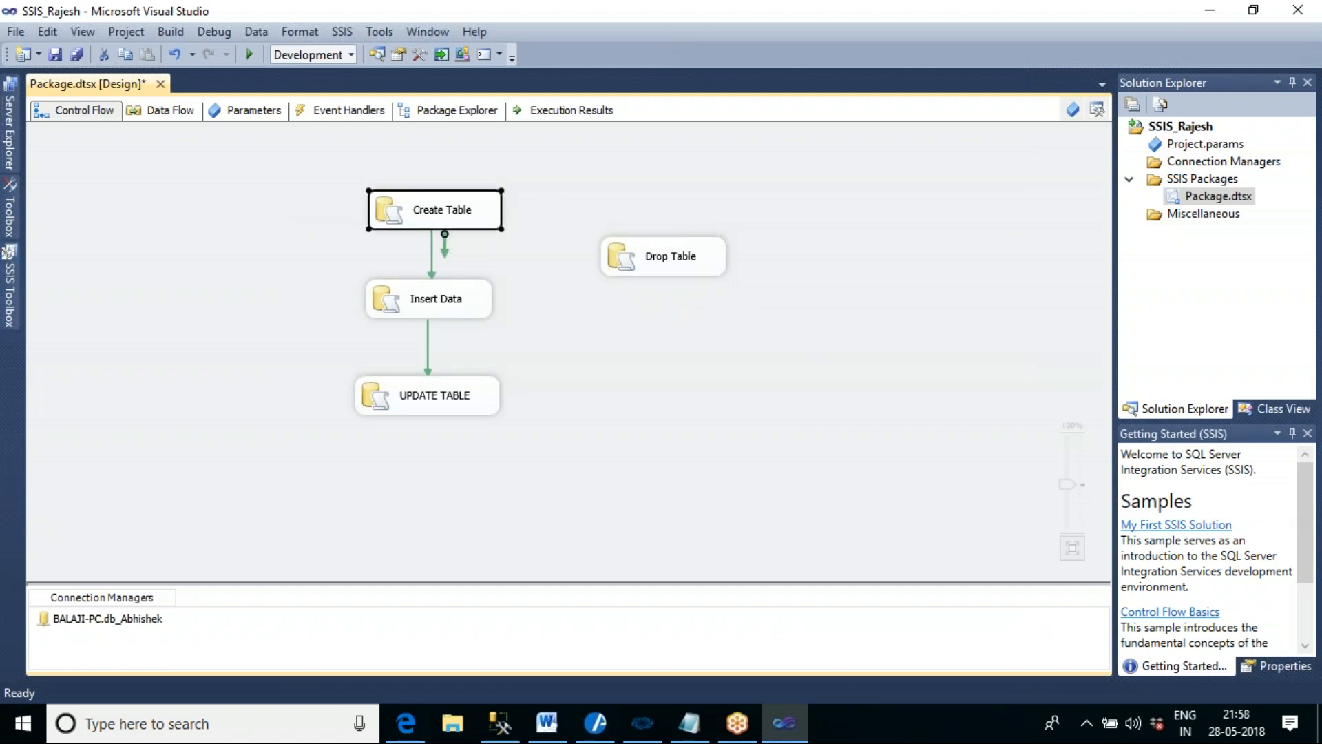
left_click(678, 265)
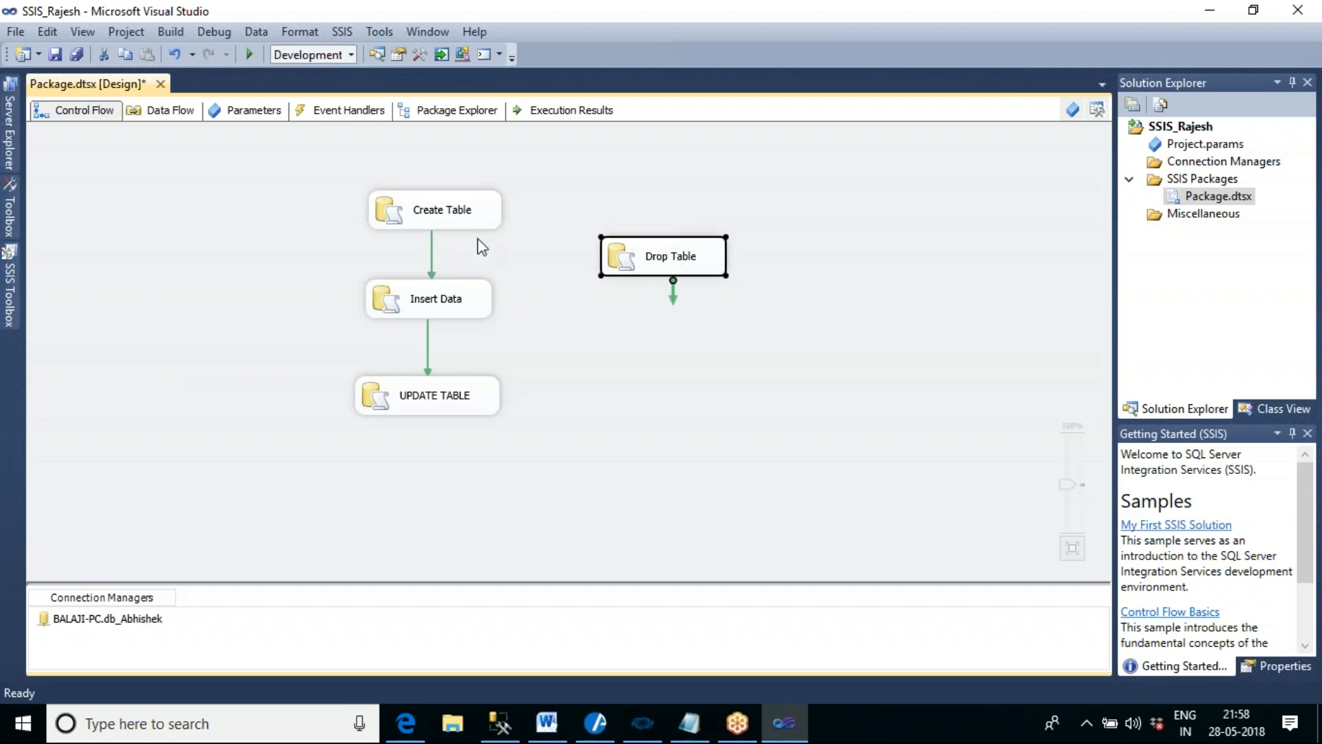
left_click(468, 220)
left_click_drag(445, 254, 628, 260)
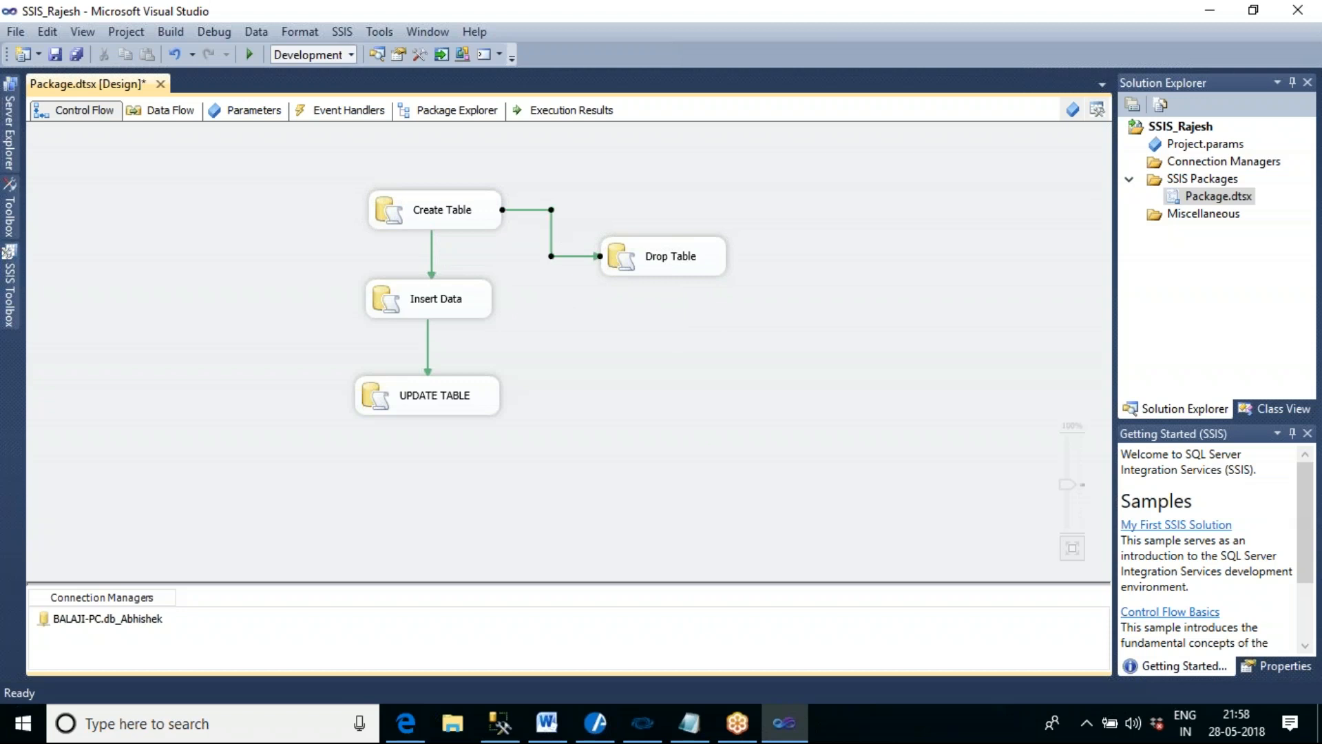
- Change the precedence constraint between the Create Table and Drop Table tasks to the value Failure
double_click(551, 256)
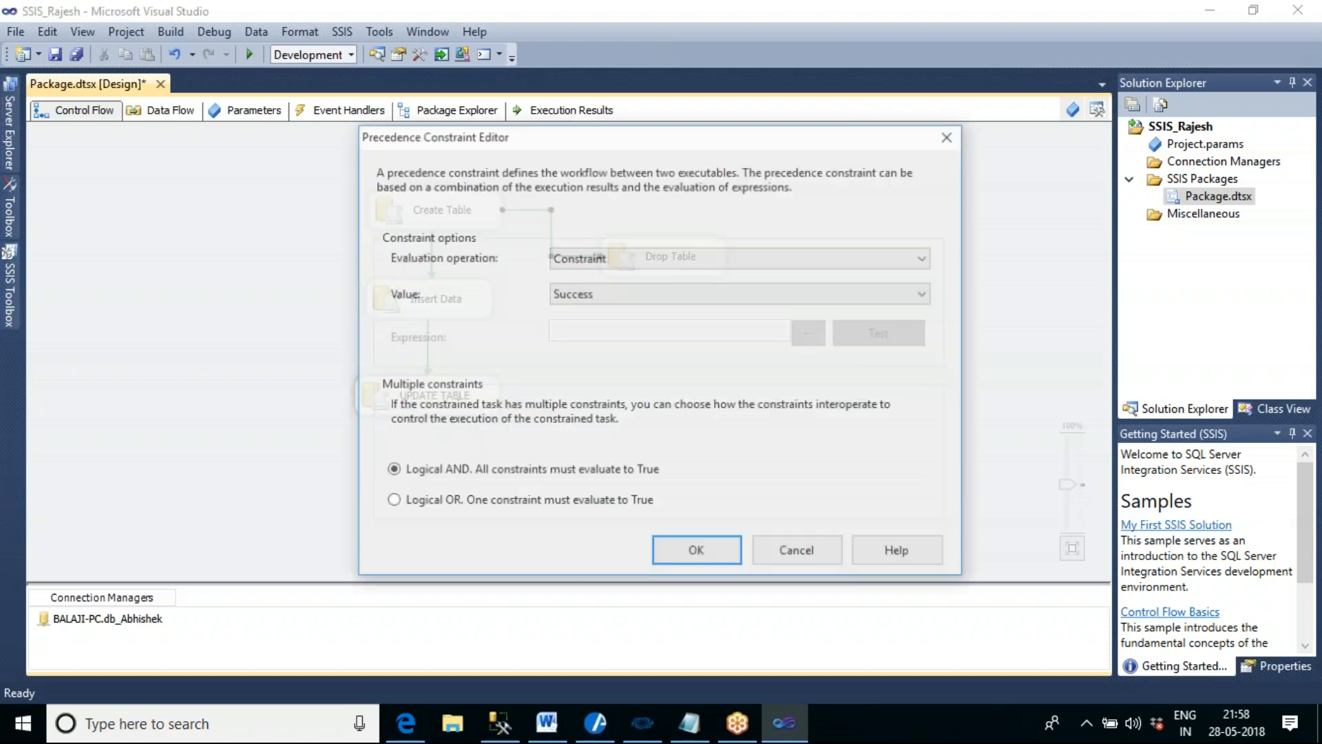
left_click(607, 297)
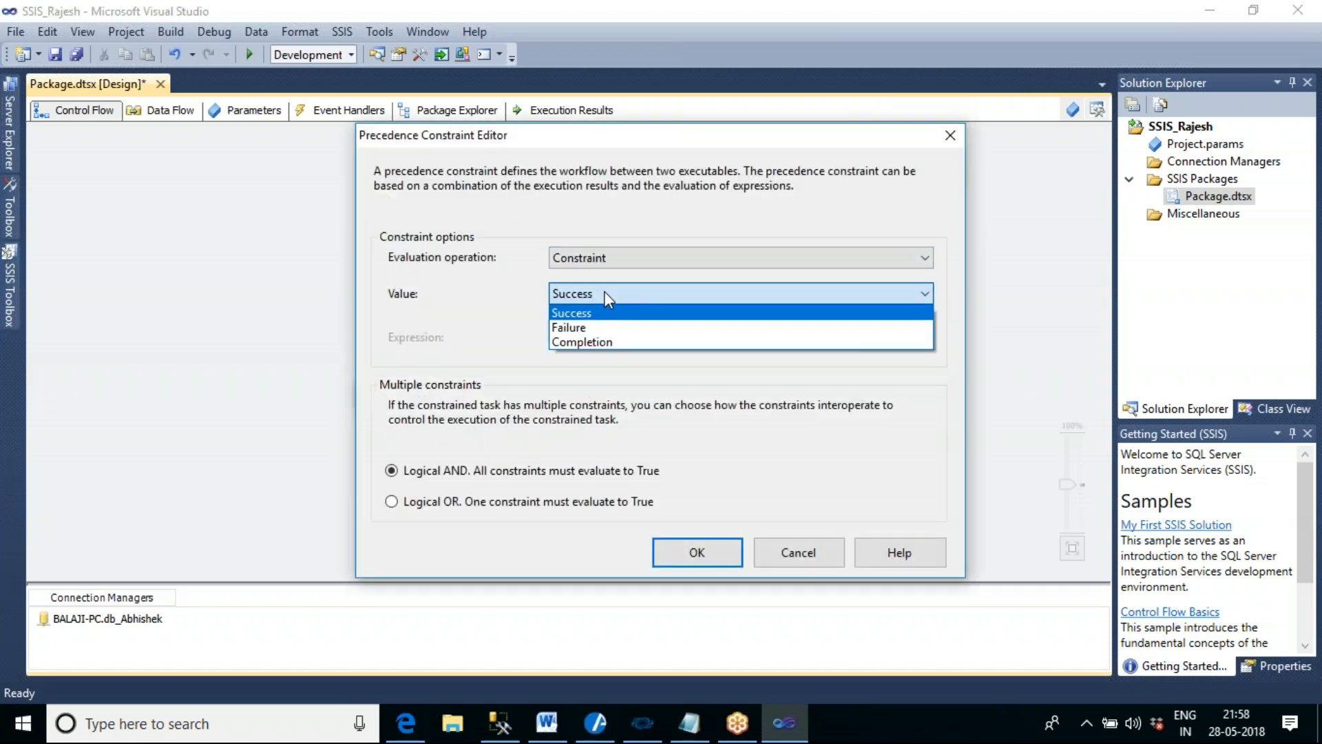
left_click(620, 327)
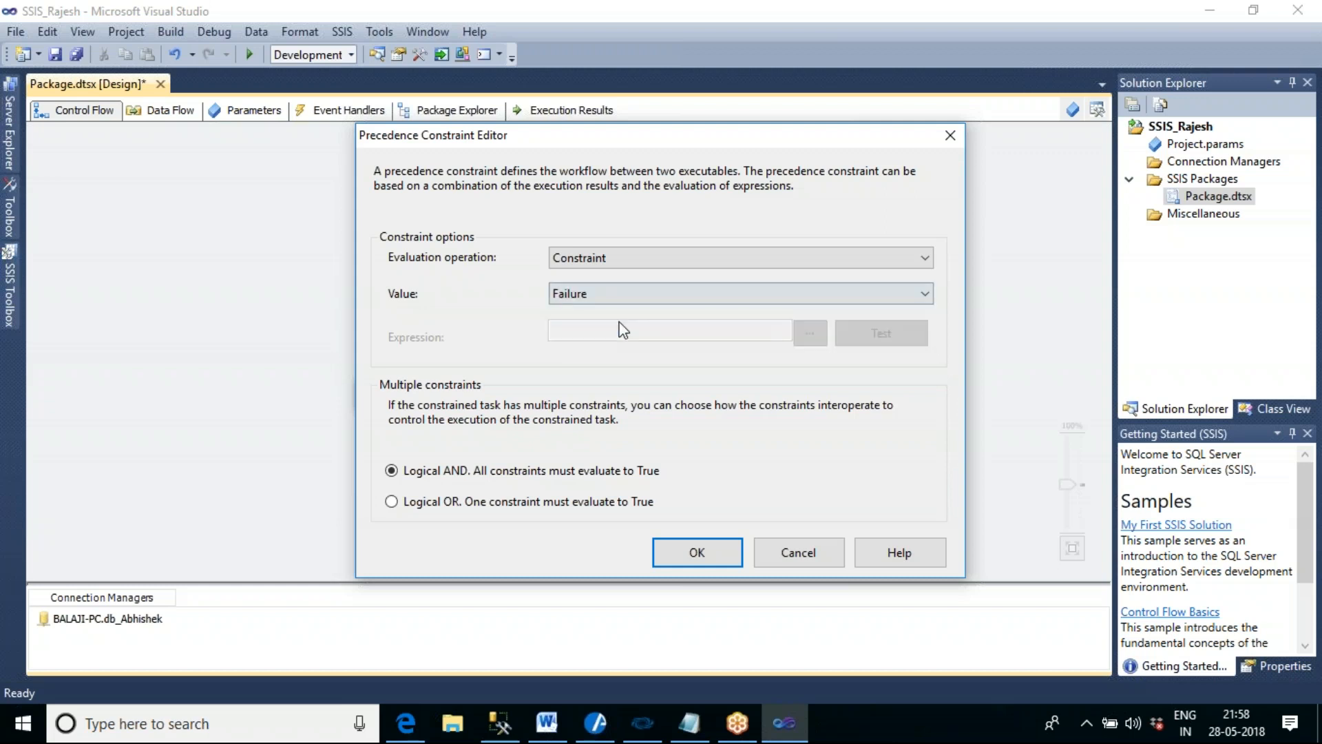
left_click(711, 559)
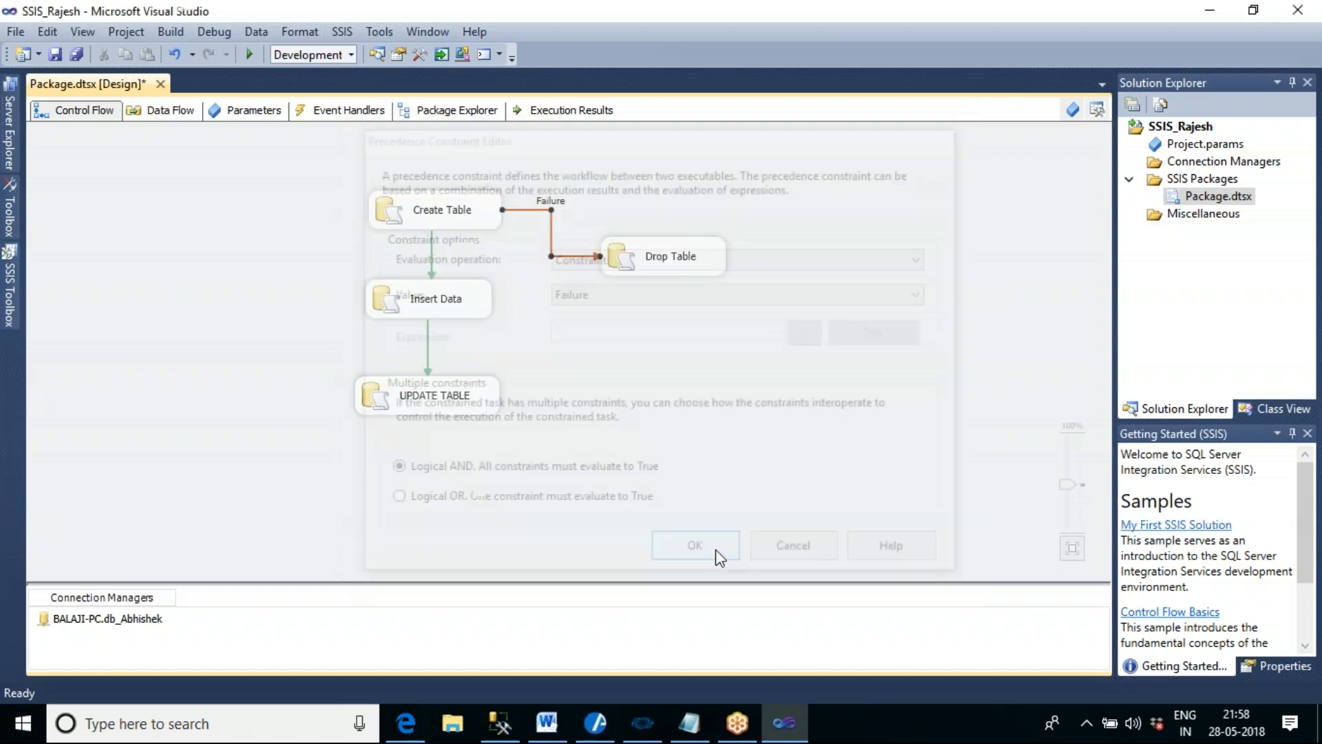
left_click(816, 339)
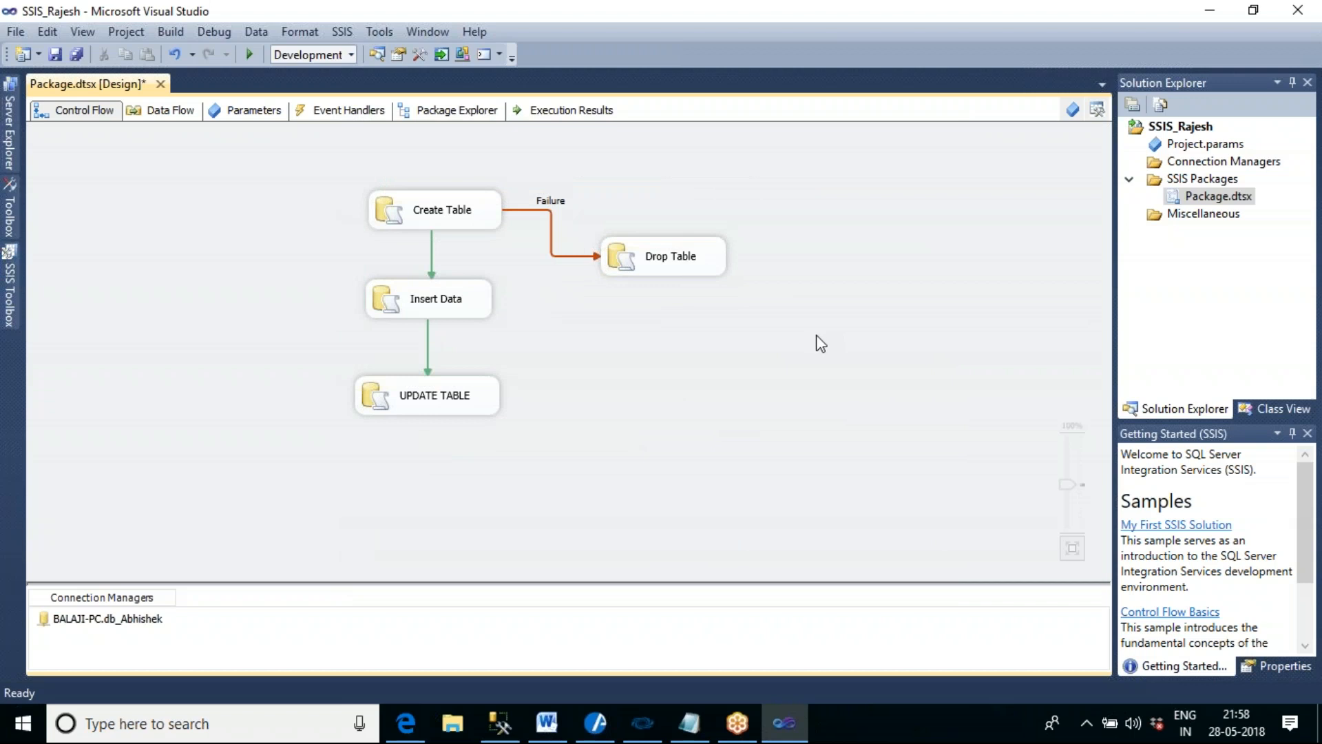
left_click(462, 219)
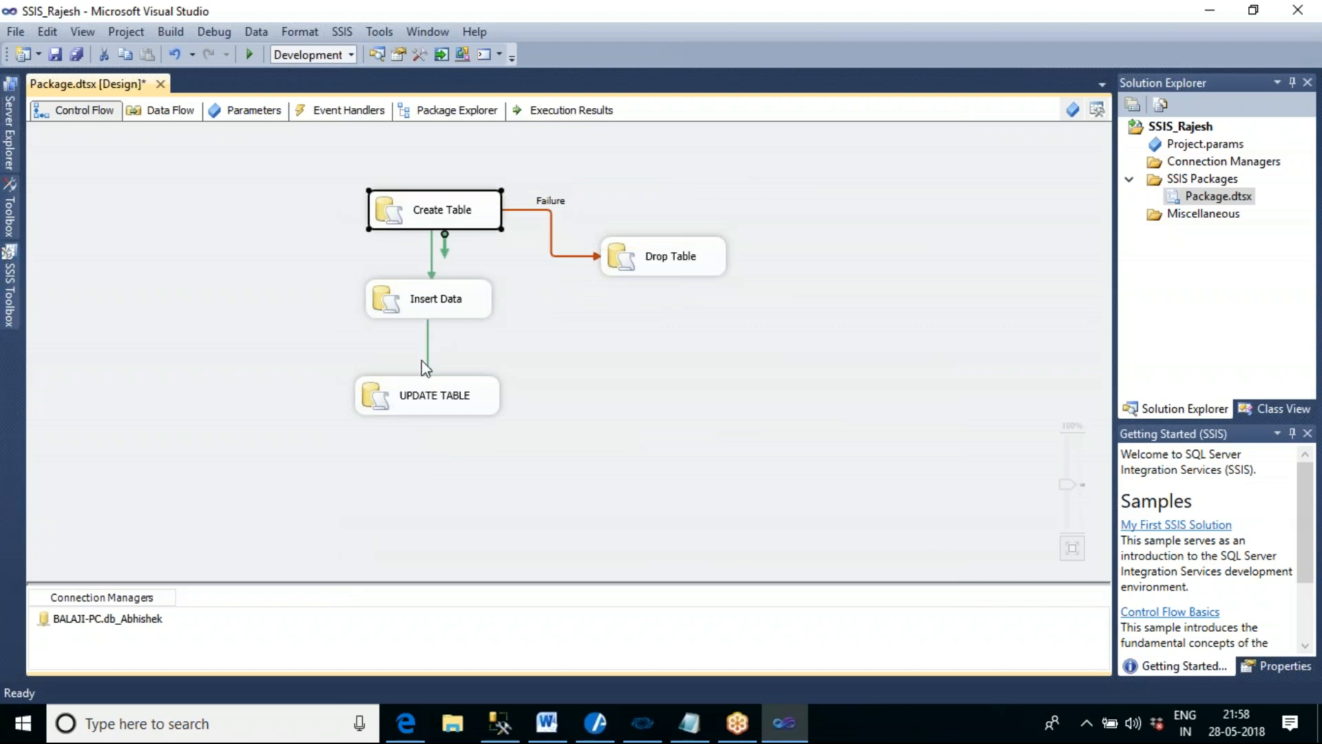
left_click(612, 381)
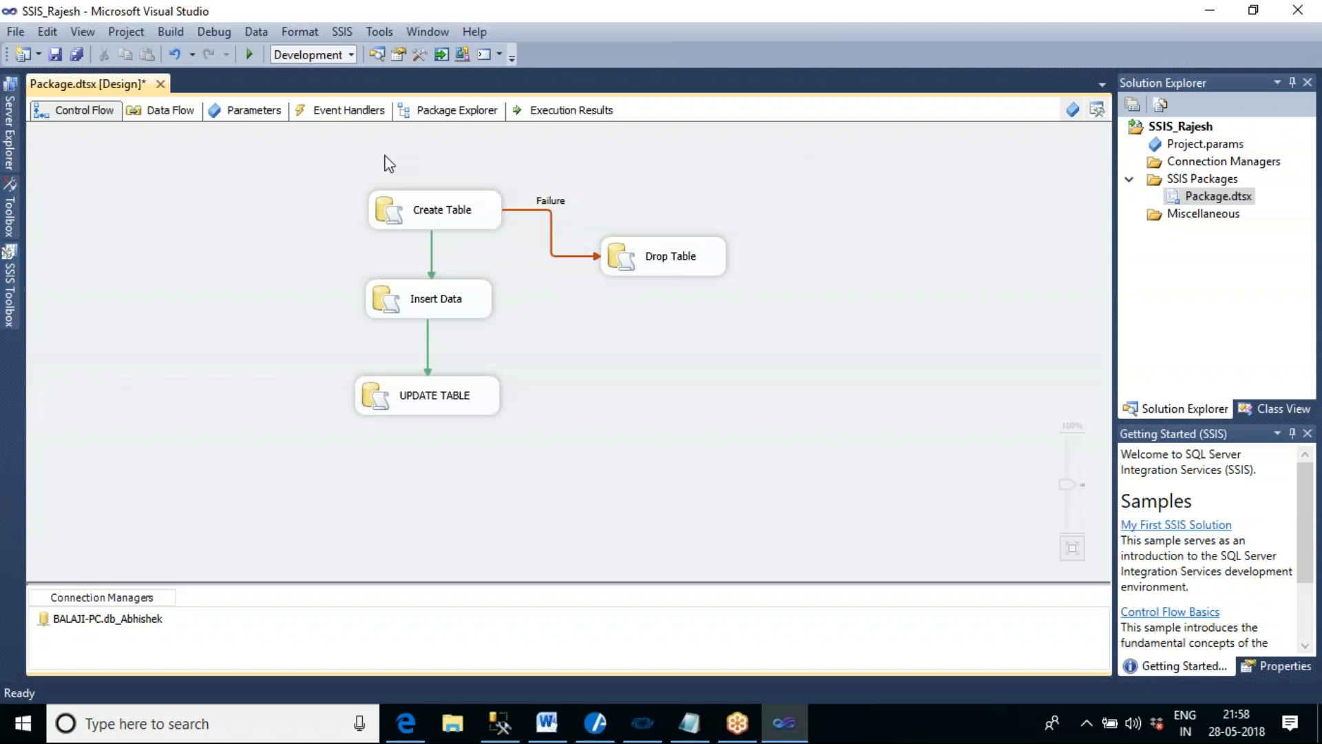
- Execute the package five times in a row, stopping debugging after each run
left_click(250, 54)
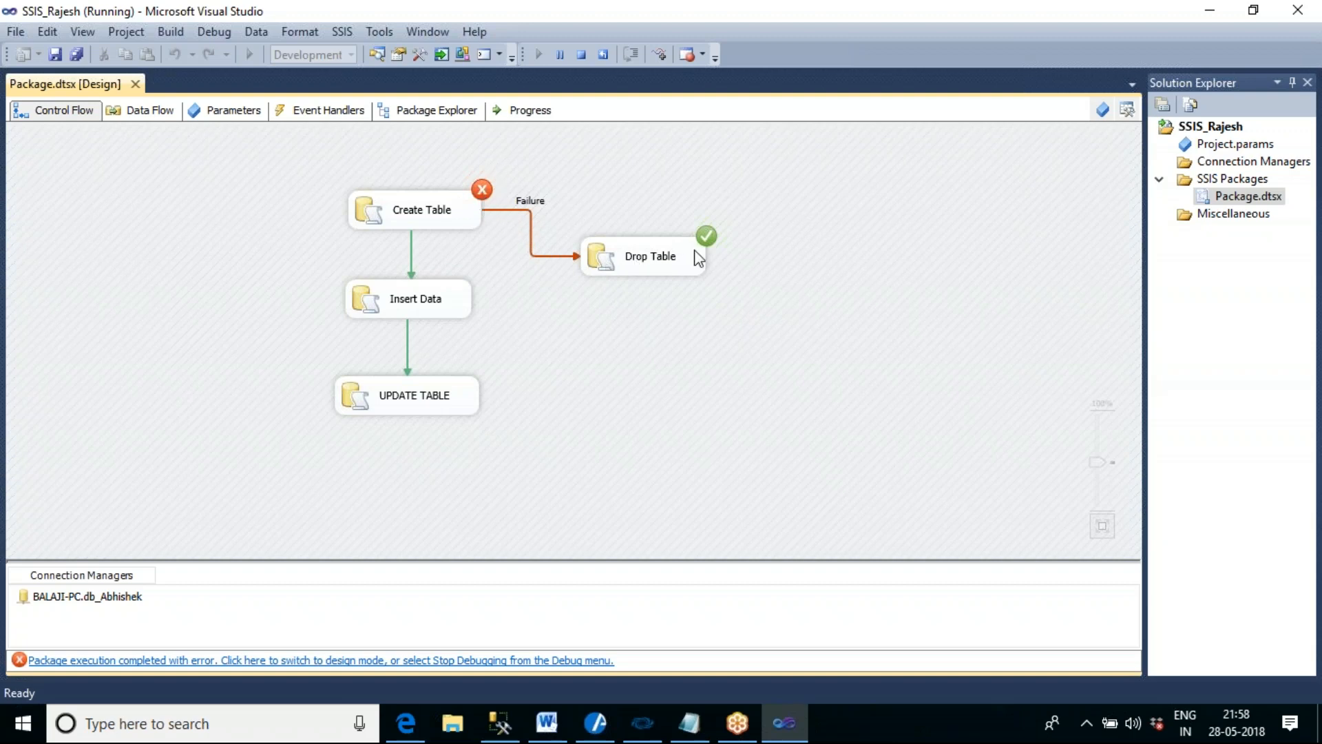
left_click(582, 56)
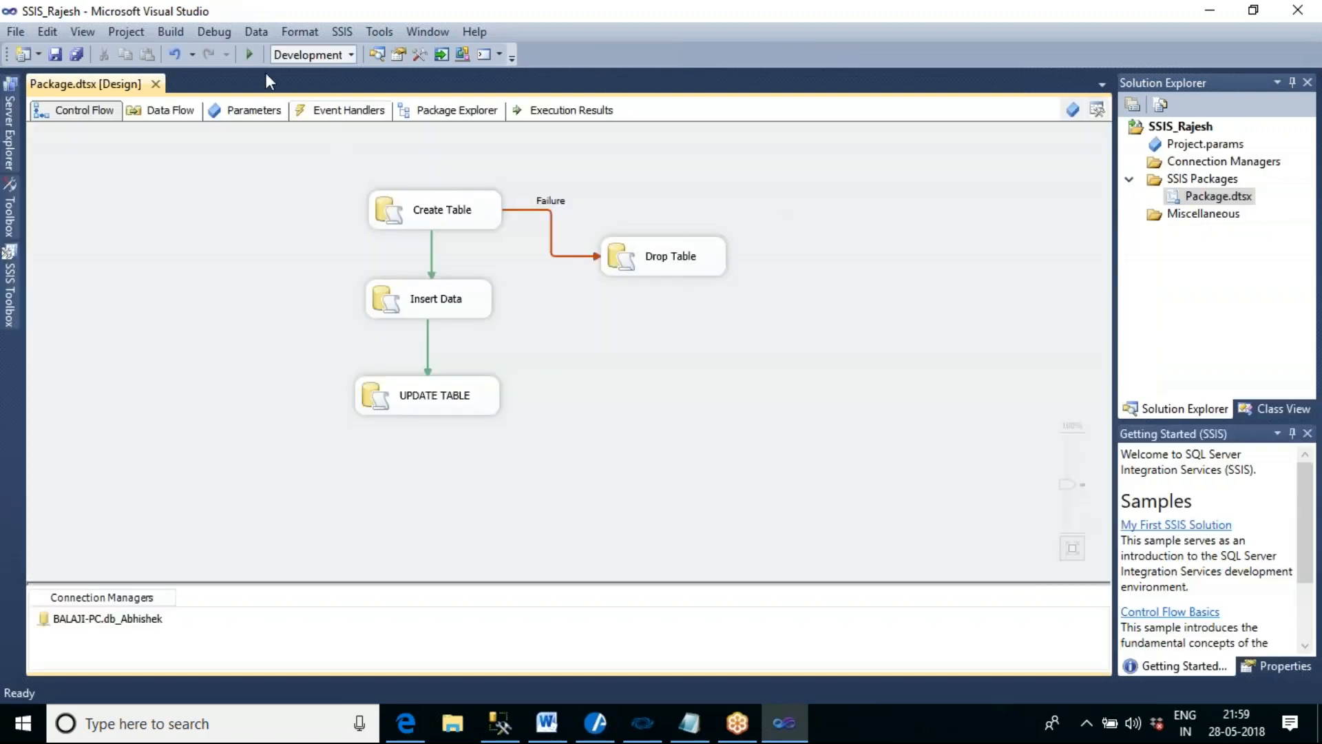
left_click(251, 56)
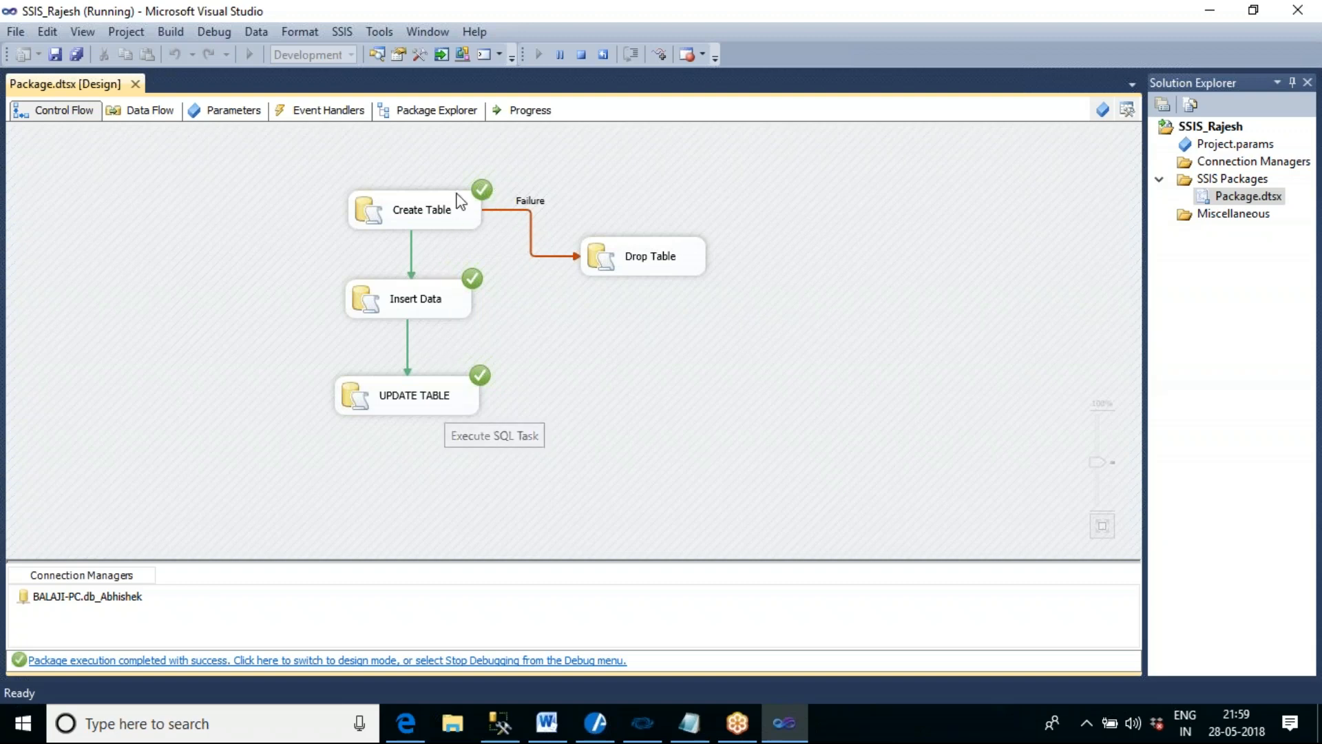
left_click(580, 58)
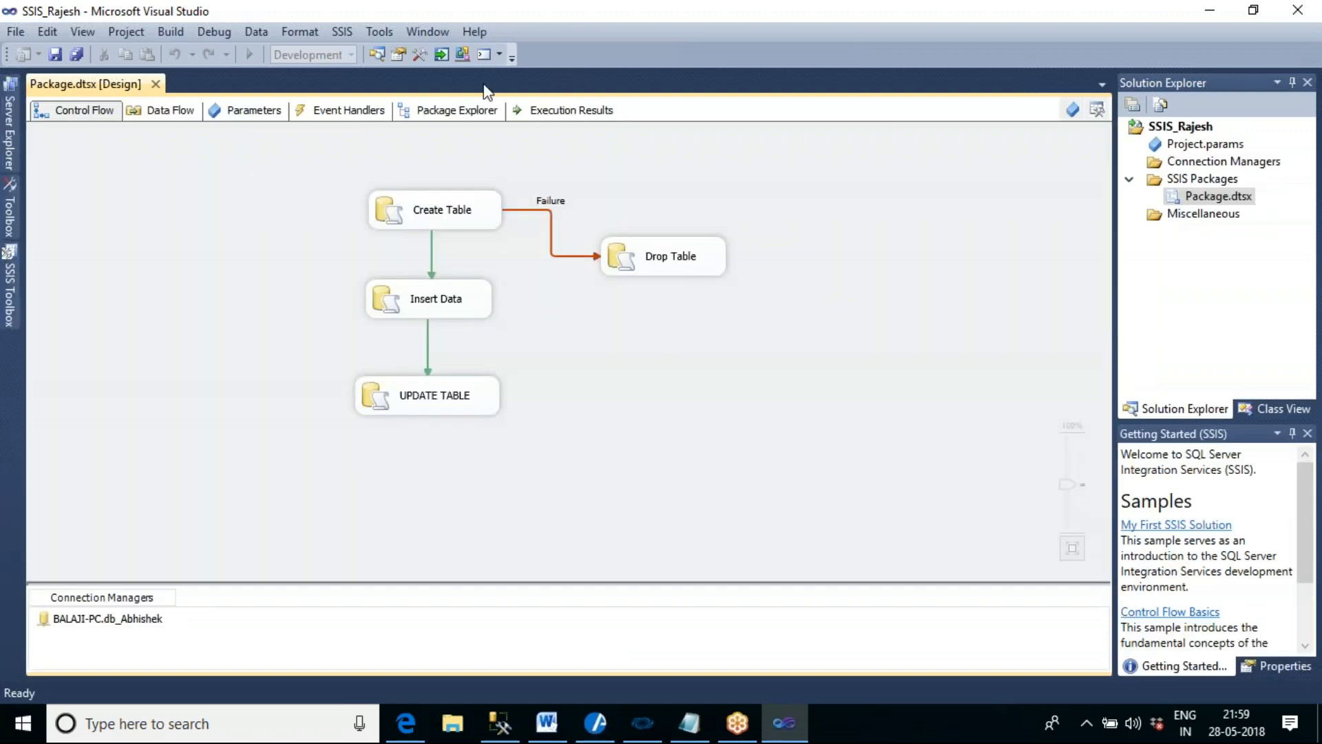
left_click(250, 55)
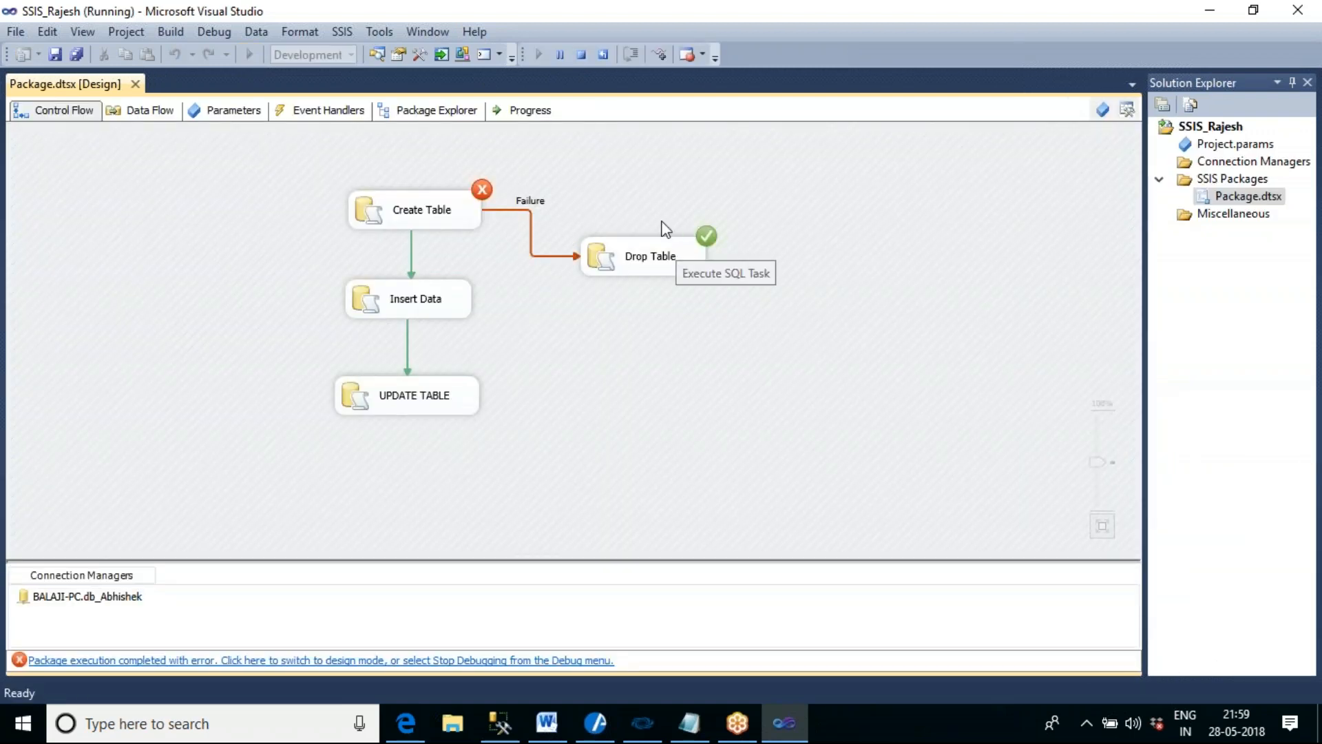
left_click(581, 56)
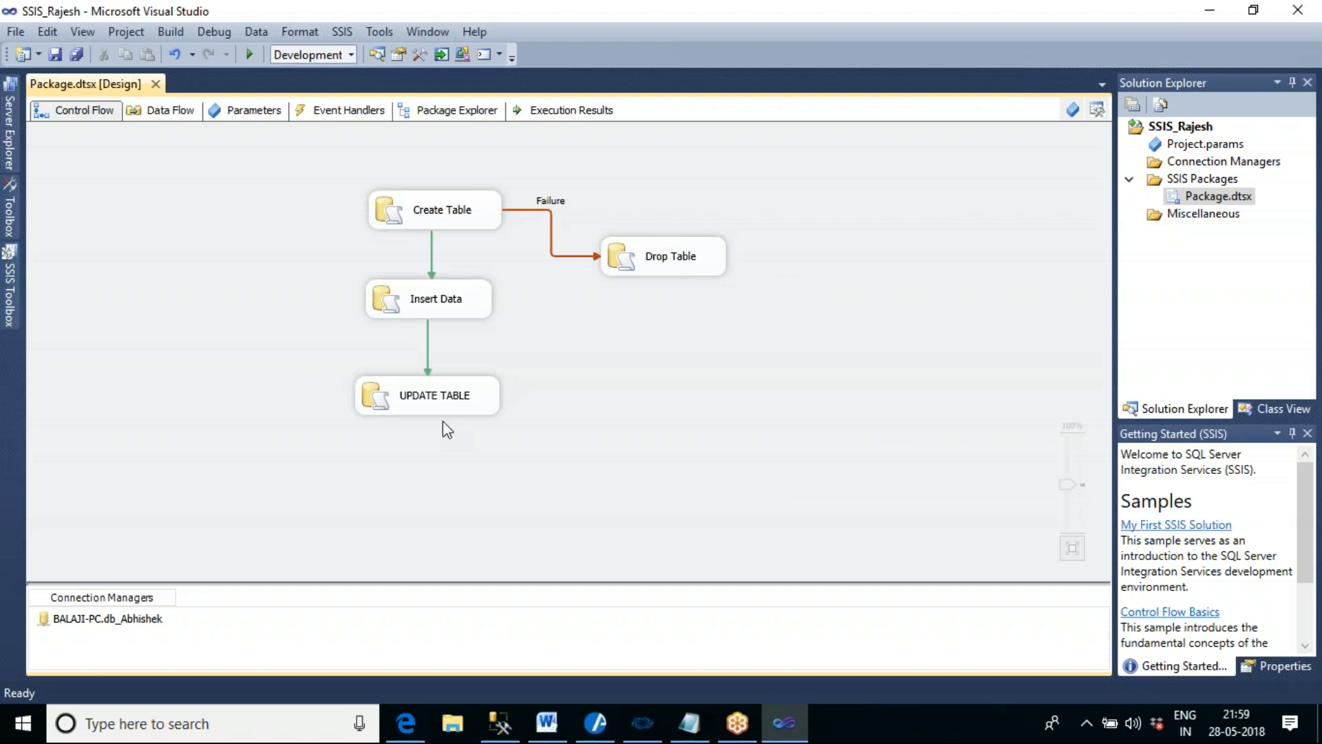
left_click(252, 53)
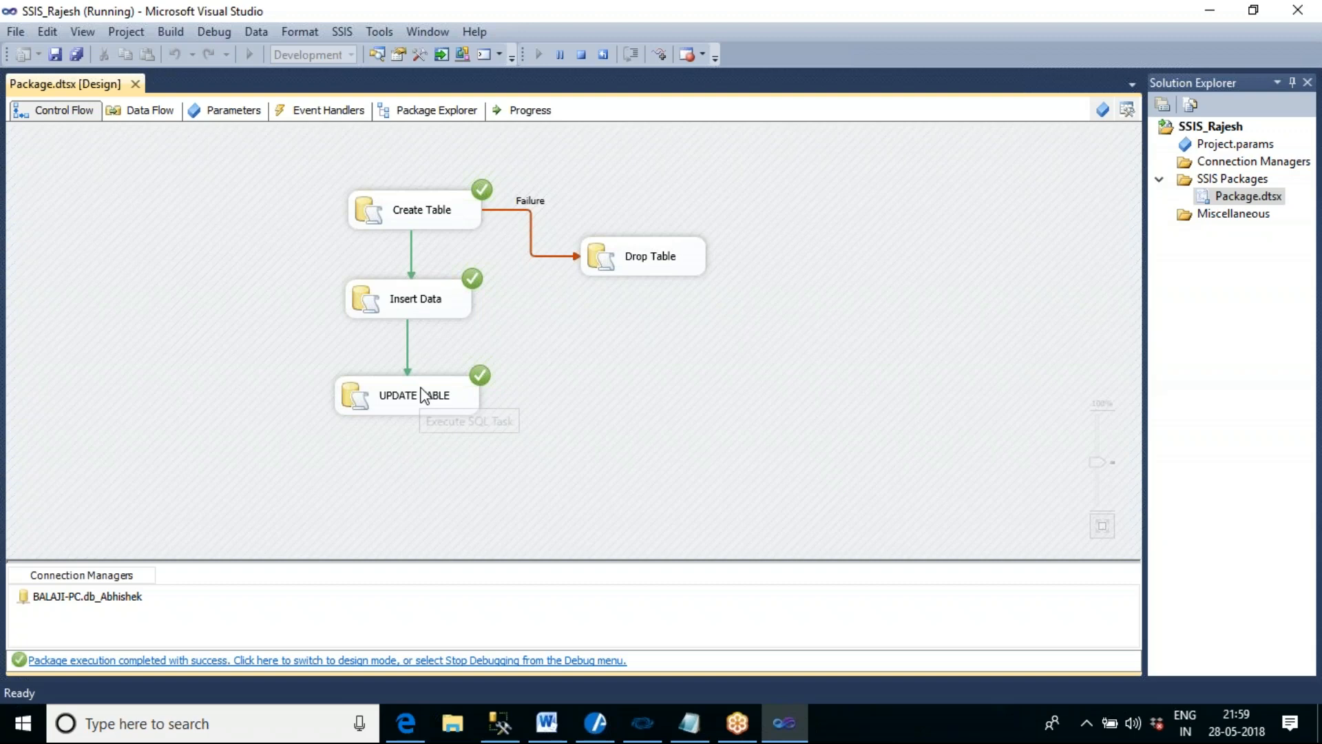
left_click(581, 55)
left_click(249, 54)
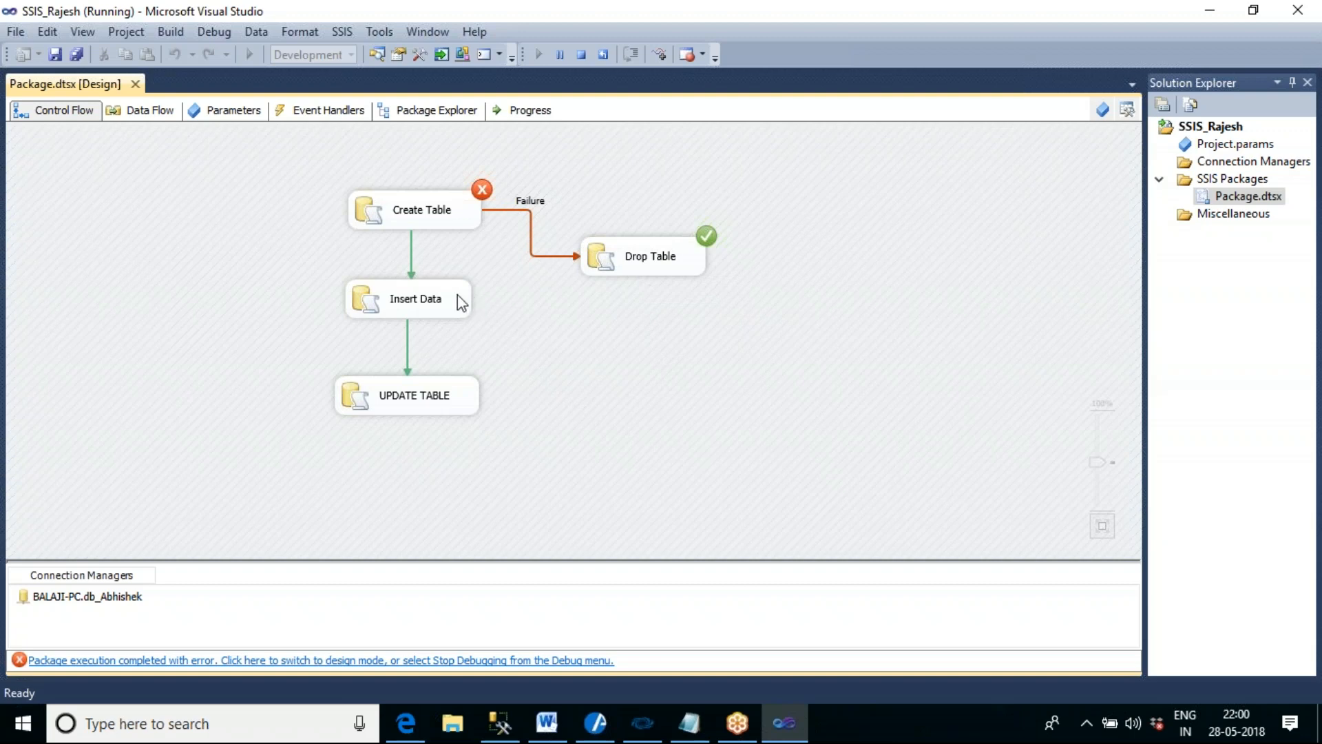
left_click(579, 57)
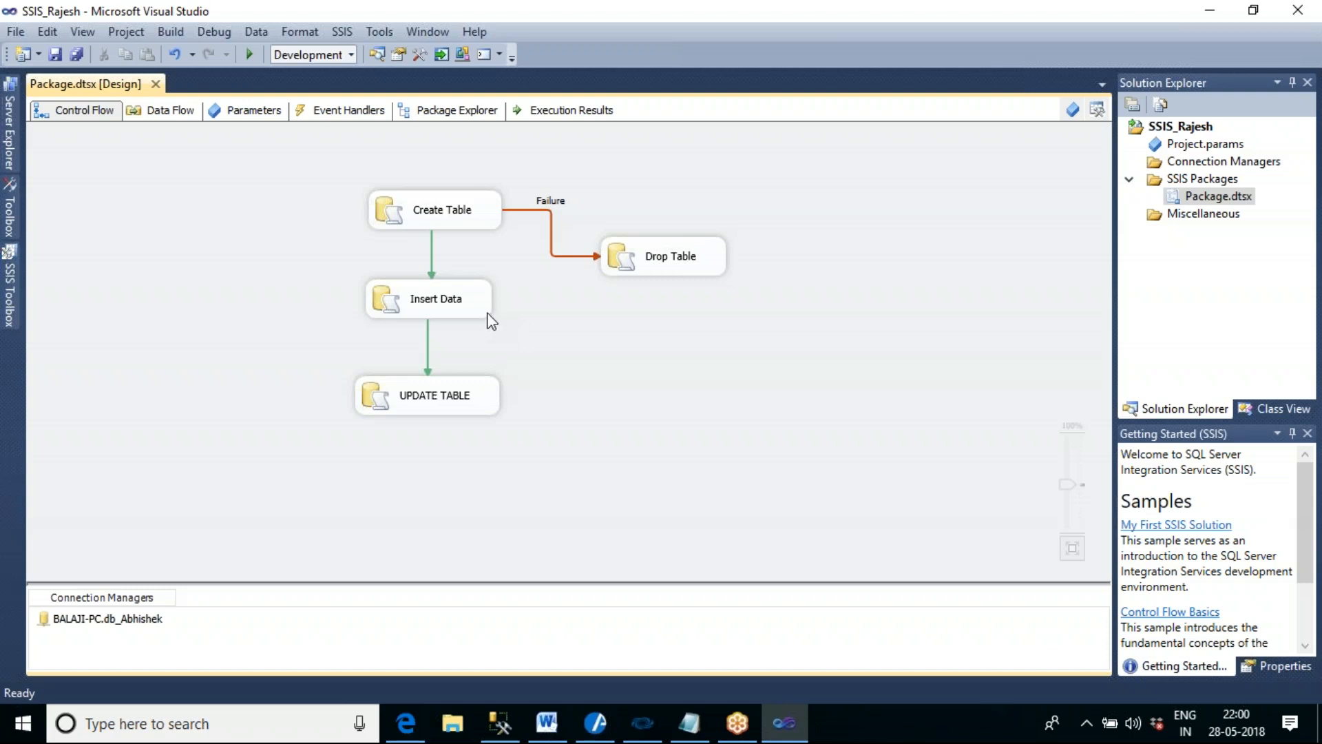
- Copy the Create Table task and paste the duplicate into the control flow below the Drop Table task
left_click(458, 212)
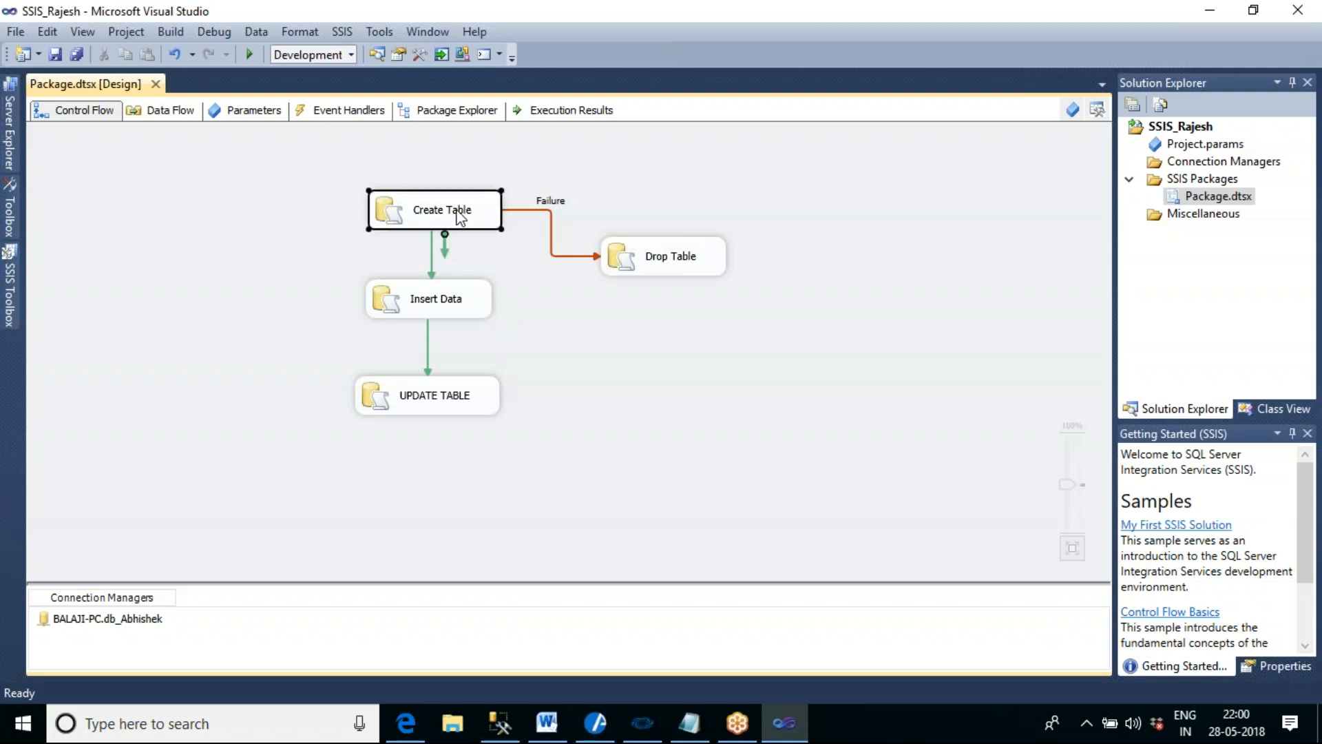
right_click(460, 215)
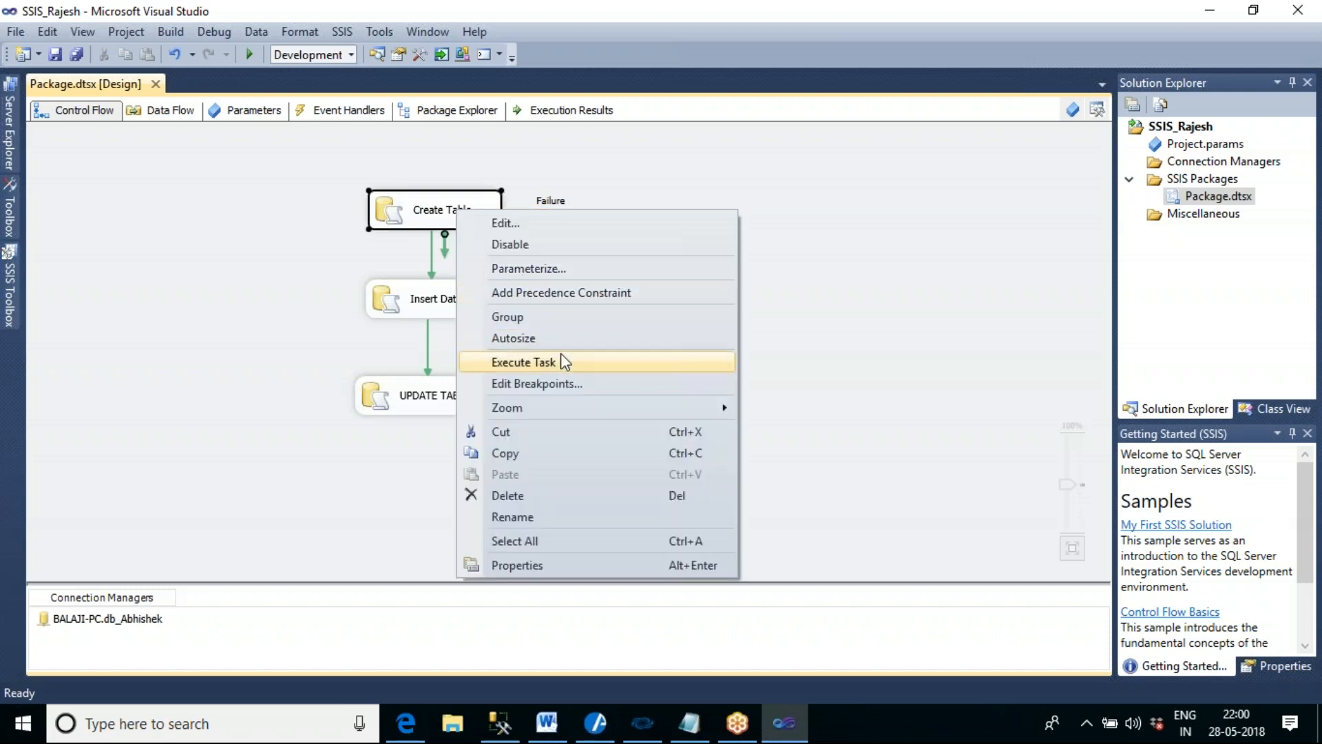
left_click(568, 451)
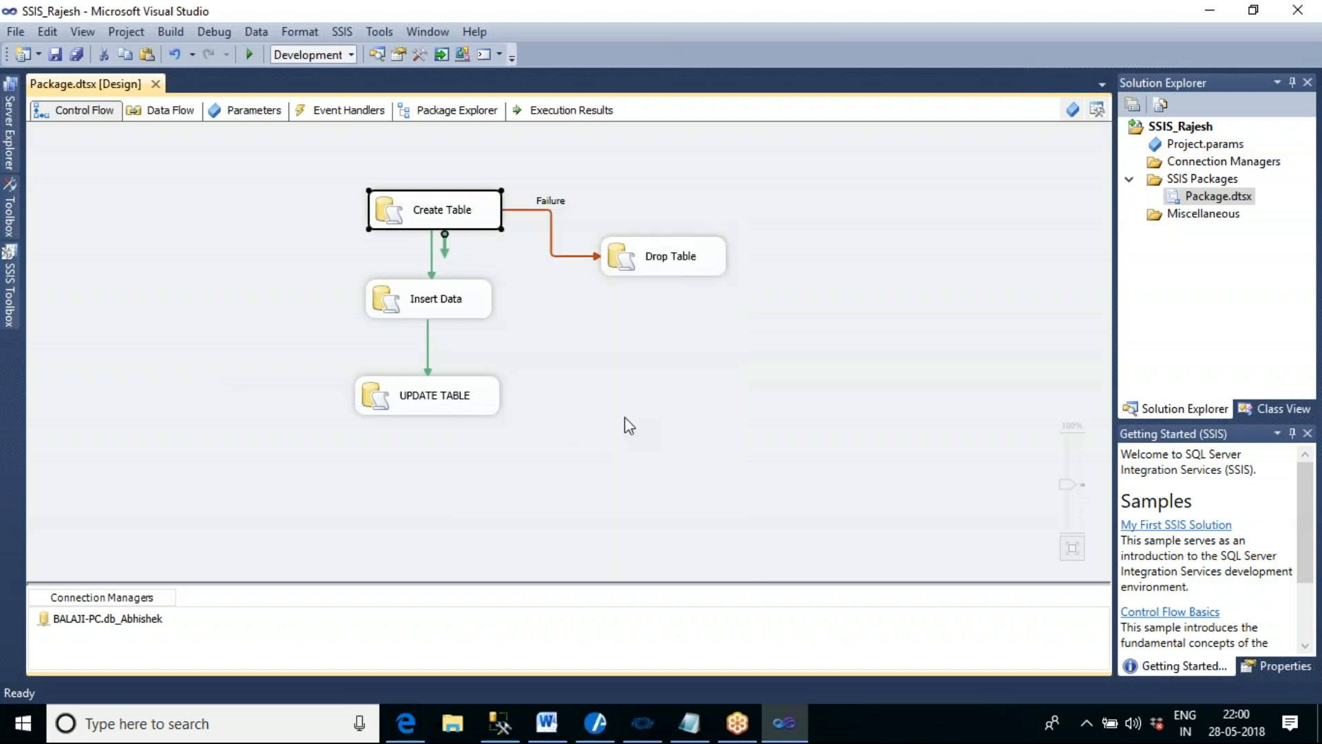
right_click(699, 329)
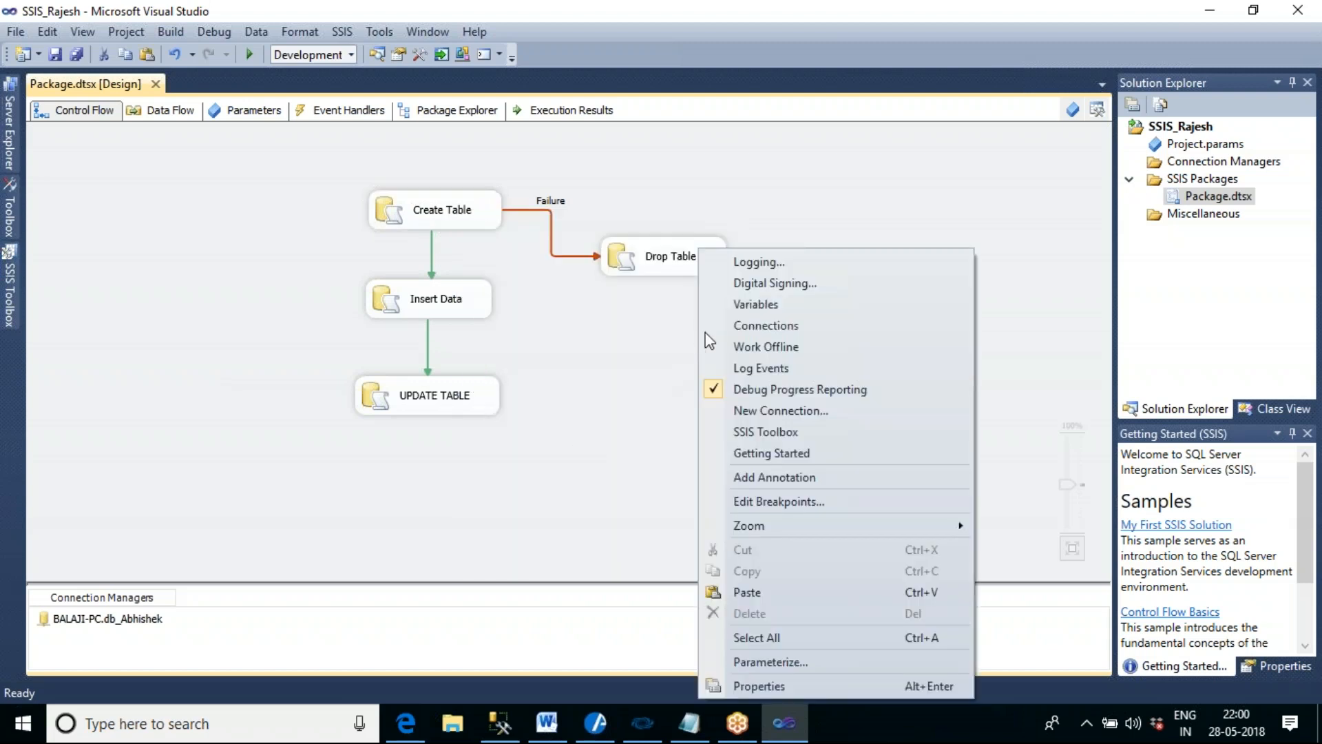
left_click(828, 596)
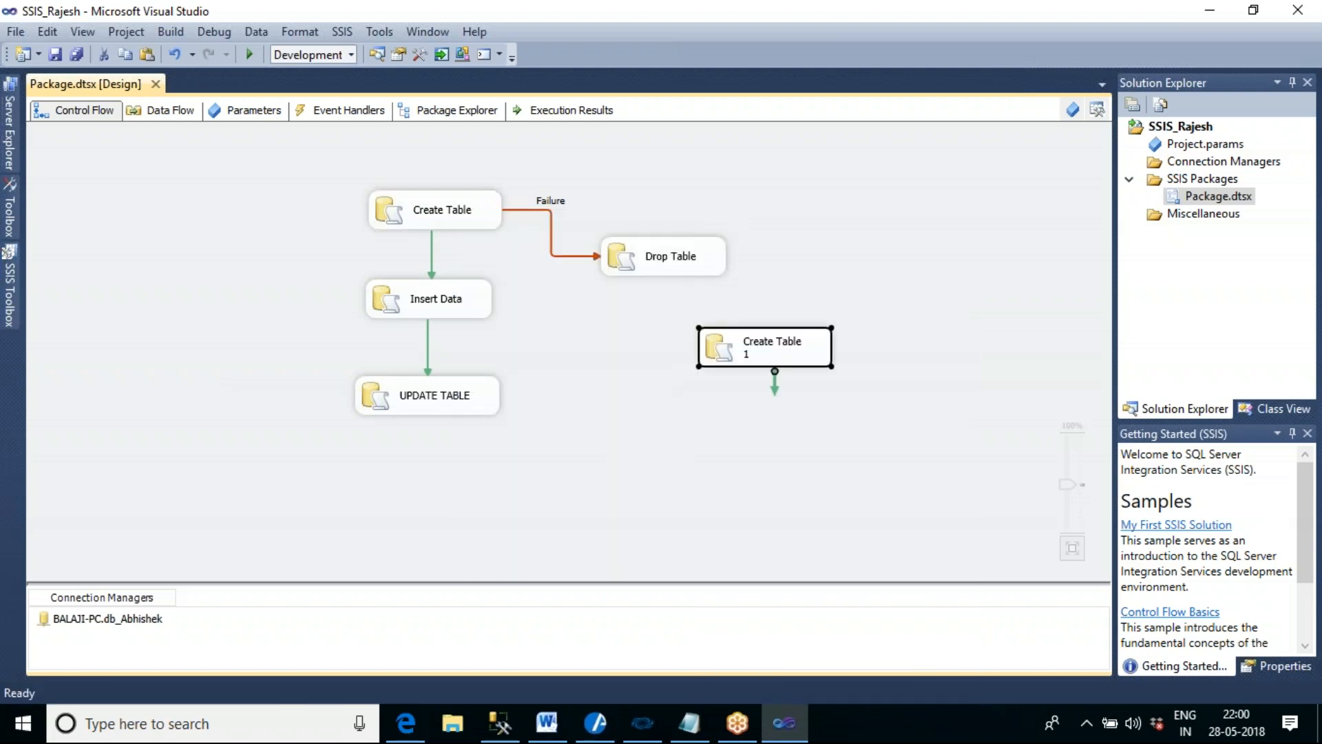
- Align the Drop Table task above the pasted Create Table copy and connect Drop Table to the copy with a success precedence constraint
left_click(661, 262)
left_click_drag(661, 263, 672, 209)
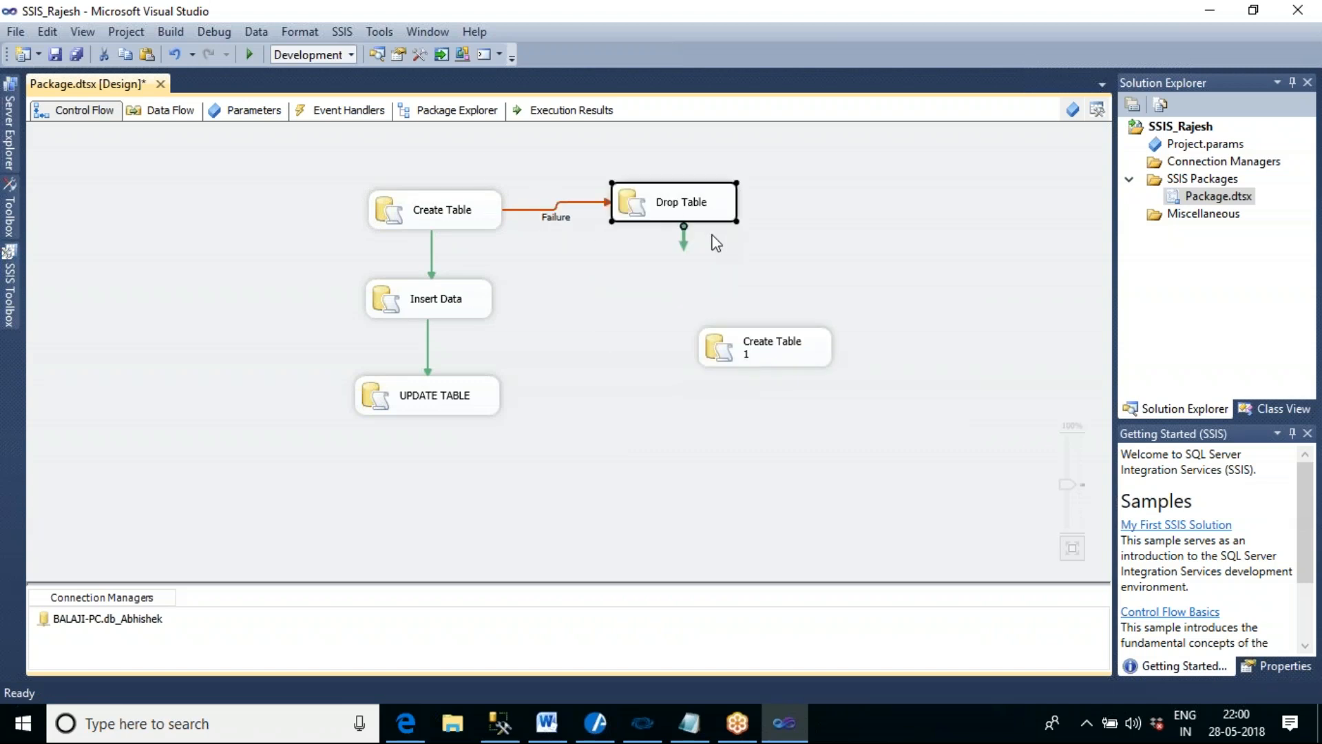
left_click_drag(767, 330, 700, 320)
left_click(688, 217)
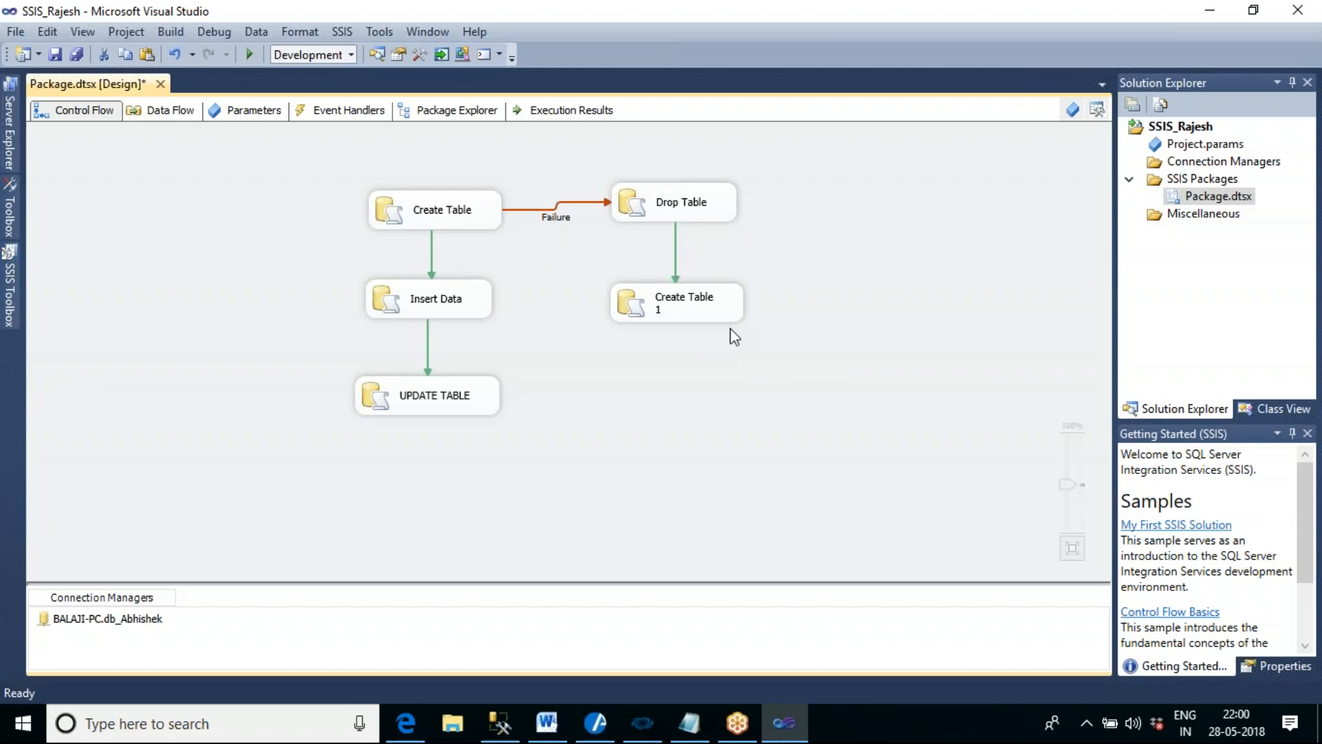
- Rename the copied task Re Create Table and connect it to the Insert Data task with a success precedence constraint
left_click(665, 305)
double_click(665, 305)
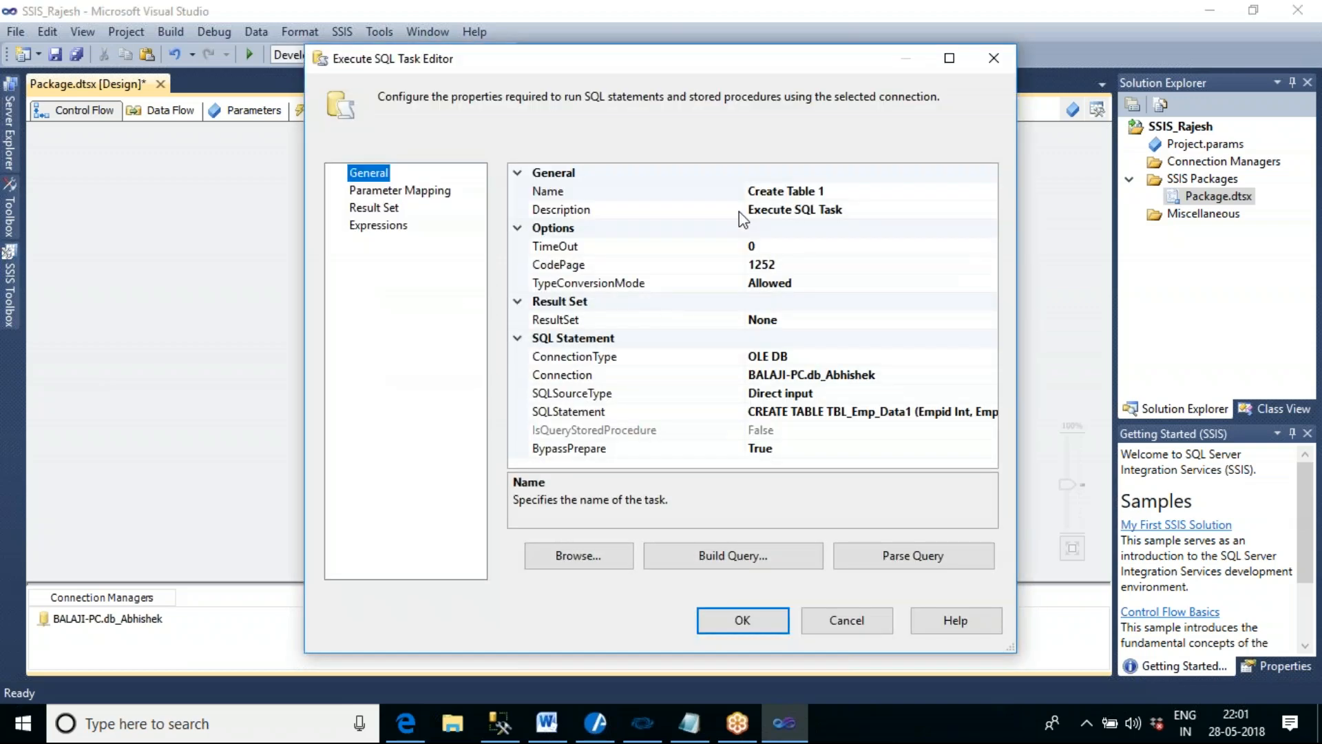
left_click(747, 191)
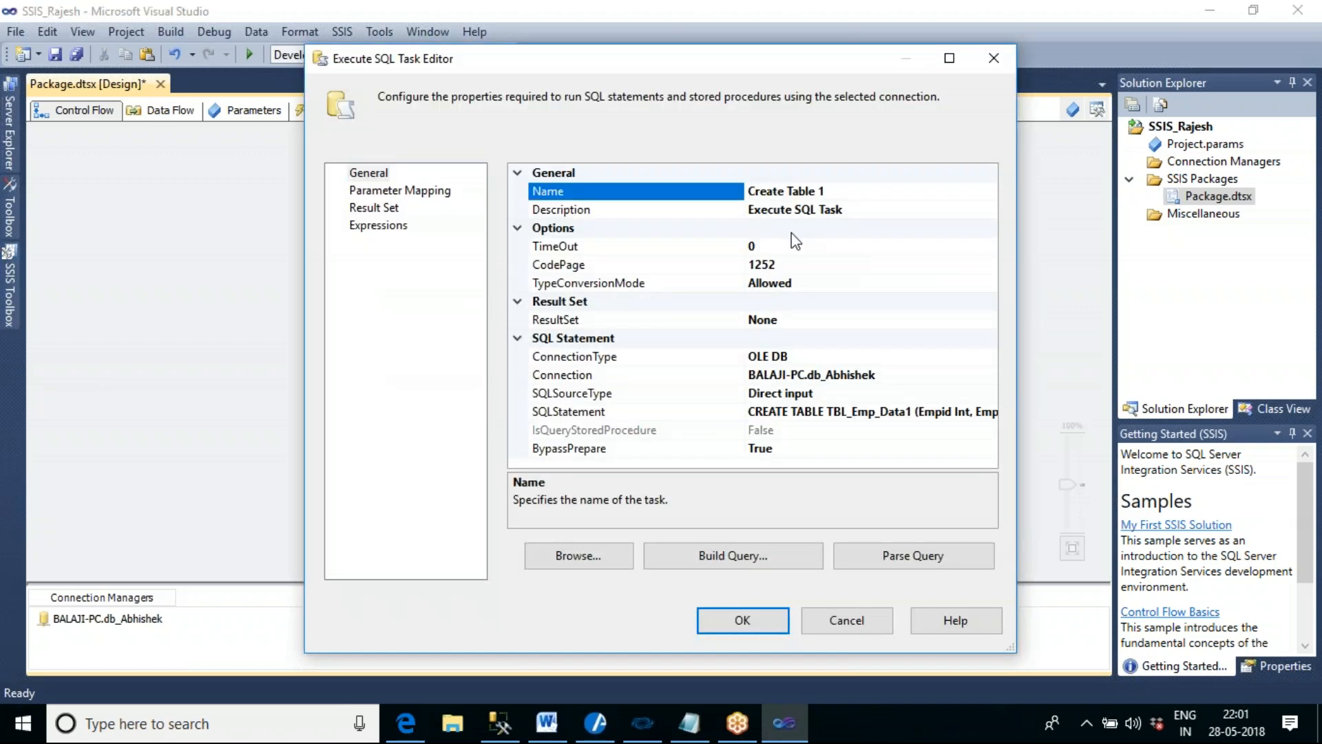
left_click(748, 191)
type("Re")
key("End")
key("BackSpace")
key("BackSpace")
left_click(750, 614)
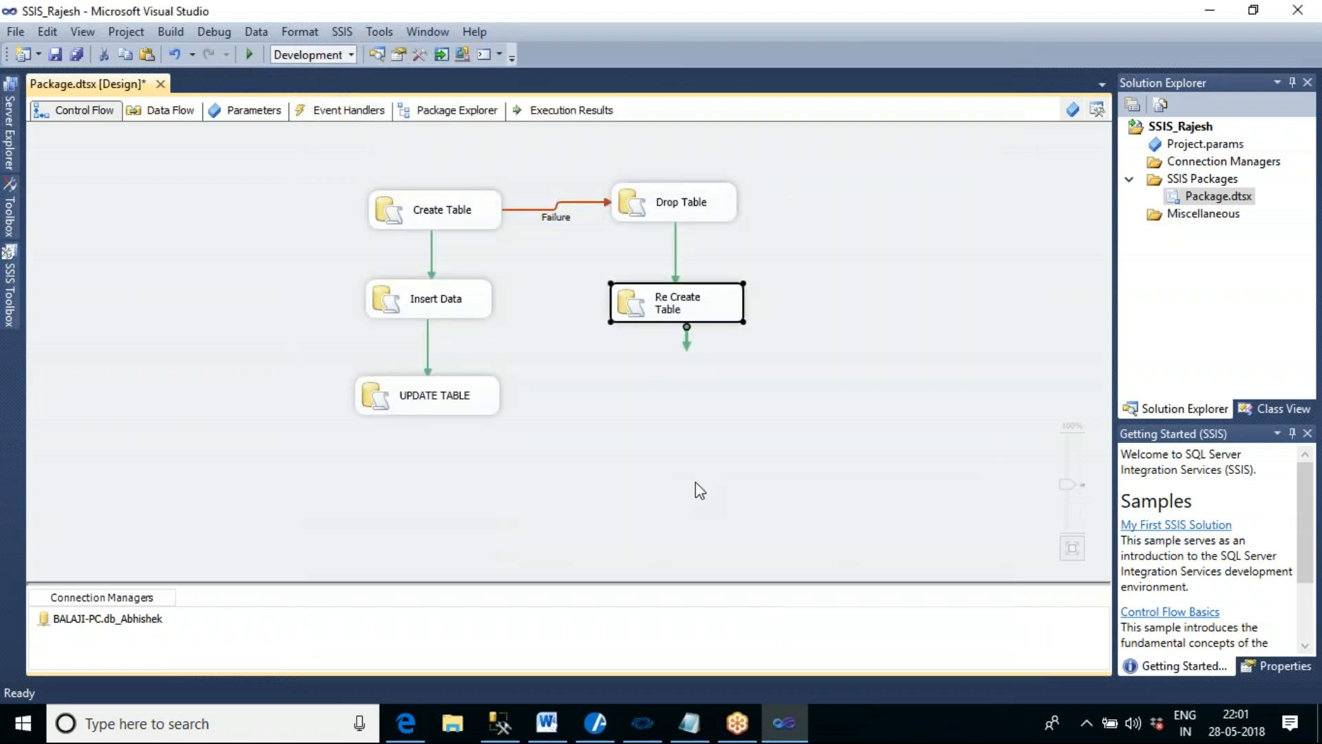
left_click_drag(686, 345, 489, 298)
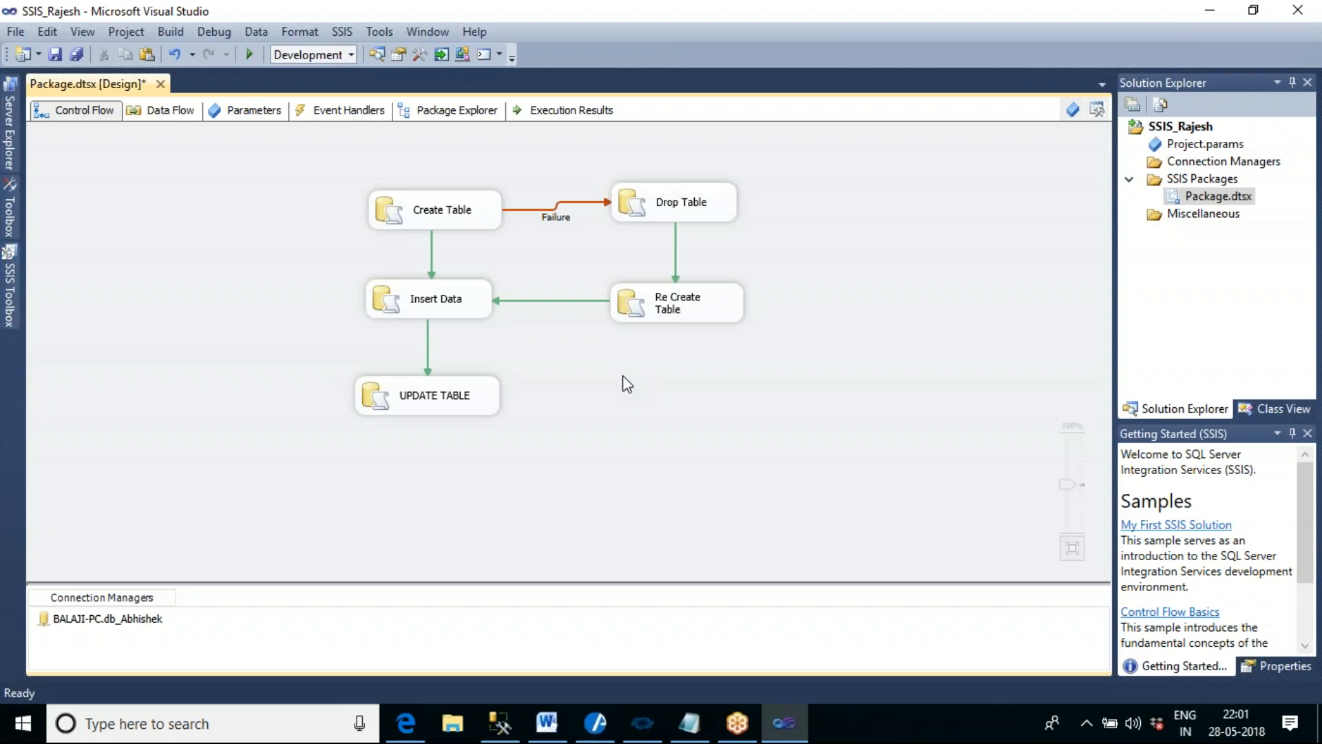
- Execute the package with the new branch, stop debugging, and execute it a second time
left_click(252, 54)
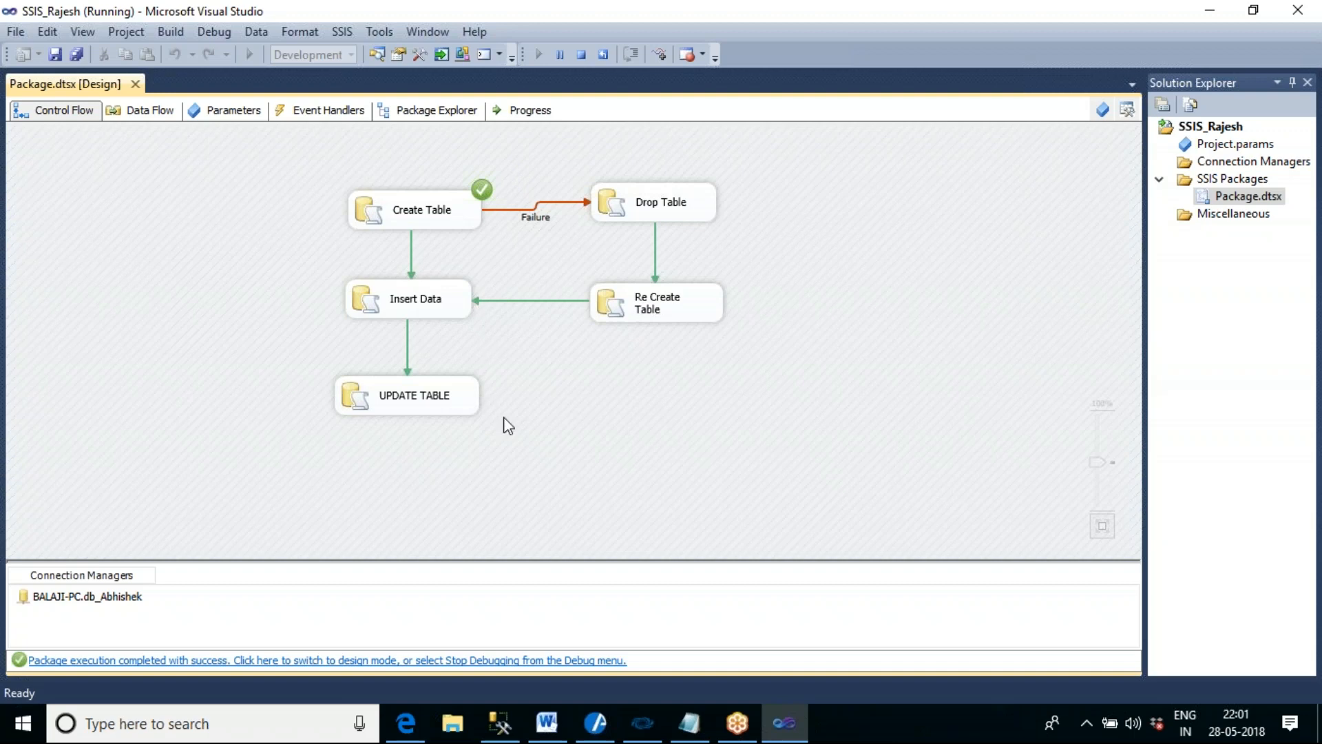
left_click(583, 56)
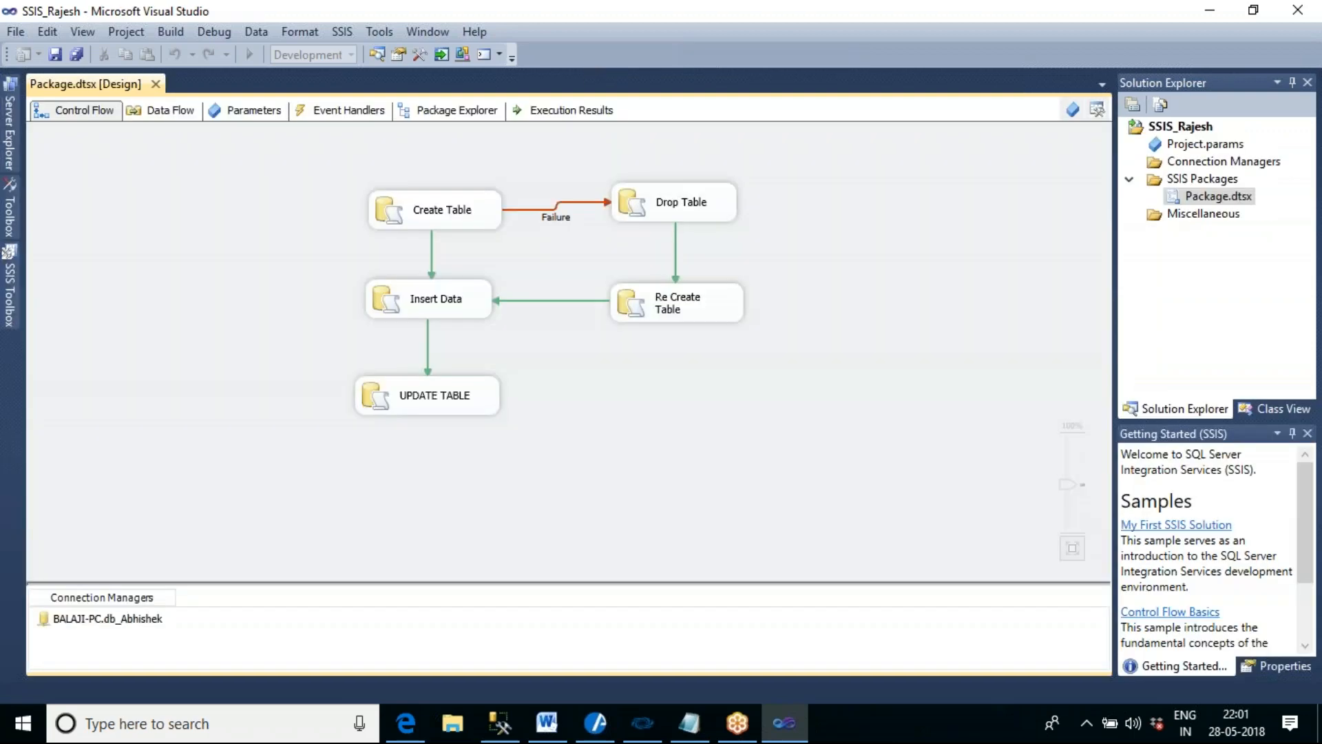
left_click(250, 55)
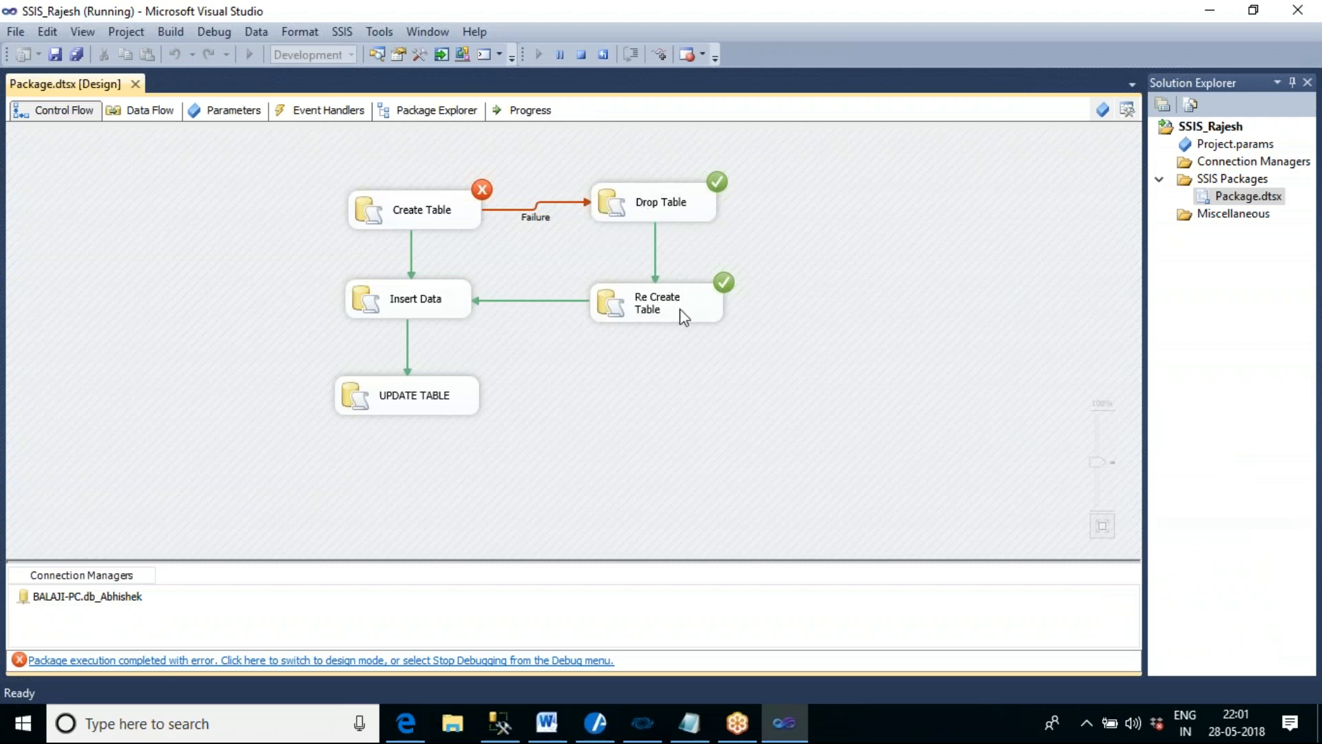
- Examine the two precedence constraints leading into Insert Data from Create Table and Re Create Table, and stop debugging
left_click(431, 303)
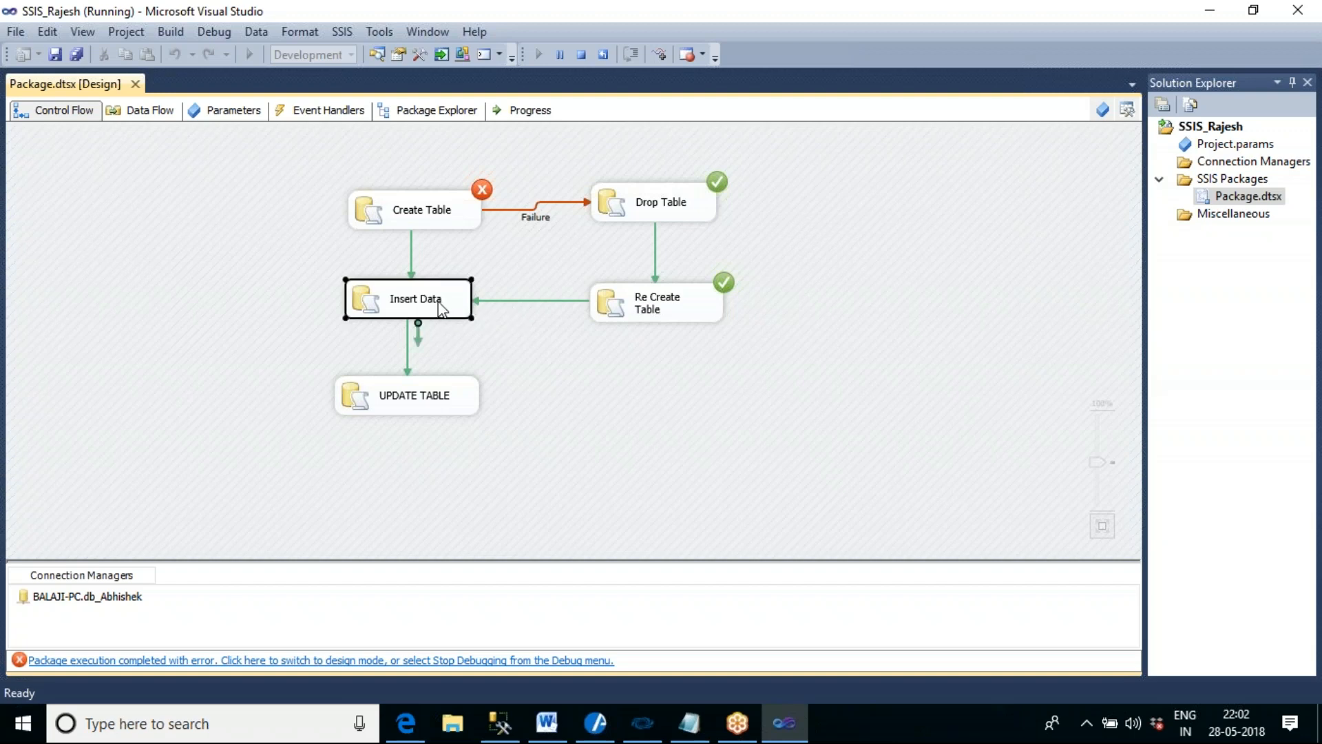
left_click(413, 259)
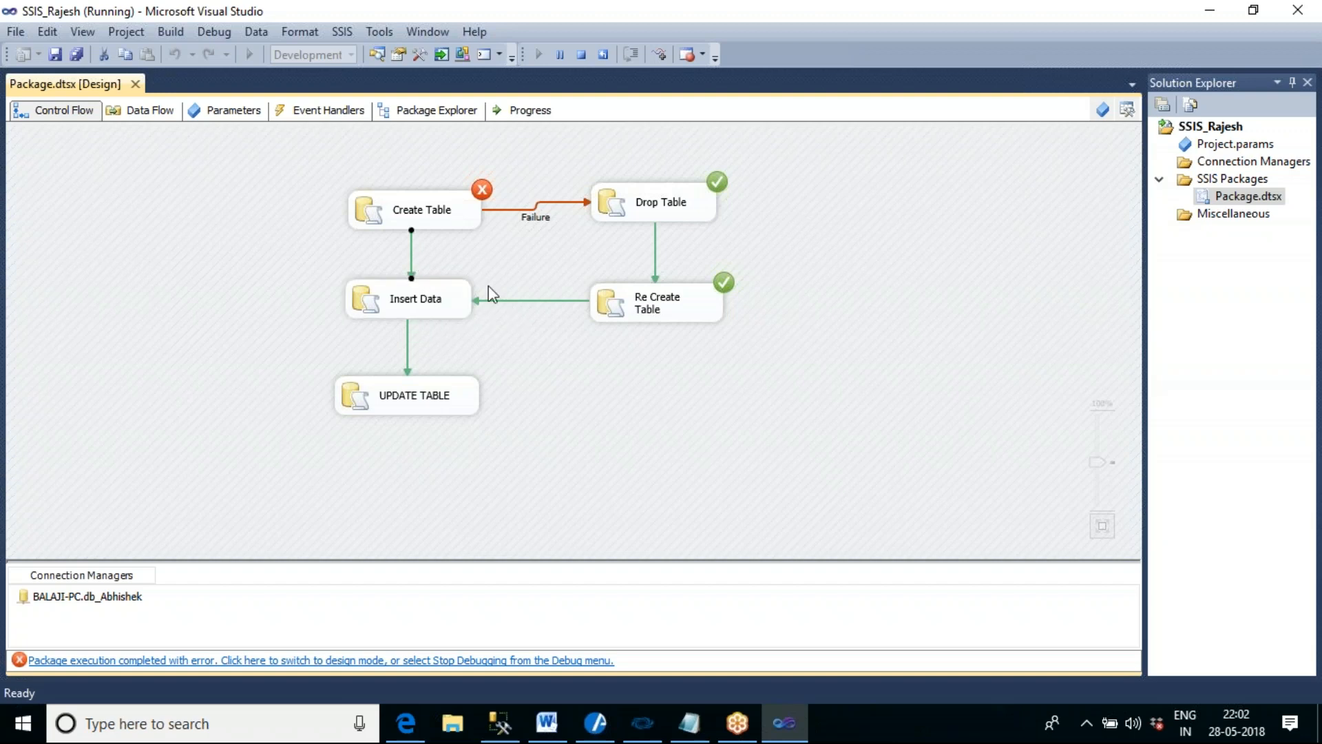
left_click(515, 299)
left_click(425, 304)
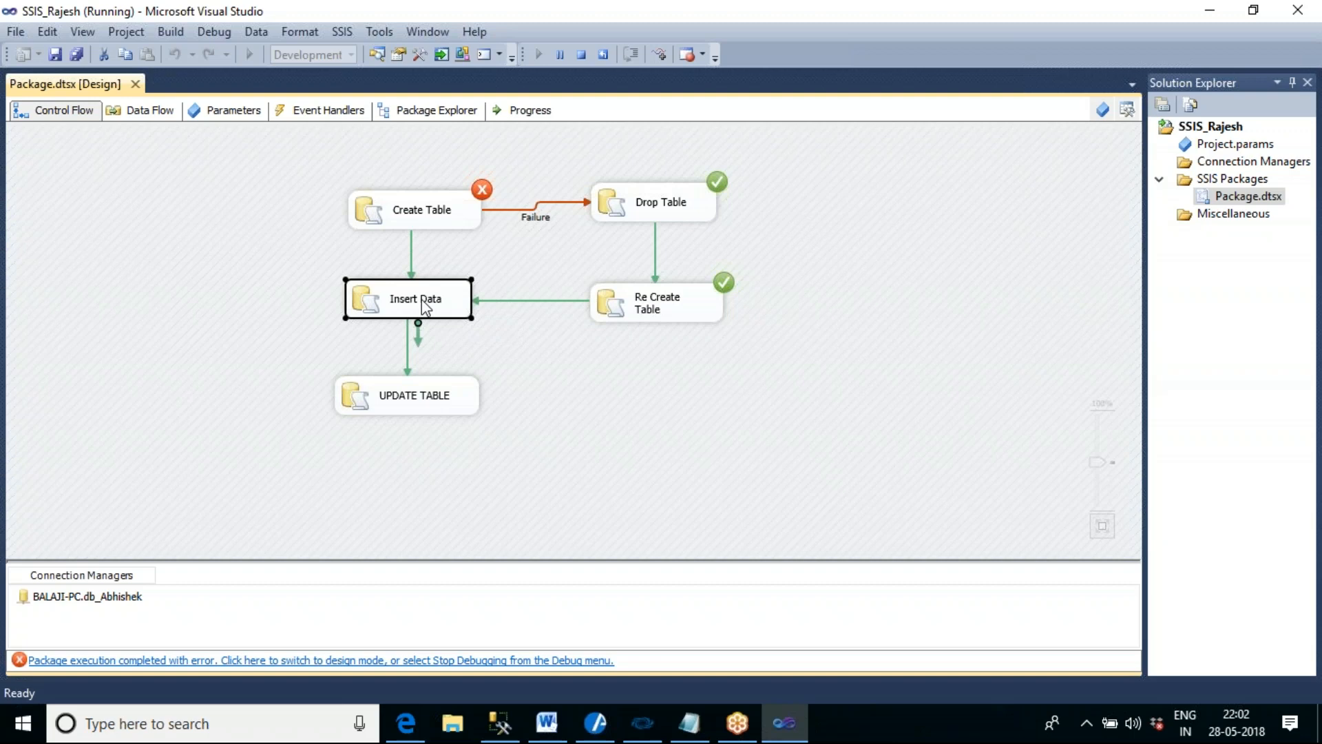
left_click(410, 251)
left_click(531, 300)
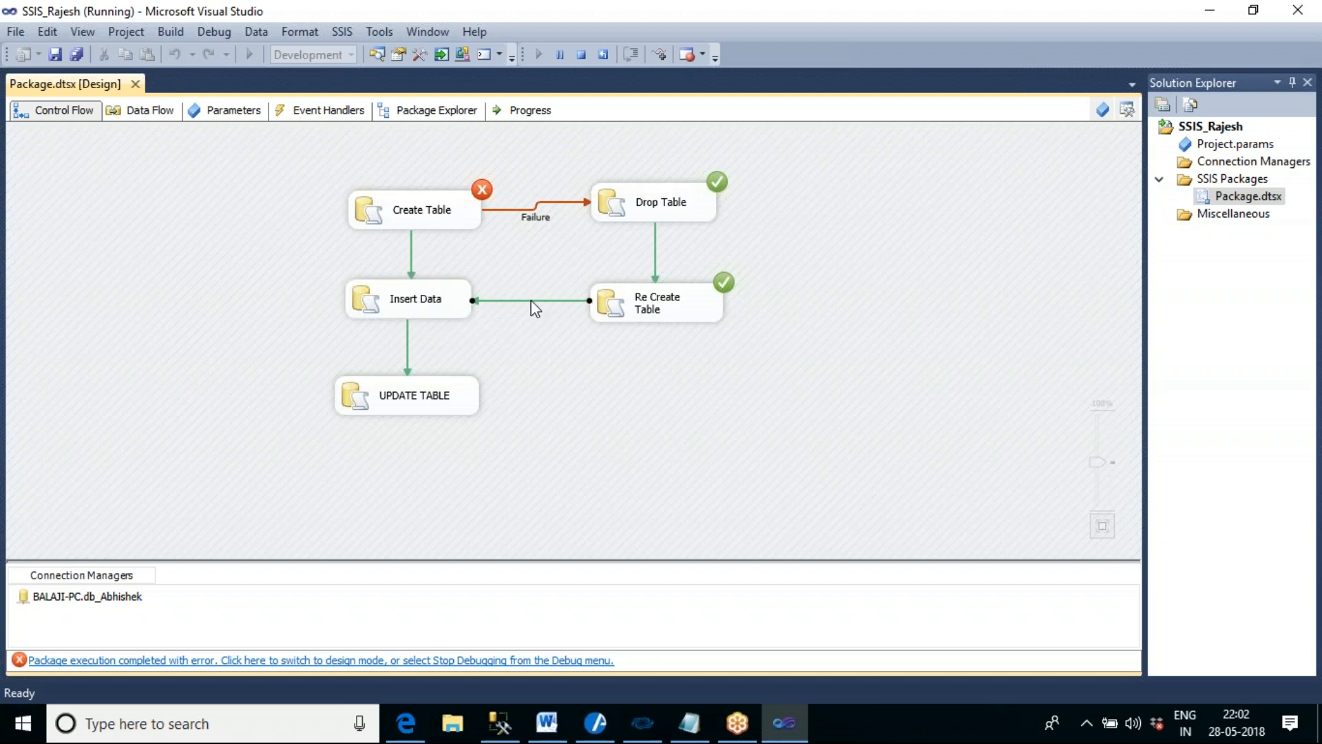
left_click(411, 249)
left_click(493, 296)
left_click(412, 256)
left_click(544, 300)
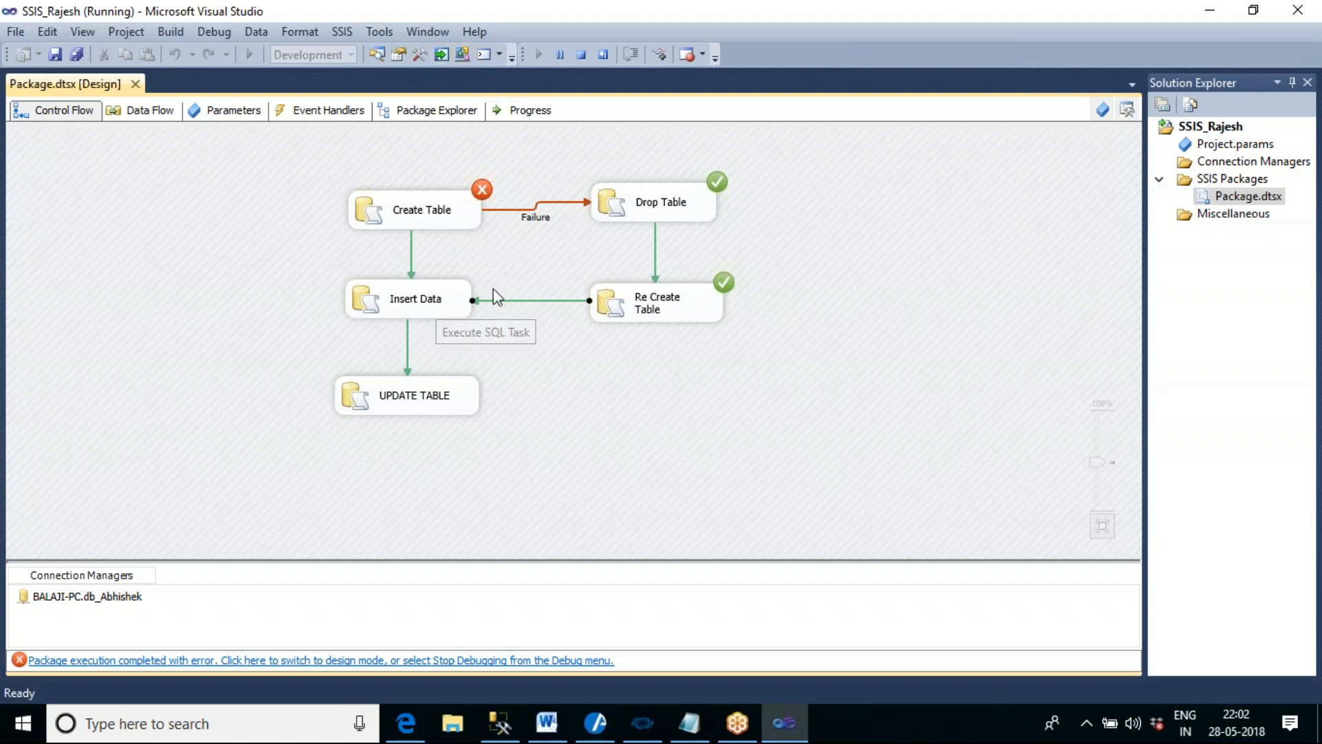
left_click(582, 55)
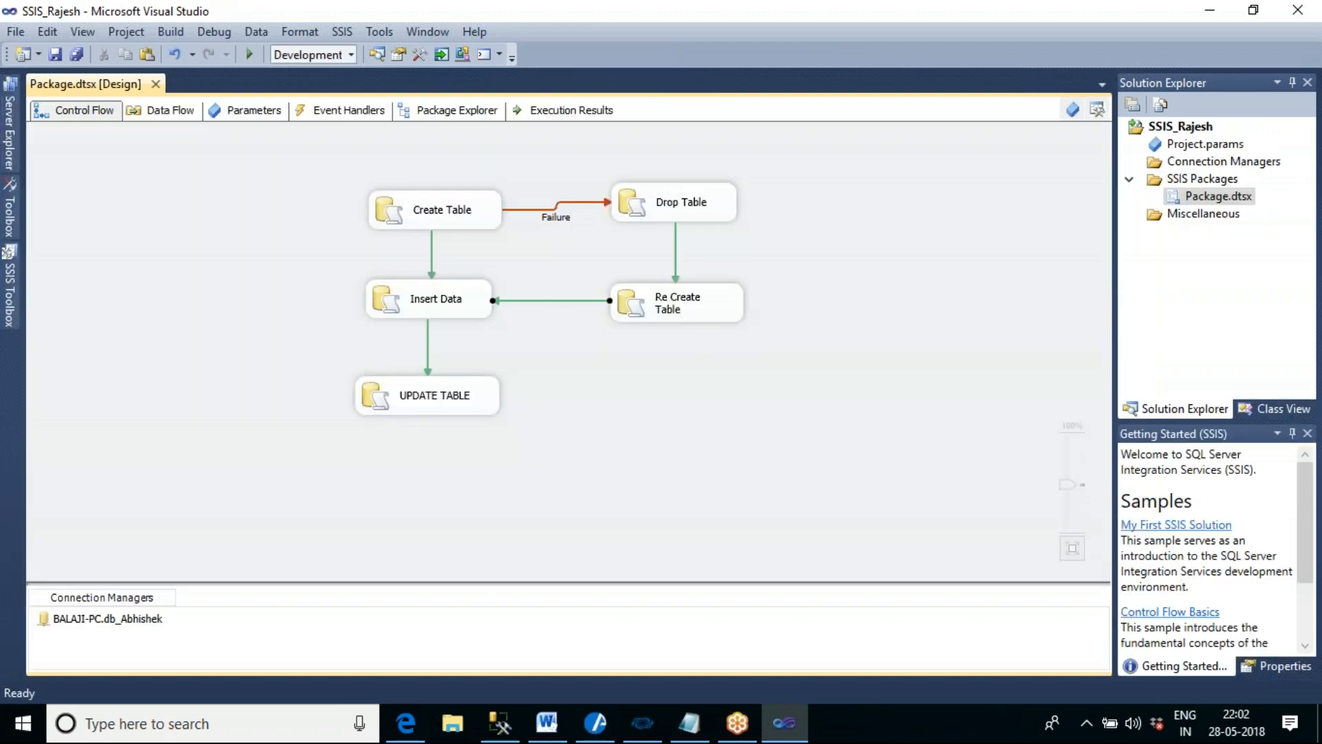
- Set the multiple constraints option for the Insert Data task's incoming constraints to Logical OR and execute the package
double_click(557, 296)
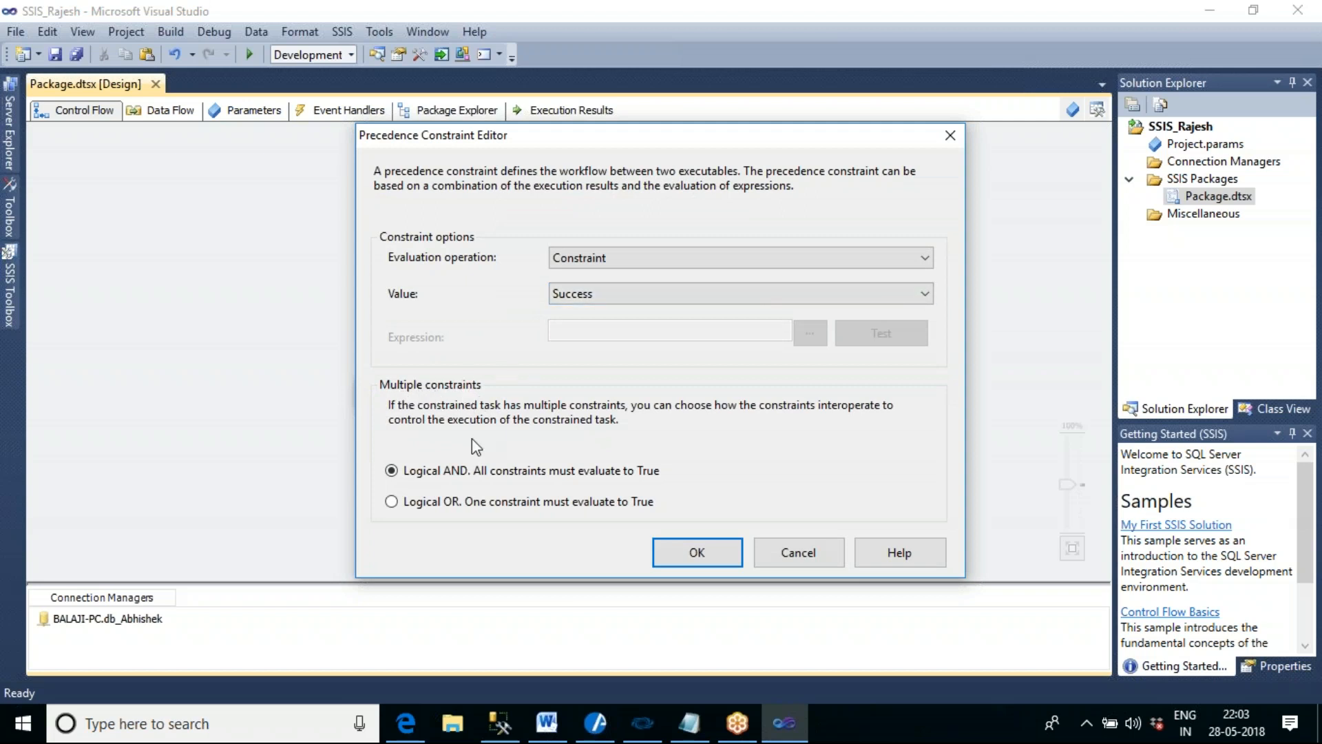
left_click(456, 503)
left_click(695, 552)
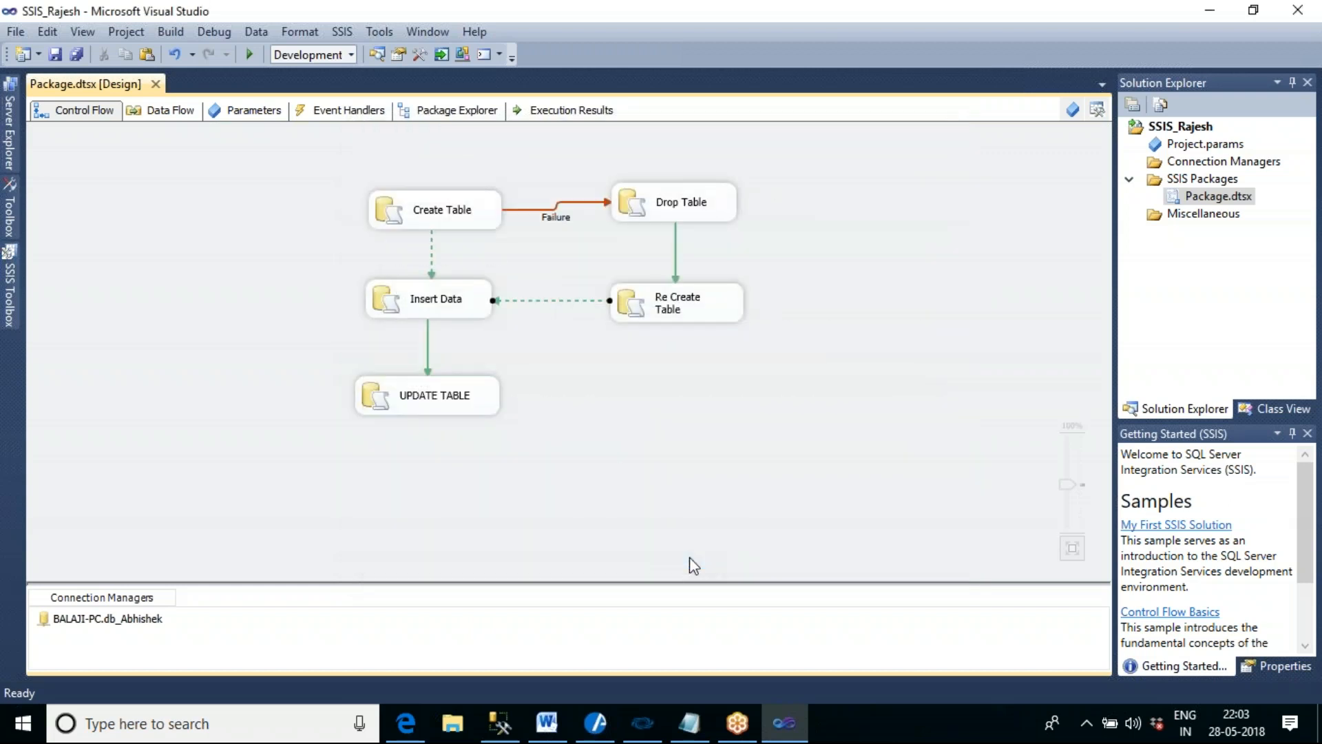
left_click(694, 461)
left_click(251, 55)
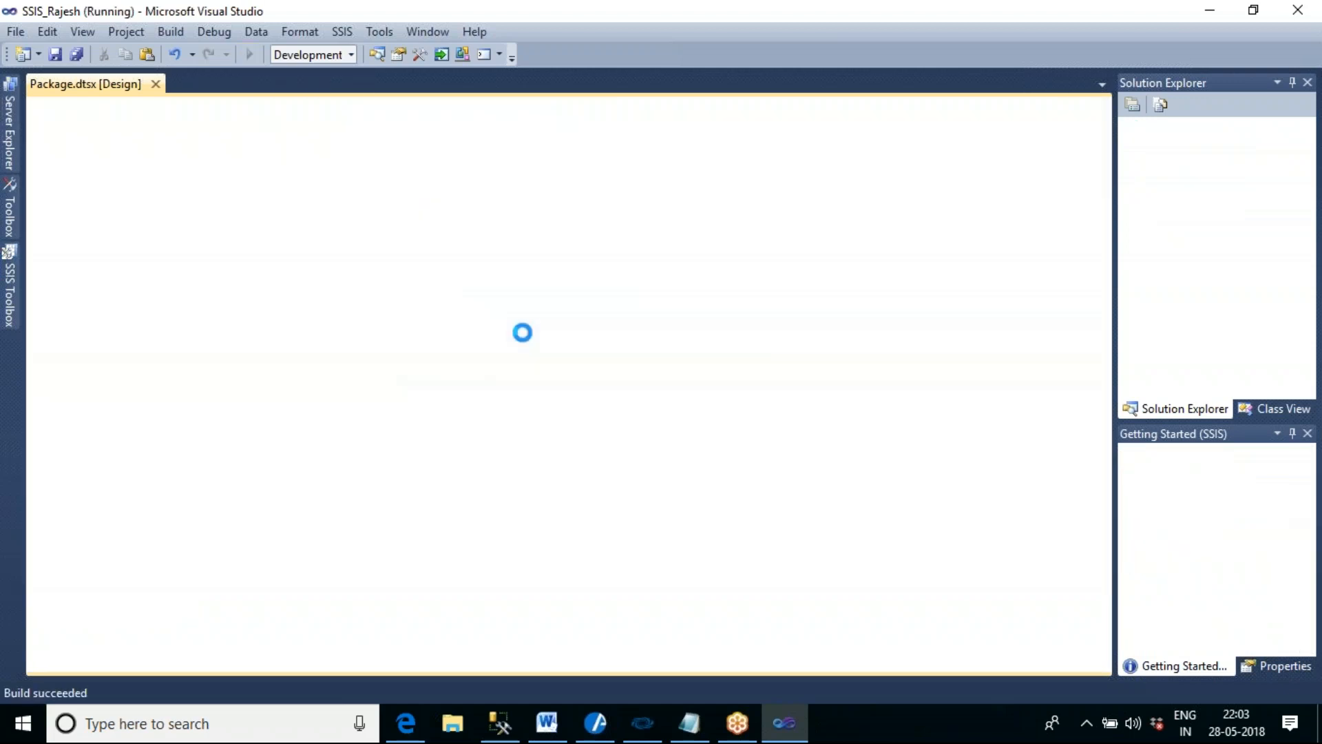
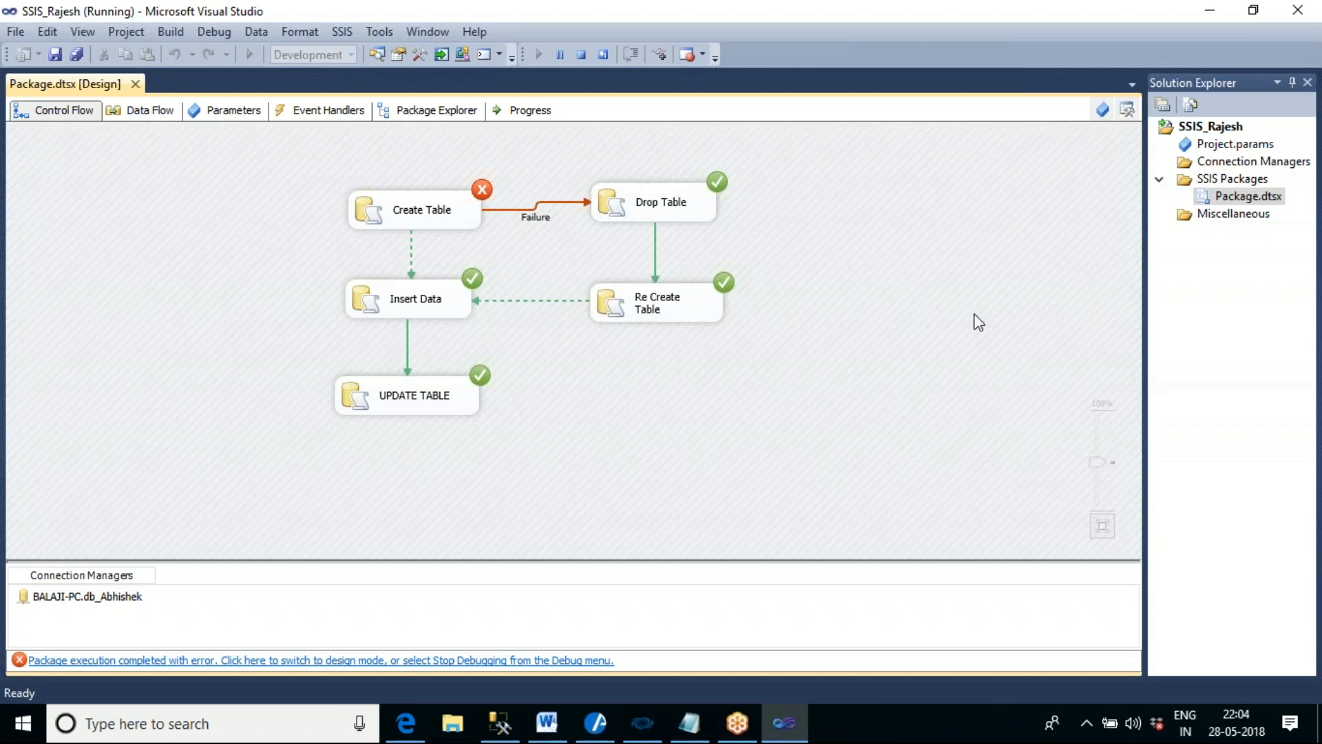
- Stop debugging the package to return to design mode
left_click(1121, 64)
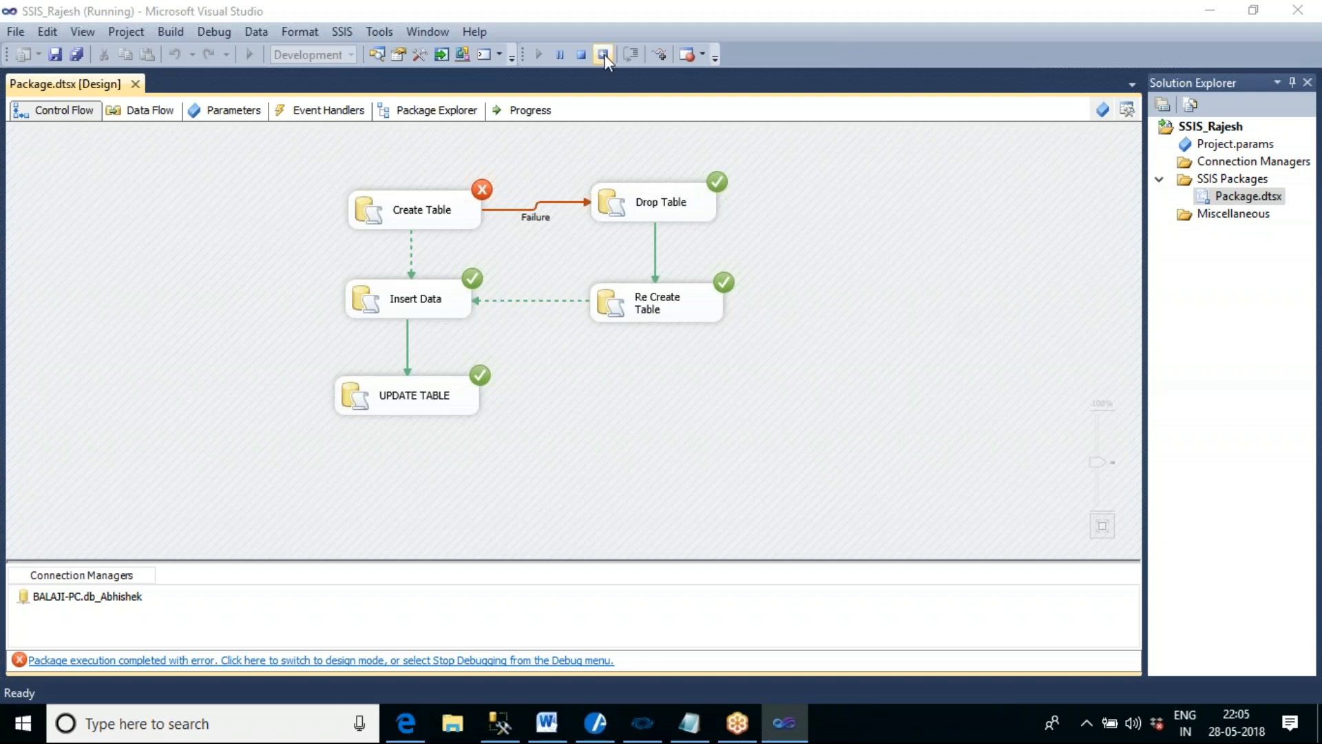
left_click(582, 55)
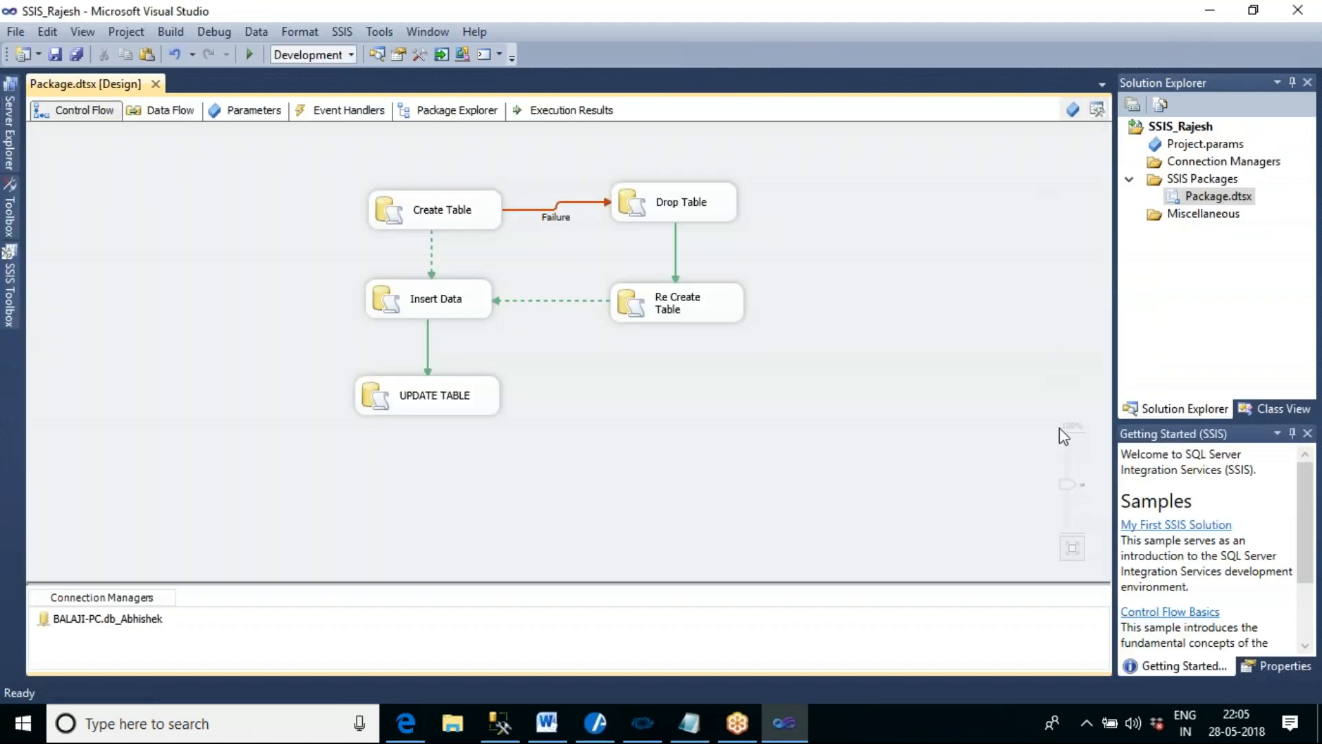
left_click(1287, 47)
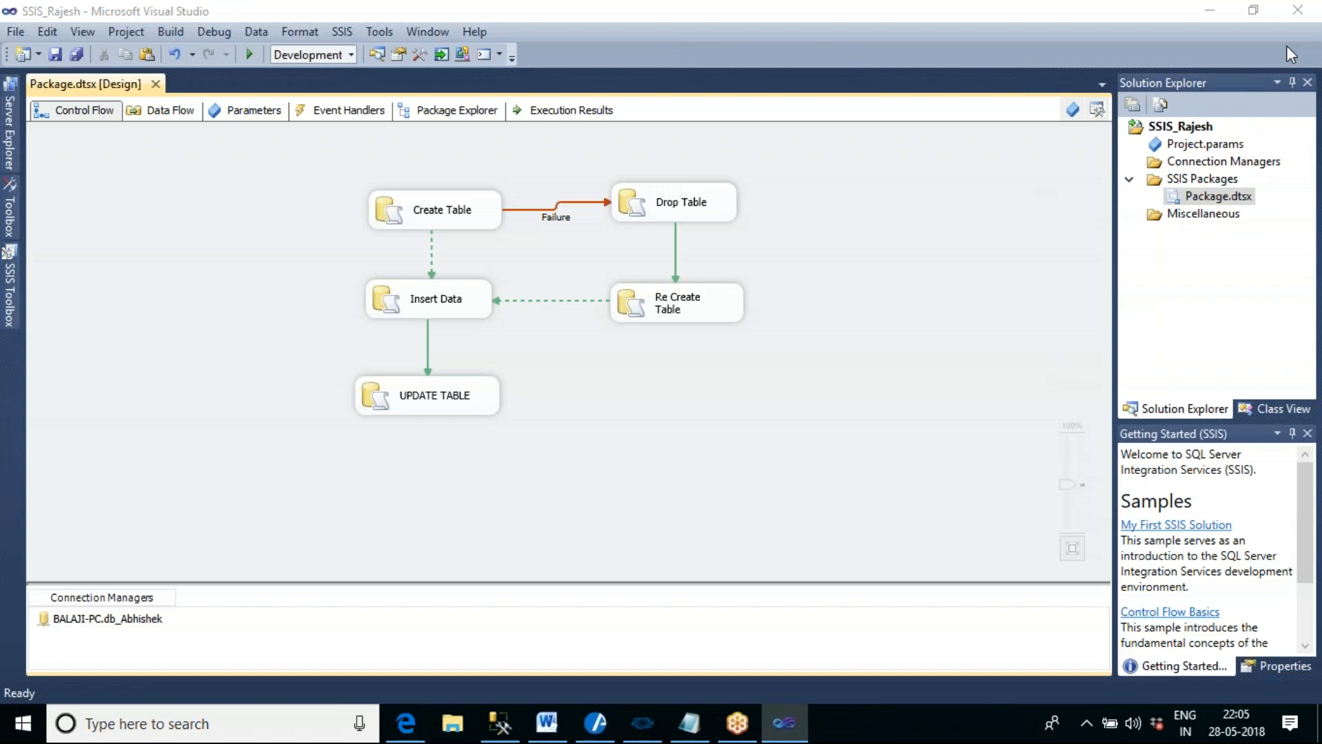
left_click(1287, 47)
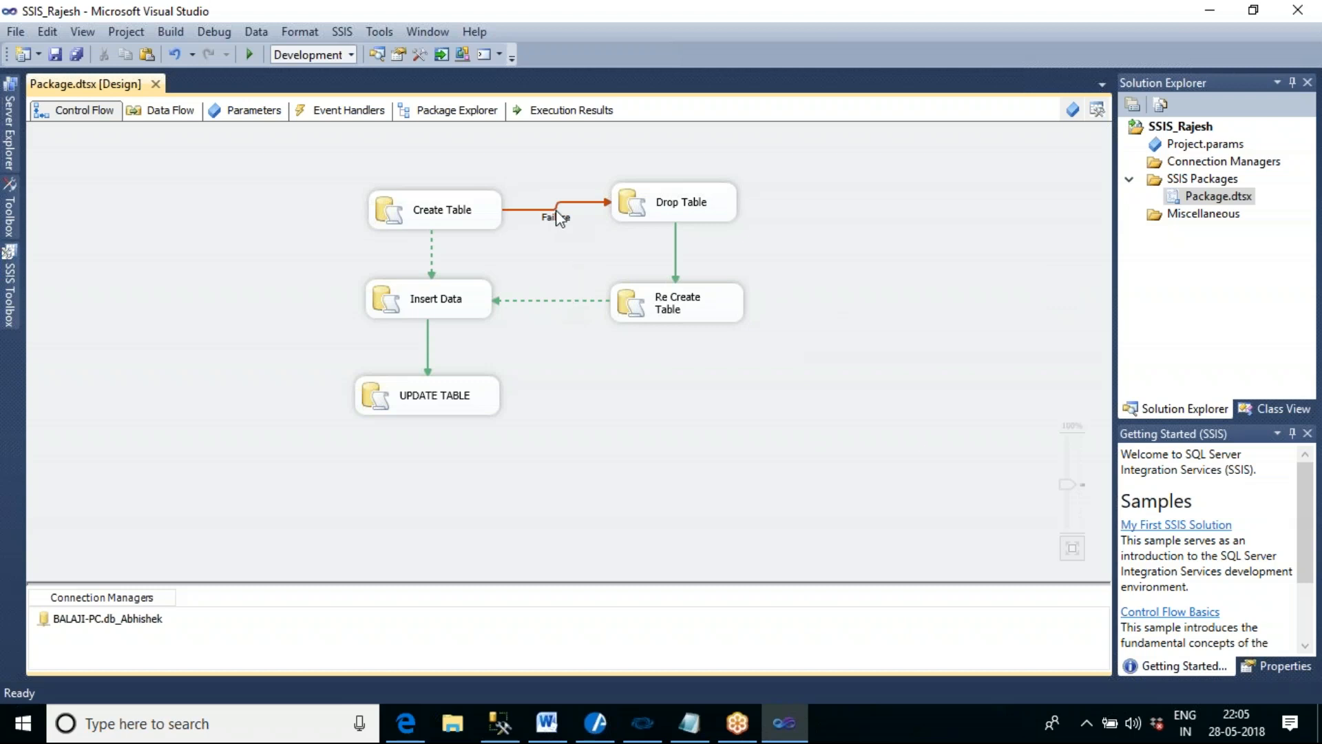
- Examine the value options of the precedence constraint between Drop Table and Re Create Table, and cancel without changing it
double_click(675, 259)
left_click(652, 287)
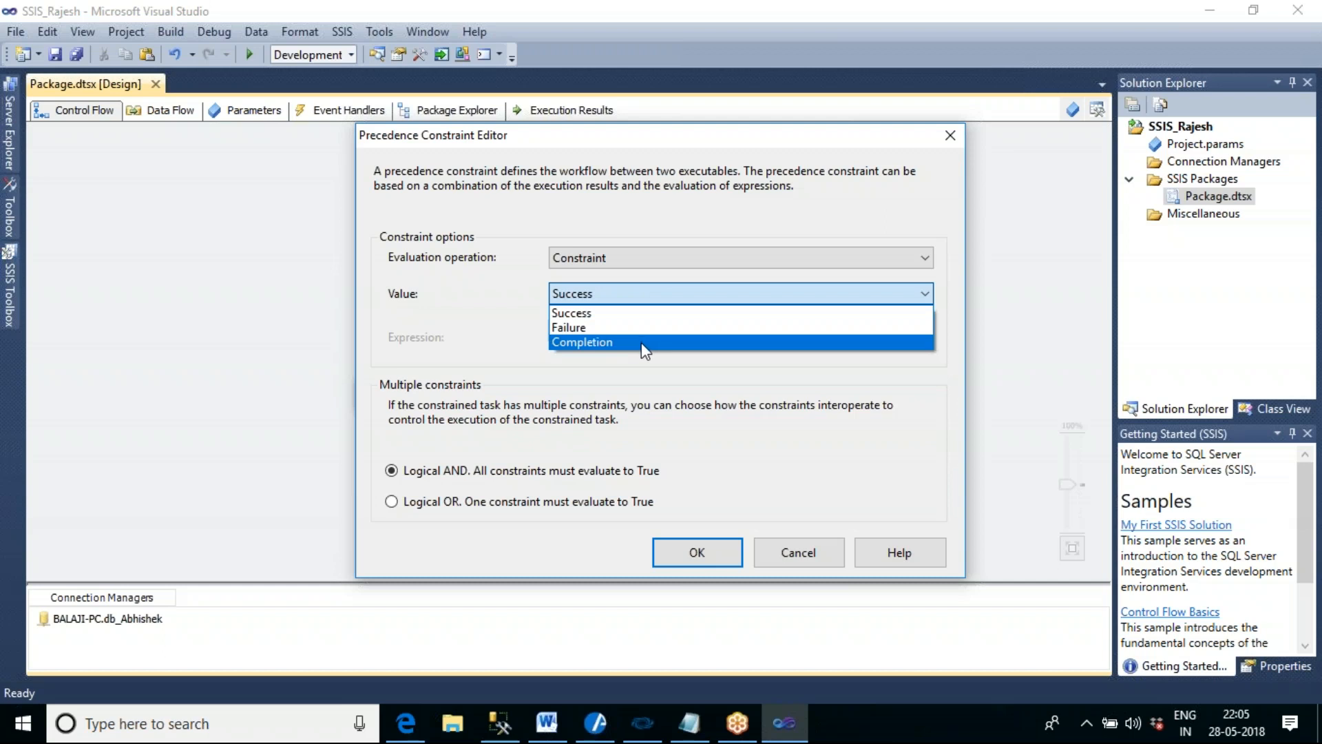
left_click(787, 556)
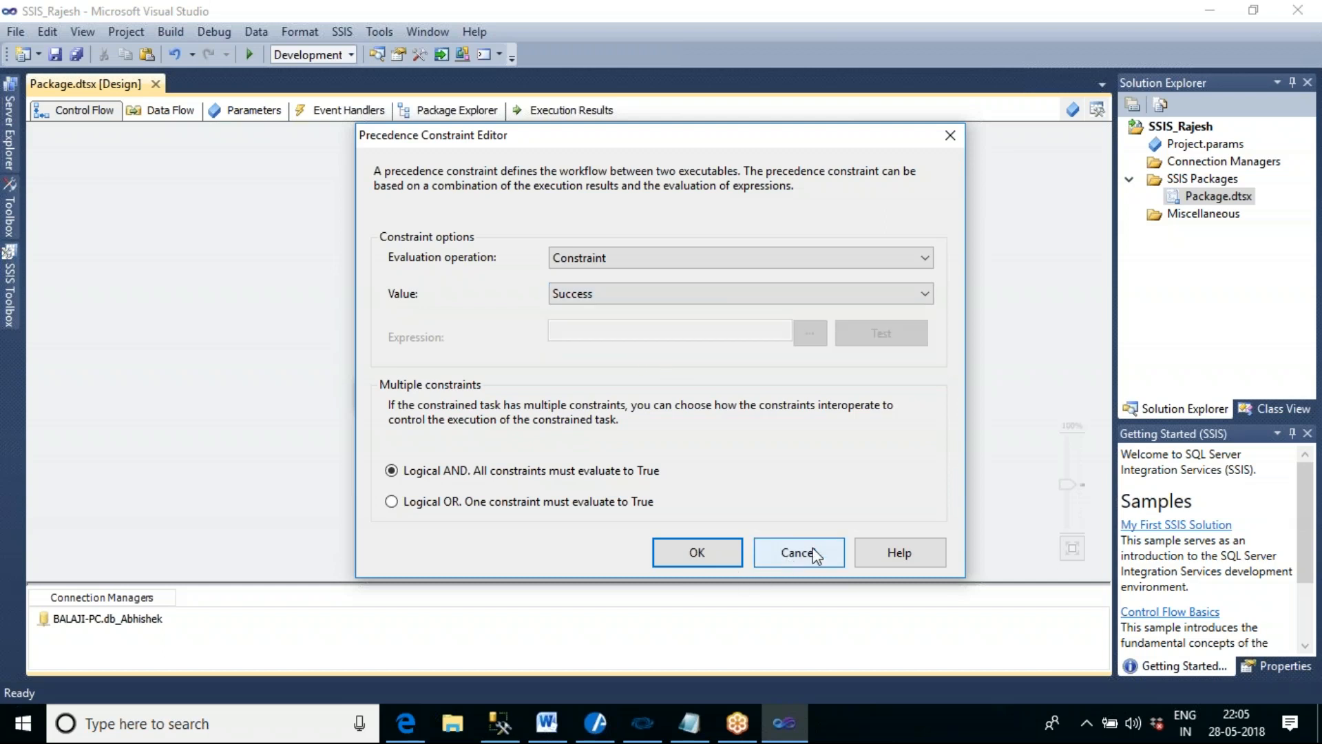
left_click(813, 548)
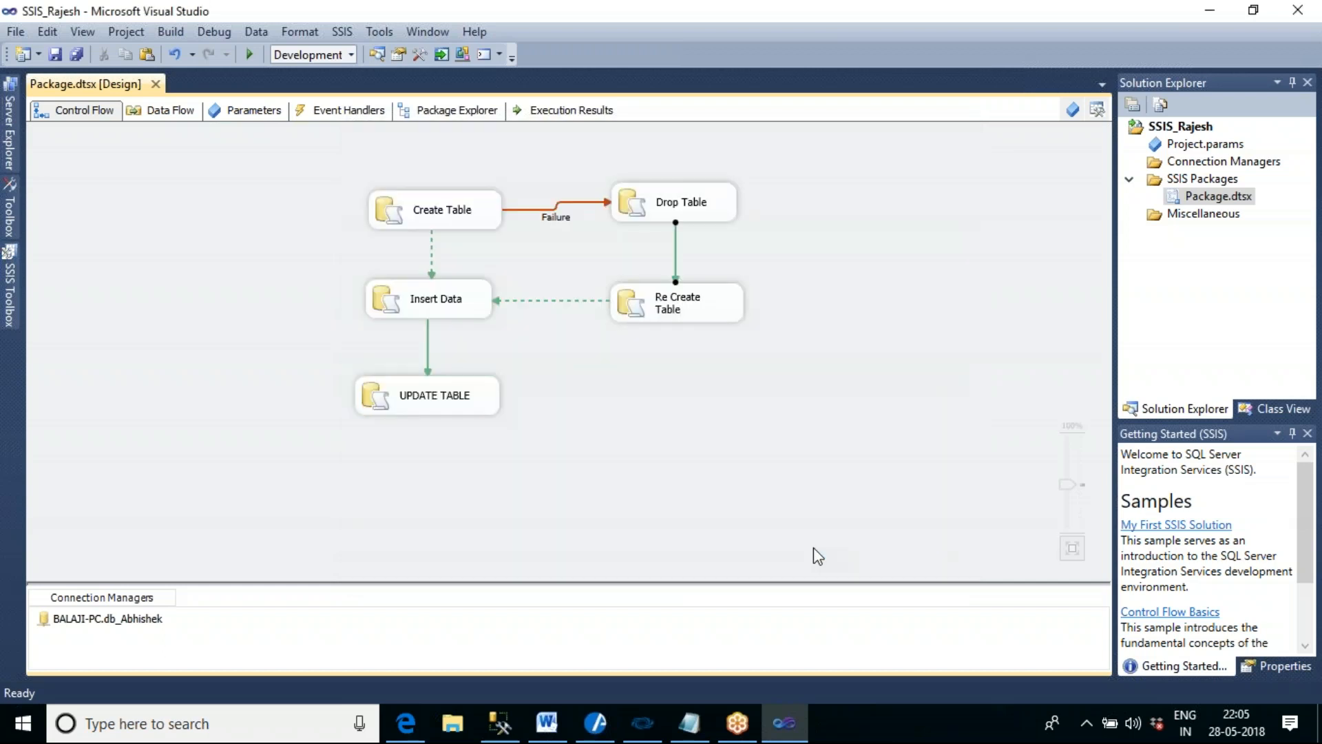
- Rename the package file Package.dtsx as First_Pkg.dtsx
right_click(1217, 198)
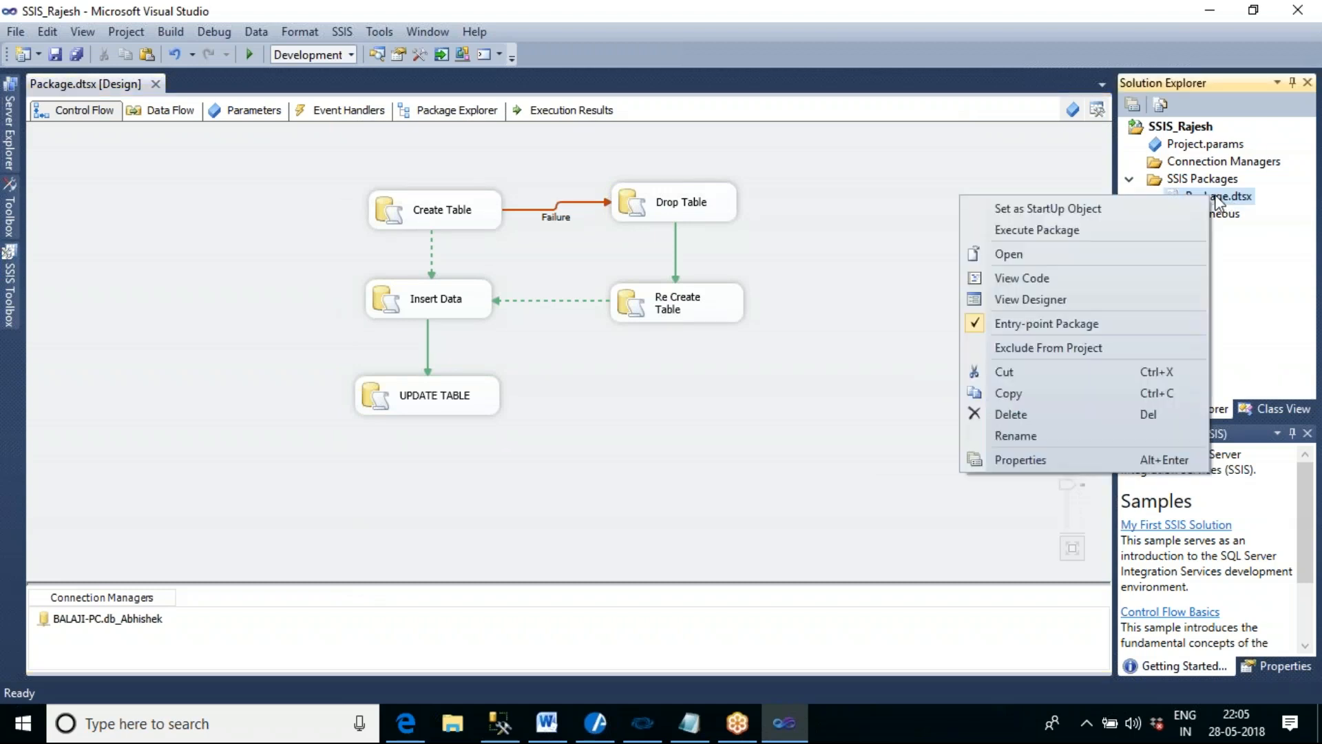
left_click(1099, 434)
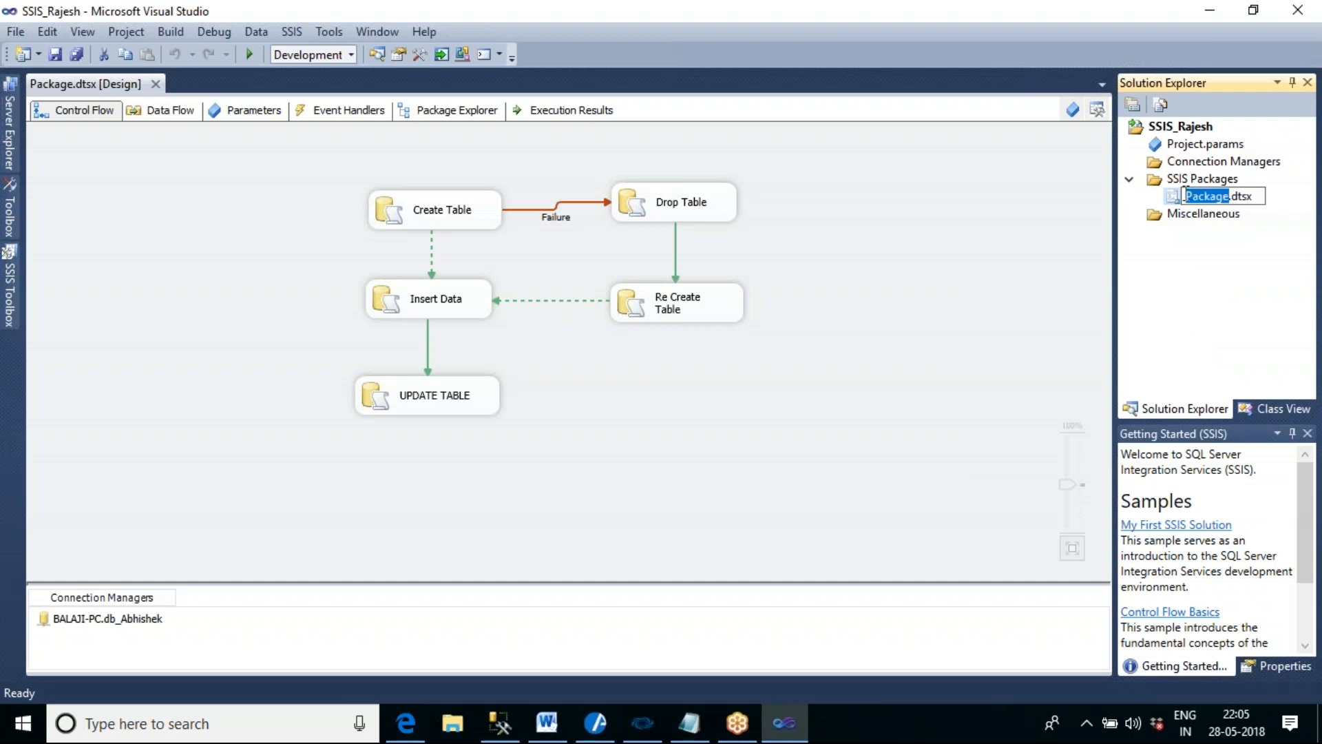
type("First")
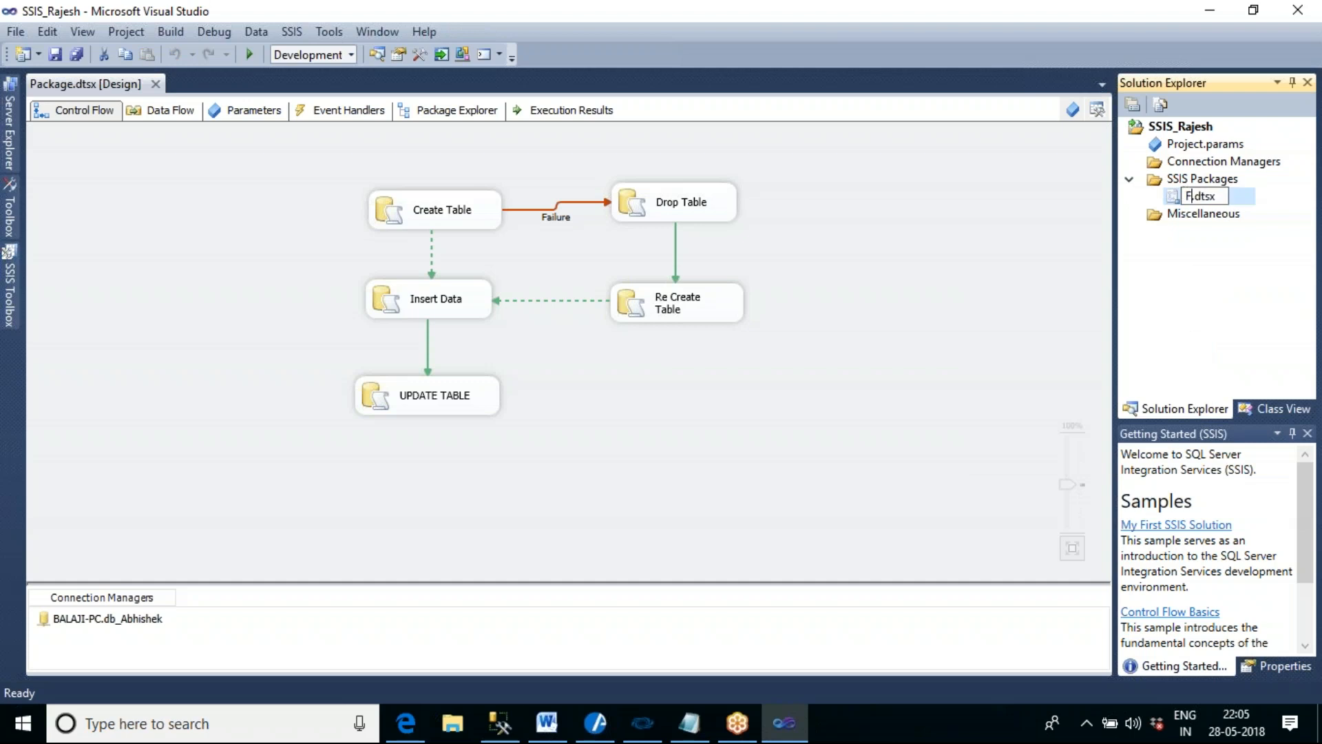
type("_Pkg")
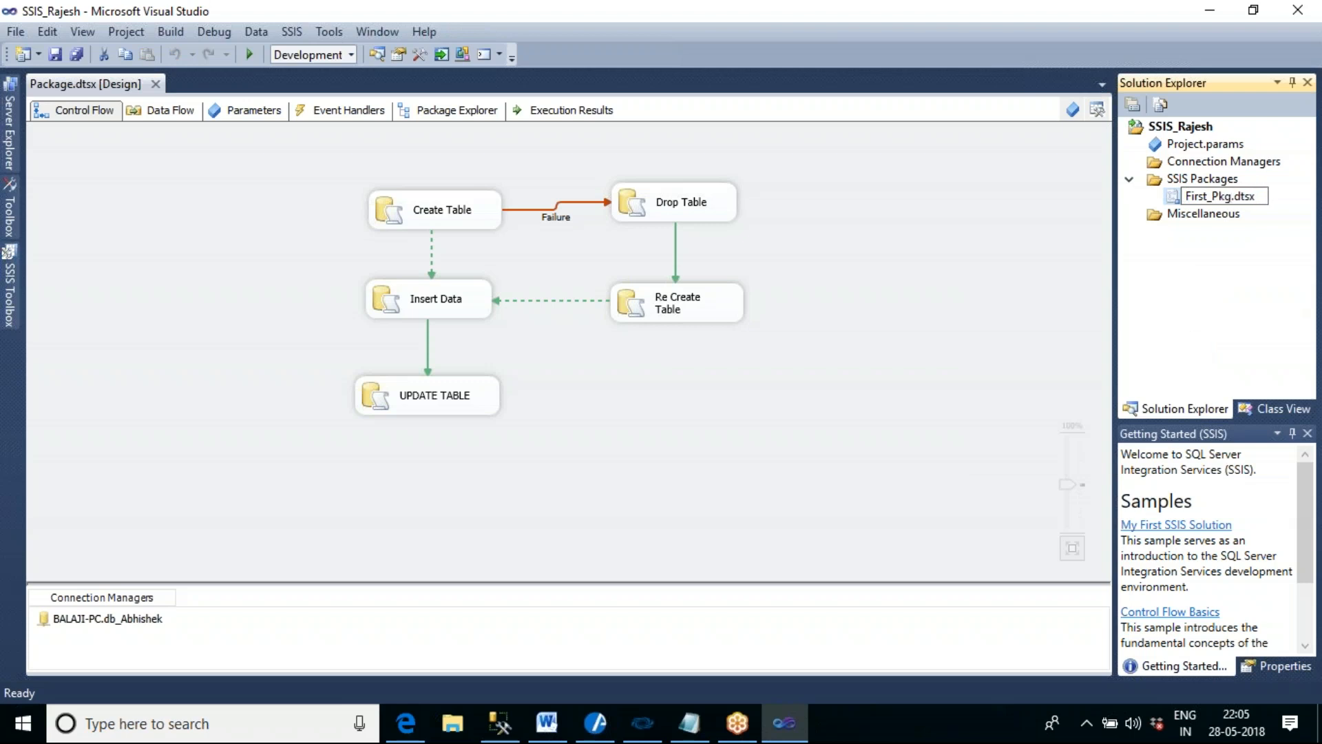
key("Return")
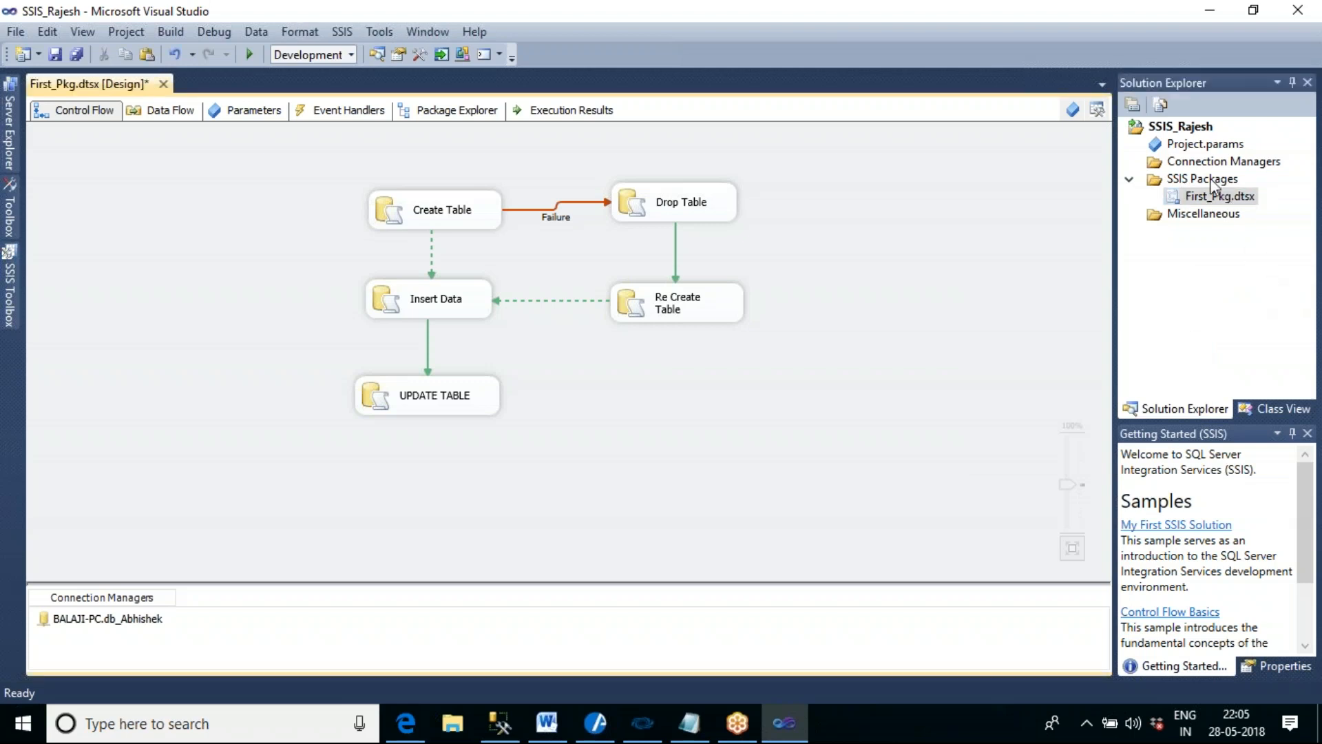
- Add a new SSIS package to the project
right_click(1198, 179)
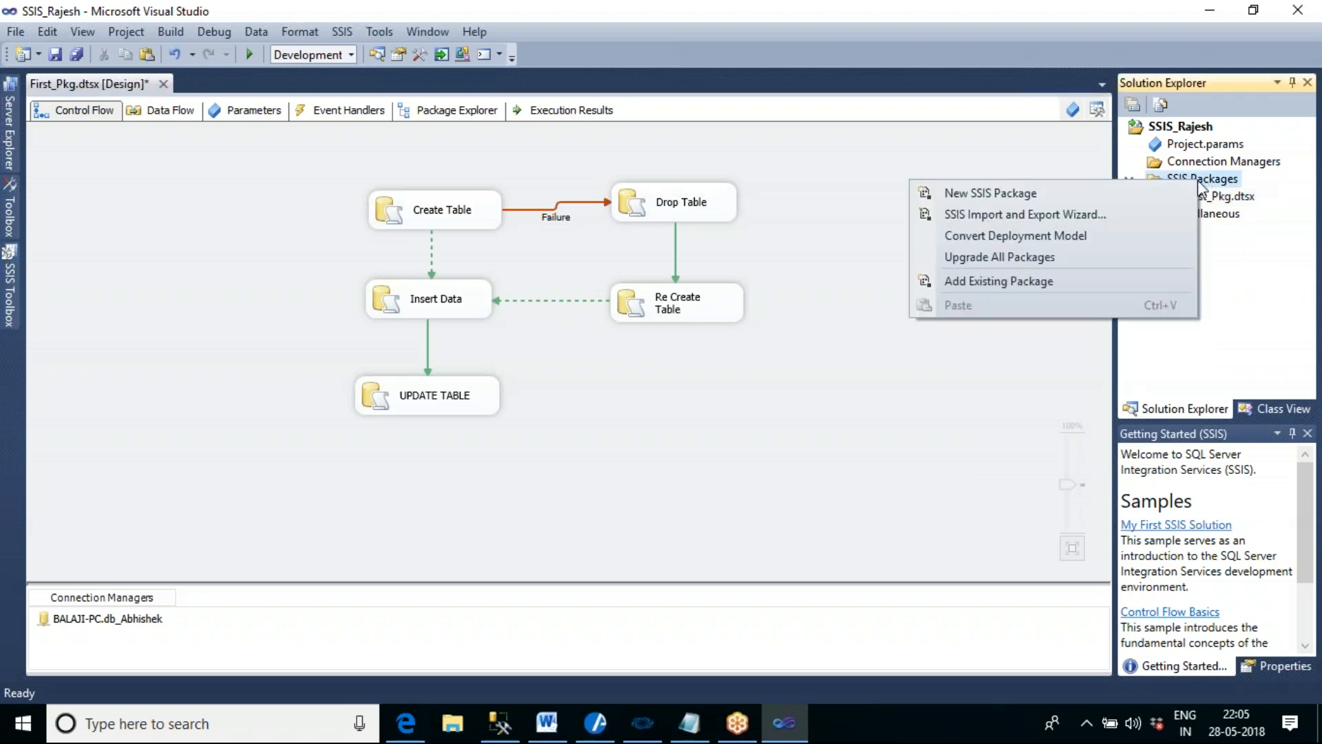
left_click(1054, 193)
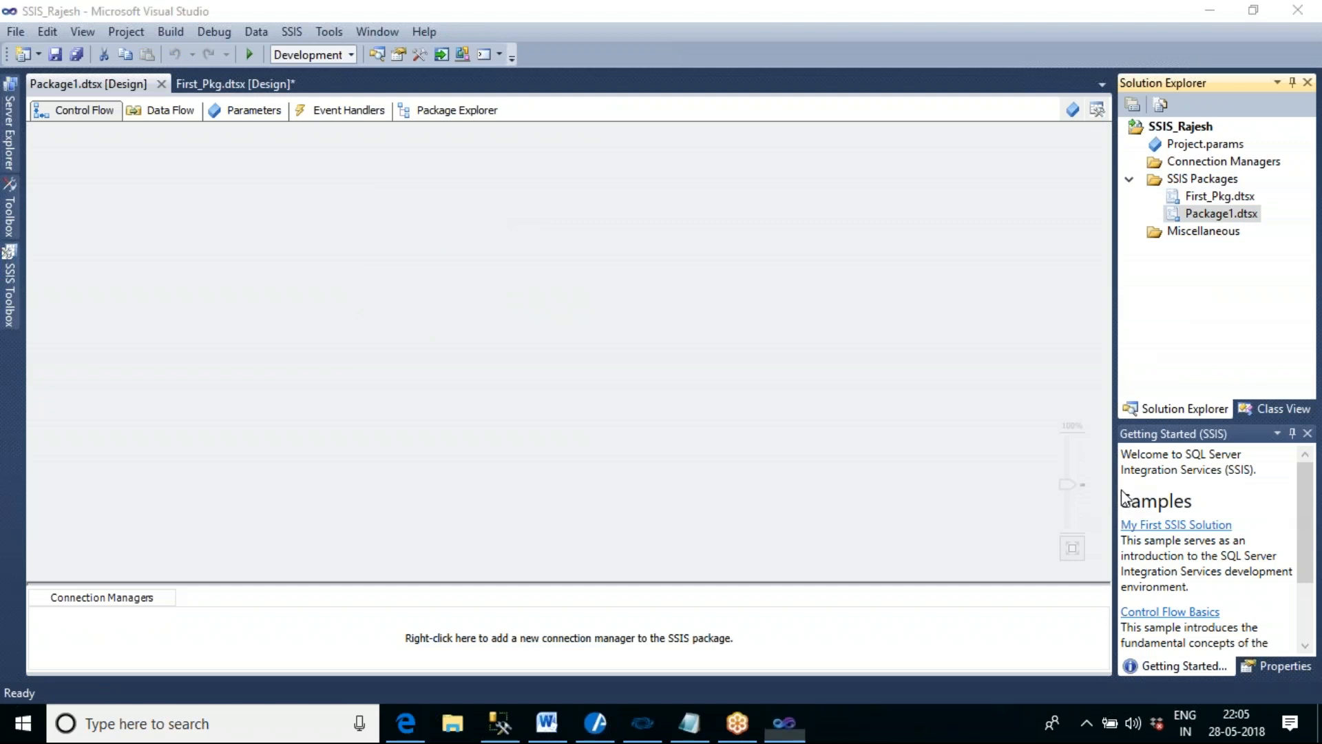
left_click(999, 274)
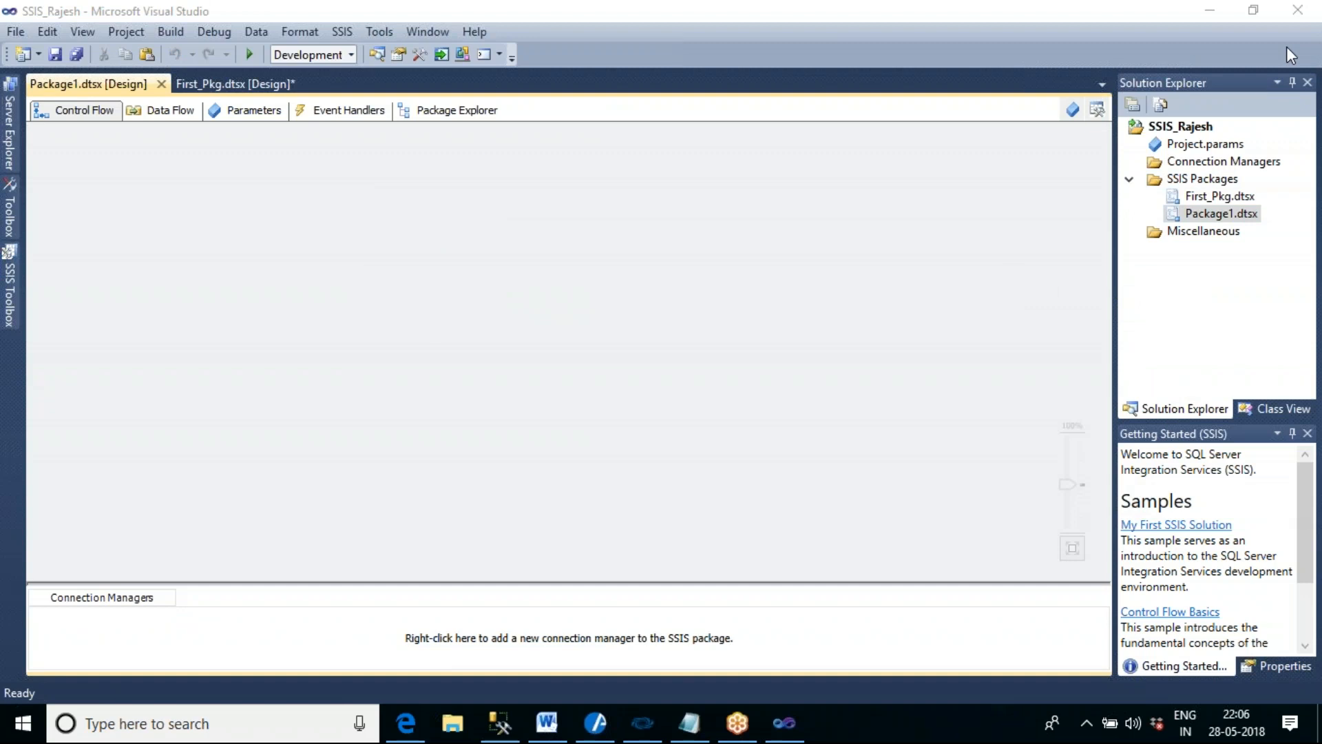
- Rename the new package Package1.dtsx as Second_Pkg.dtsx
left_click(1209, 219)
right_click(1209, 219)
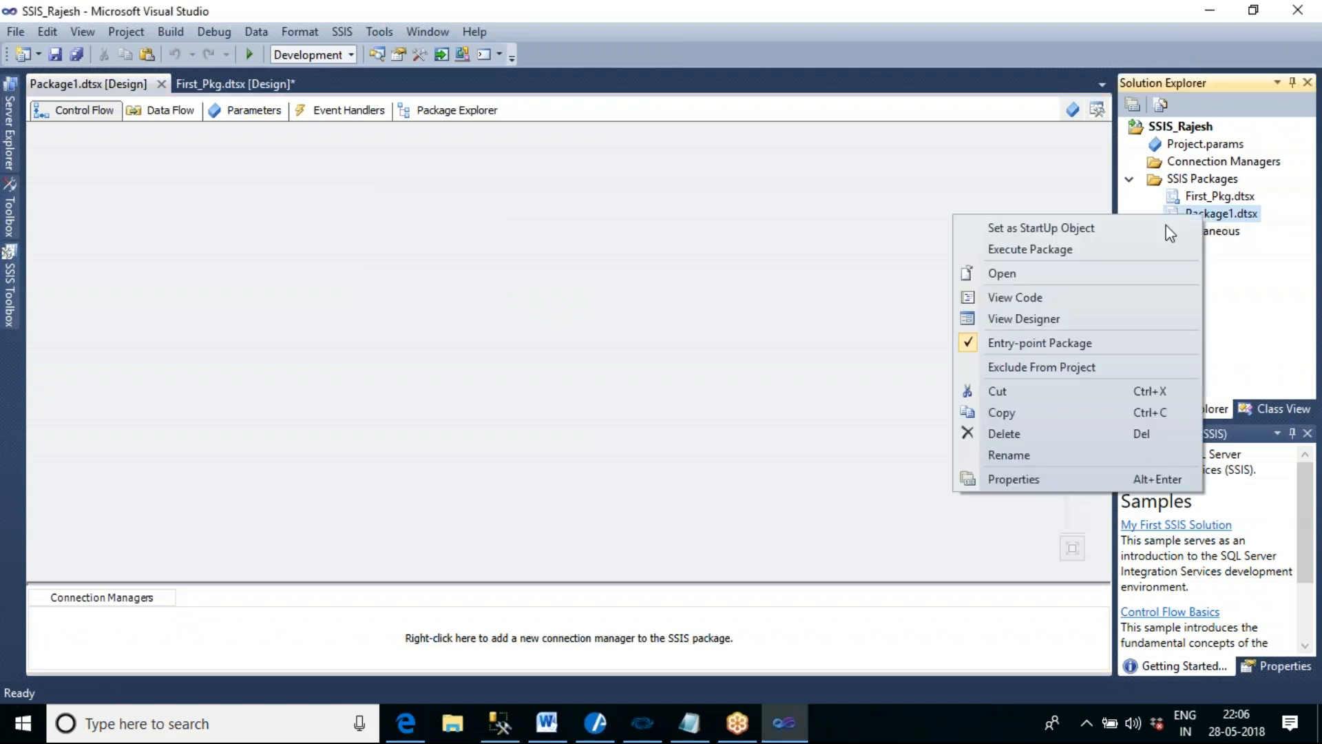
left_click(1026, 452)
left_click_drag(1234, 214, 1182, 214)
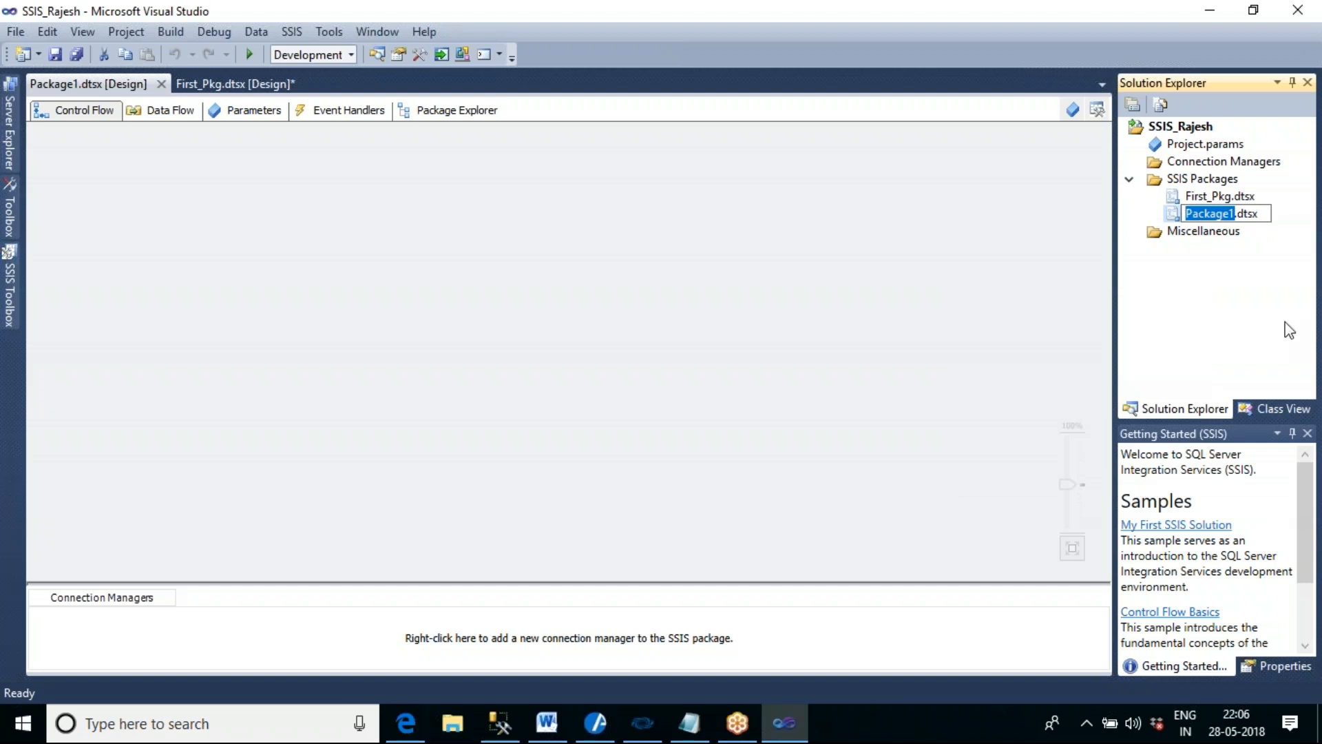
type("se")
key("BackSpace")
key("BackSpace")
type("Second")
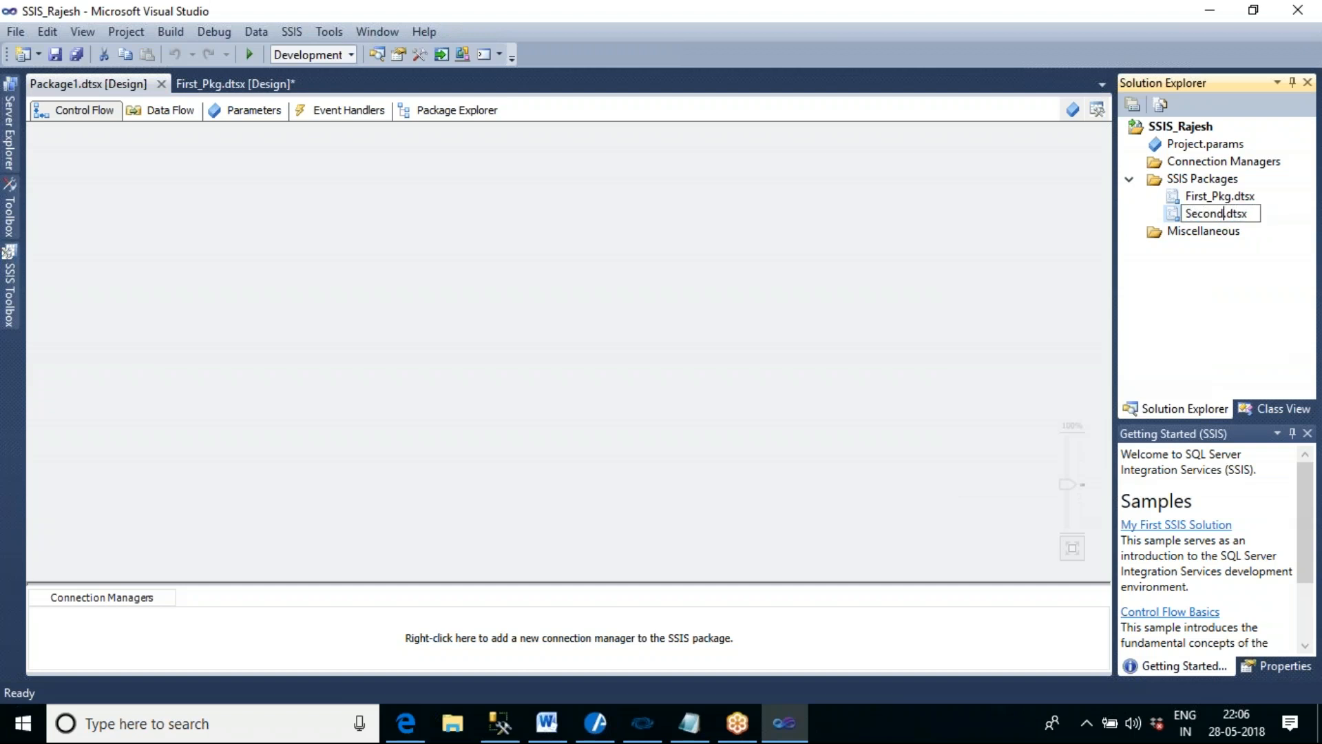
type("_Pkg")
left_click(1011, 285)
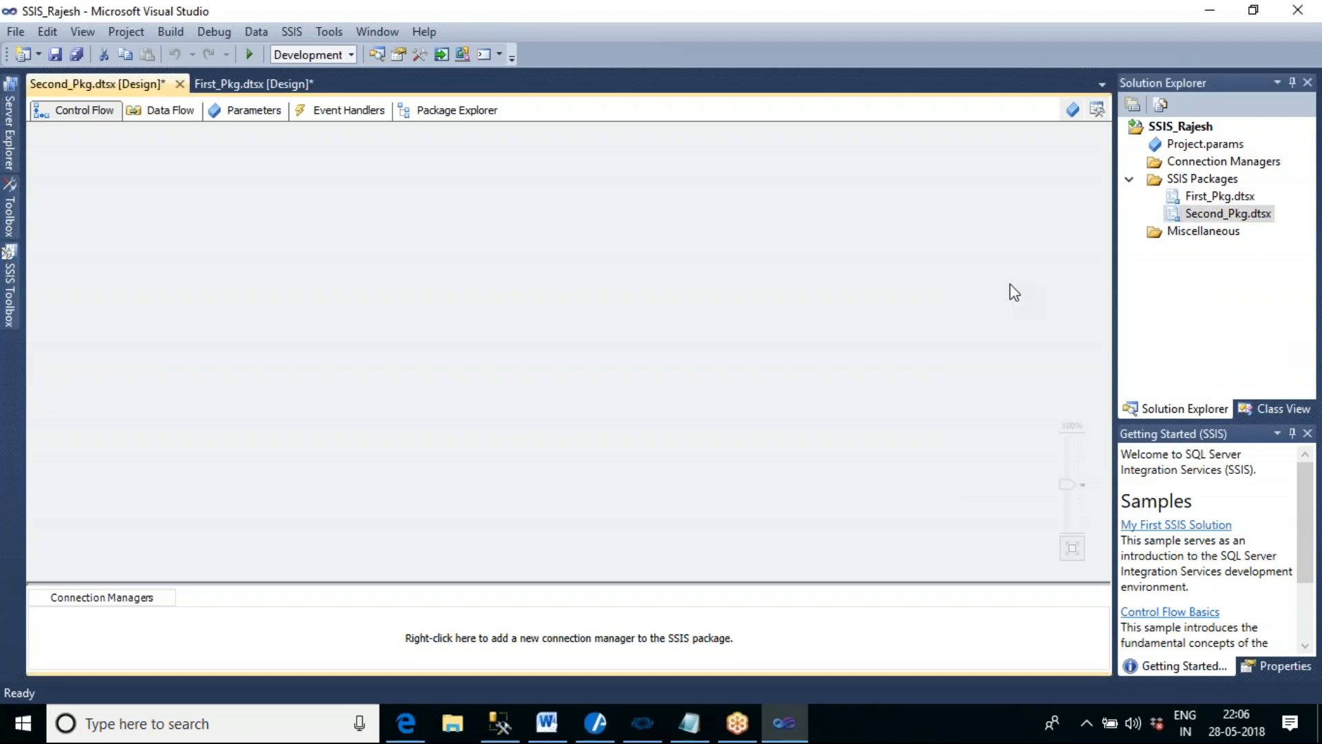
- Add an Execute SQL Task to the control flow of Second_Pkg
left_click(6, 301)
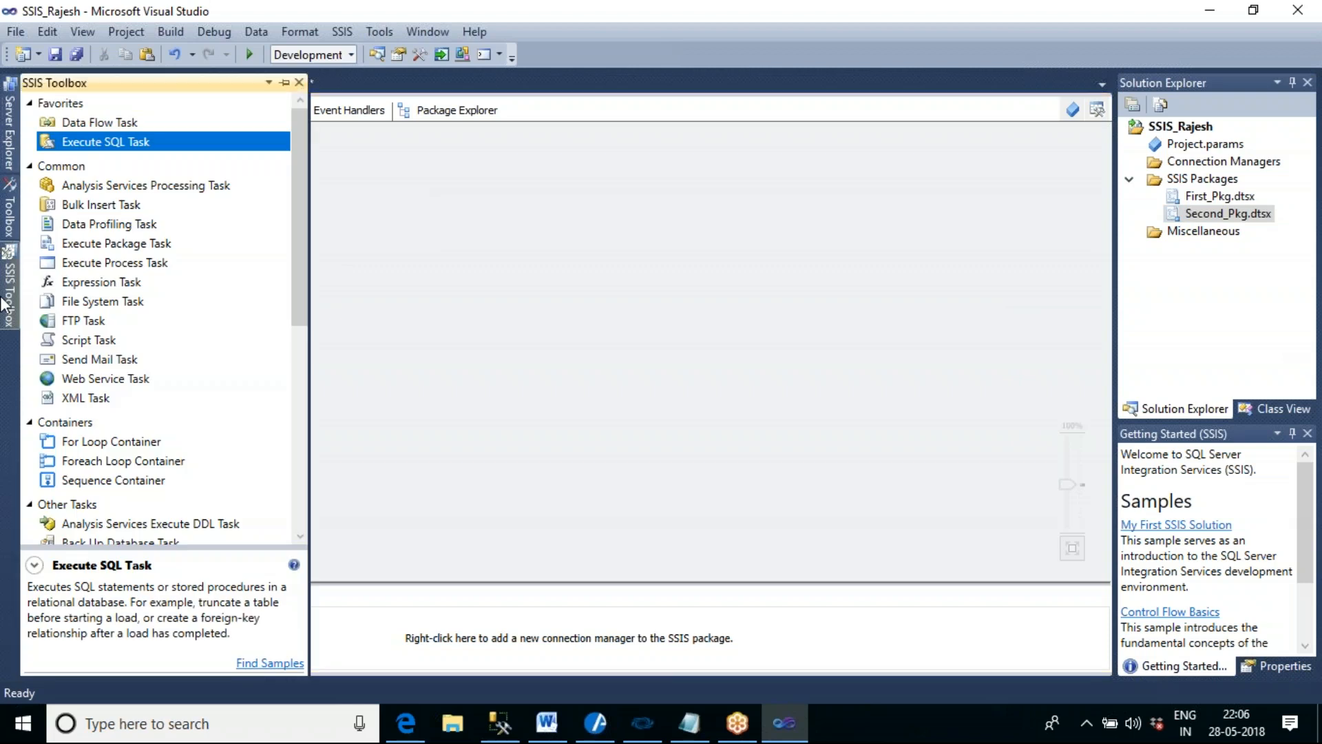
left_click(767, 319)
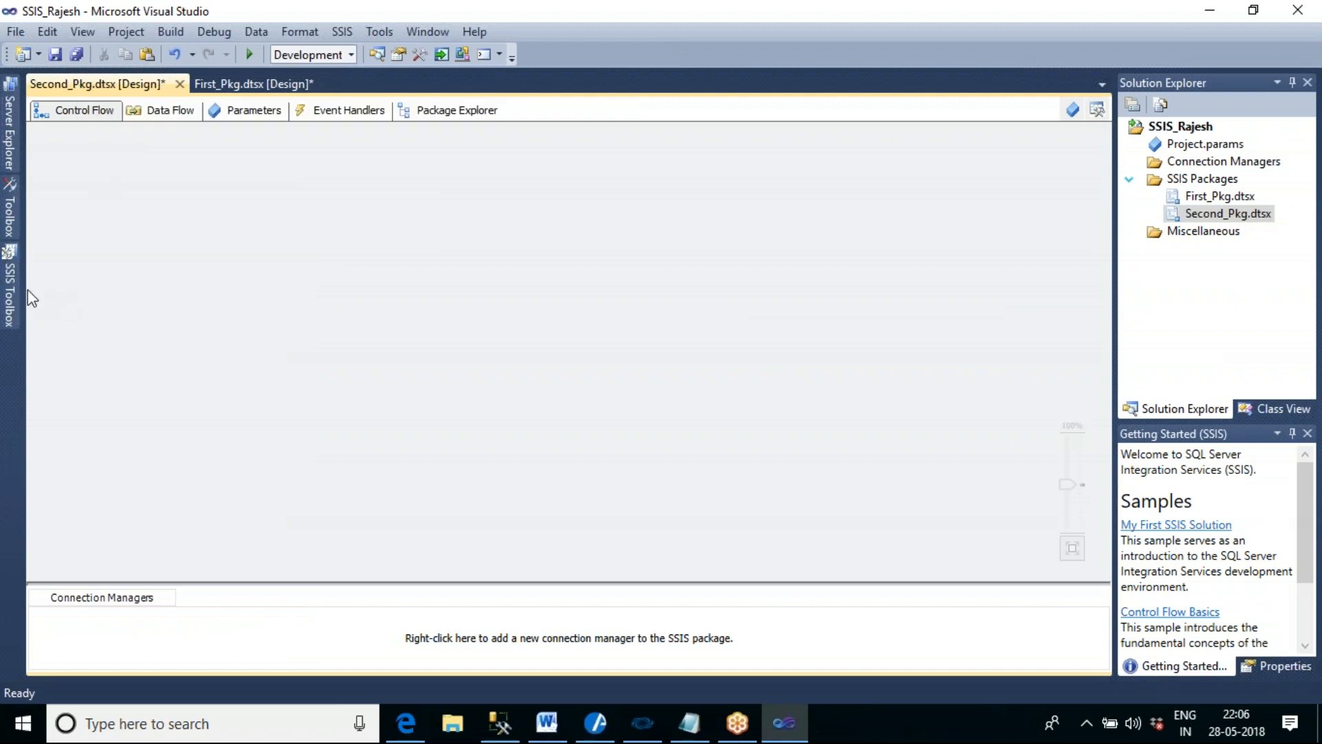
left_click(10, 296)
left_click_drag(127, 151, 403, 193)
left_click(471, 219)
- Try to name the Execute SQL Task Create Table 2 and pick an existing connection for it, and cancel the edit
double_click(472, 221)
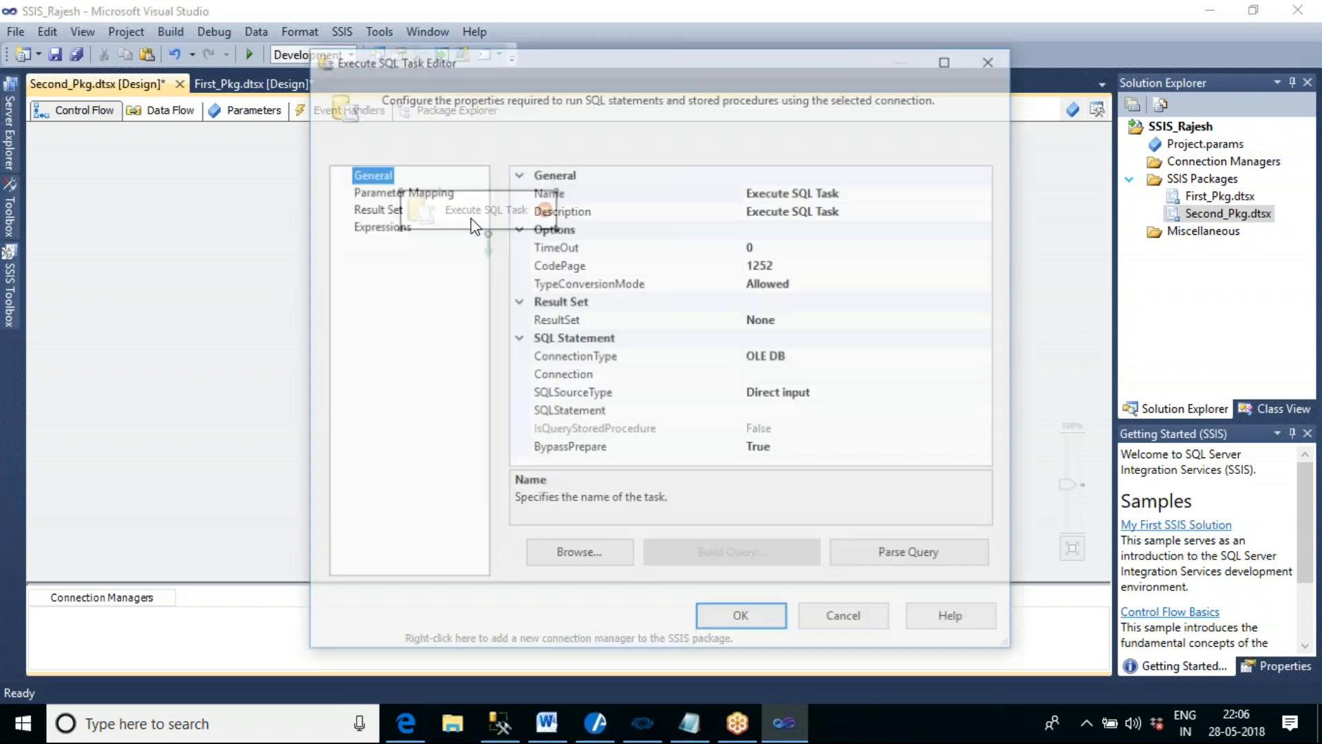
left_click(873, 194)
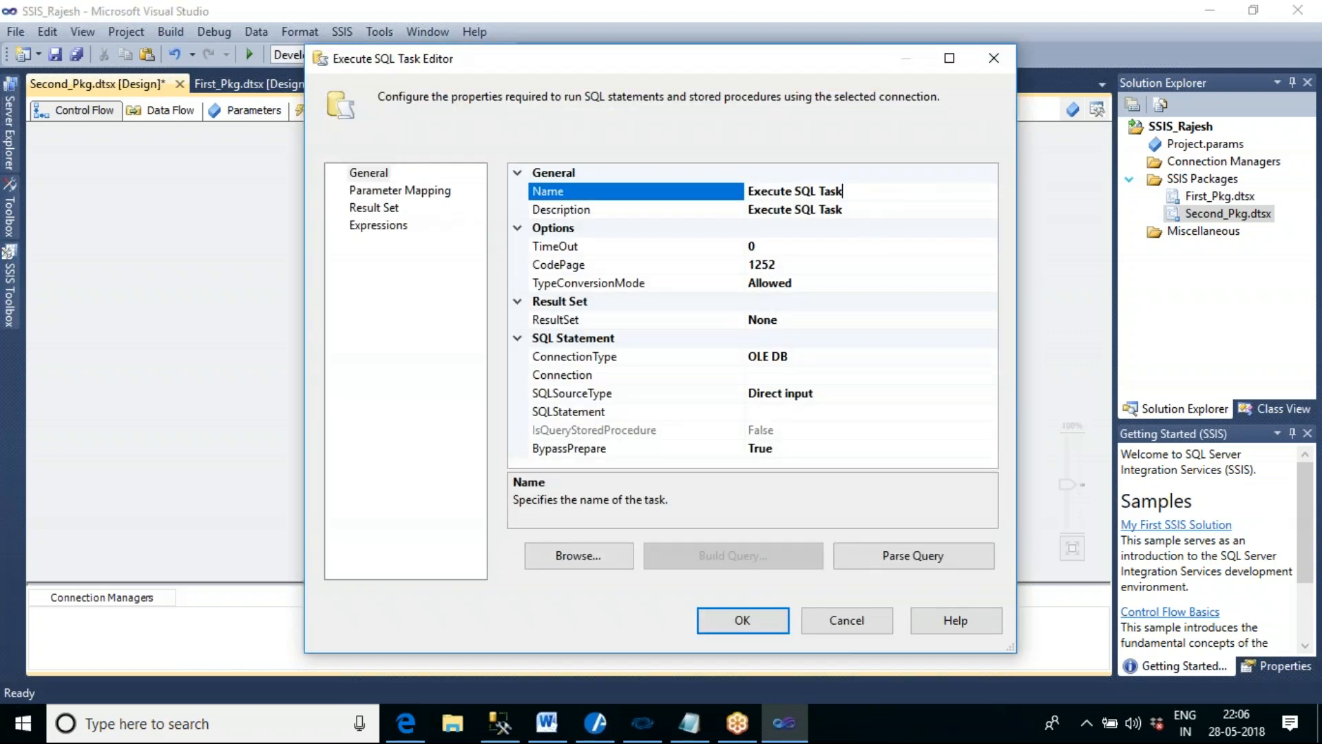
left_click_drag(873, 194, 730, 196)
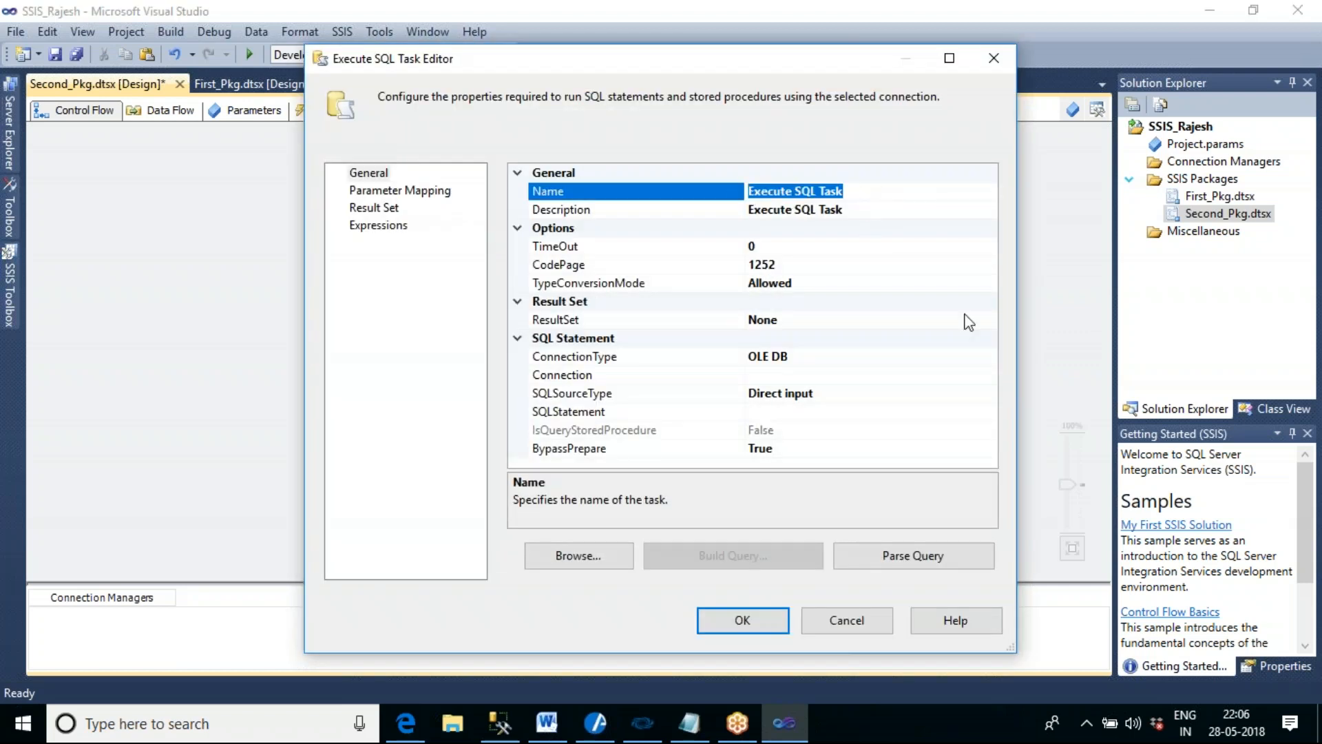
type("Create Table 2")
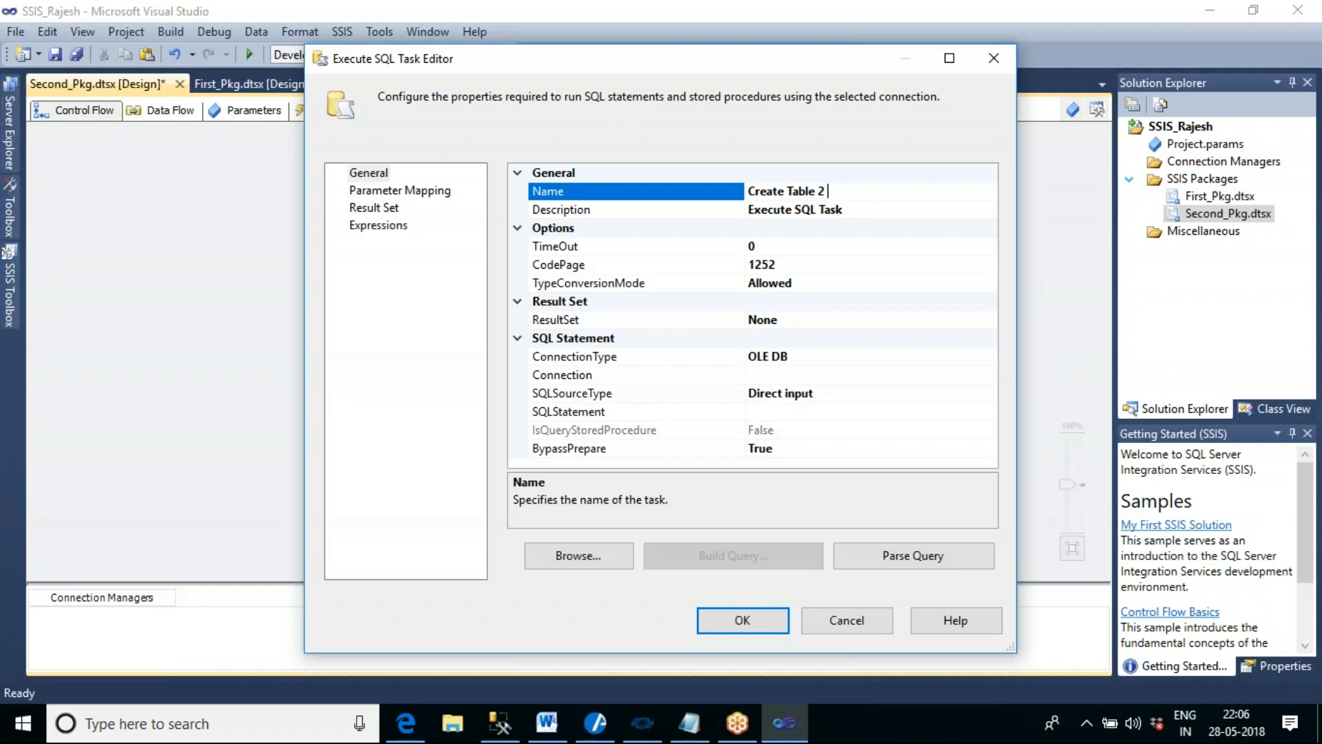
left_click(926, 380)
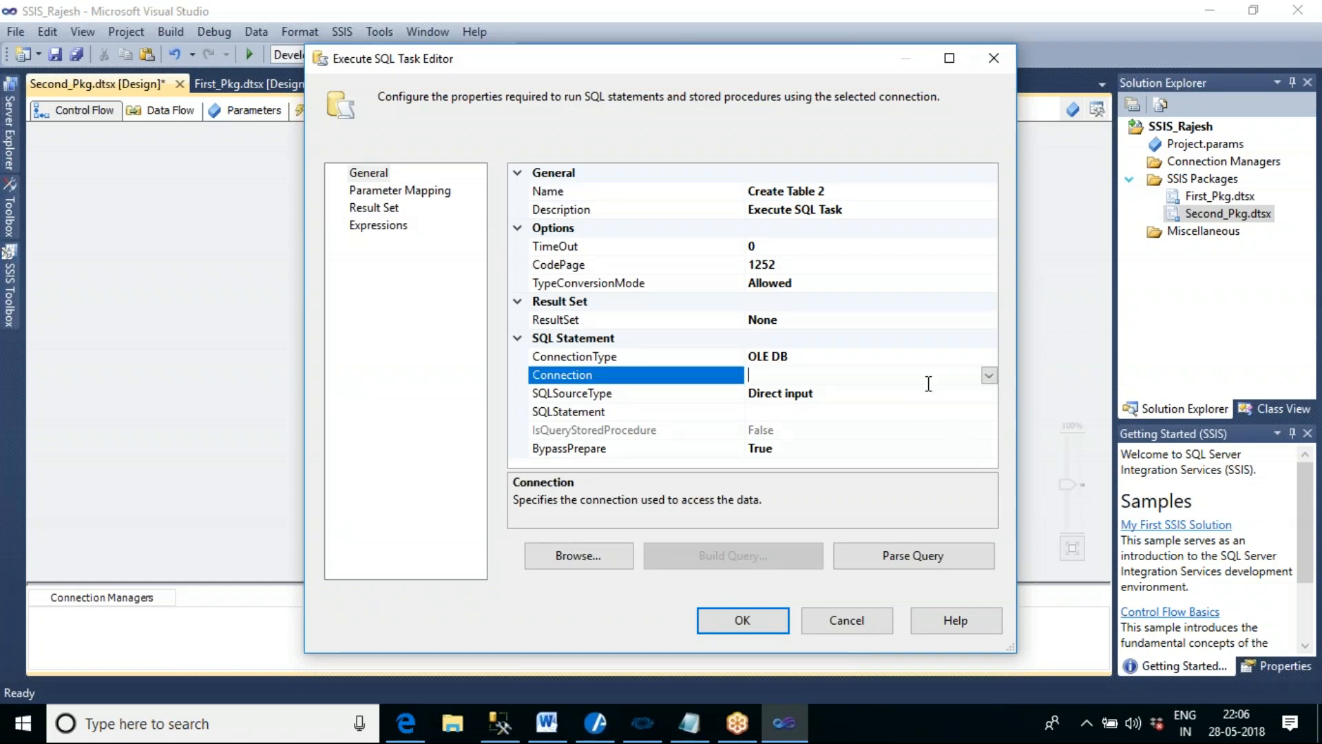
left_click(989, 375)
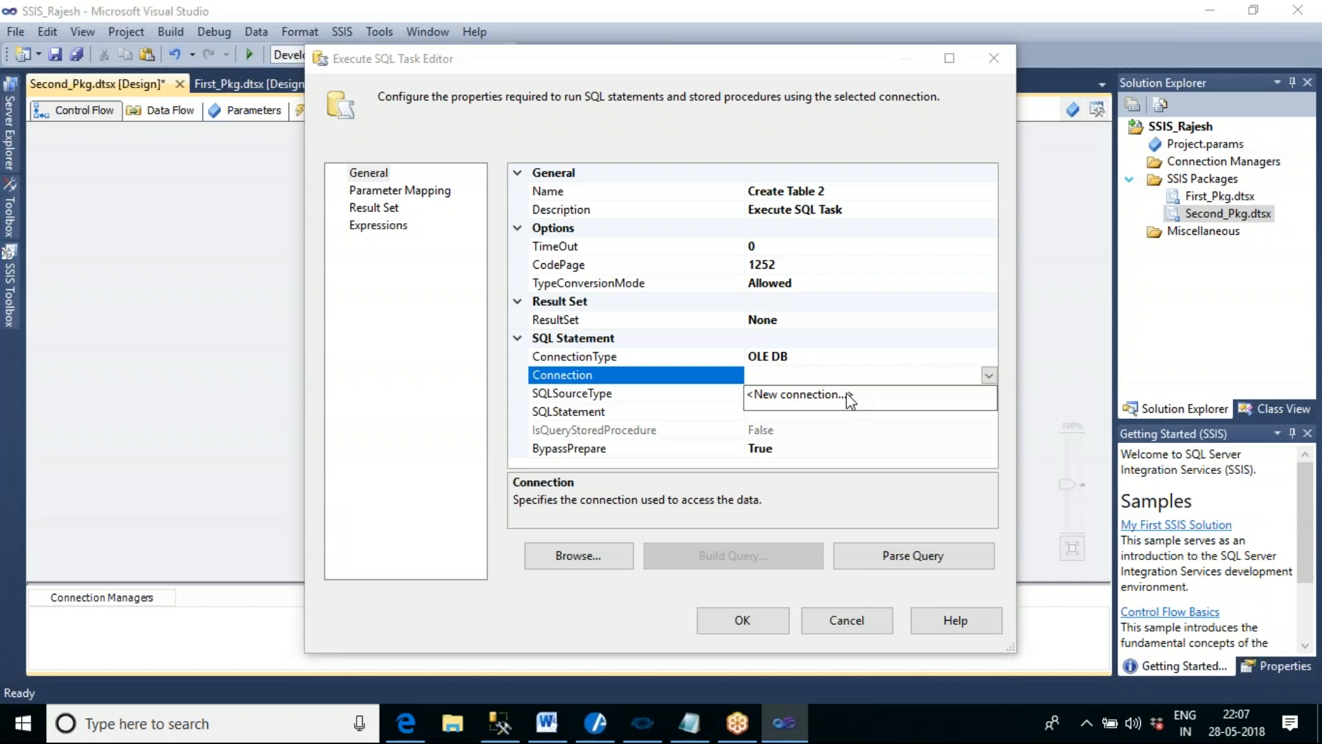
left_click(828, 624)
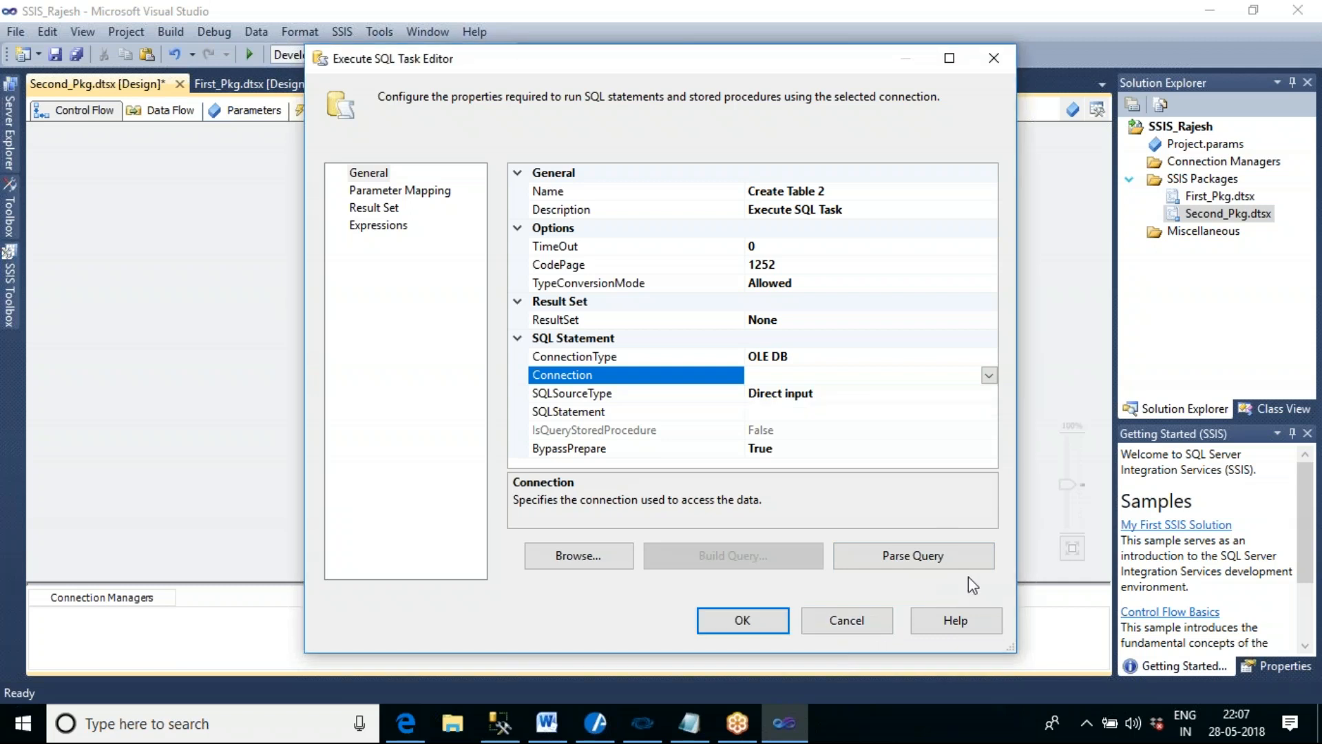
left_click(875, 614)
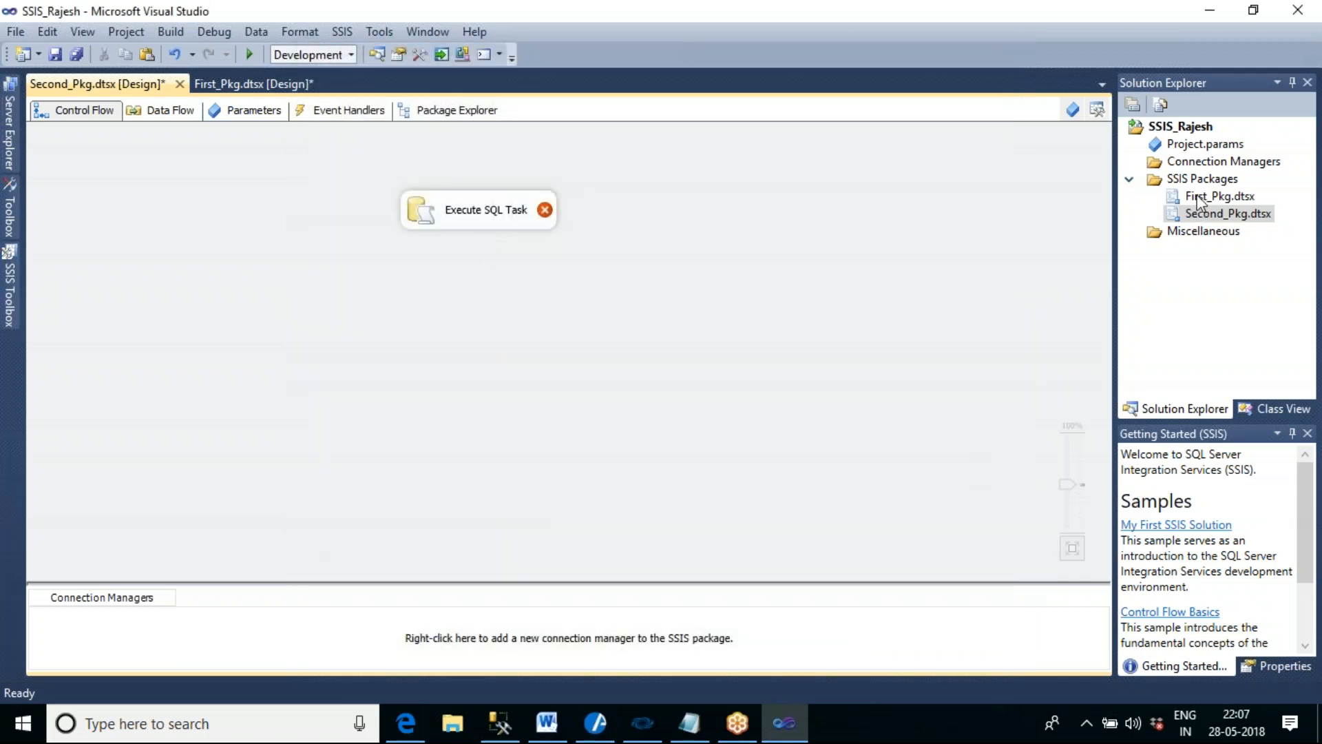
- Compare the connection managers available in First_Pkg with those in Second_Pkg
double_click(1199, 197)
left_click(150, 619)
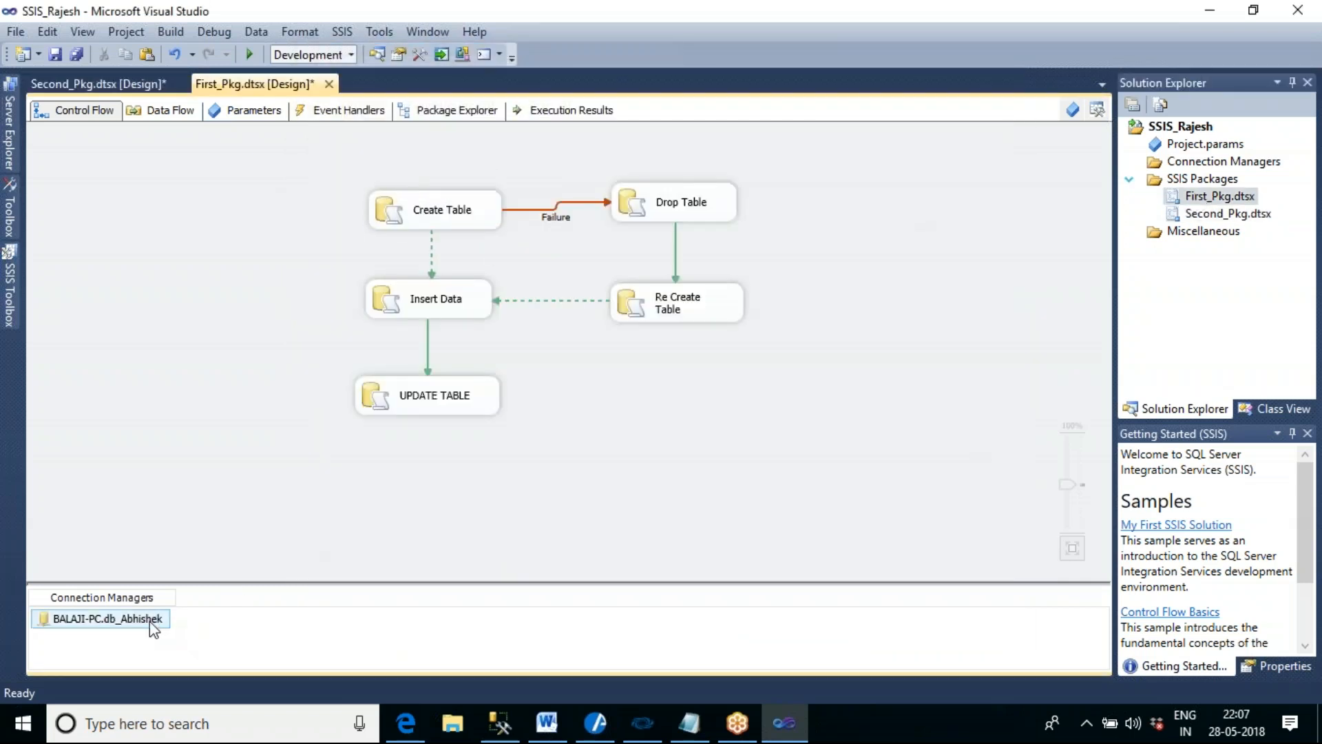
left_click(271, 601)
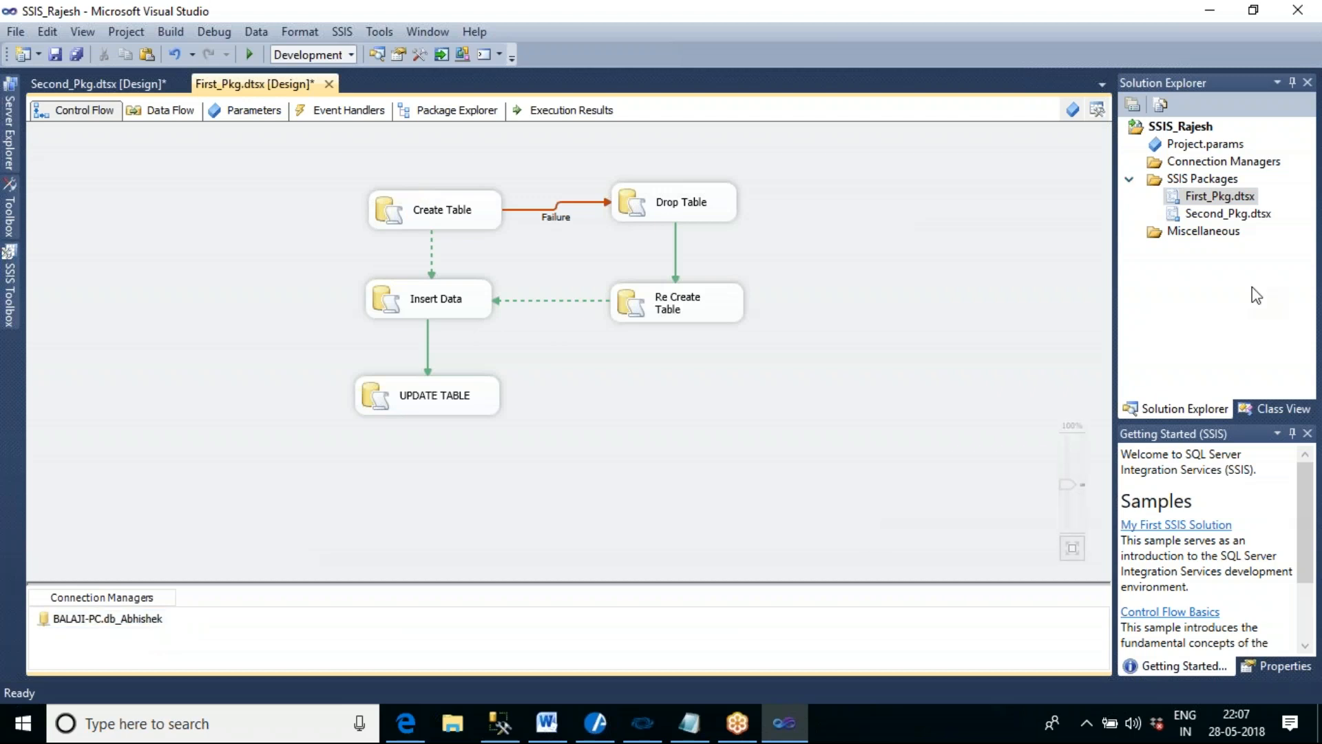
double_click(1229, 214)
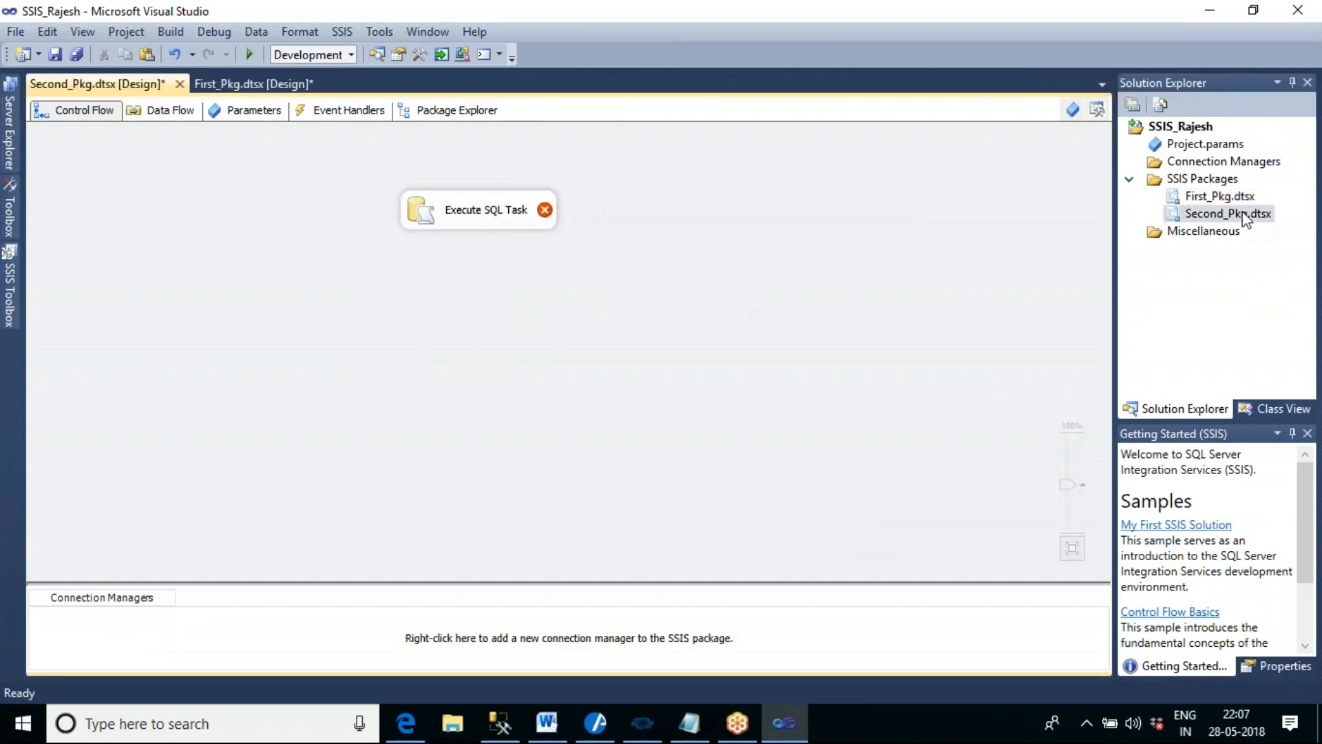
- Convert the database connection manager in First_Pkg to a project connection
double_click(1253, 197)
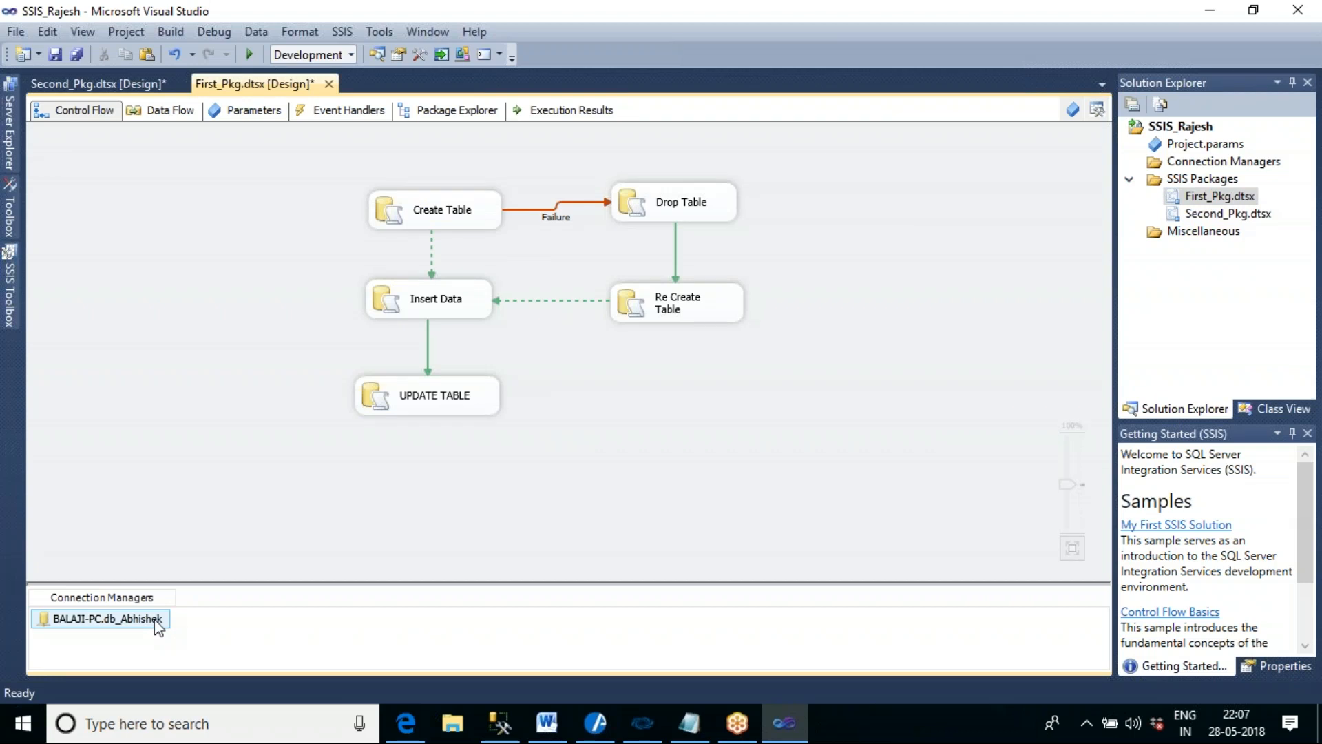
right_click(157, 626)
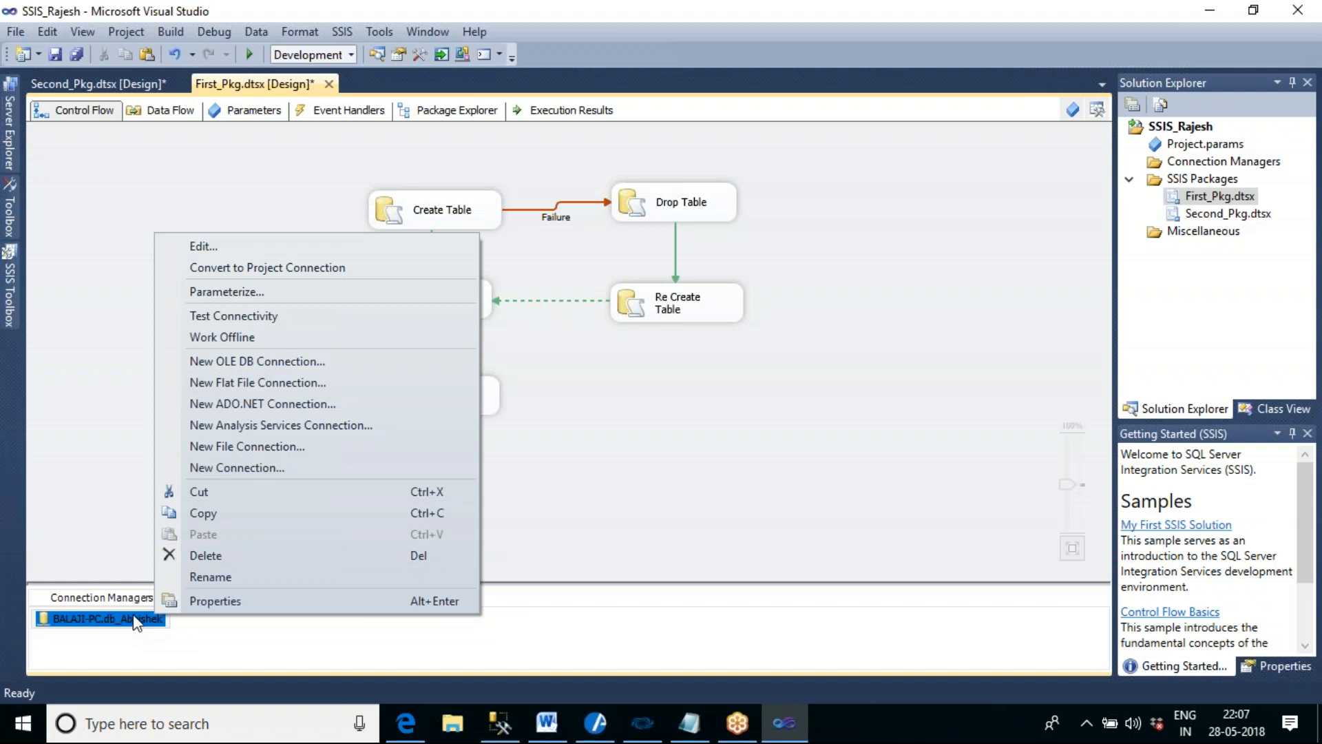
left_click(284, 270)
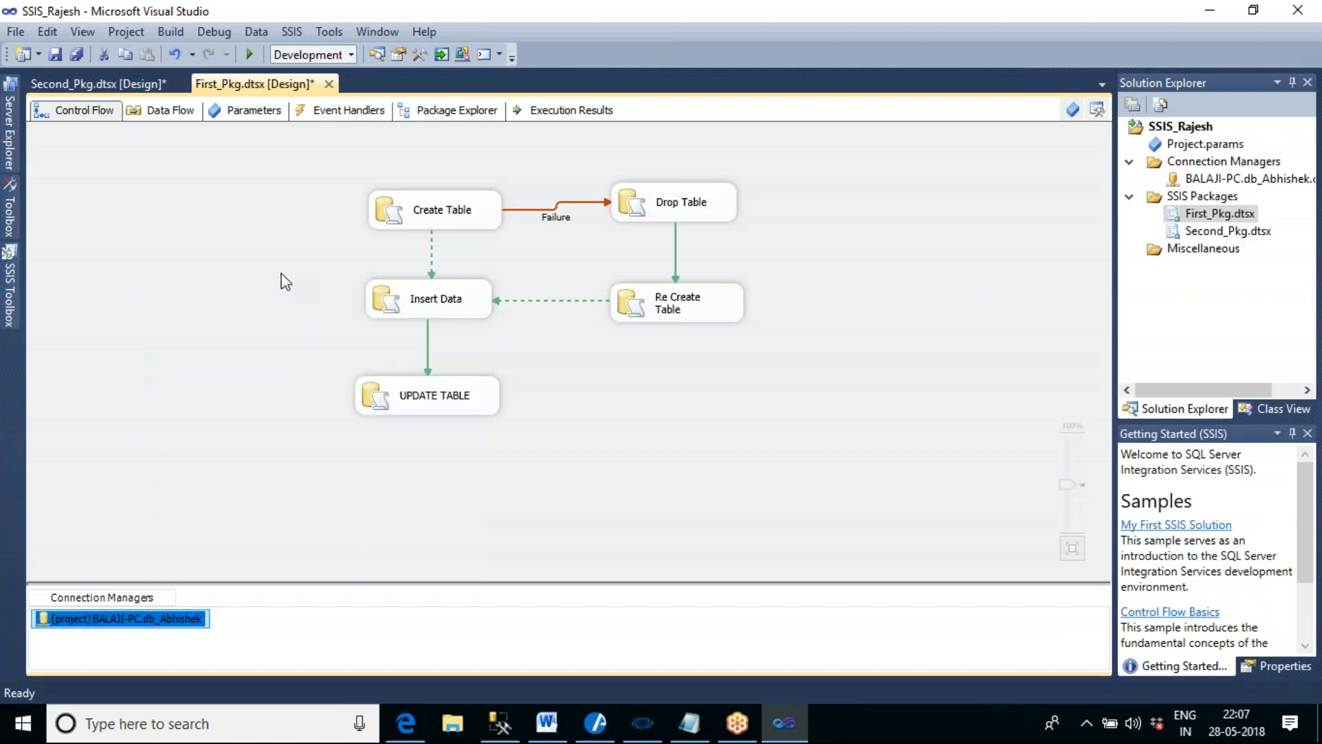
- In Second_Pkg, assign the shared project database connection to the Execute SQL Task
left_click(281, 531)
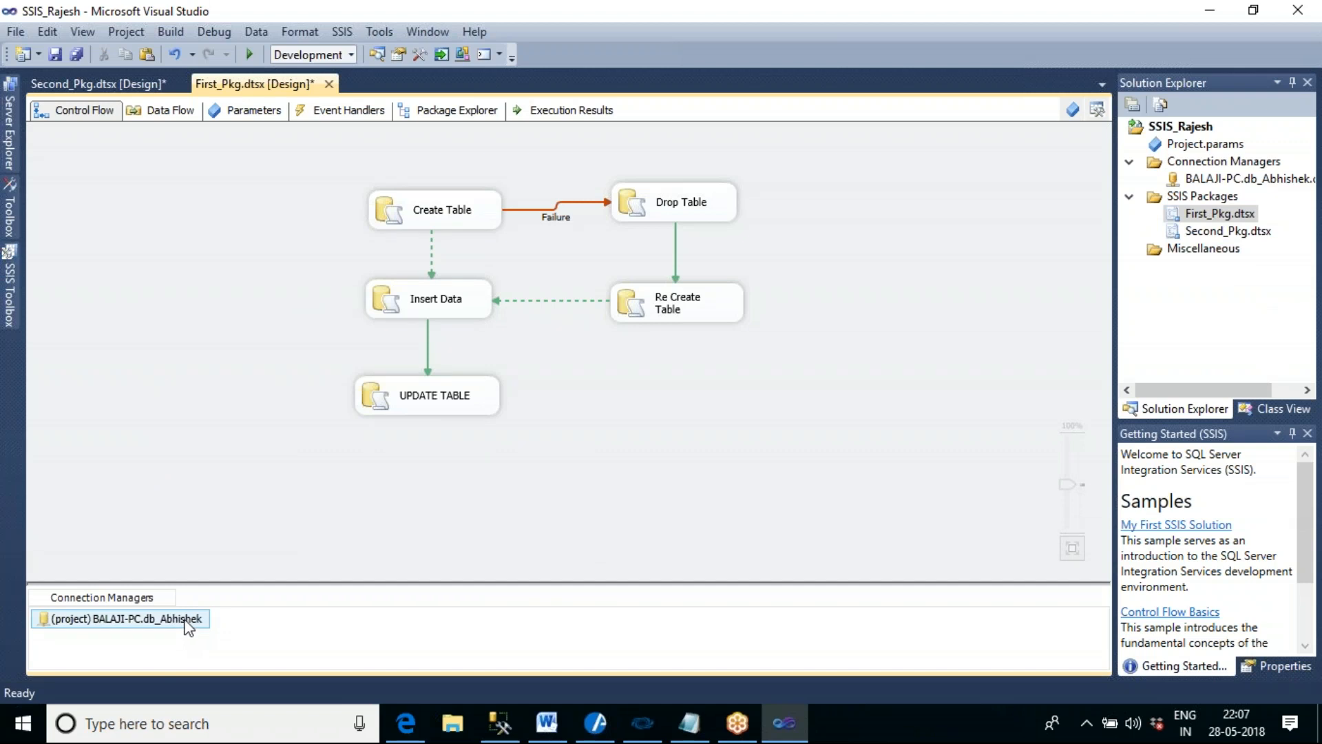
left_click(1231, 236)
double_click(1231, 236)
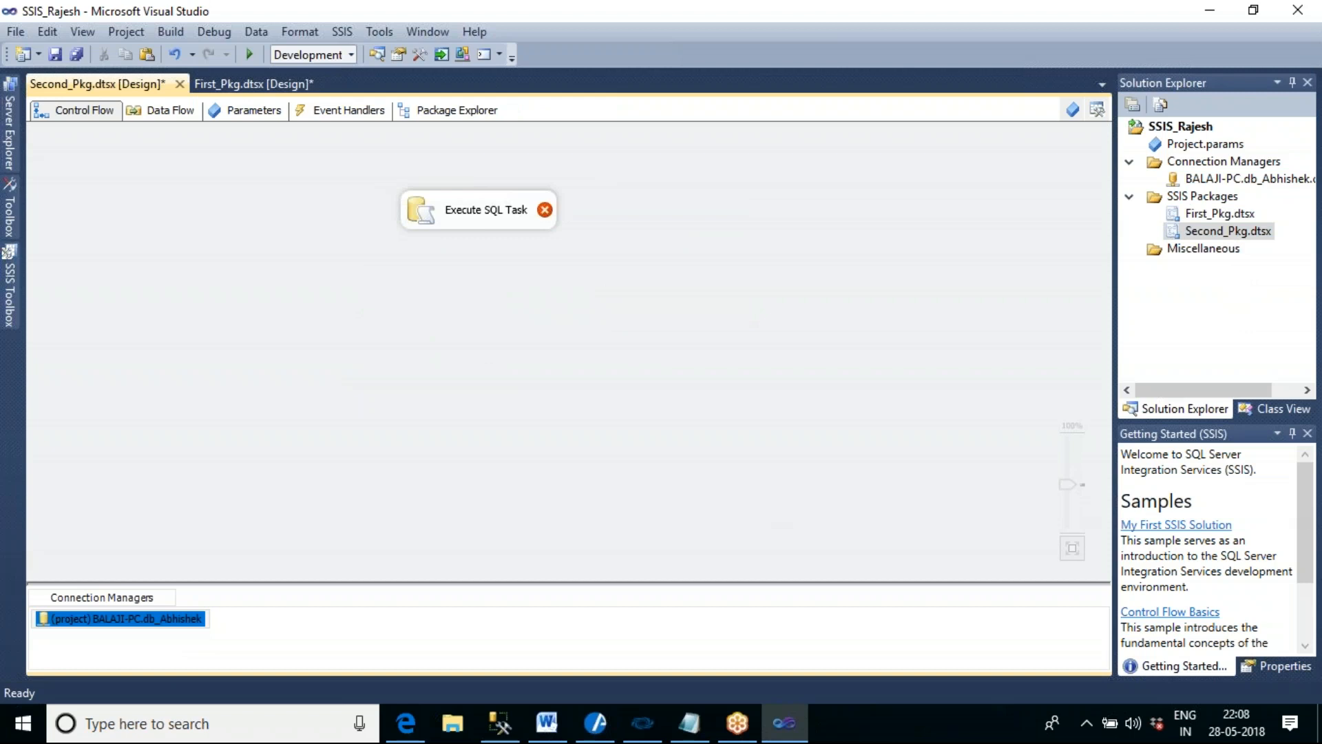
left_click(353, 386)
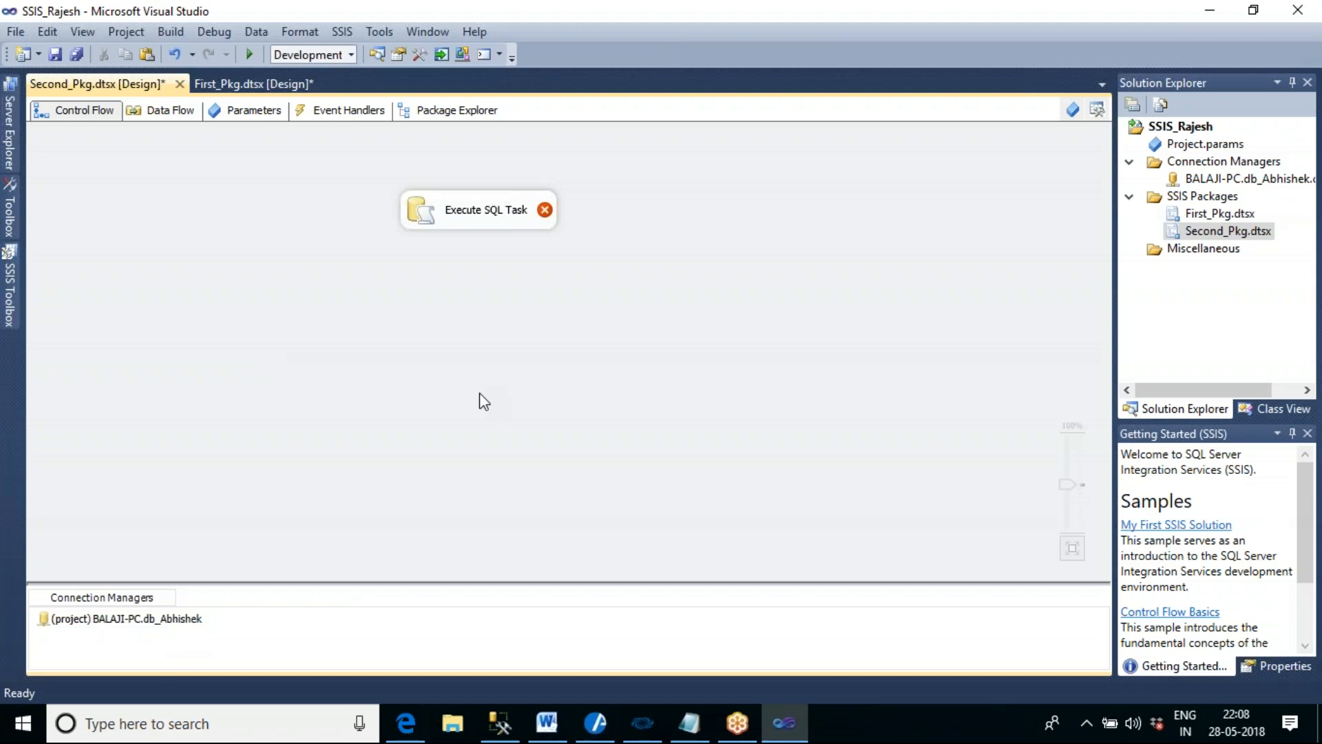
double_click(500, 226)
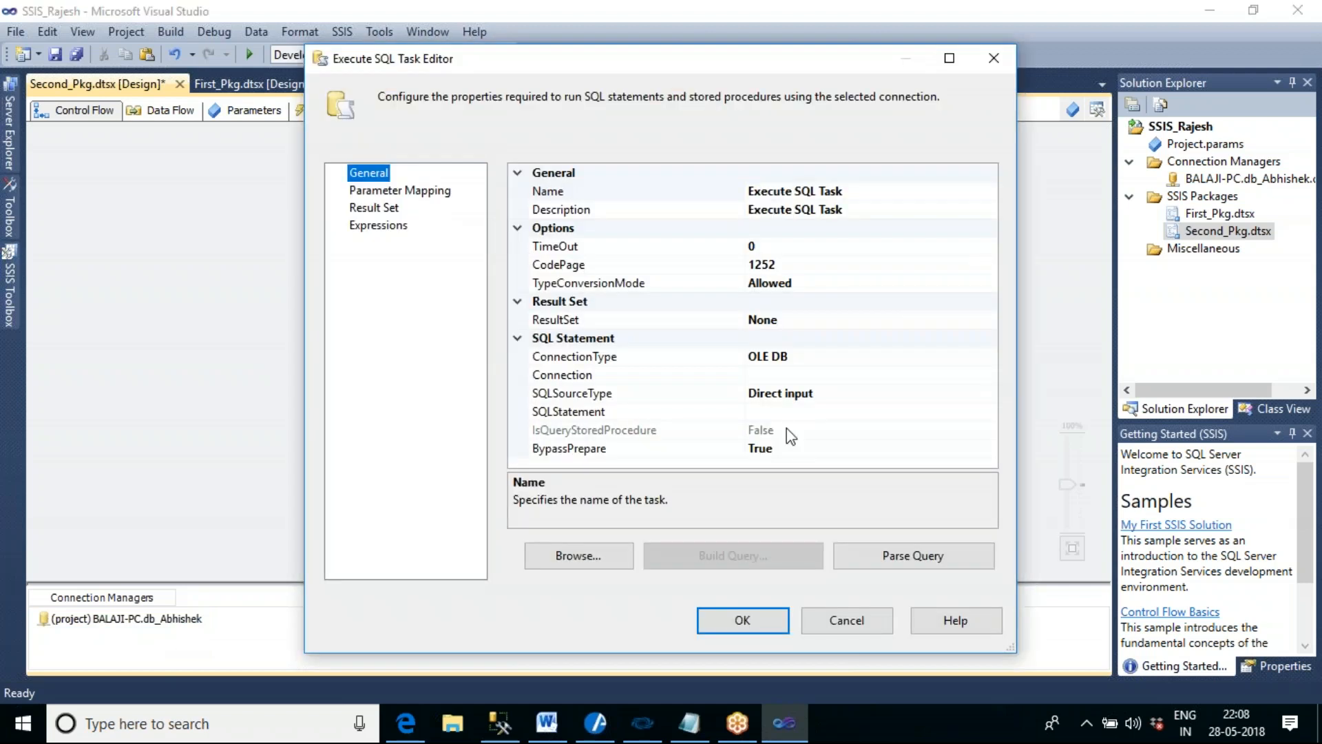
left_click(852, 377)
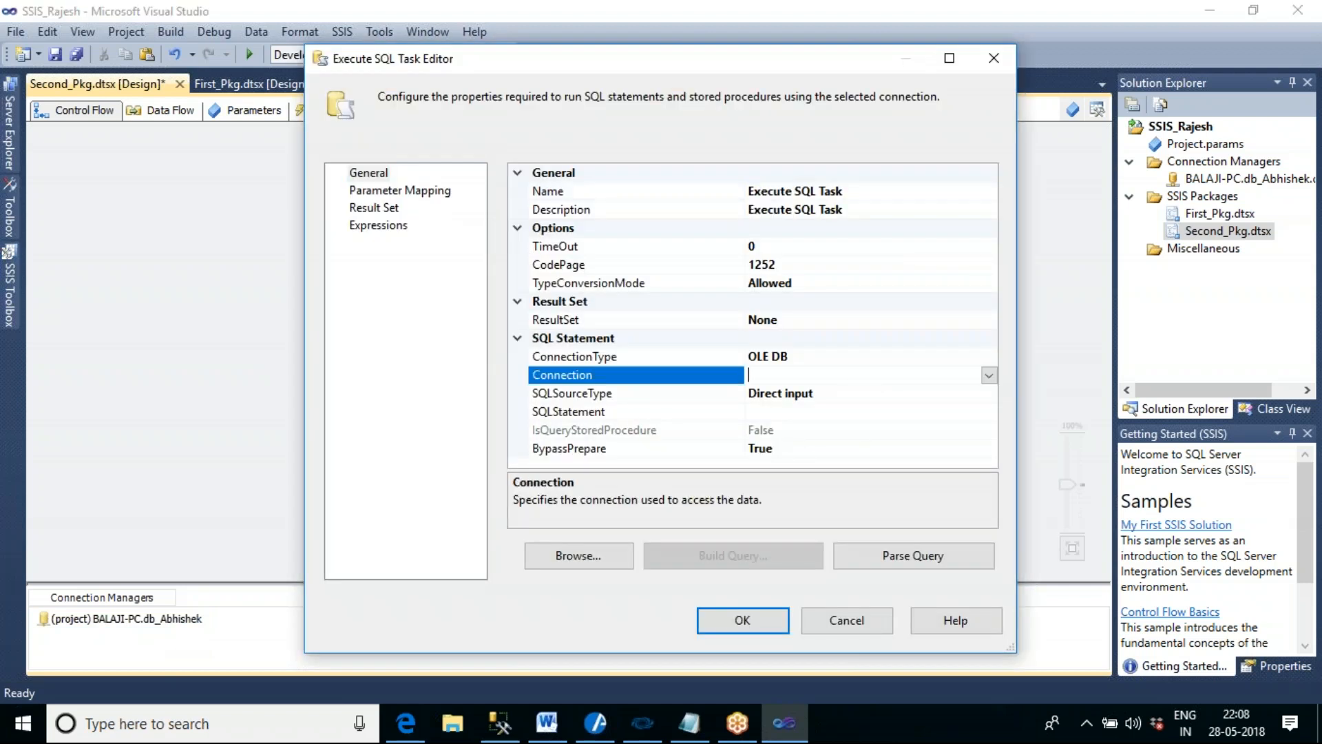
left_click(989, 376)
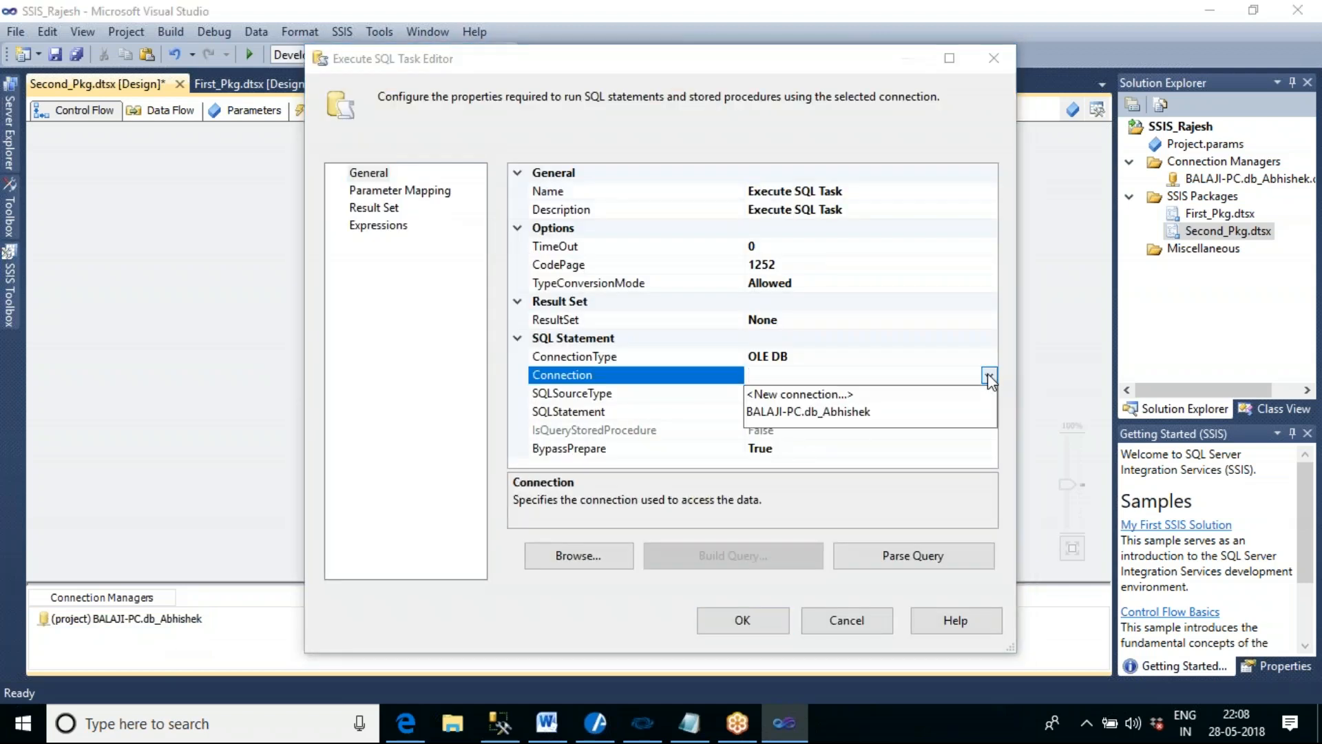
left_click(820, 412)
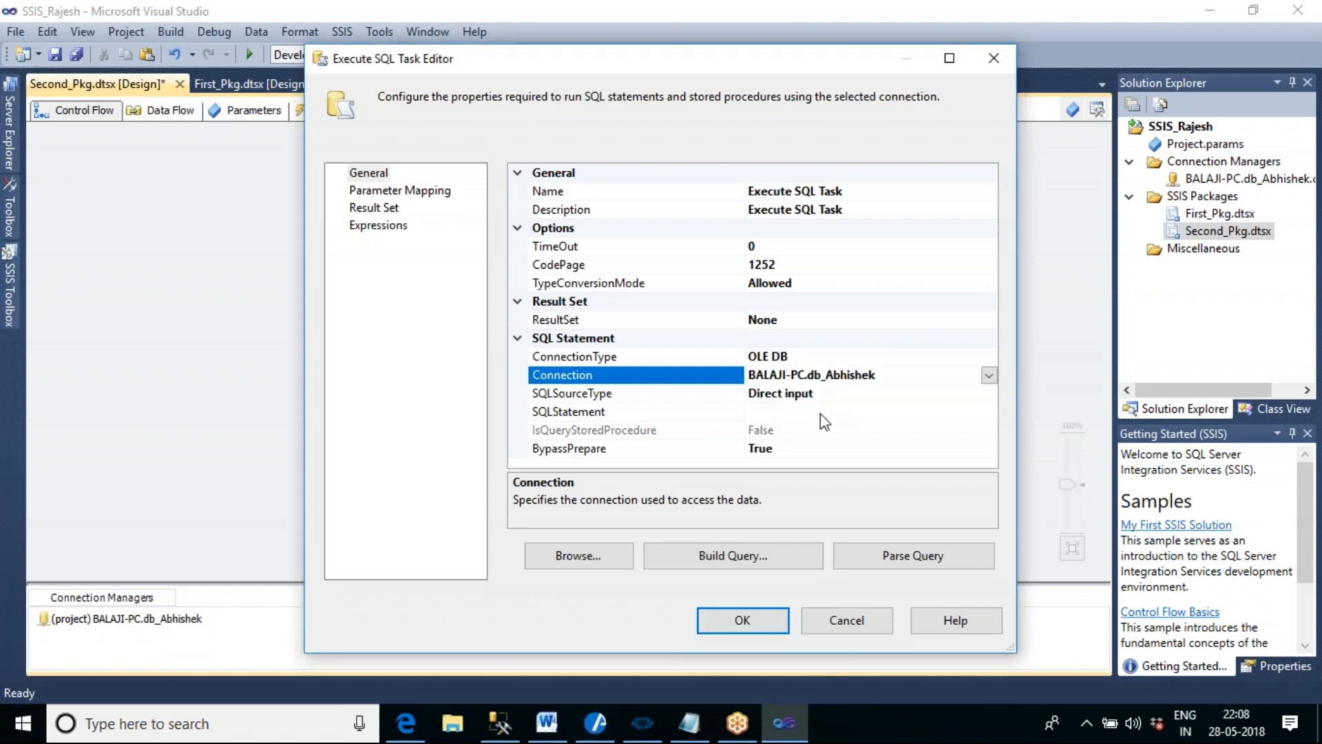
- Name the Execute SQL Task Create table 2
left_click(861, 192)
left_click(860, 193)
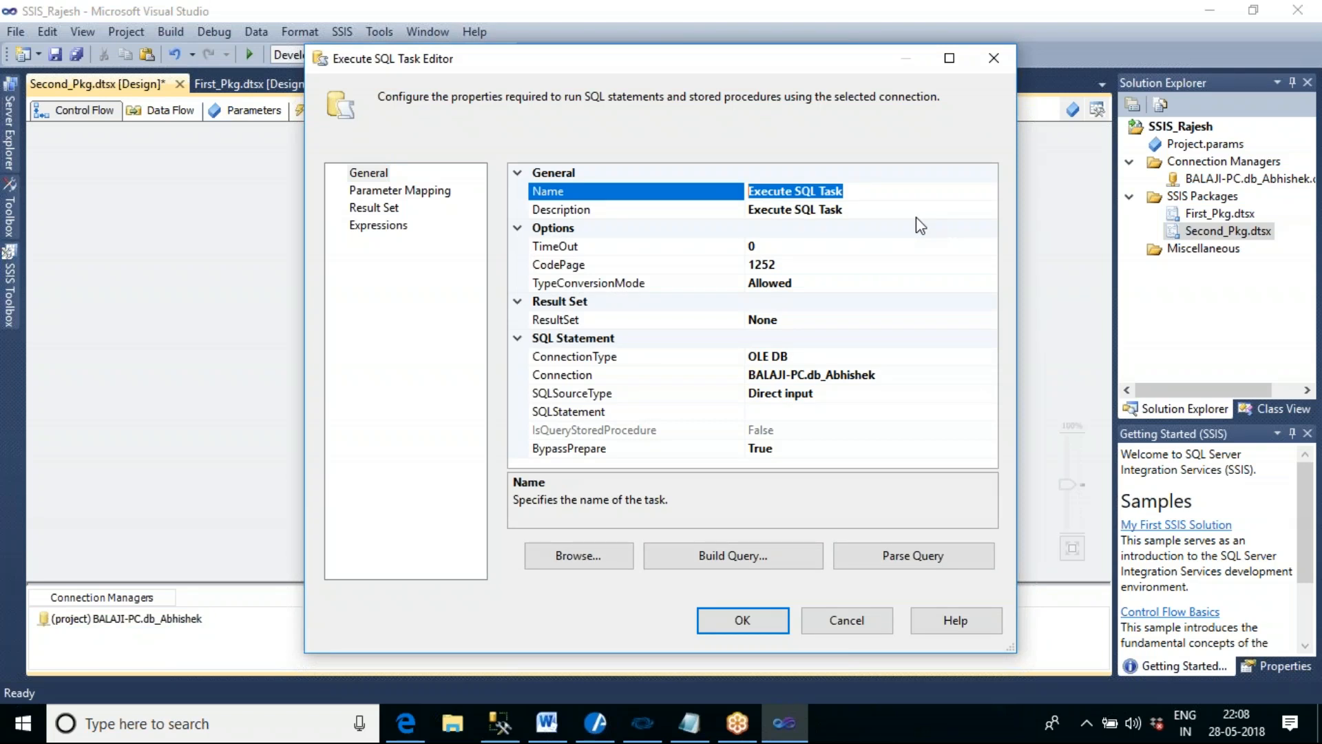
type("Create ")
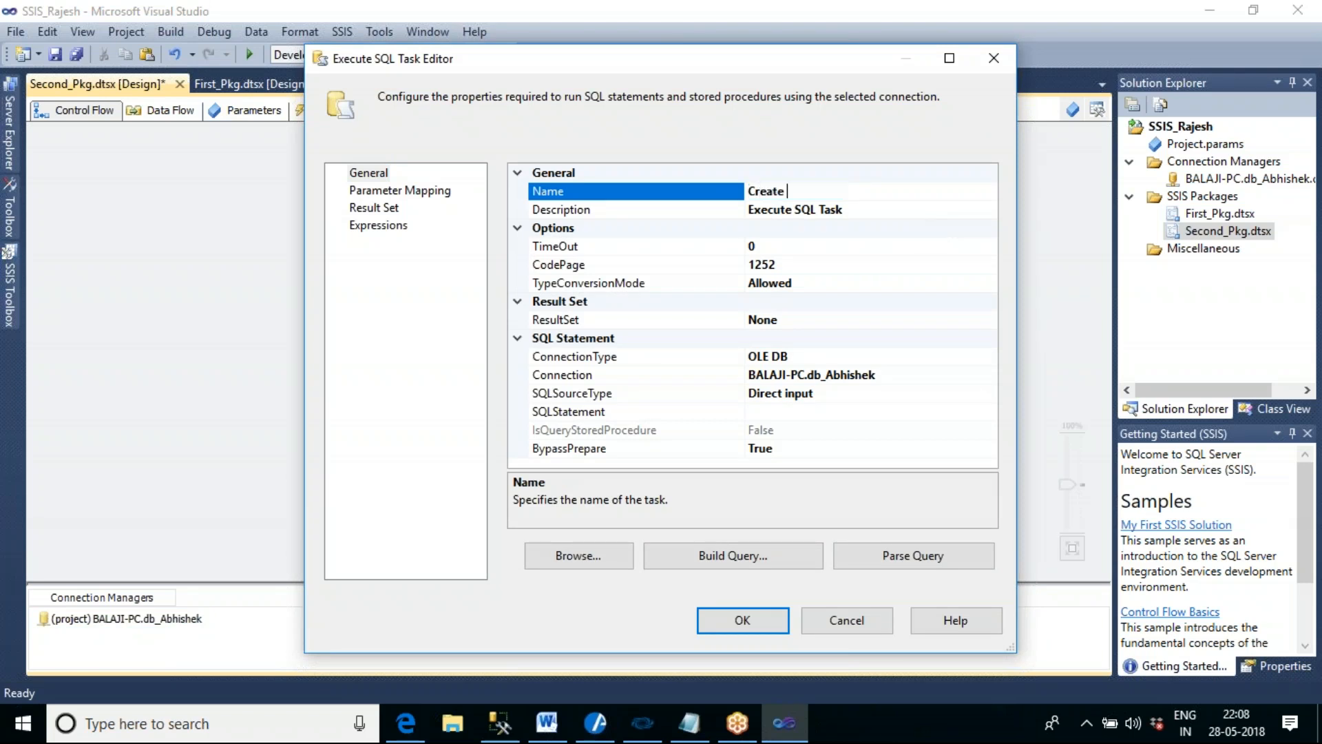
type("table 2")
- Enter the task's SQL statement: Create table tbl_emp_data2 (Empid Int,Ename varchar(20), Age int)
left_click(829, 411)
left_click_drag(742, 183, 643, 177)
left_click(725, 412)
type("Create table tbl_em")
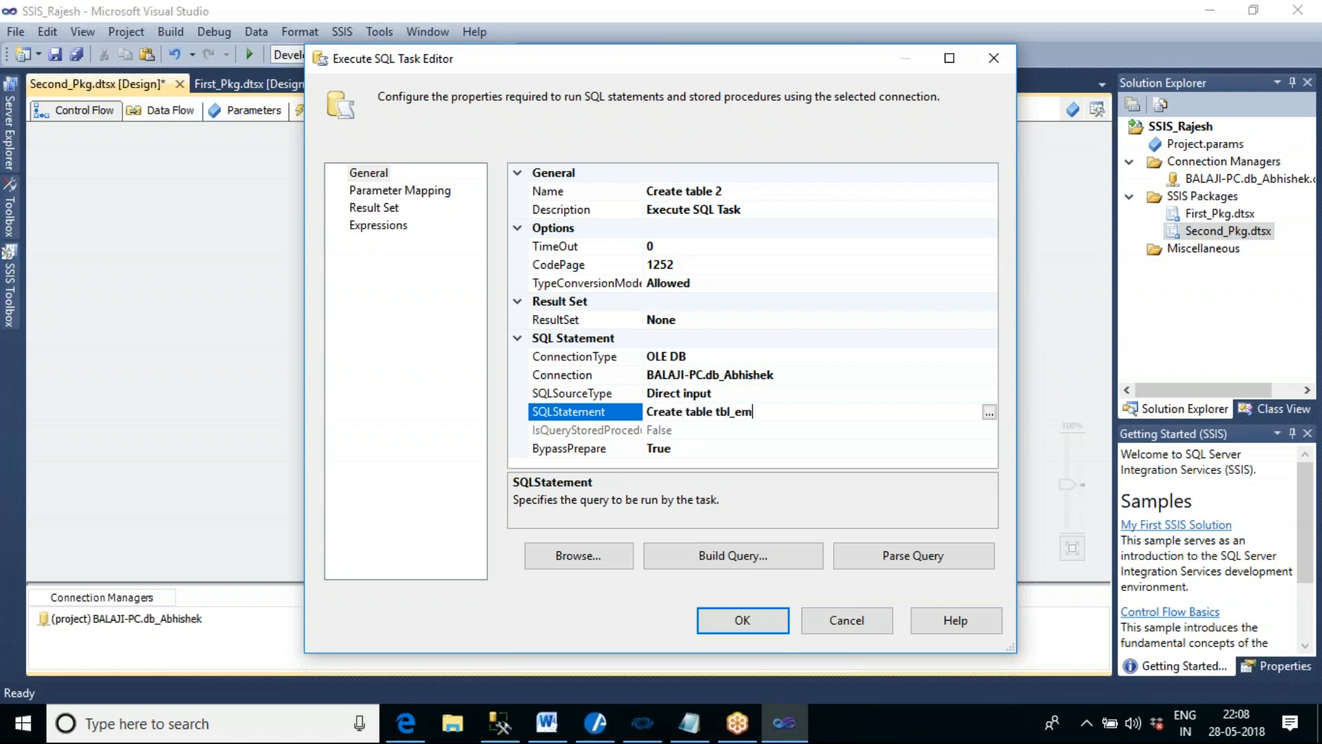
type("p_data")
type("2 ()")
type("Empid ")
type("Int,Ena")
type("me varchar")
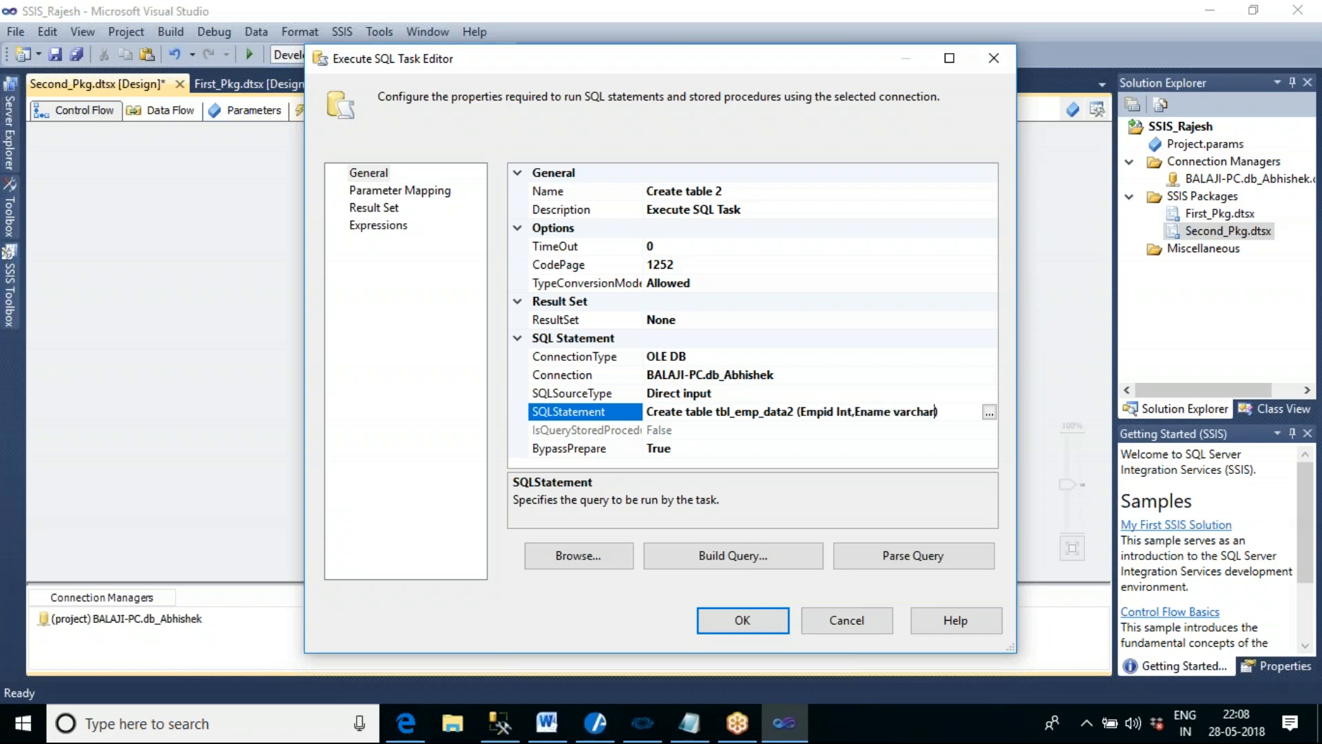
type("(")
type("), Age int")
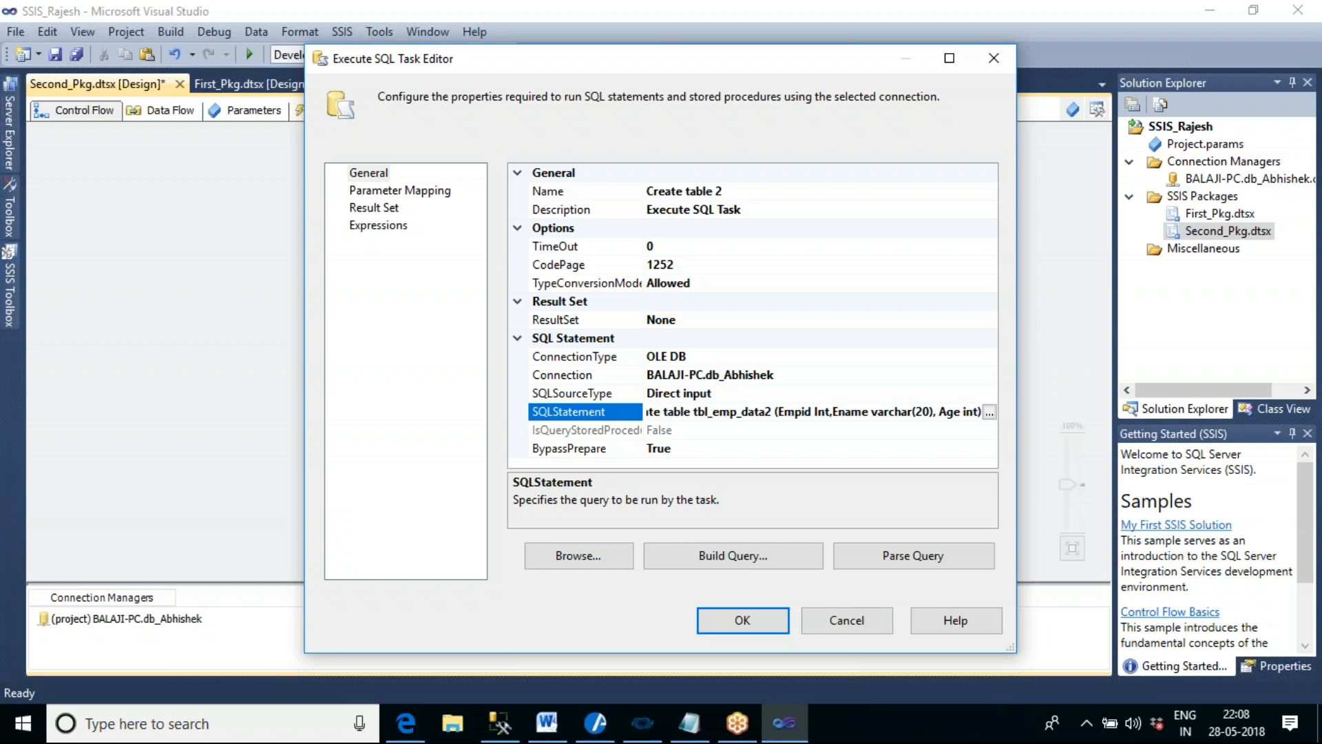
- Review the full create-table query in the query editor and accept the task's settings
left_click(989, 412)
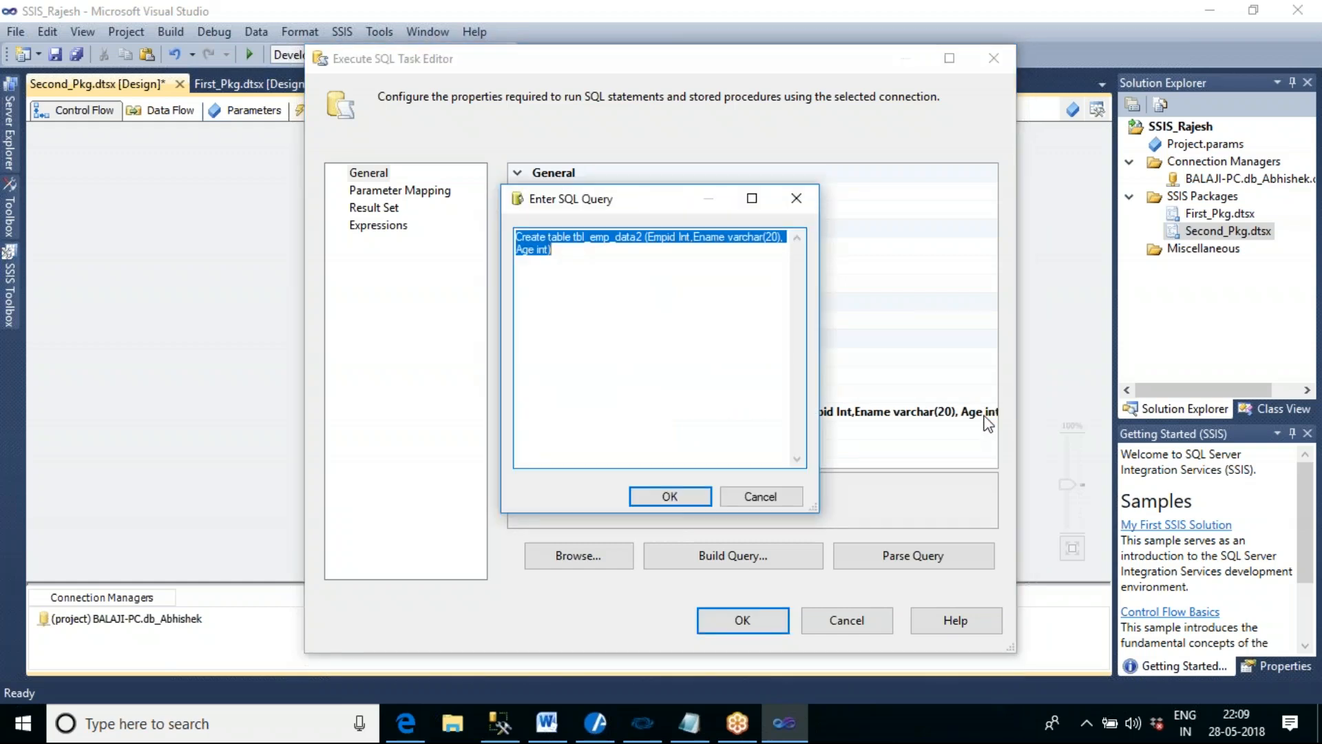
left_click(653, 269)
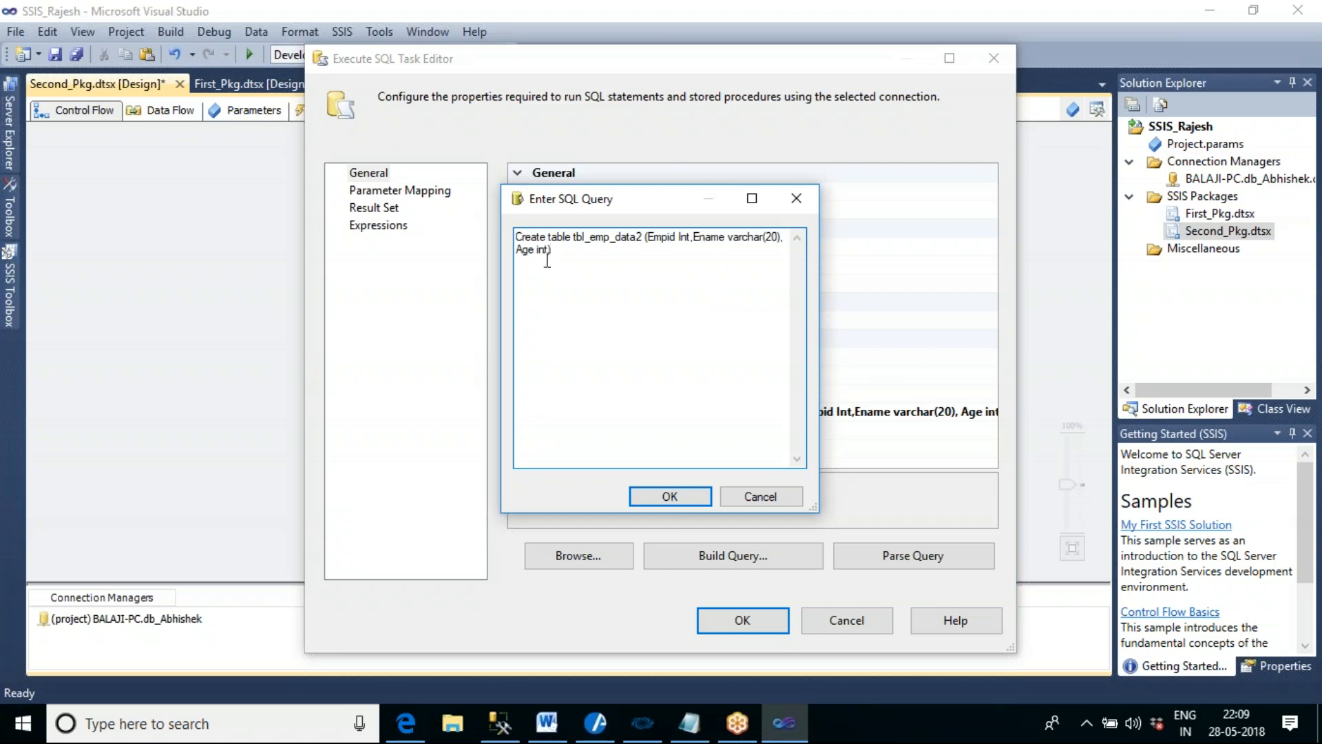
left_click(677, 493)
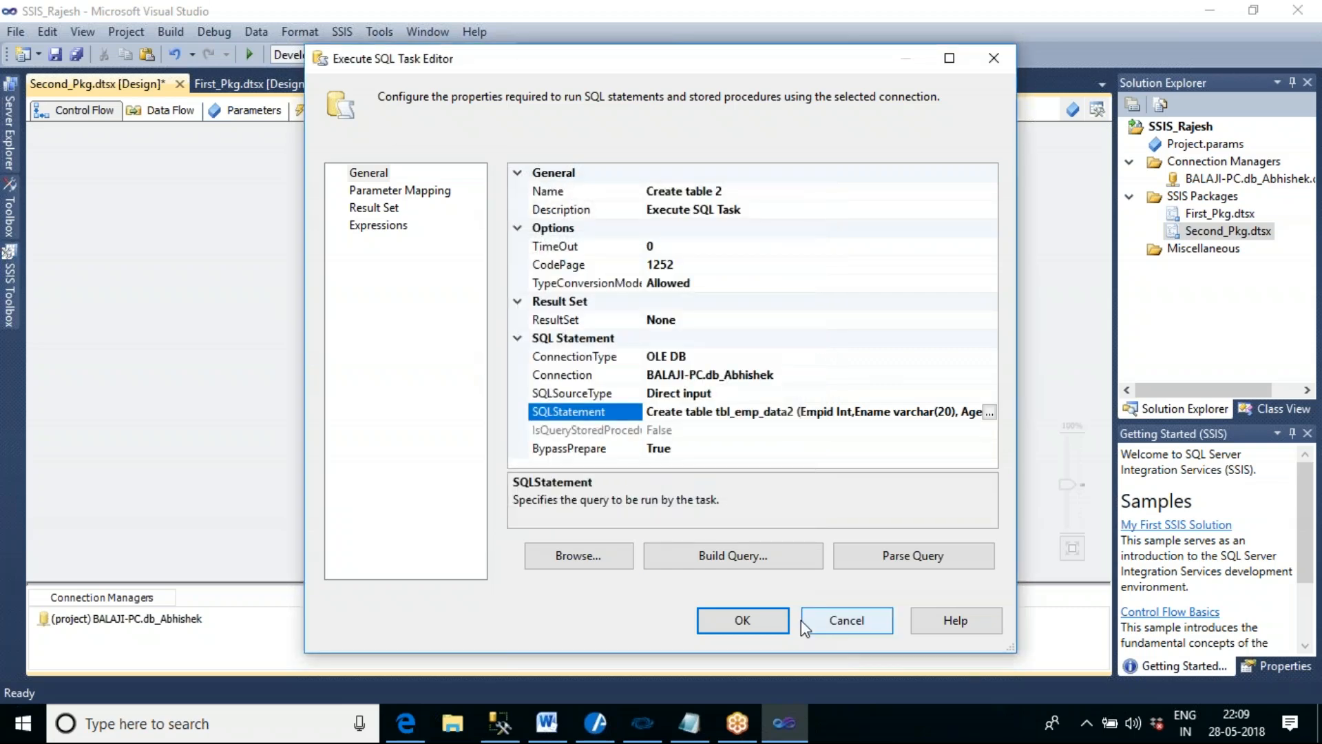
left_click(802, 622)
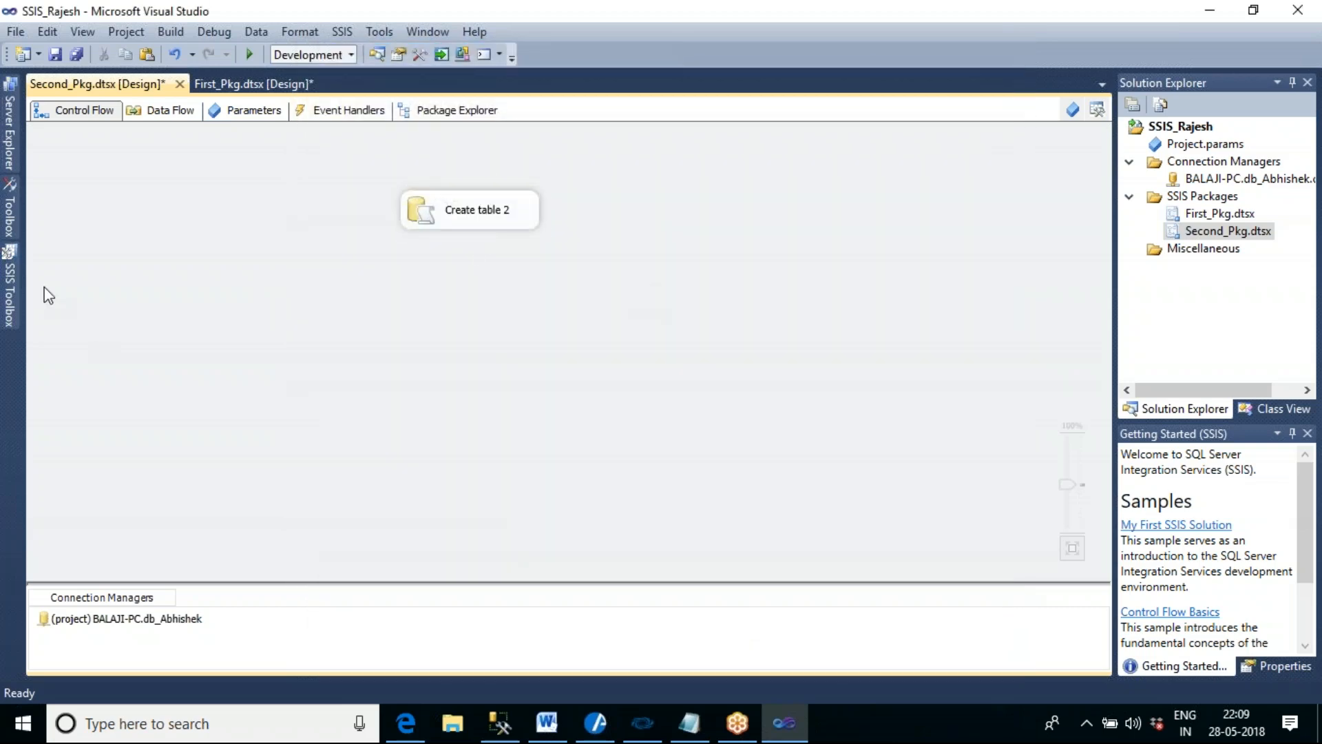
- Add a second Execute SQL Task below Create table 2 and link Create table 2 to it
left_click(9, 286)
left_click_drag(137, 146, 420, 327)
left_click(485, 219)
left_click_drag(488, 251, 485, 330)
- Name the second Execute SQL Task Insert Data table 2
double_click(535, 346)
left_click(883, 191)
left_click_drag(882, 191, 745, 190)
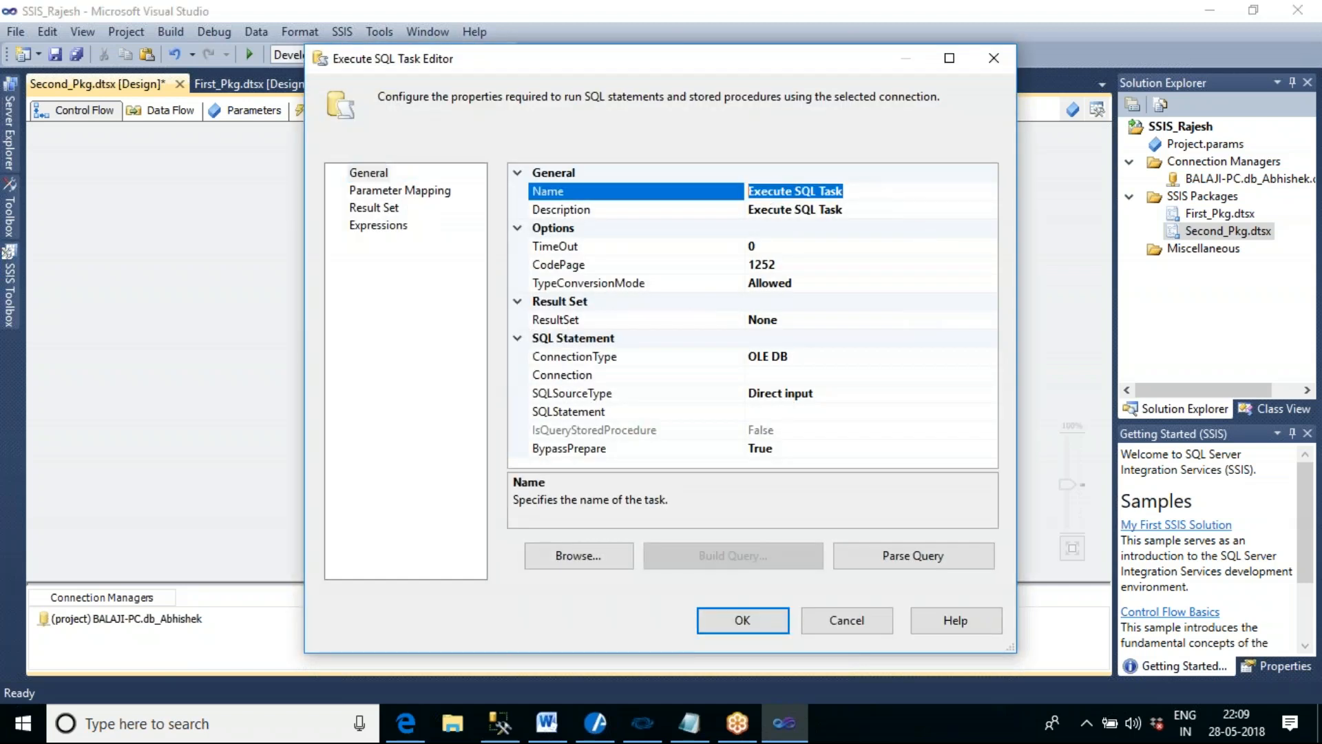
type("Insert Data table 2")
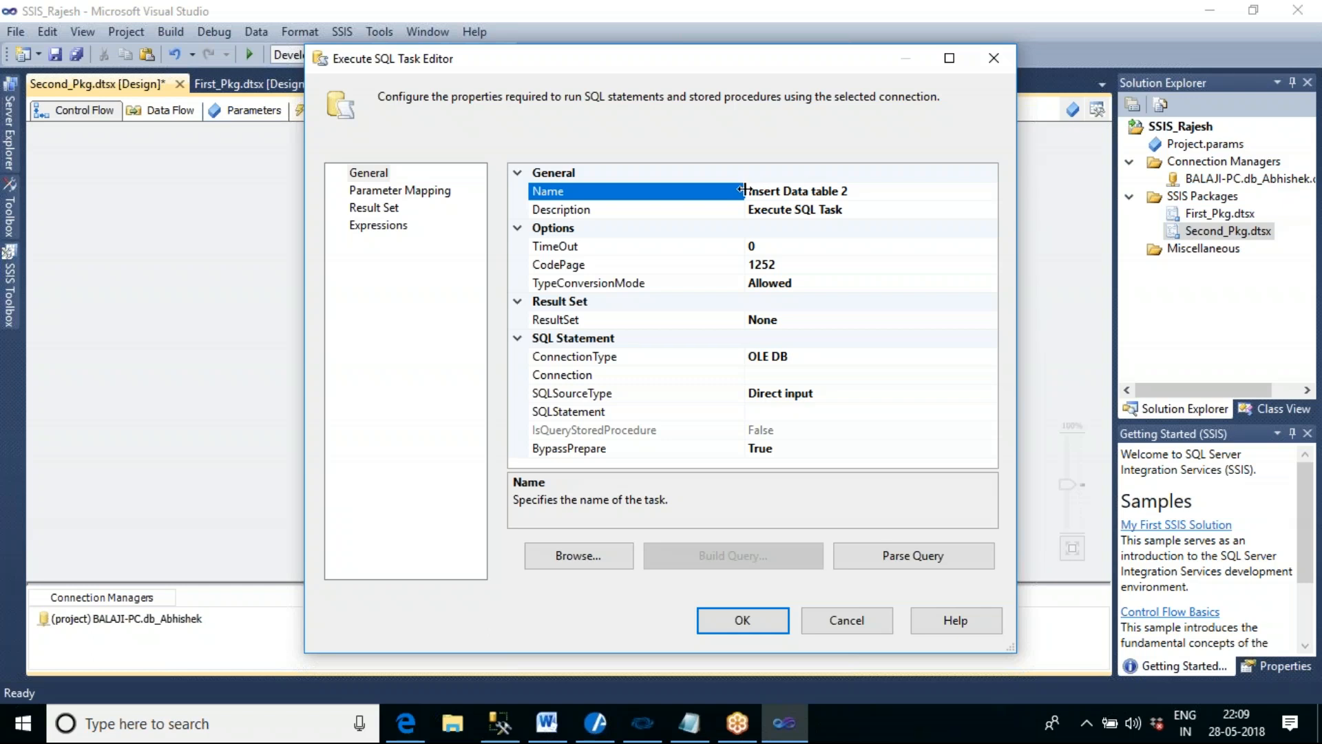
left_click_drag(744, 190, 652, 191)
- Assign the shared project database connection to Insert Data table 2
left_click(707, 375)
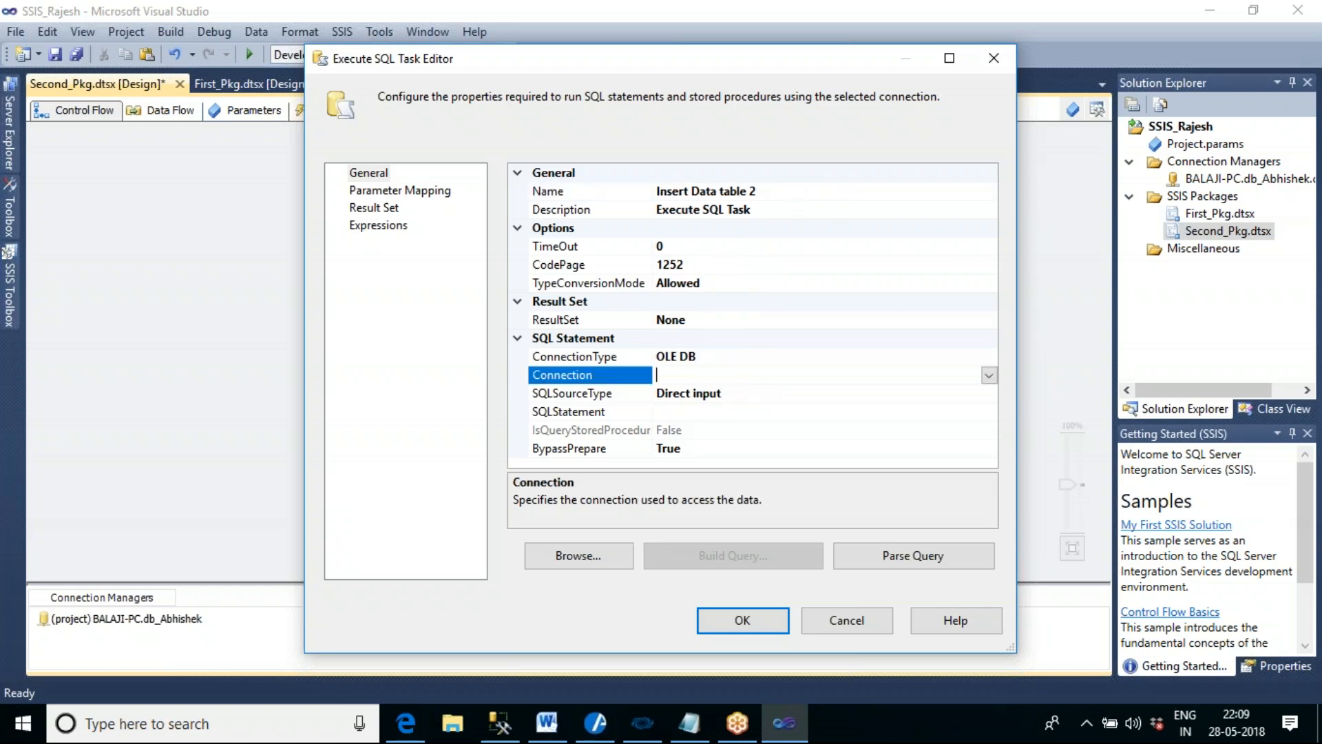
left_click(989, 375)
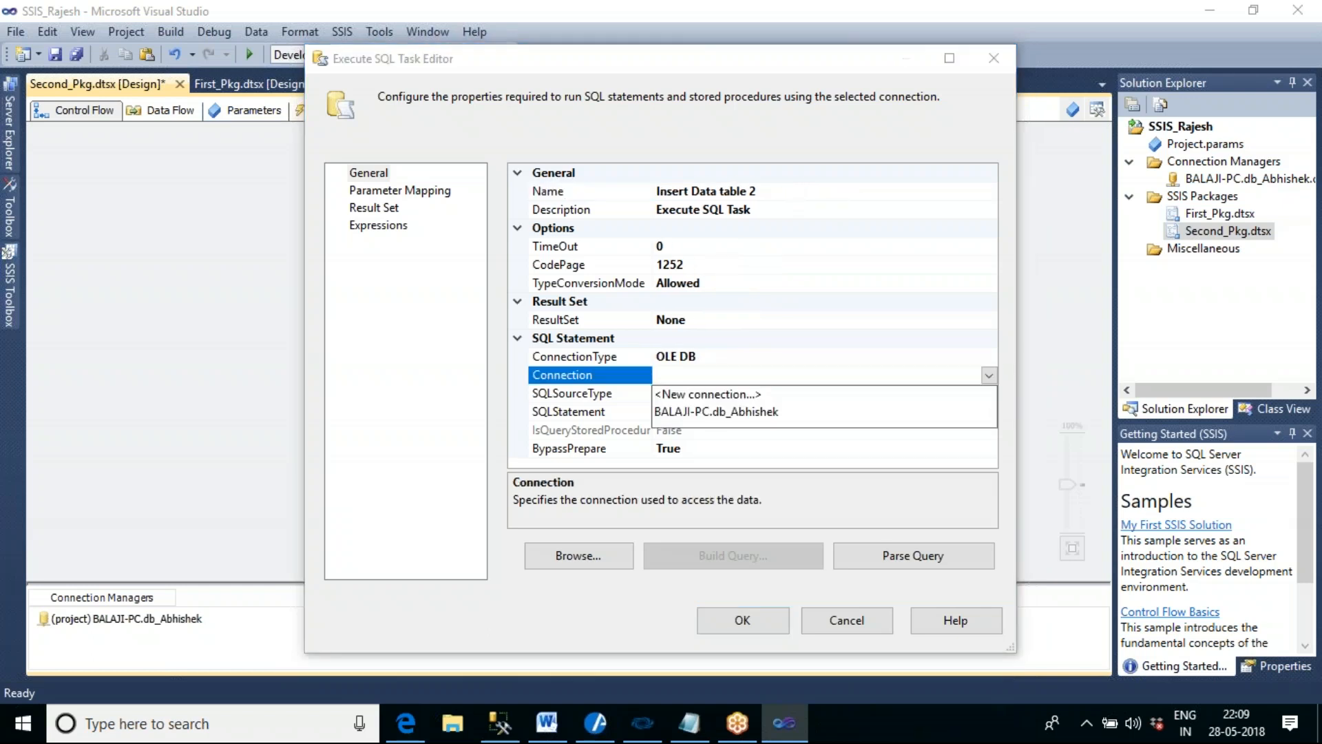
left_click(778, 411)
- Enter the SQL statement Insert into tbl_emp_data2 values (1,'A',35) for Insert Data table 2 and accept the task's settings
left_click(719, 413)
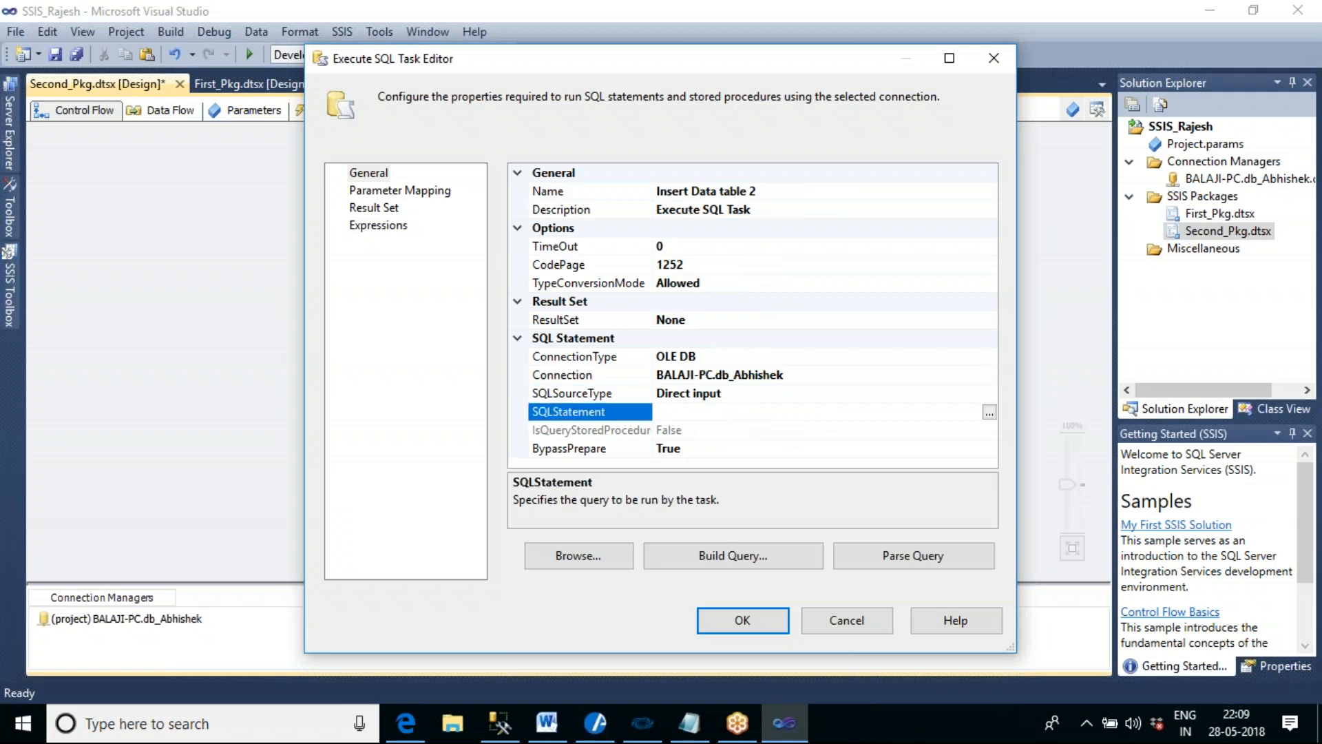
type("Insert into tbl_emp_data")
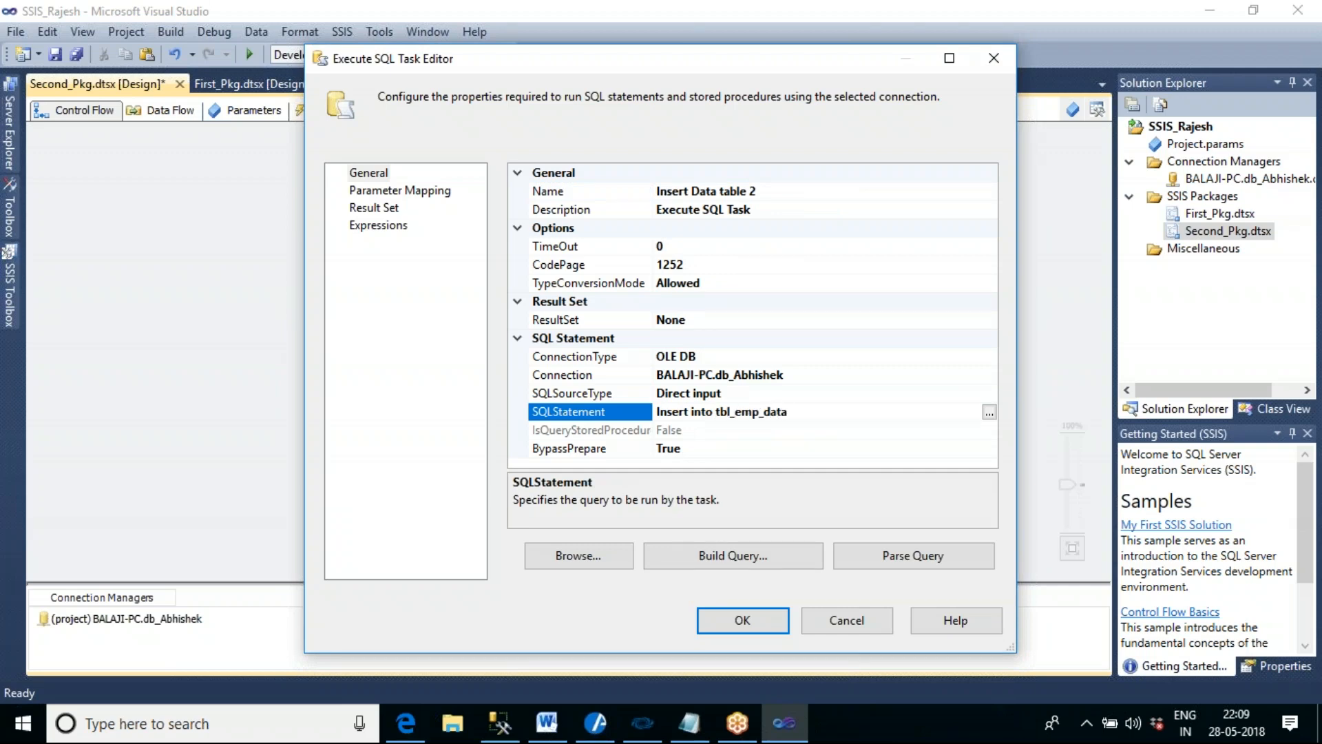
type("2 values (1,'A',35)")
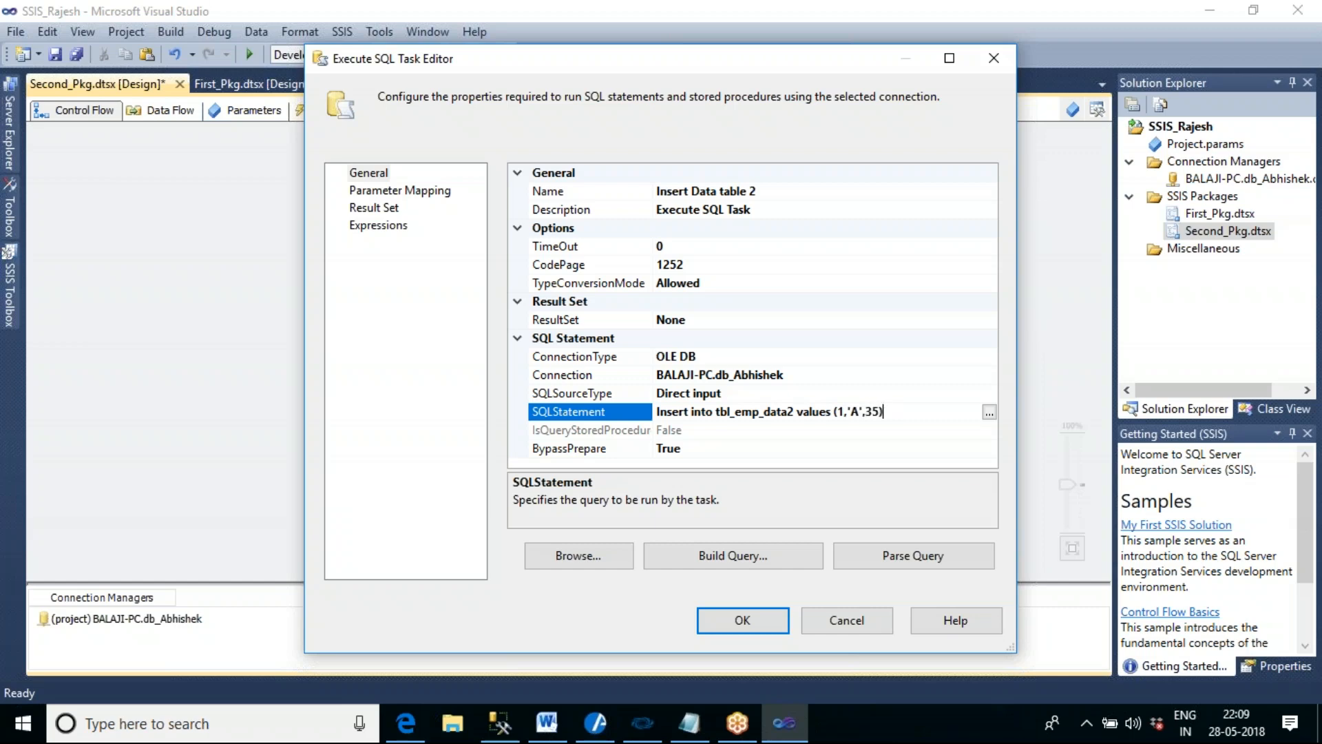
left_click(762, 625)
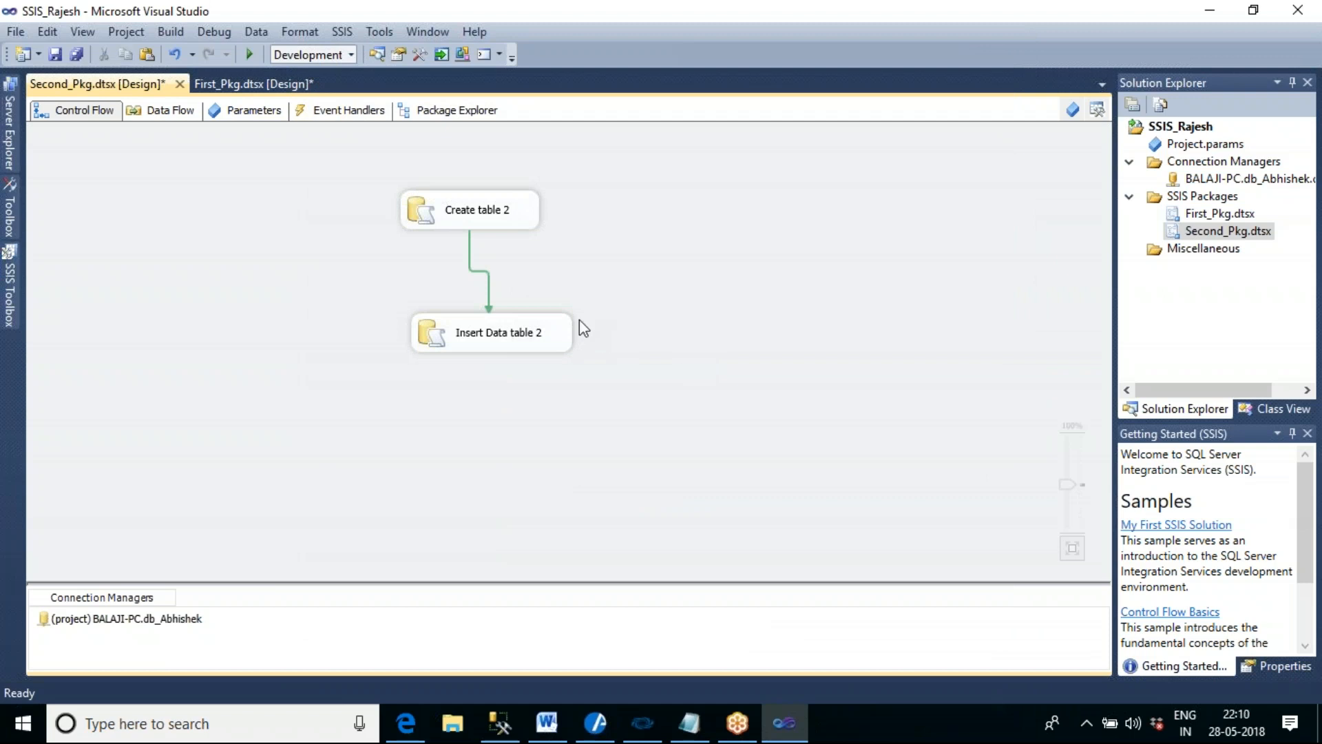
- Set the precedence constraint between Create table 2 and Insert Data table 2 to Completion
double_click(490, 283)
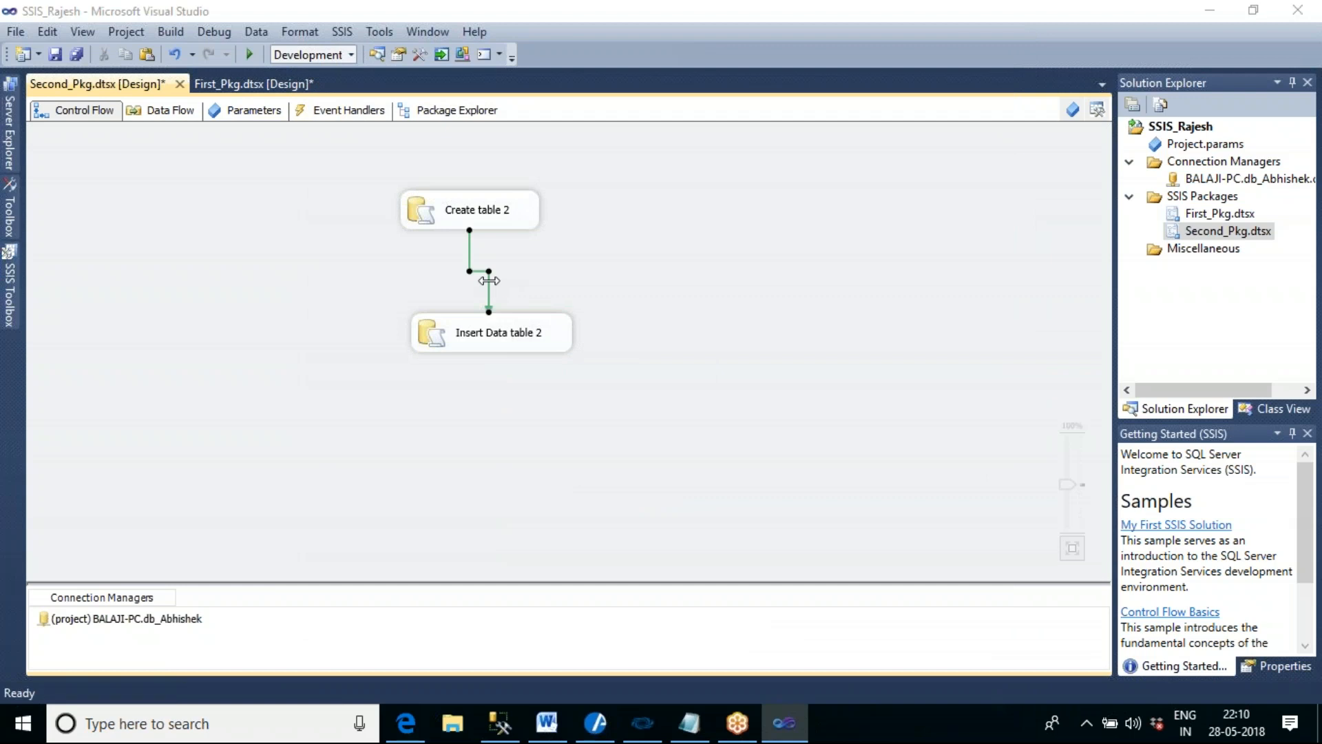
left_click(580, 295)
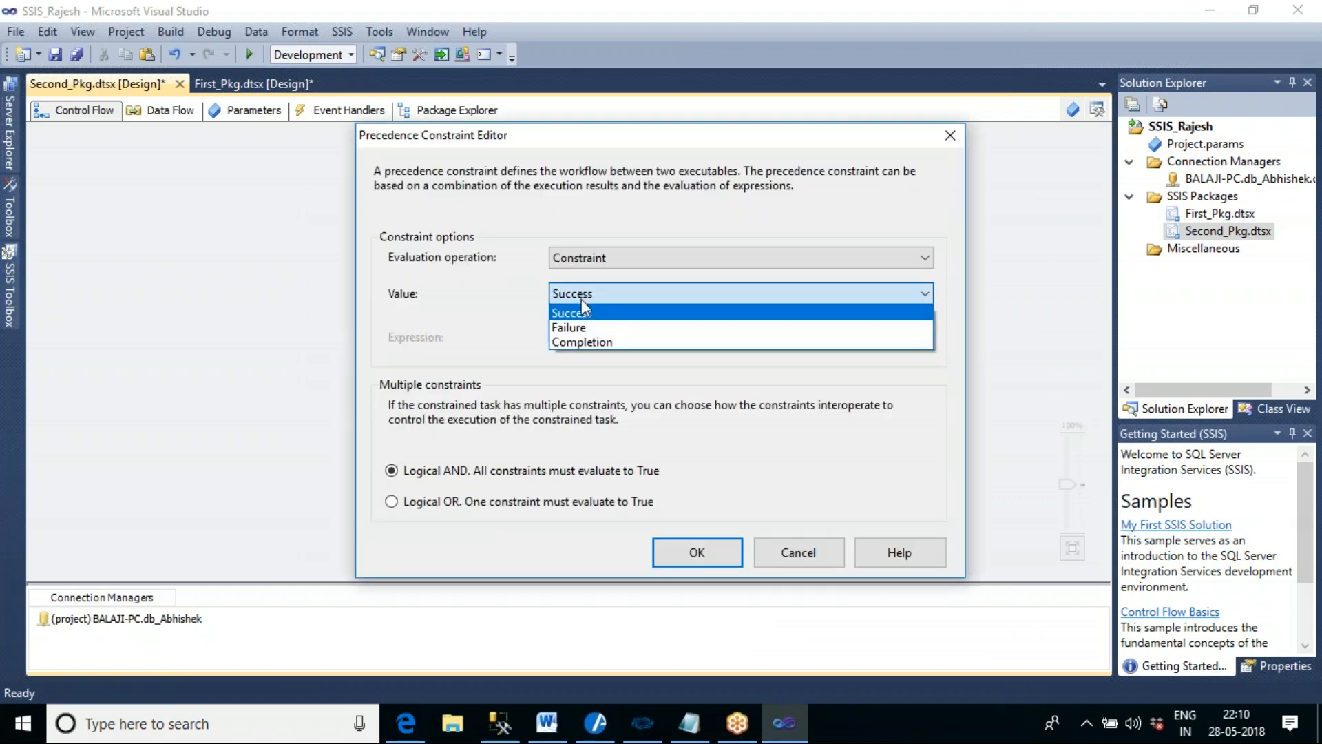
left_click(598, 341)
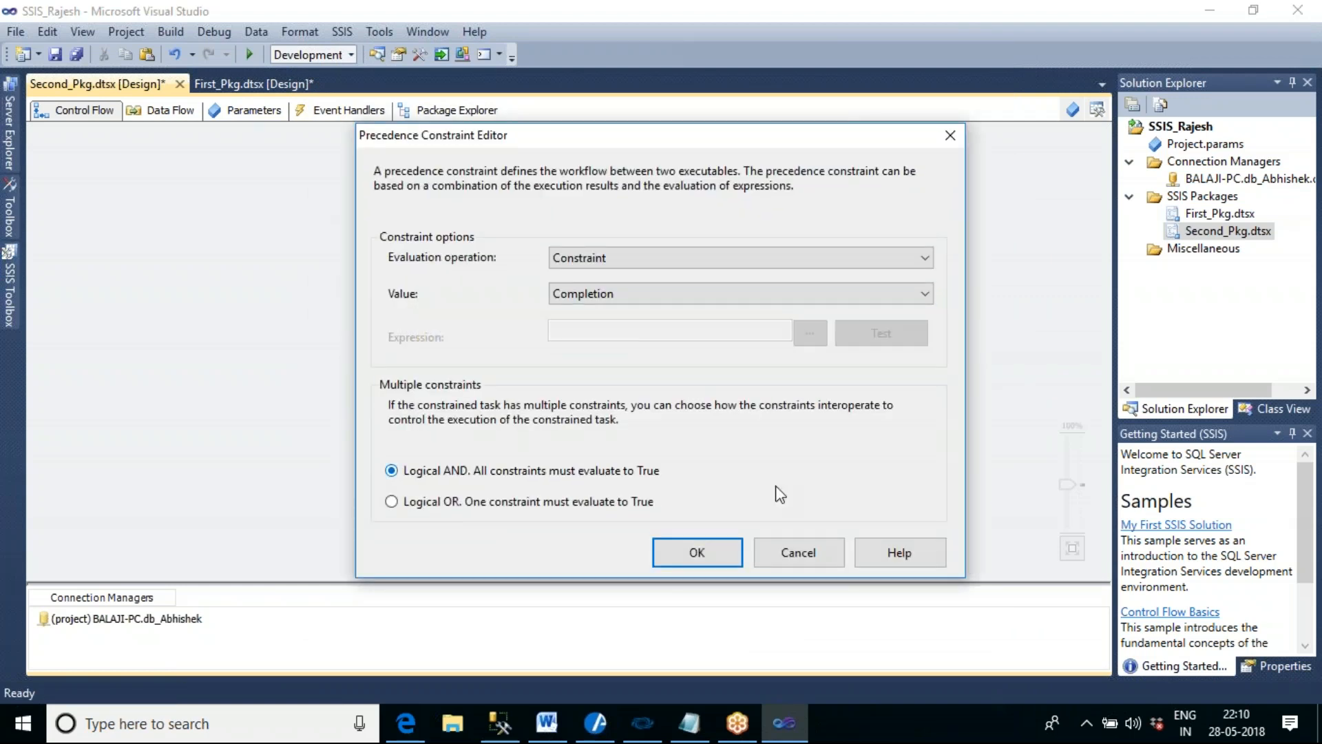
left_click(716, 552)
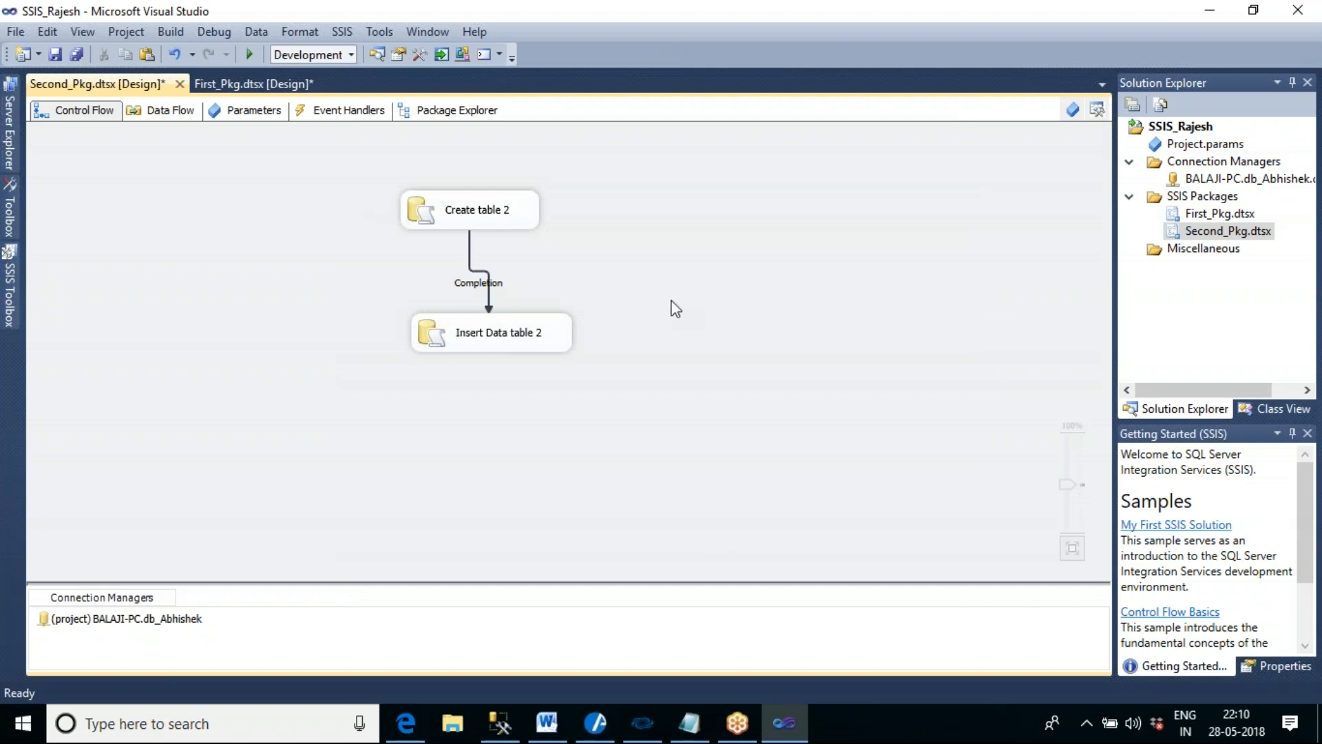
- Reposition Insert Data table 2 directly beneath Create table 2 so the connector between them runs straight
left_click(530, 325)
left_click_drag(516, 320, 479, 336)
left_click(626, 438)
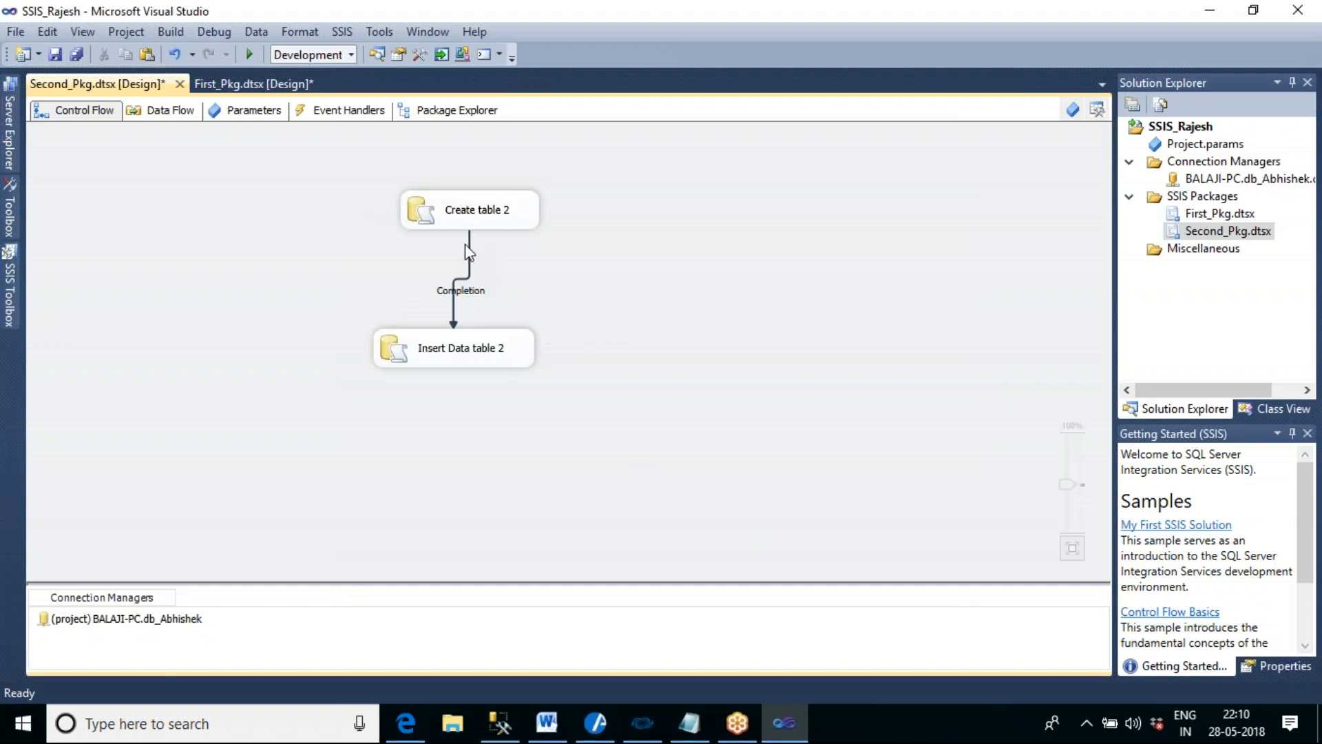
mouse_move(494, 355)
left_mouse_down()
mouse_move(517, 386)
mouse_move(501, 376)
left_mouse_up()
left_click(622, 380)
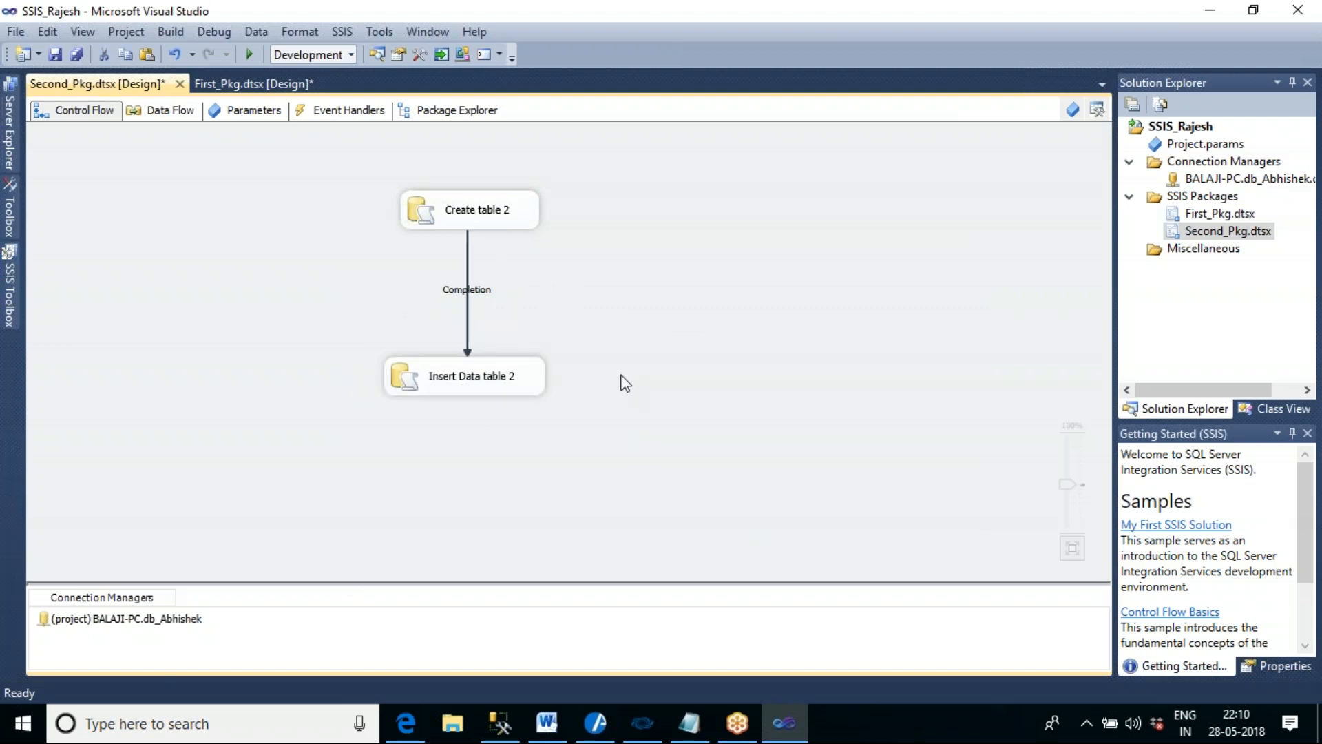
left_click(504, 394)
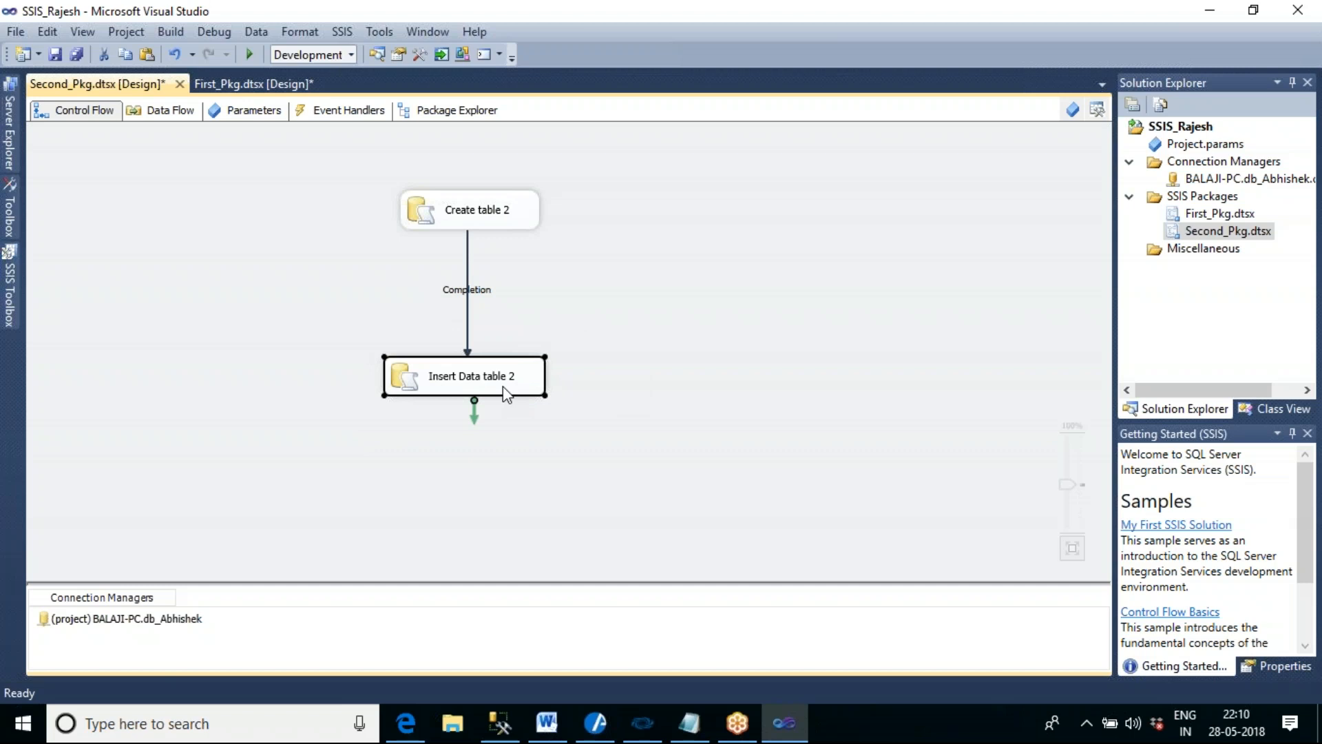
left_click(532, 215)
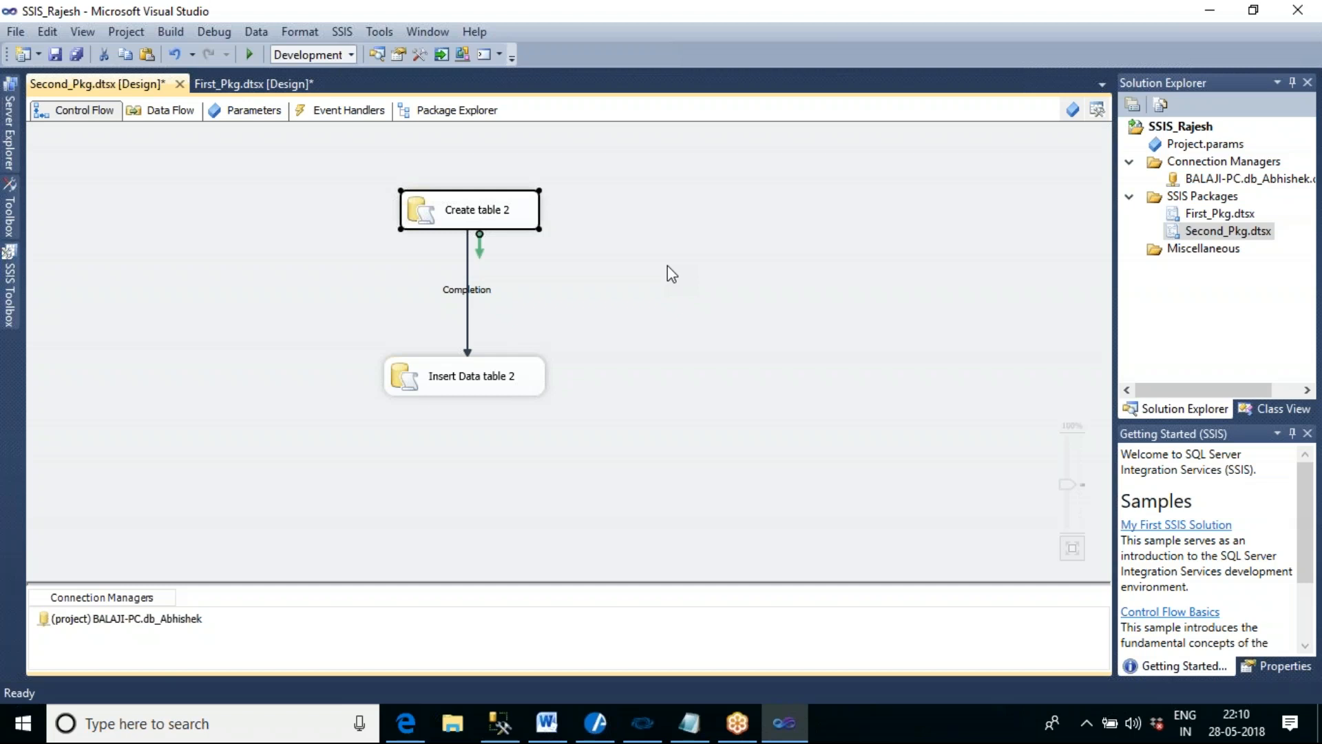
left_click(537, 377)
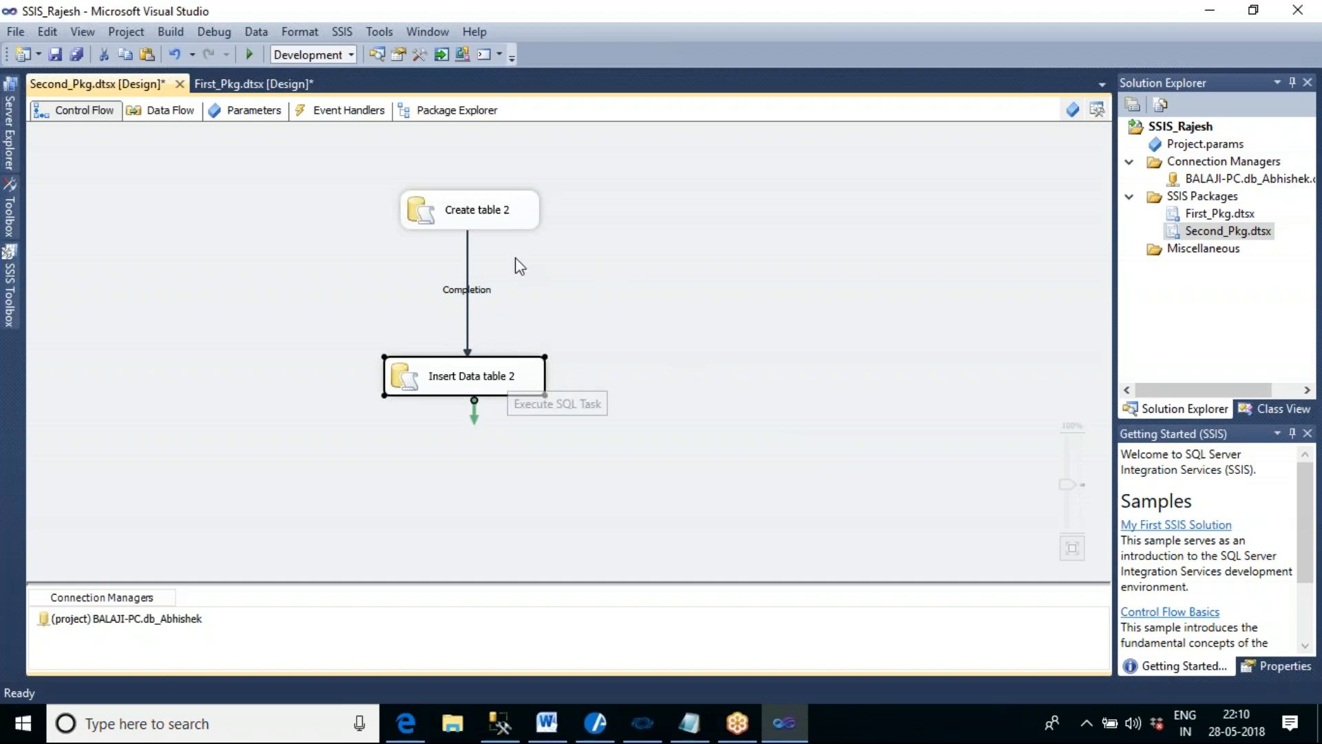
left_click(516, 223)
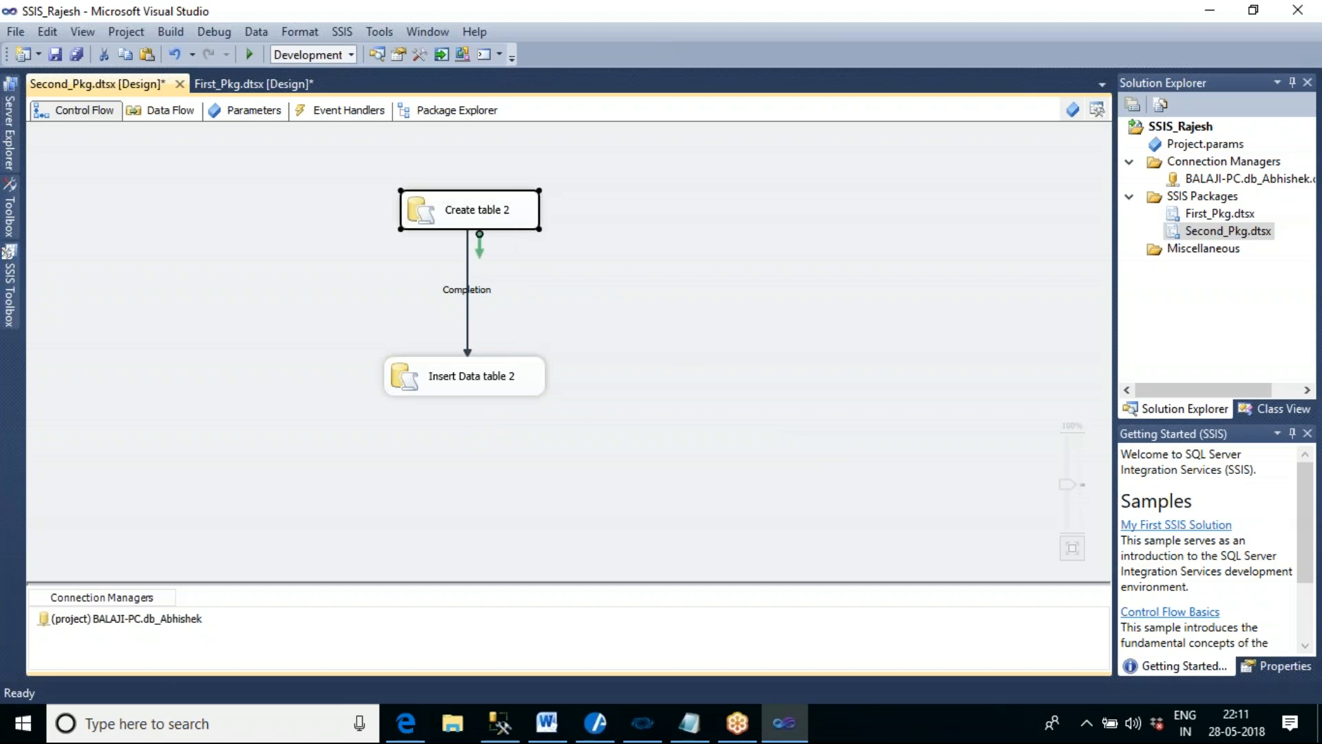
left_click(675, 307)
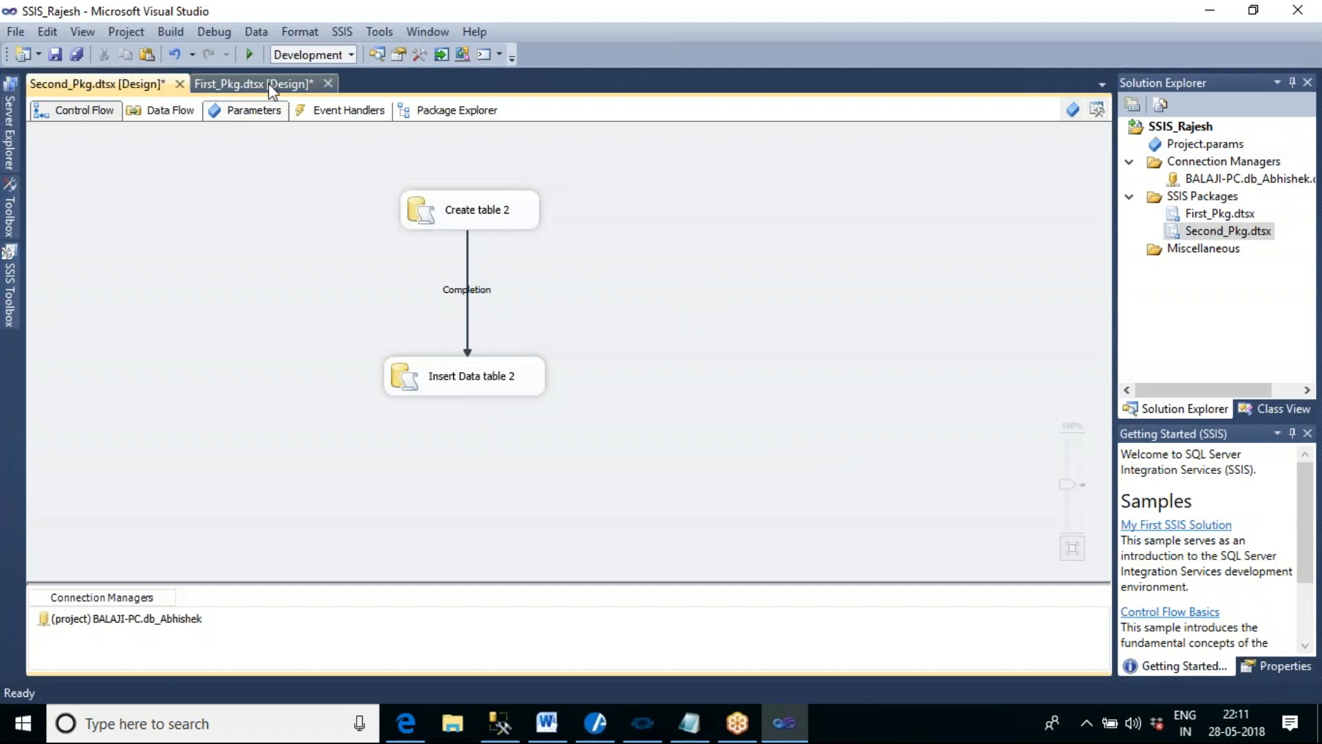
- Run Second_Pkg twice in succession, stopping debugging after each run
left_click(249, 55)
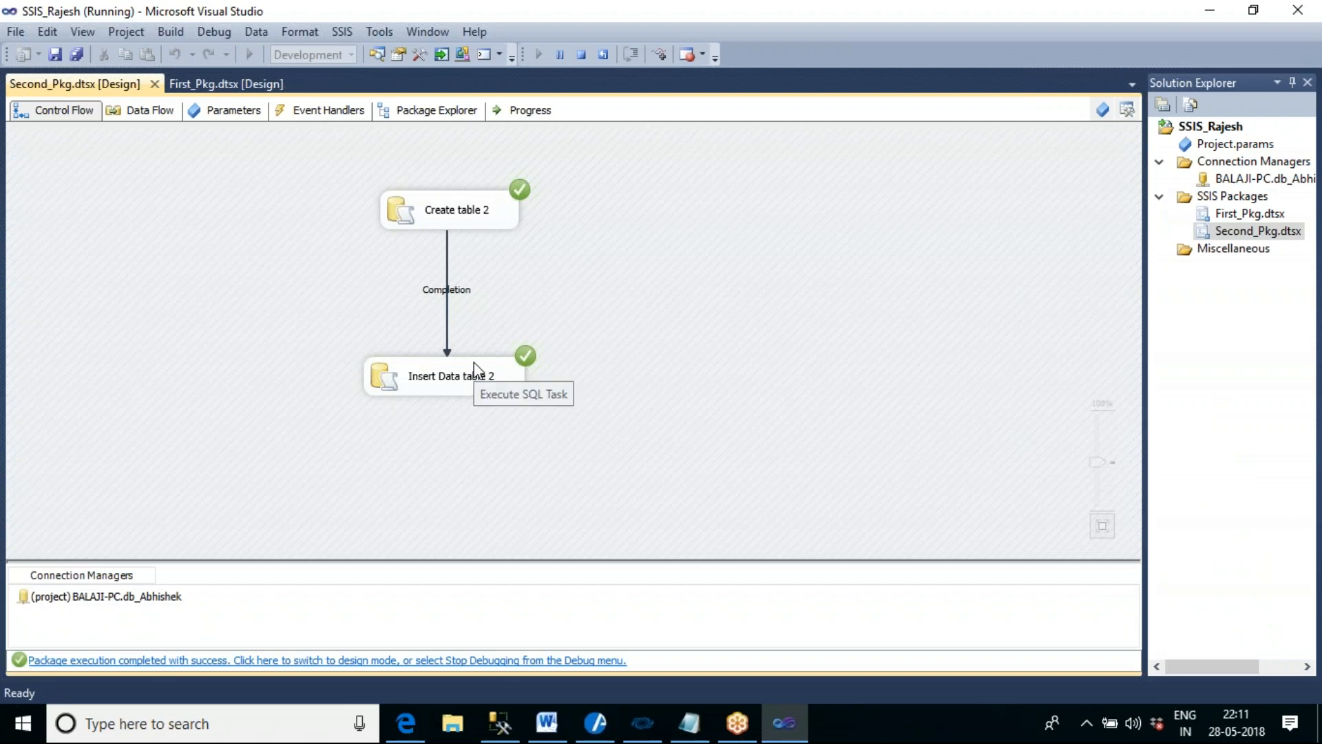
left_click(578, 57)
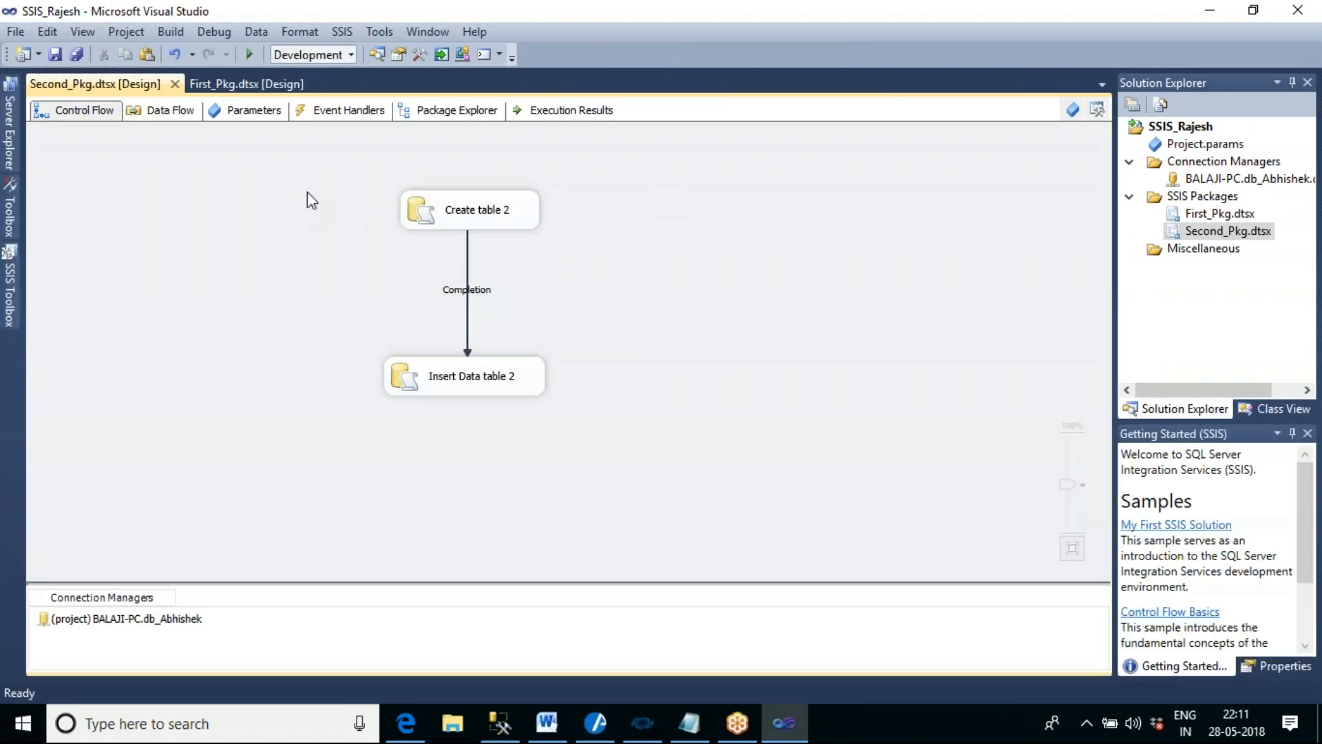
left_click(250, 54)
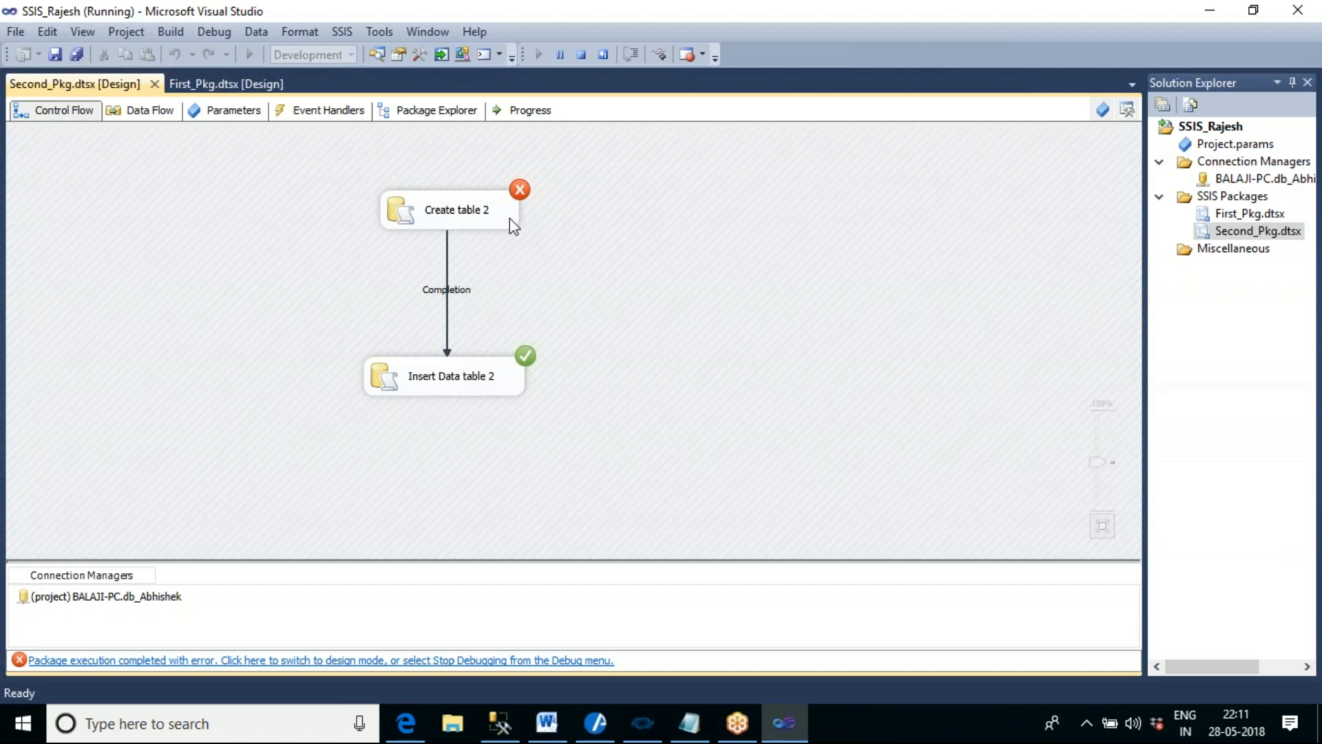
left_click(582, 53)
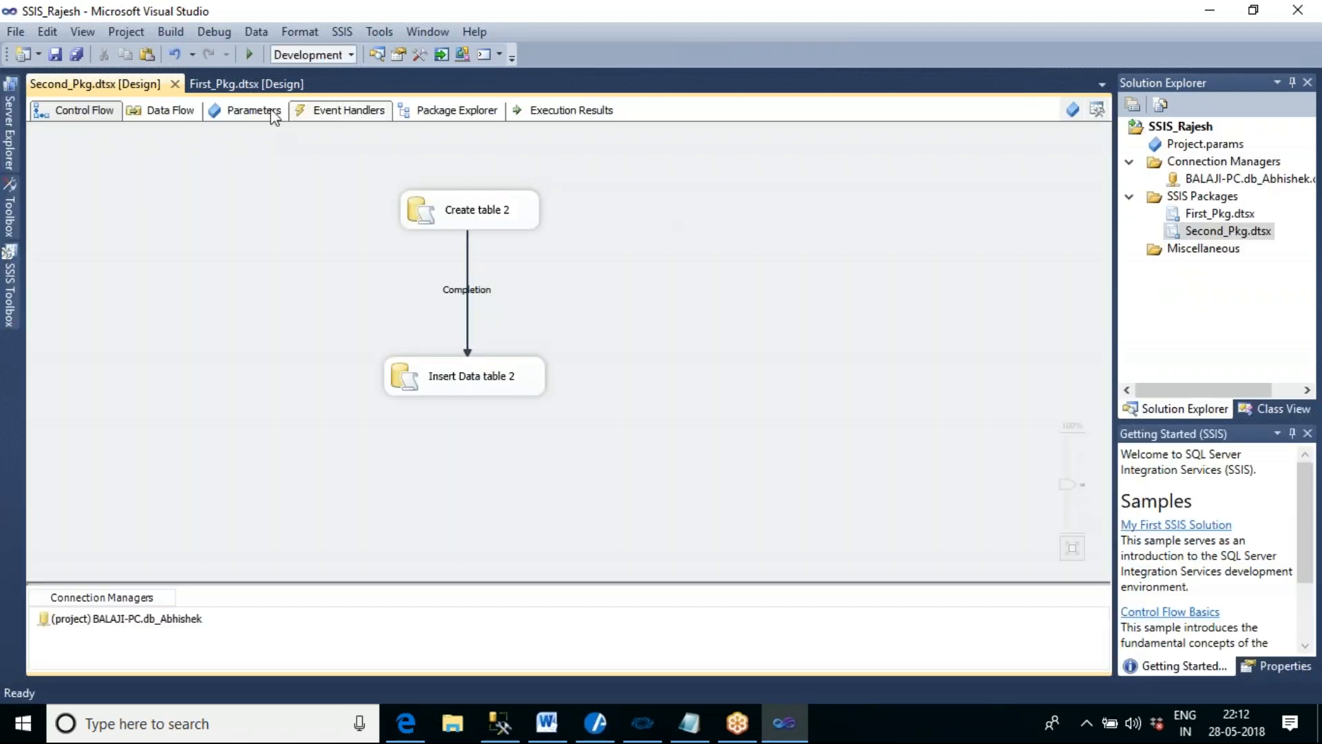
- Compare the control flows of First_Pkg and Second_Pkg, including how their tasks are linked by precedence constraints
left_click_drag(236, 84, 253, 117)
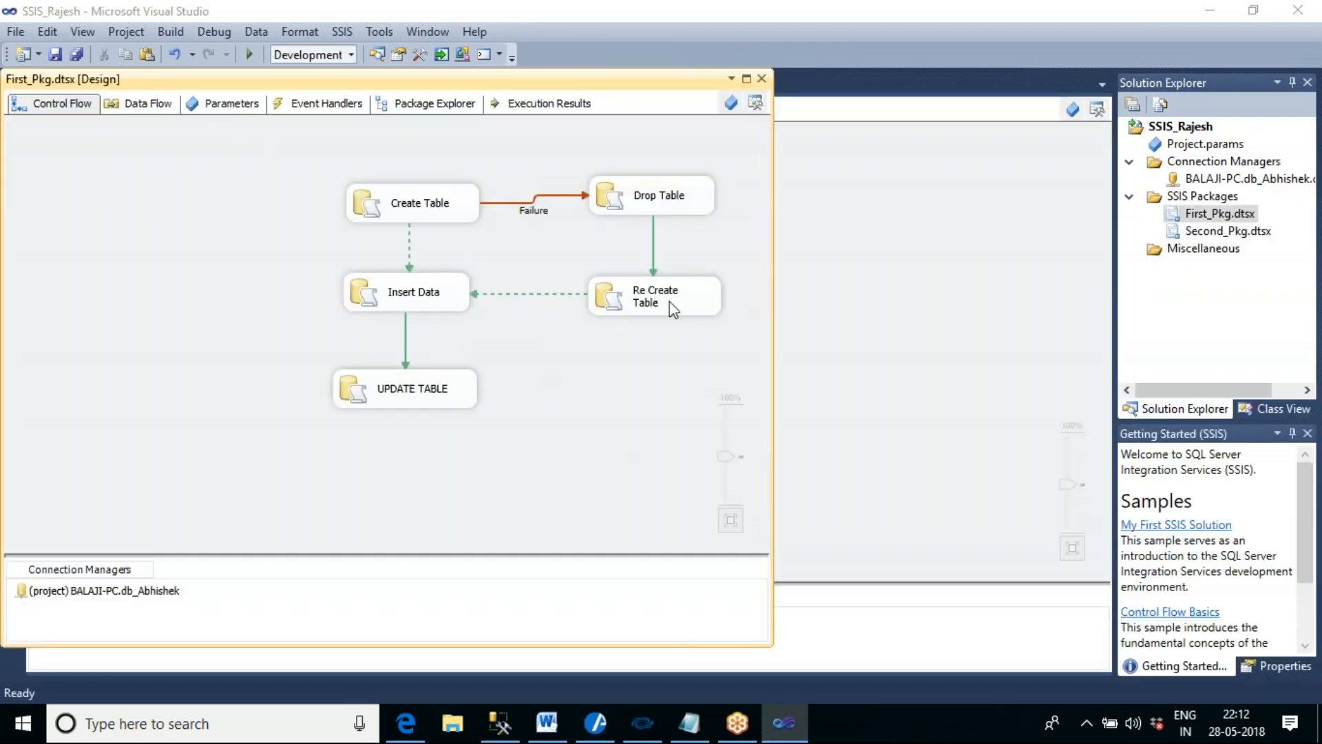
left_click_drag(618, 85, 665, 91)
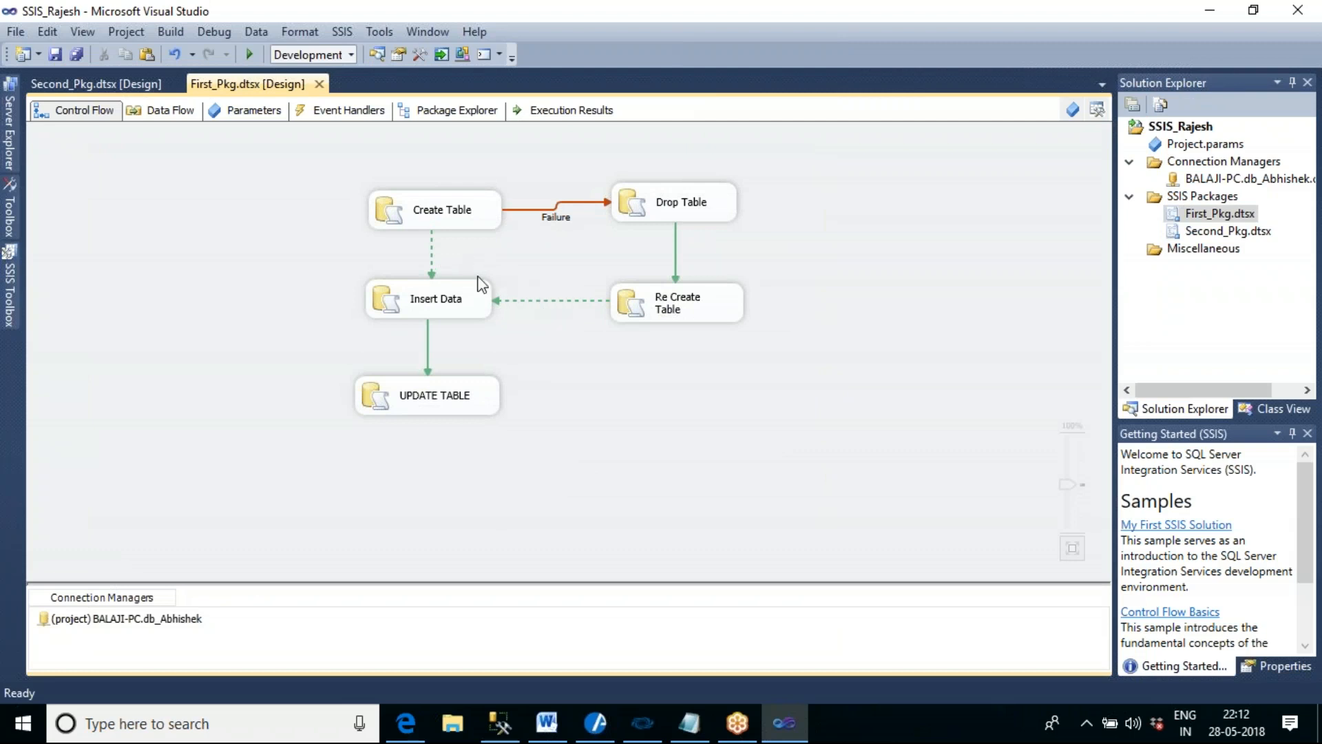
left_click(140, 86)
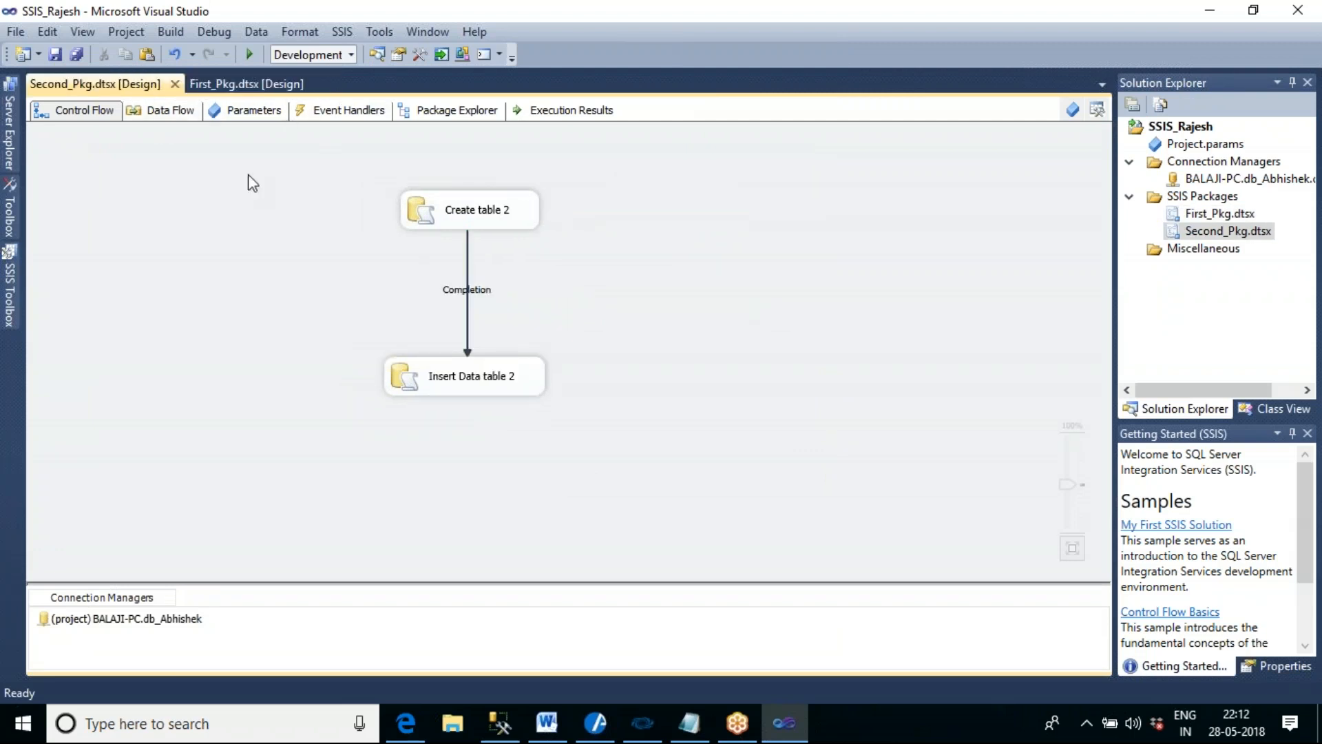
left_click(469, 265)
left_click(691, 306)
left_click(250, 84)
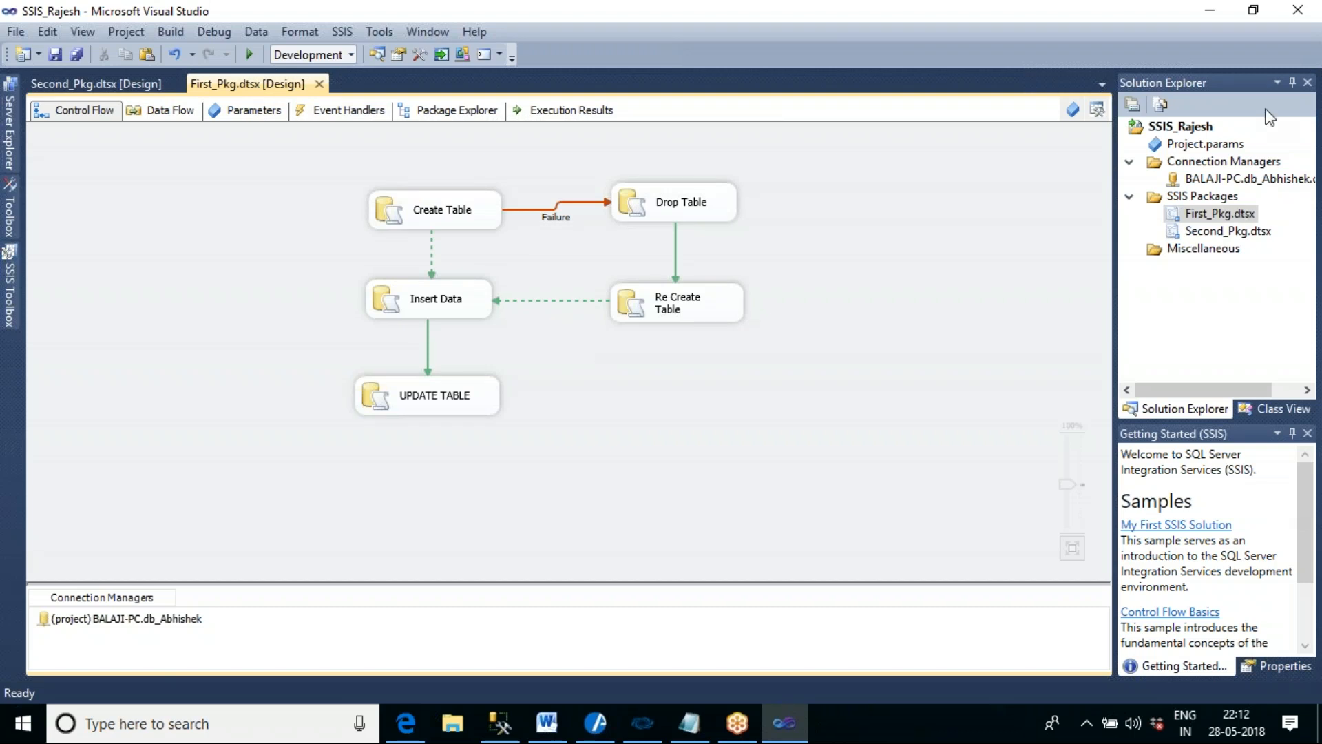
left_click(1190, 30)
- Look at First_Pkg's data flow design surface and at the tasks offered in the toolbox for its control flow
left_click(178, 116)
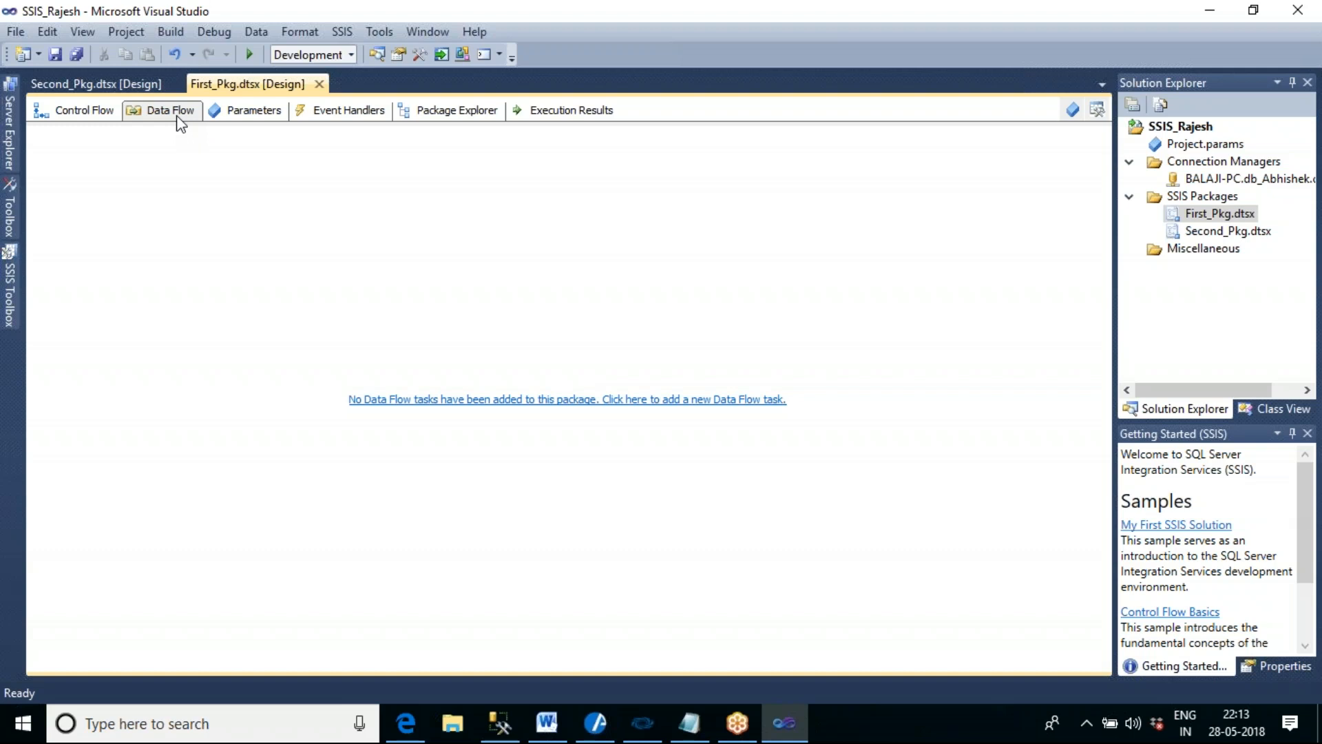
left_click(76, 115)
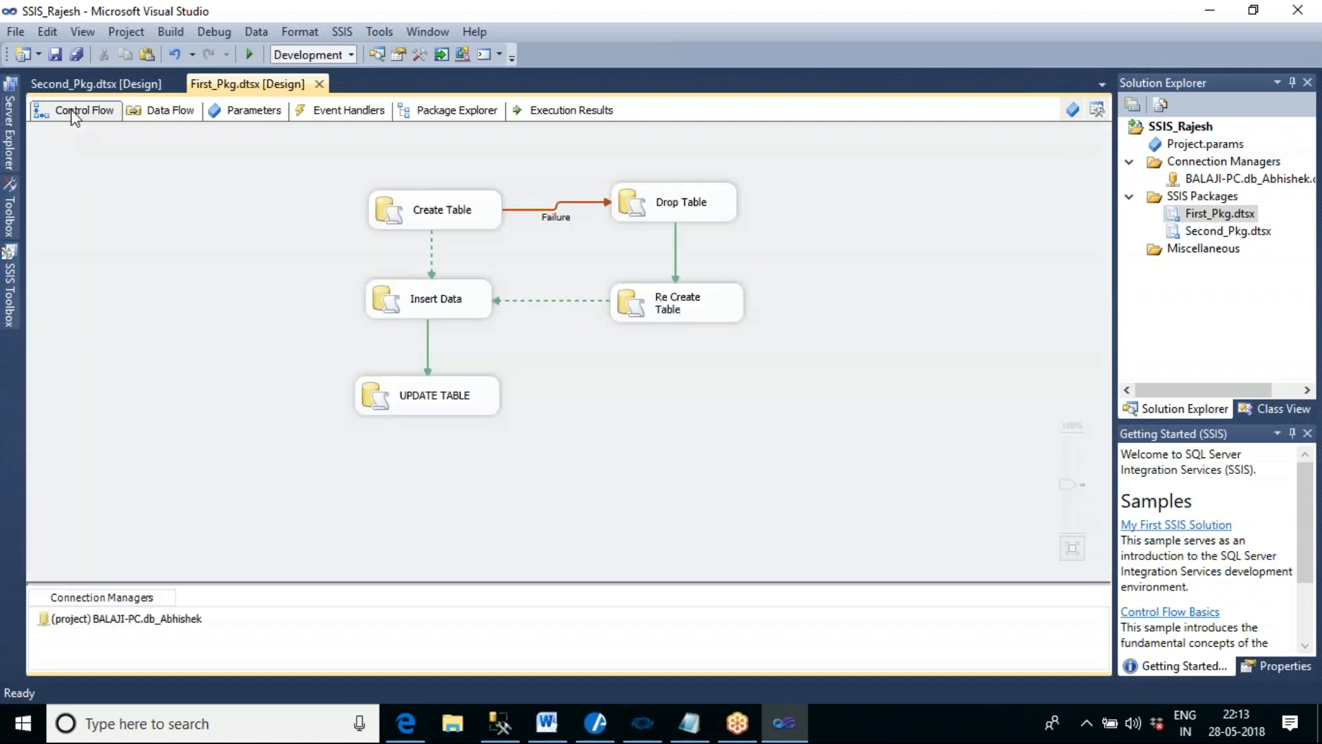
mouse_move(10, 303)
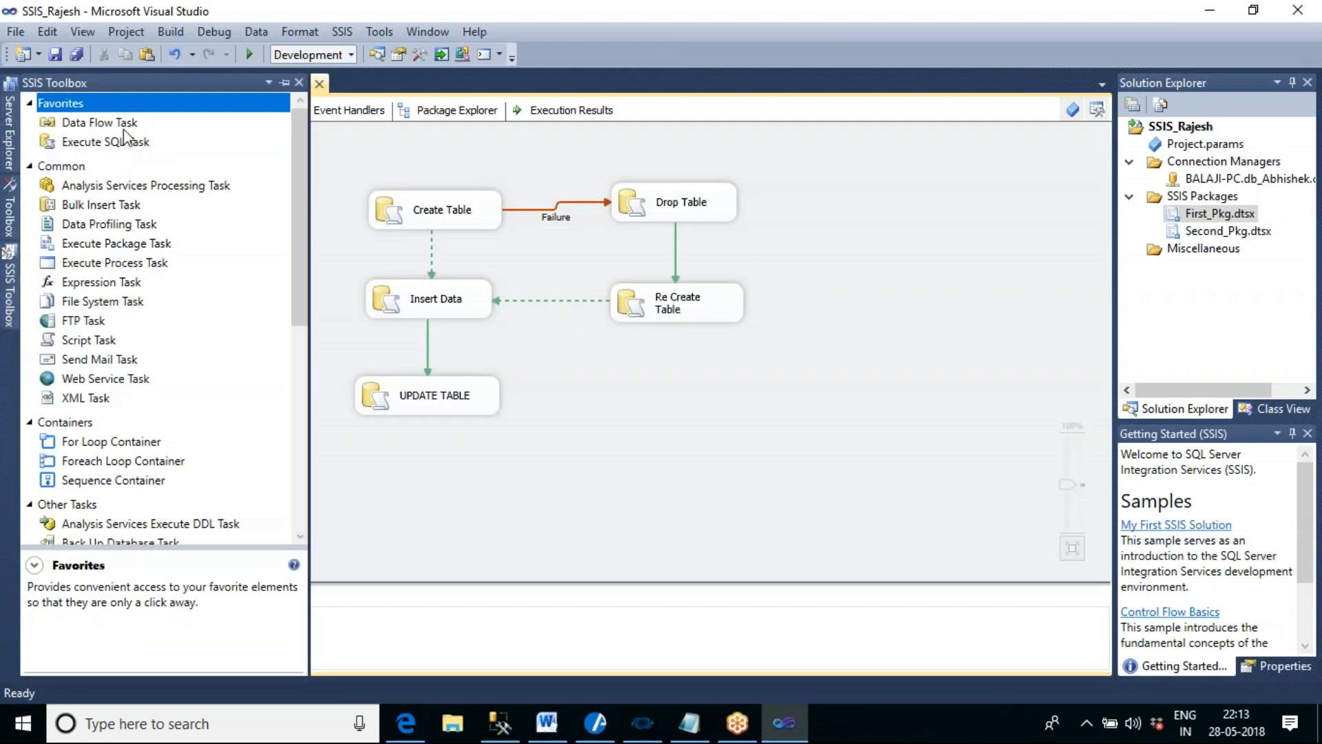
left_click(296, 131)
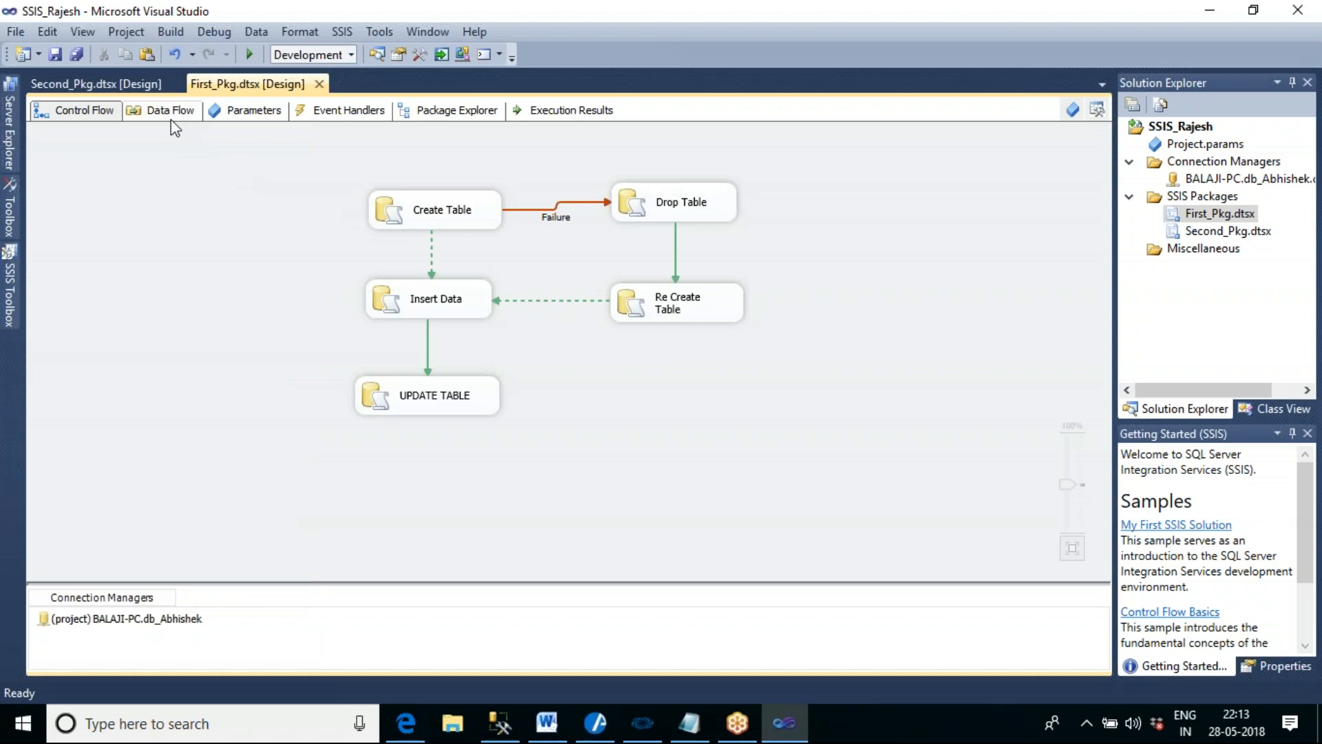
- Examine the toolbox categories offered for First_Pkg's data flow, collapsing Common, Other Transforms, Other Sources and Other Destinations
left_click(170, 121)
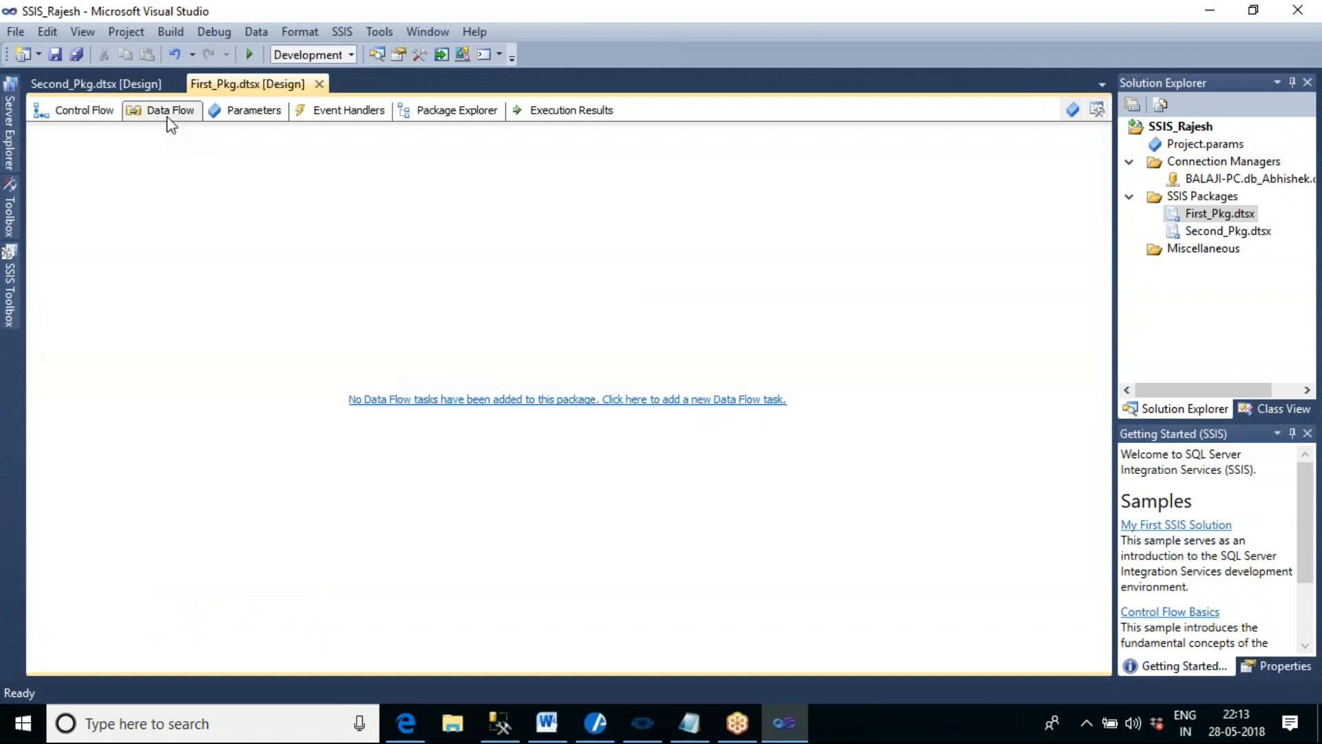
left_click(15, 291)
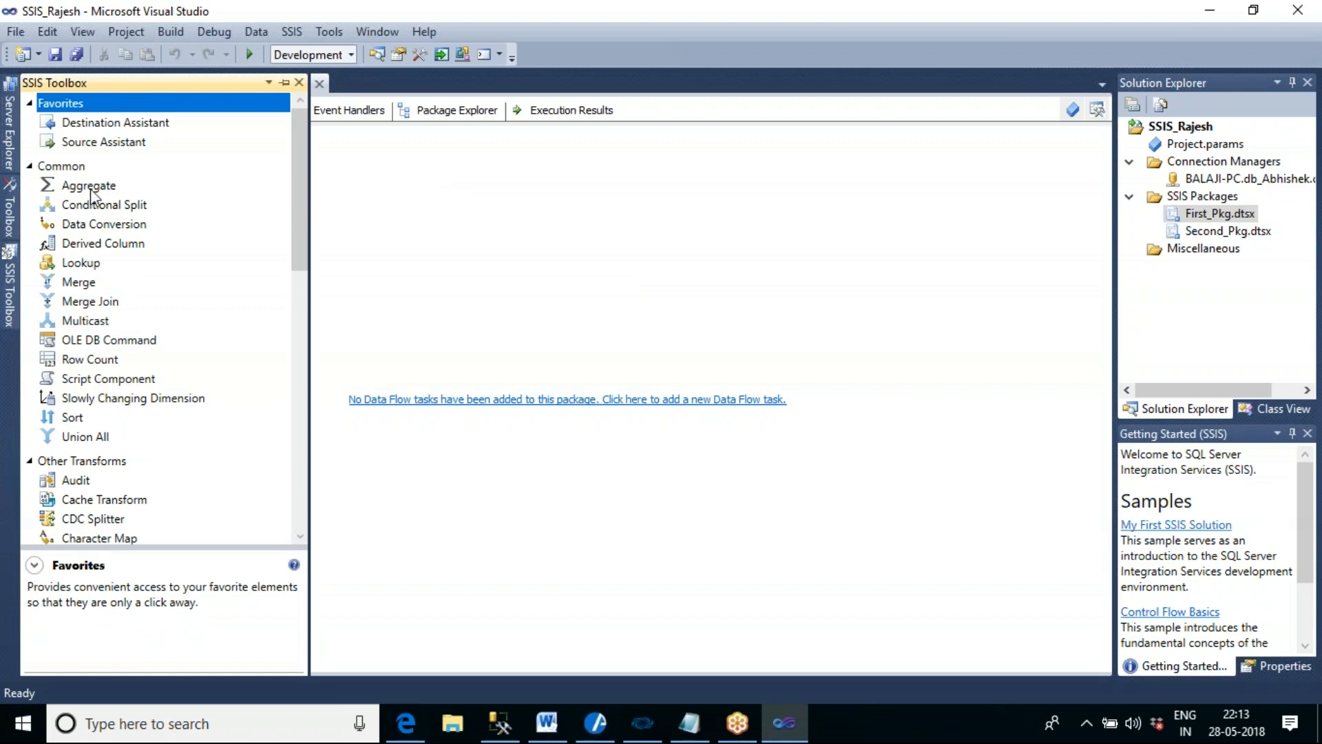
left_click(31, 167)
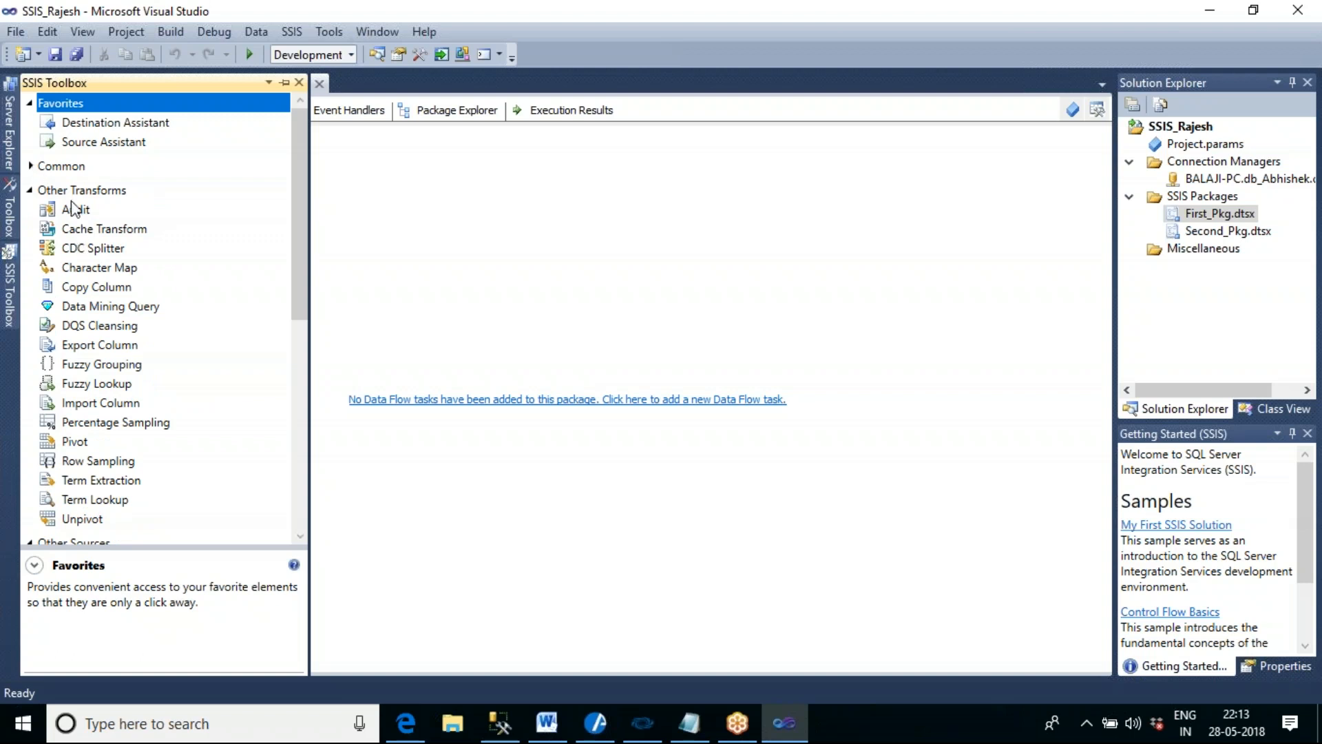
left_click(31, 191)
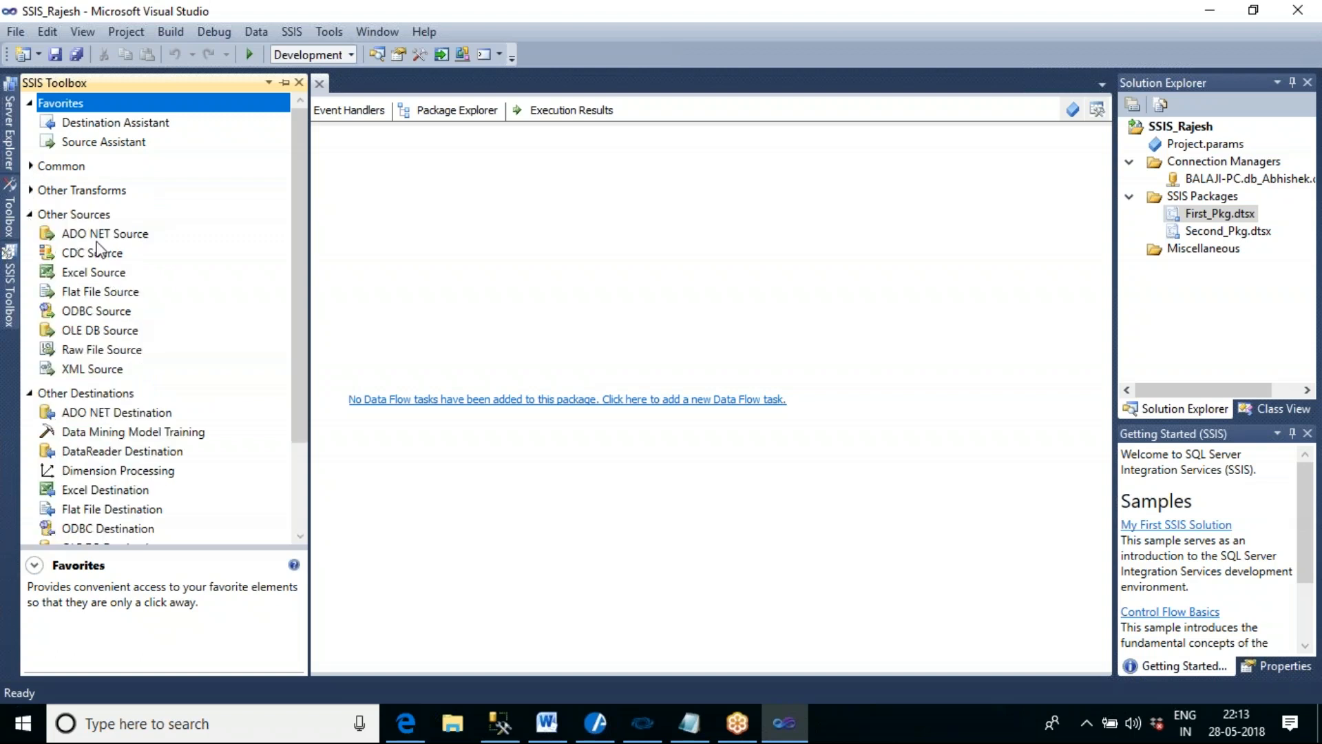
left_click(81, 216)
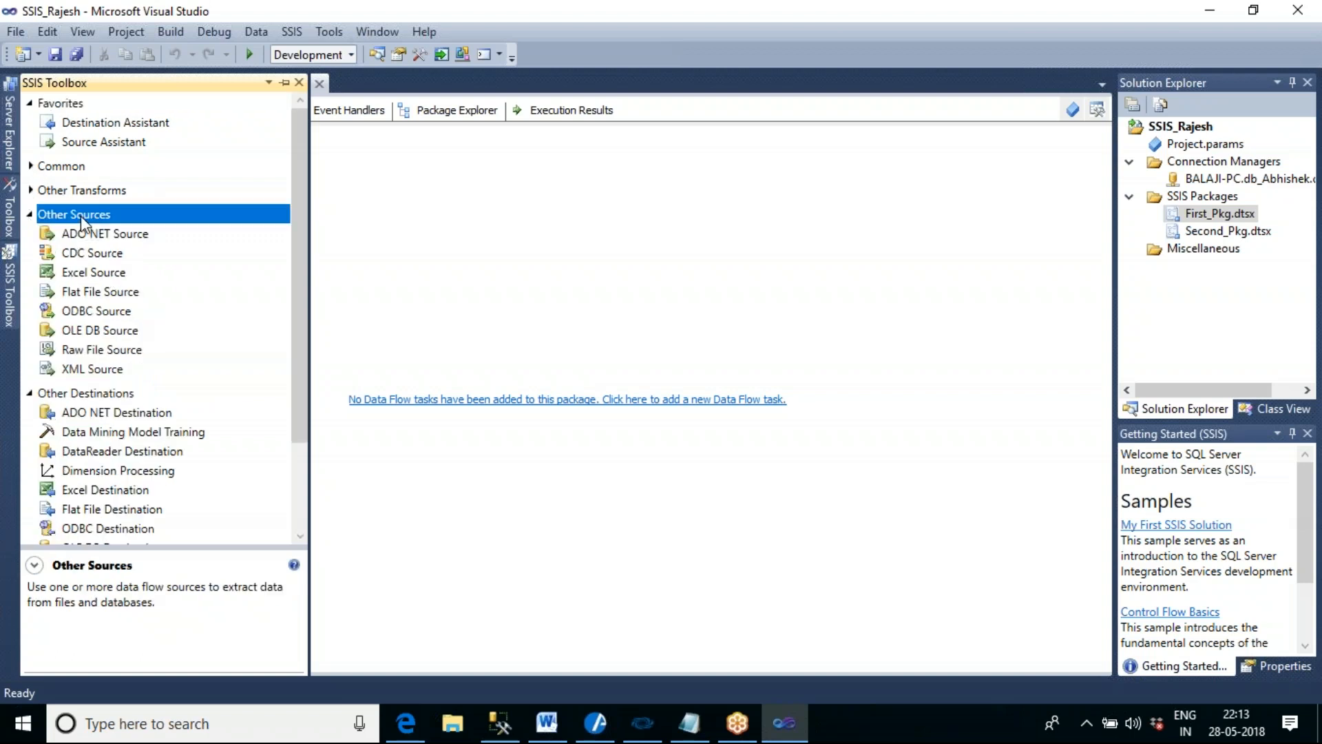
left_click(30, 215)
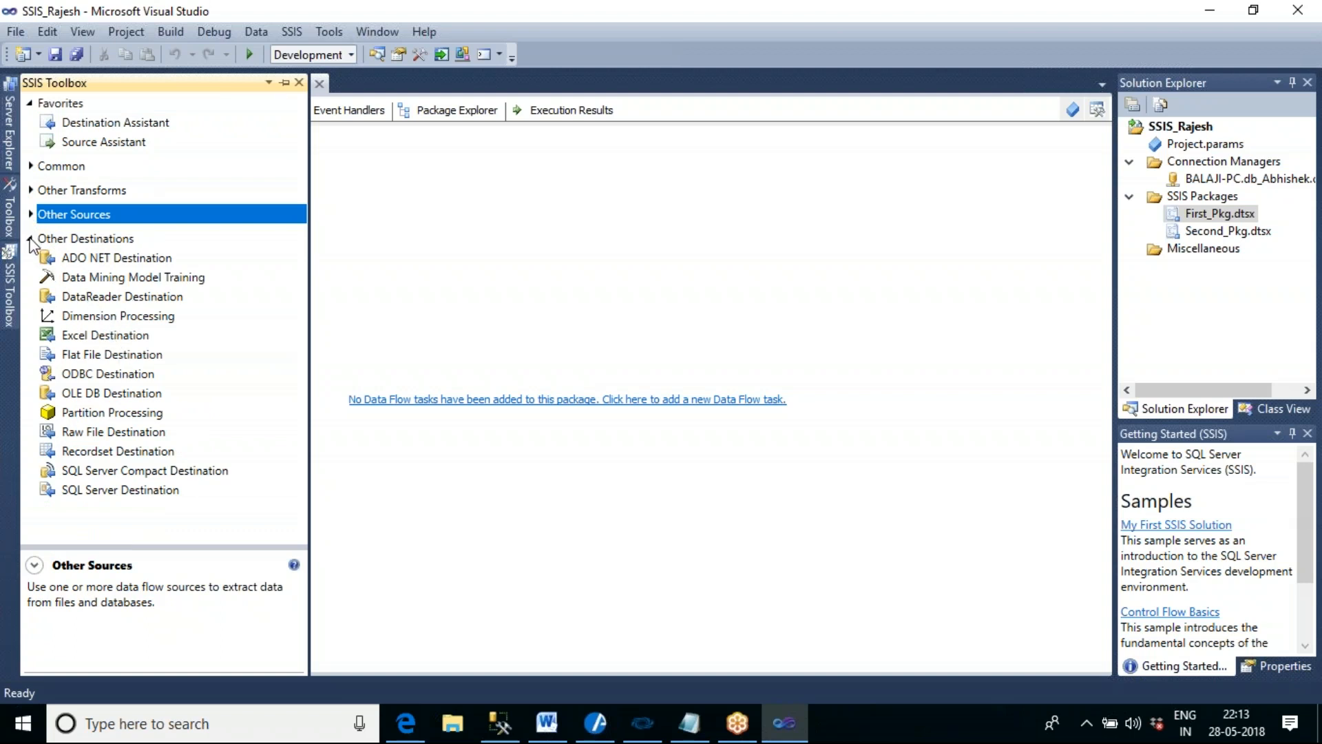
left_click(32, 239)
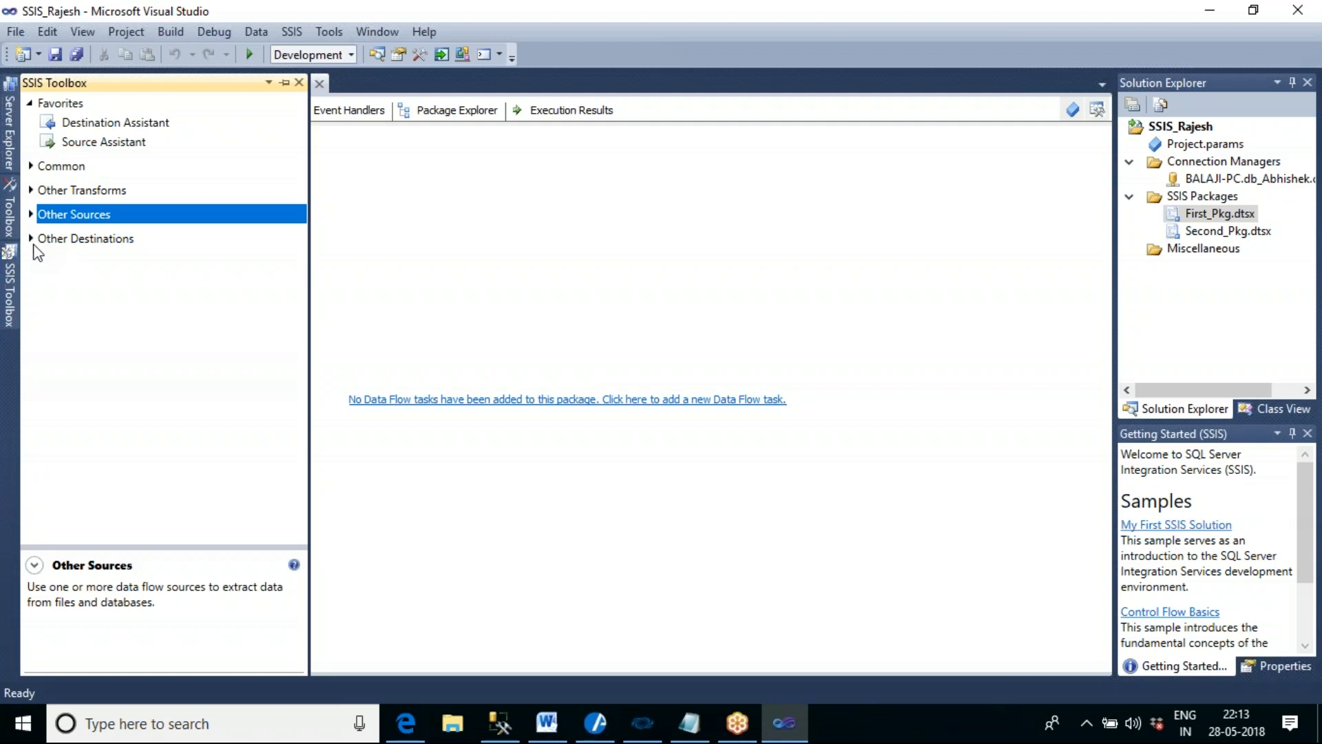
- Examine the data flow components under Other Sources, including Flat File Source and OLE DB Source
left_click(31, 215)
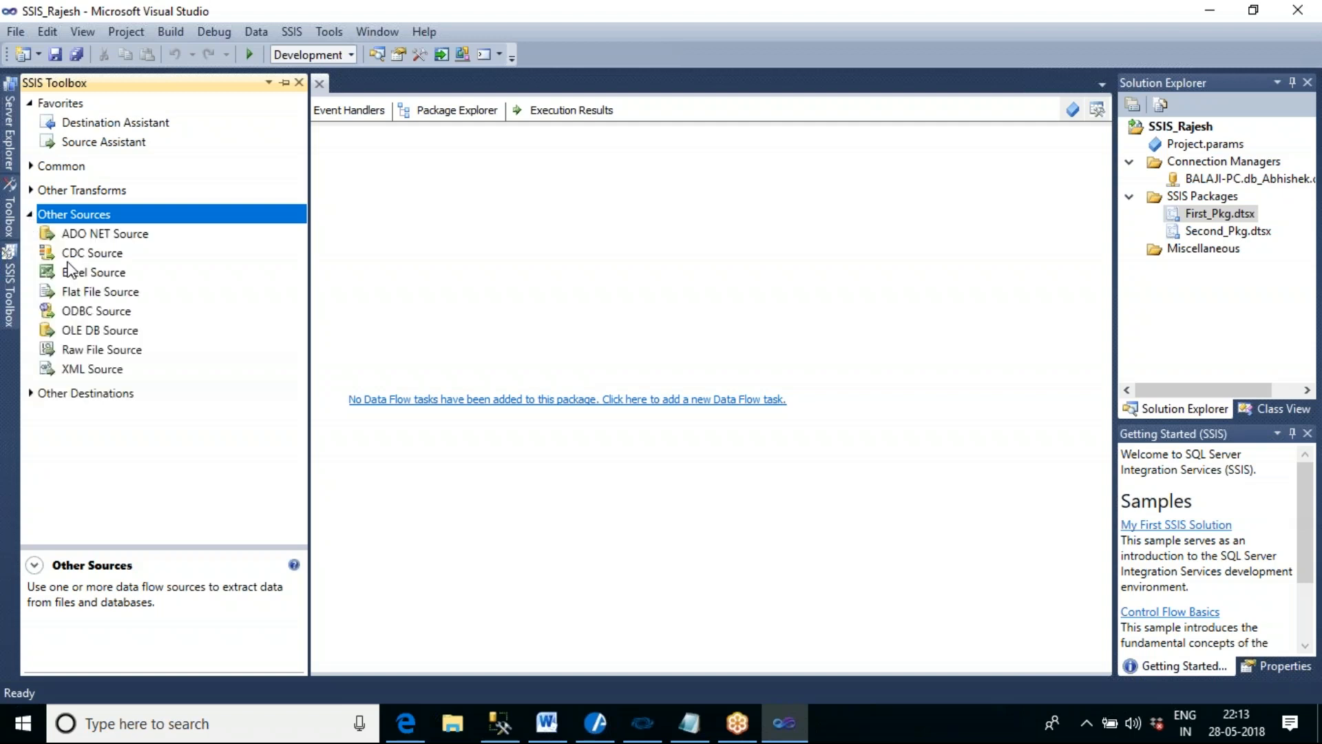
left_click(93, 237)
left_click(97, 254)
left_click(101, 273)
left_click(107, 292)
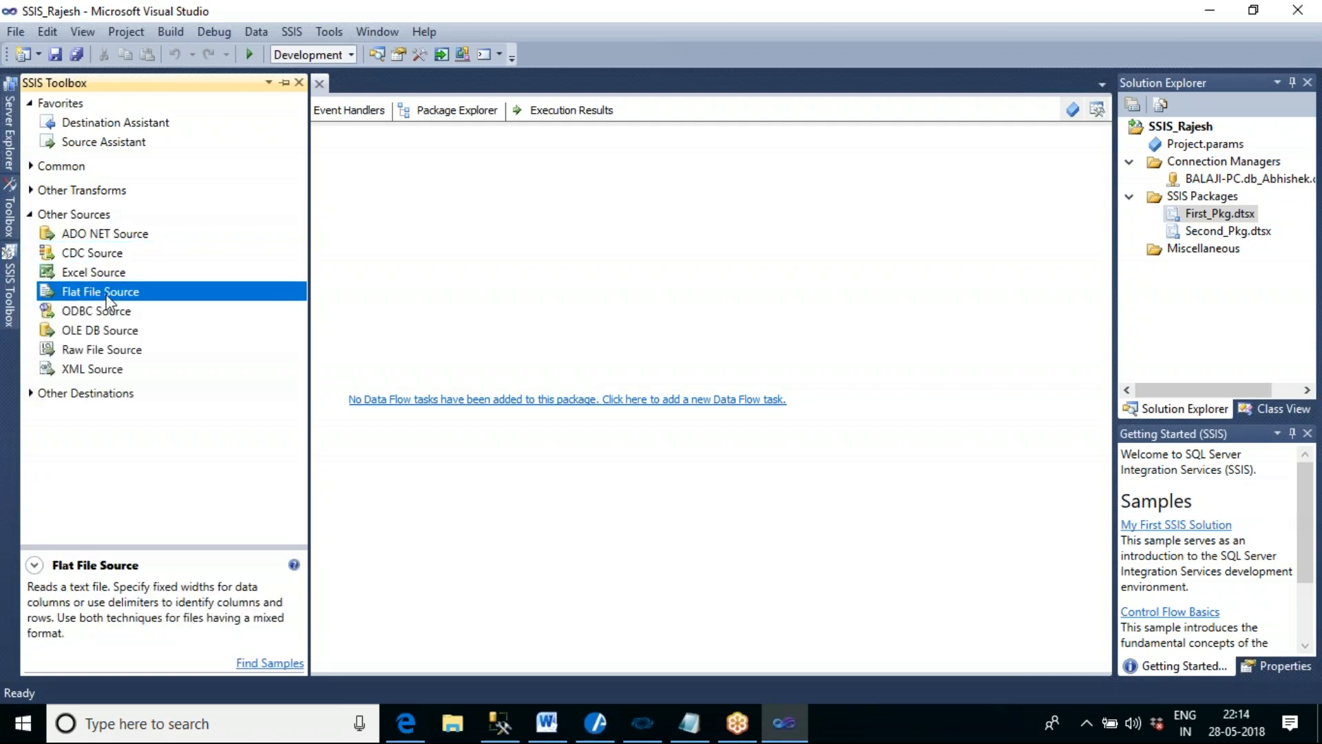
left_click(118, 335)
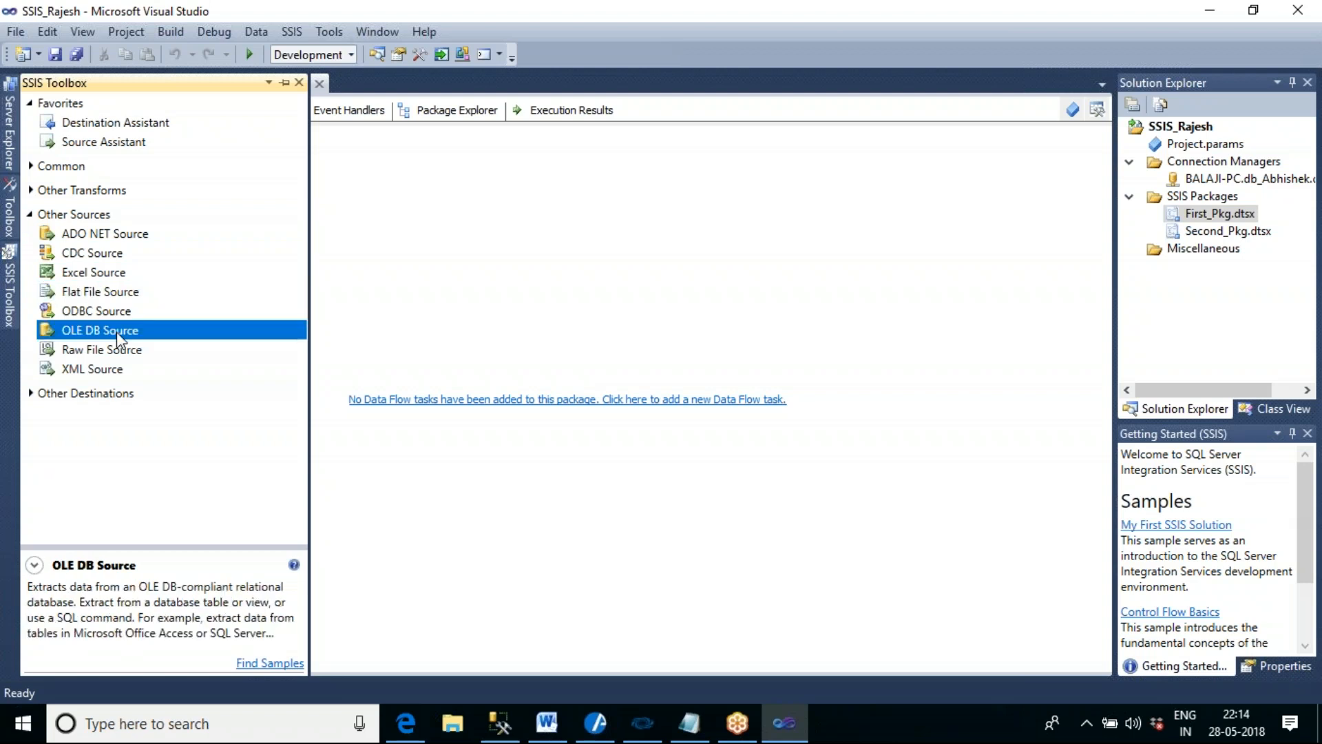
- Examine the data flow components under Other Destinations, including ODBC Destination and OLE DB Destination
left_click(31, 217)
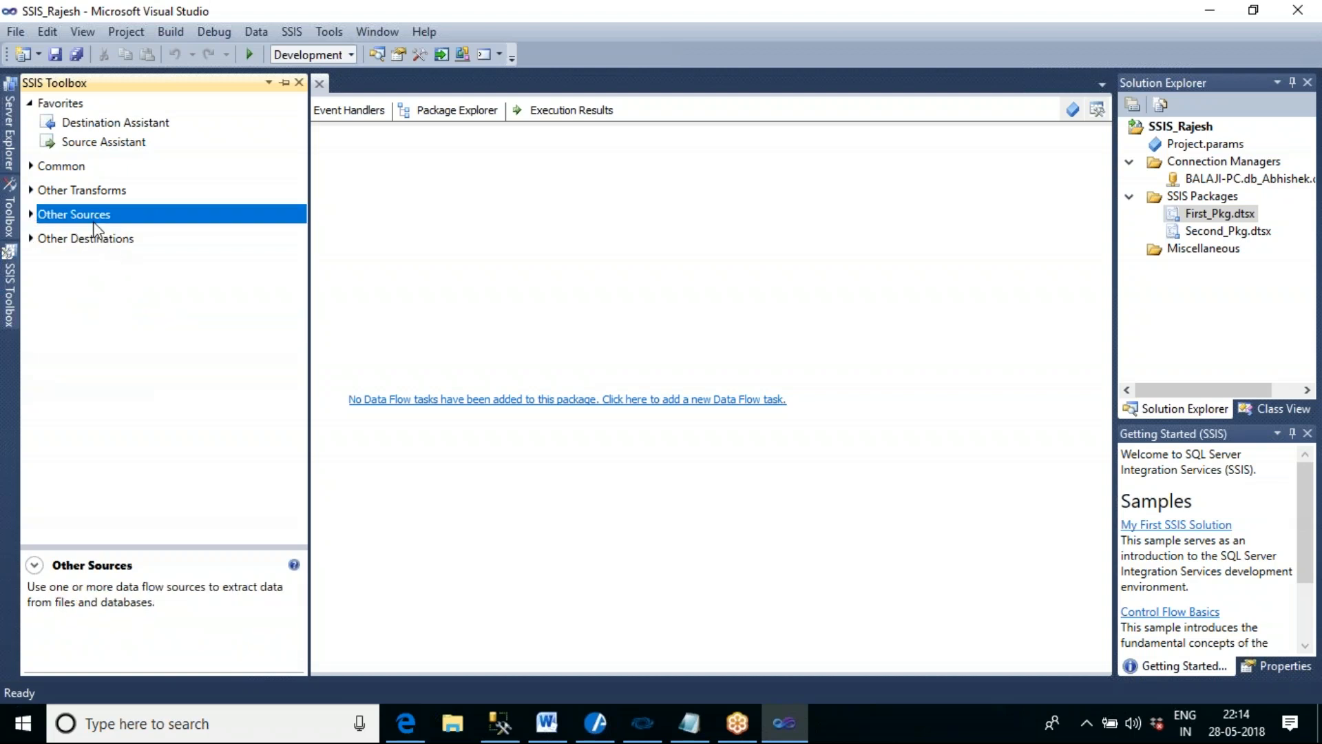
left_click(30, 238)
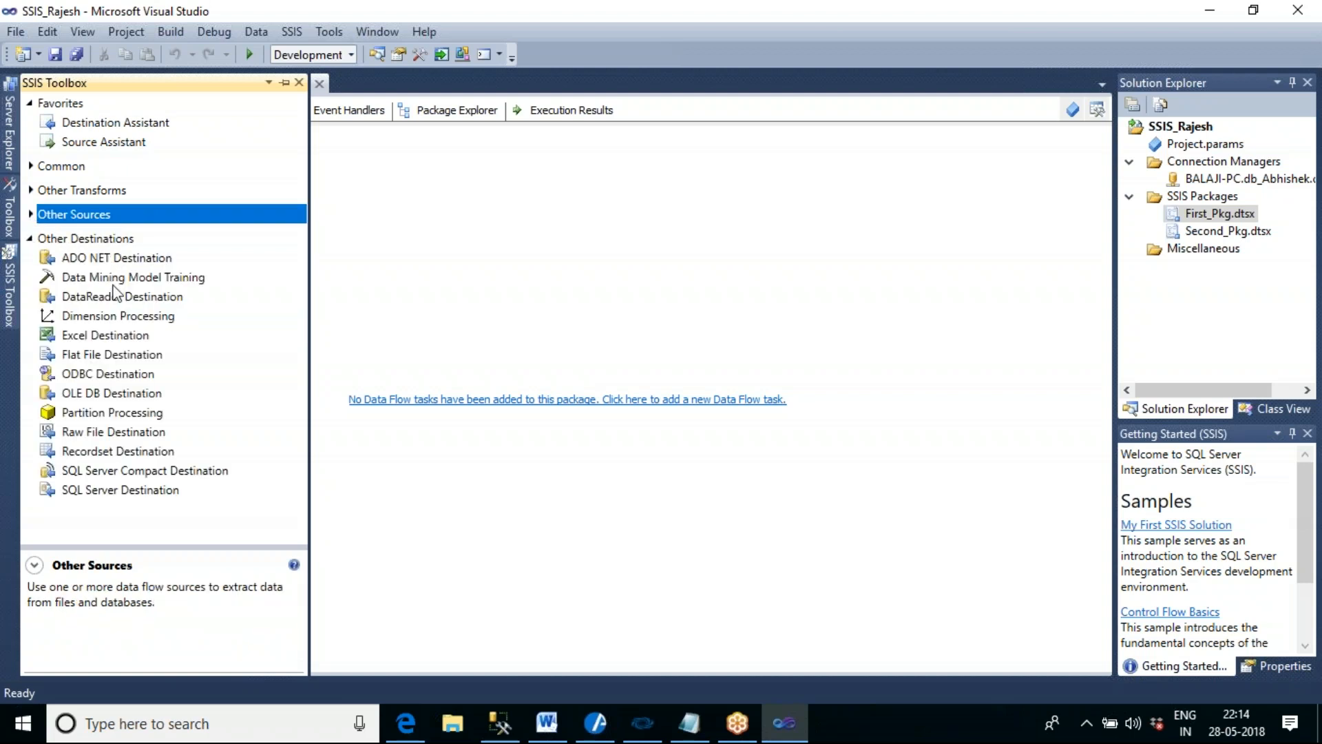
left_click(136, 380)
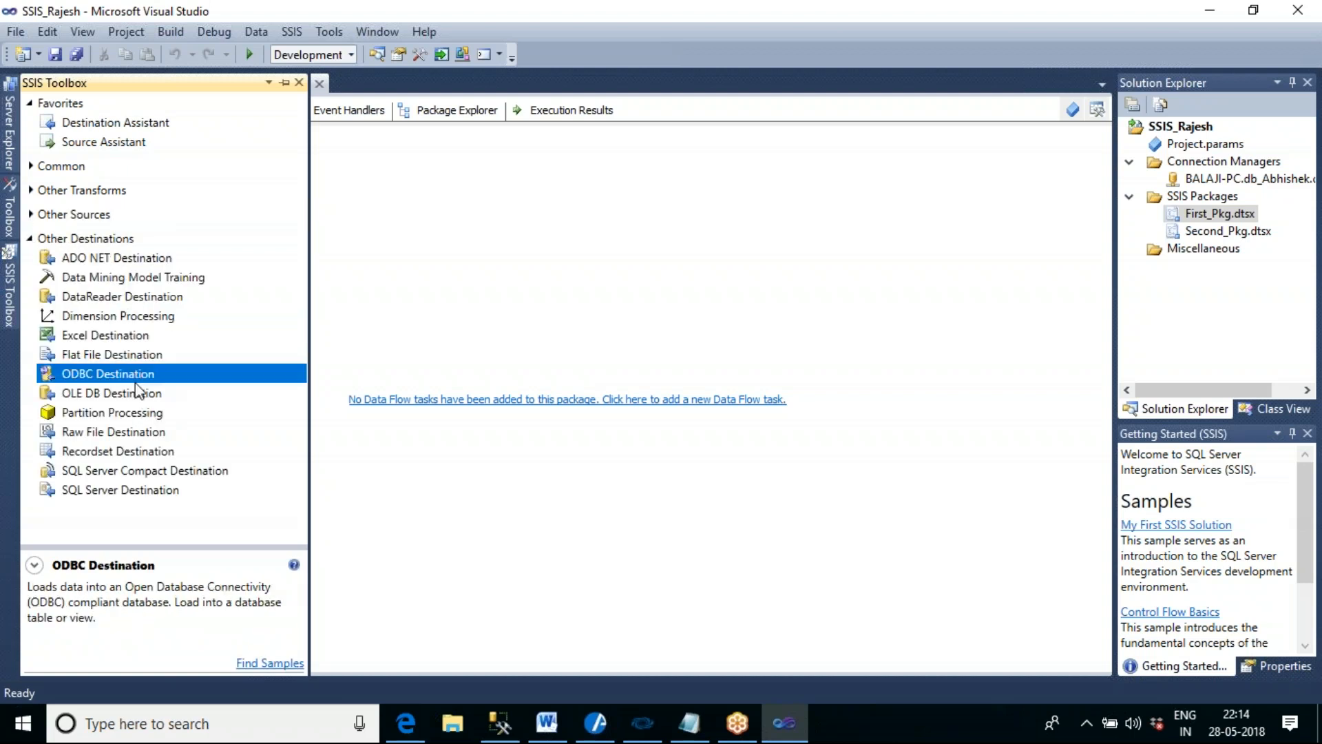
left_click(130, 397)
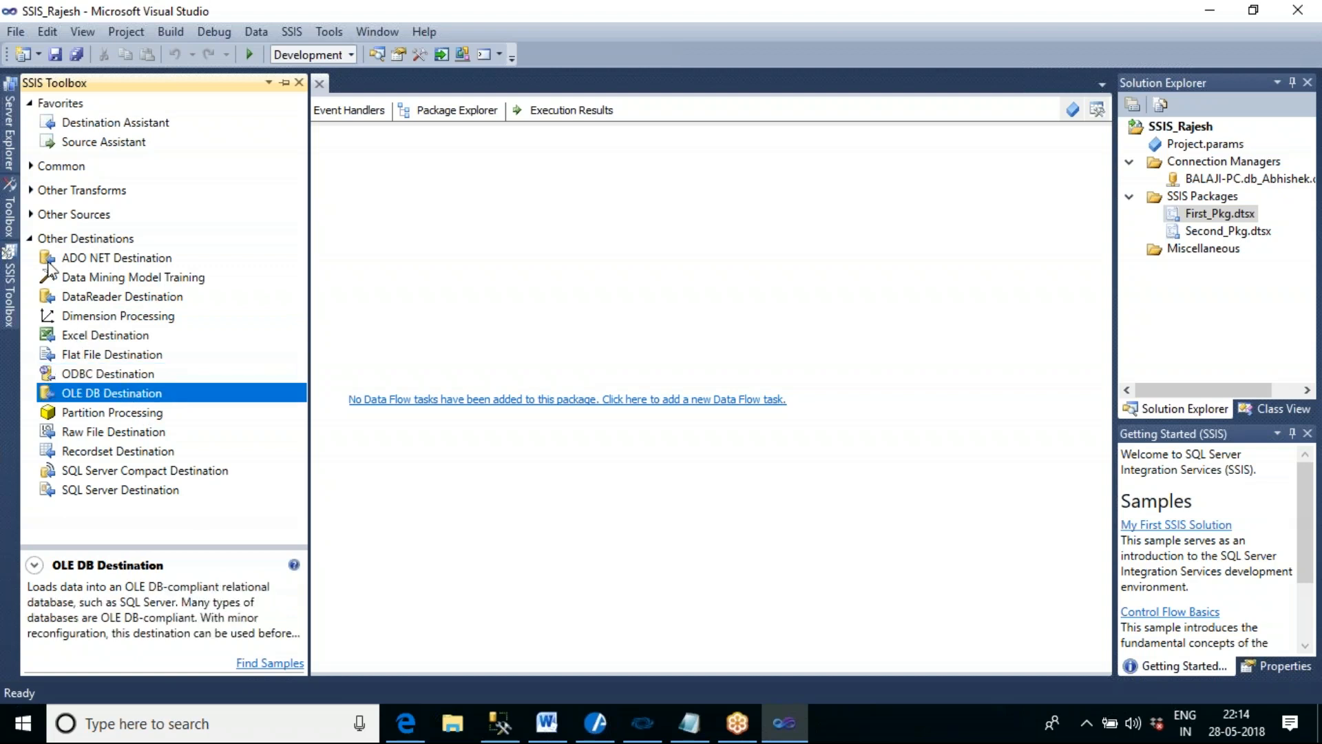
left_click(31, 239)
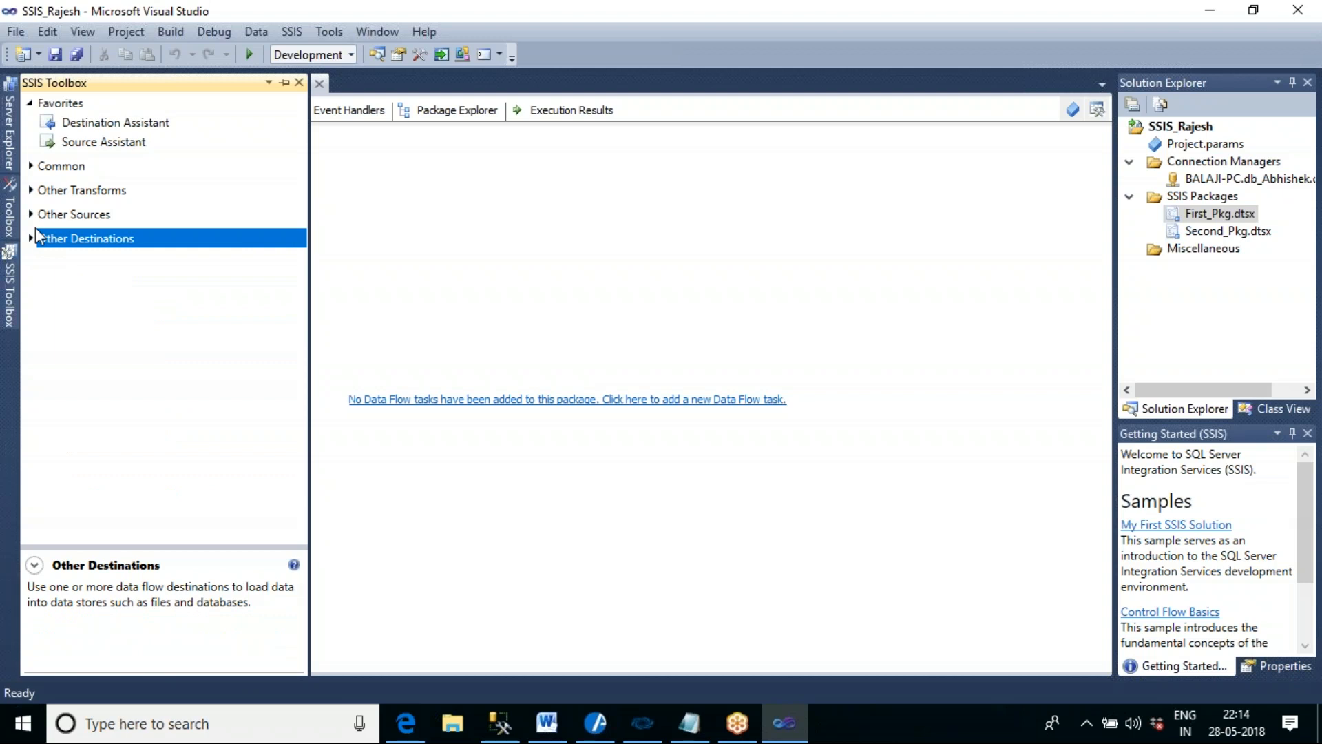
- Examine the data flow transformations listed under Common, then return to First_Pkg's data flow design surface
left_click(31, 167)
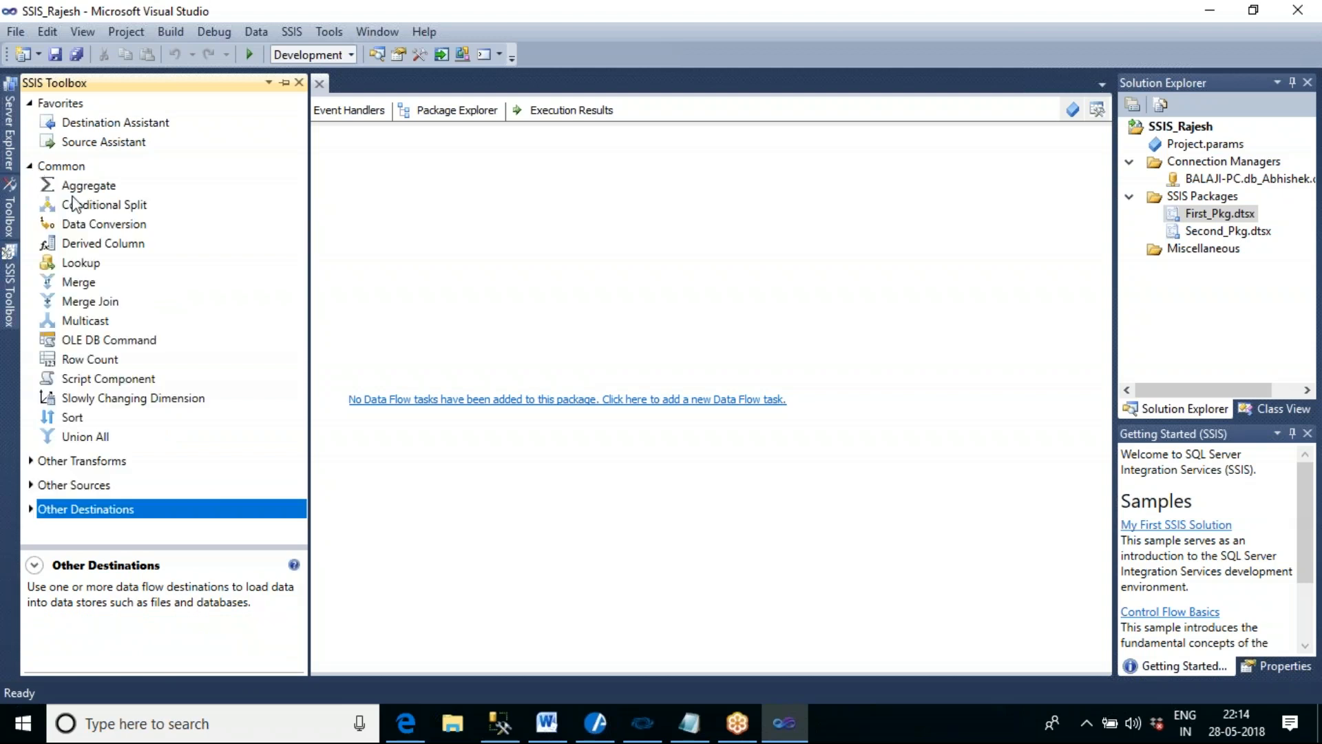
left_click(31, 166)
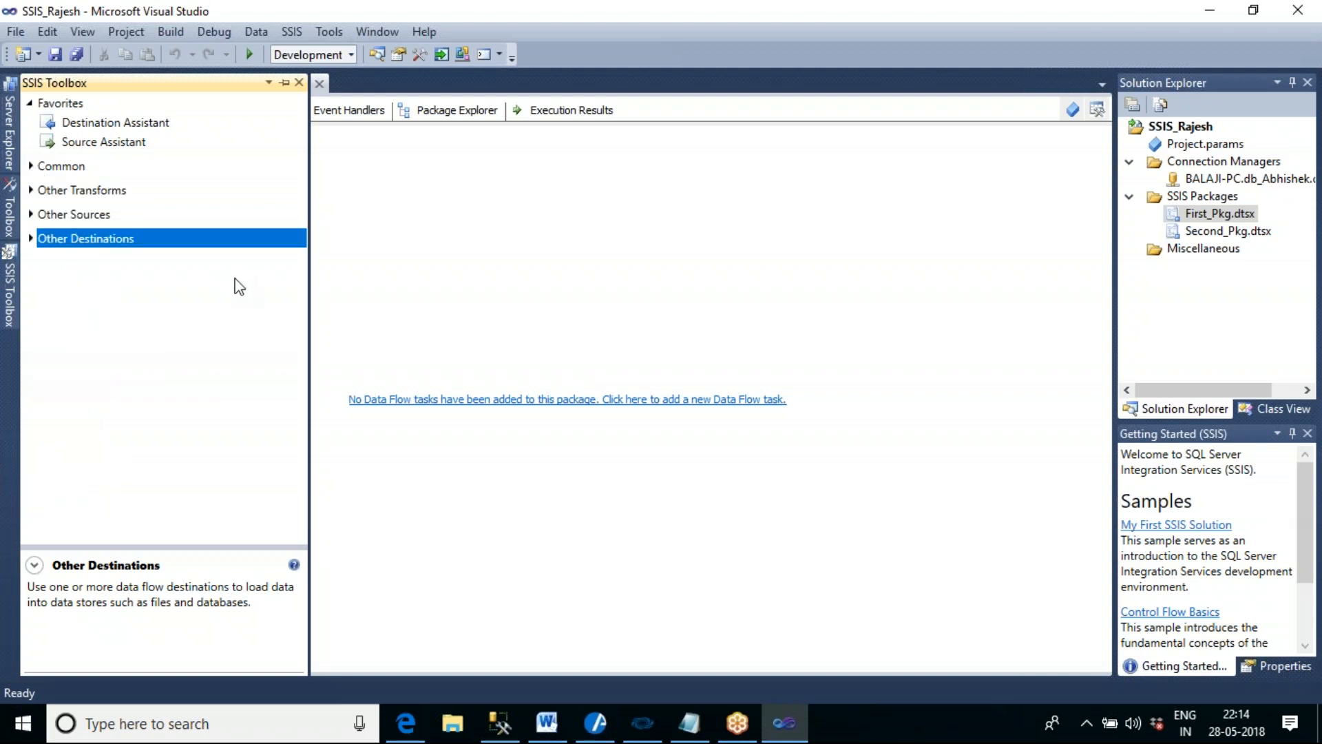
left_click(464, 289)
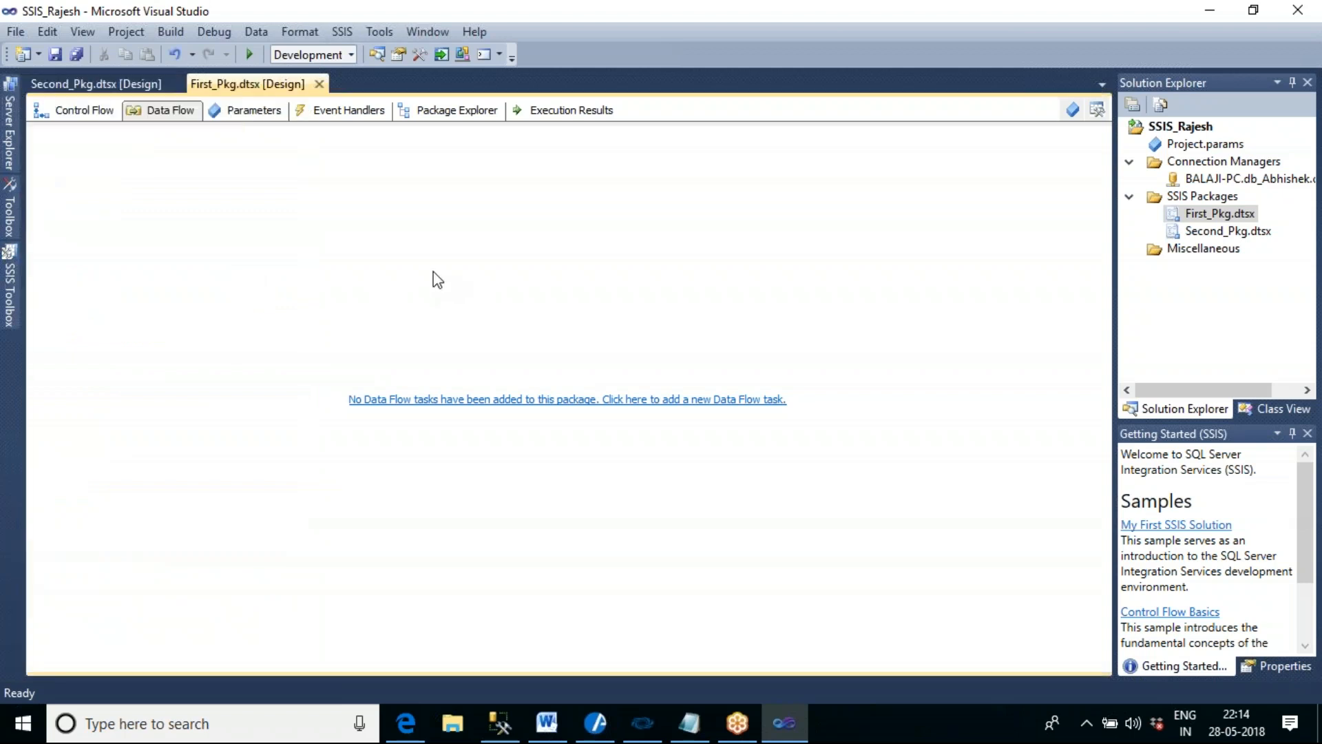
- Add a new Data Flow Task to First_Pkg from its data flow design surface, and delete it from the control flow
left_click(90, 115)
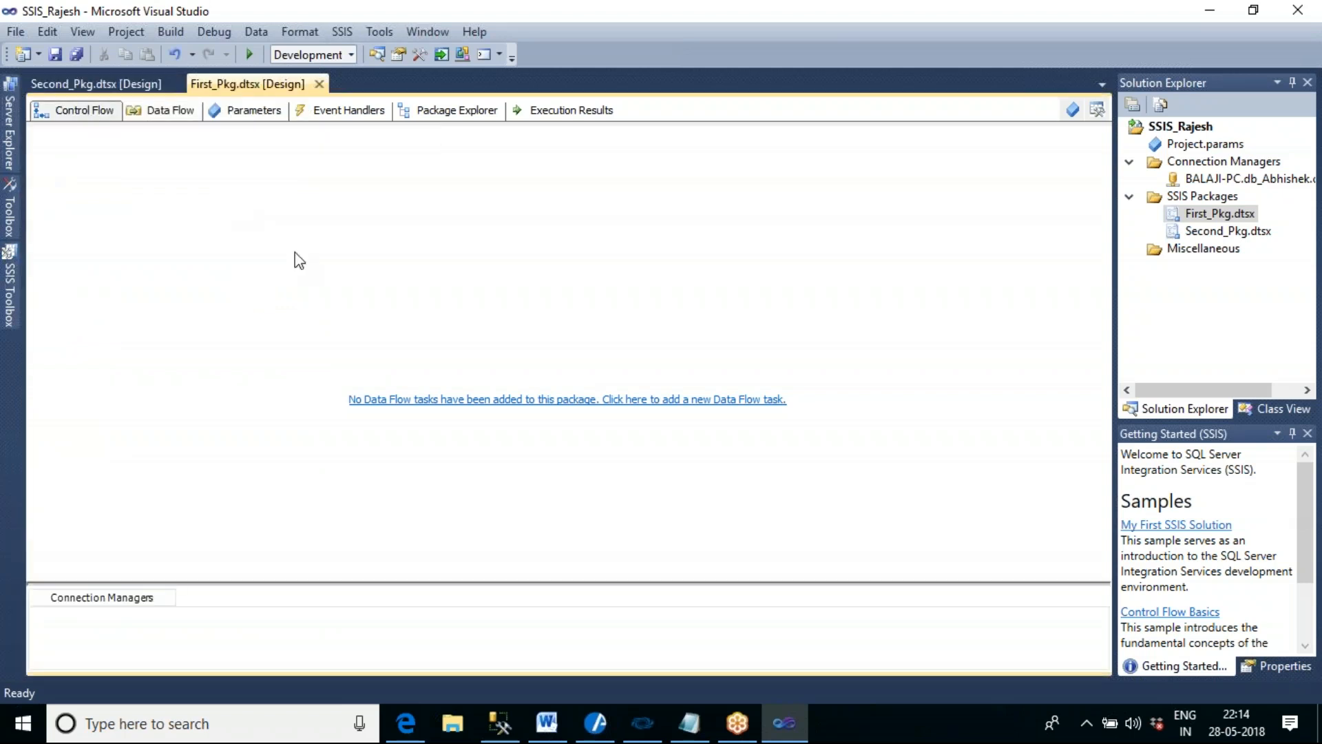
left_click(165, 110)
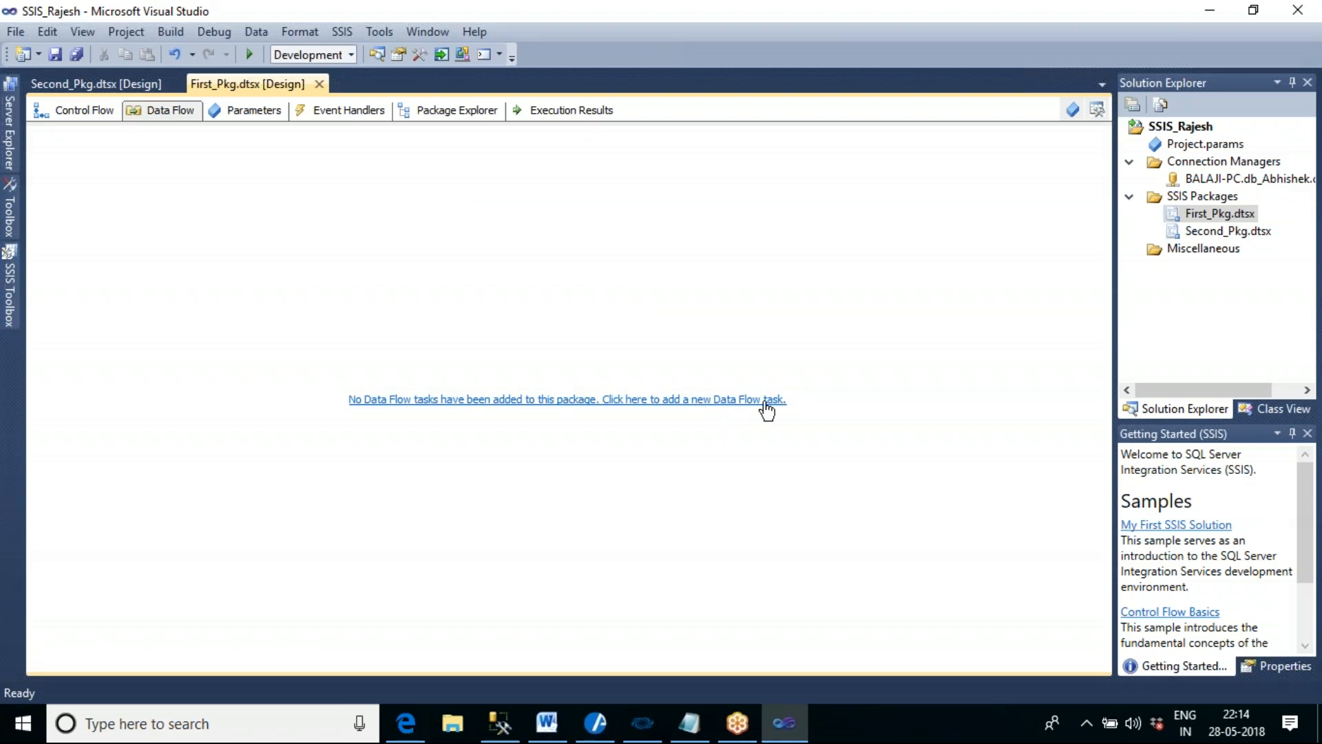
left_click(523, 405)
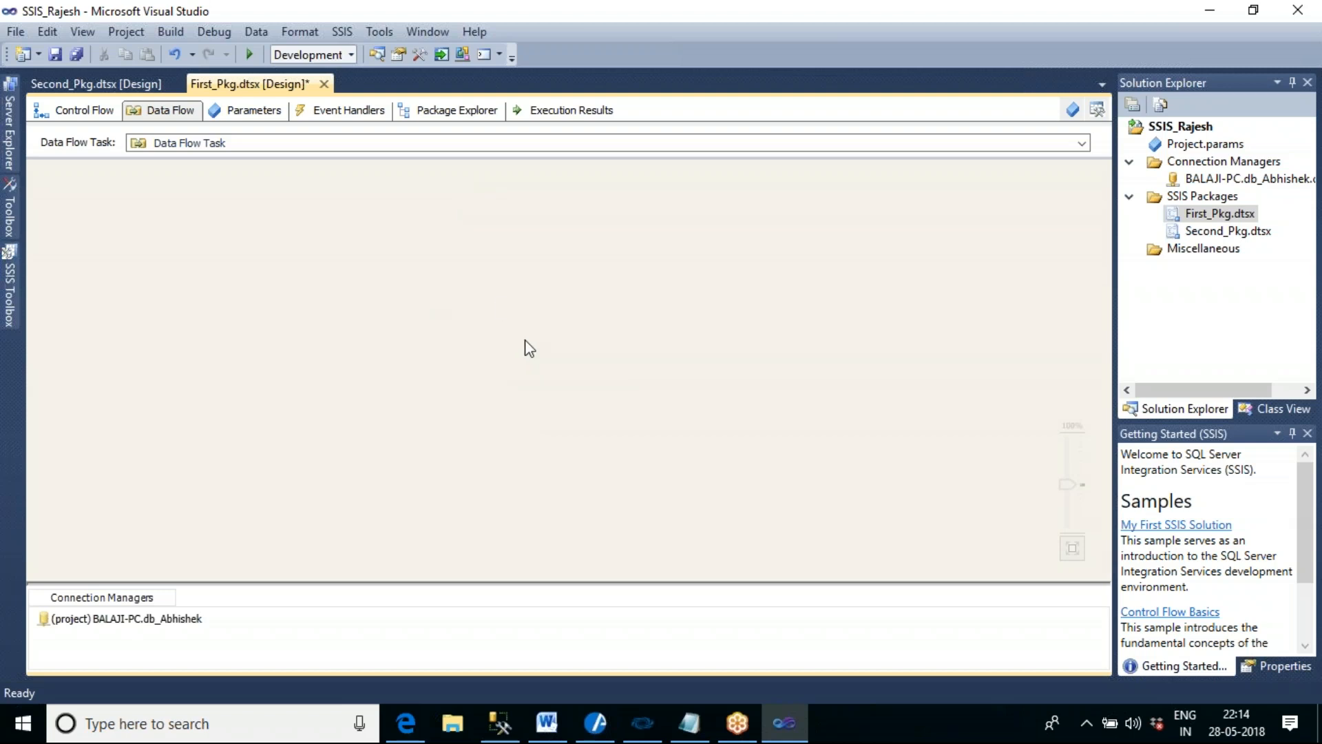
left_click(102, 115)
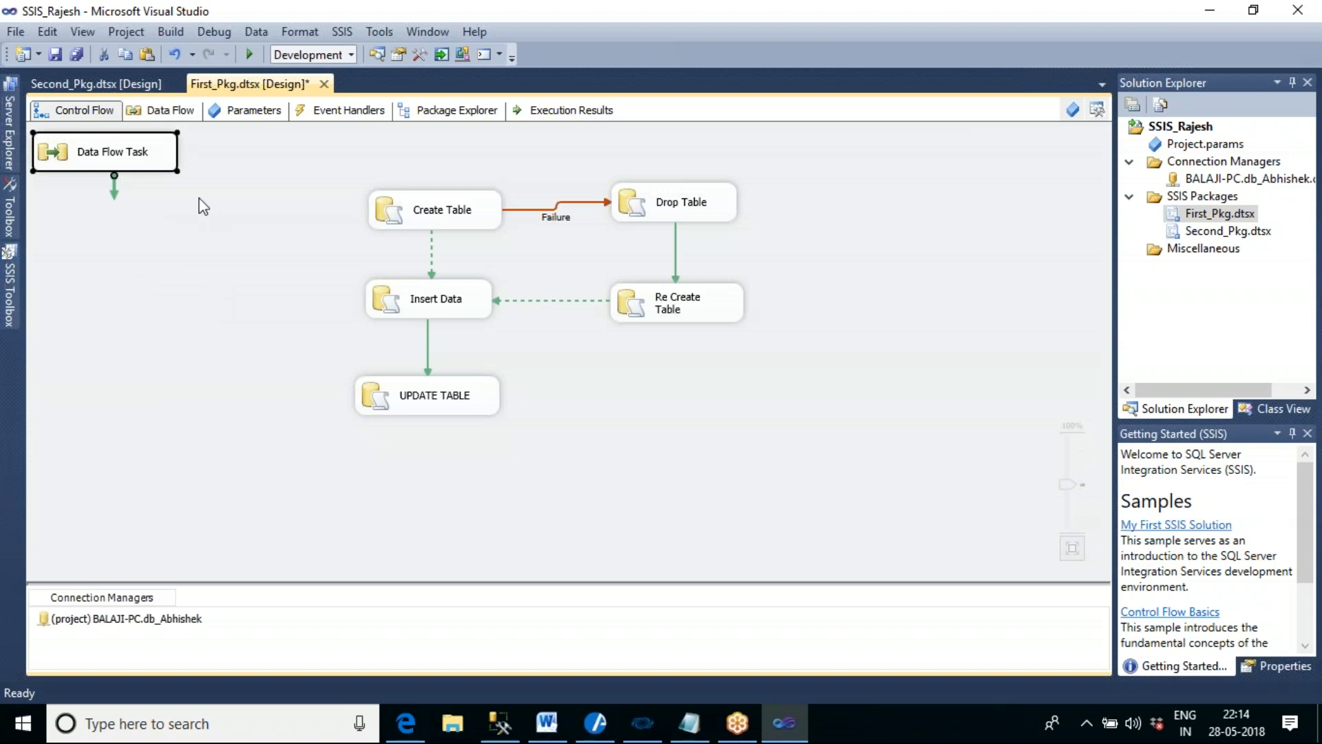
key("Delete")
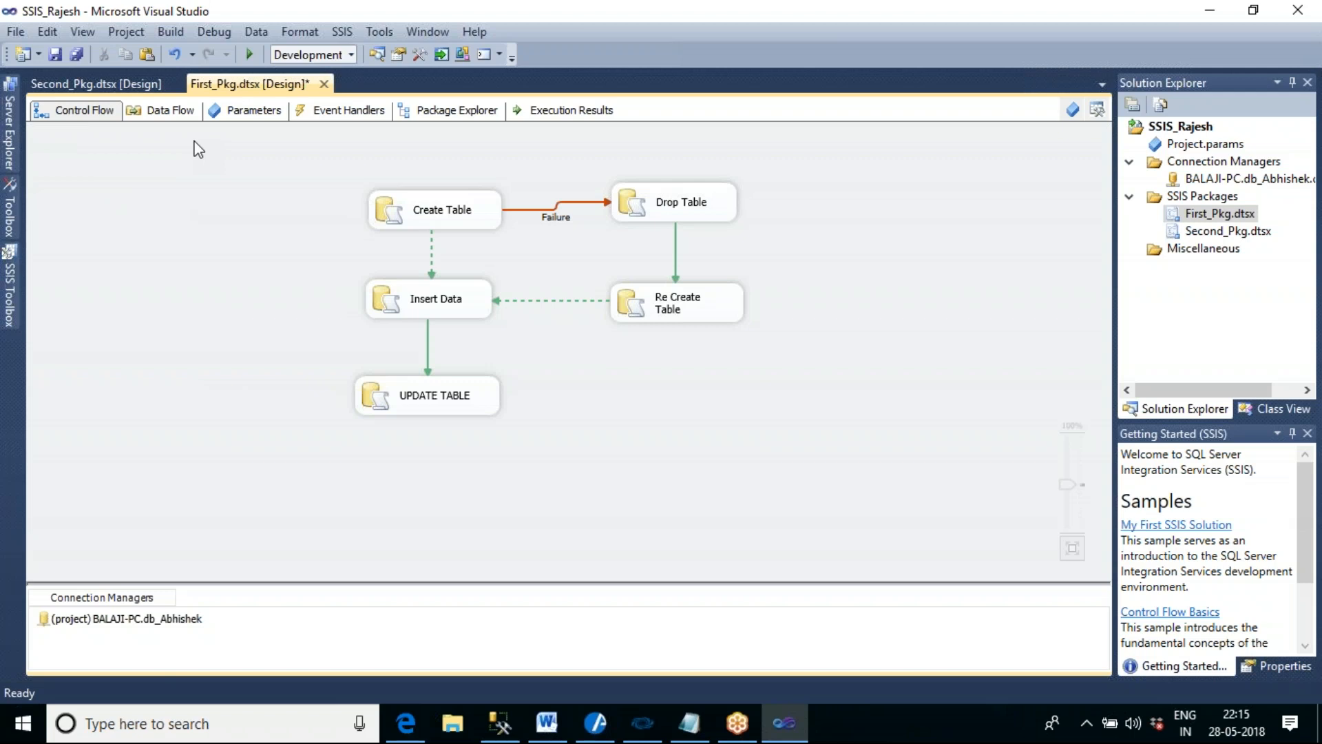
- Repeat adding a Data Flow Task from First_Pkg's empty data flow surface, and remove it from the control flow
left_click(173, 113)
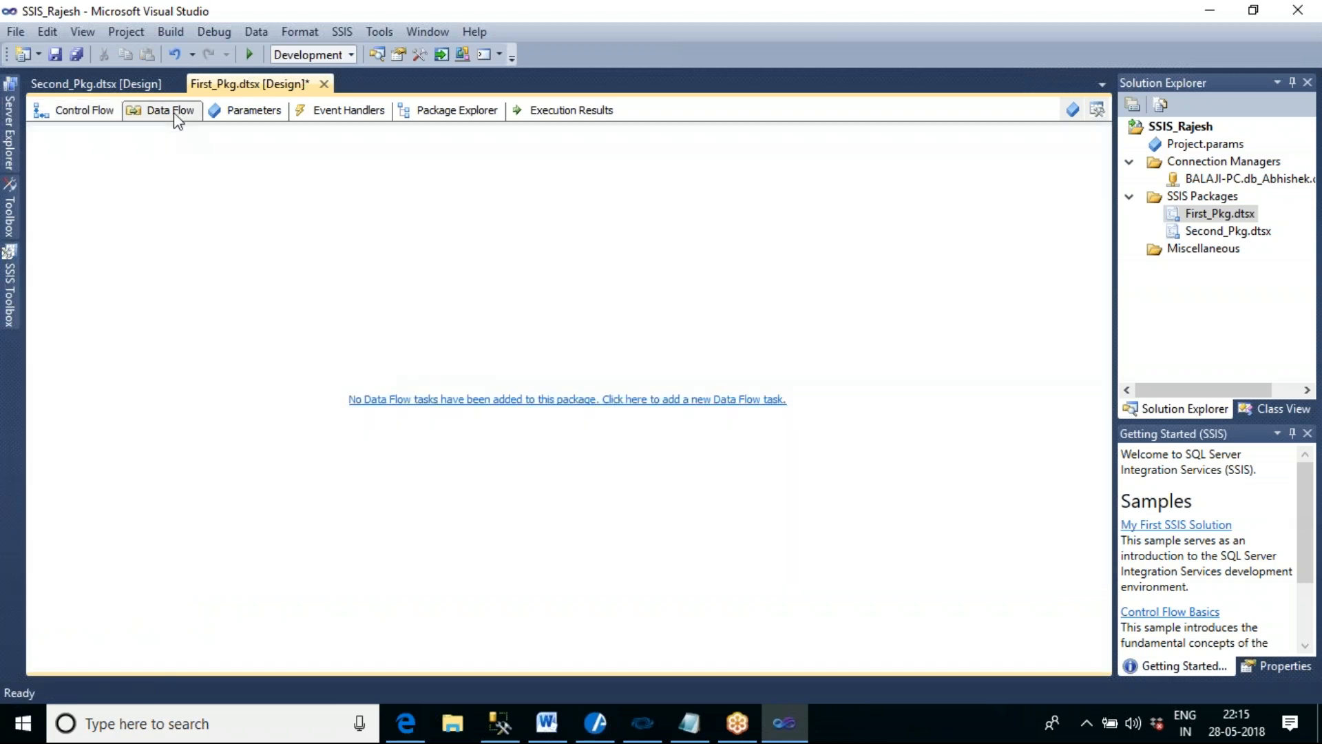
left_click(548, 401)
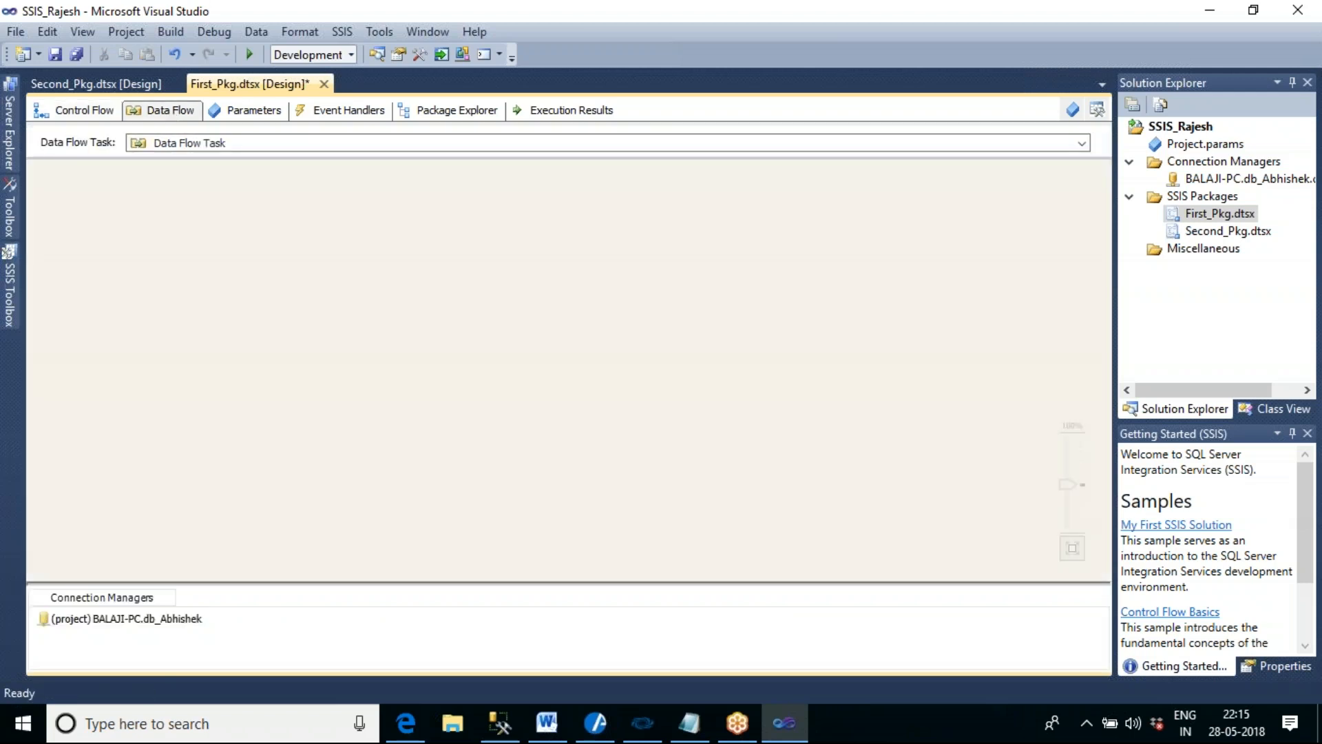
left_click(92, 119)
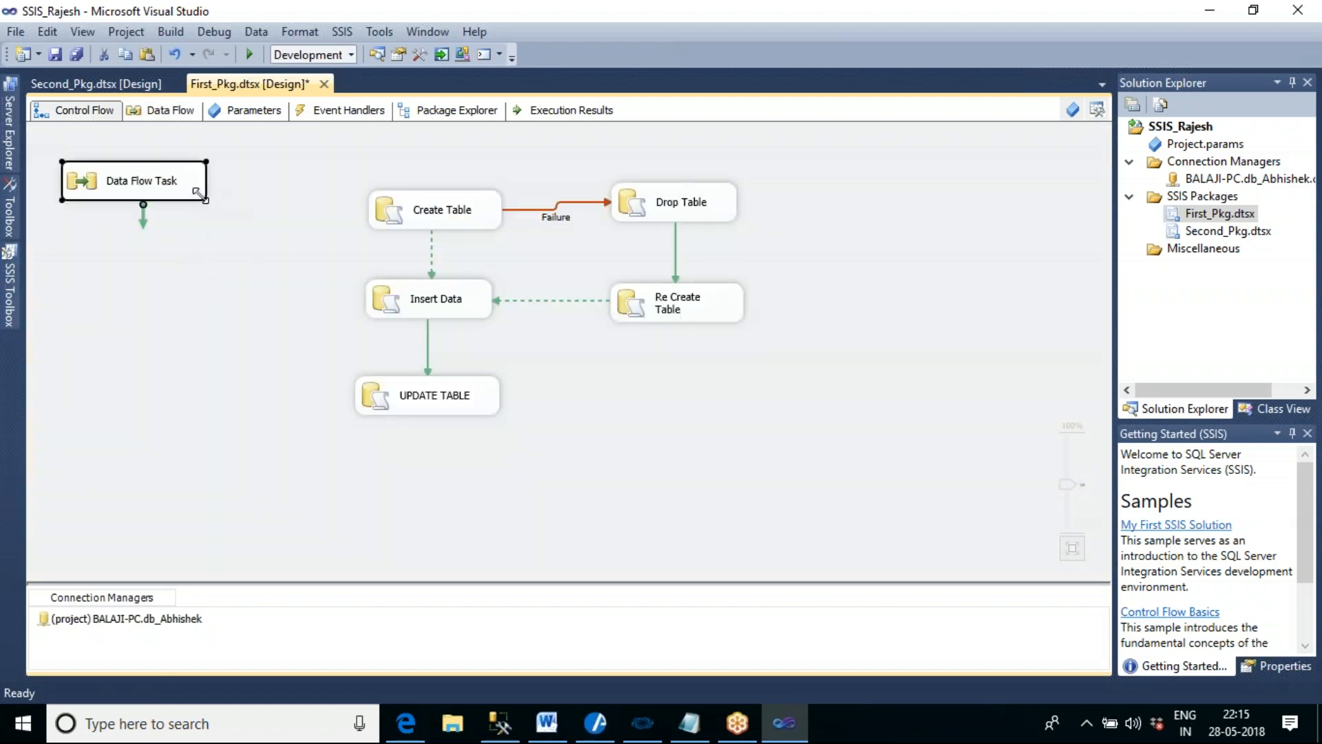
key("Delete")
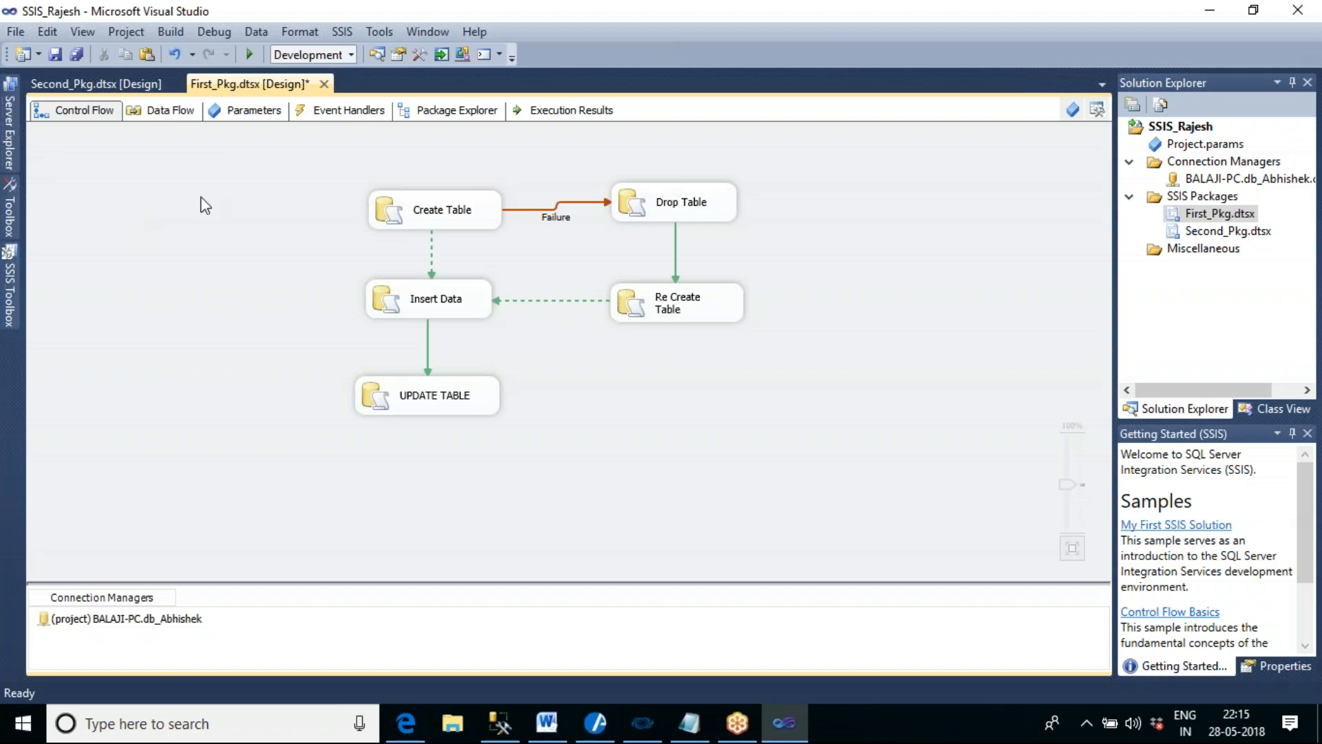
left_click(170, 112)
left_click(95, 112)
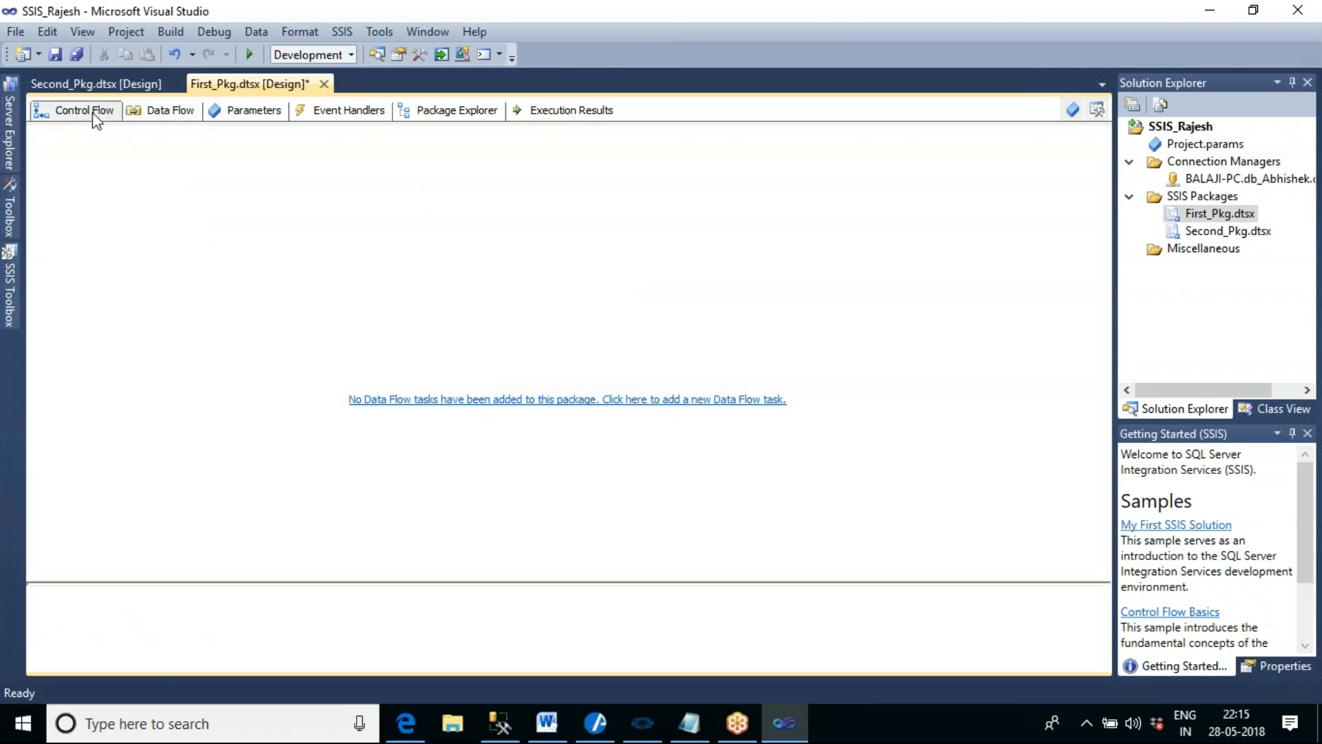
- Add a Data Flow Task to First_Pkg's control flow below Re Create Table, and open its data flow
left_click(10, 303)
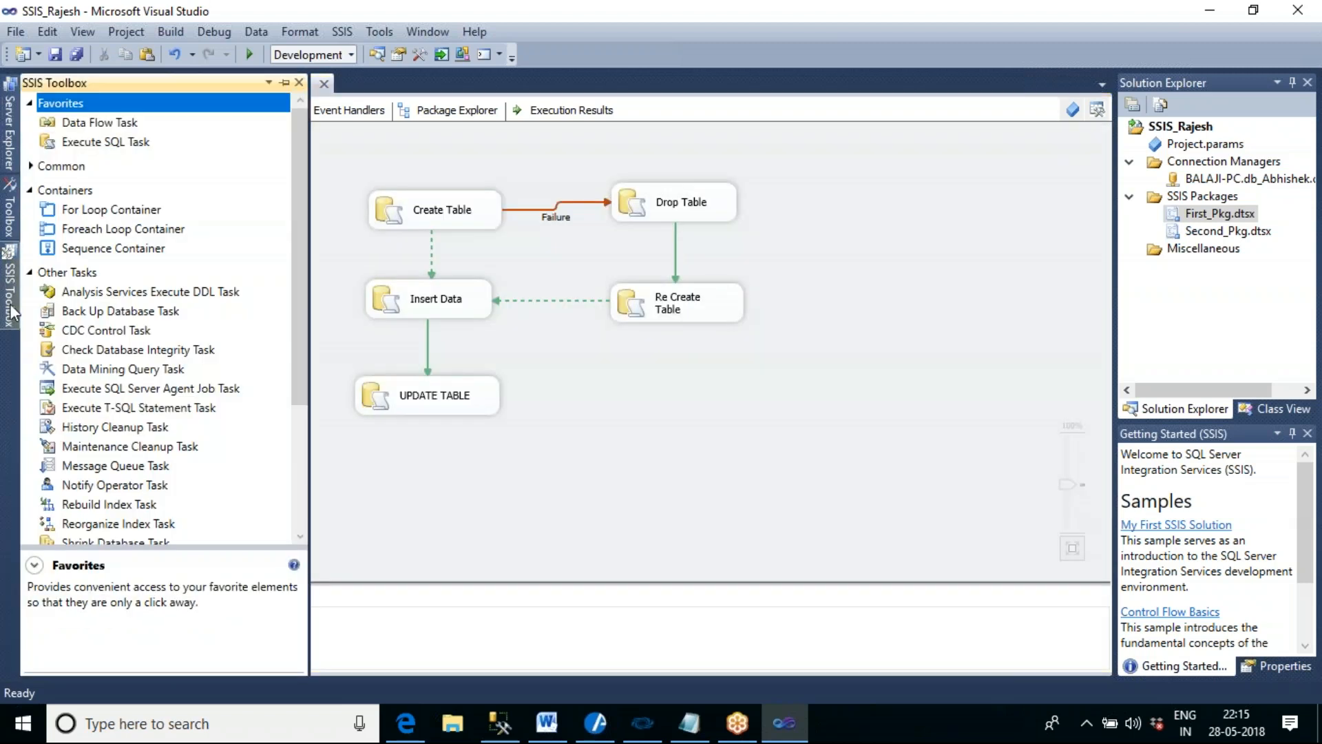
left_click_drag(107, 127, 596, 455)
left_click(739, 427)
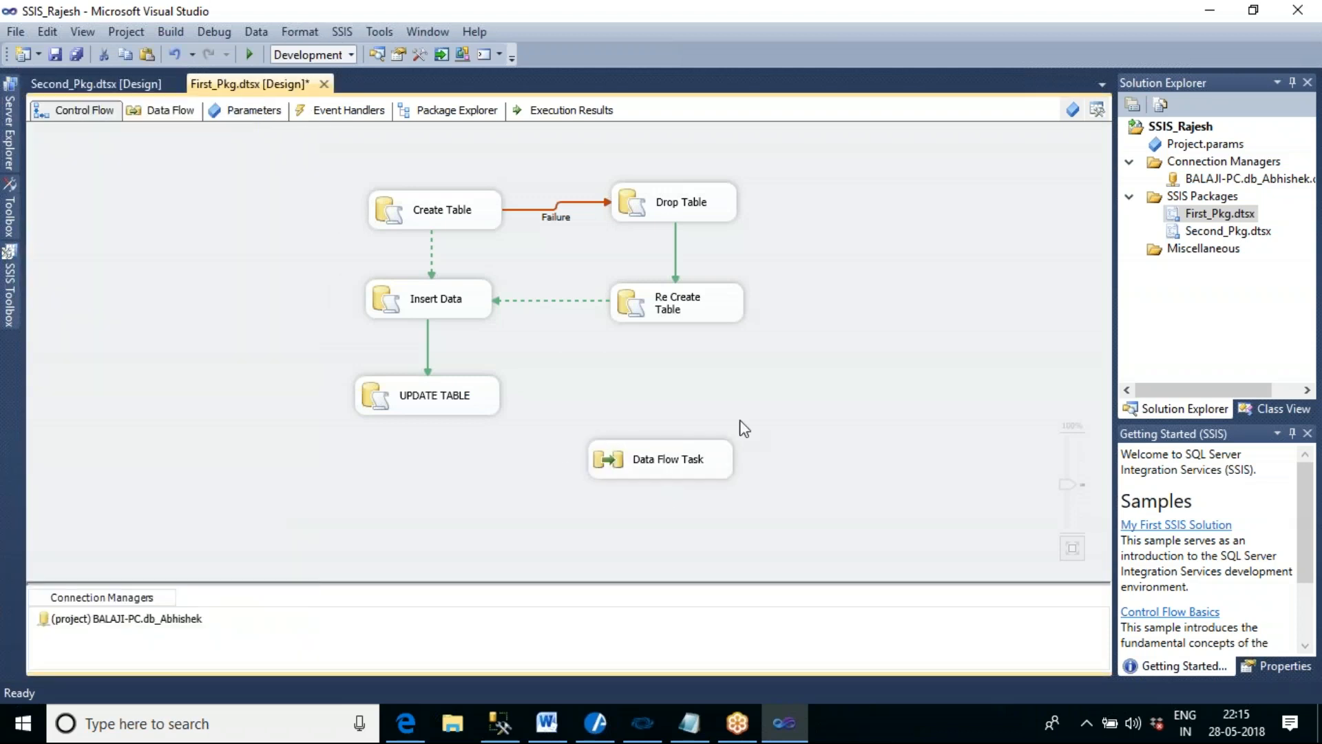
double_click(661, 460)
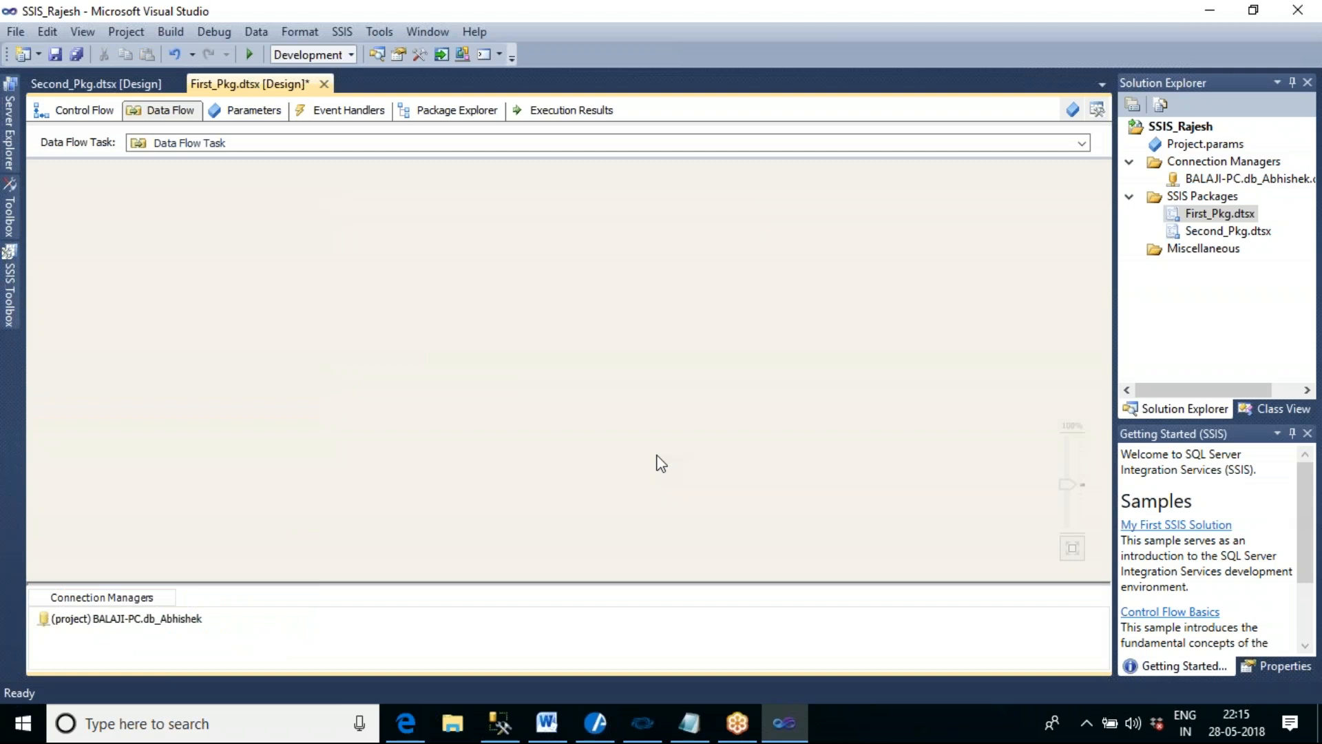
left_click(100, 110)
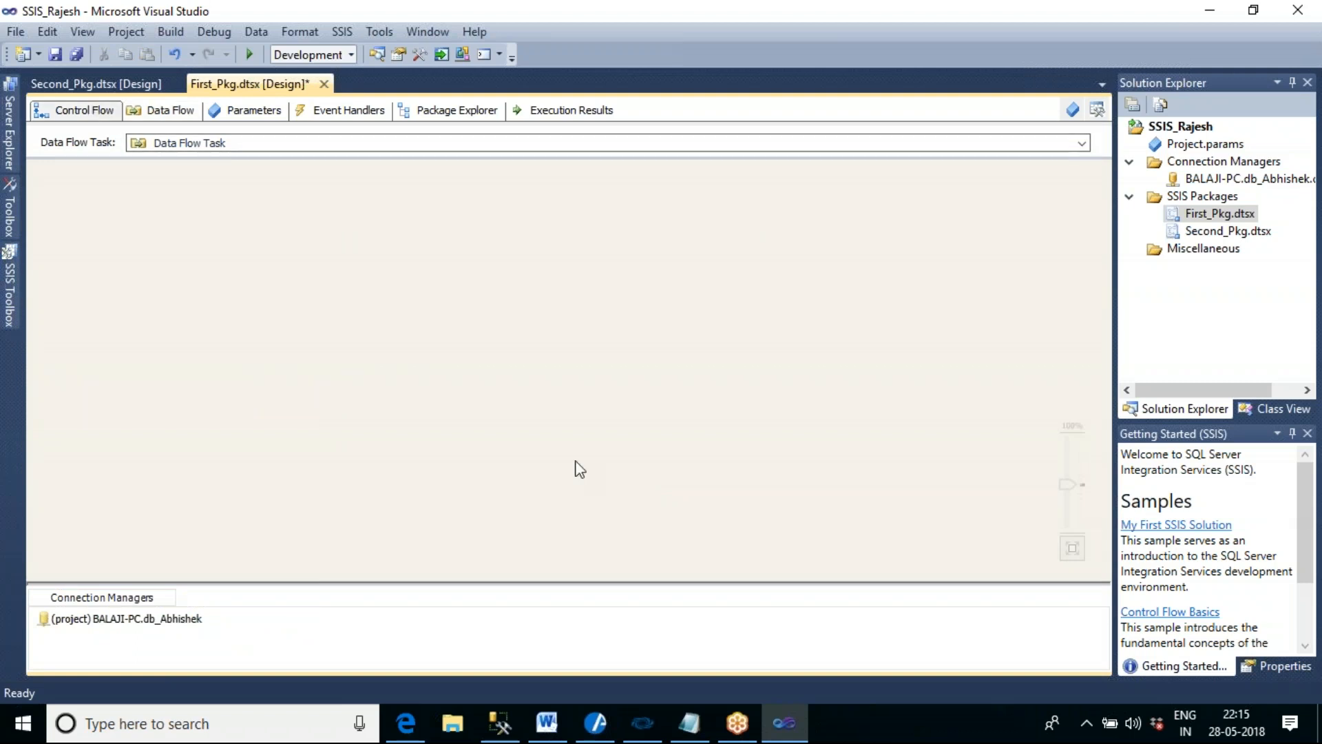
left_click(751, 480)
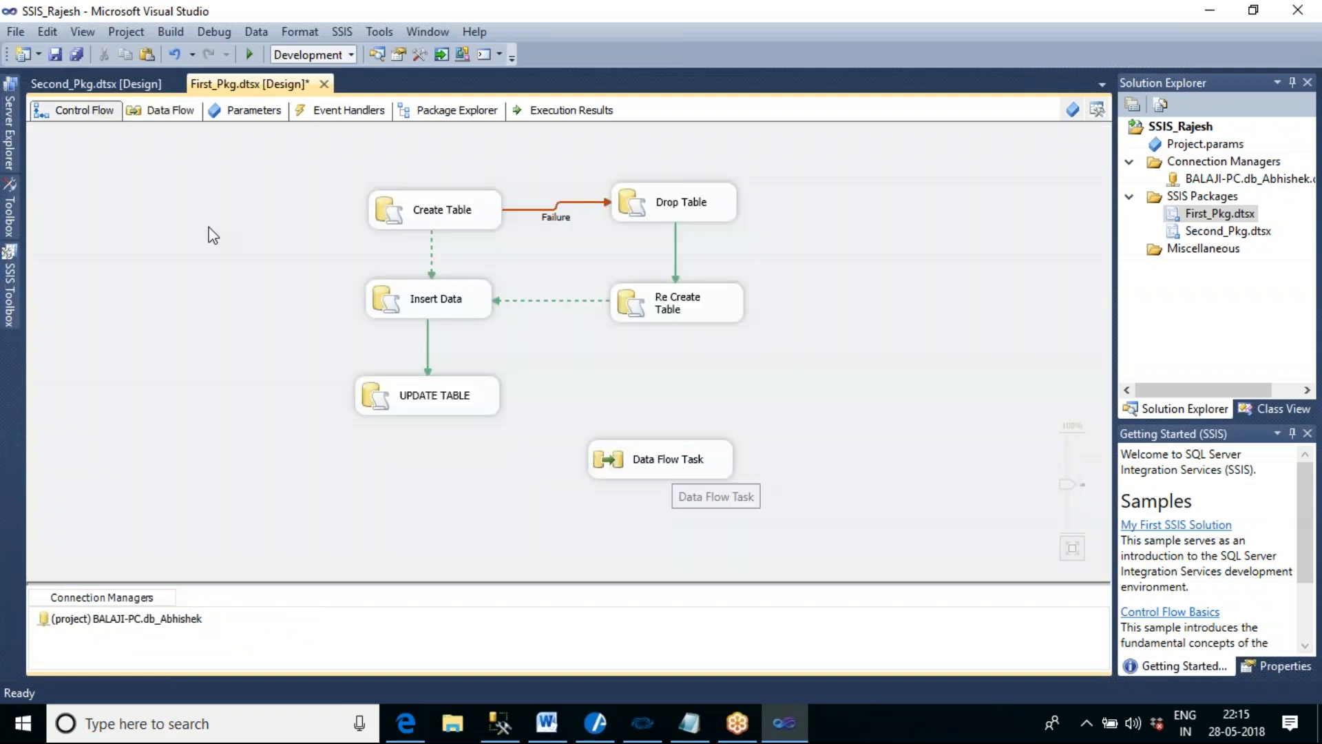
double_click(682, 465)
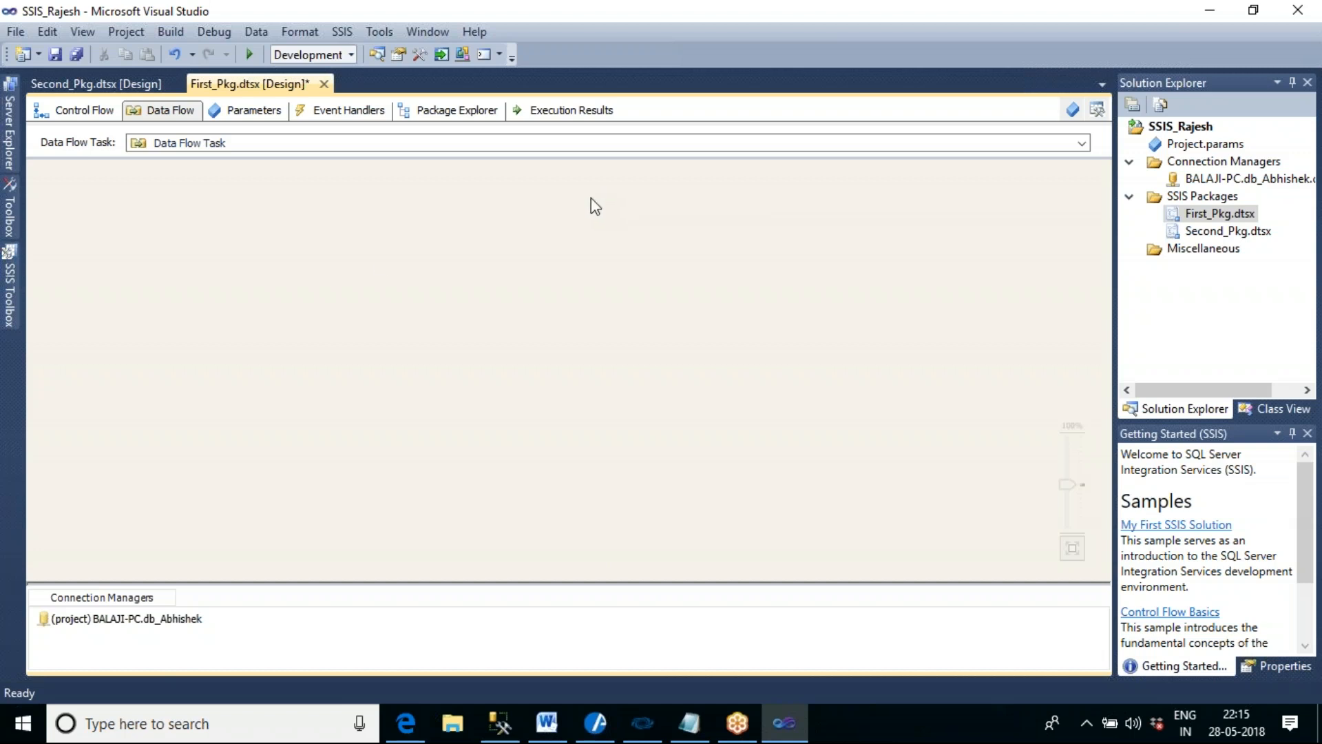
- Add an Excel Source and a Flat File Source side by side in the Data Flow Task
left_click(9, 290)
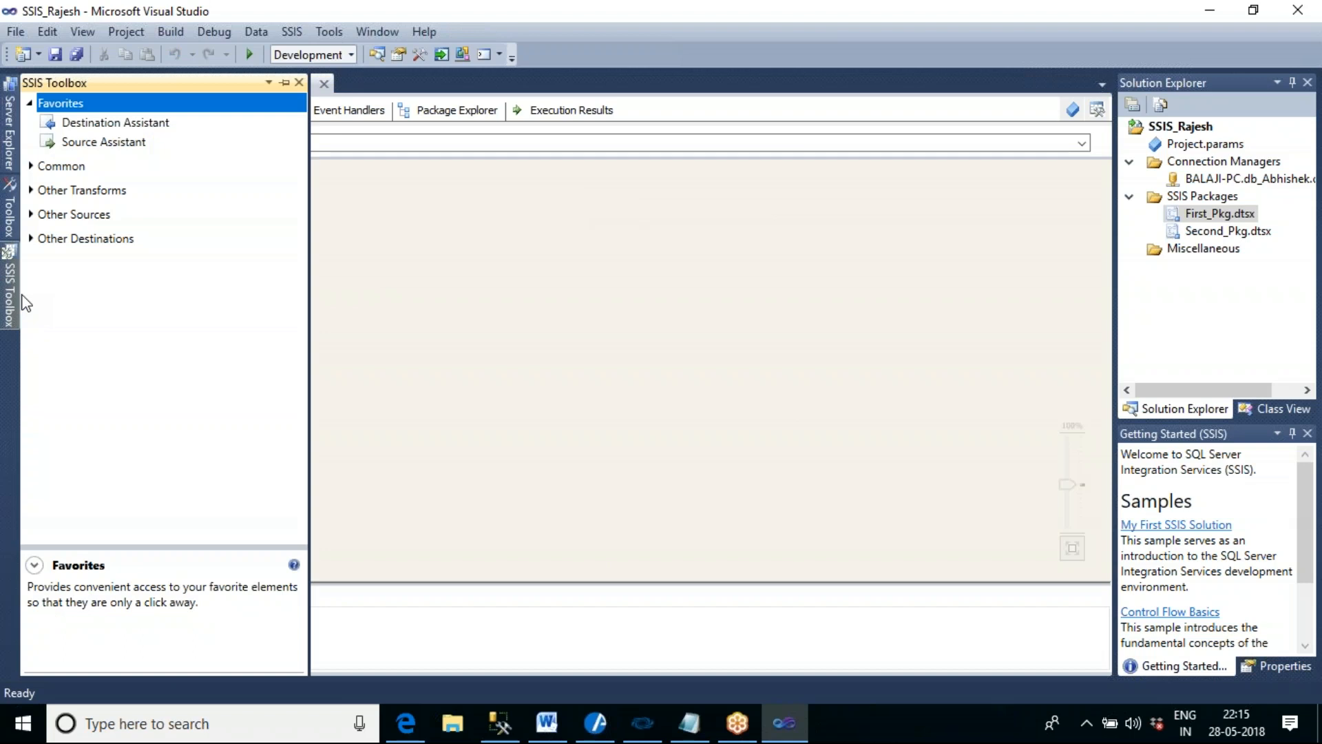
left_click(30, 215)
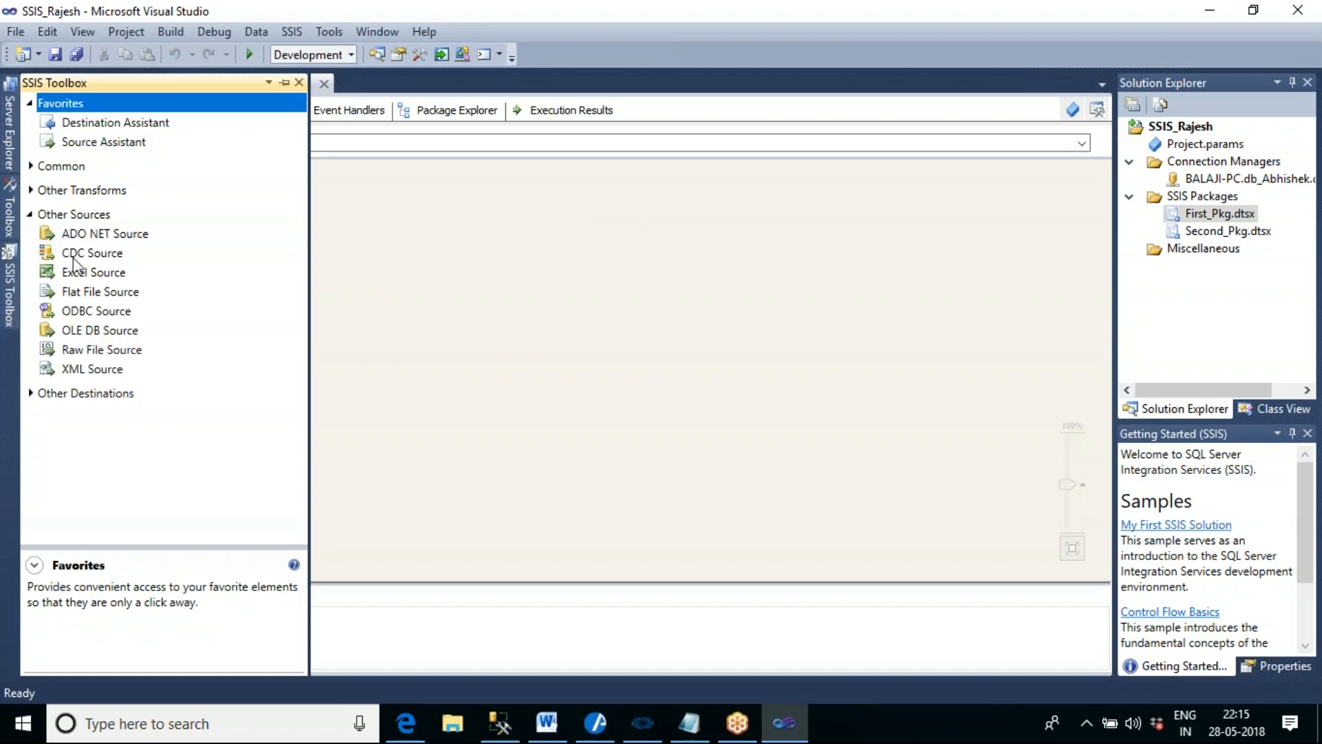
left_click(84, 275)
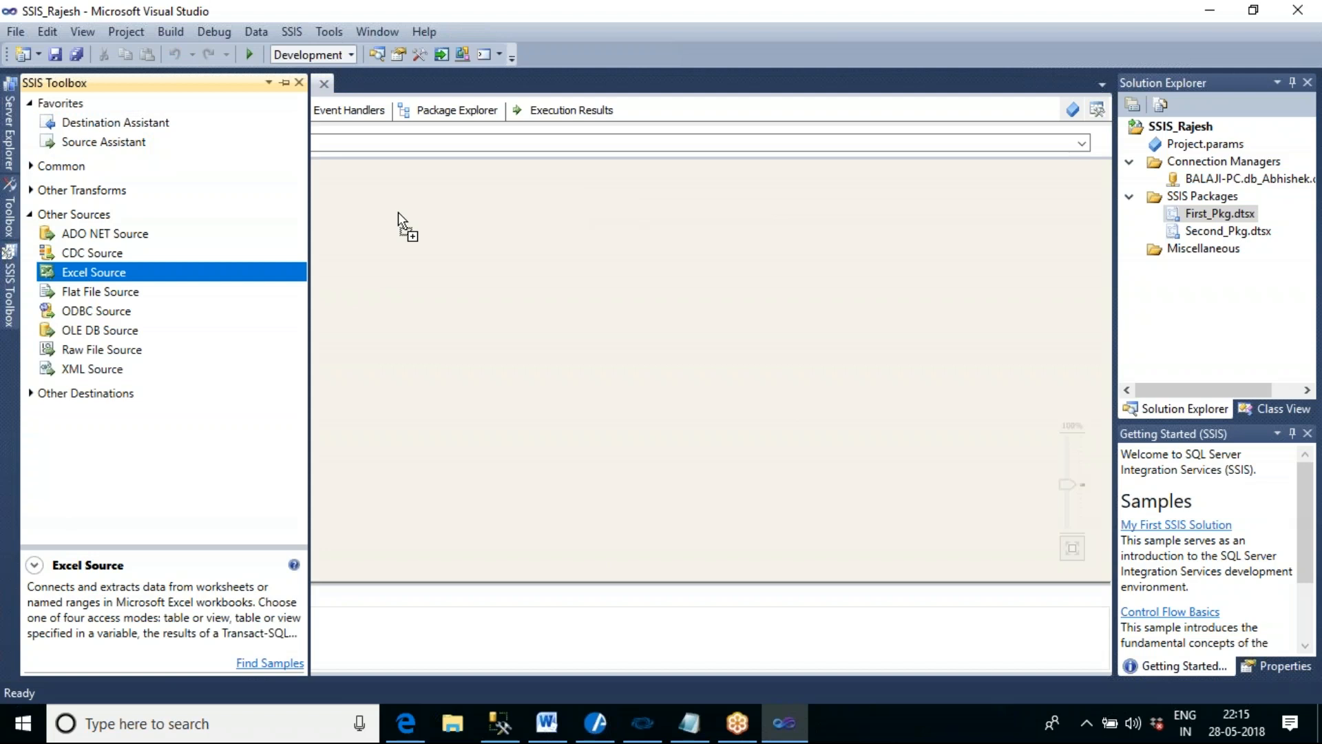
left_click_drag(398, 212, 398, 212)
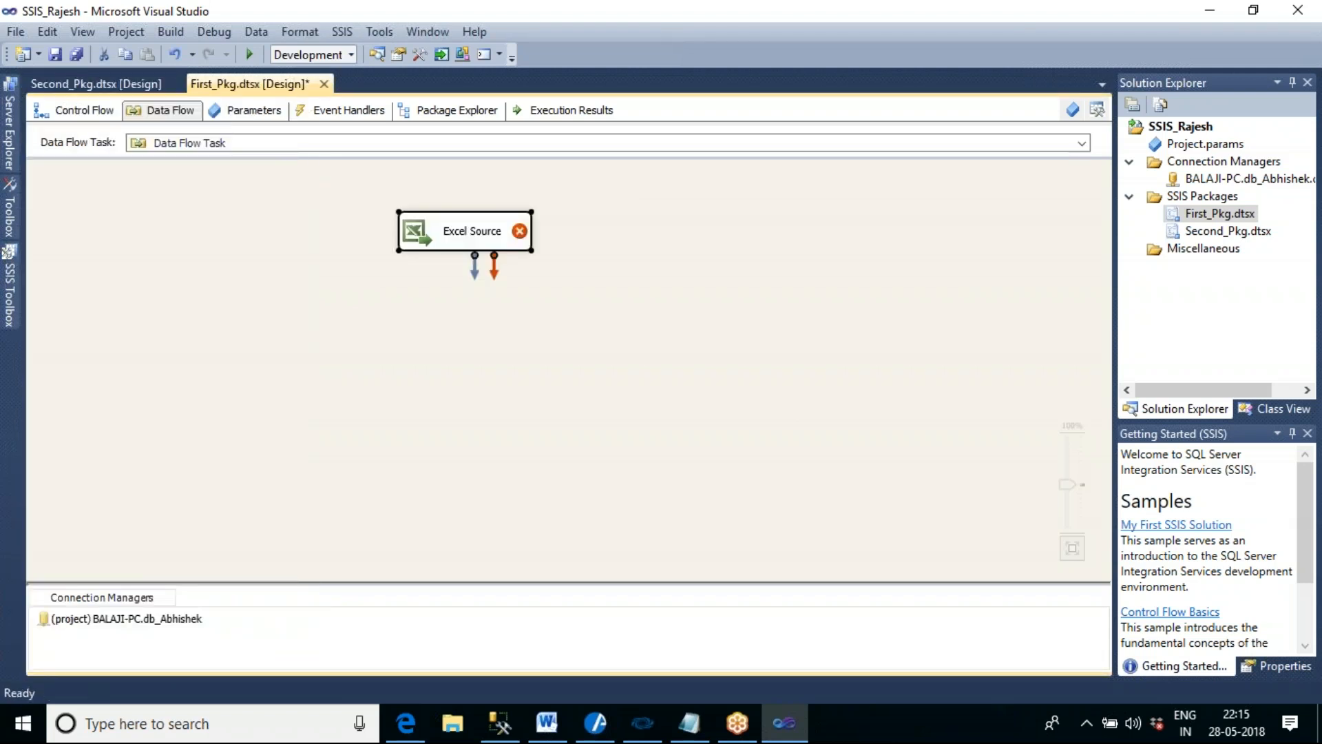
mouse_move(19, 301)
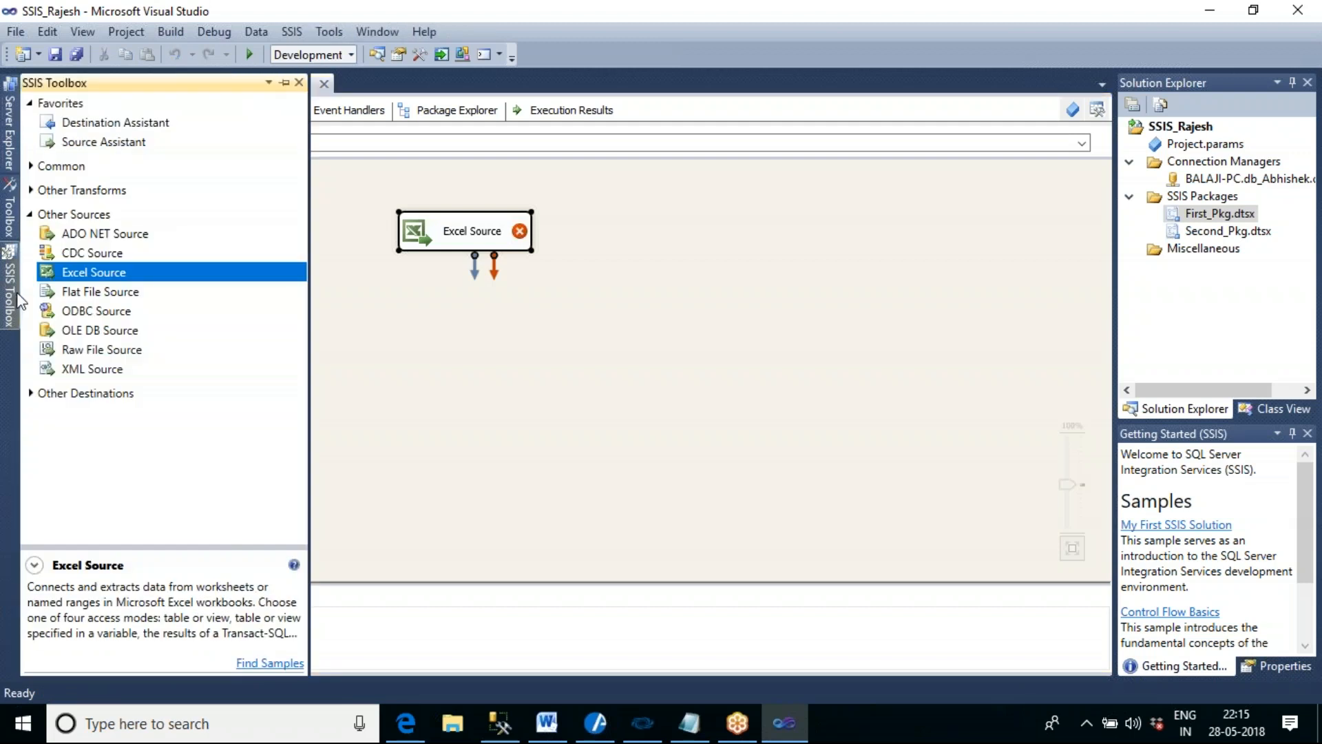
left_click_drag(81, 295, 554, 280)
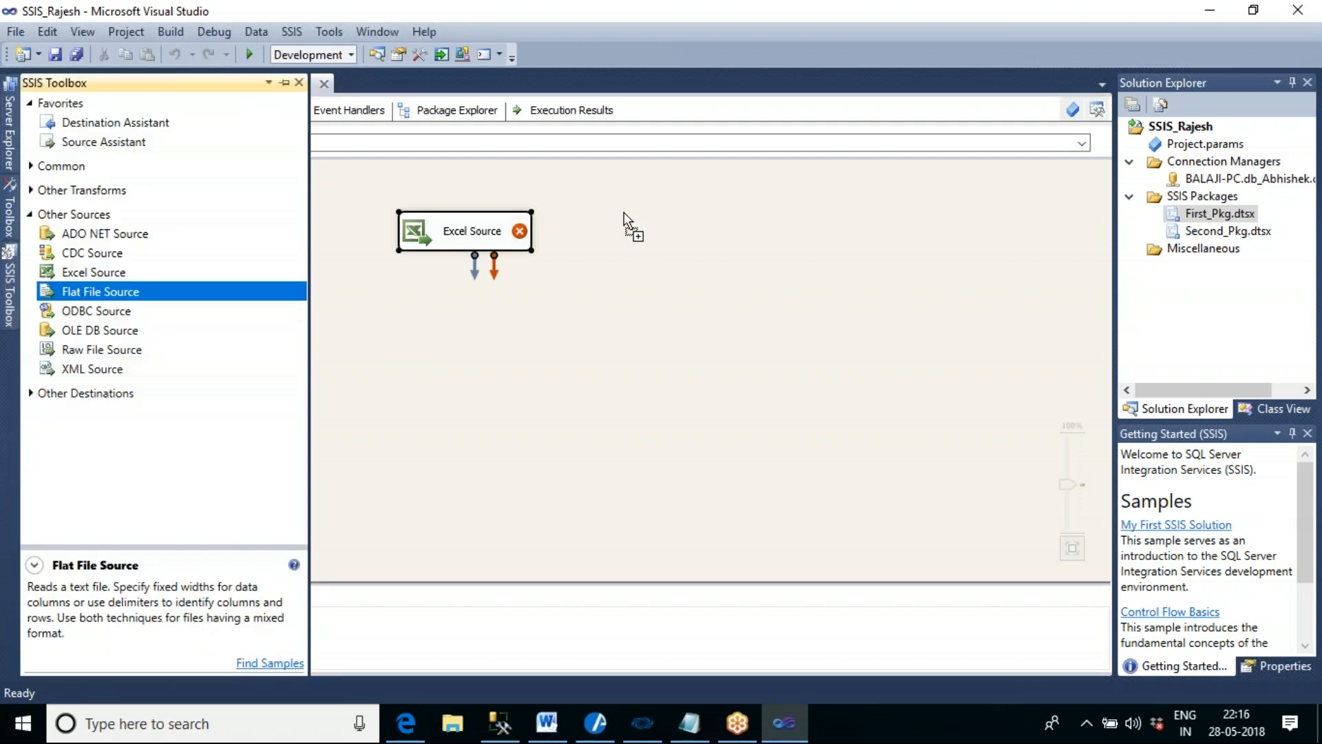
left_click_drag(624, 214, 624, 214)
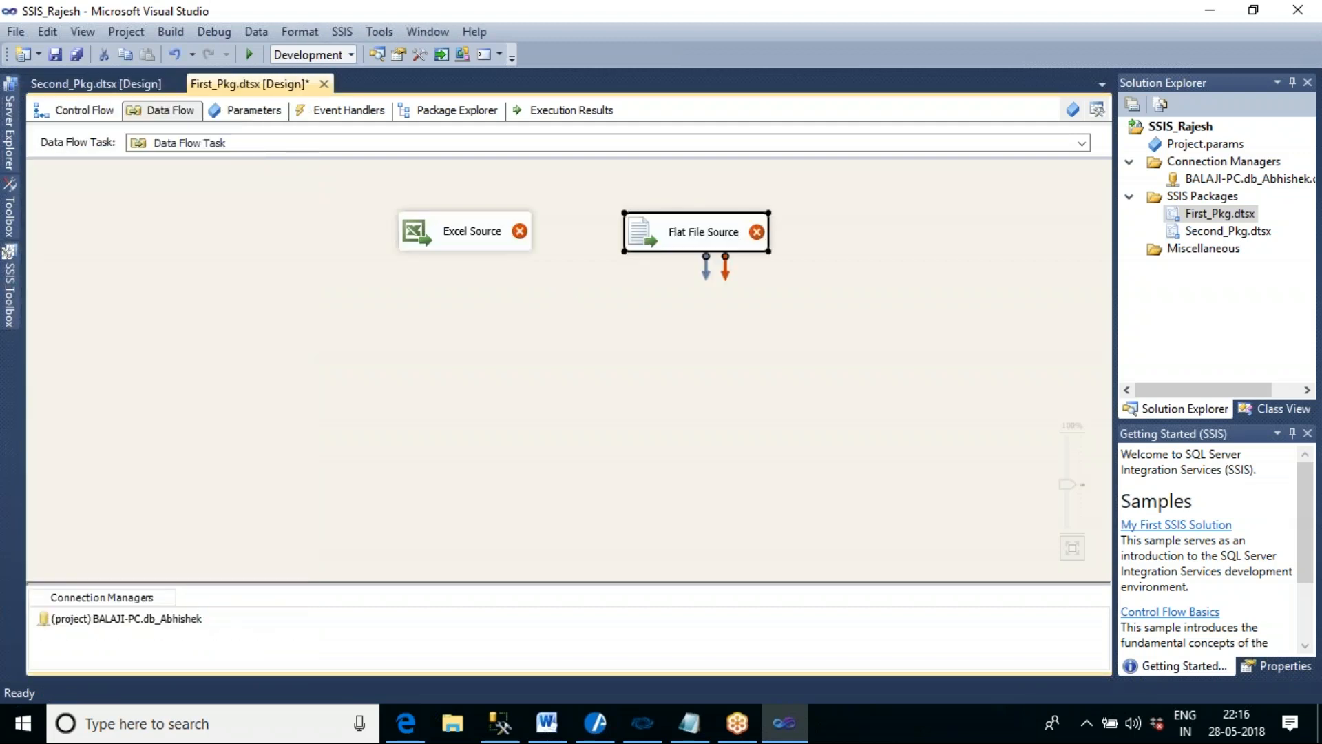
- Add an OLE DB Destination and position it centrally below the Excel Source and Flat File Source
left_click(16, 300)
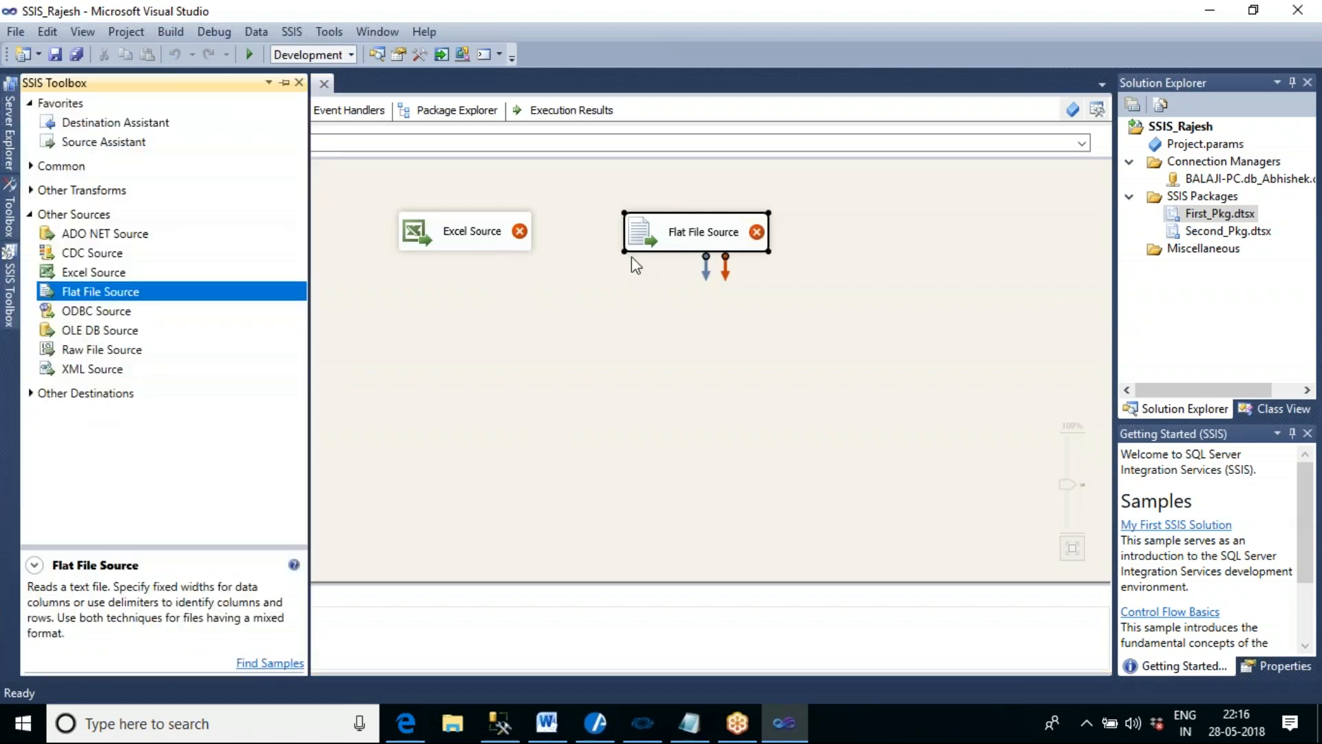
left_click(30, 393)
left_click_drag(300, 366, 299, 441)
left_click_drag(132, 451, 554, 460)
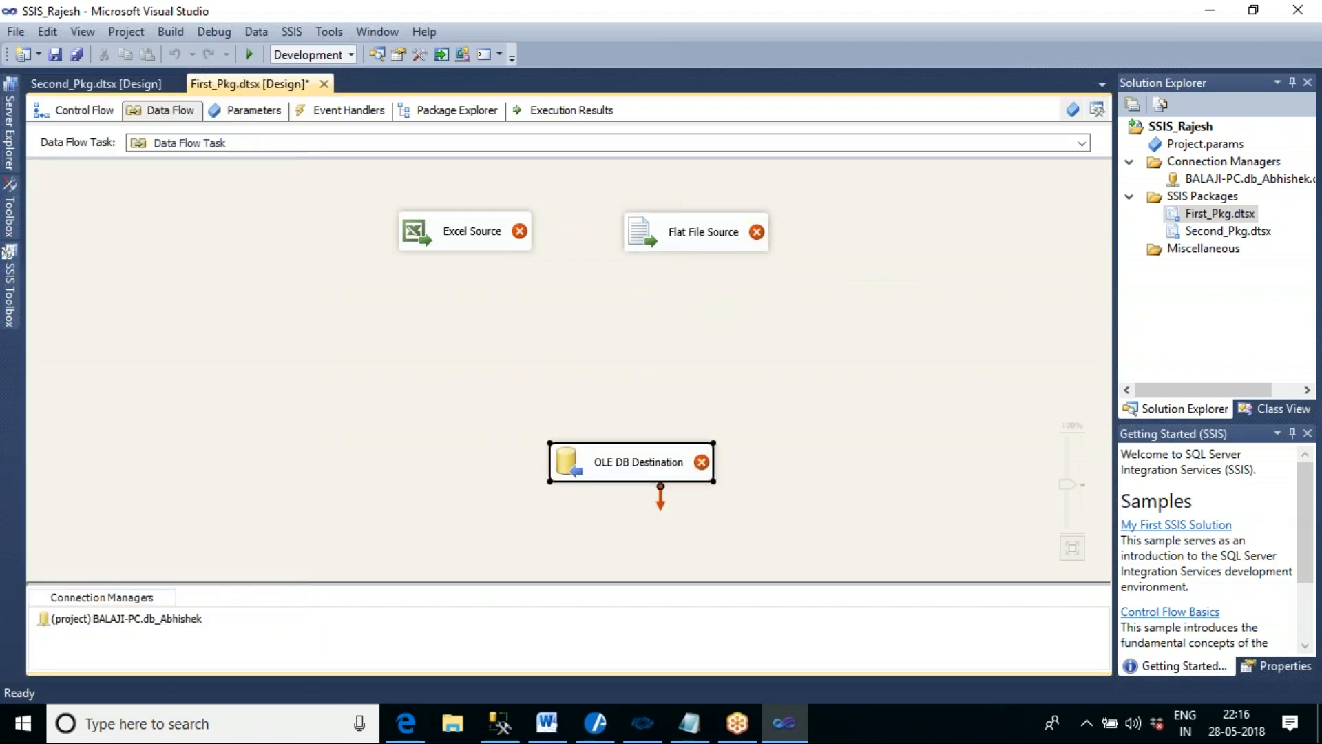
left_click_drag(636, 469, 585, 436)
left_click(760, 441)
left_click(603, 435)
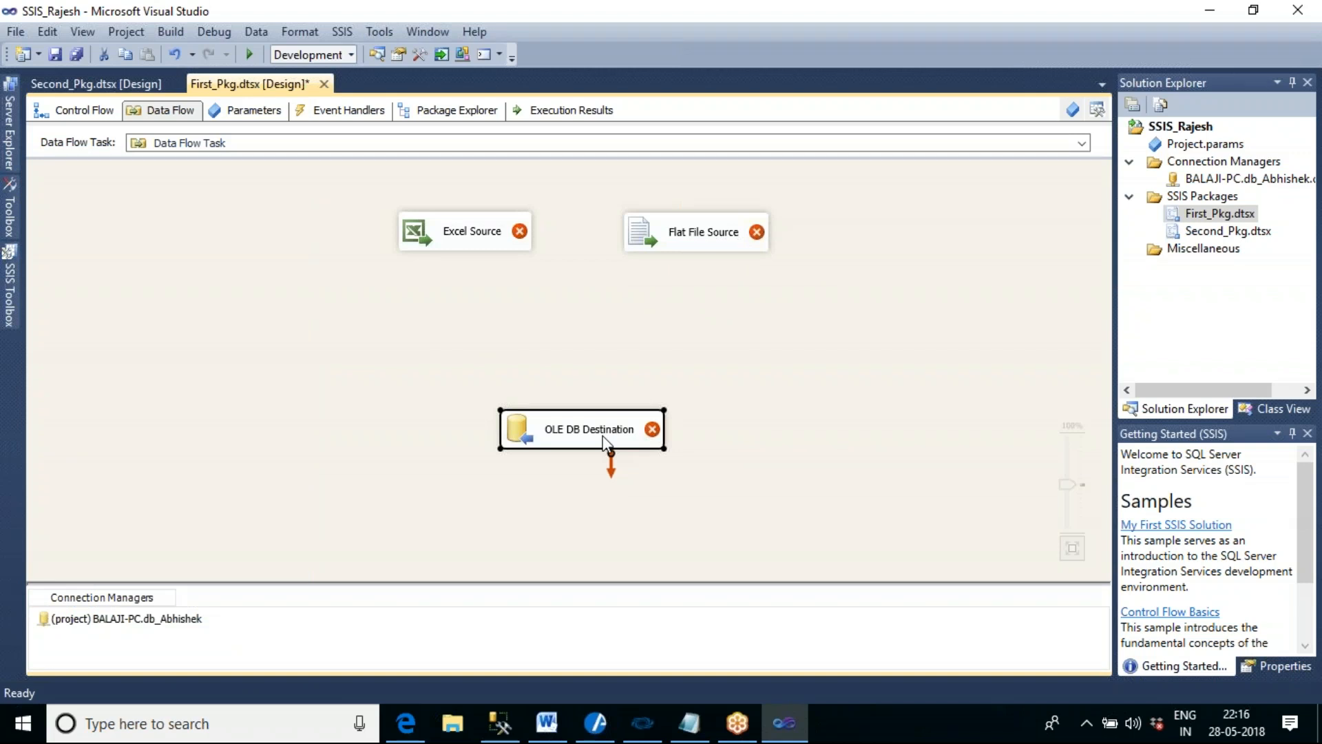
- Try to feed both Excel Source and Flat File Source directly into OLE DB Destination, and remove the Excel Source connection
left_click(466, 253)
left_click_drag(474, 268, 580, 431)
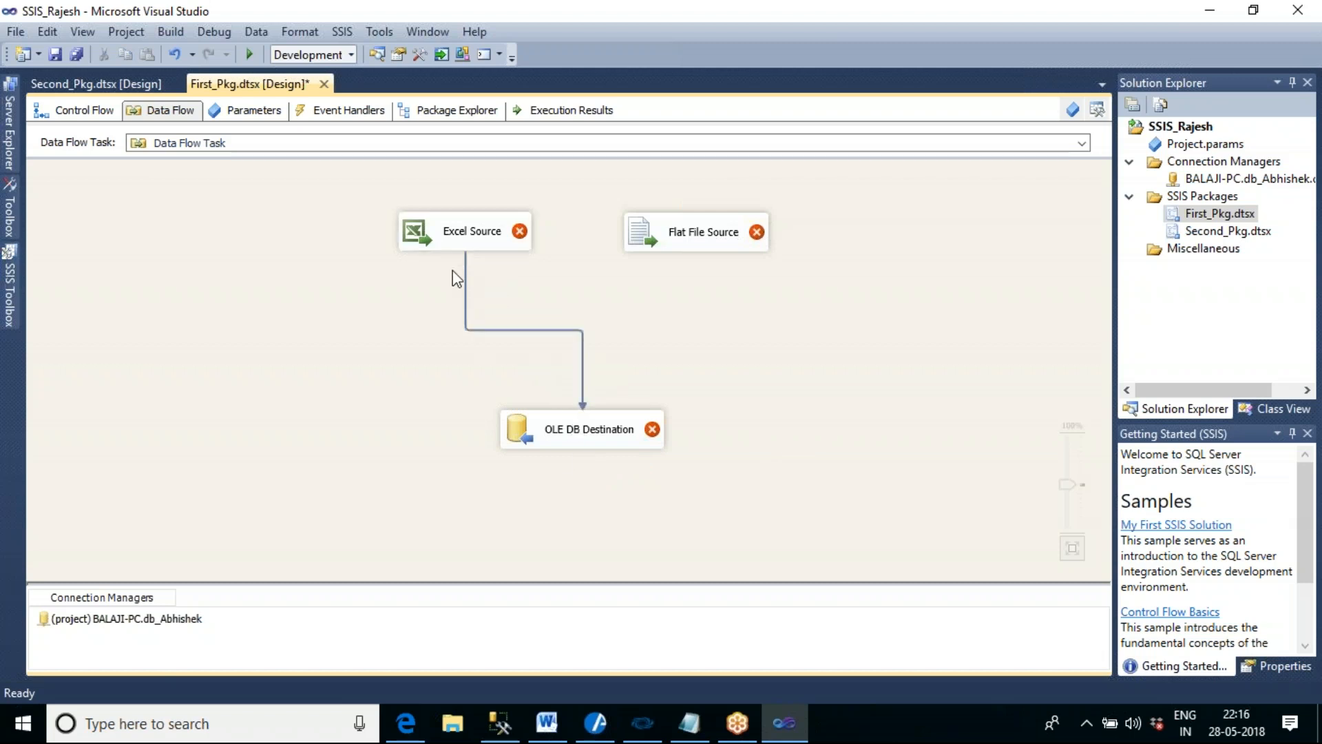
left_click(702, 240)
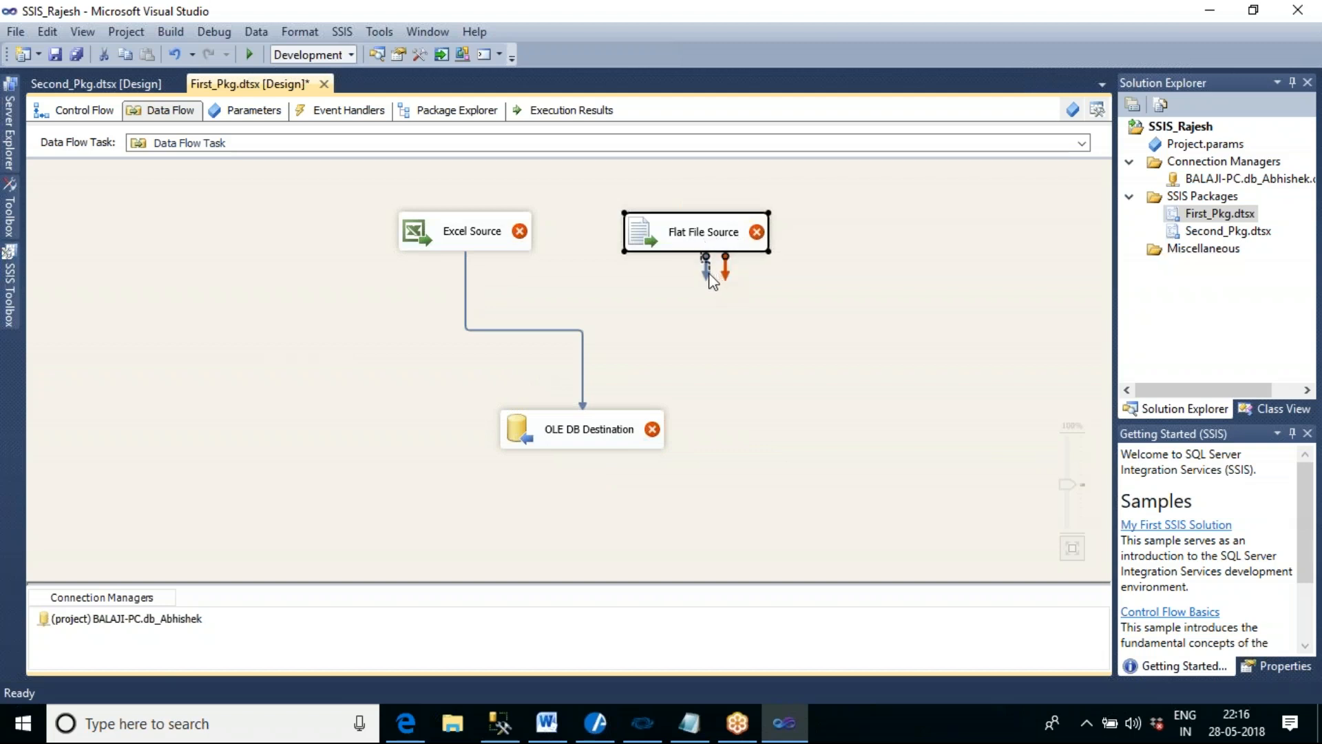
left_click_drag(629, 340, 590, 413)
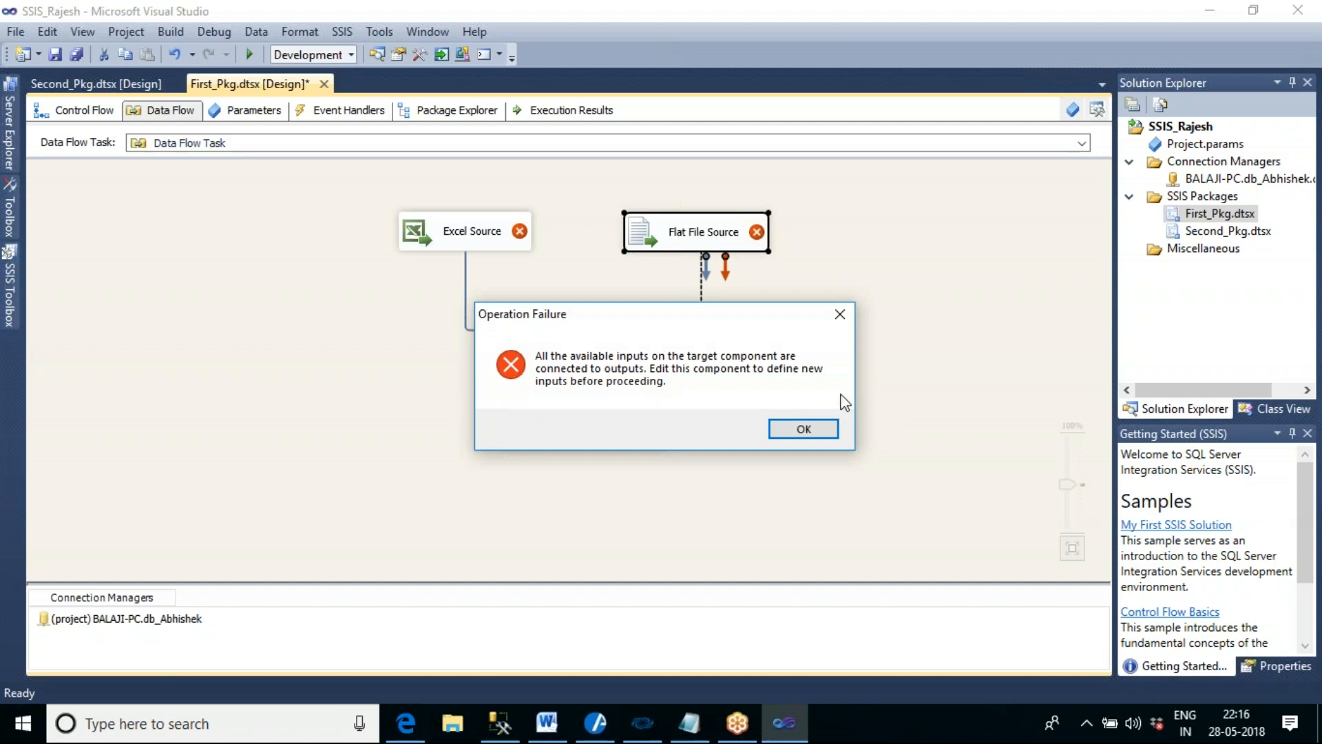
left_click_drag(665, 324, 996, 241)
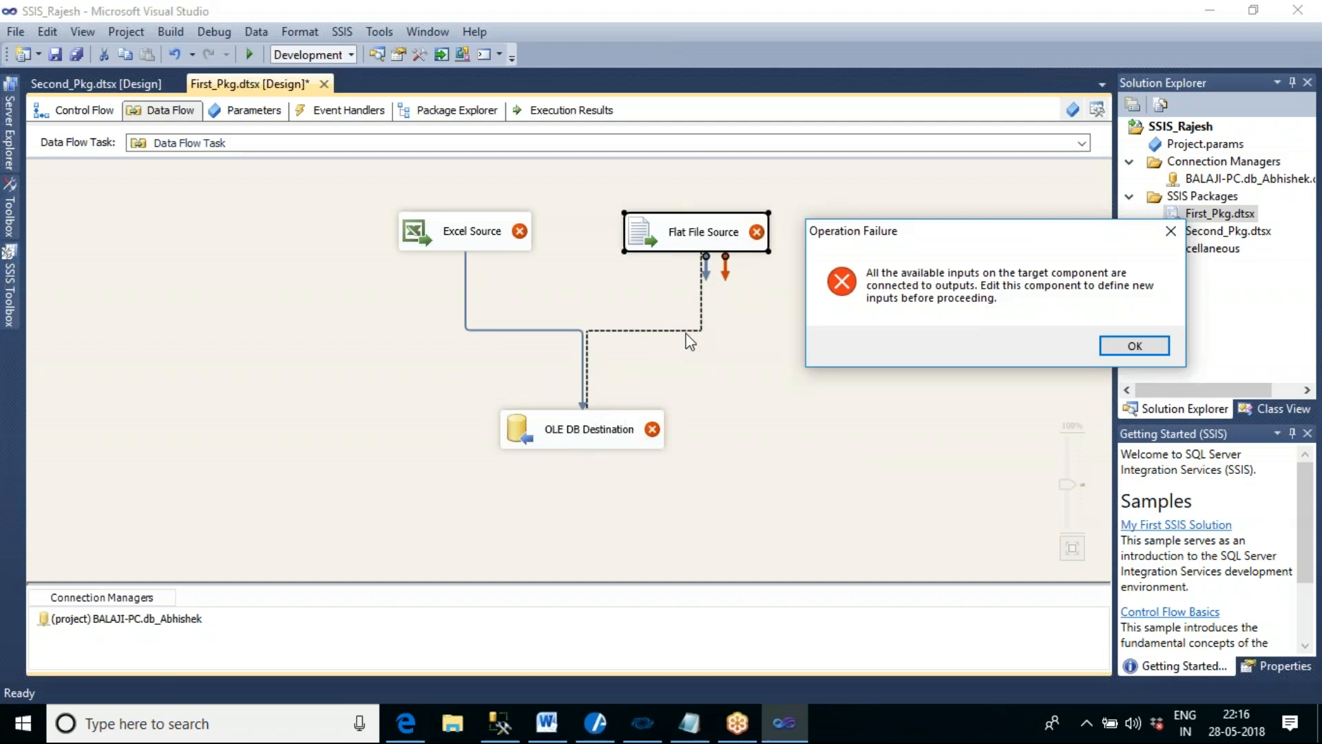
left_click(1134, 347)
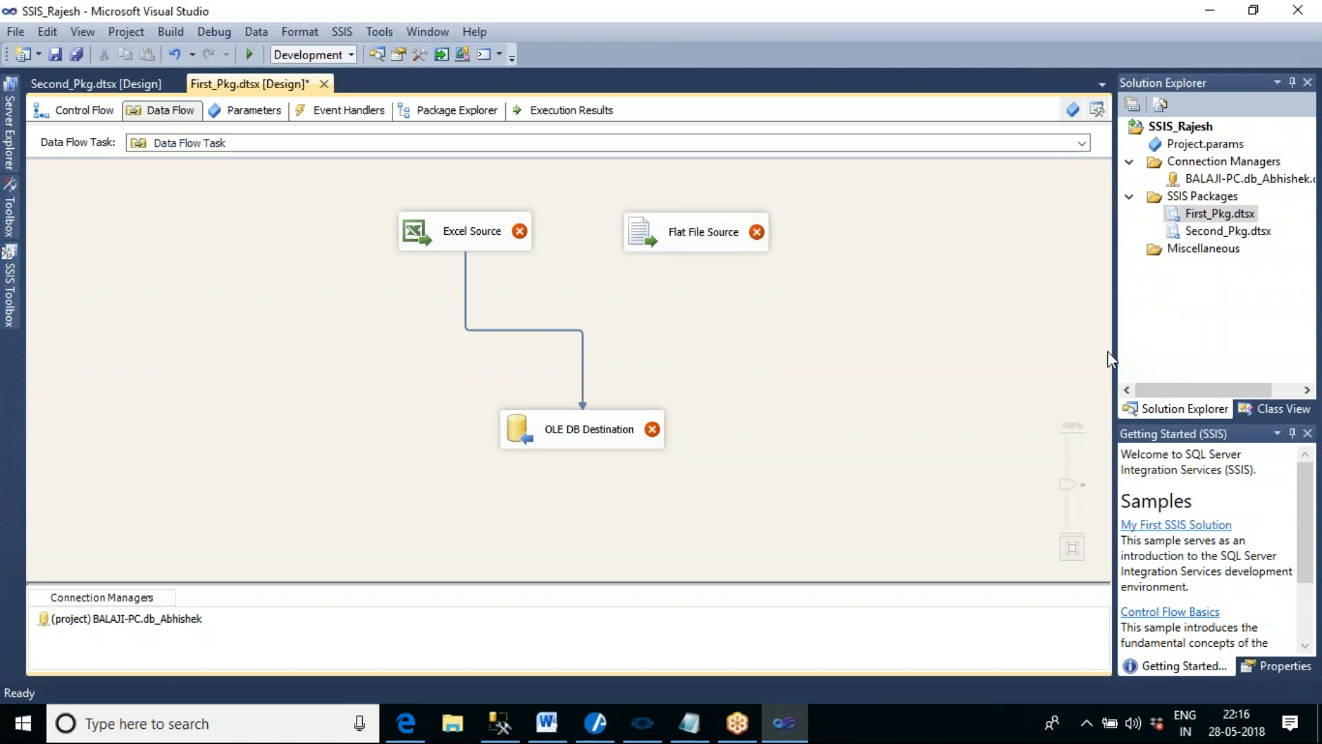
left_click(583, 355)
key("Delete")
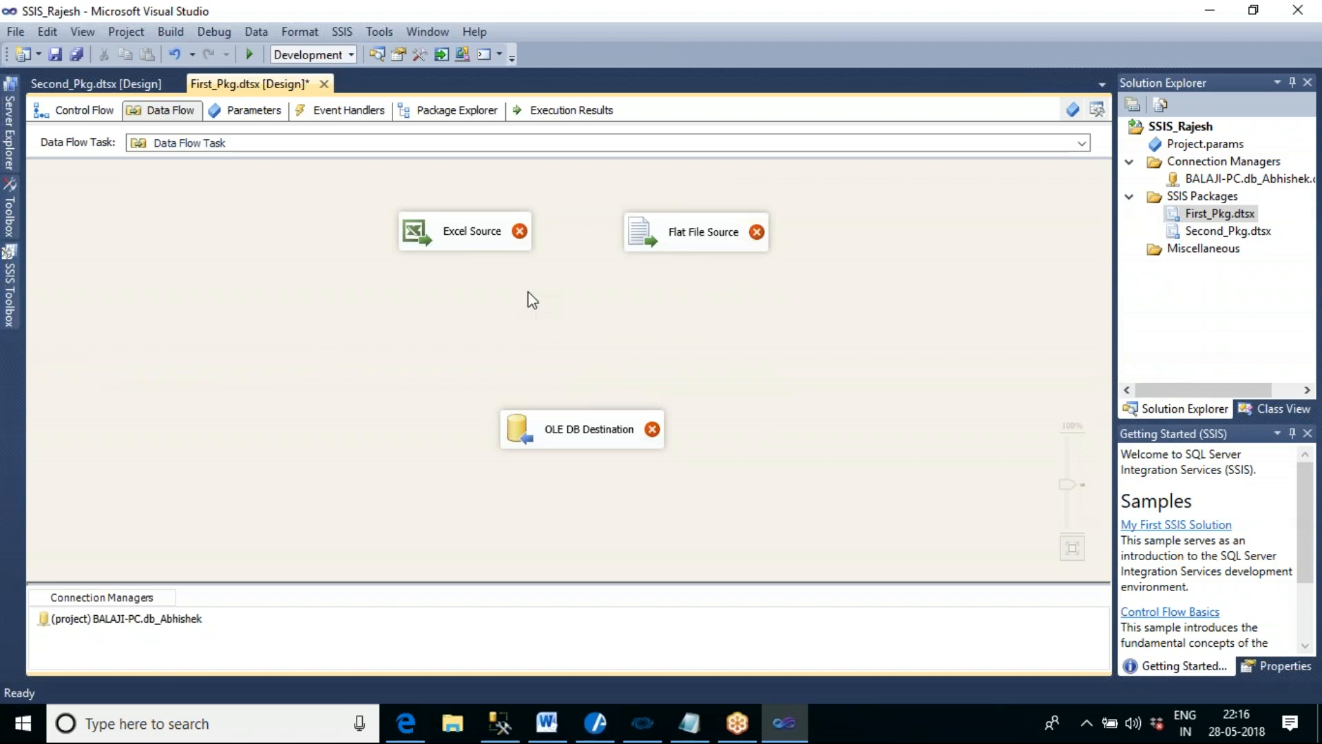
- Move the two sources higher and add a Union All transformation between them and OLE DB Destination
left_click_drag(469, 241, 450, 210)
left_click_drag(654, 247, 664, 207)
left_click(9, 286)
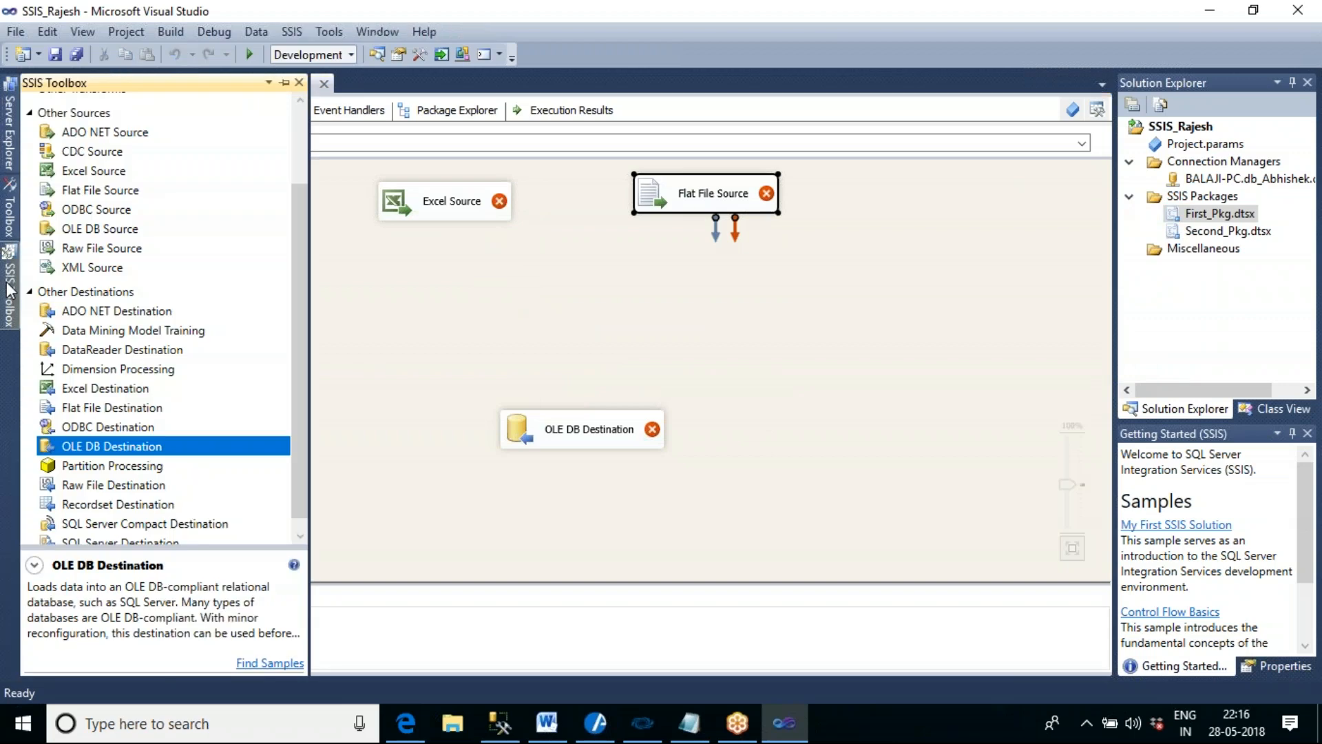
scroll(294, 352, "up", 2)
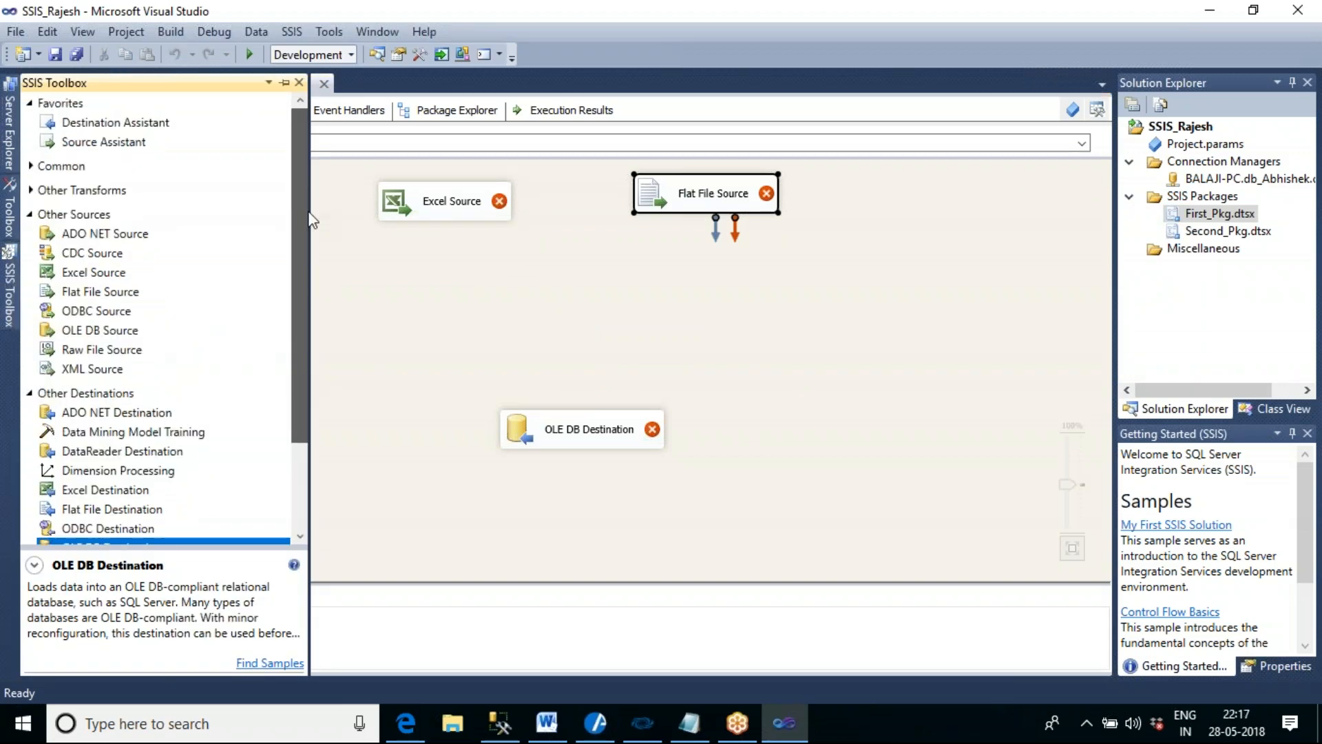
left_click(32, 166)
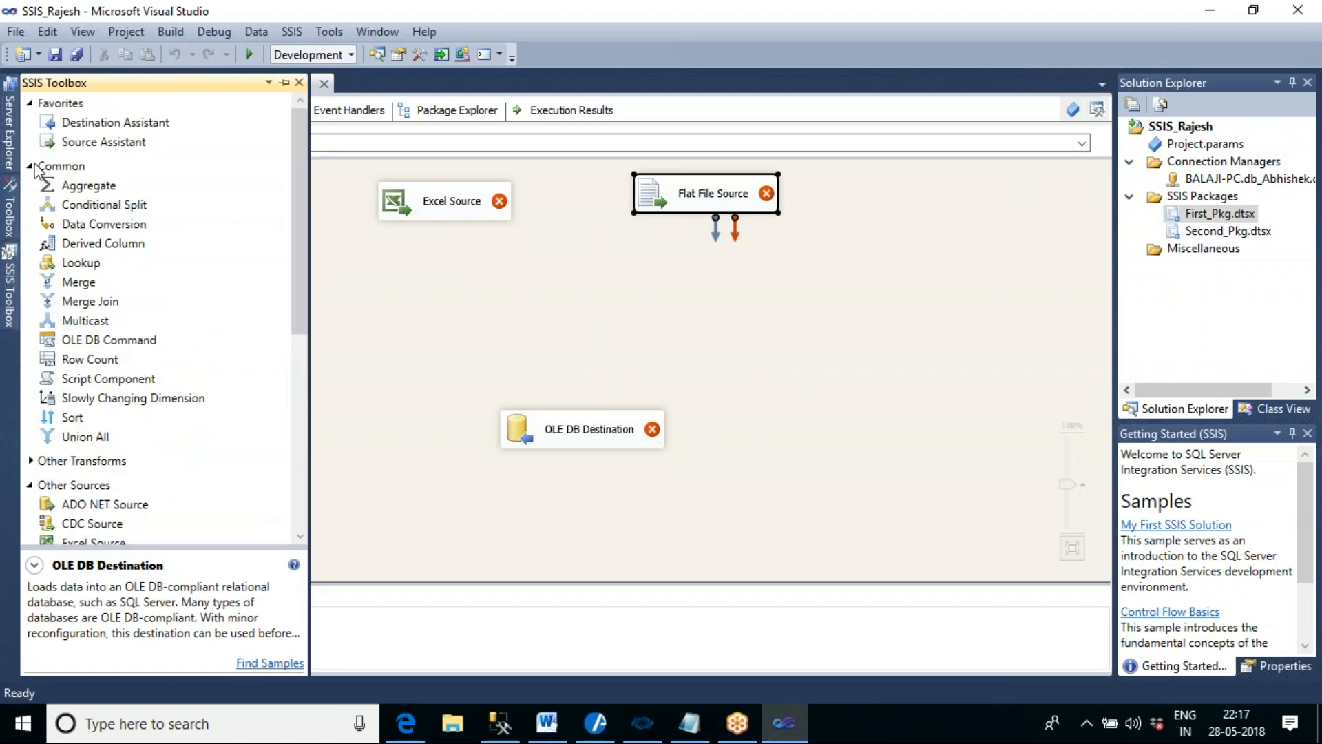
left_click_drag(104, 437, 530, 282)
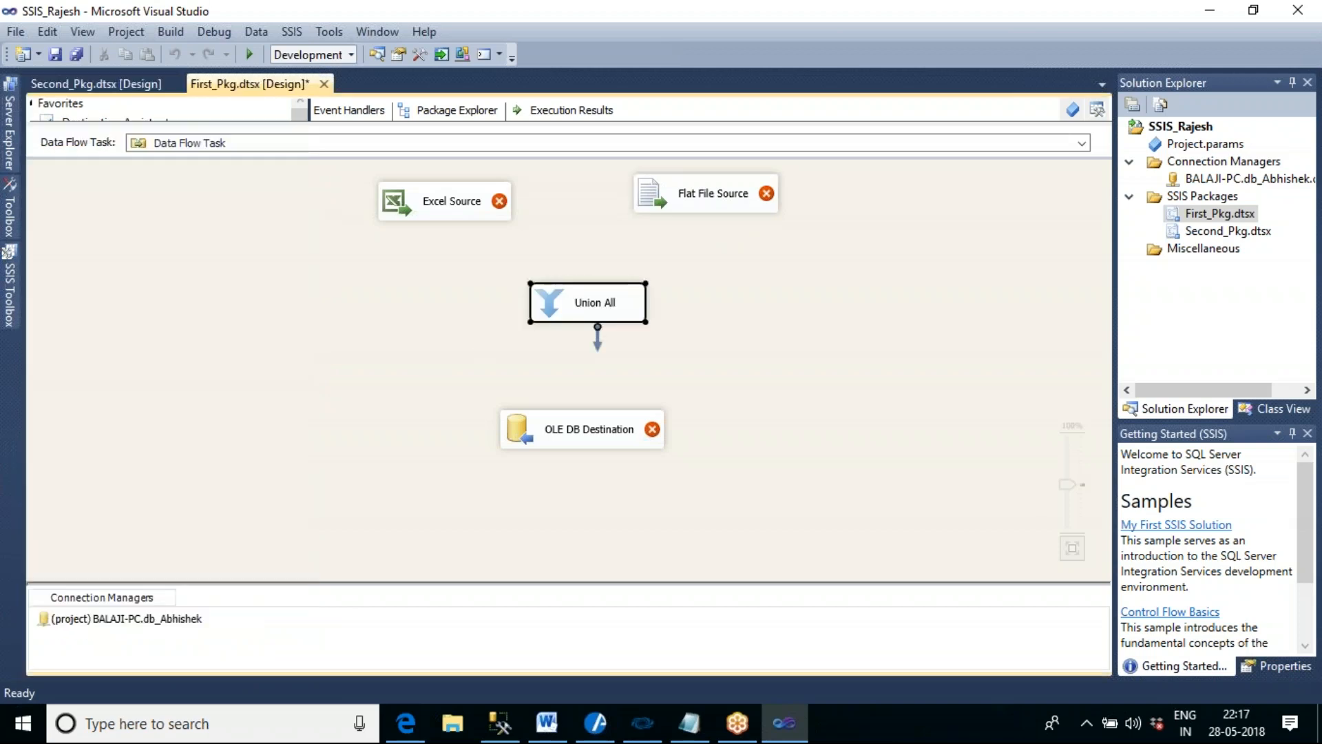
- Connect the data outputs of Excel Source and Flat File Source to the Union All transformation
left_click(445, 208)
left_click_drag(452, 245, 569, 300)
left_click(702, 215)
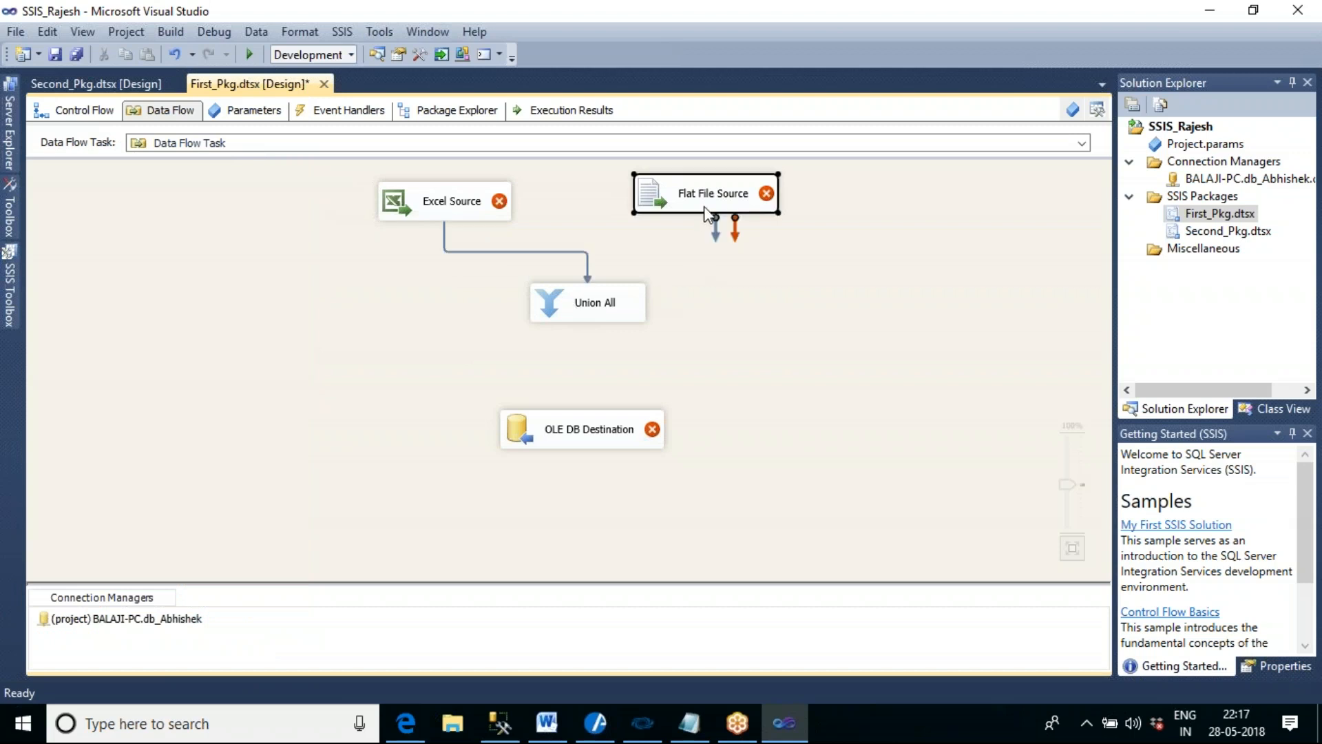
left_click_drag(716, 234, 603, 296)
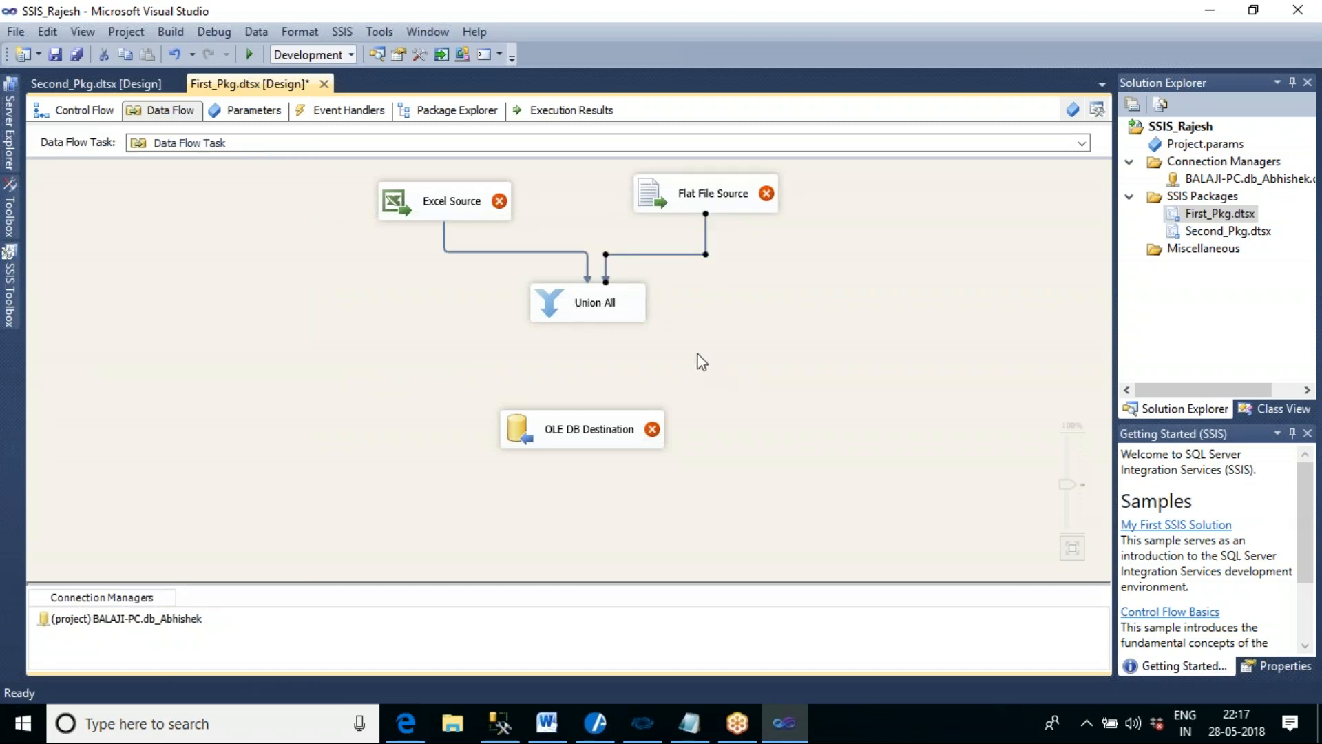
left_click(608, 323)
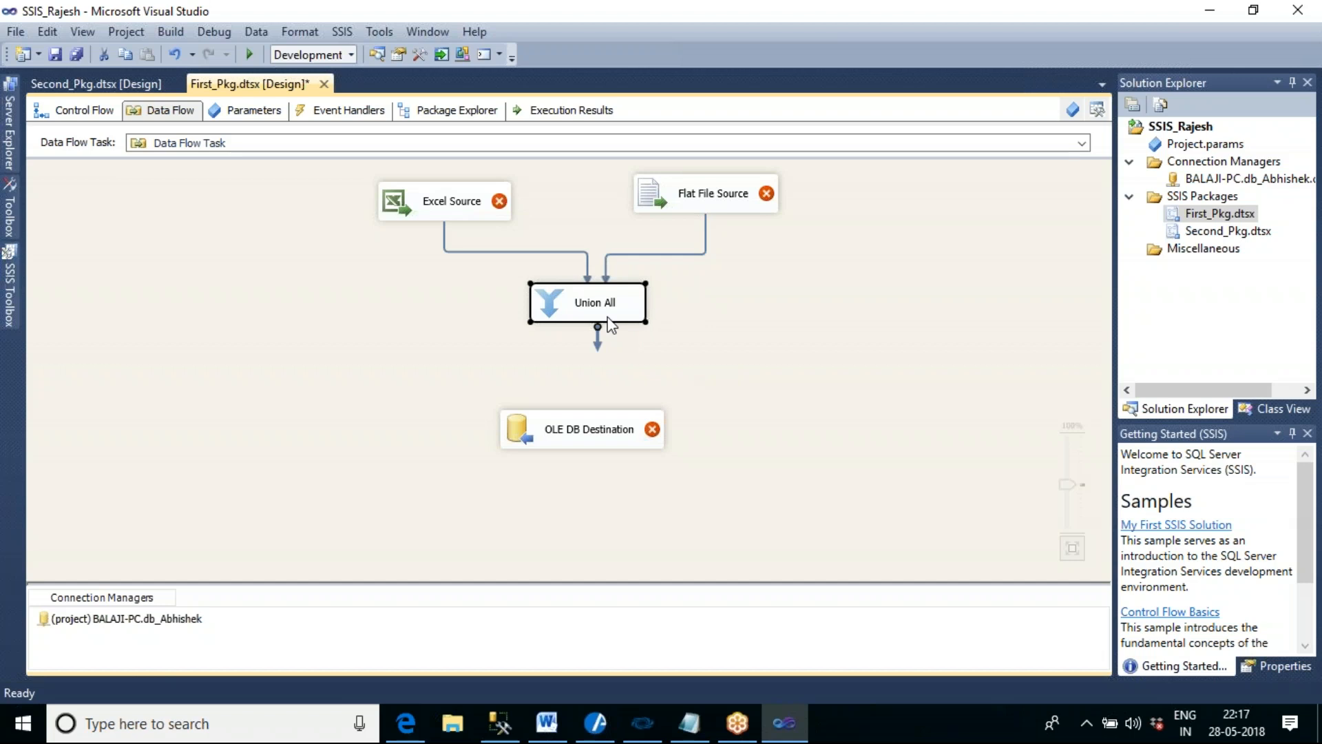
left_click(1156, 26)
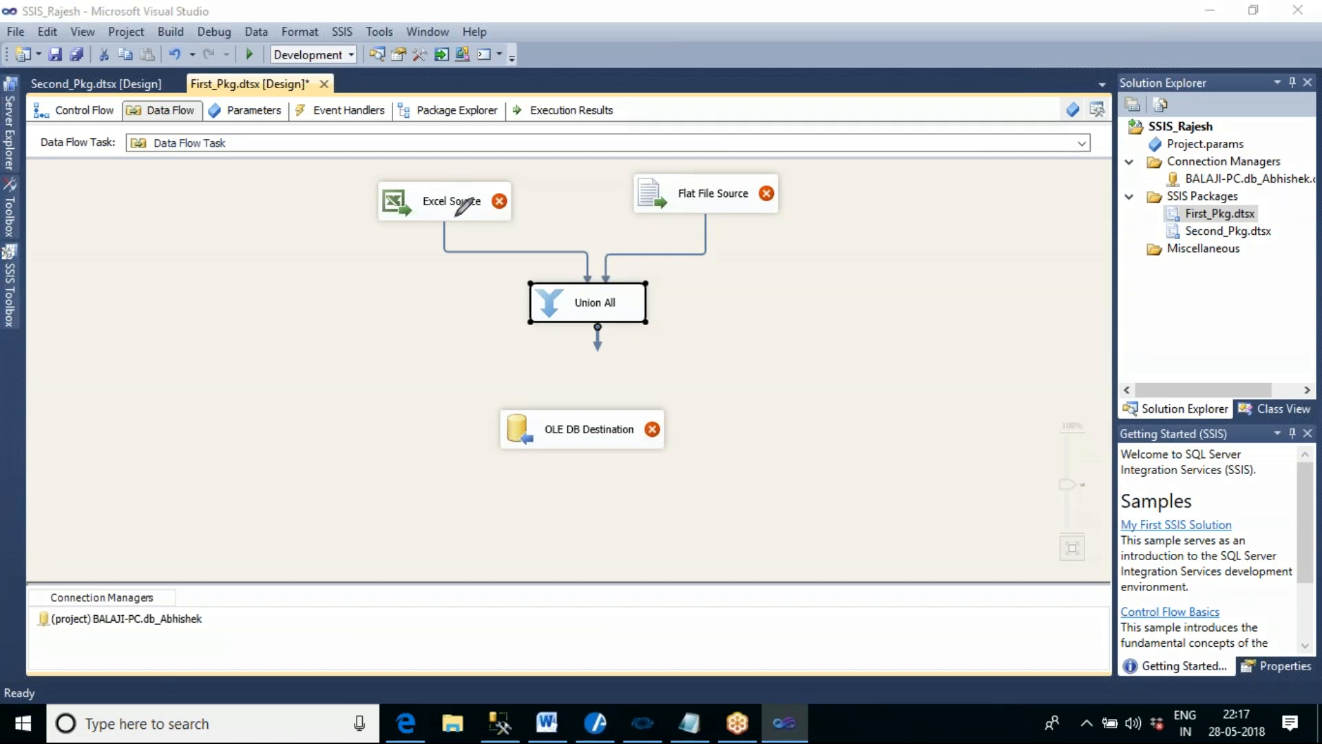
mouse_move(403, 260)
left_mouse_down()
mouse_move(422, 274)
mouse_move(411, 293)
mouse_move(427, 255)
left_mouse_up()
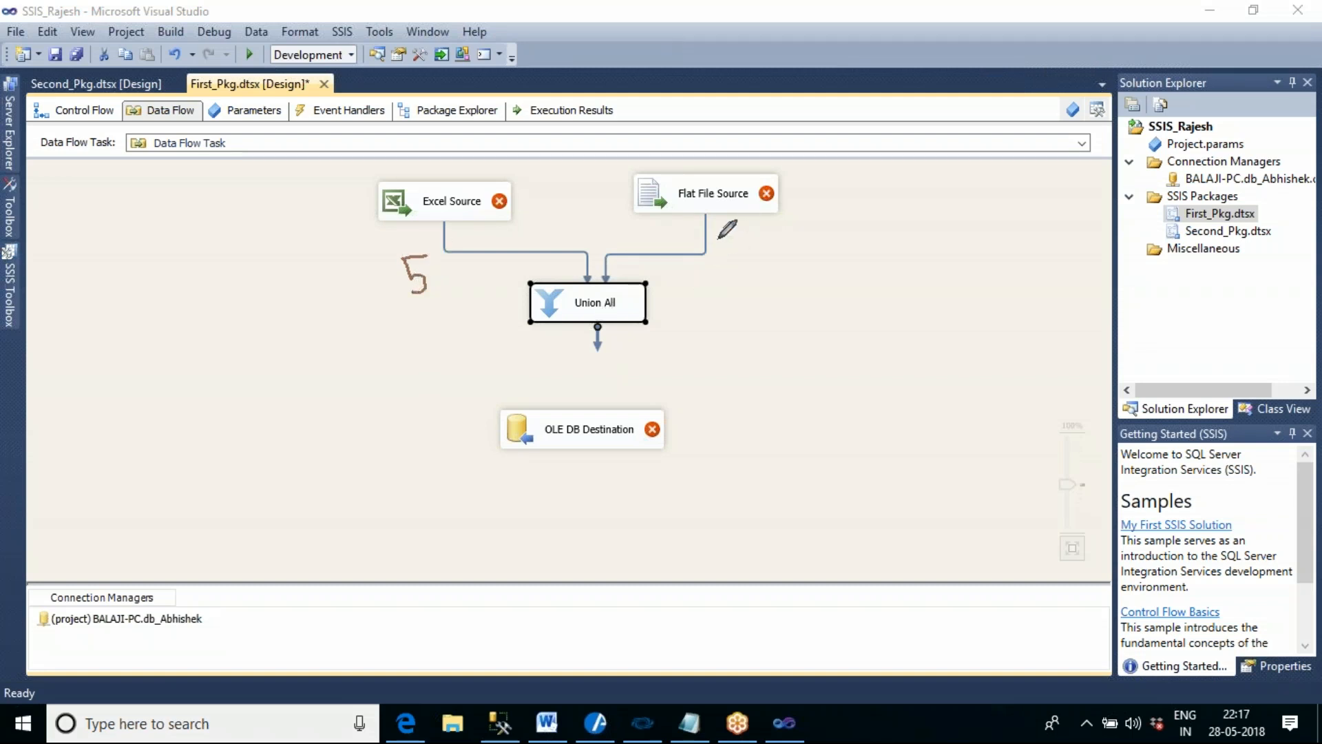
mouse_move(717, 238)
left_mouse_down()
mouse_move(727, 265)
mouse_move(750, 263)
mouse_move(740, 279)
left_mouse_up()
mouse_move(502, 260)
left_mouse_down()
mouse_move(526, 257)
mouse_move(515, 283)
left_mouse_up()
mouse_move(608, 329)
left_mouse_down()
mouse_move(609, 415)
mouse_move(630, 400)
left_mouse_up()
left_click_drag(659, 345, 665, 382)
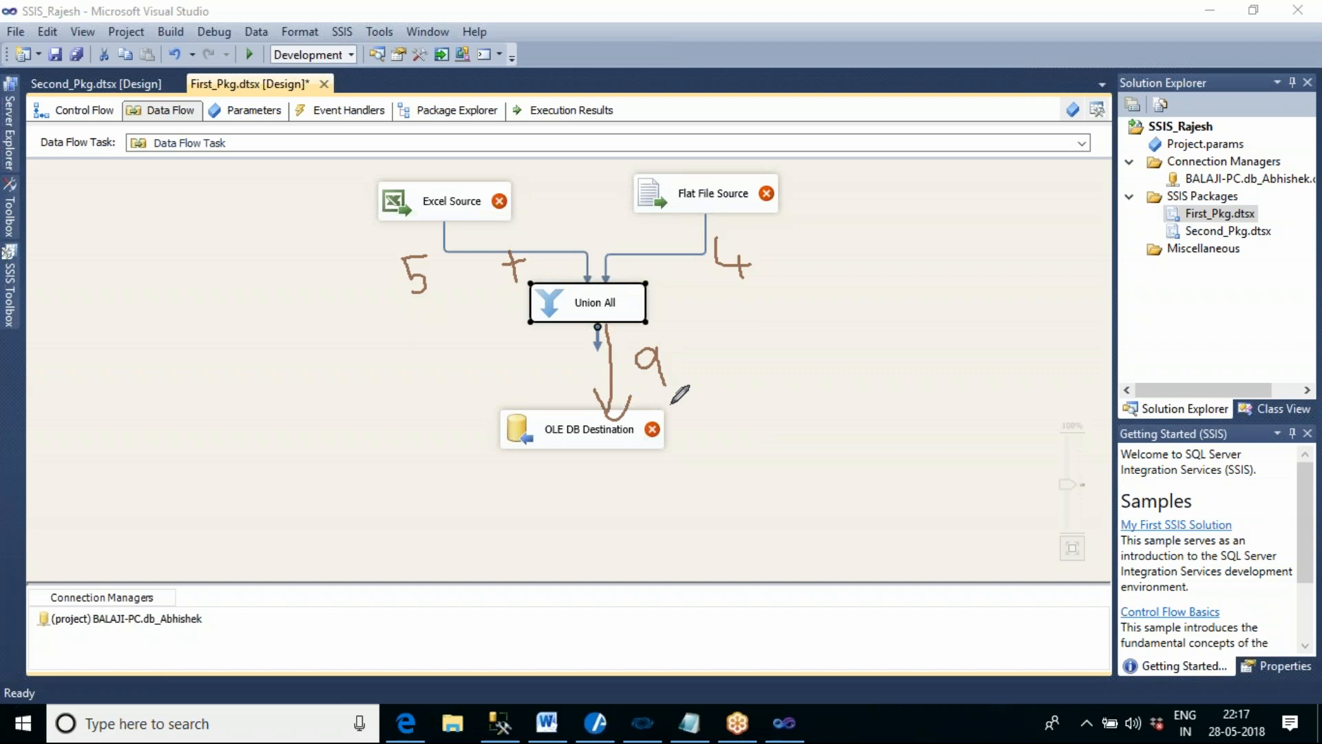
left_click(1122, 65)
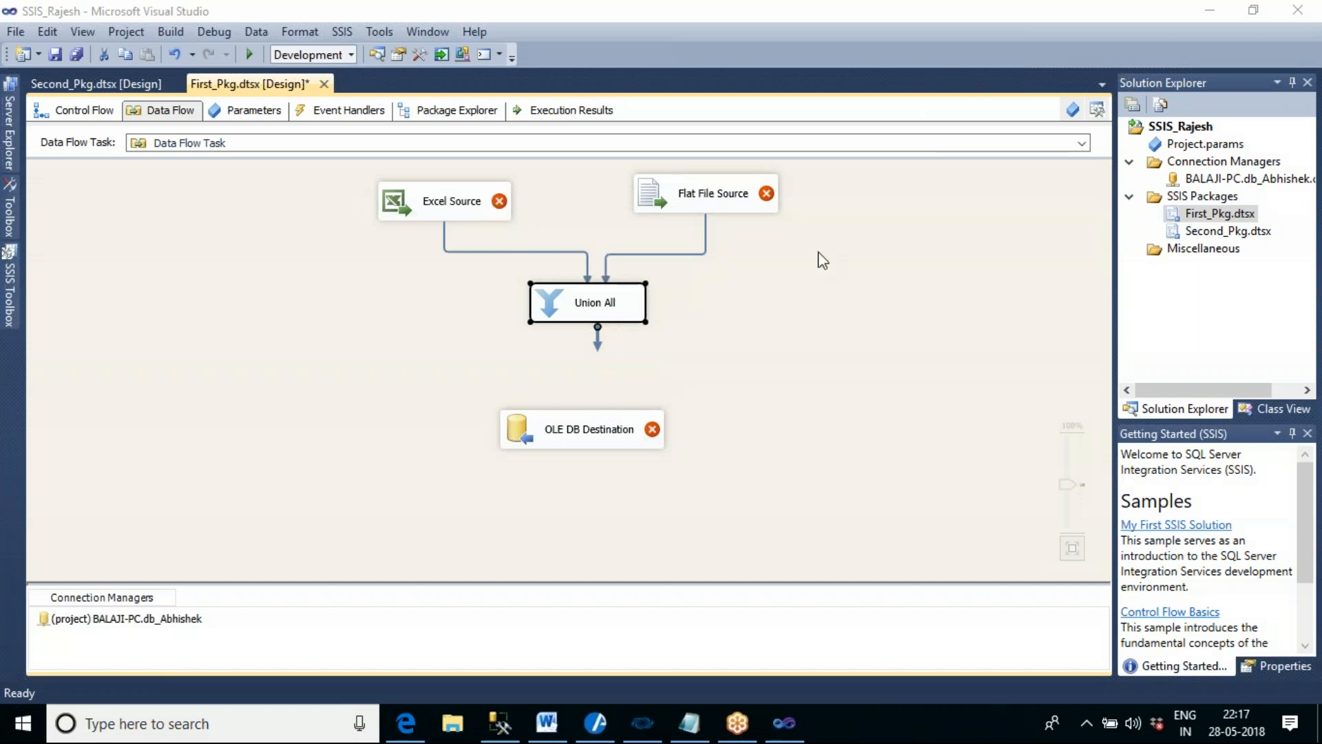
- Connect the Union All output to OLE DB Destination and realign the sources, Union All and destination into an evenly spaced layout
left_click_drag(607, 337, 598, 429)
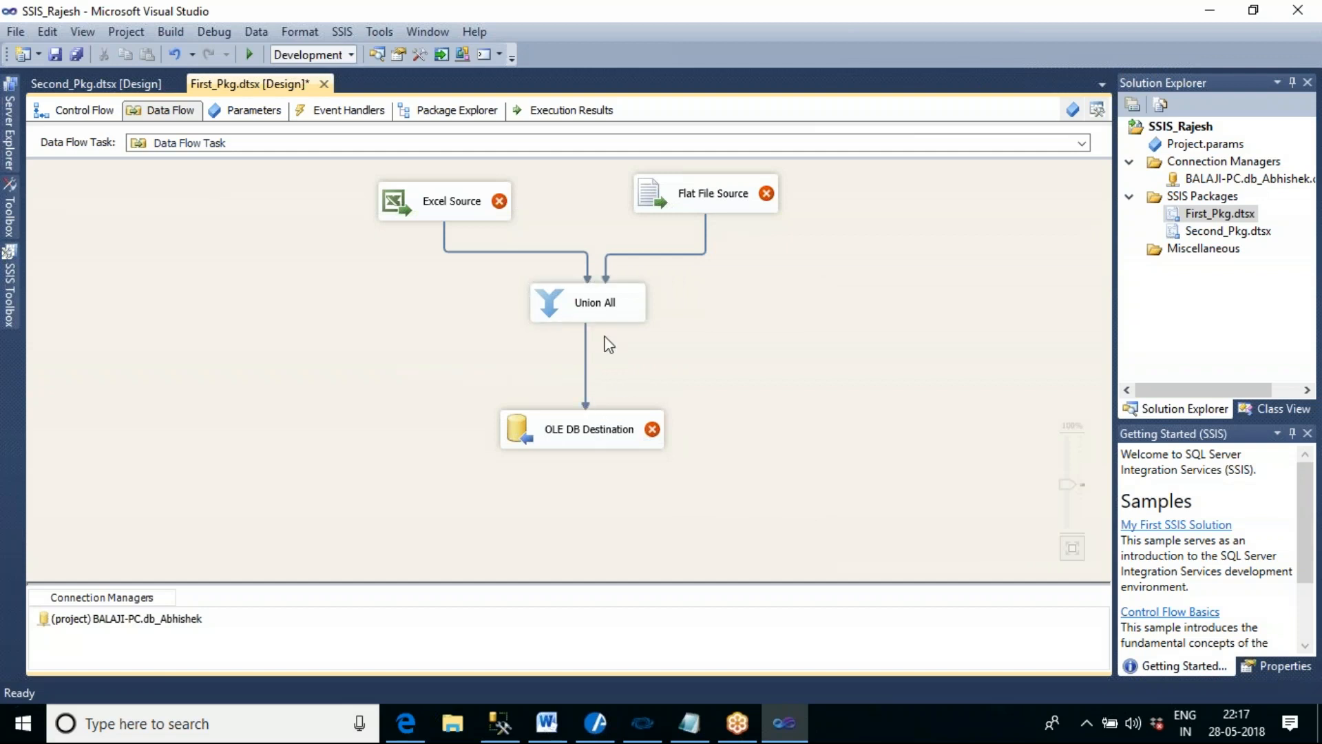
left_click_drag(494, 212, 528, 212)
left_click(693, 202)
left_click_drag(682, 206, 676, 211)
left_click(728, 297)
left_click_drag(624, 300, 618, 337)
left_click(692, 413)
left_click(620, 434)
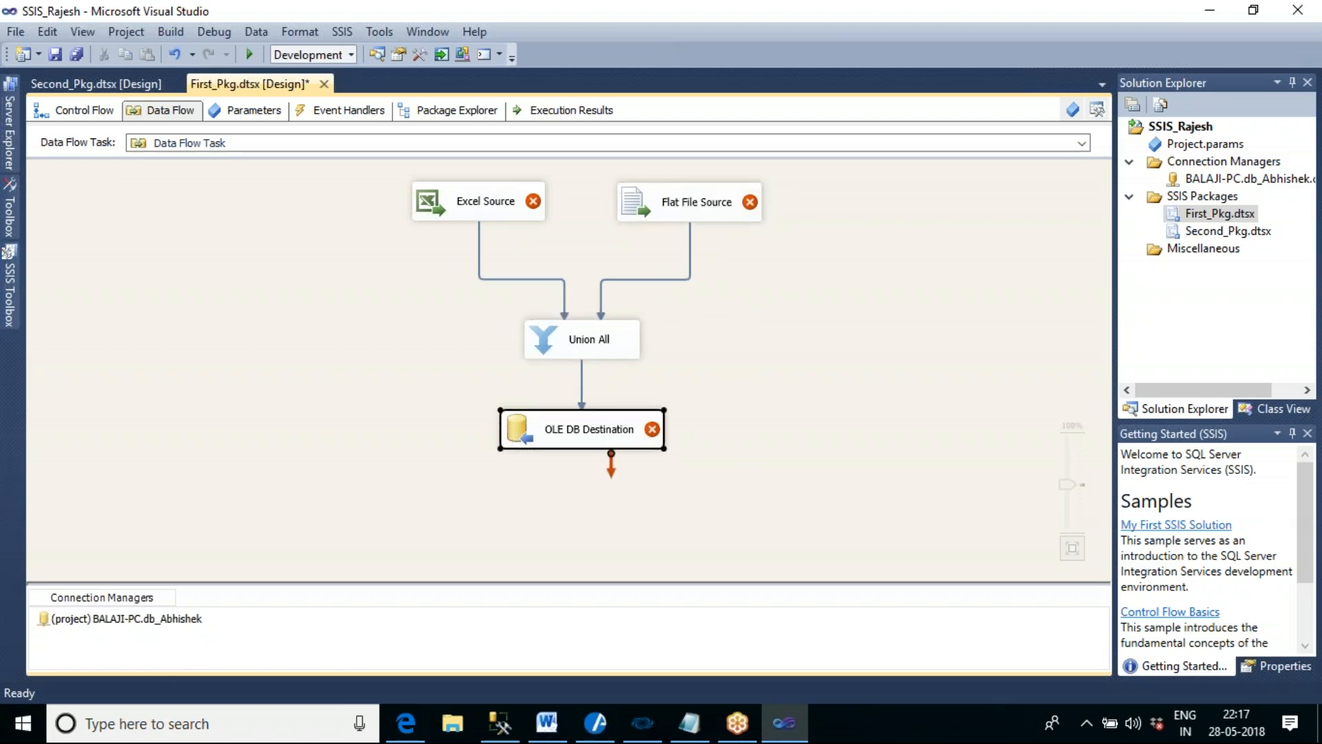
left_click(727, 451)
left_click_drag(623, 444, 628, 479)
left_click(805, 452)
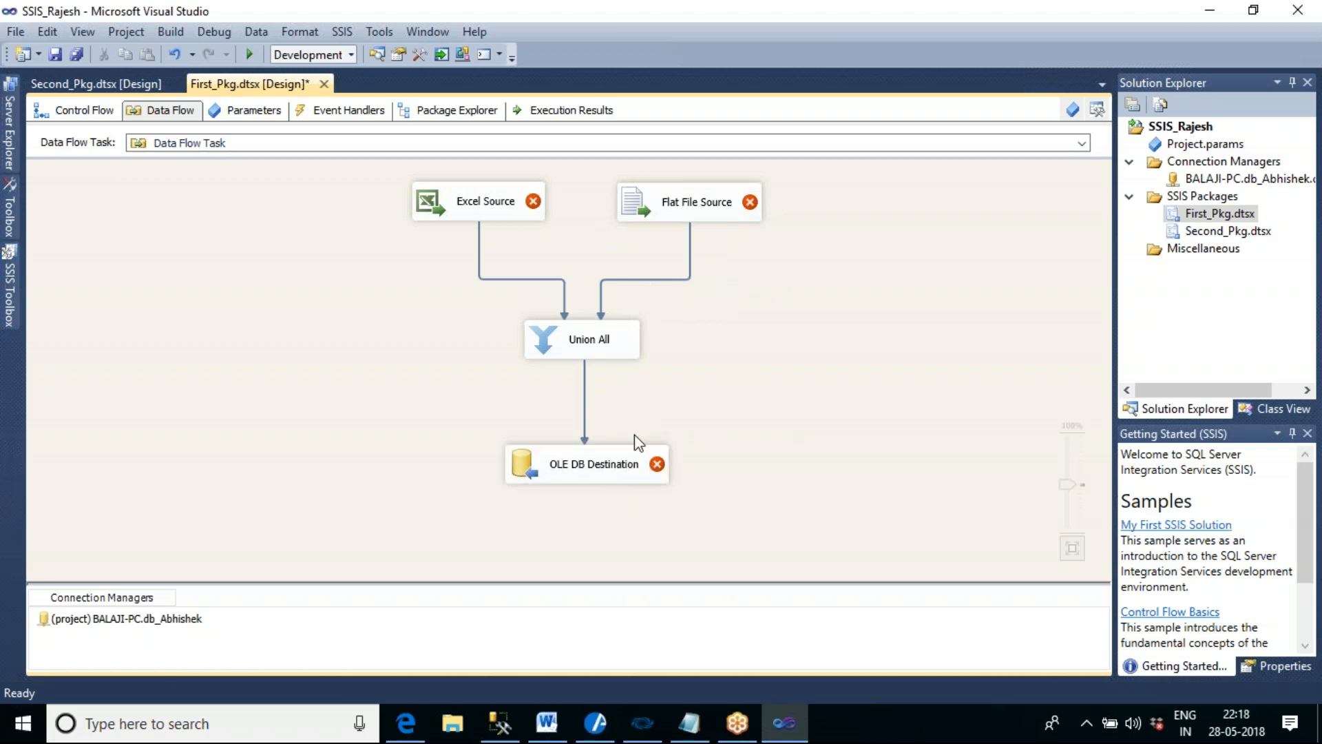
mouse_move(406, 723)
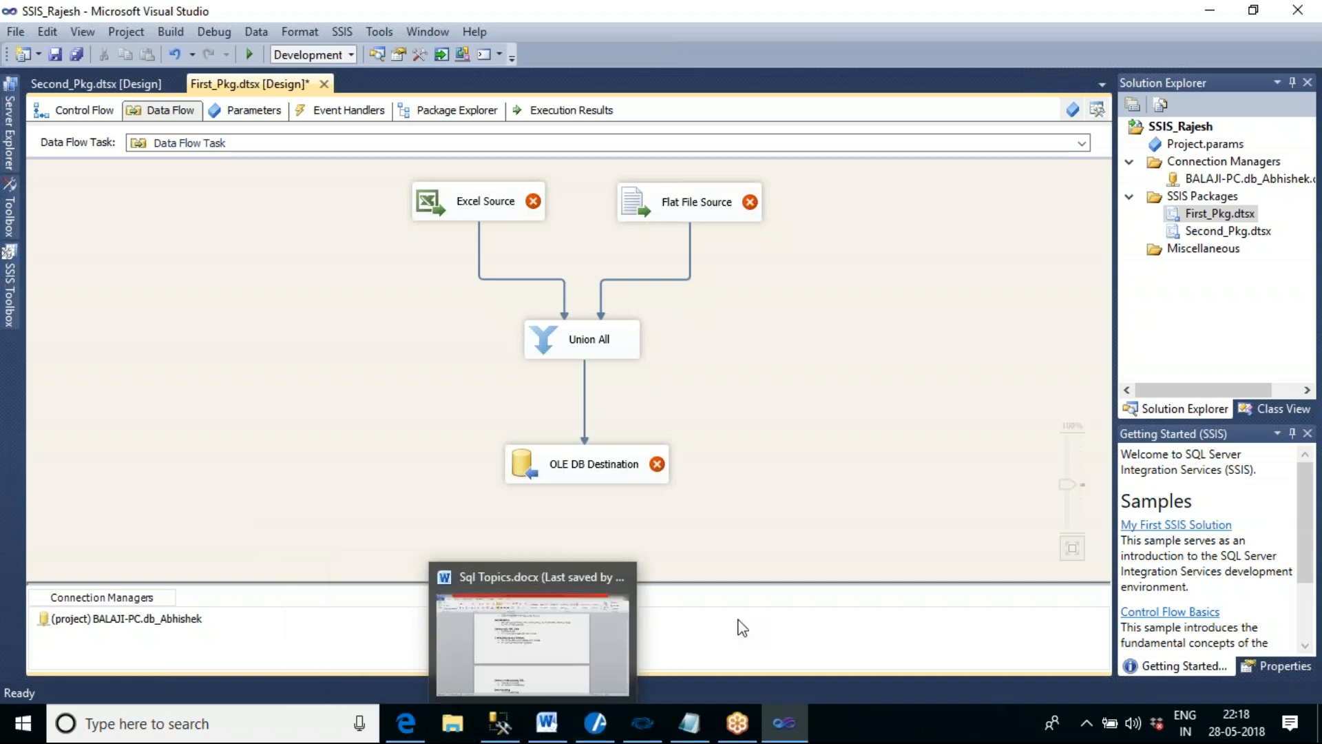
left_click(456, 215)
left_click(733, 215)
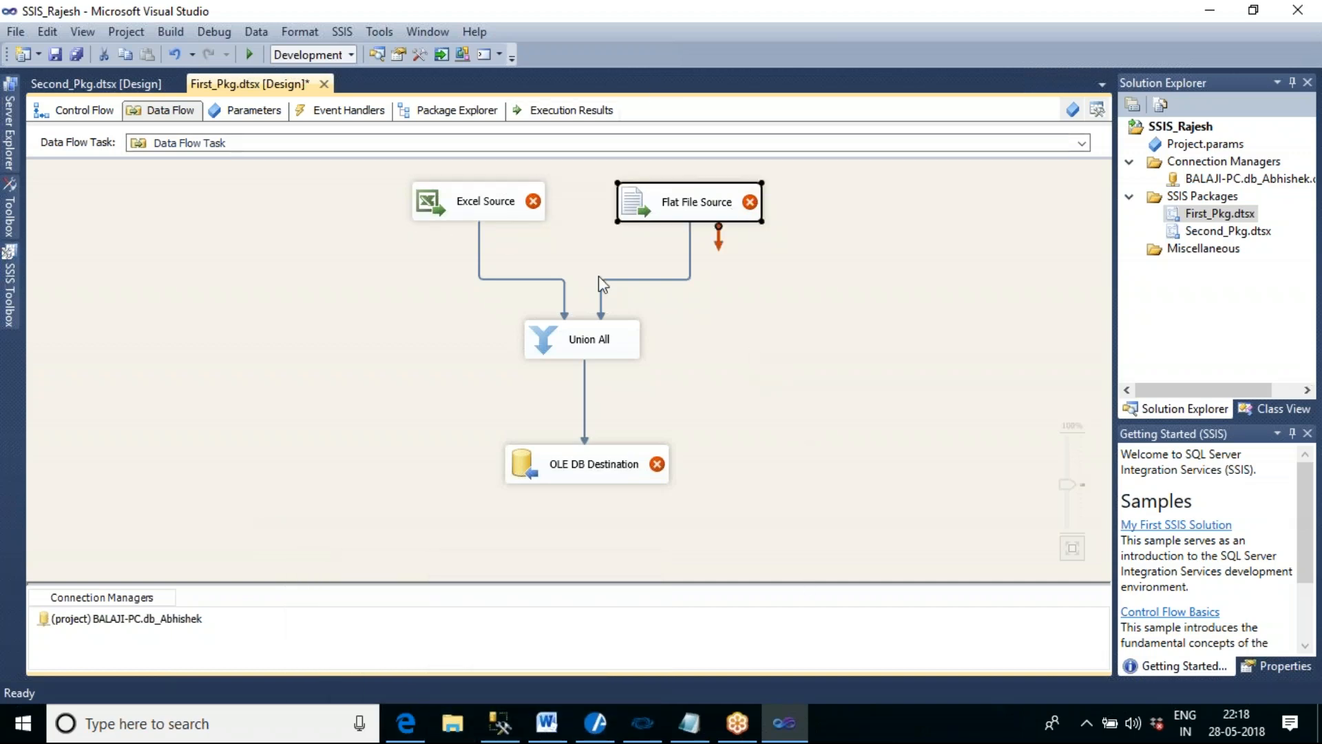
- Show the desktop and open Employee_Master.xlsx in Excel from the Desktop's Merge Source Files folder, dismissing the Office activation notice
right_click(870, 733)
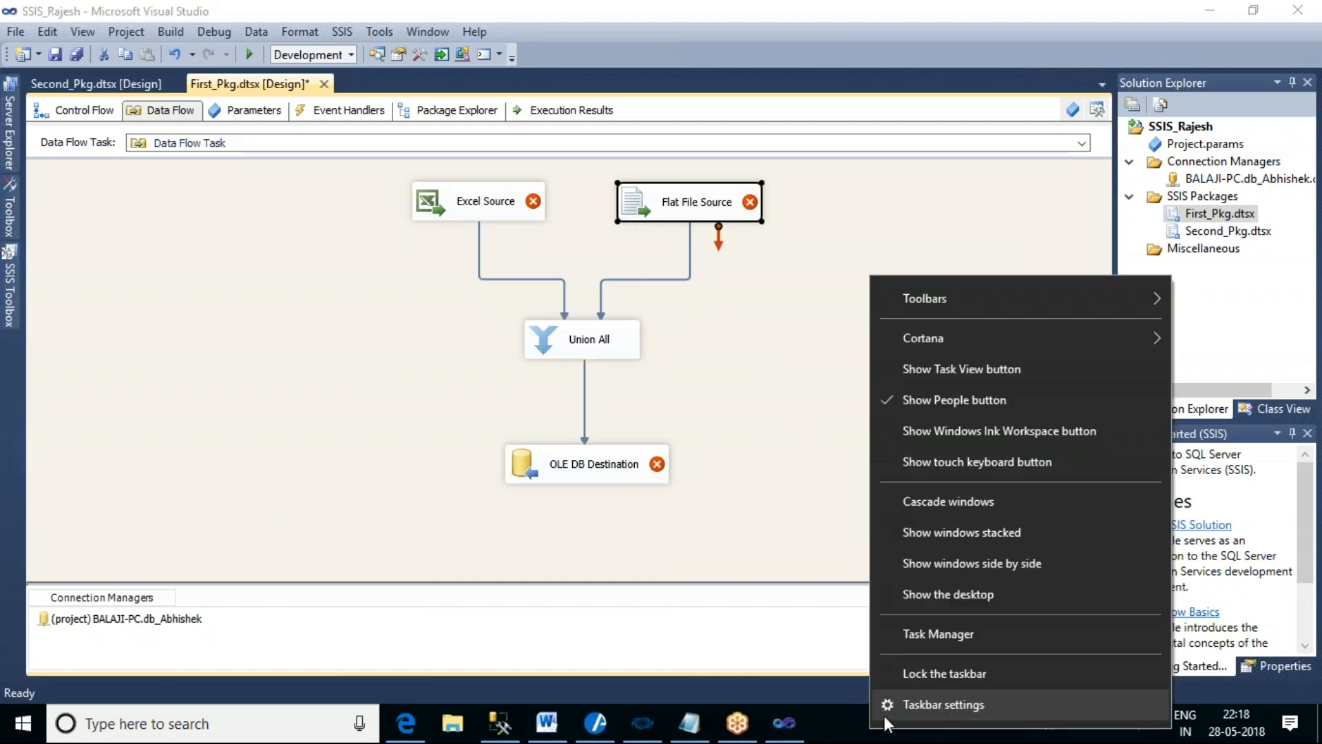
left_click(940, 597)
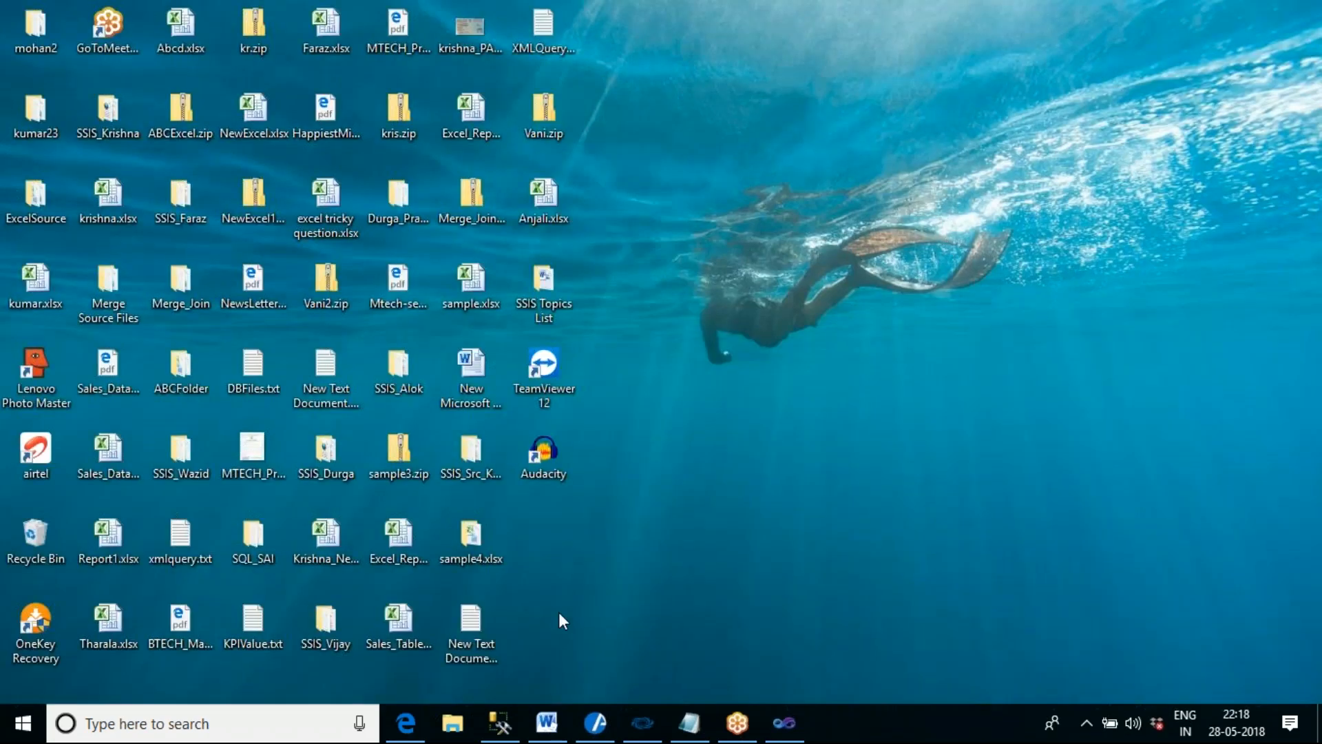
left_click(453, 723)
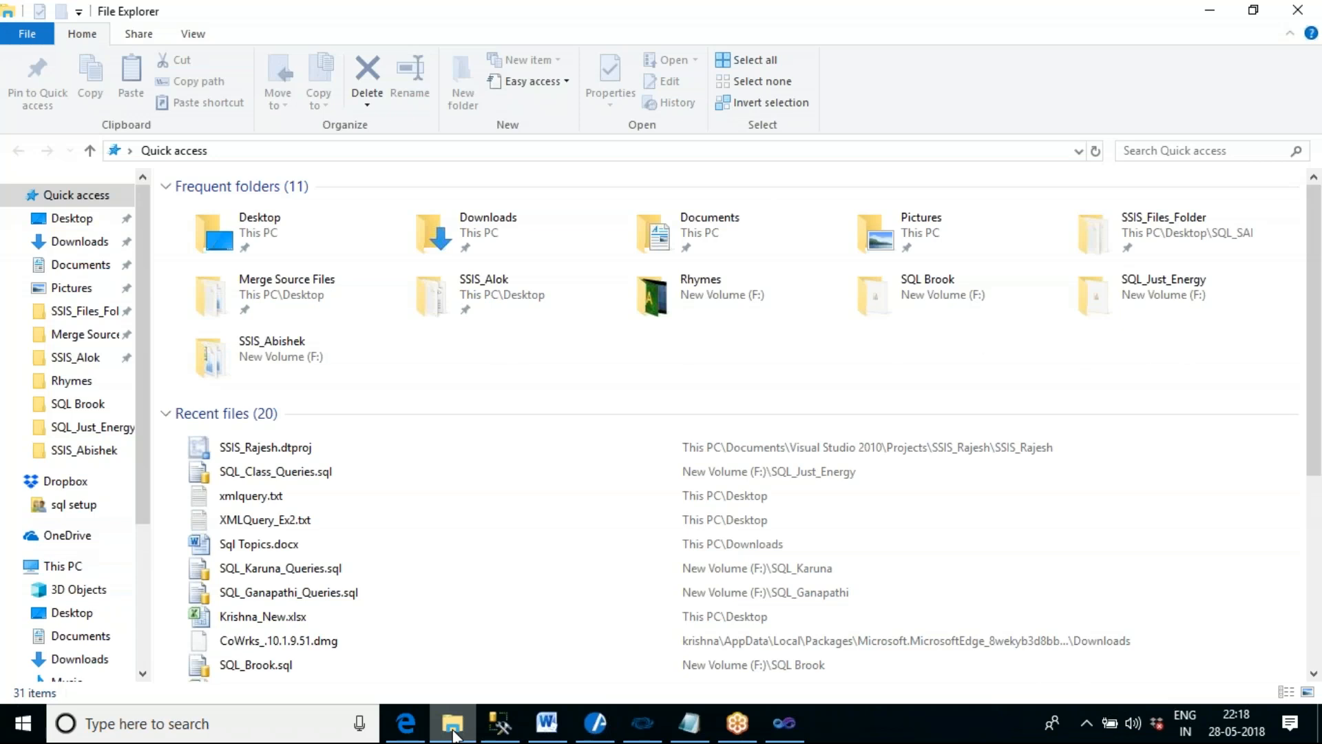
left_click(82, 221)
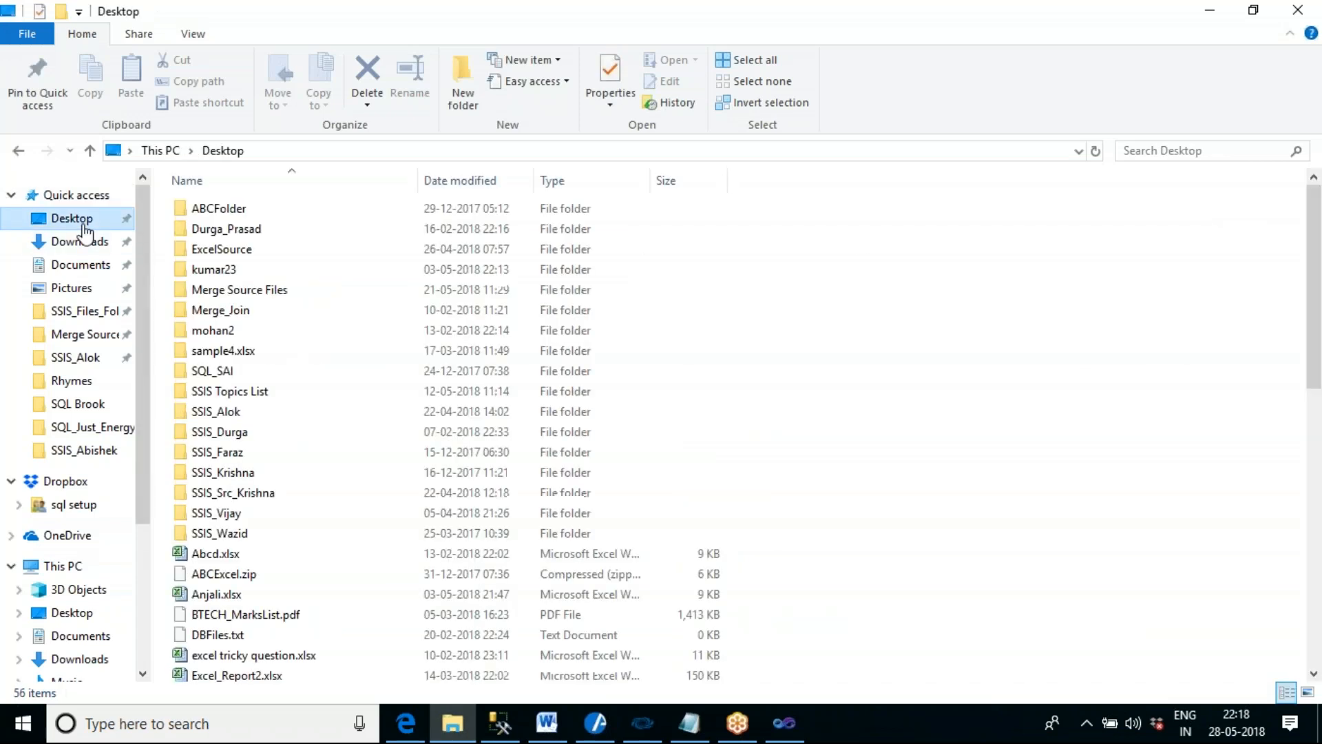
double_click(230, 289)
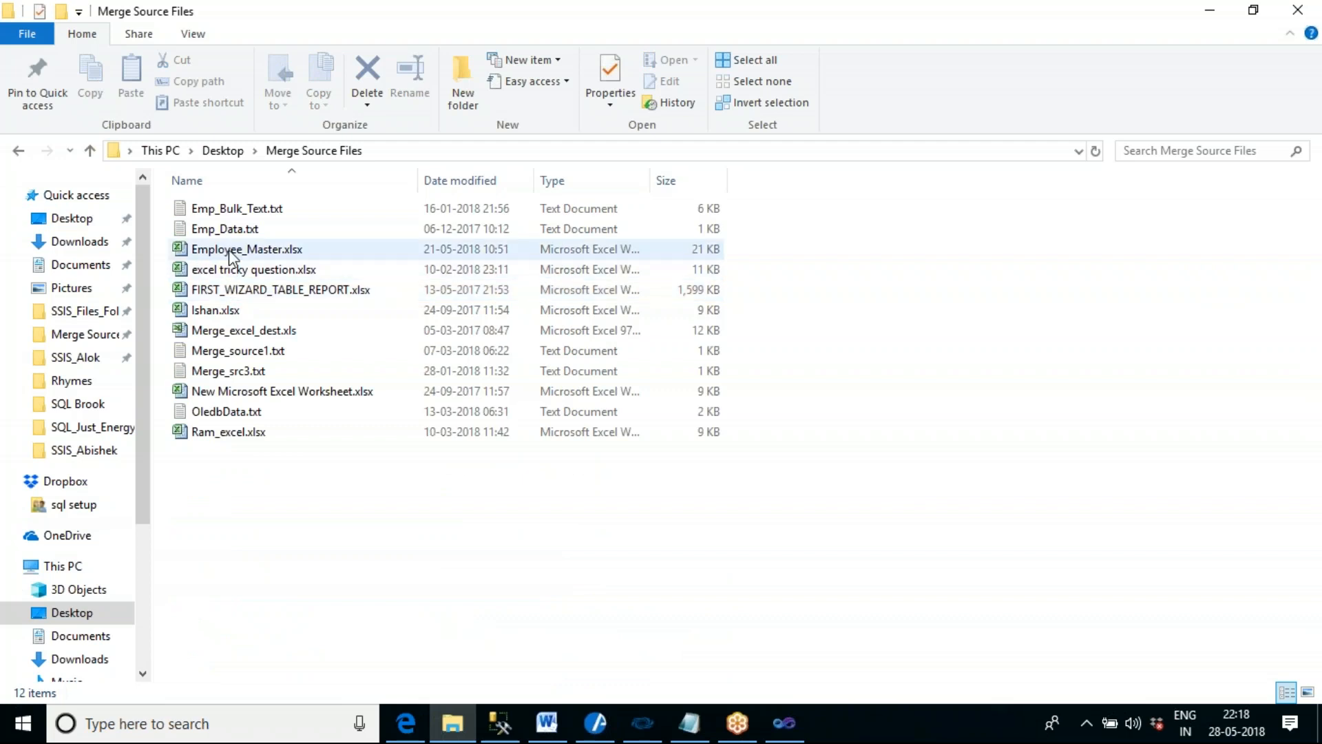
left_click(230, 252)
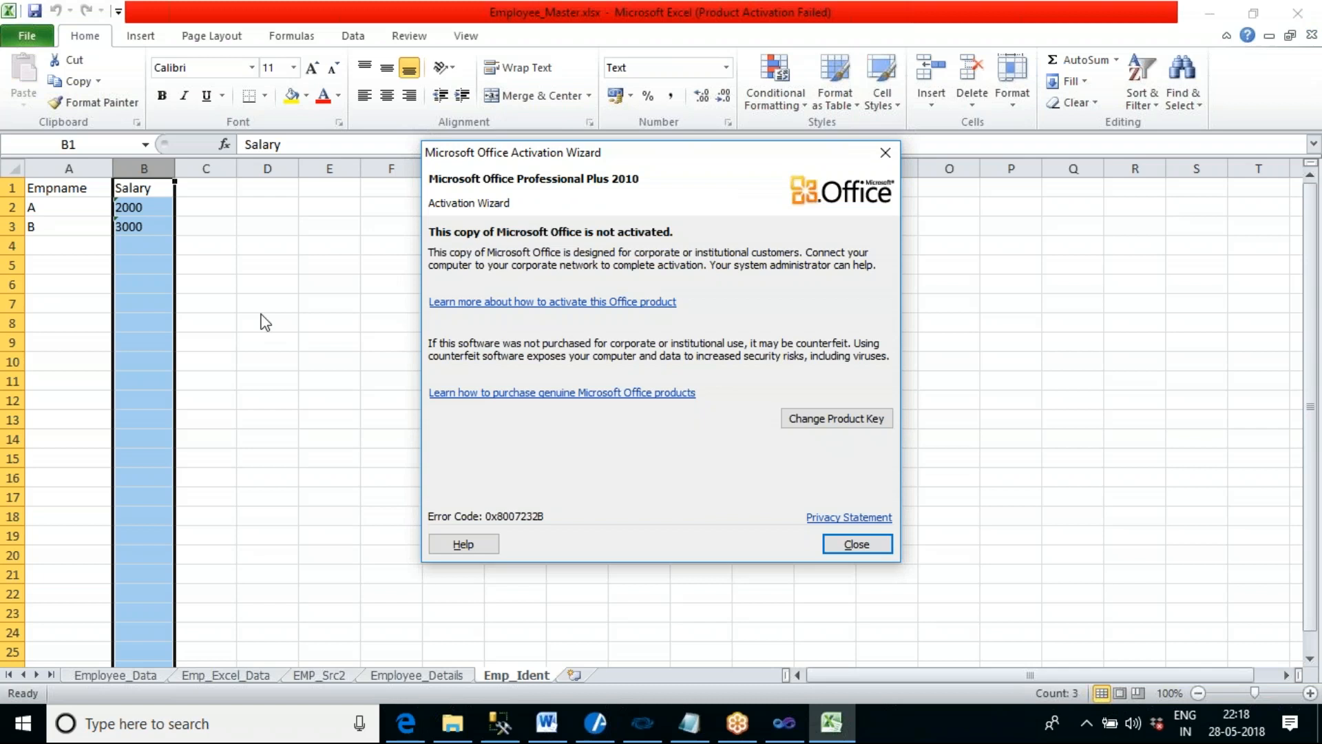
left_click(856, 543)
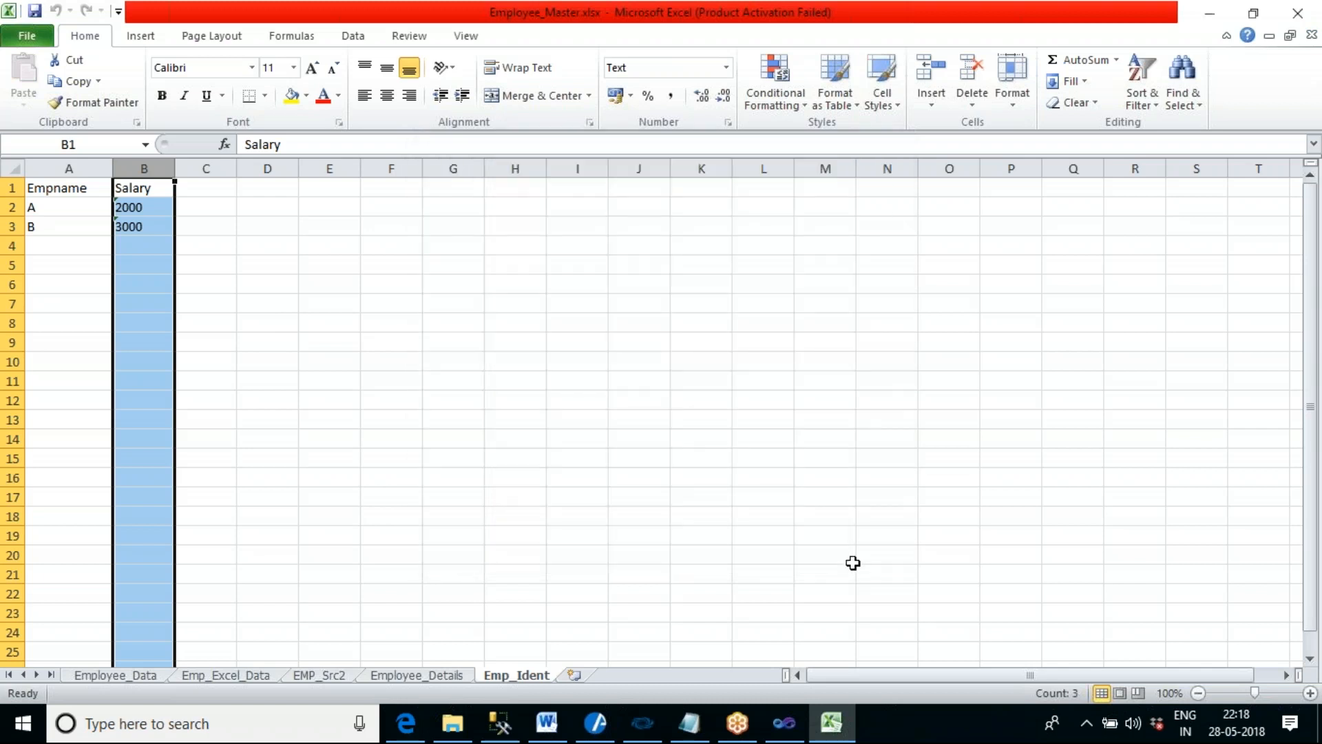
- Examine the Employee_Data, Emp_Excel_Data, EMP_Src2 and Employee_Details sheets, focusing on the EMP_Src2 column headers and data rows
left_click(455, 576)
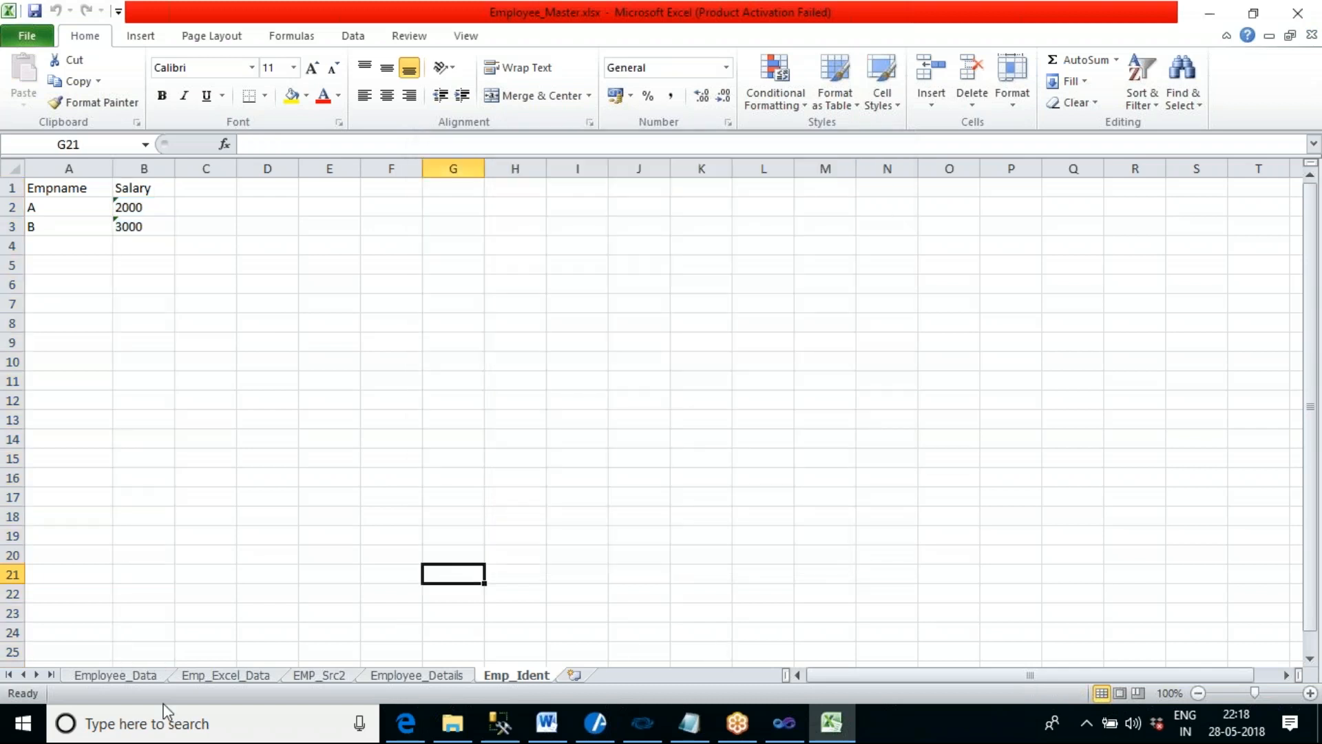
left_click(112, 674)
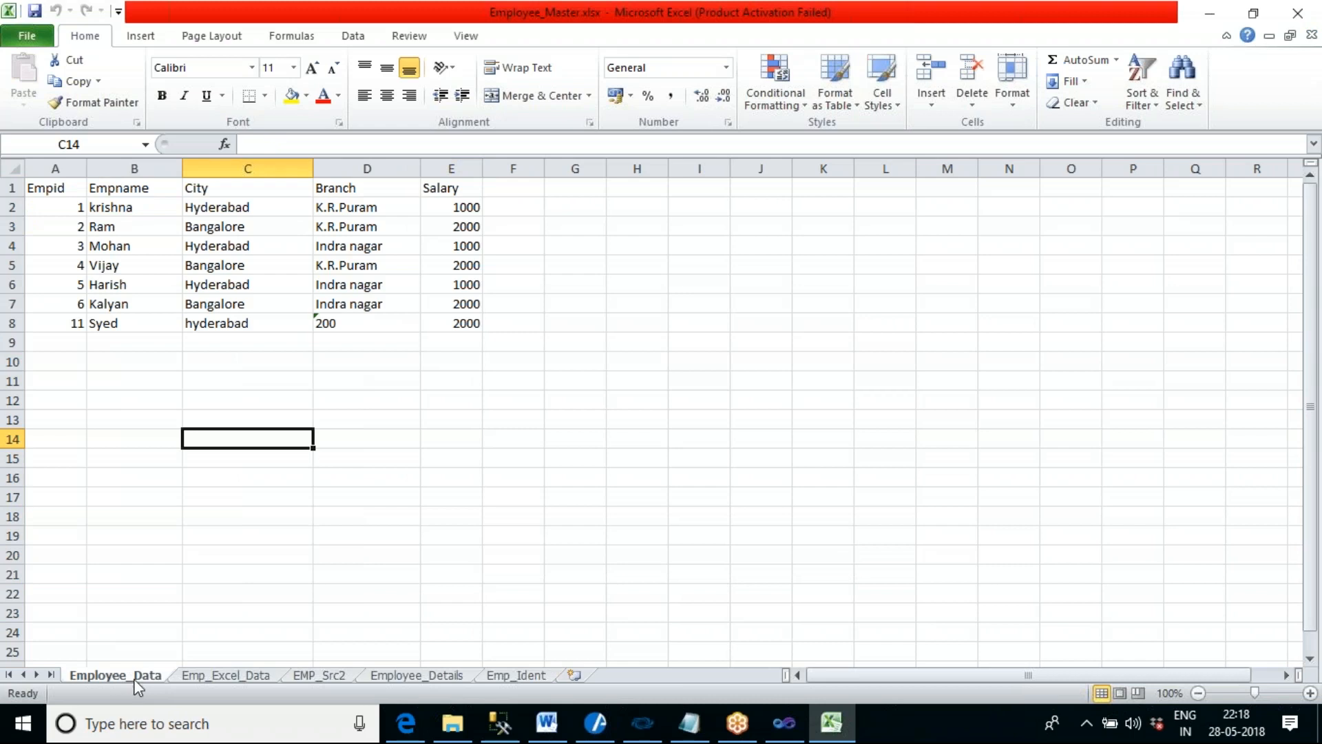
left_click(222, 676)
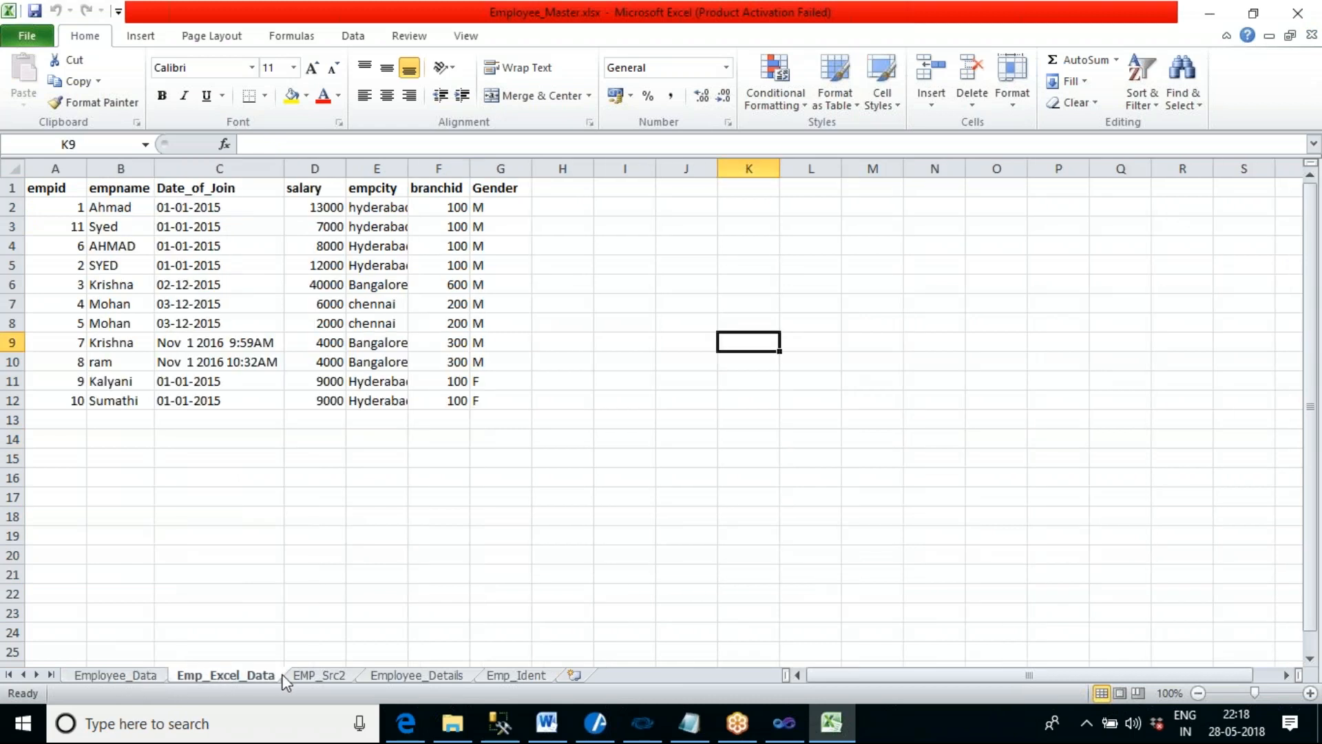
left_click(312, 676)
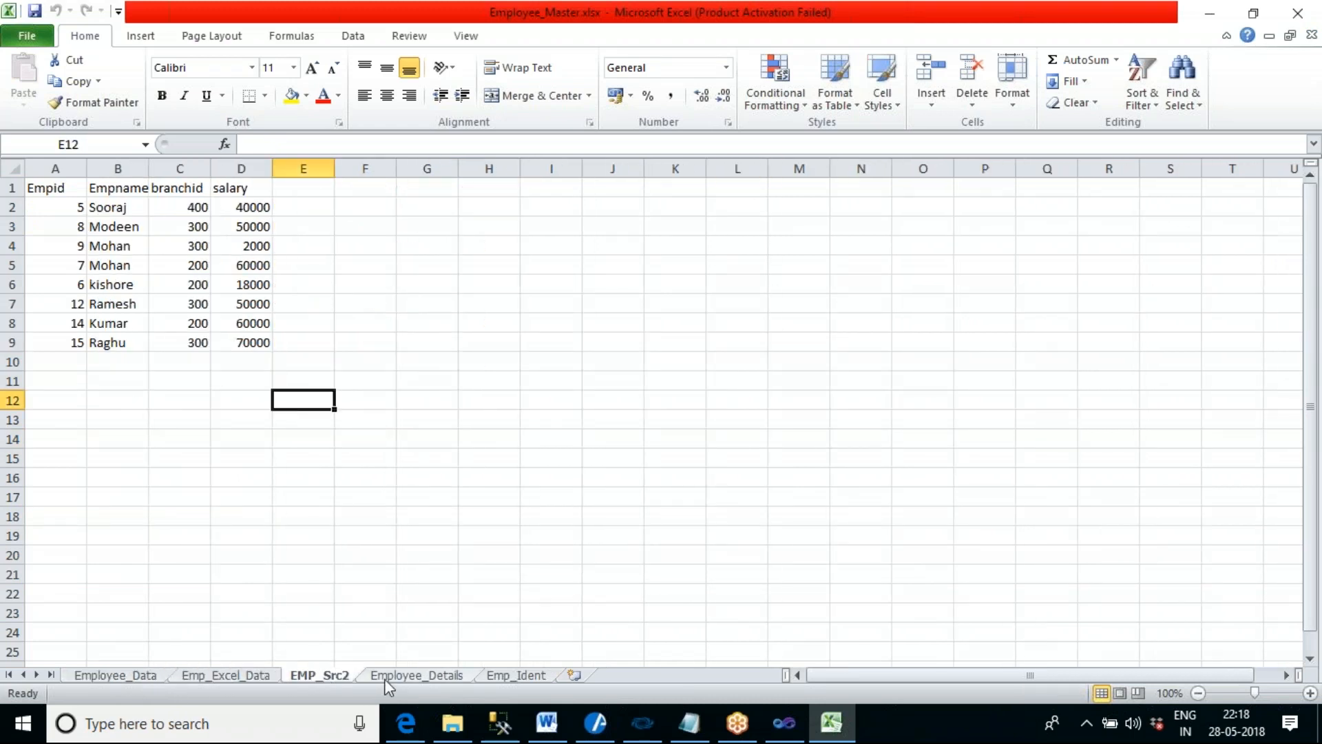
left_click(451, 676)
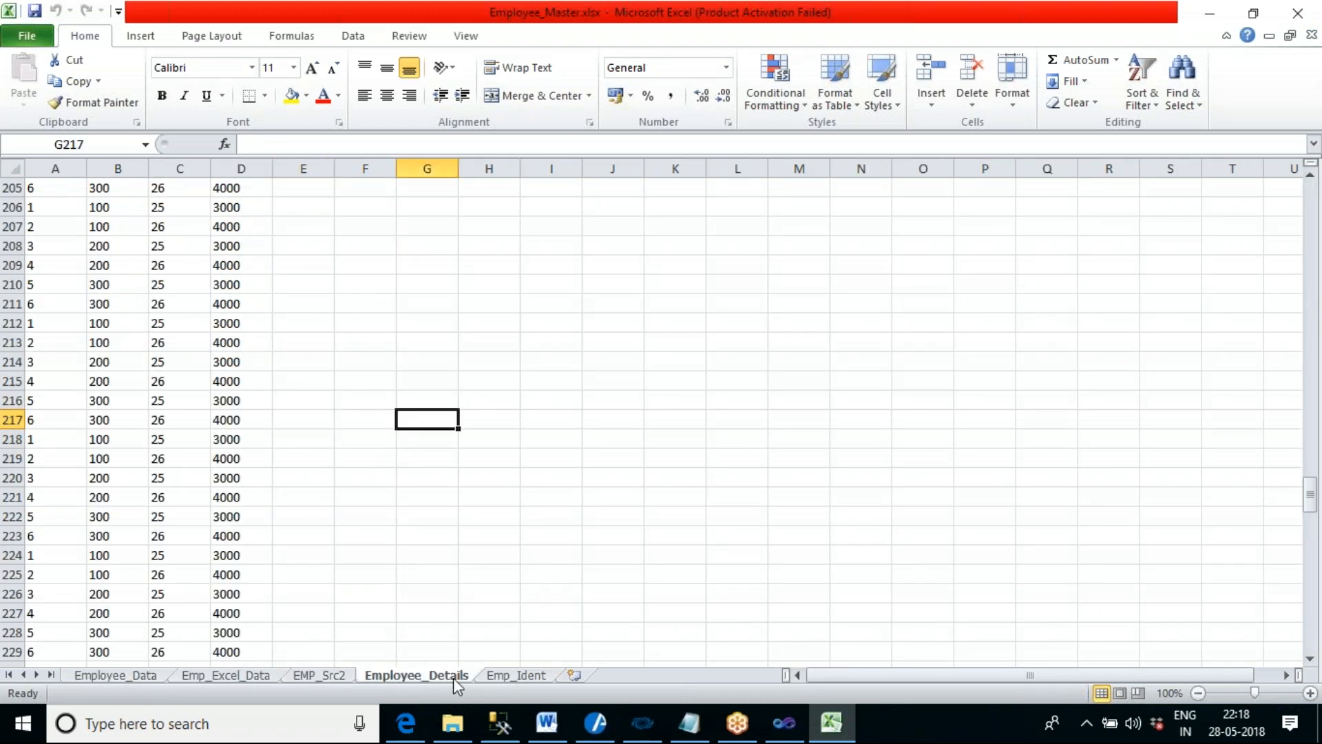
left_click(331, 681)
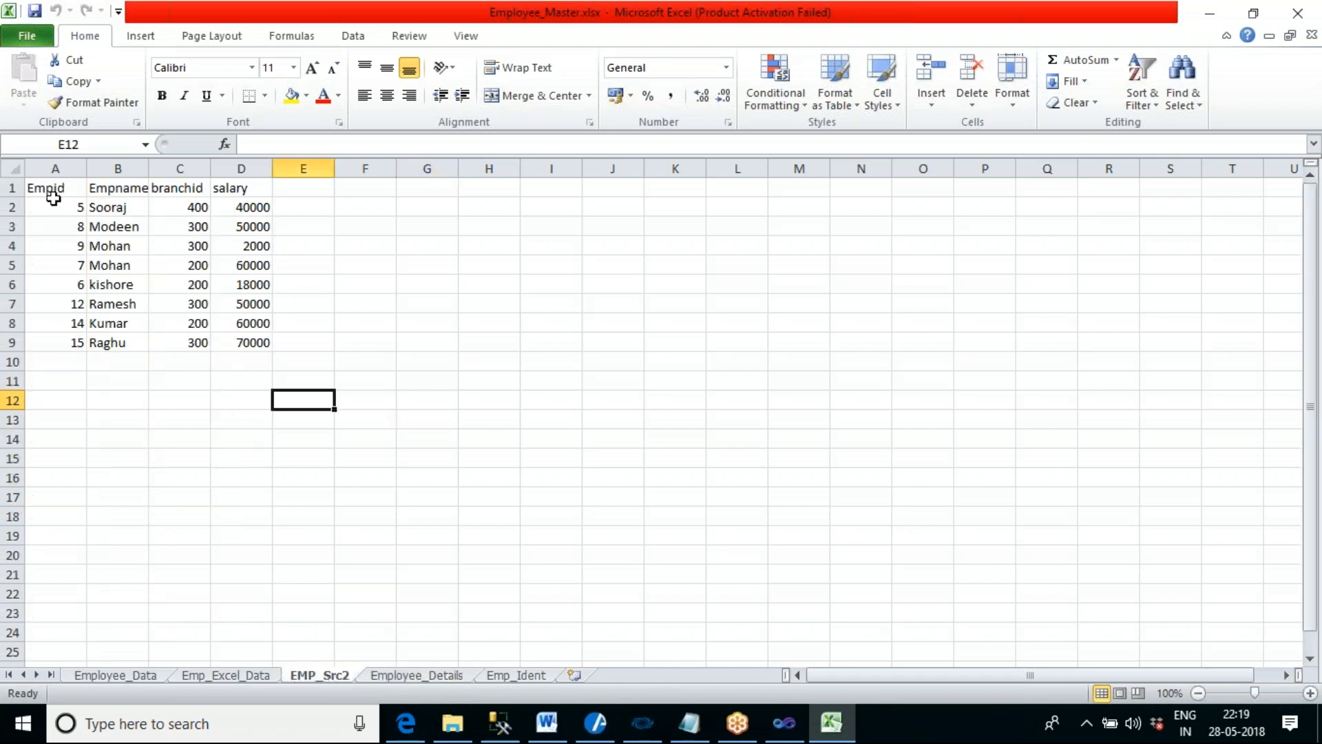
left_click(85, 188)
left_click_drag(85, 188, 241, 188)
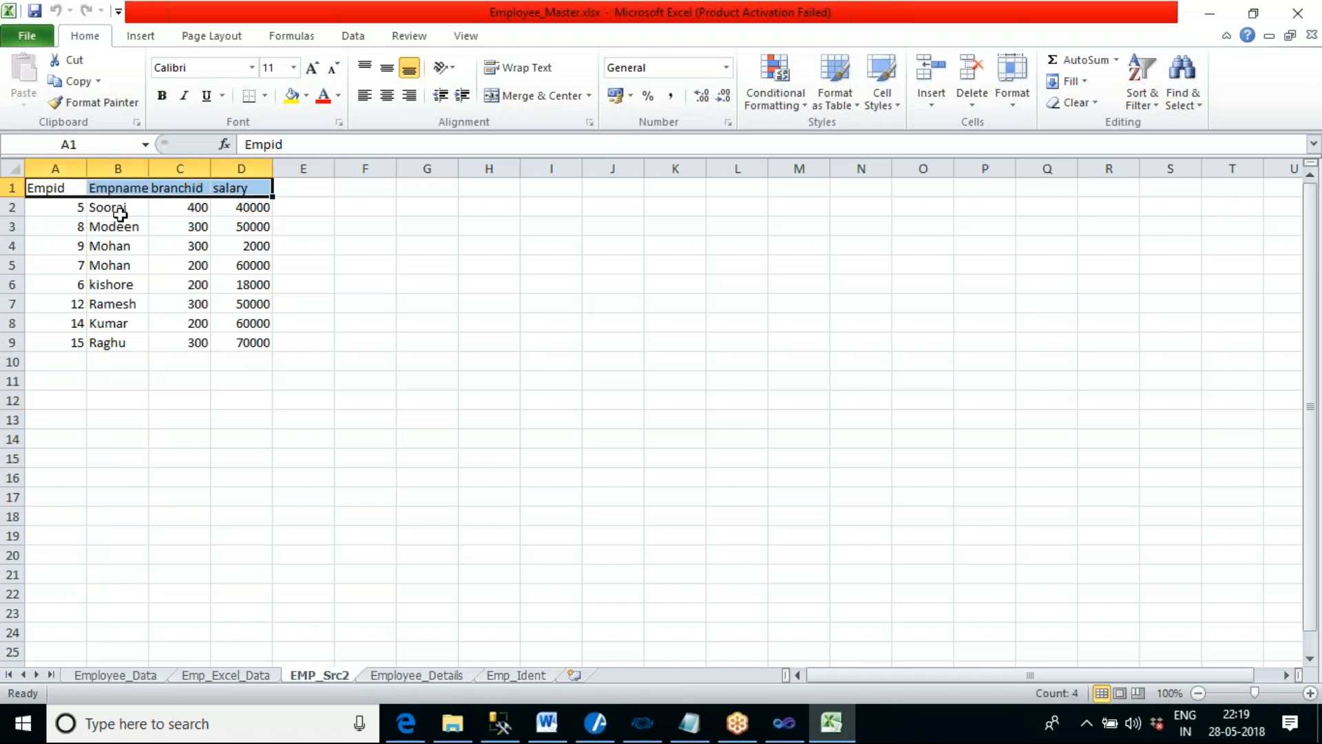
left_click_drag(77, 207, 244, 341)
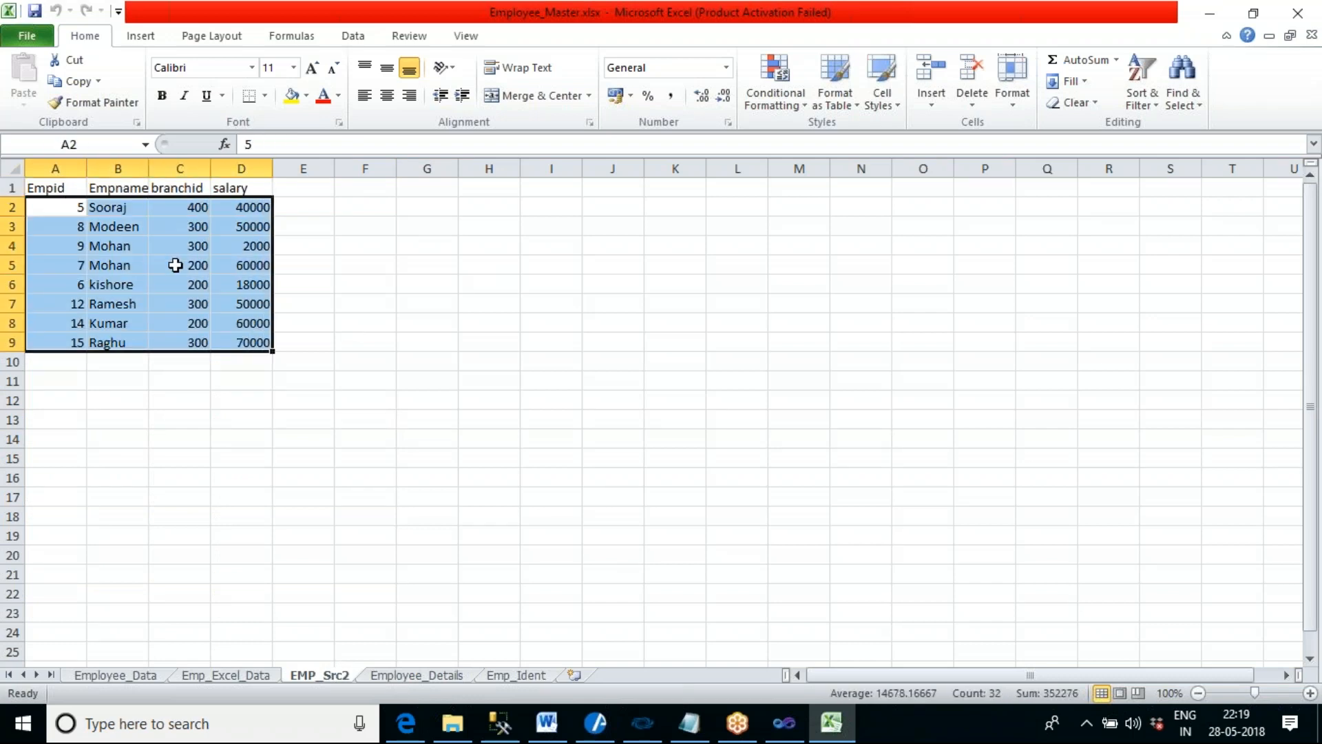
- Close the Employee_Master.xlsx workbook, minimize Excel and switch back to Visual Studio
left_click(1312, 35)
left_click(1219, 10)
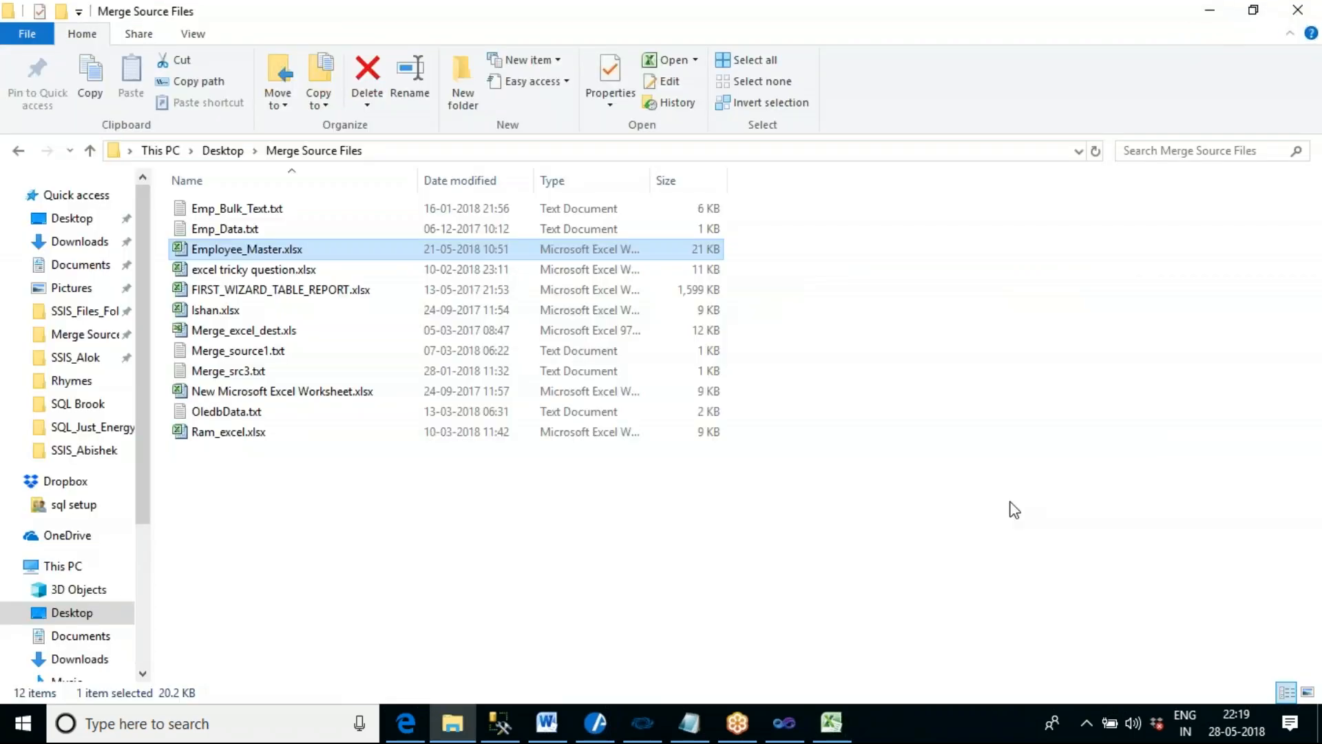
left_click(789, 721)
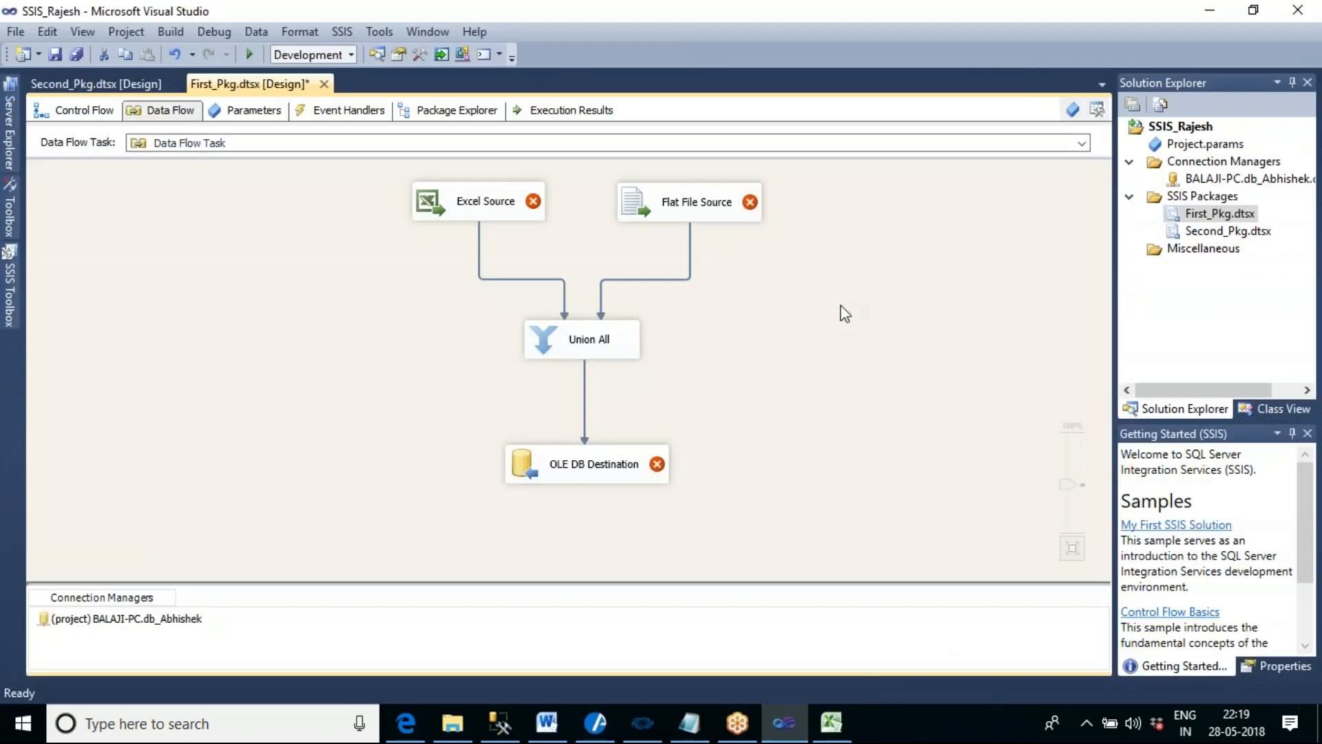
- Open Excel Source for editing and start a new Excel connection manager
double_click(488, 219)
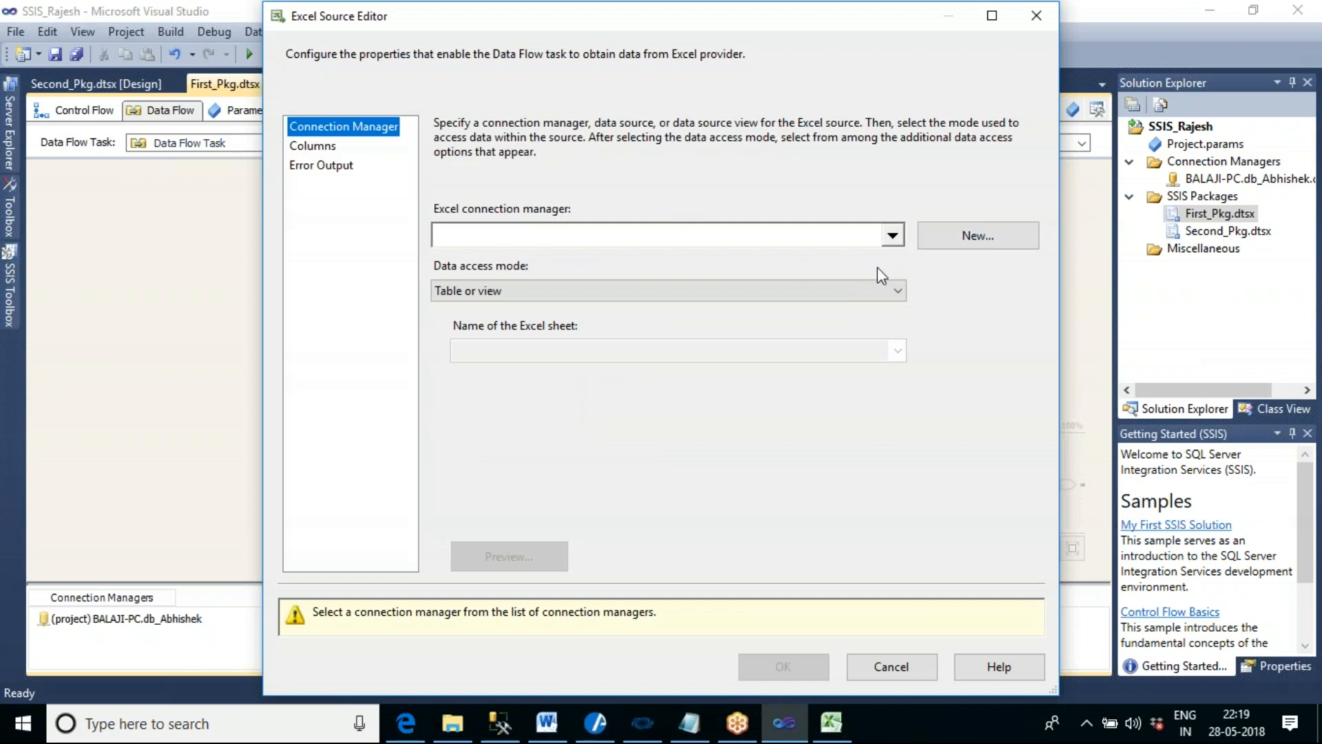
left_click(893, 236)
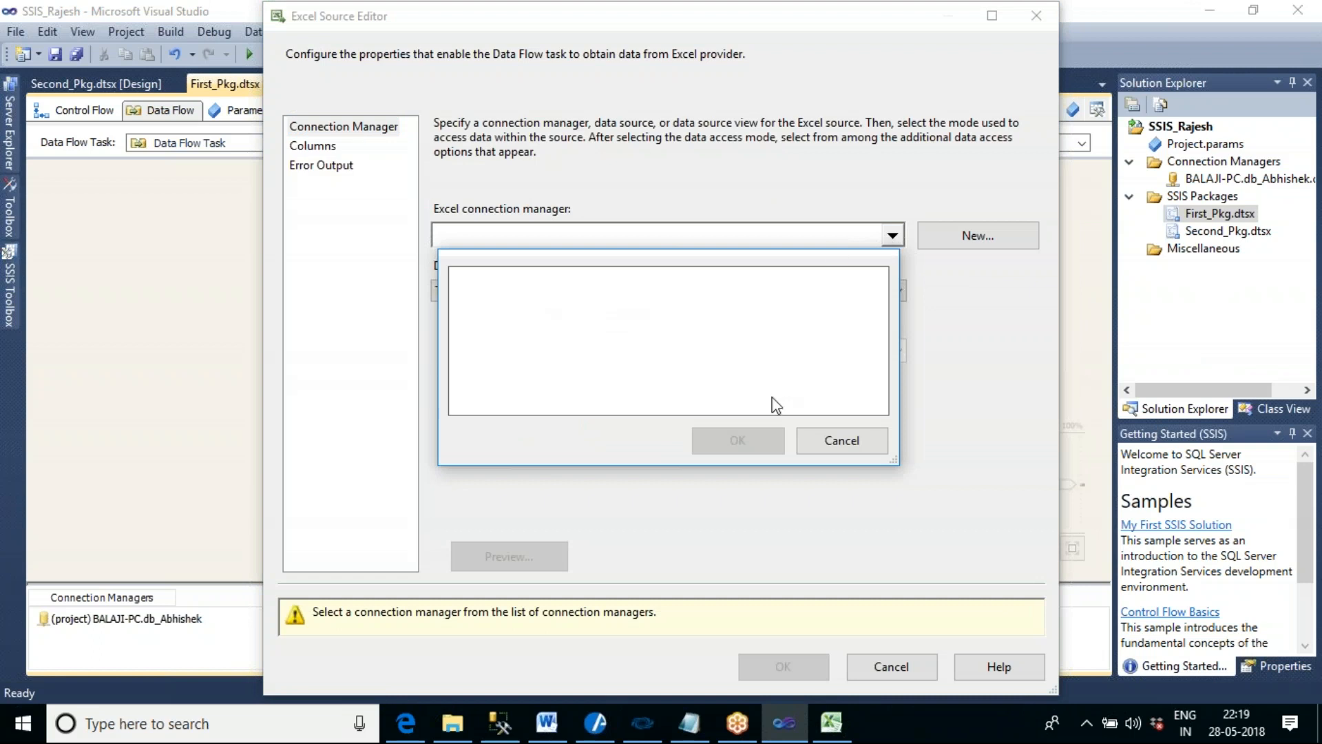
left_click(823, 448)
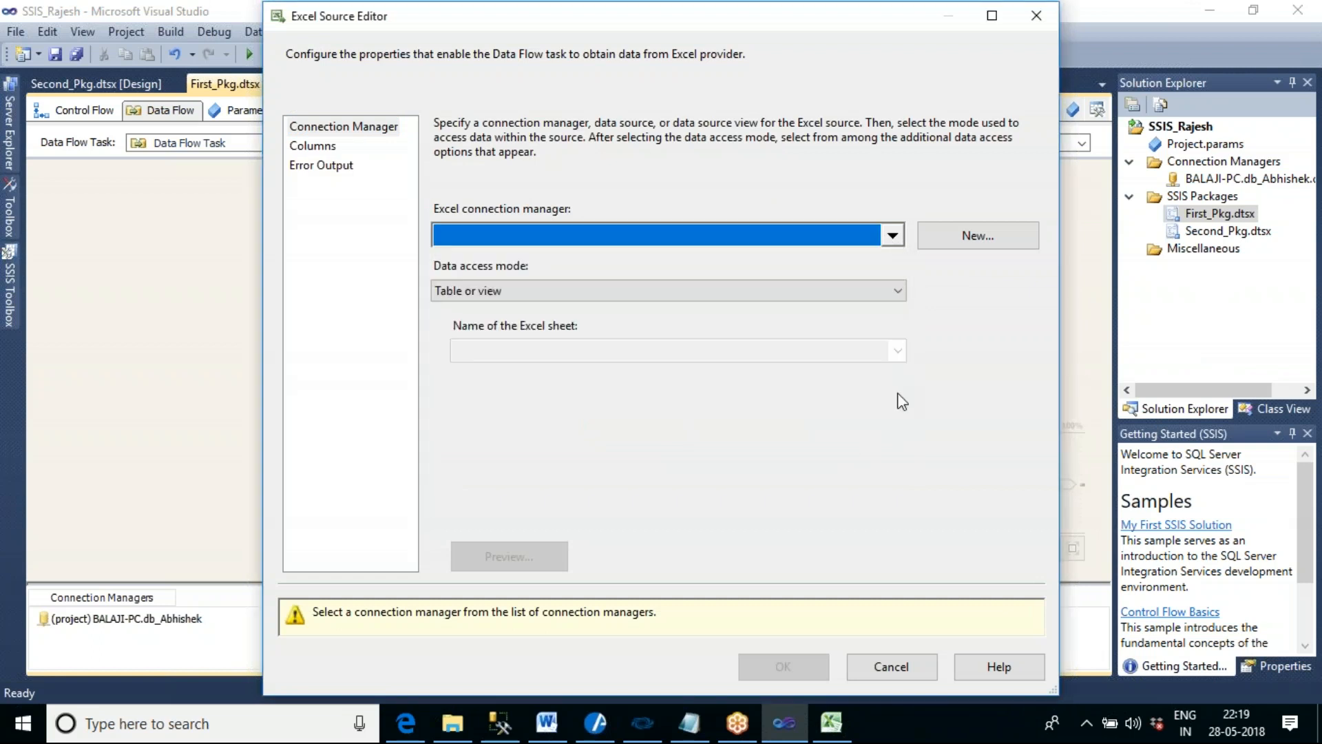
left_click(979, 248)
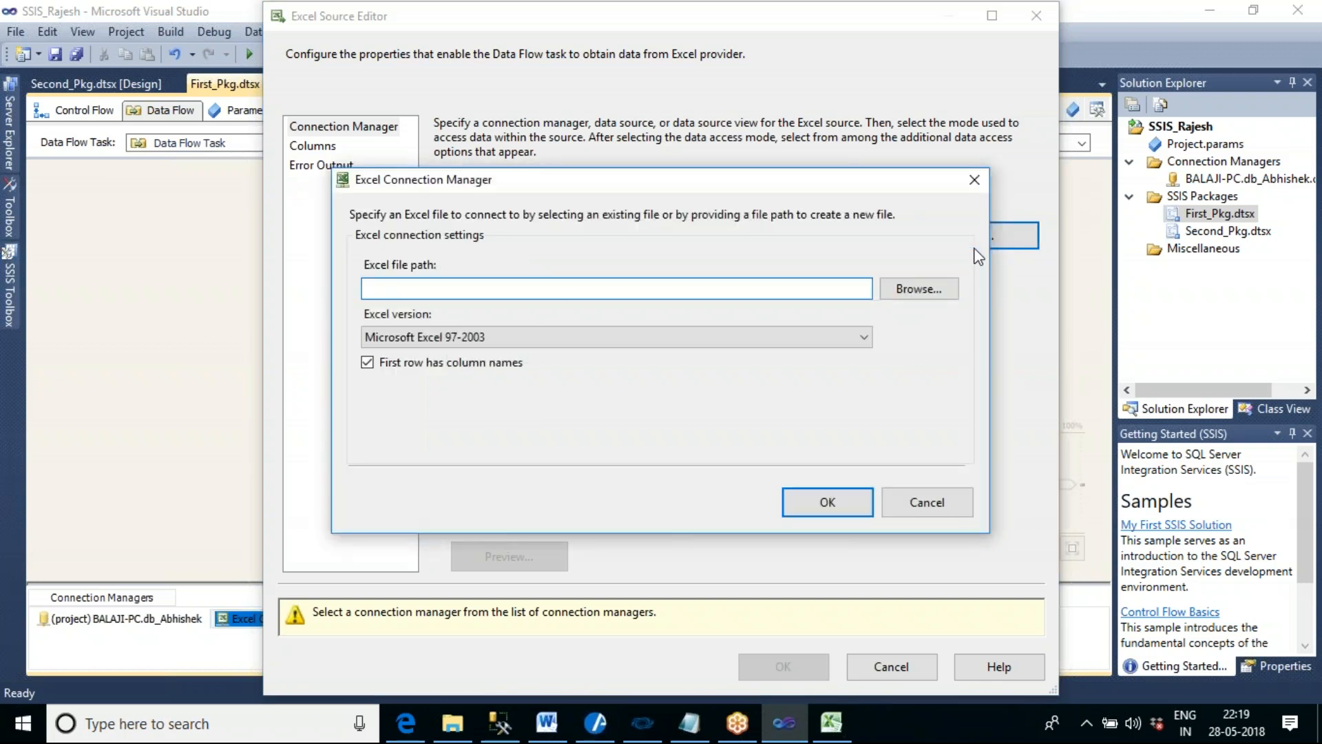
- Set the Excel connection's file to Employee_Master.xlsx from the Desktop's Merge Source Files folder
left_click(919, 288)
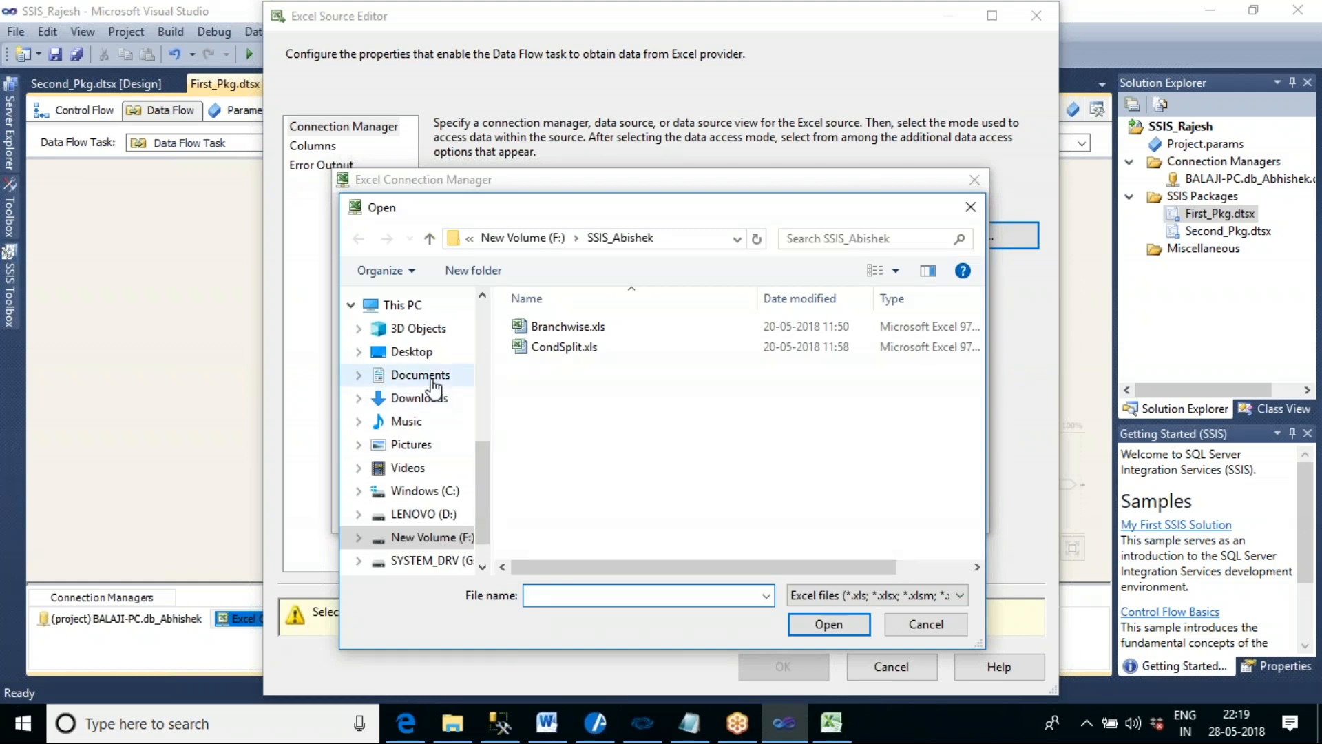
scroll(433, 386, "up", 4)
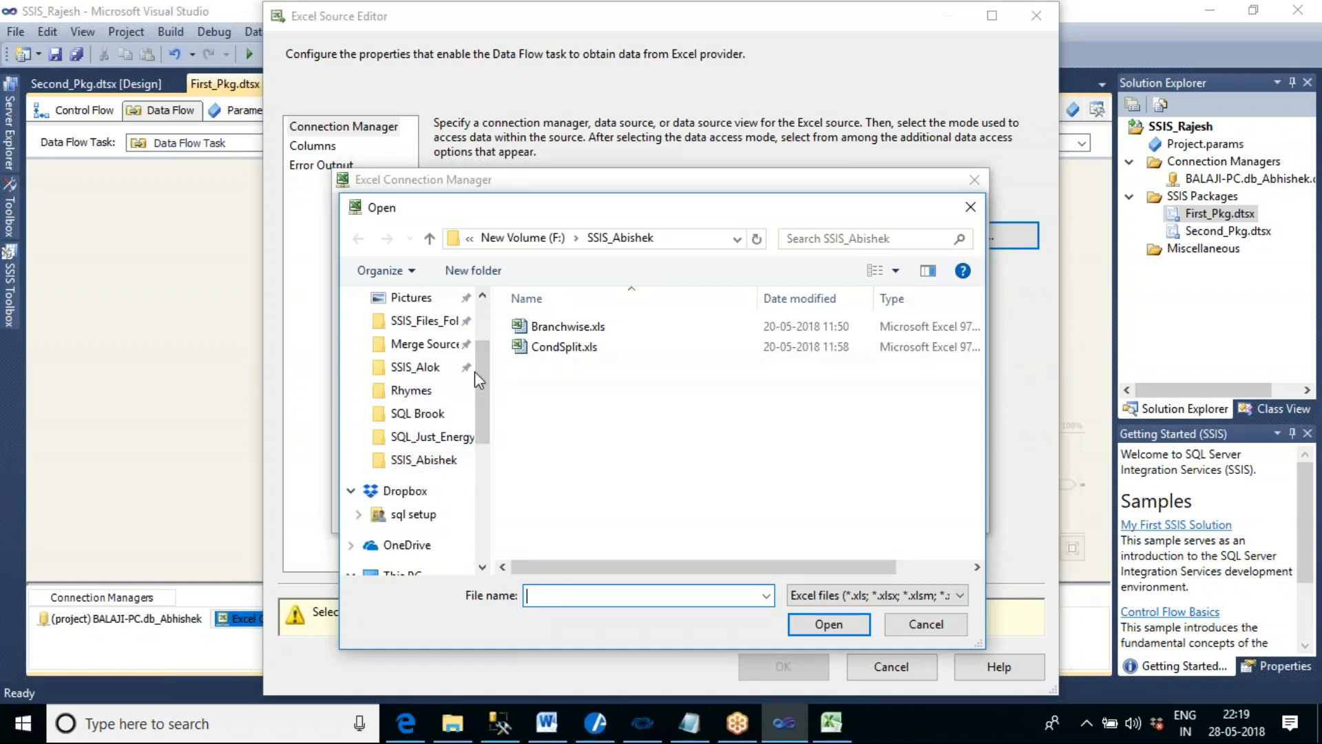
scroll(478, 349, "up", 2)
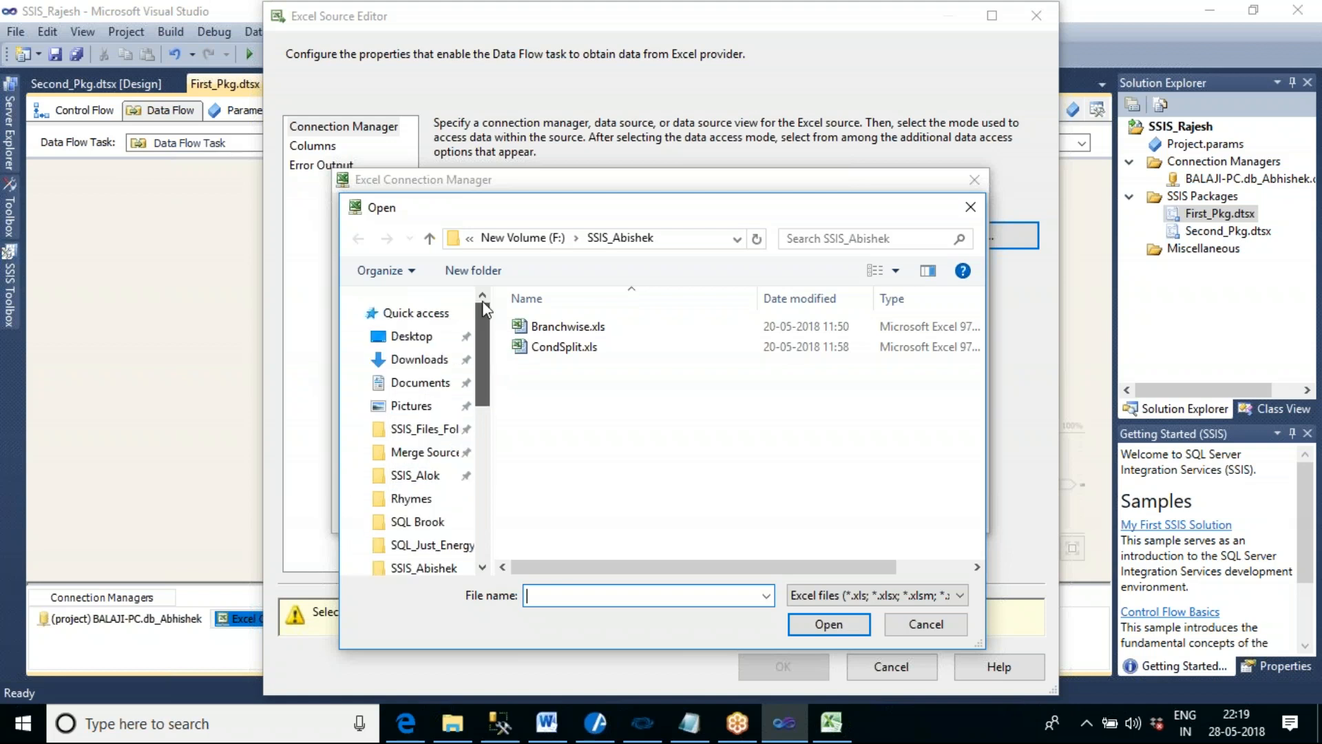
left_click(413, 337)
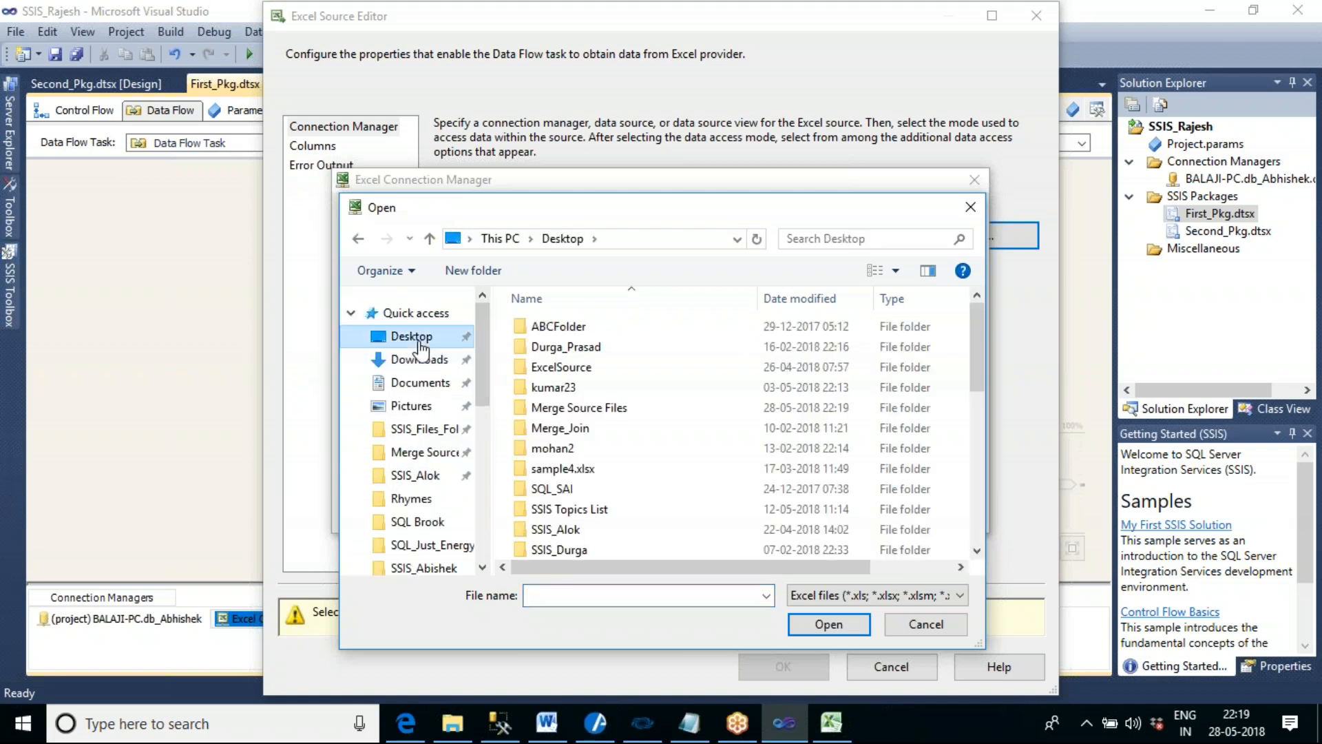
double_click(593, 410)
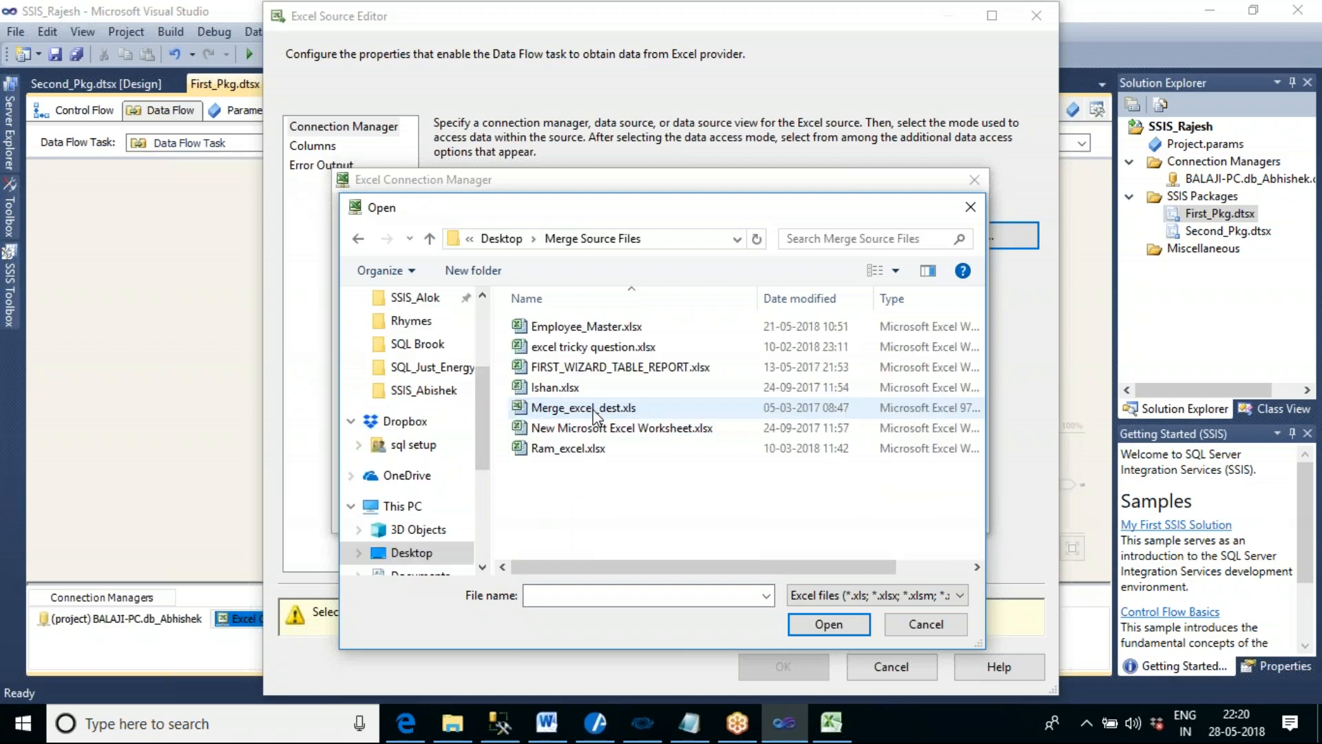
left_click(568, 330)
left_click(834, 622)
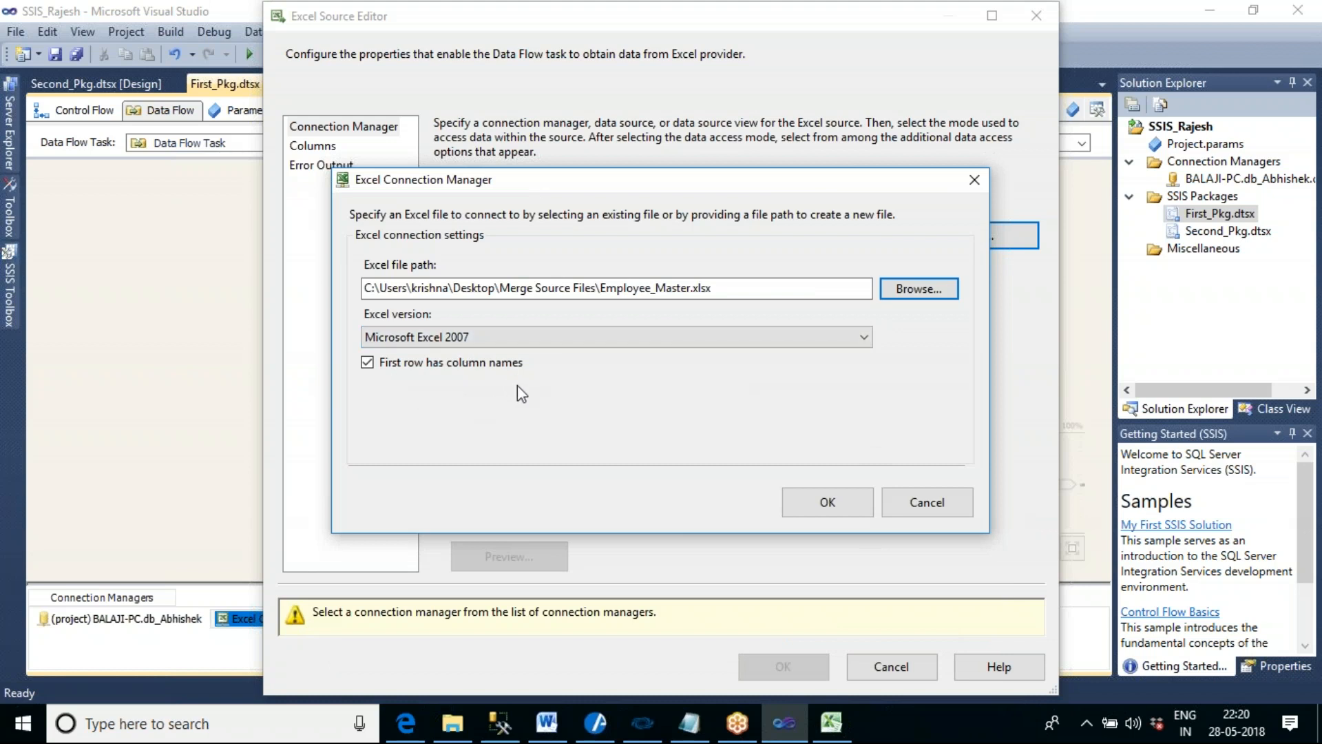
- Close the empty Excel window and accept the Excel connection settings with column names in the first row
left_click(830, 725)
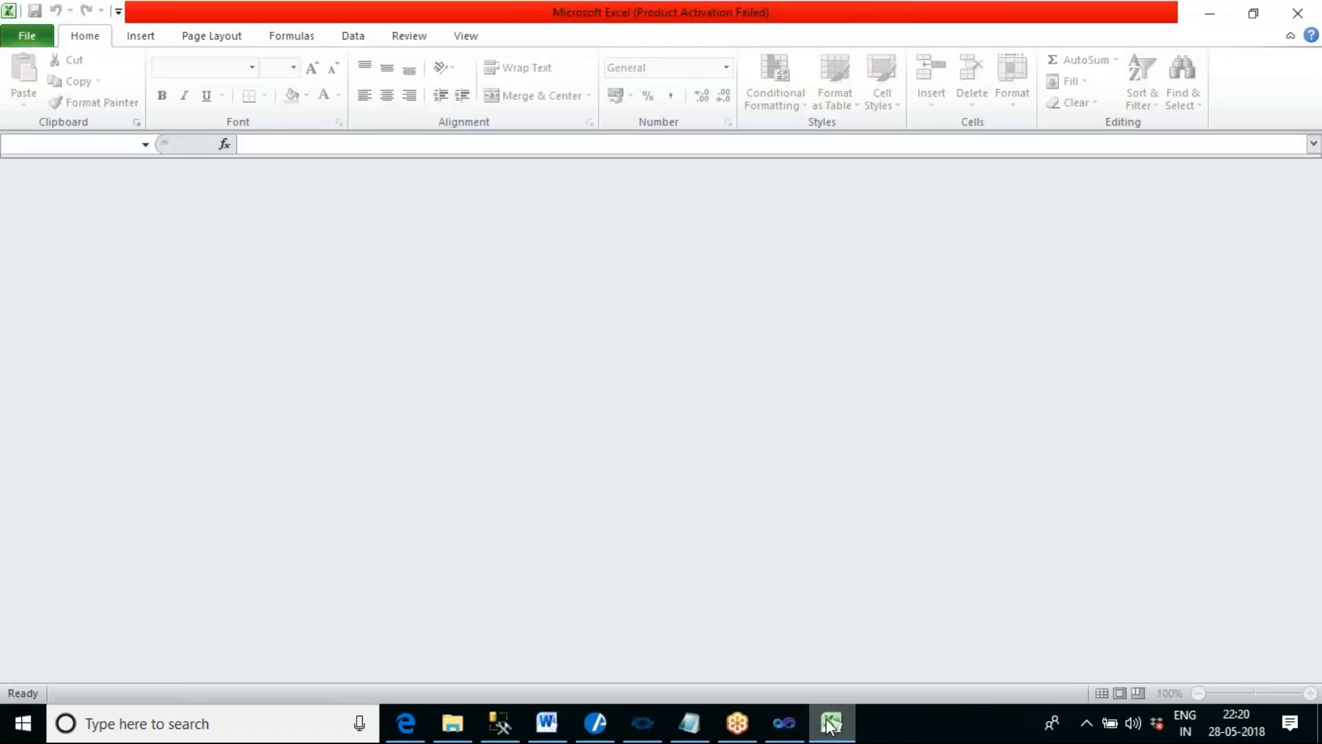
left_click(1306, 21)
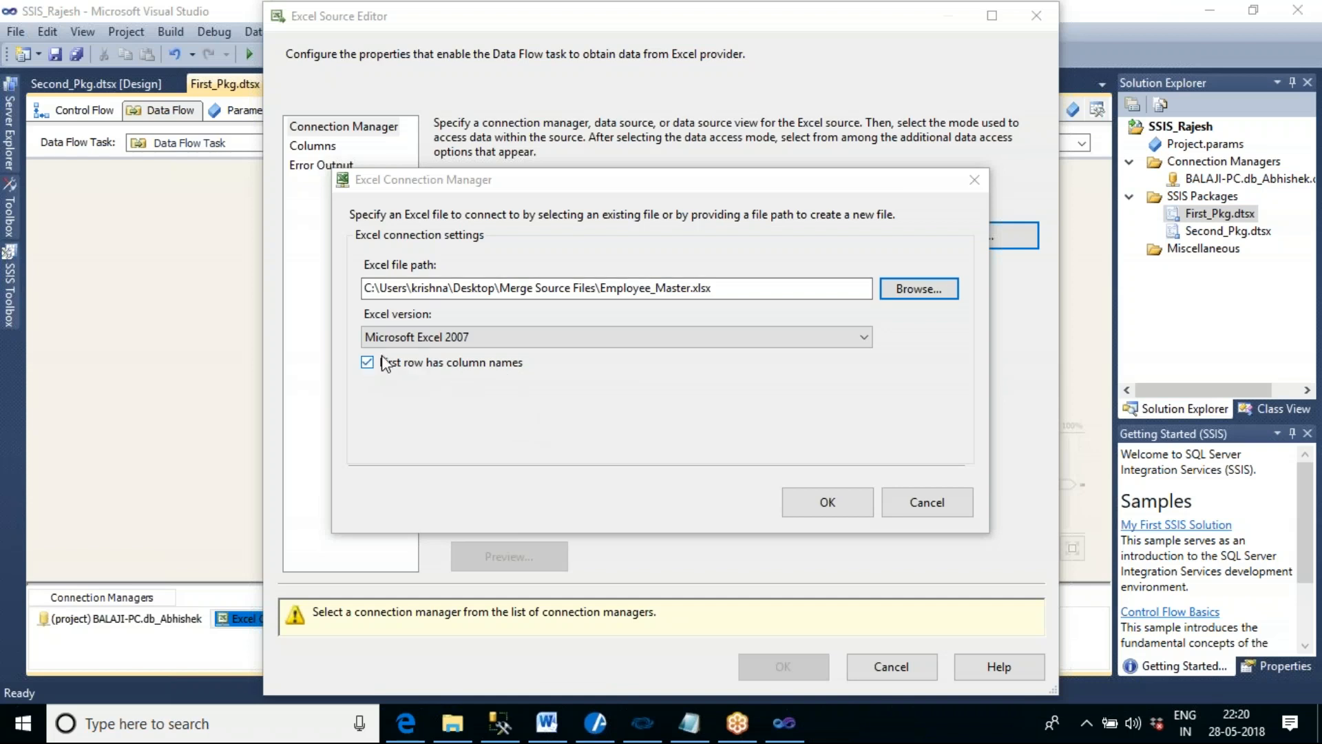
left_click(803, 505)
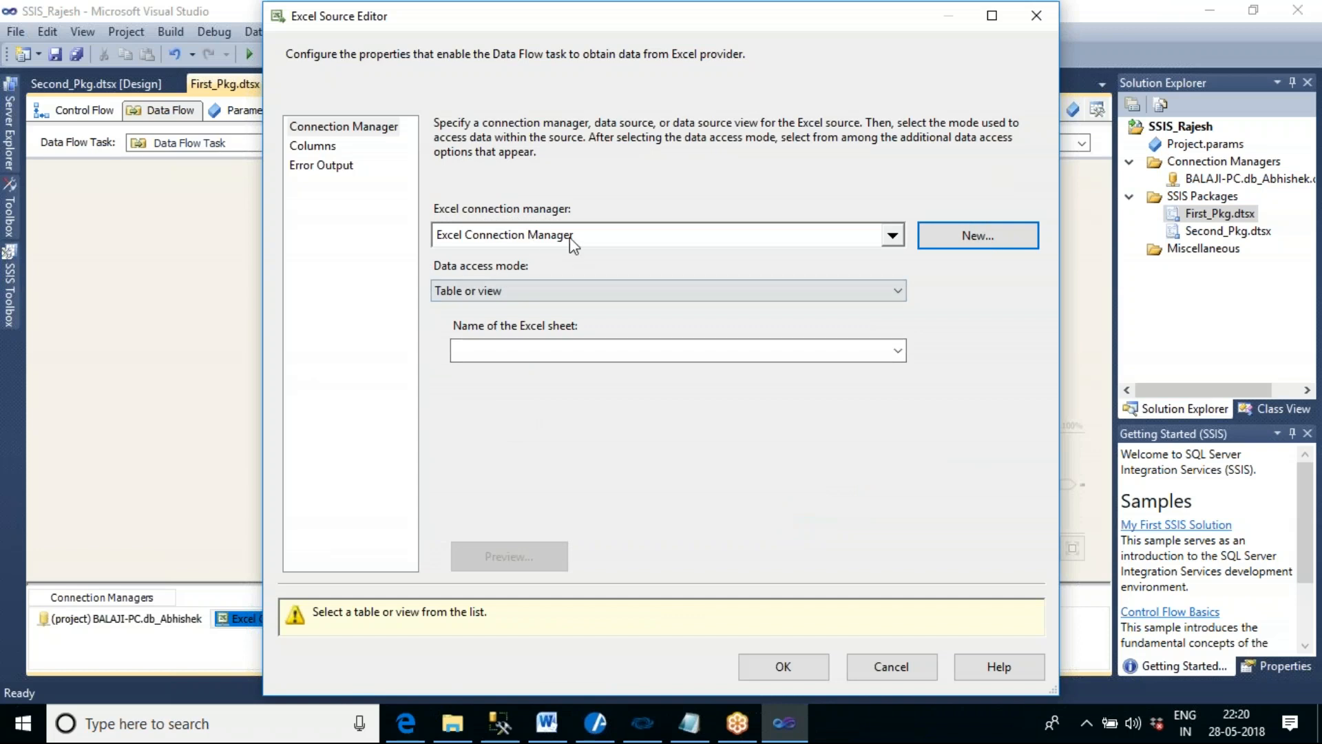
- Set the Excel Source's sheet to EMP_Src2$, preview its rows and accept the source settings
left_click(900, 354)
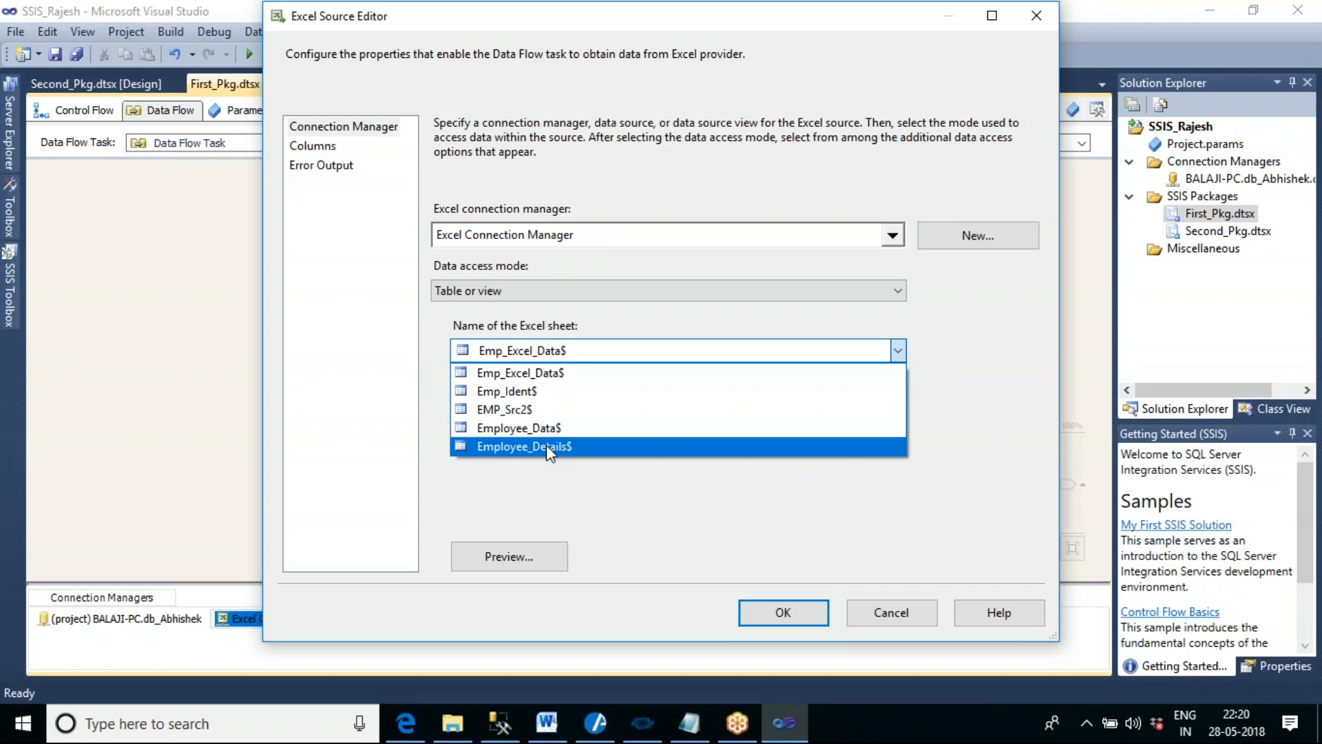
left_click(512, 412)
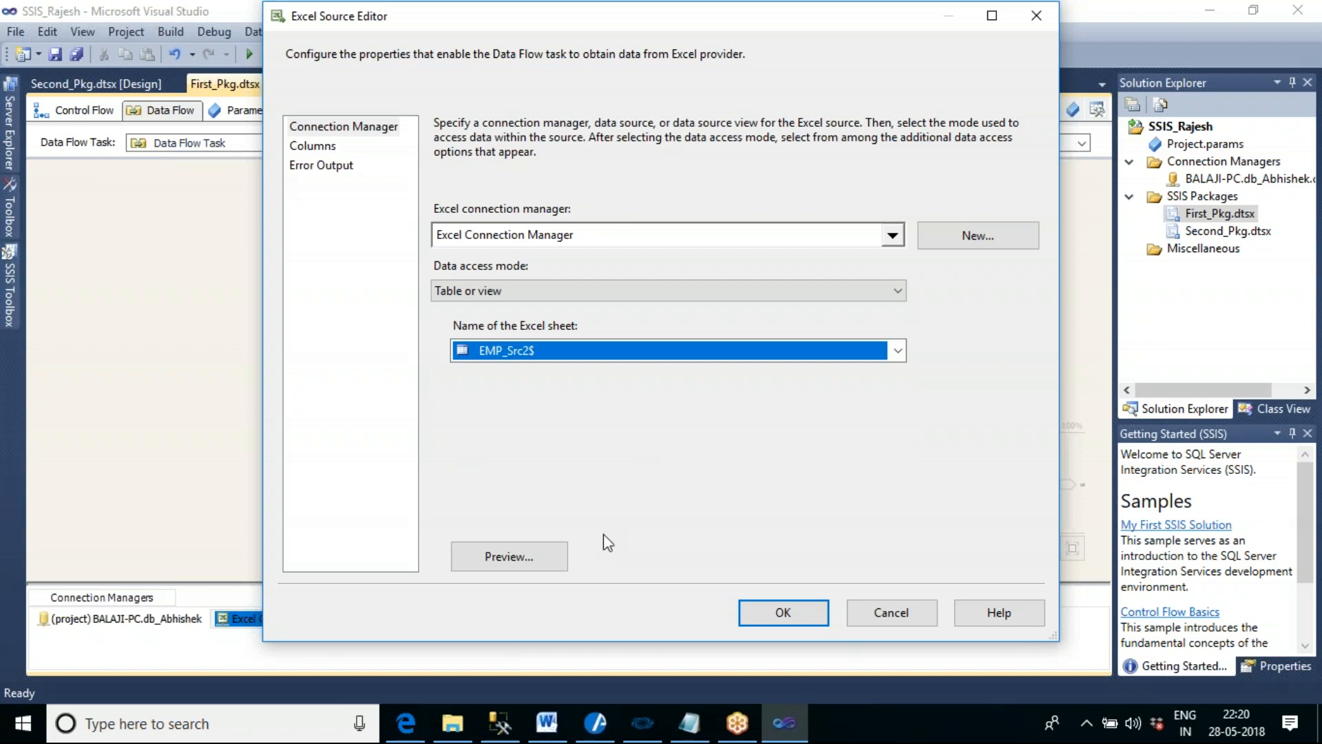
left_click(530, 563)
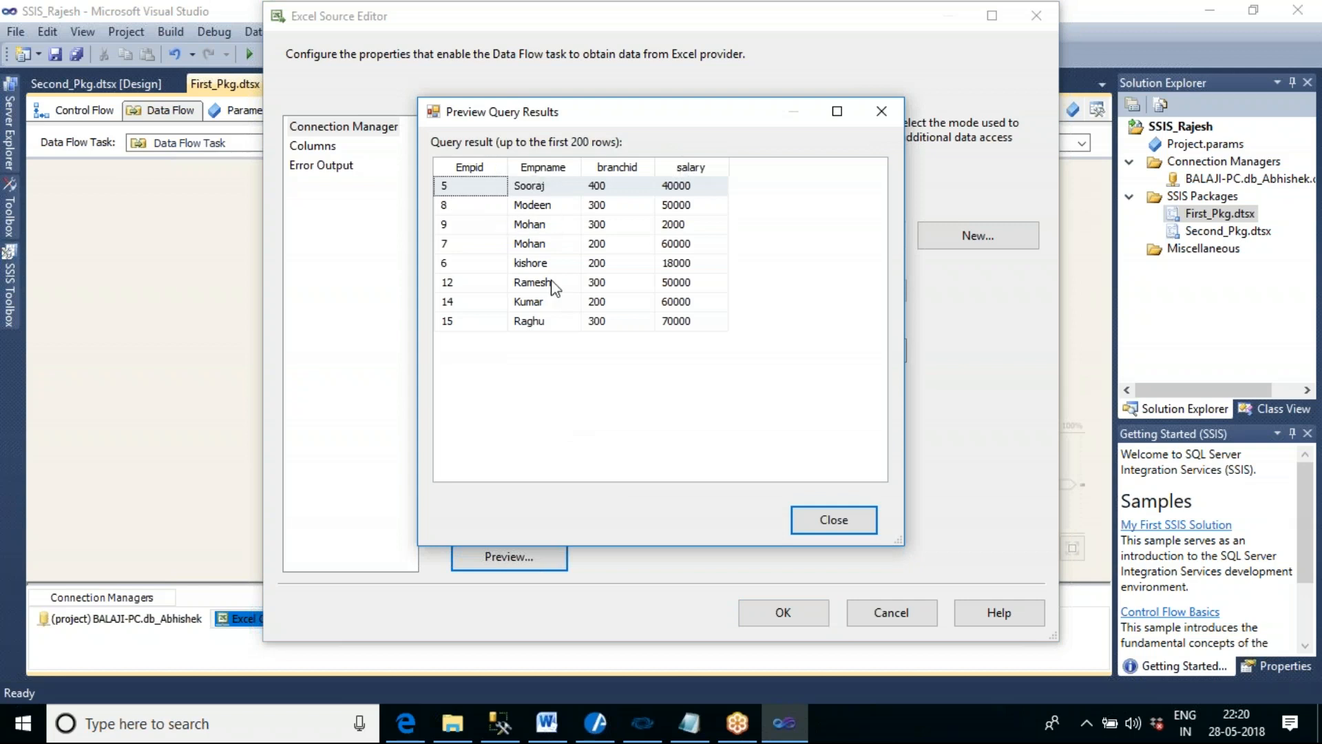
left_click(702, 321)
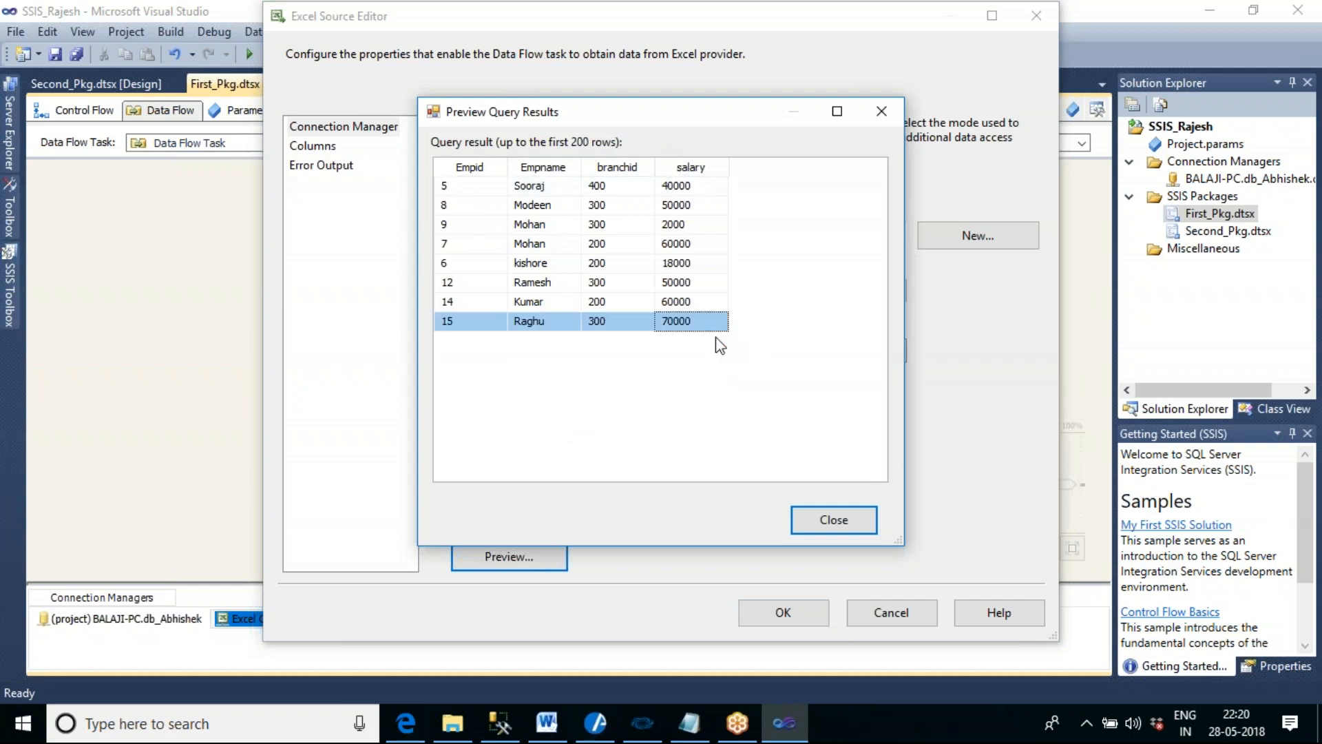
left_click(851, 515)
left_click(809, 616)
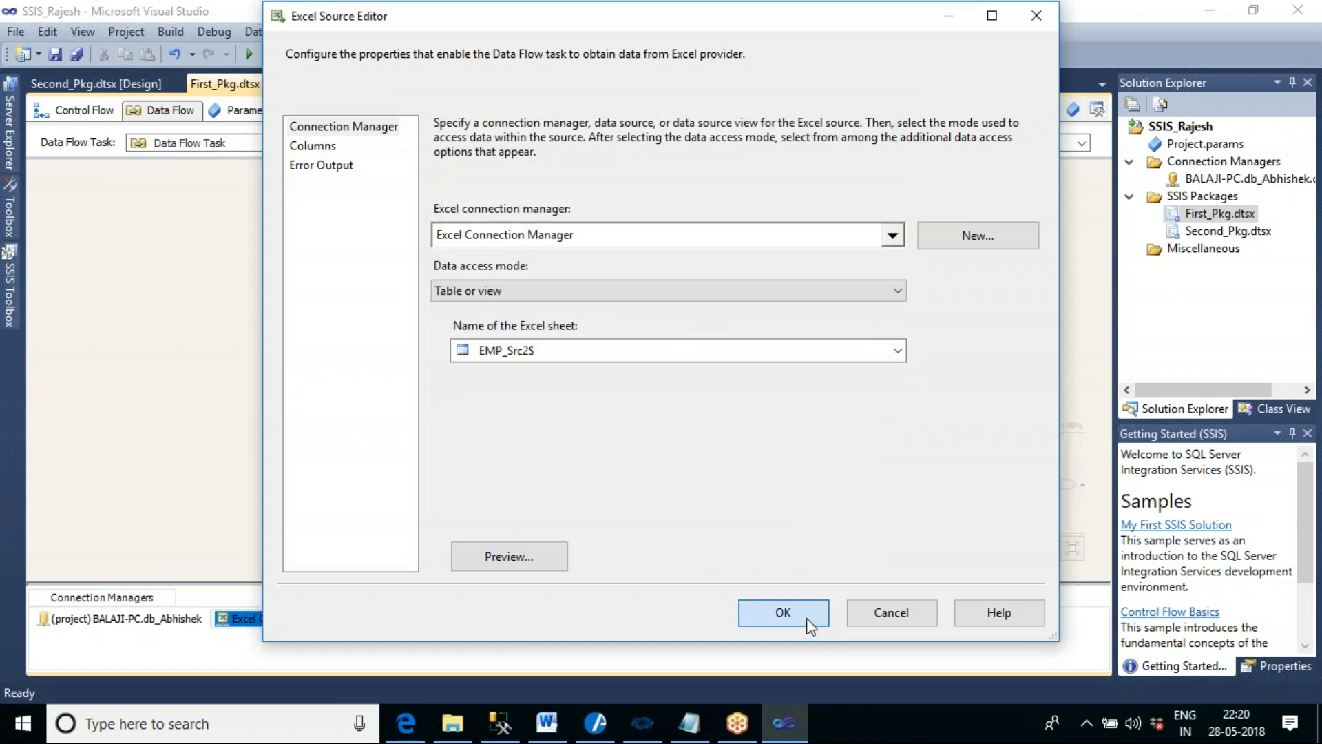
left_click_drag(504, 205, 468, 195)
left_click(804, 334)
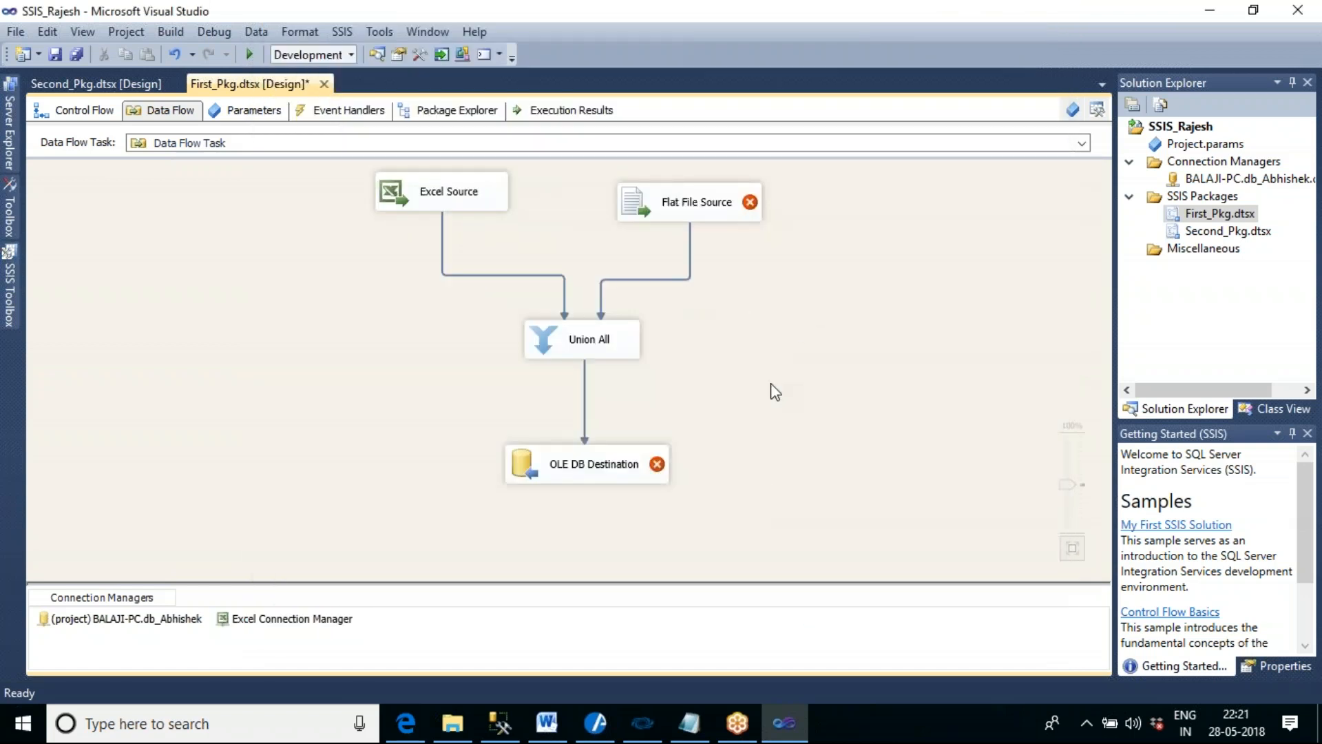
- Rename the Excel connection manager as EMP_Excel_src
right_click(331, 623)
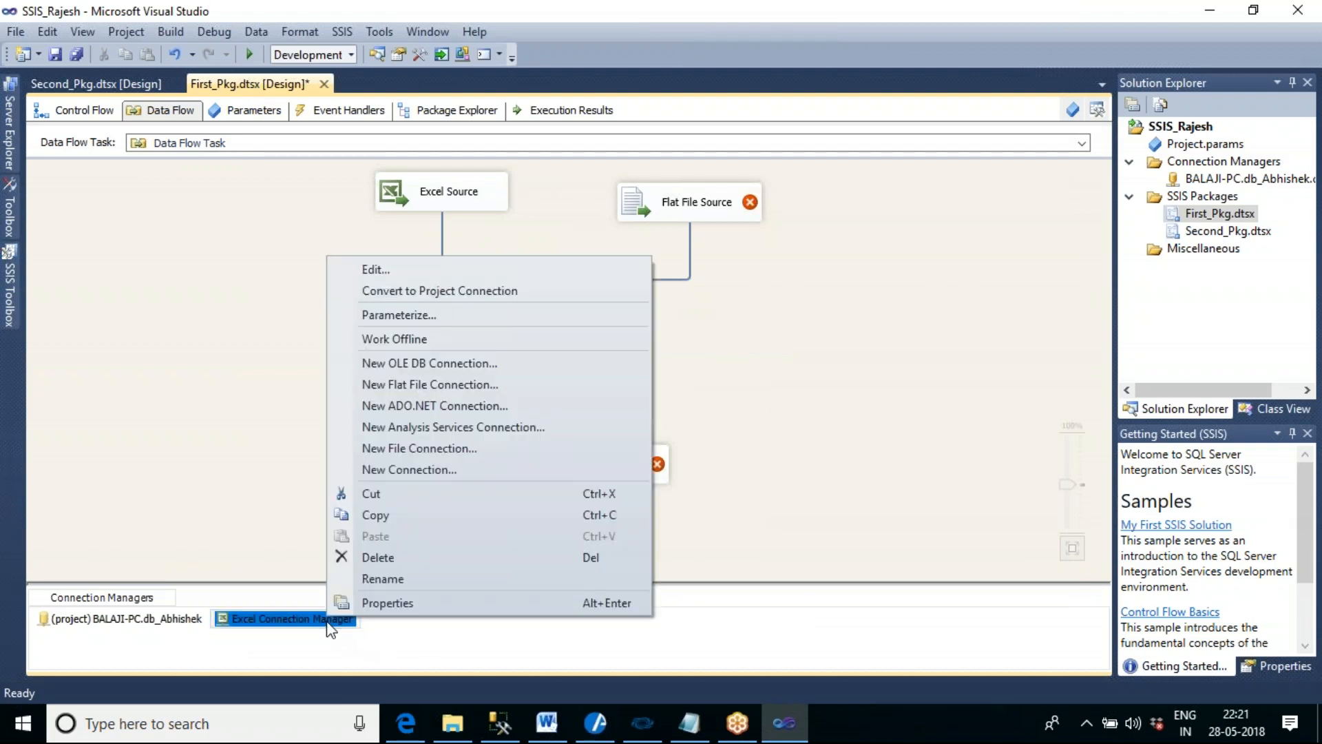
left_click(370, 586)
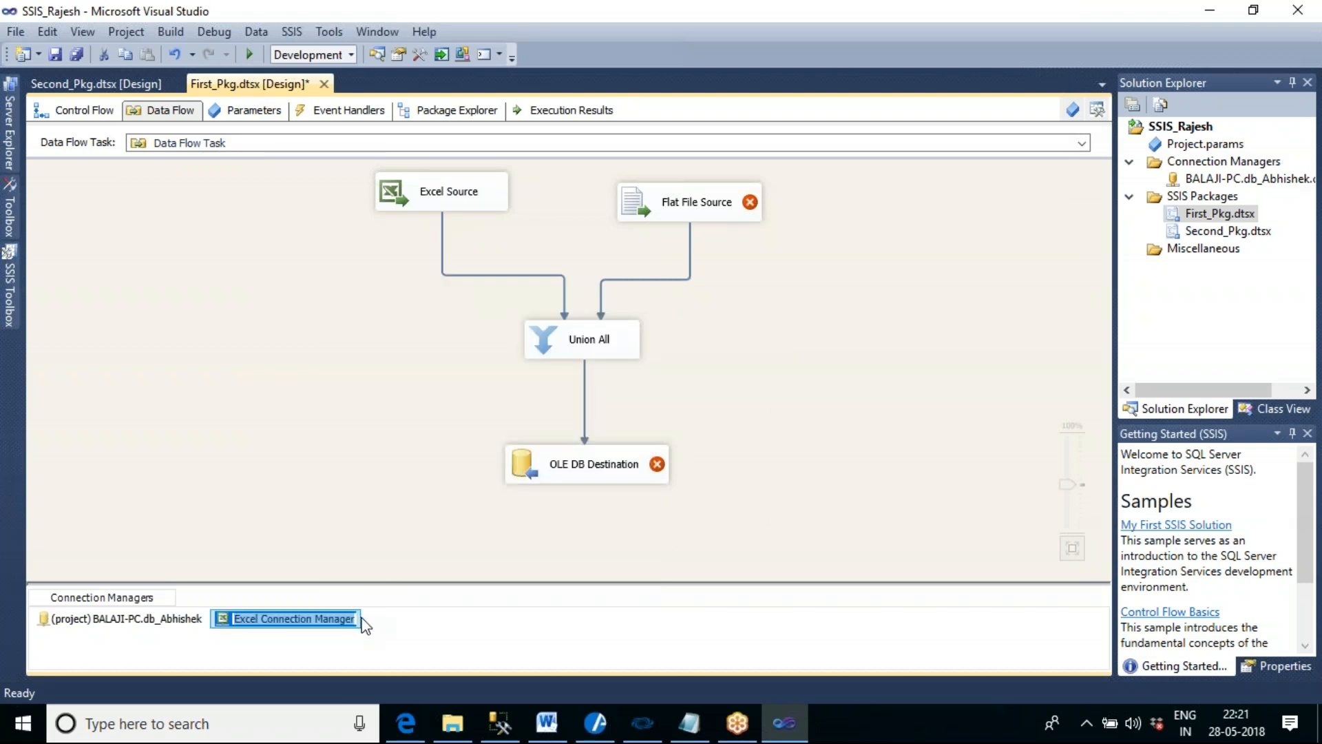
type("EMP")
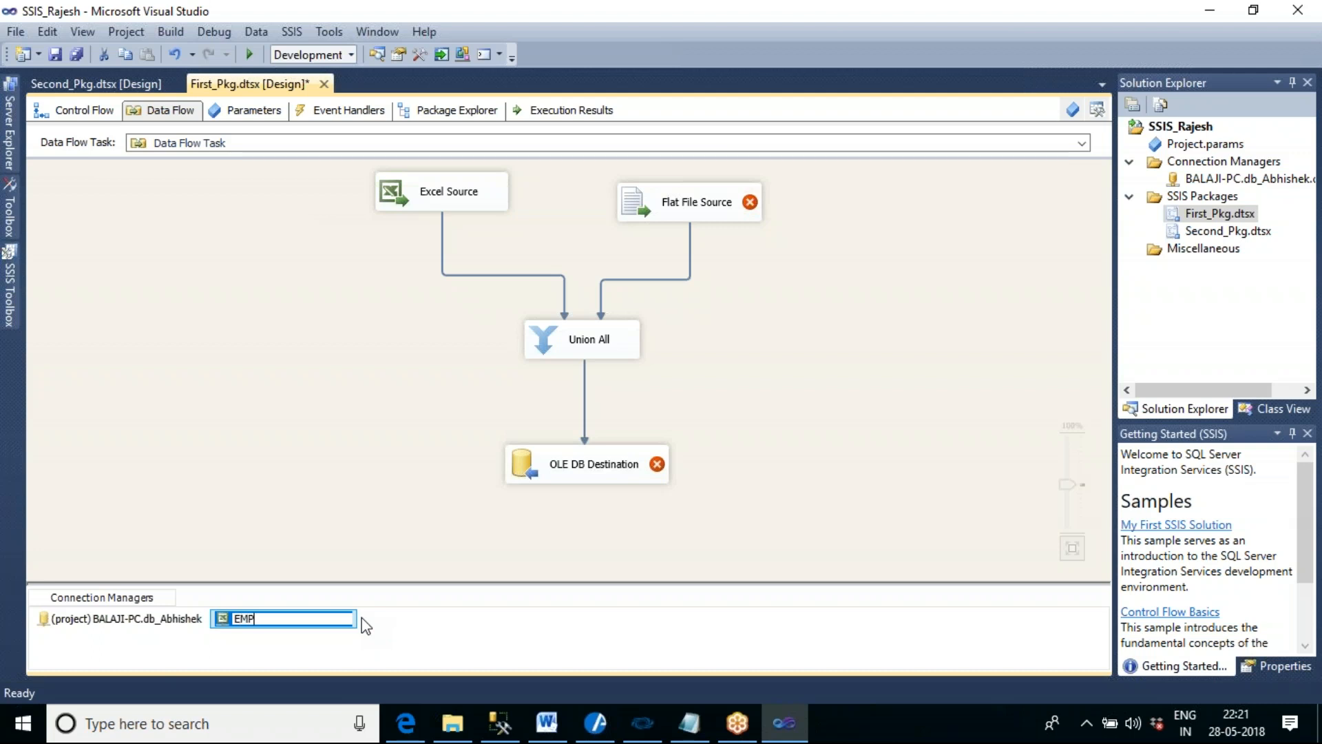
type("_Excel_src")
key("Return")
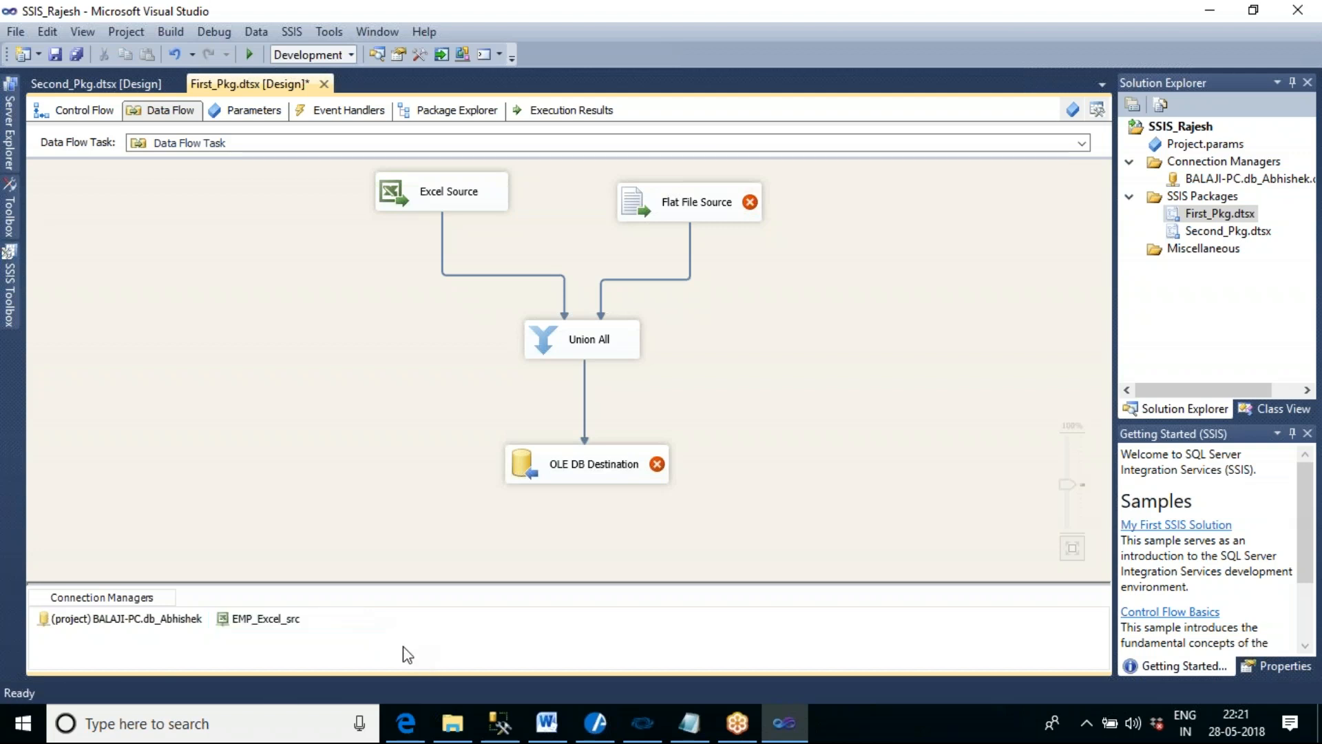
double_click(442, 203)
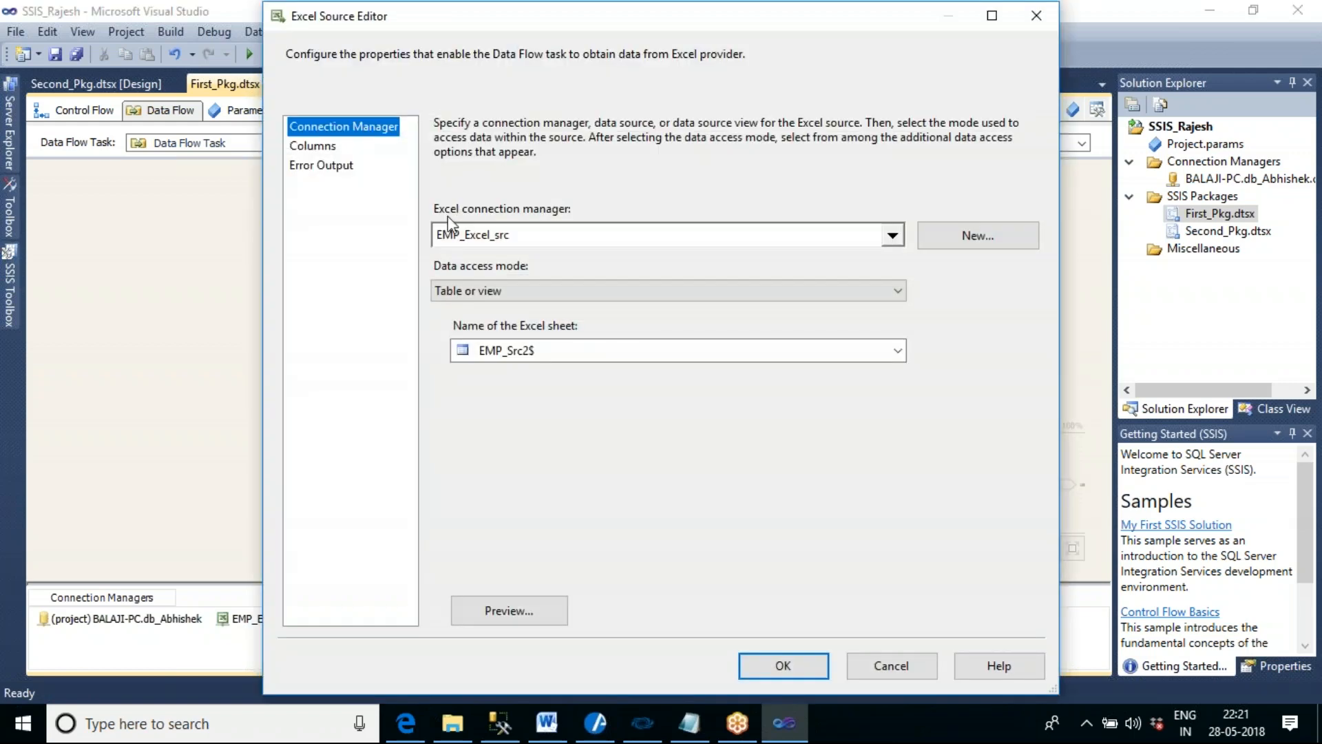
left_click(892, 235)
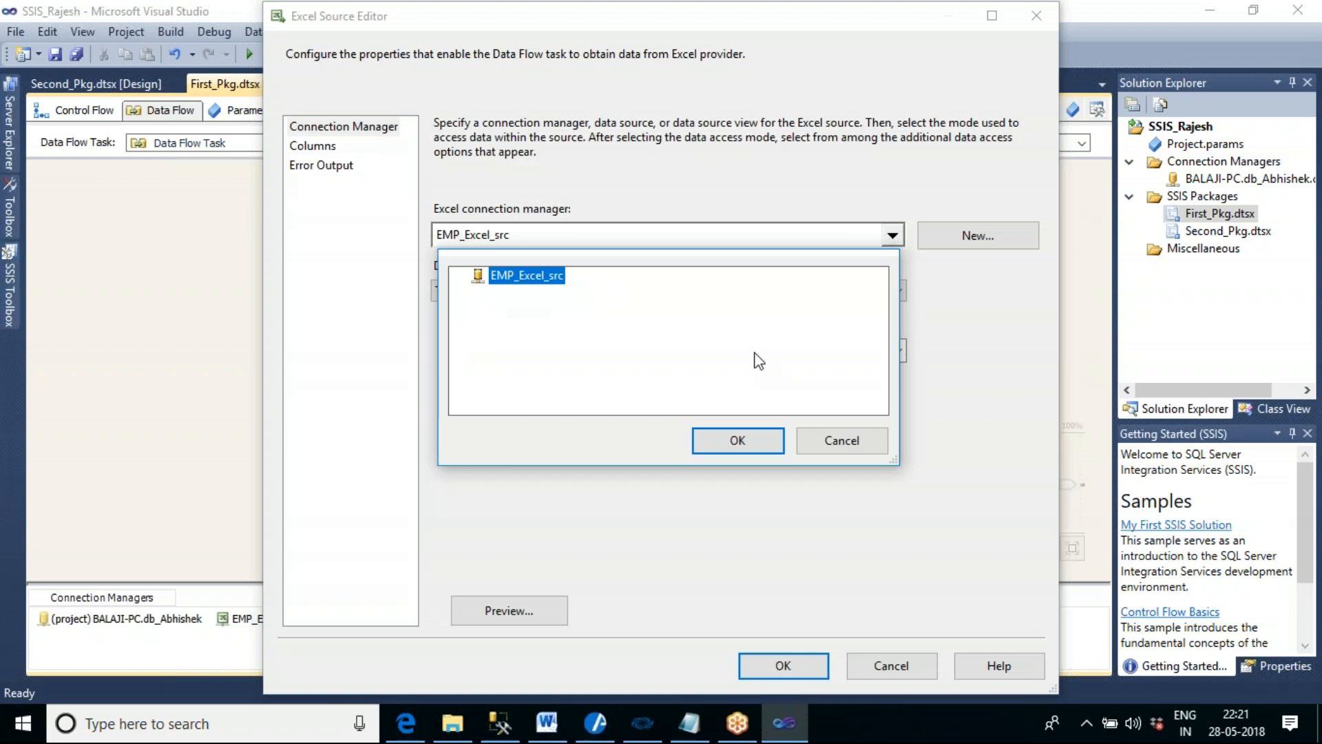
left_click(755, 441)
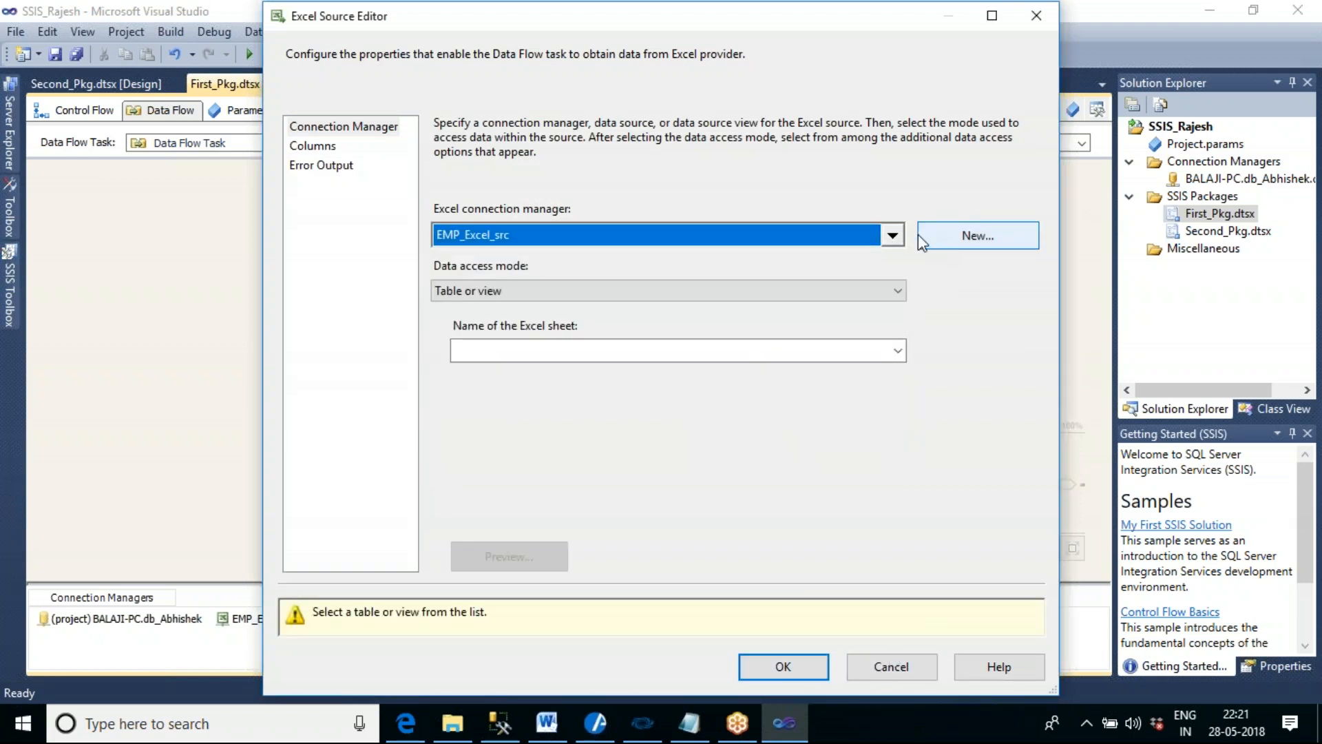
left_click(925, 669)
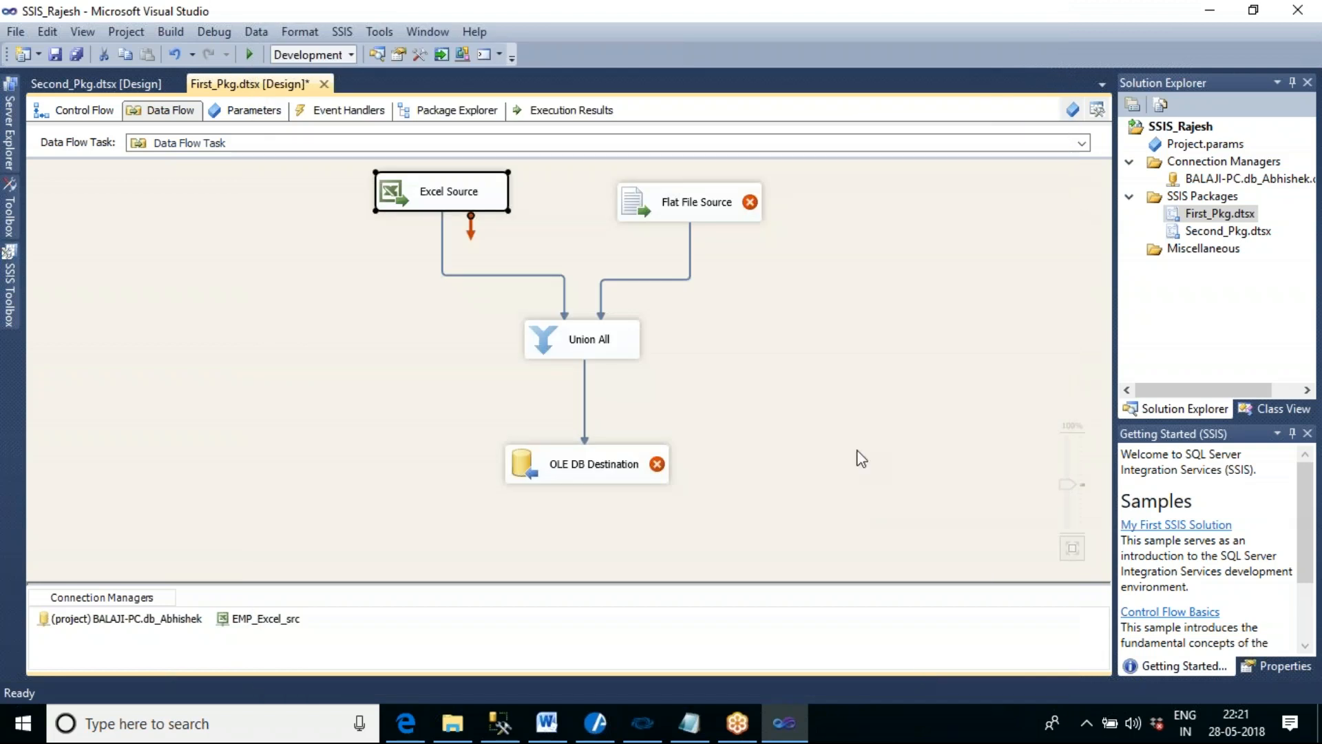
- Reopen Excel Source, preview the rows of the EMP_Src2$ sheet and close the editor
double_click(468, 200)
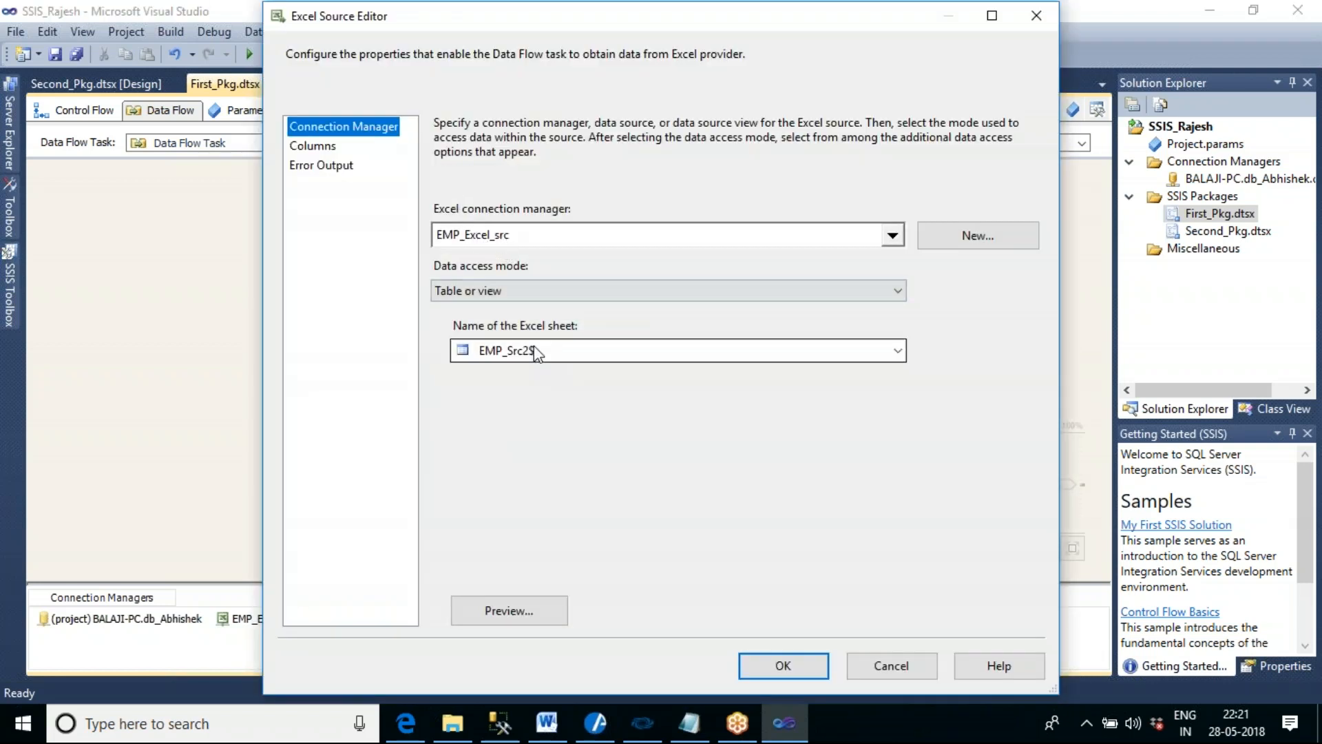
left_click(535, 601)
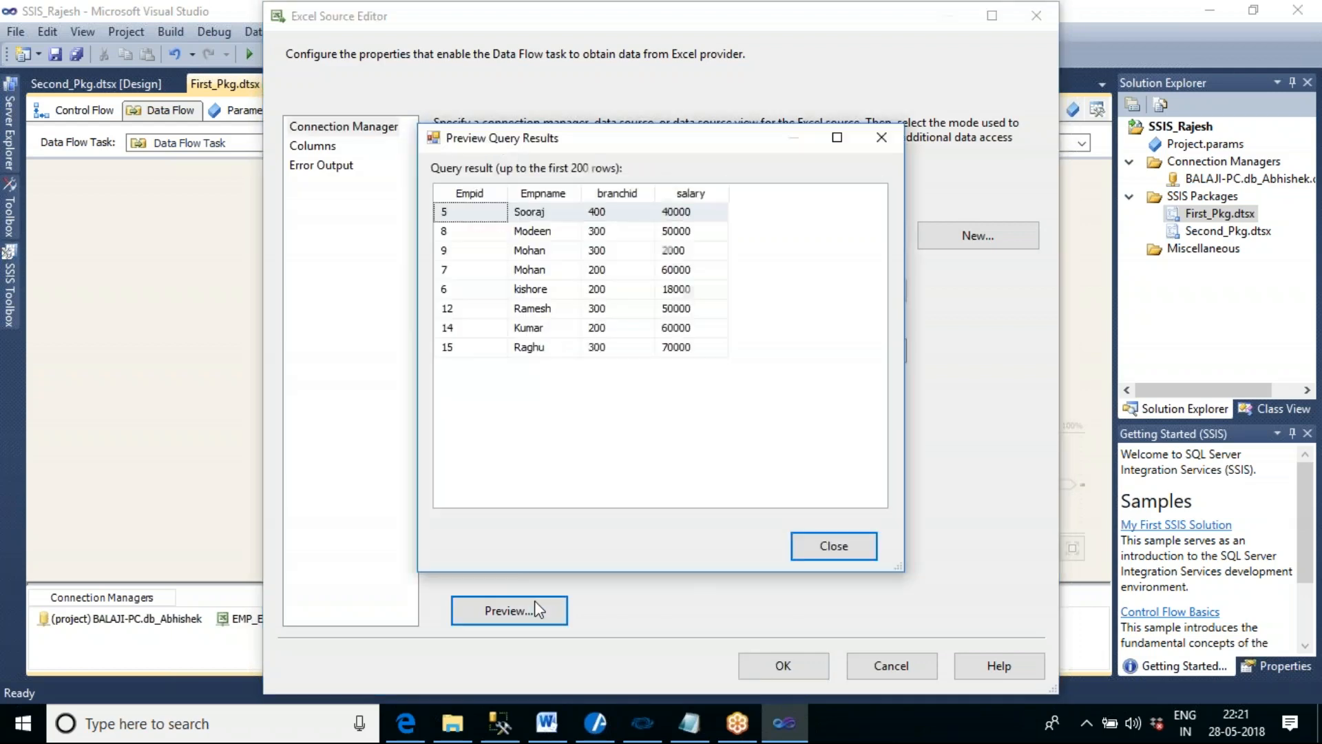
left_click(812, 543)
left_click(815, 660)
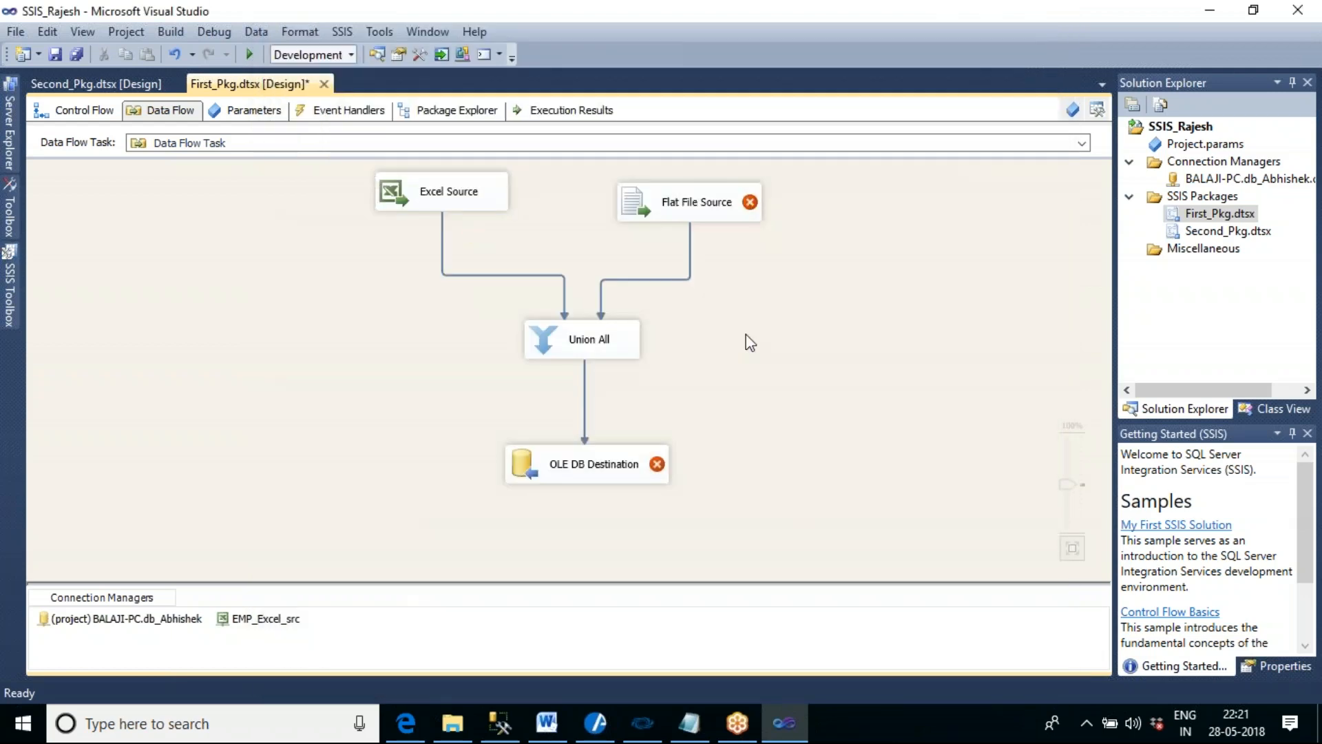
- Start a new flat file connection manager for Flat File Source and name it Con_text_emp
double_click(695, 211)
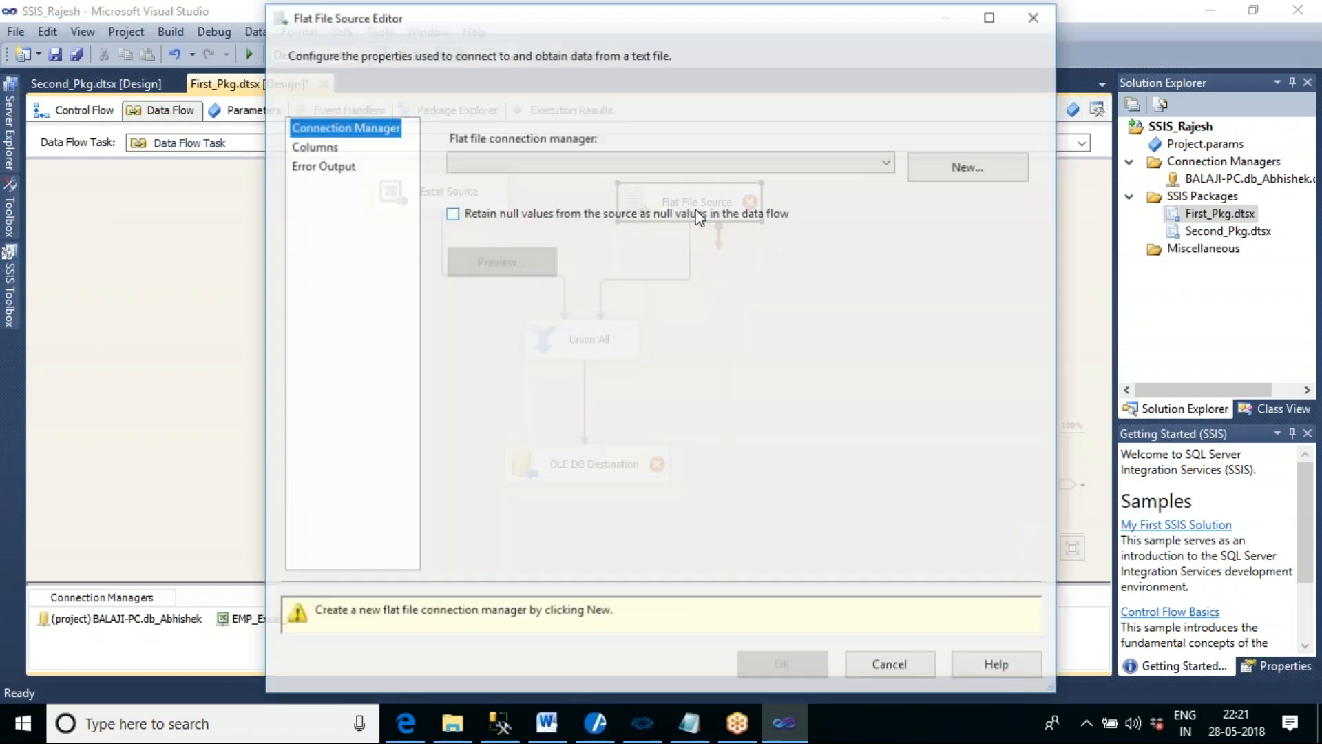
left_click(967, 168)
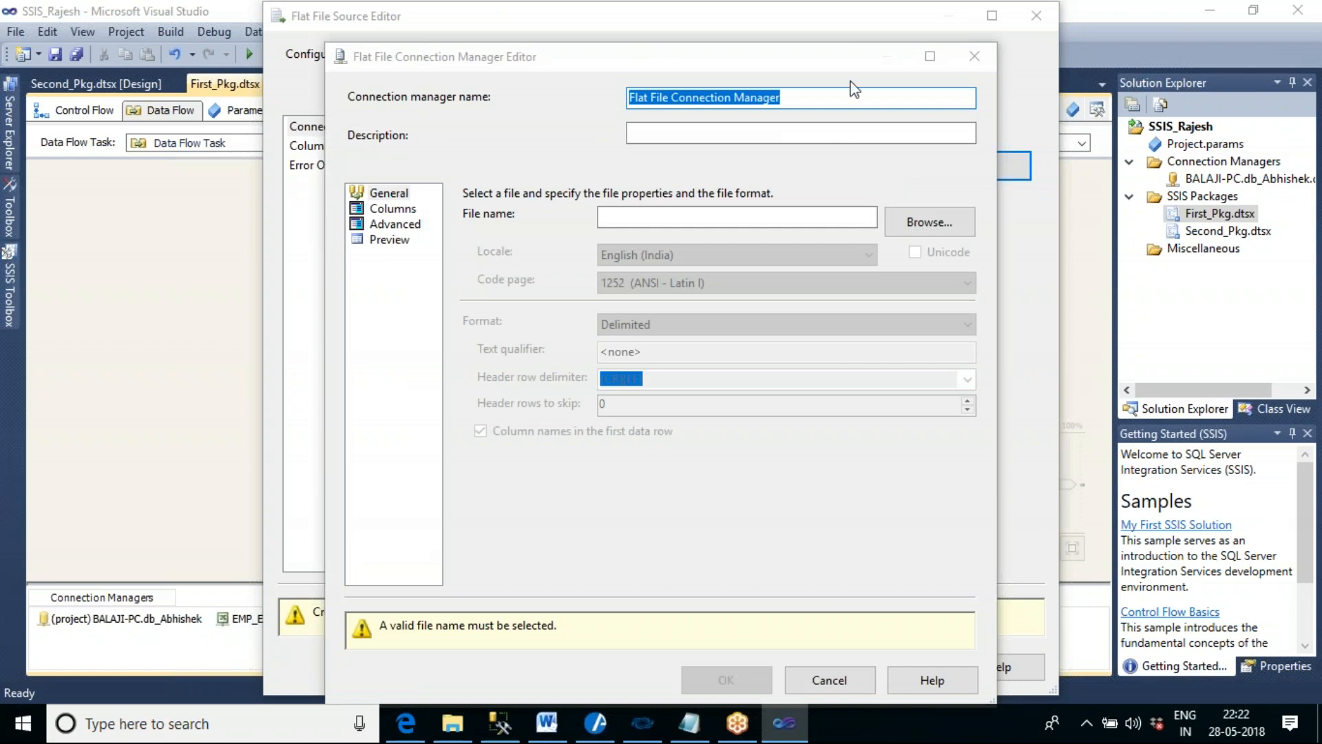
left_click(799, 98)
left_click_drag(804, 98, 632, 103)
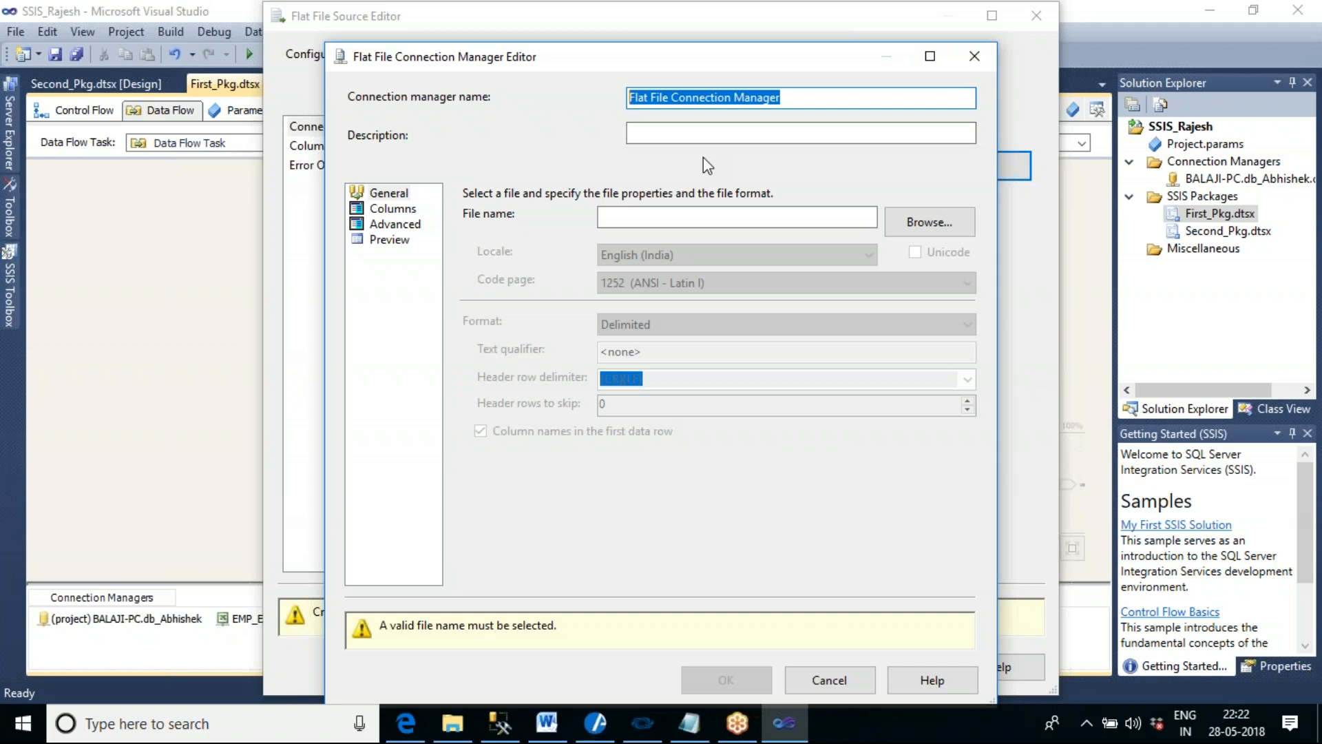
type("Connect")
key("BackSpace")
key("BackSpace")
key("BackSpace")
key("BackSpace")
type("_text")
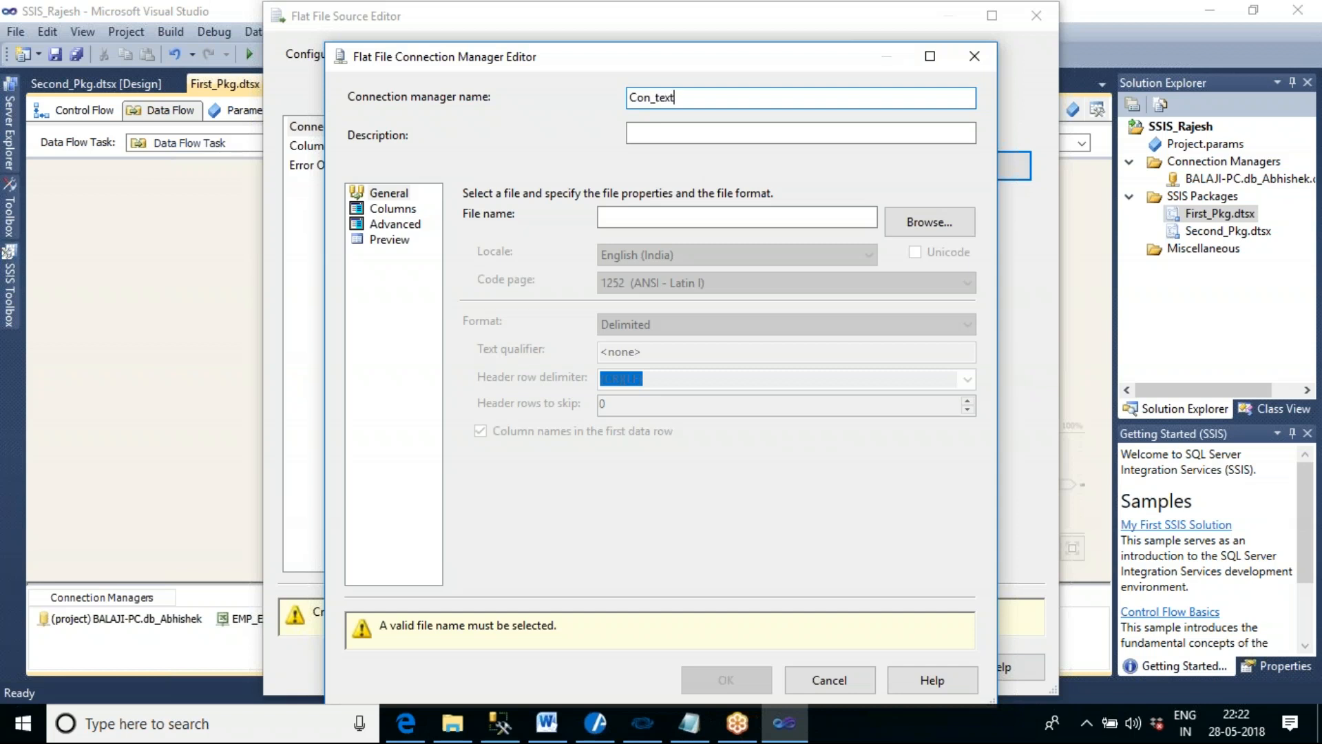
type("_emp")
- Set the flat file connection's file to Merge_source1.txt from the Desktop's Merge Source Files folder
left_click(920, 231)
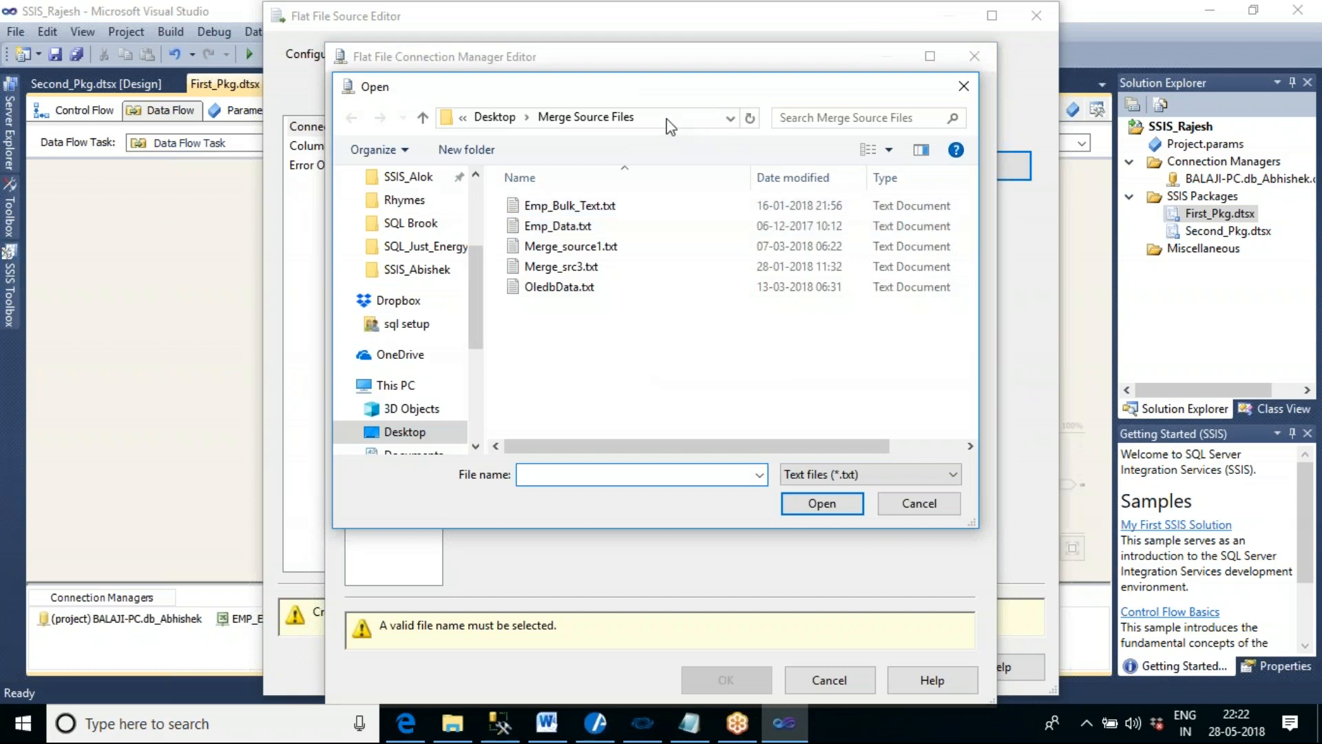
left_click(682, 119)
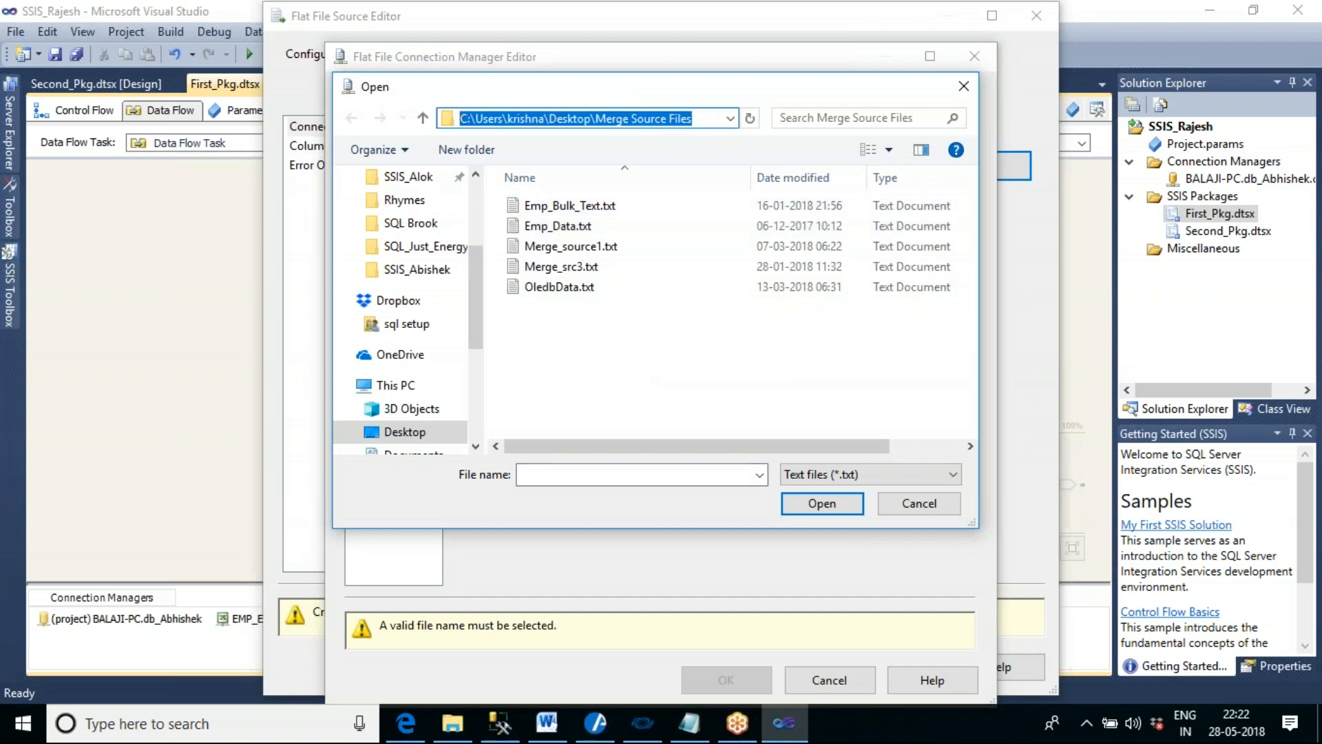
left_click(588, 247)
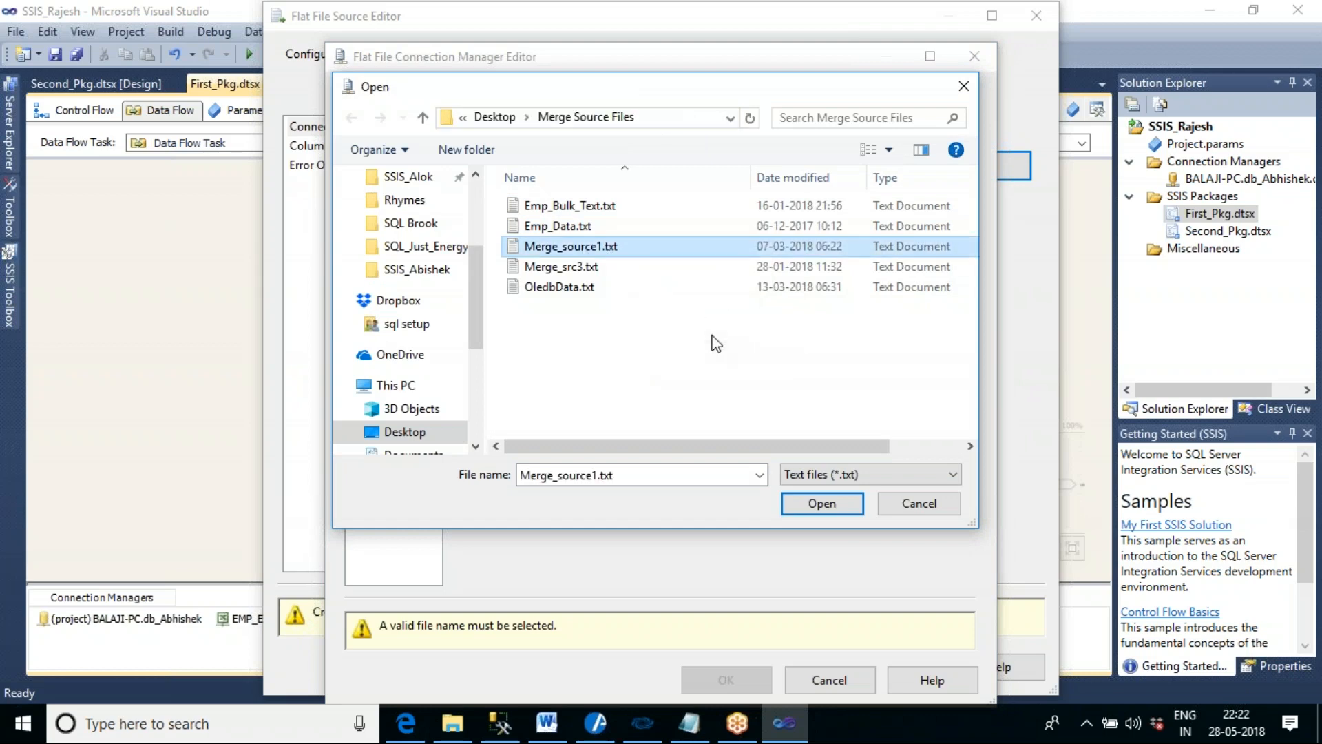
left_click(847, 503)
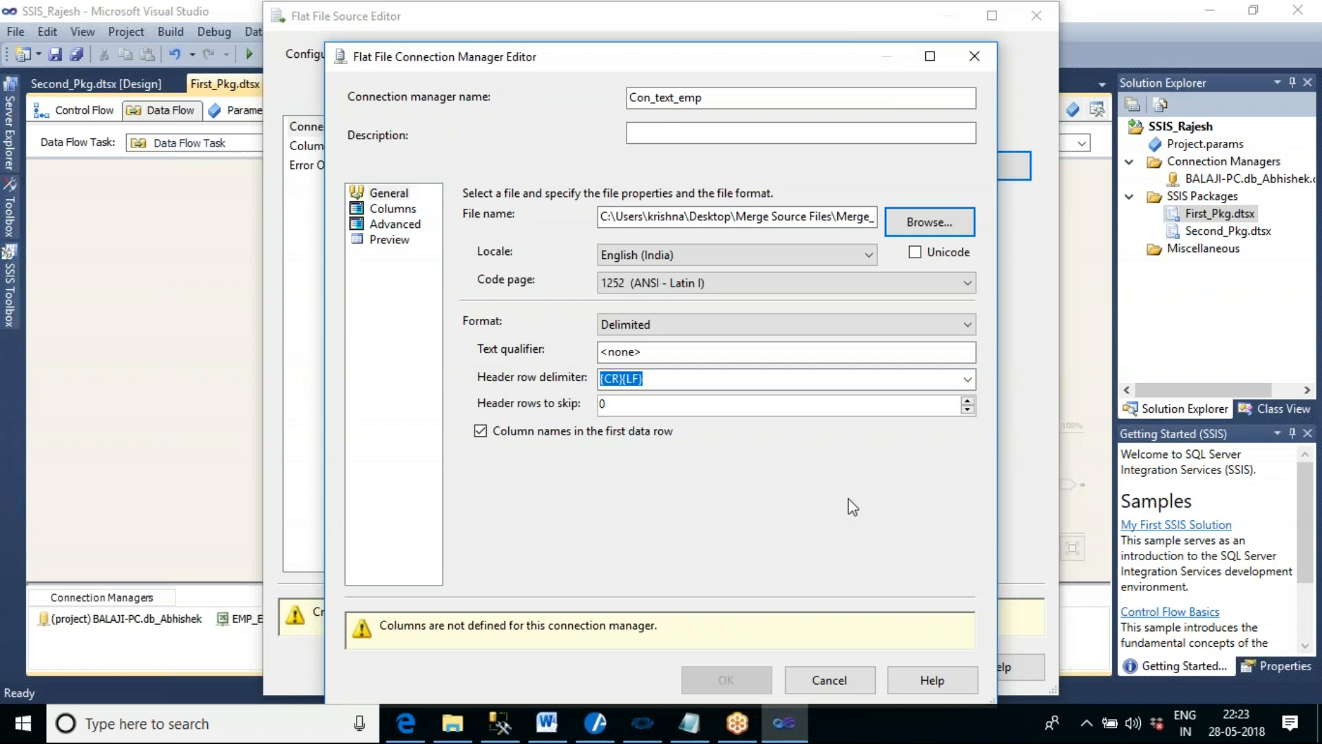
- Switch to File Explorer and examine the header row, data rows and delimiter of Merge_source1.txt in Notepad, closing the file when done
mouse_move(454, 726)
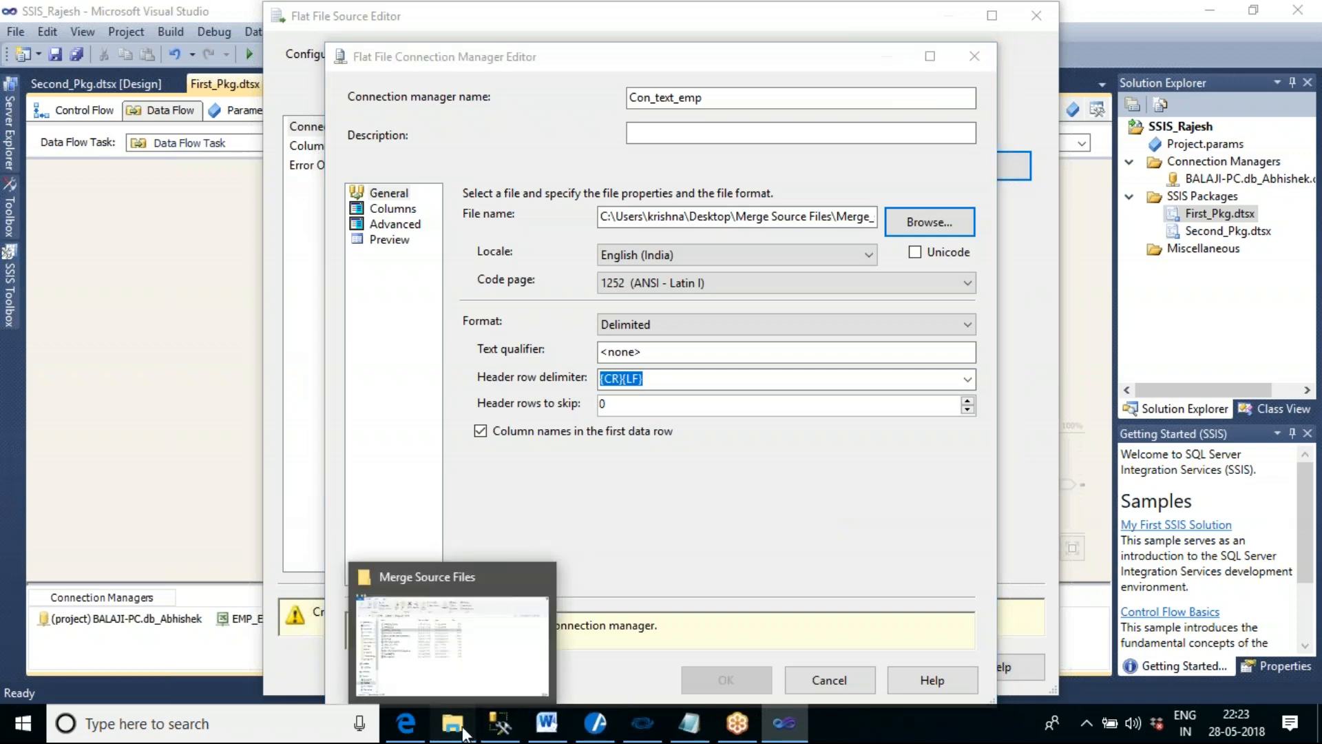
left_click(467, 633)
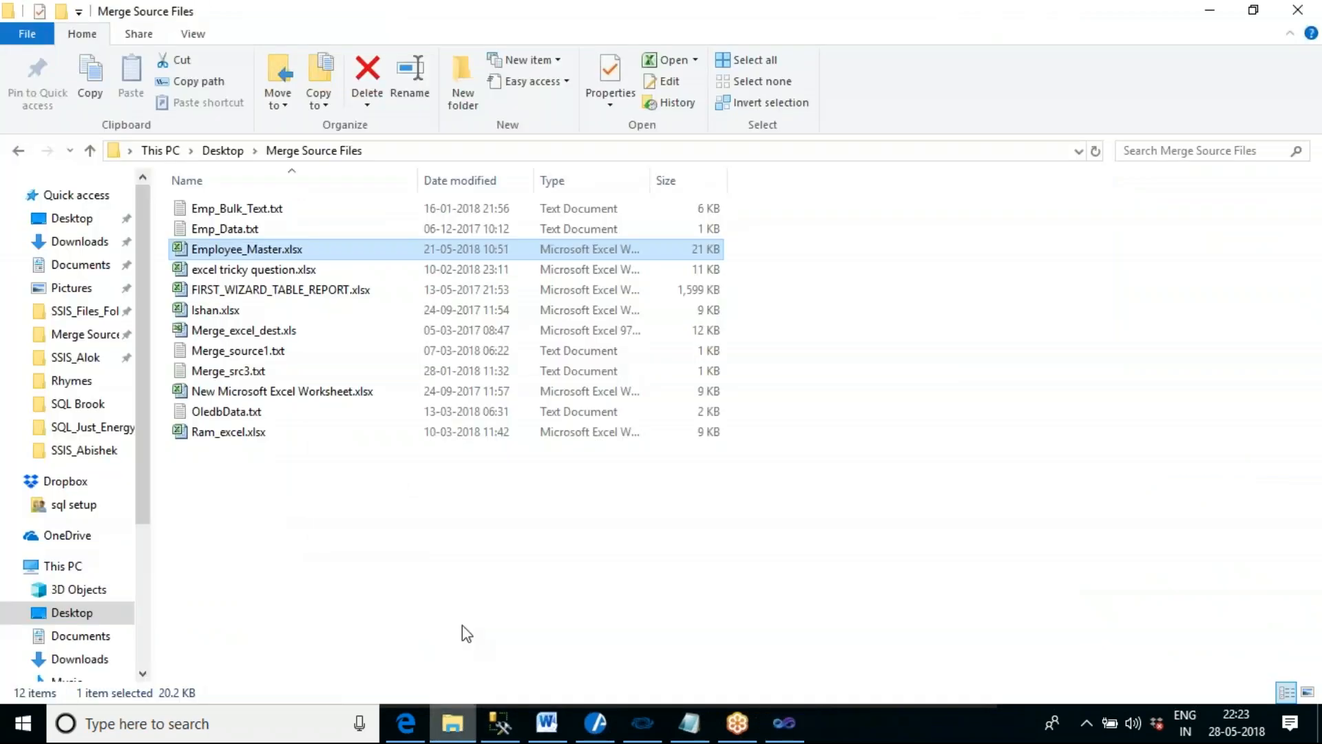
left_click(268, 353)
double_click(268, 353)
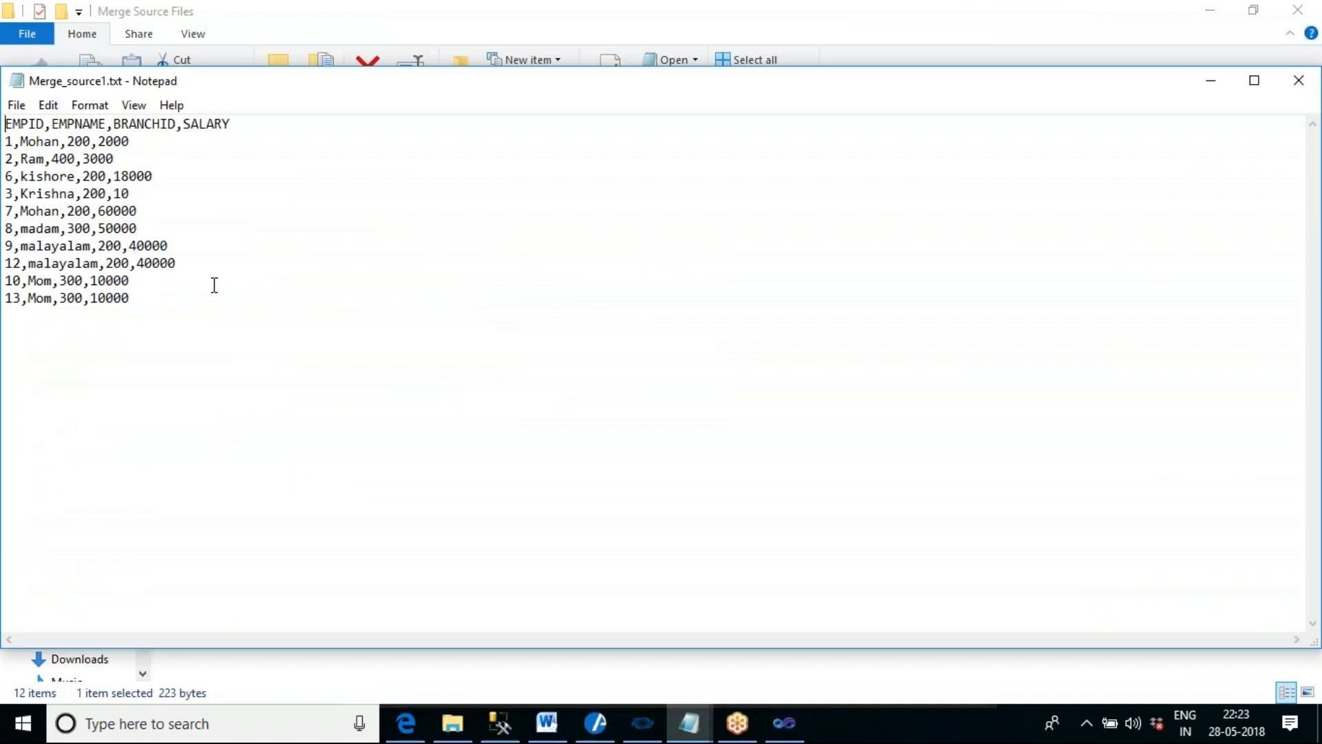
left_click_drag(5, 123, 242, 123)
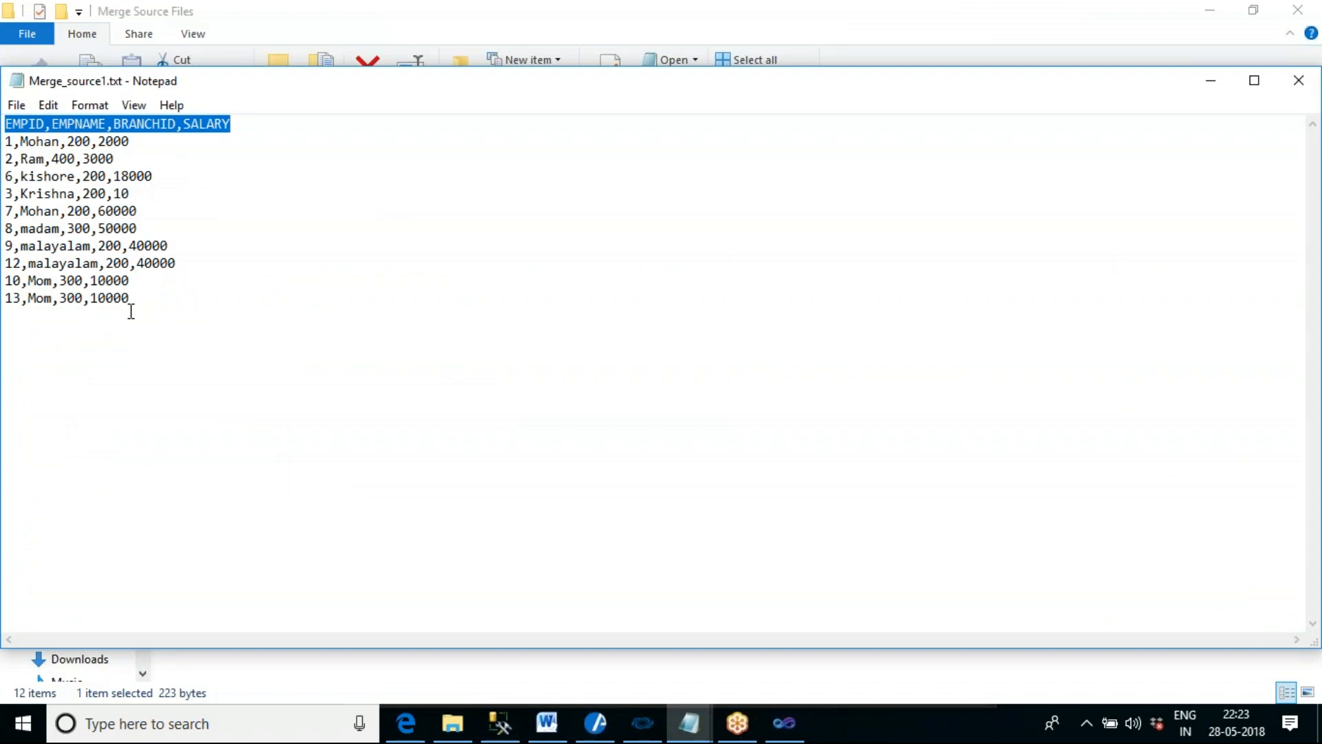
left_click_drag(133, 298, 8, 136)
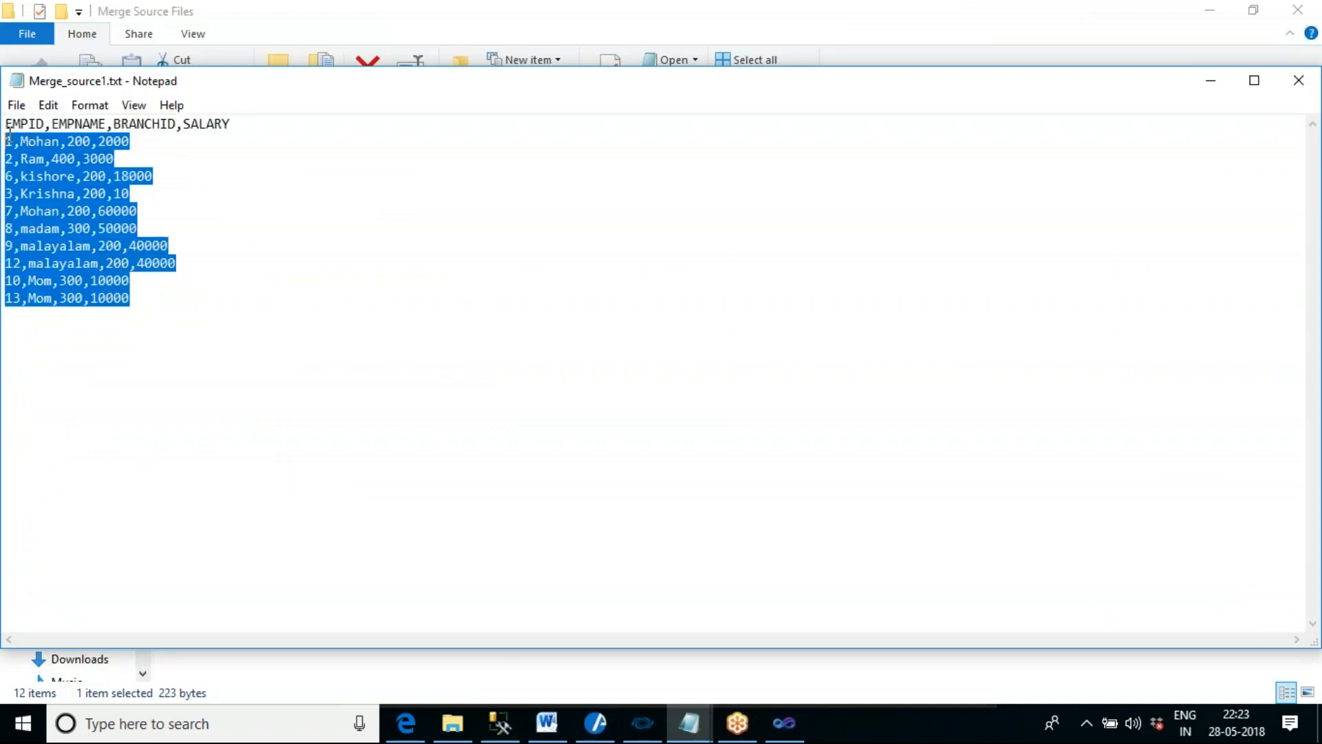
left_click(370, 294)
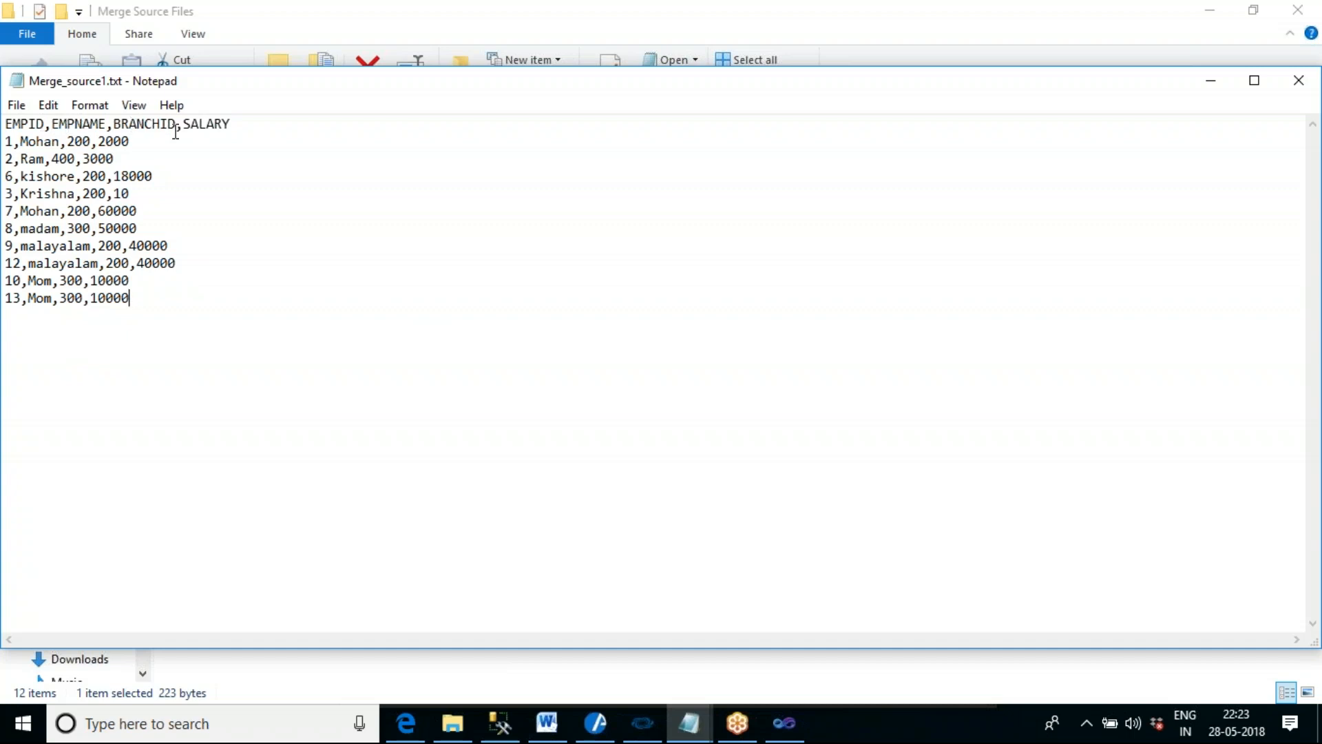
left_click(1298, 80)
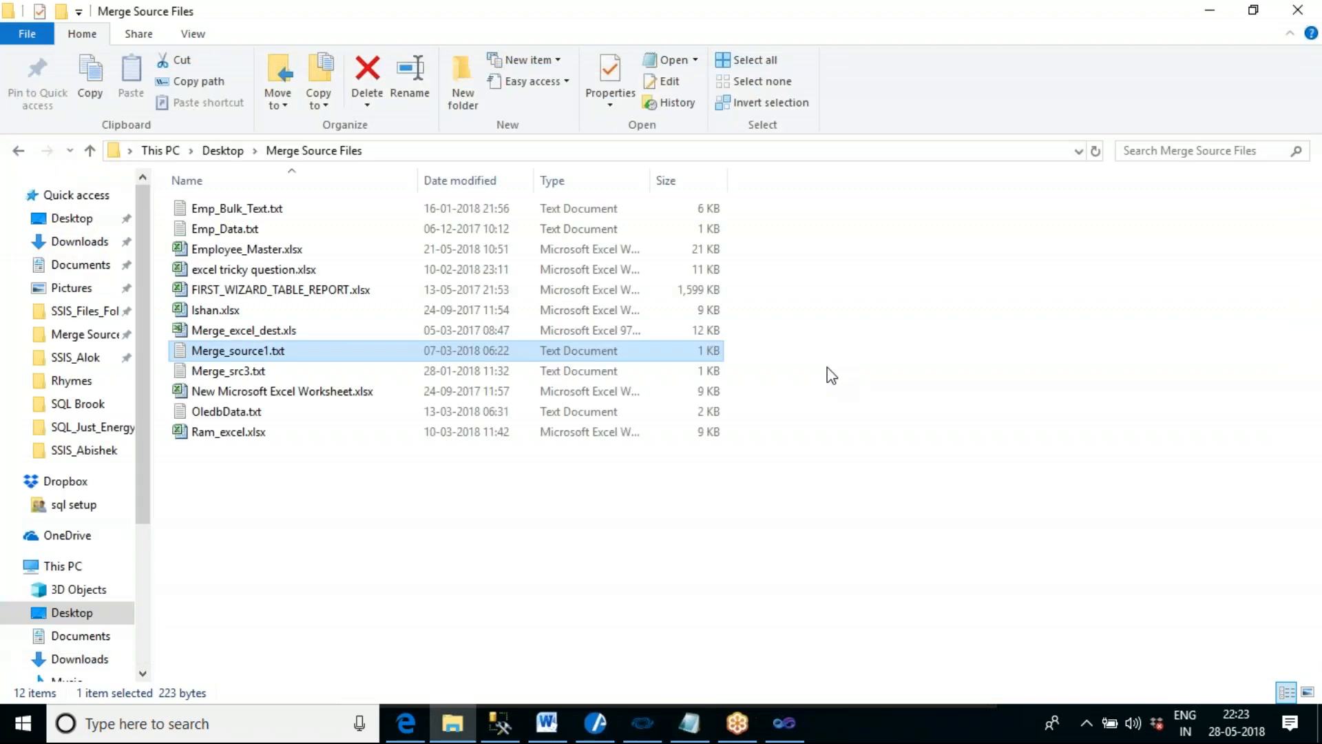
- Return to Visual Studio, preview the Con_text_emp file's columns and rows, and accept the connection manager and Flat File Source settings
left_click(784, 723)
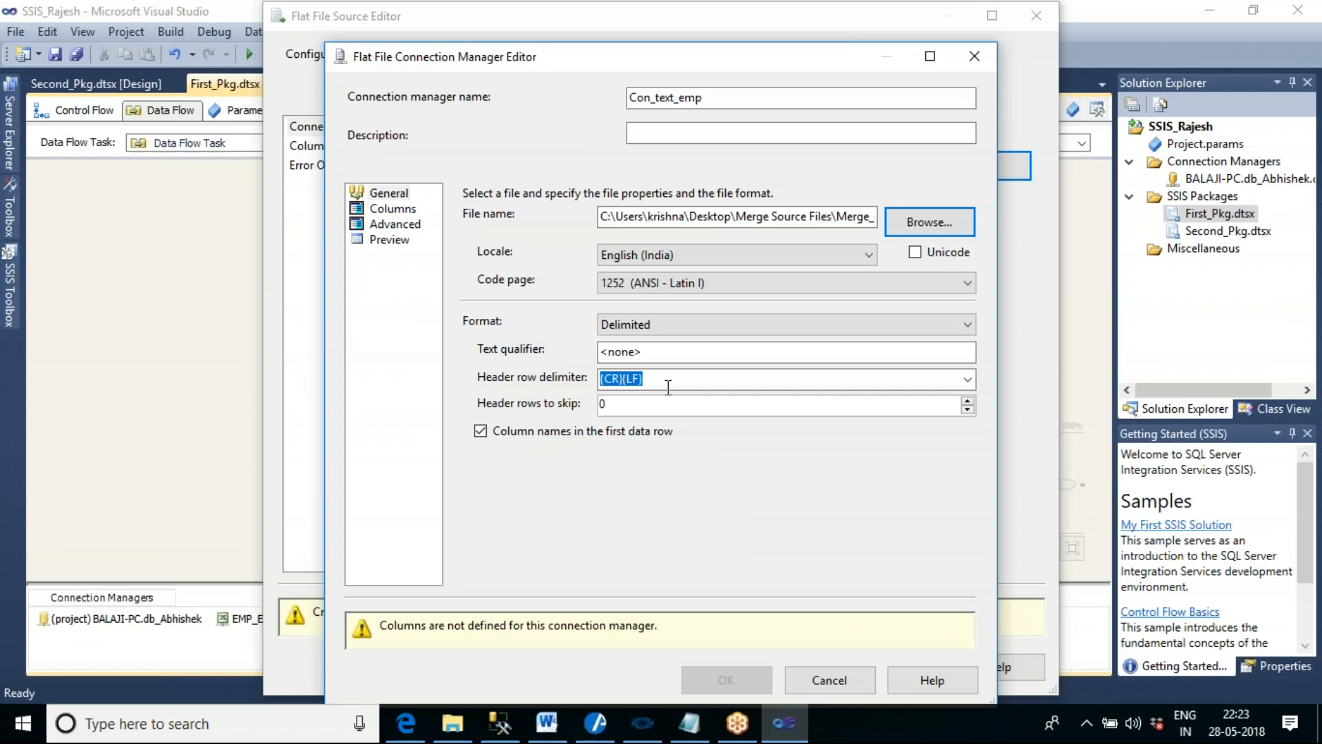
left_click(378, 241)
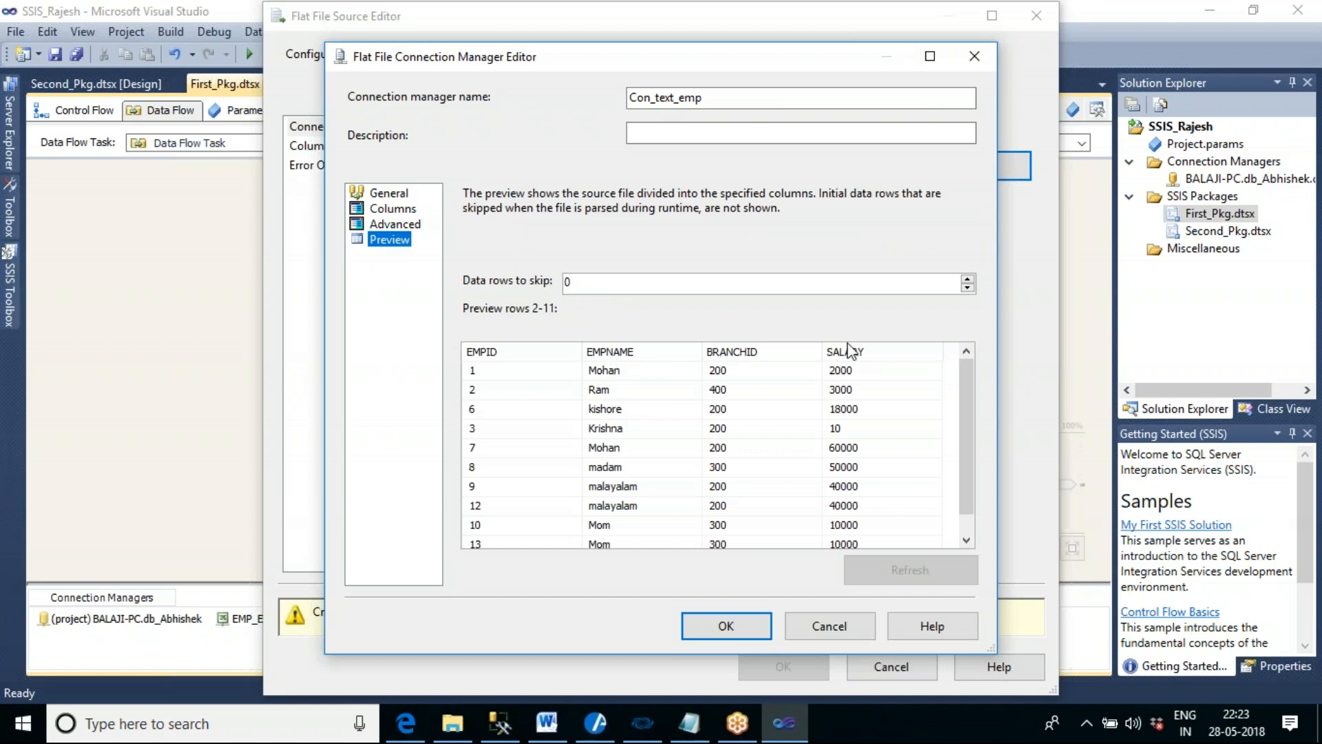
left_click(727, 626)
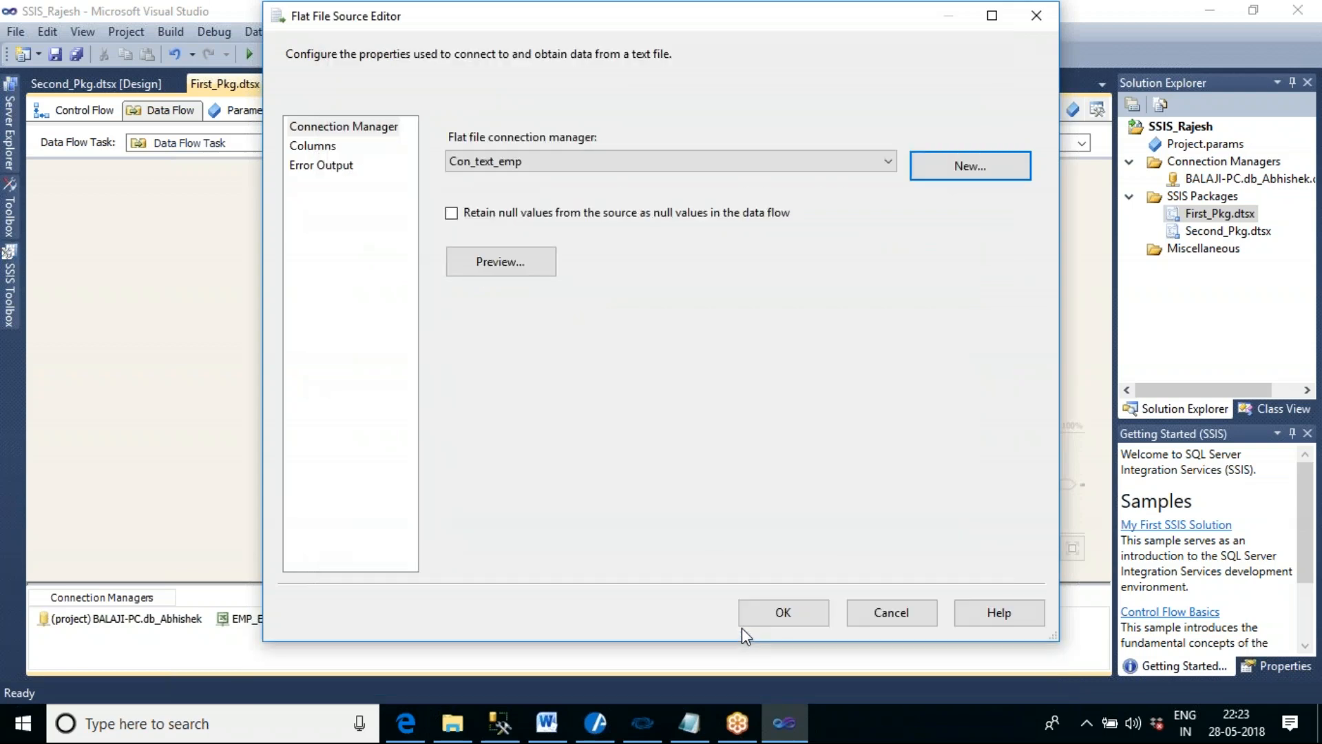
left_click(783, 613)
left_click(790, 305)
left_click(490, 206)
left_click(697, 217)
left_click_drag(699, 217, 700, 219)
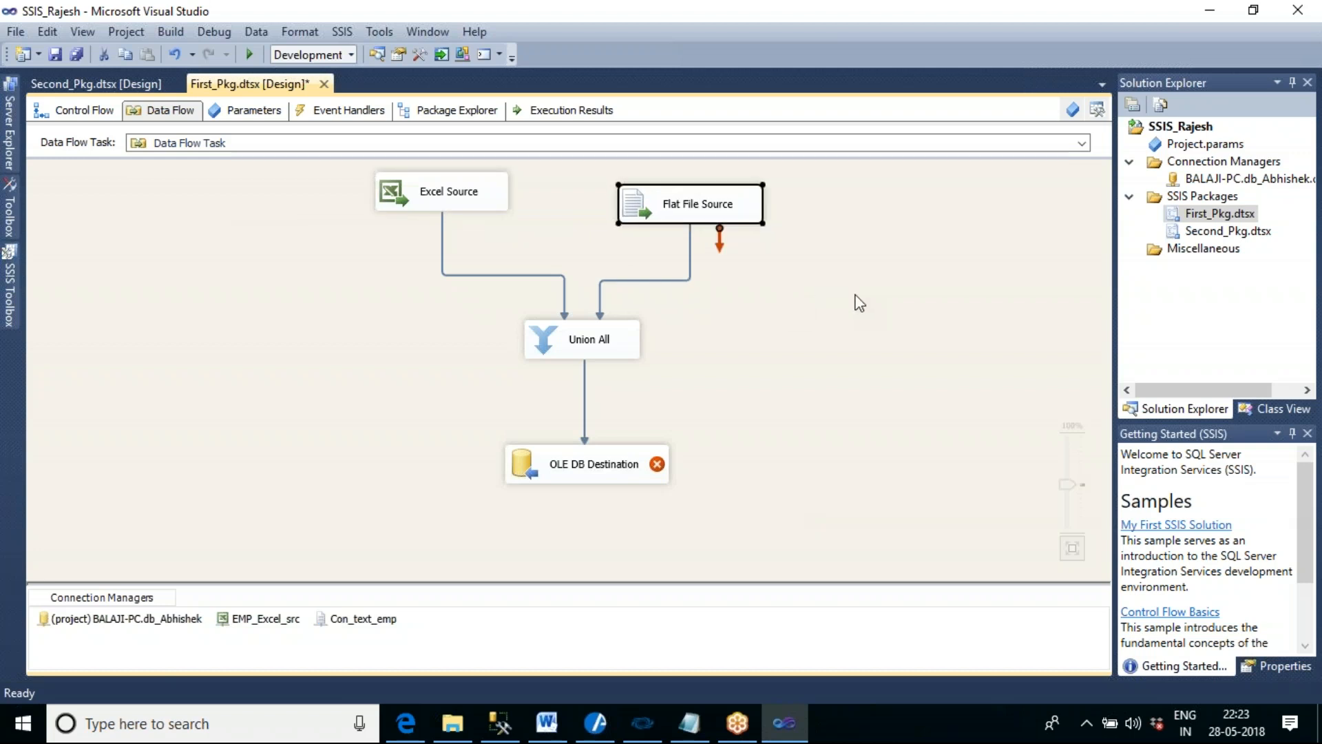
- Replace the existing Union All with a new Union All transformation placed between the two sources and OLE DB Destination
left_click(630, 356)
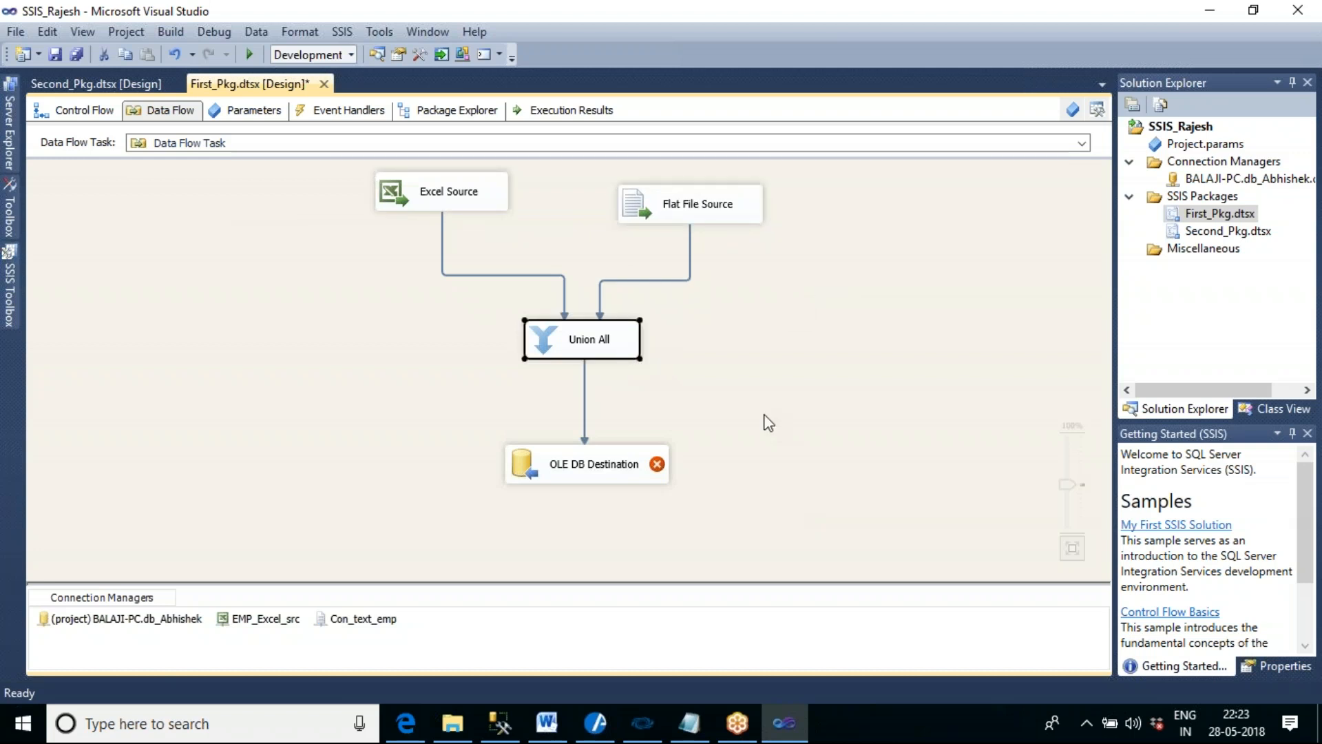
key("Delete")
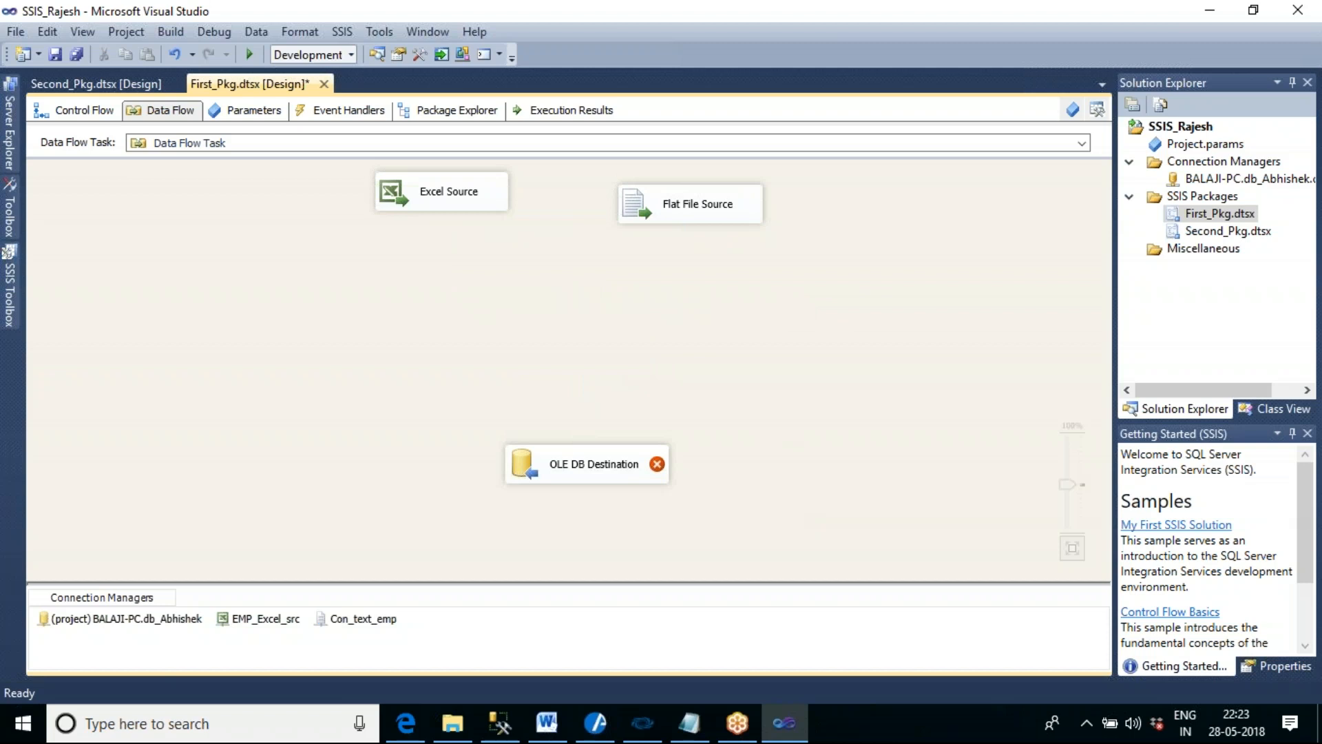
mouse_move(20, 288)
left_click_drag(138, 435, 531, 301)
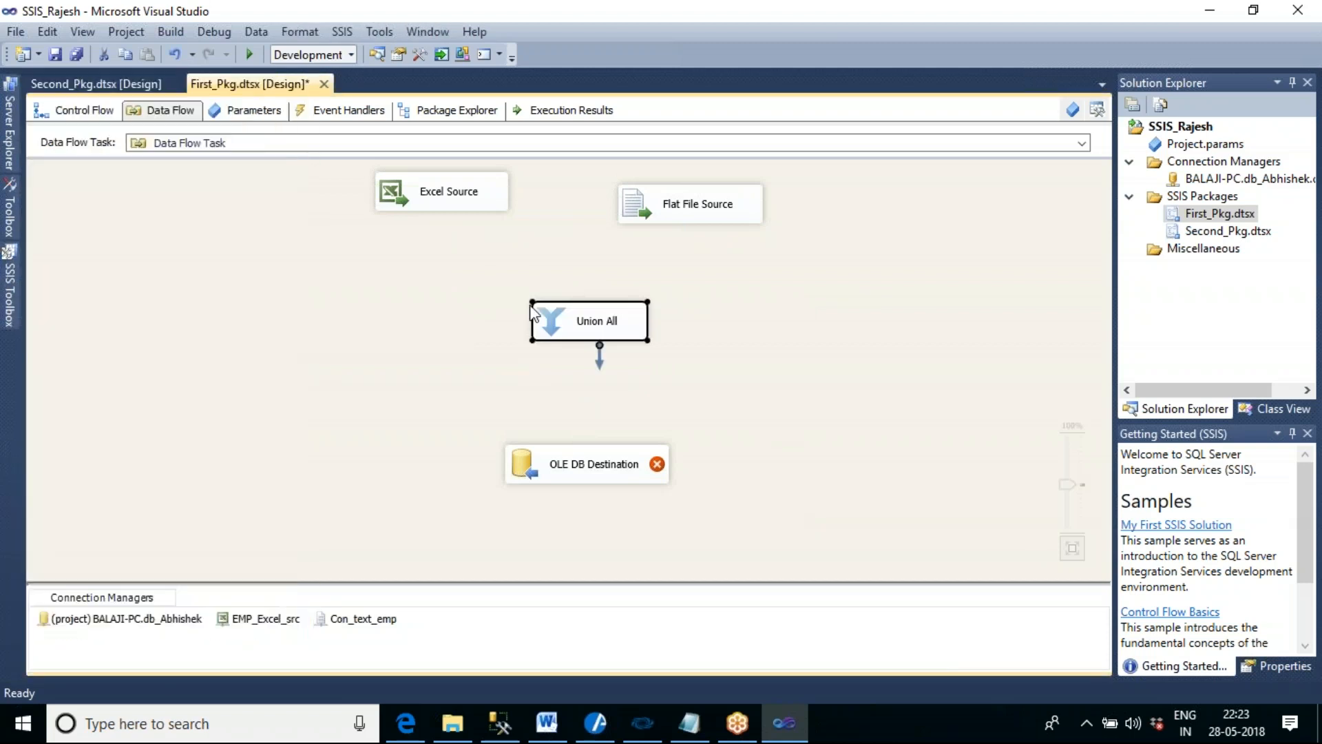
- Connect the outputs of Excel Source and Flat File Source to the new Union All
left_click(446, 201)
left_click_drag(451, 227, 575, 315)
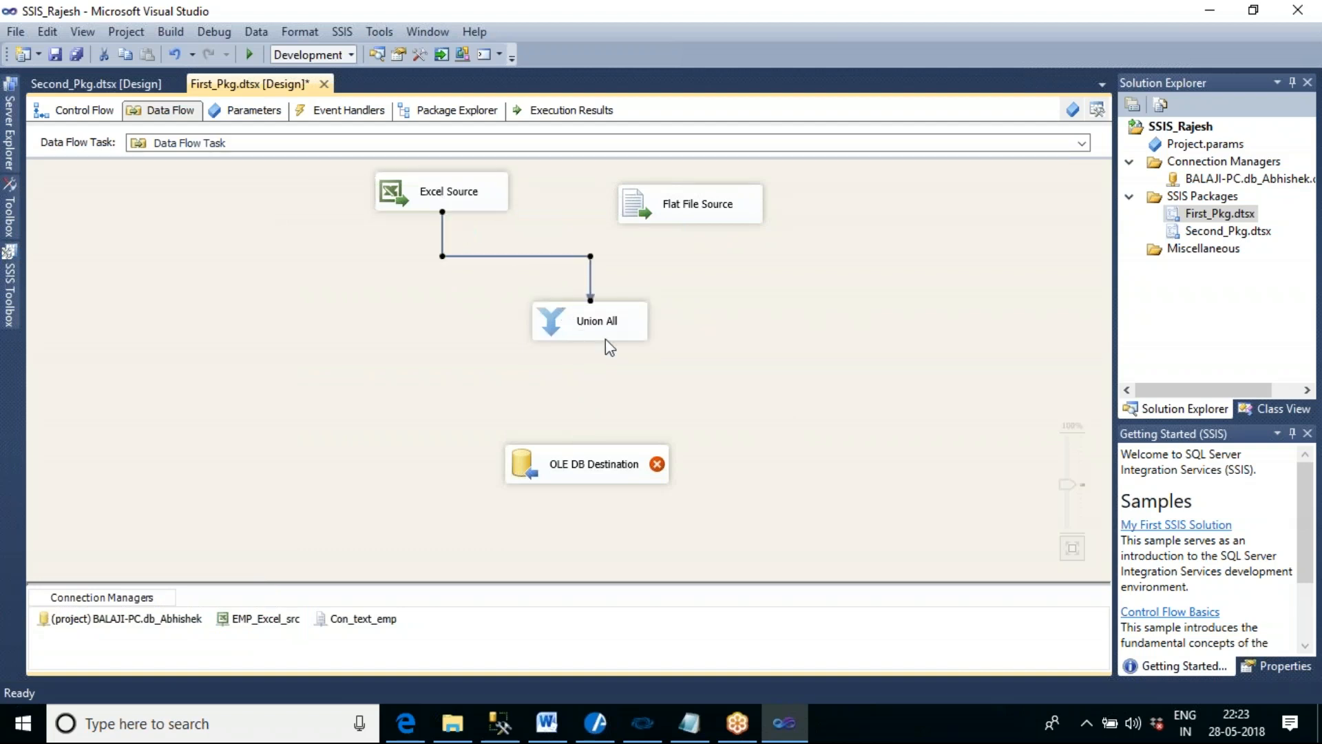
left_click(719, 214)
left_click_drag(700, 238, 607, 318)
- Open the Union All editor and try to map EMPID from Union All Input 2 to the Empid output column
double_click(609, 323)
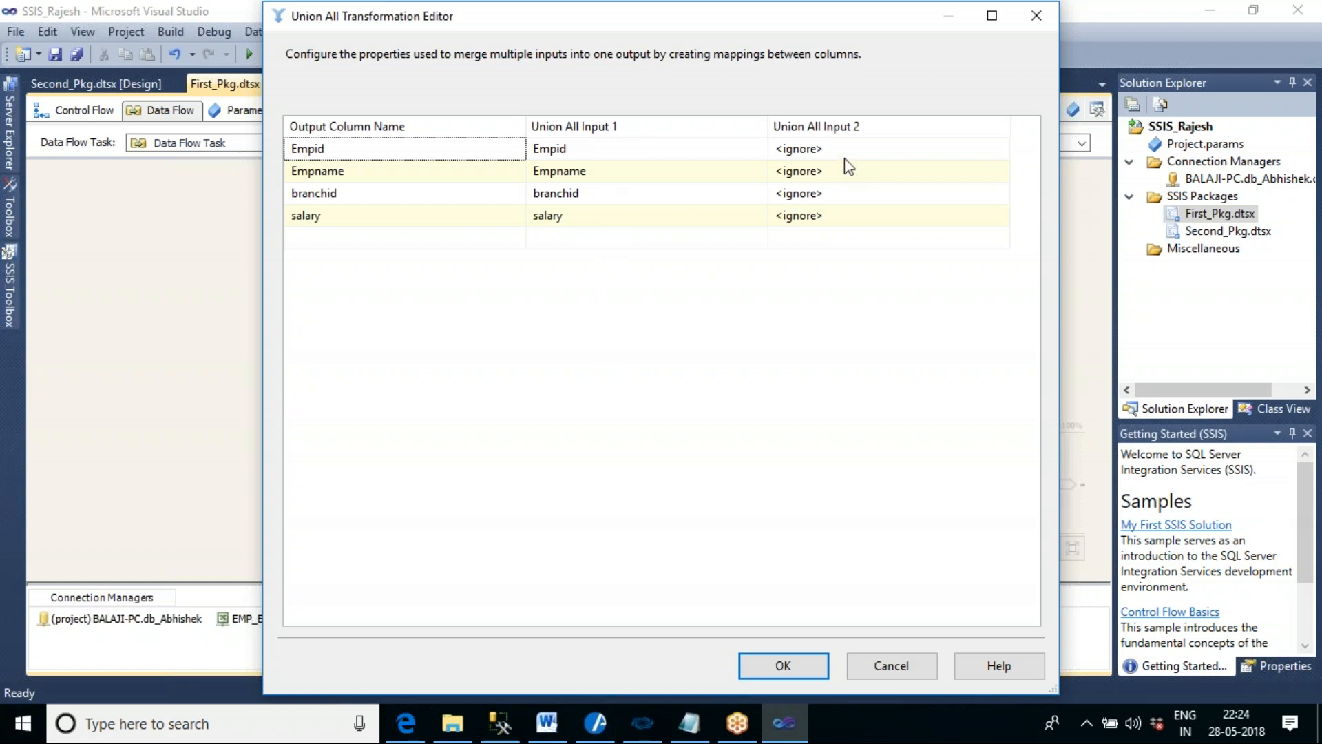
left_click(960, 153)
left_click(999, 149)
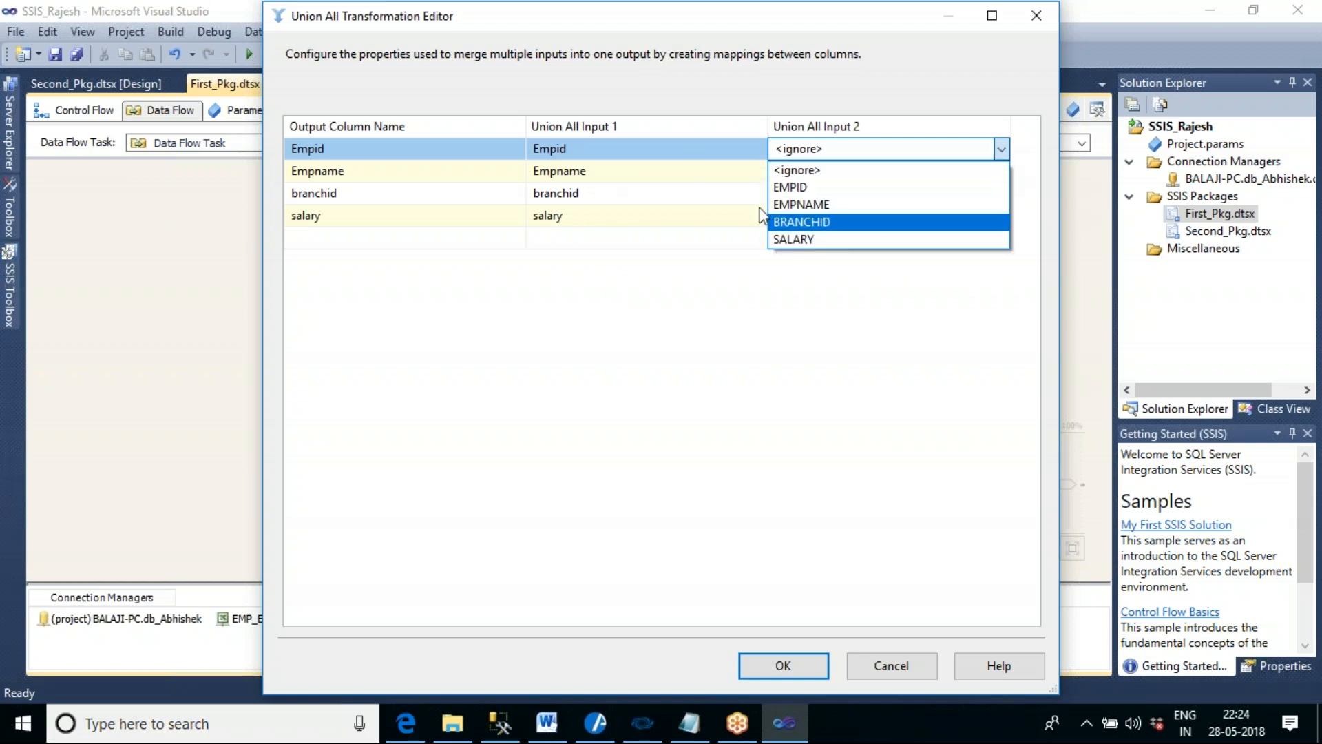
left_click(789, 188)
left_click(873, 282)
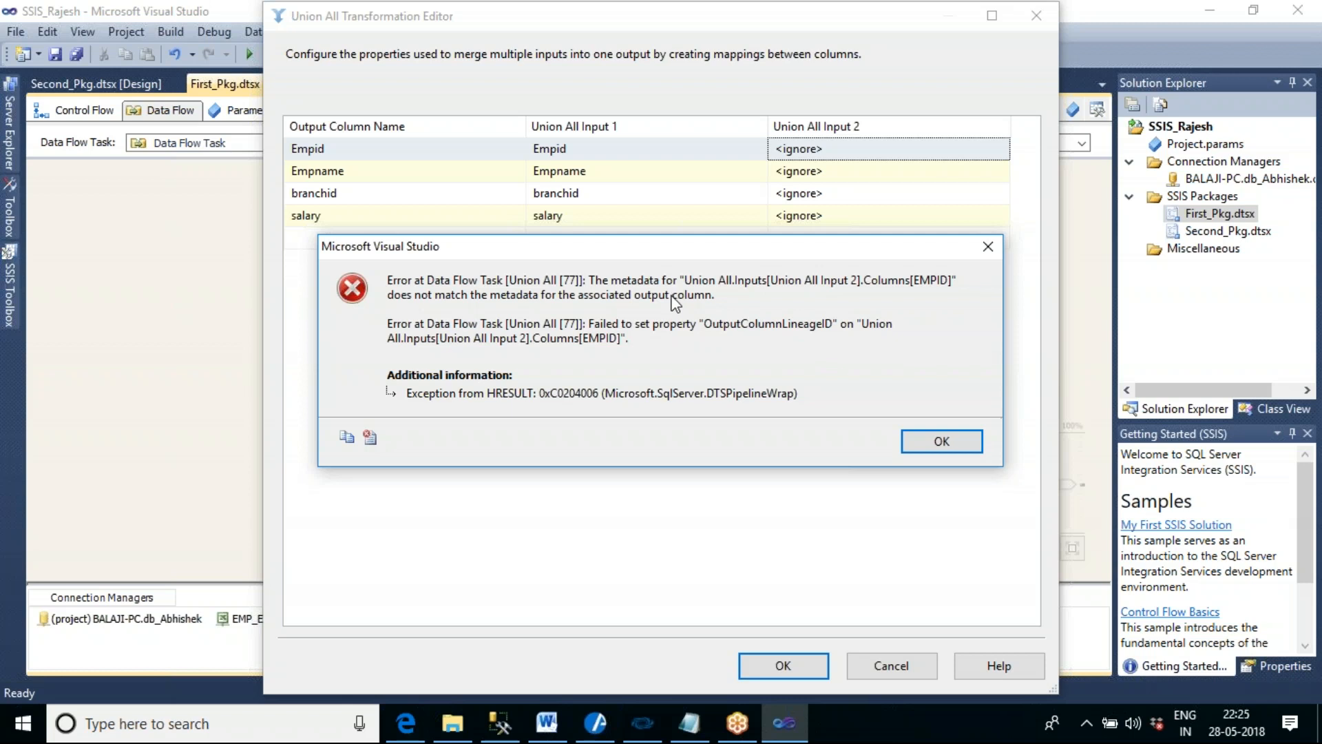
left_click(947, 447)
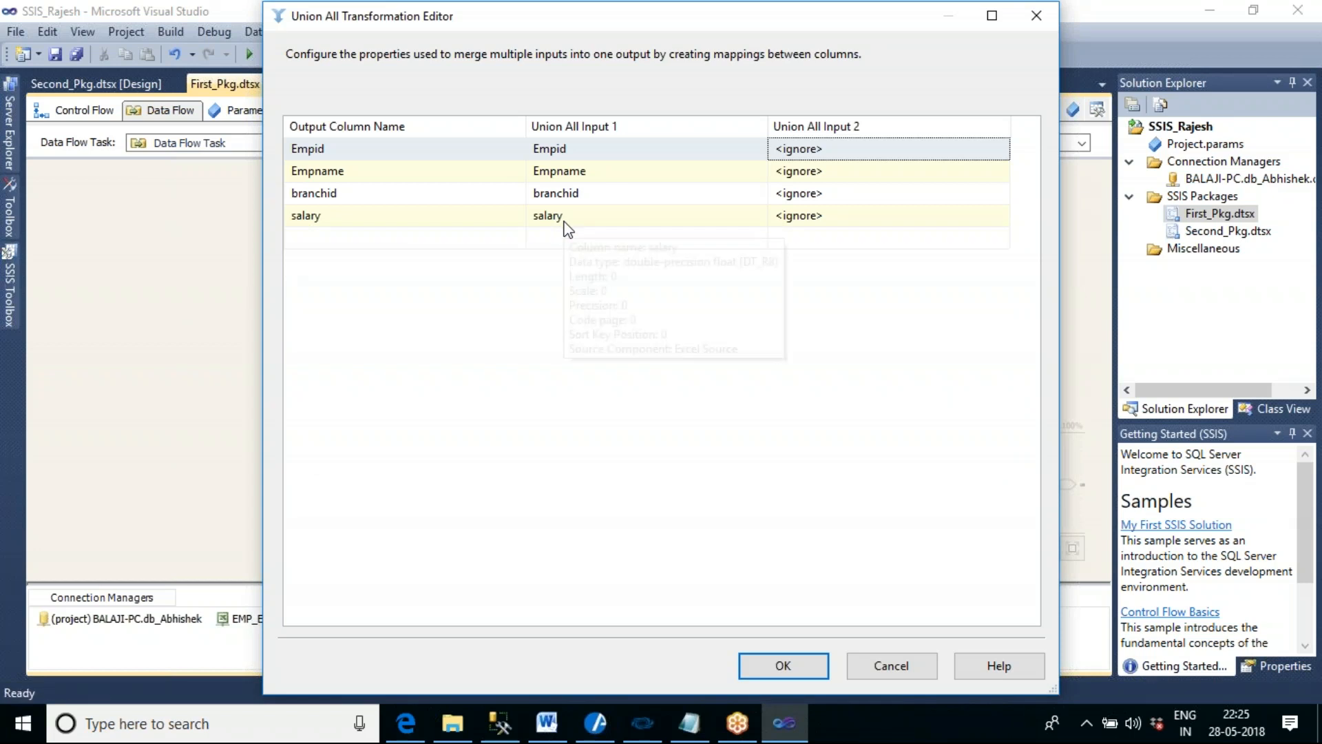
left_click(881, 149)
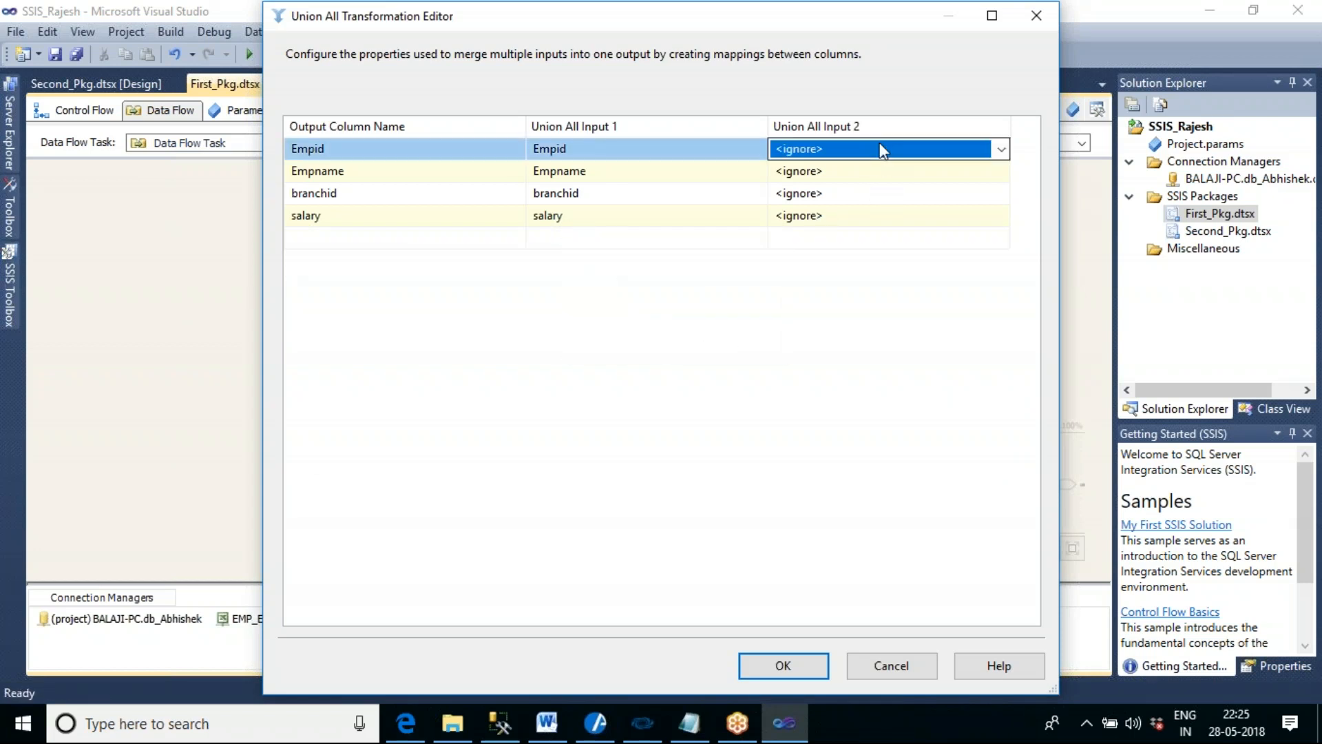
left_click(956, 148)
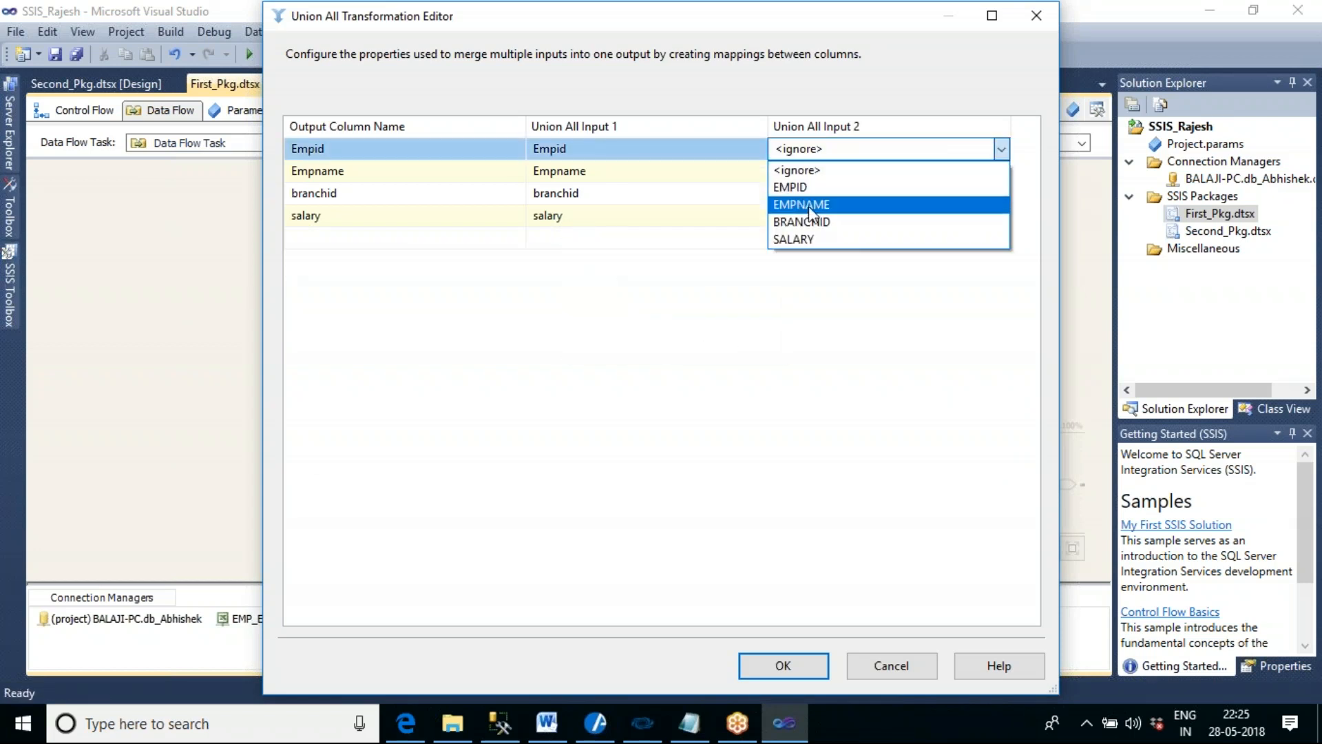
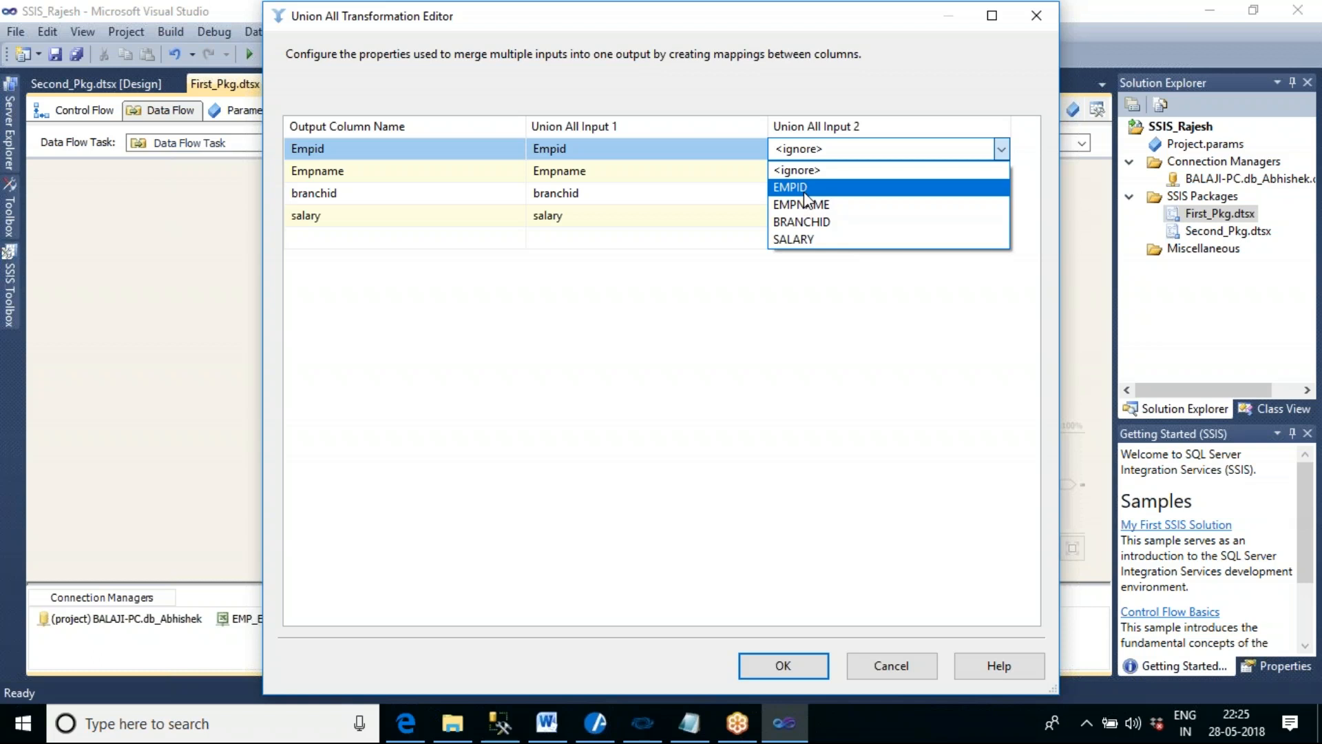
- Try to assign EMPID from Union All Input 2 to the Empid output column and cancel the Union All editor
left_click(804, 192)
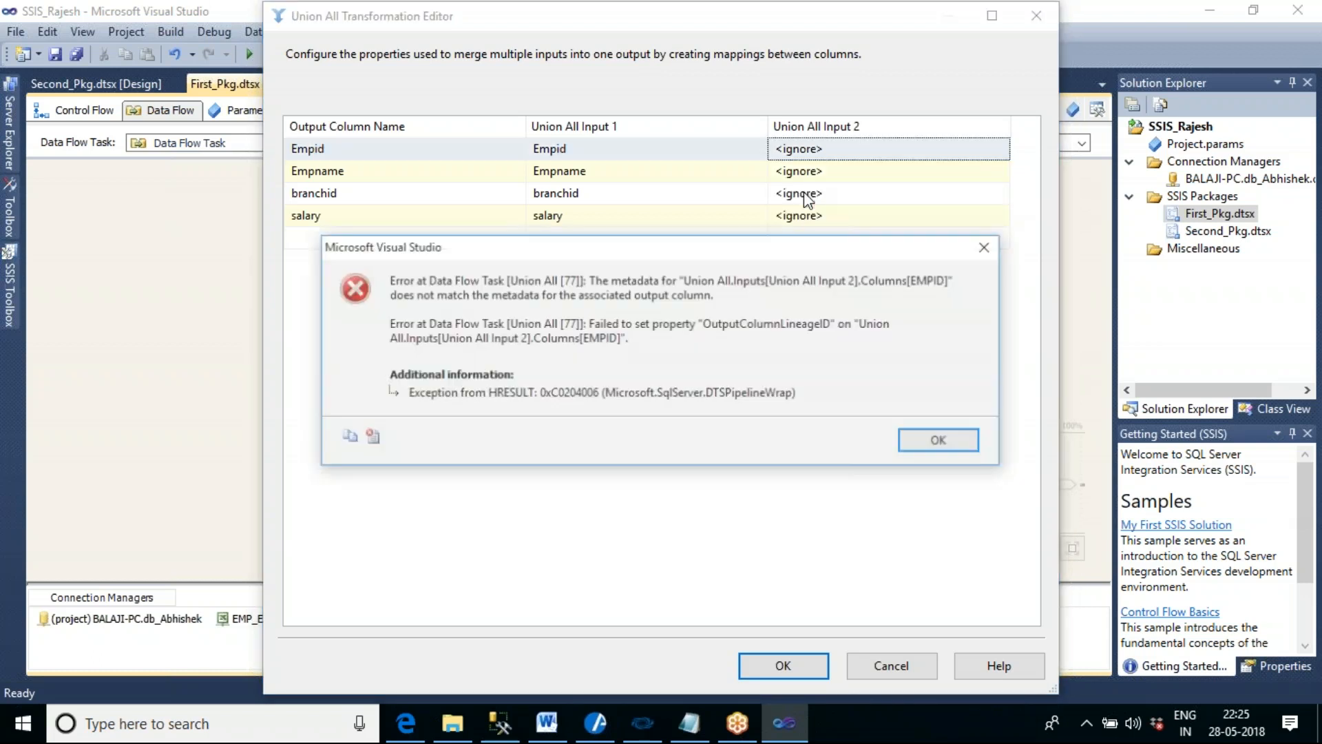
left_click(935, 445)
left_click(902, 665)
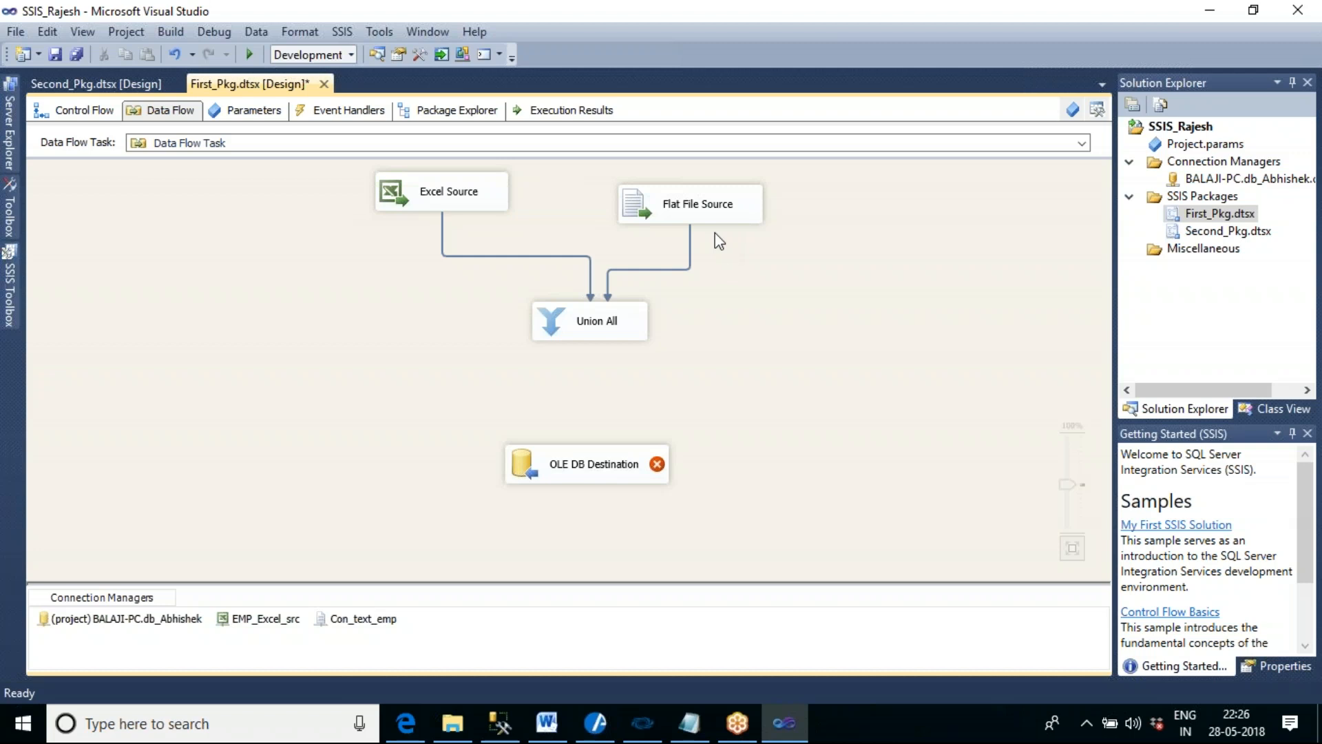
- Preview the rows of the Excel Source sheet and close its editor without changes
left_click(436, 201)
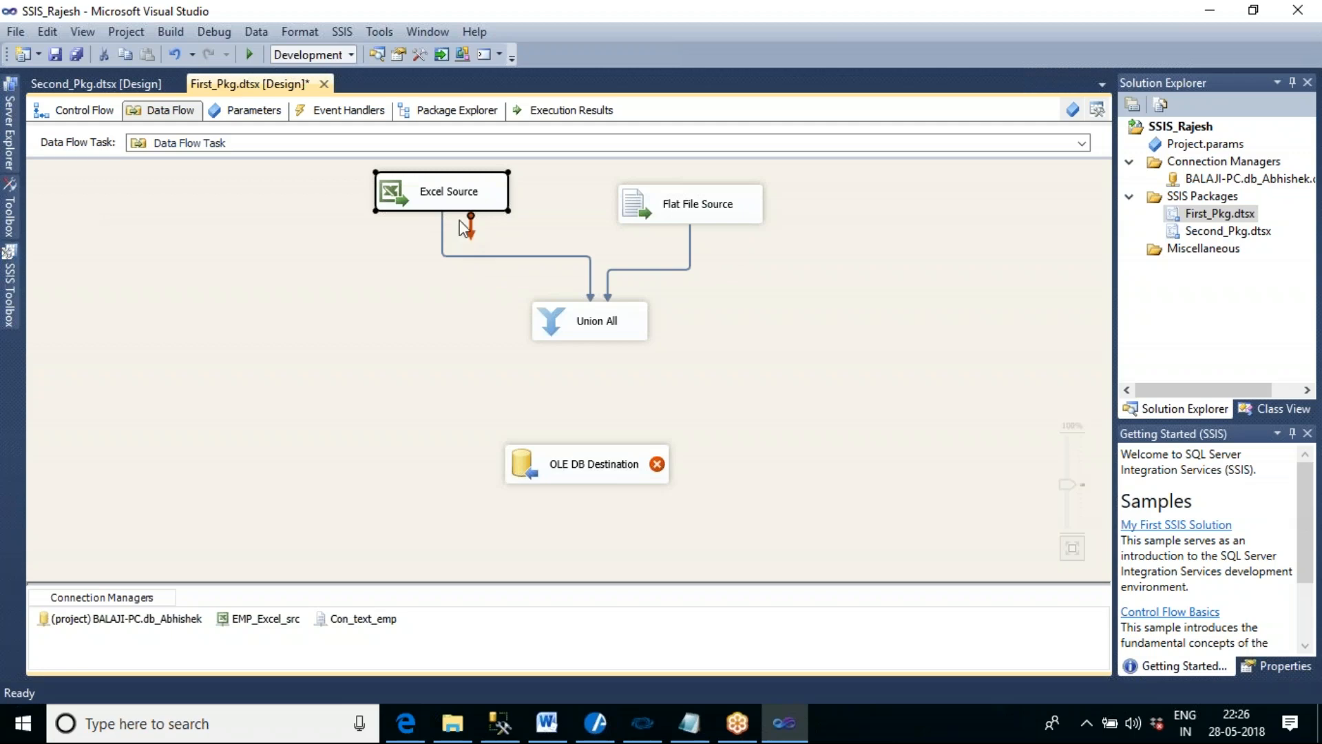
double_click(458, 200)
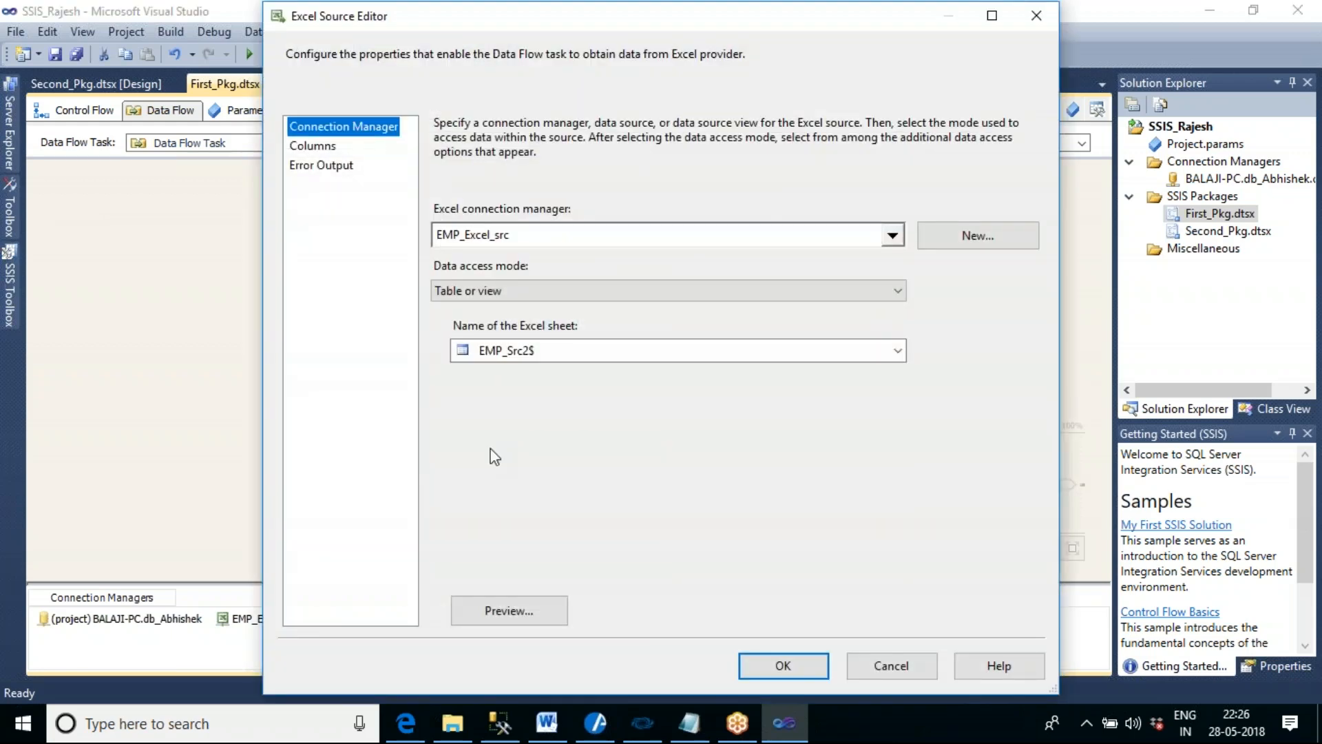
left_click(523, 612)
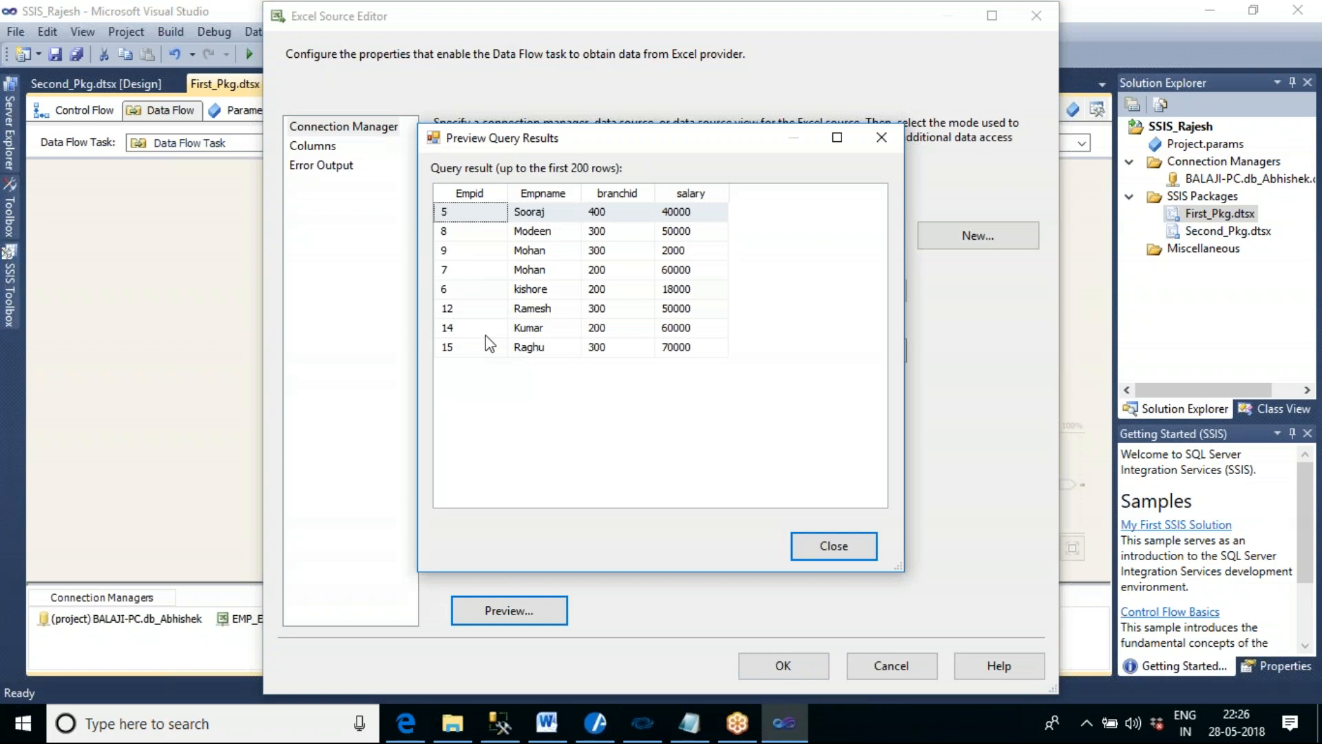
left_click(853, 548)
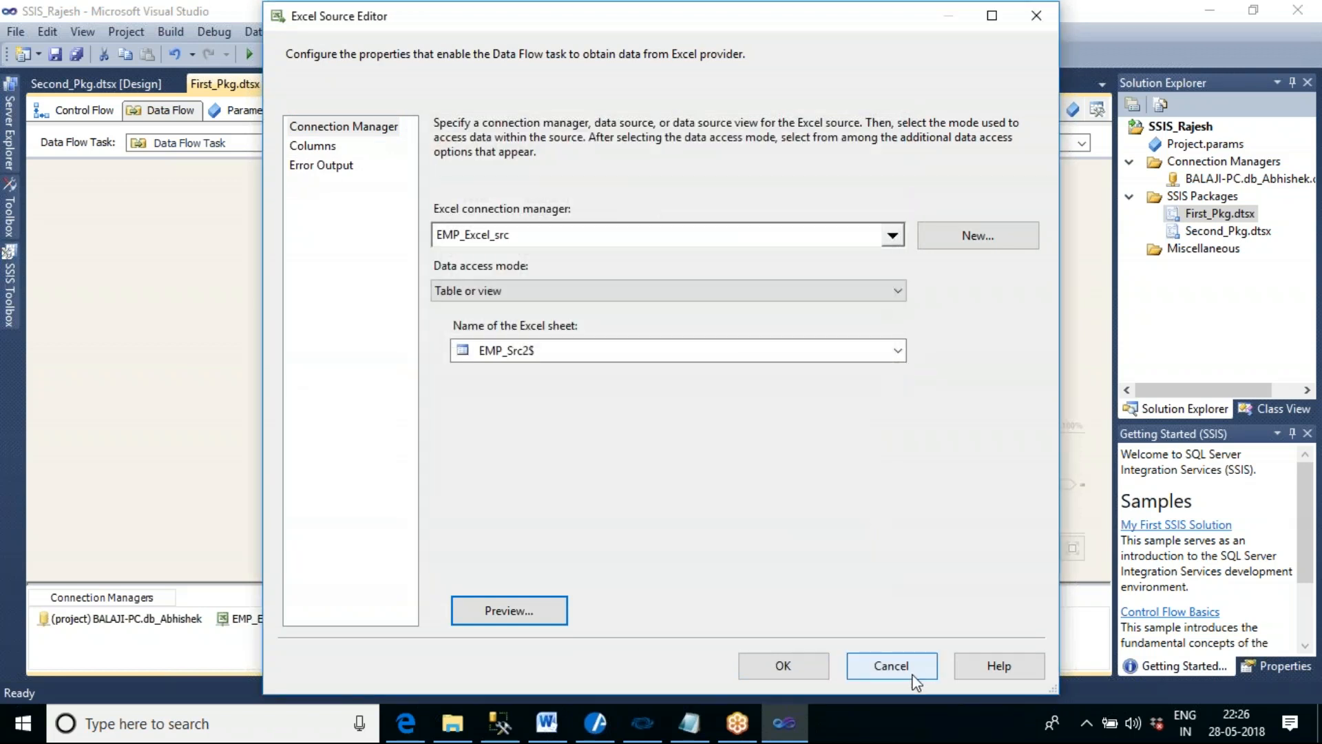
left_click(914, 676)
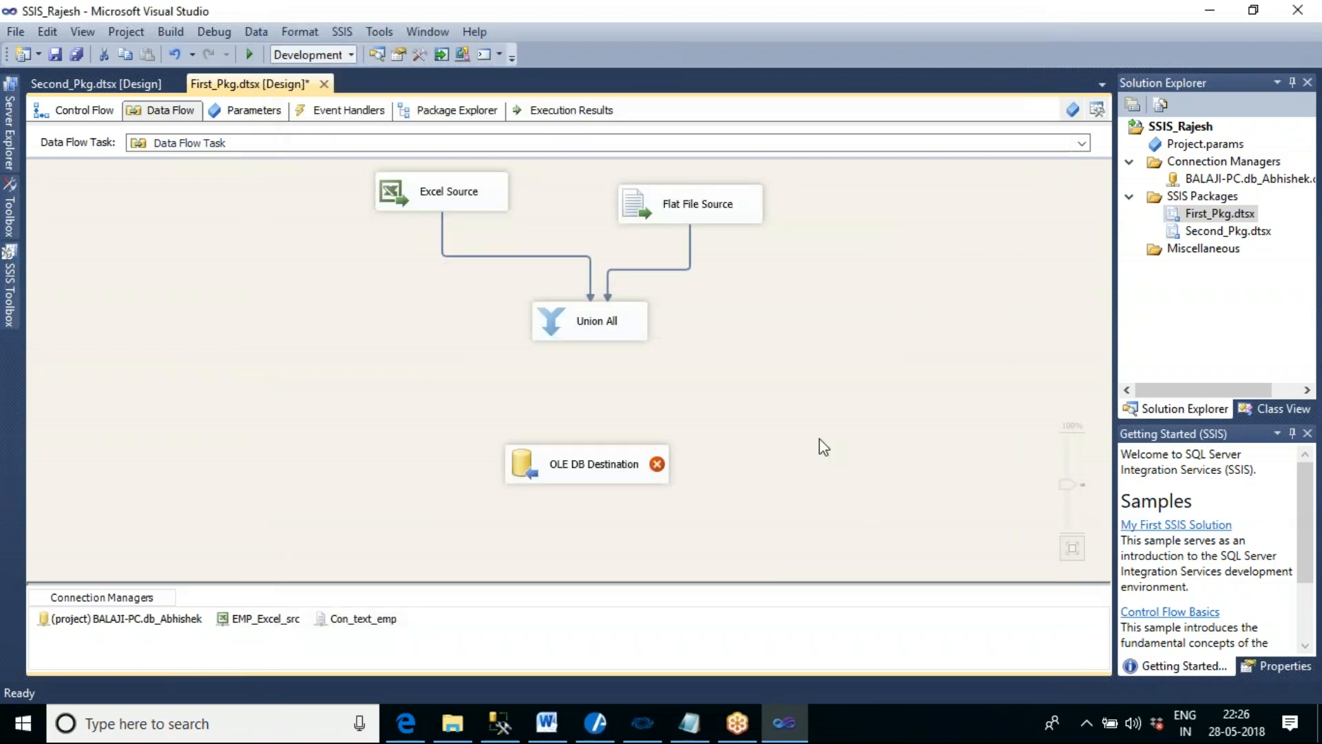
- Examine the column data types in the metadata of the path from Excel Source to Union All
double_click(506, 256)
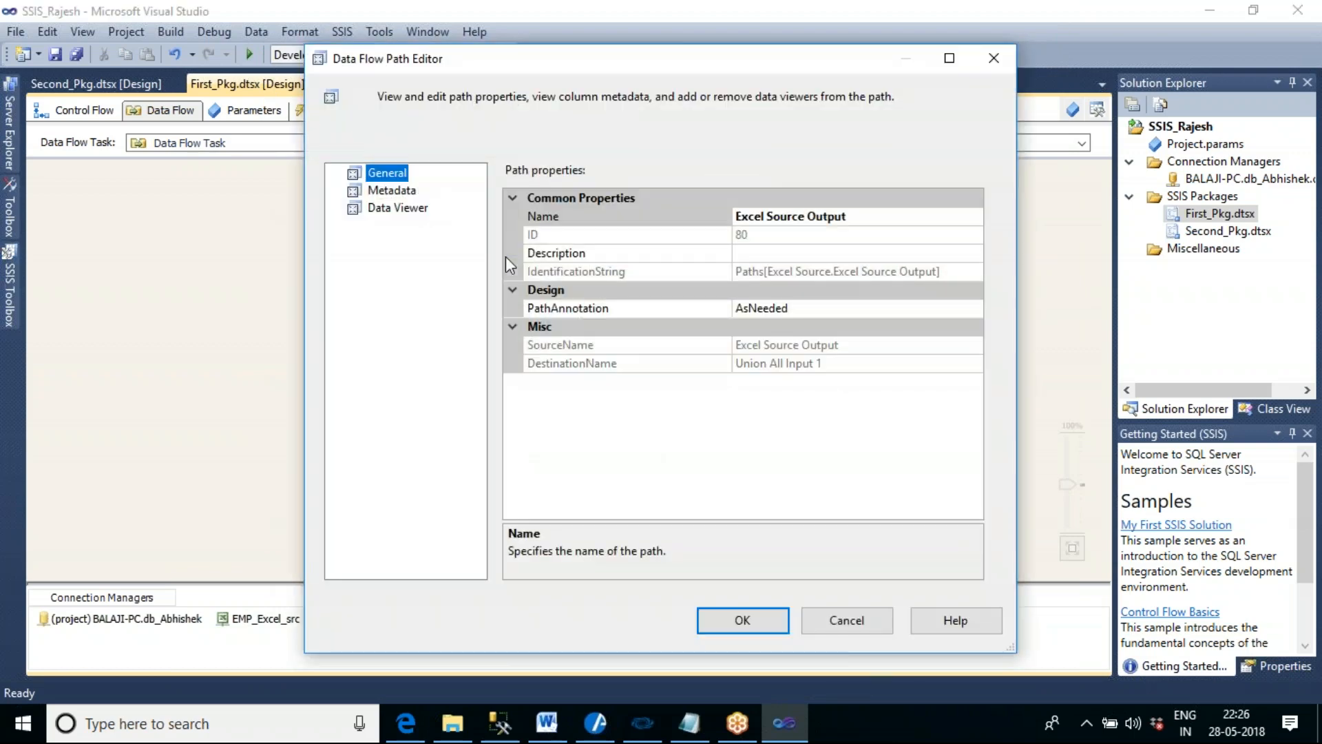
left_click(403, 191)
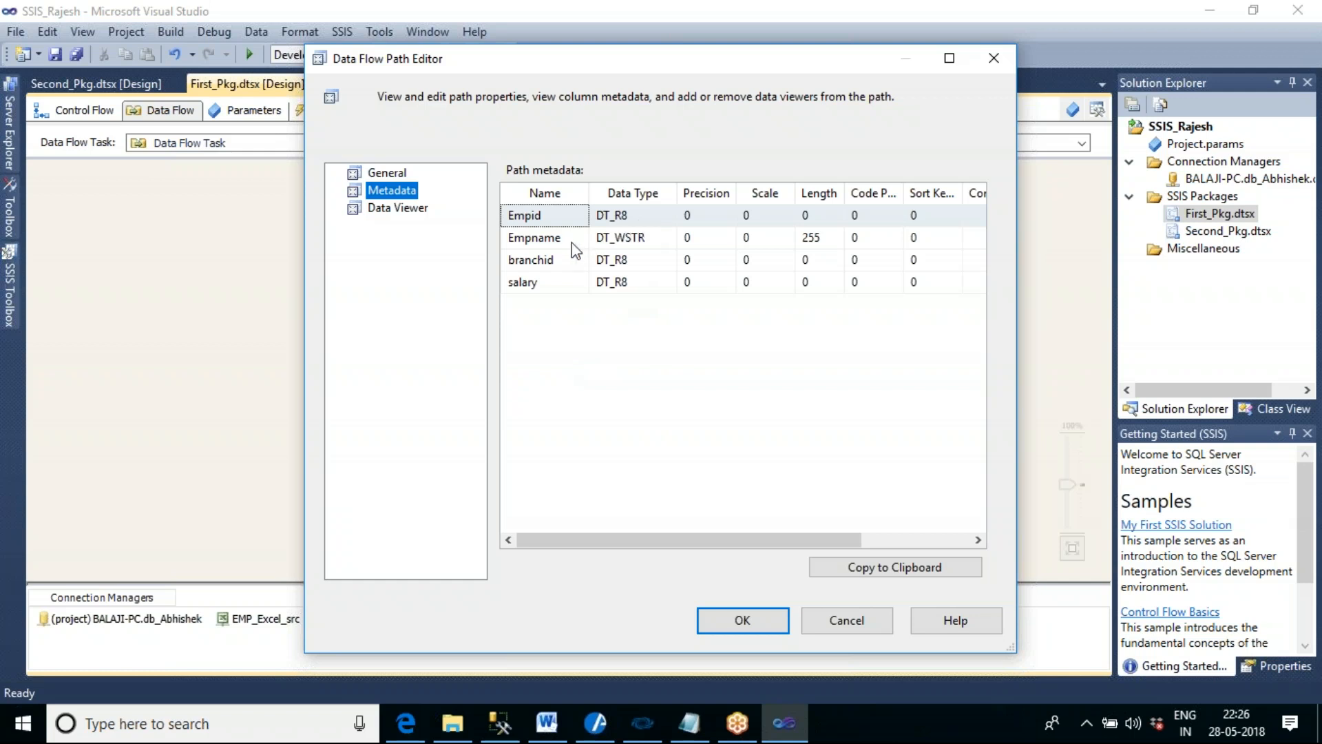
left_click(655, 241)
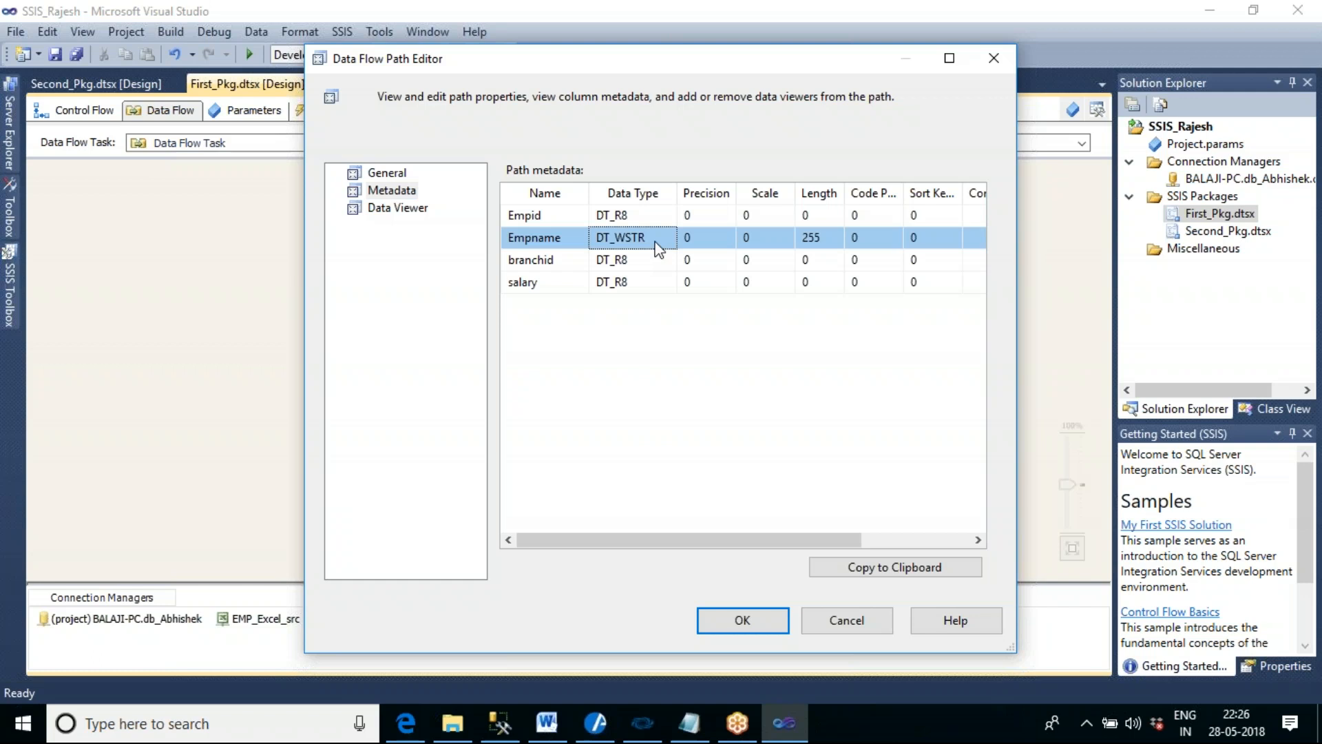
left_click(658, 263)
left_click(662, 286)
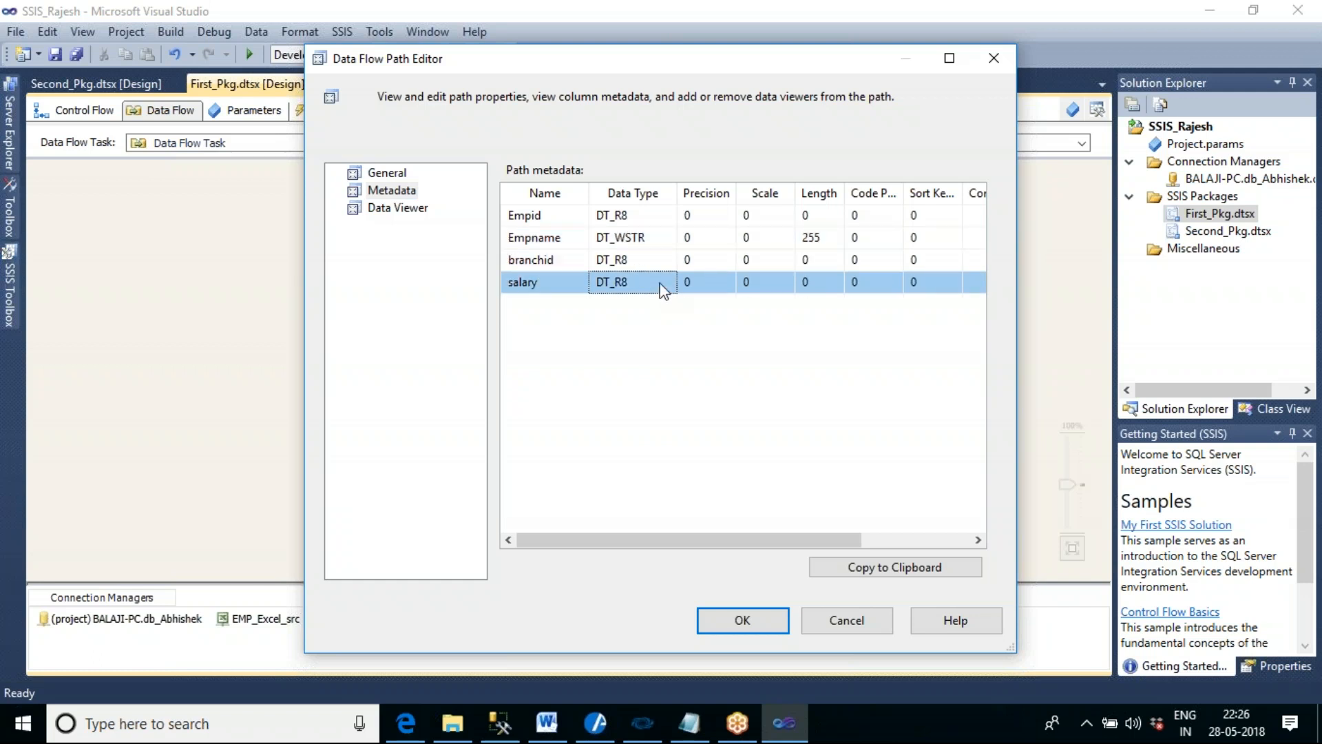
left_click(847, 623)
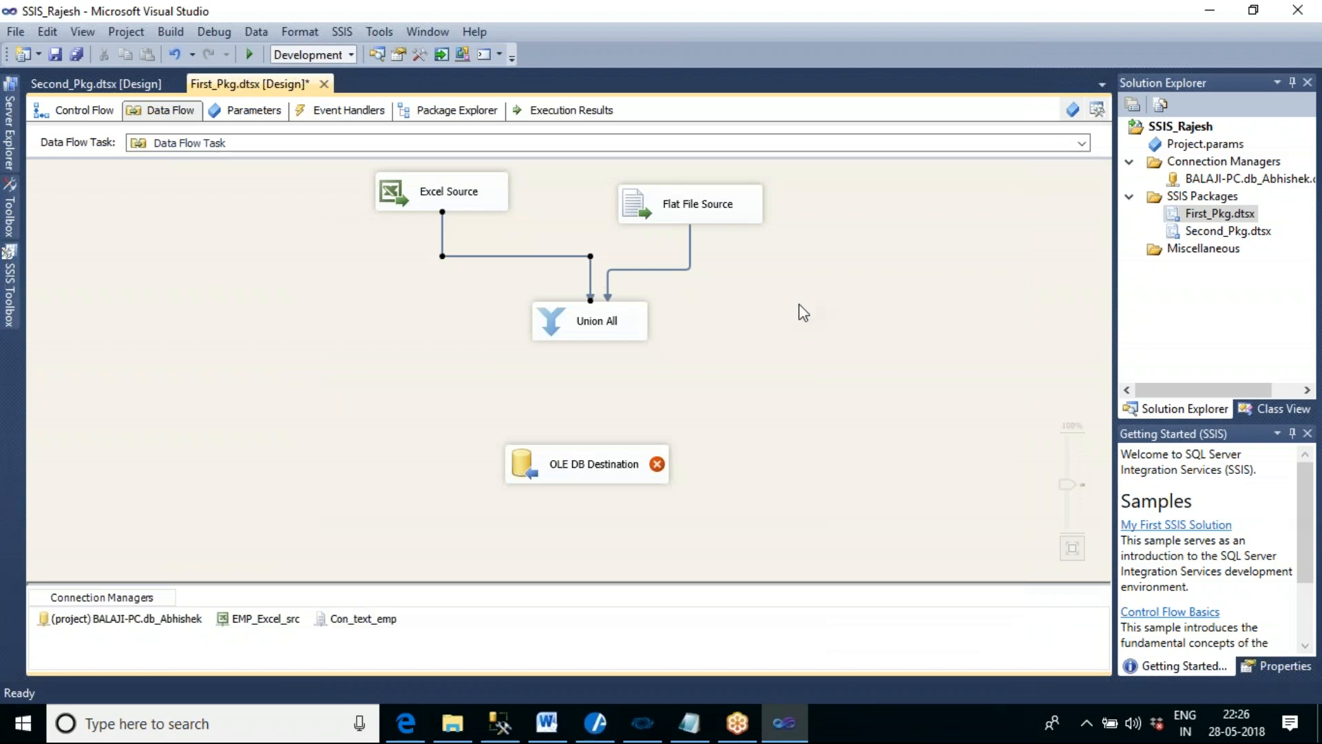
- Examine the column data types and lengths in the metadata of the path from Flat File Source to Union All
left_click_drag(697, 219, 697, 205)
left_click(770, 262)
double_click(689, 241)
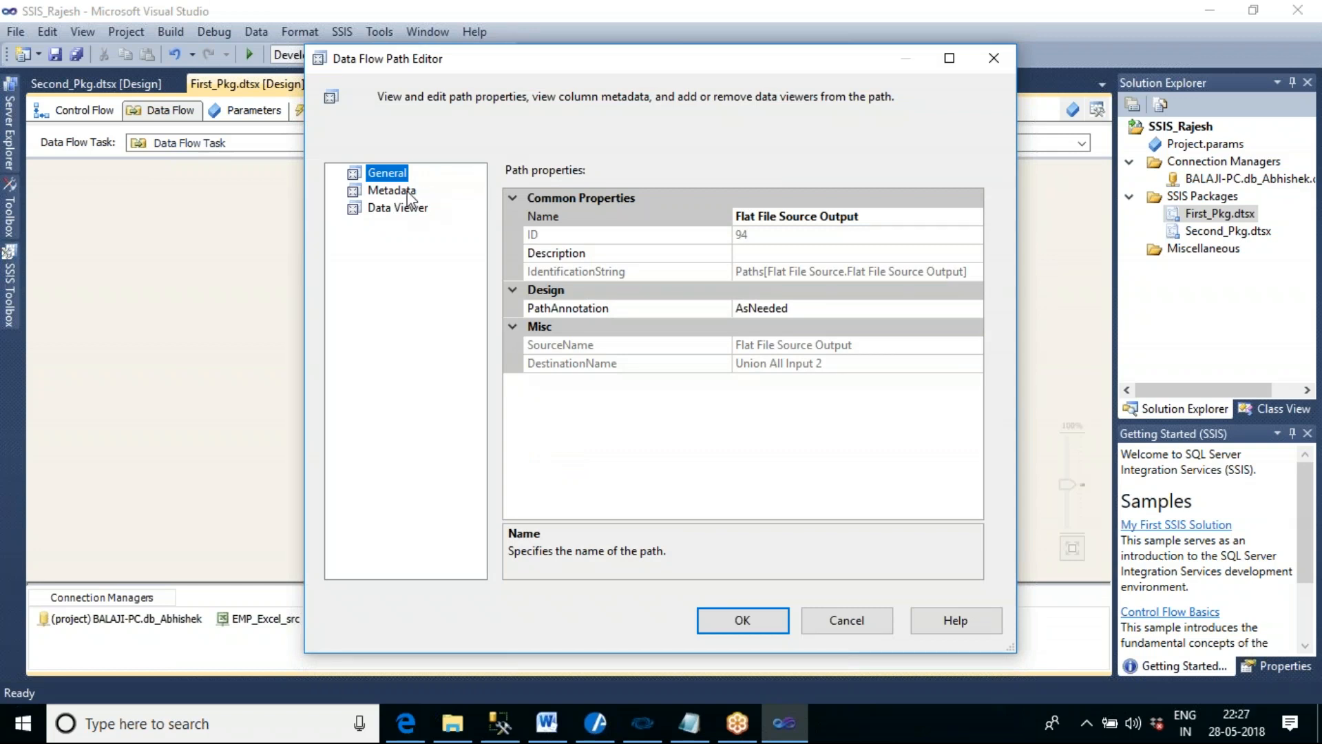
left_click(408, 192)
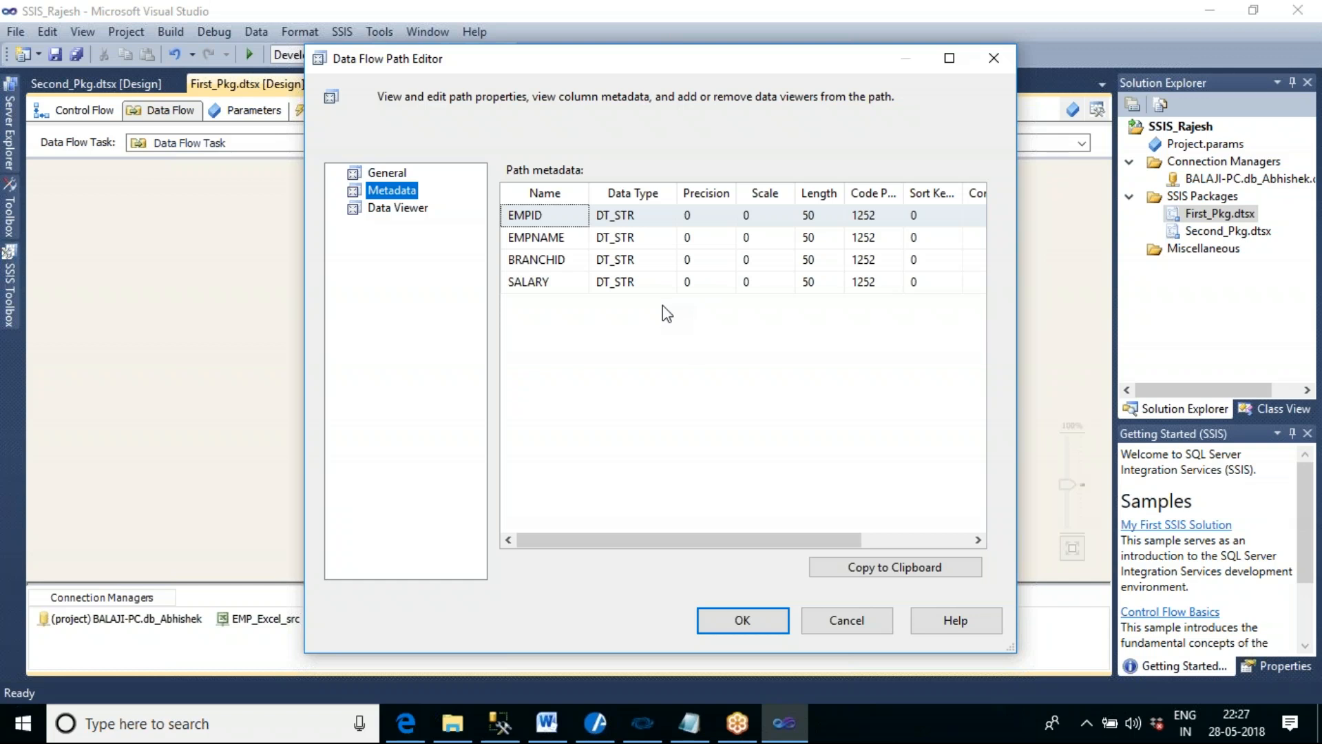
left_click(850, 620)
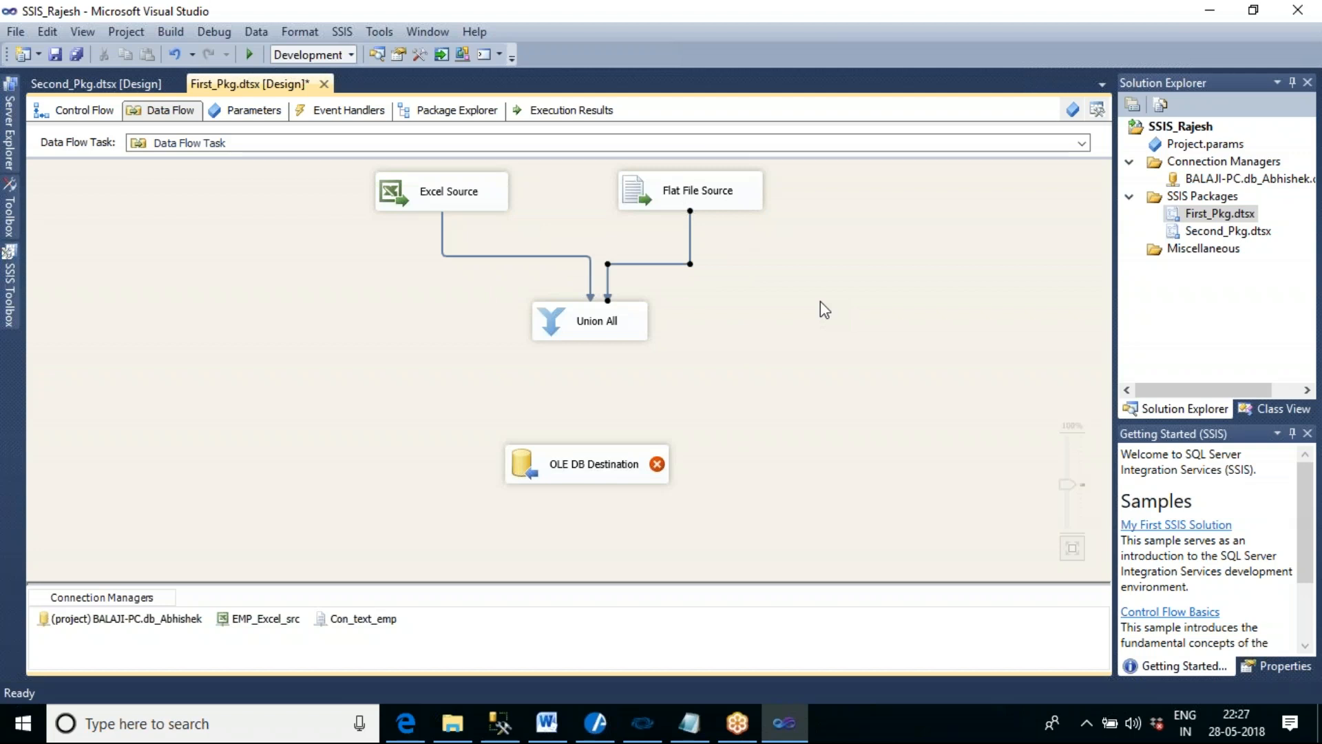
- Delete the path from Flat File Source to Union All and recheck the Excel Source path's column metadata
key("Delete")
double_click(443, 229)
left_click(407, 192)
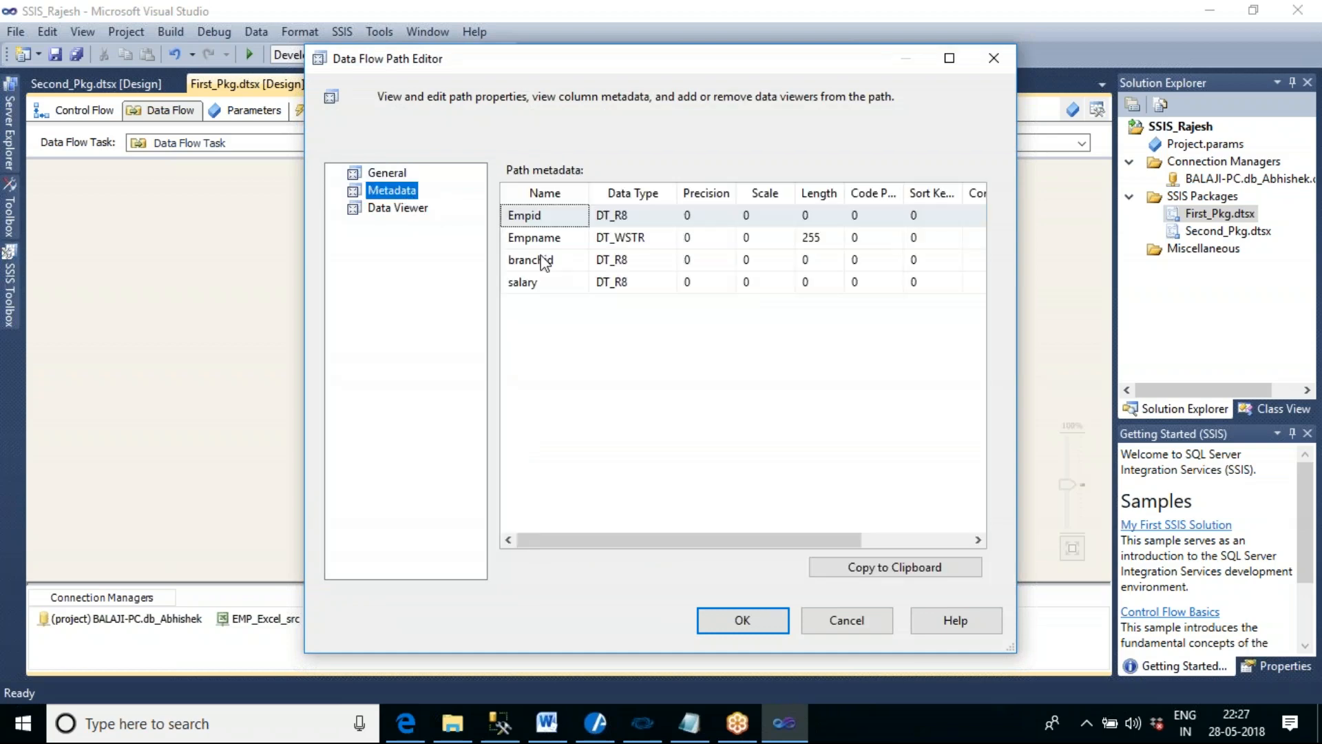
left_click(846, 620)
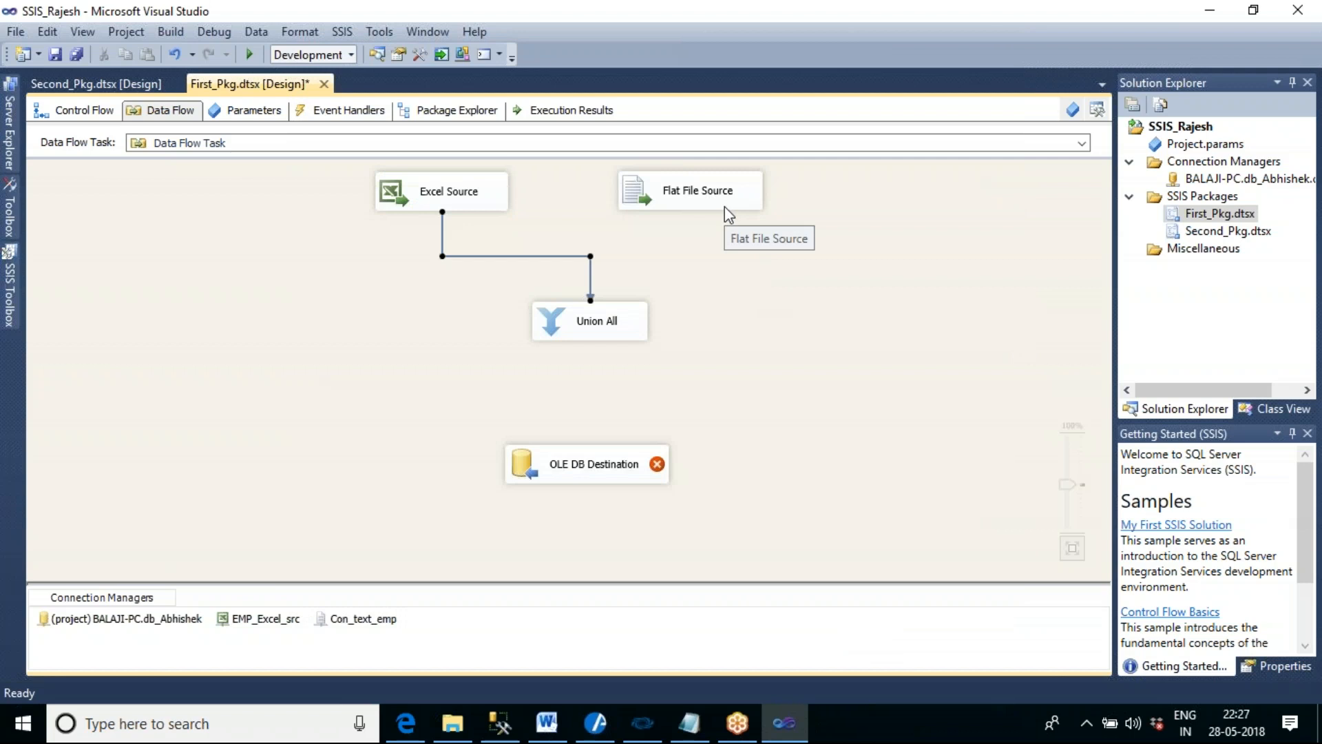
- Add a Data Conversion transformation below Flat File Source and connect the source's output to it
left_click_drag(724, 205, 785, 204)
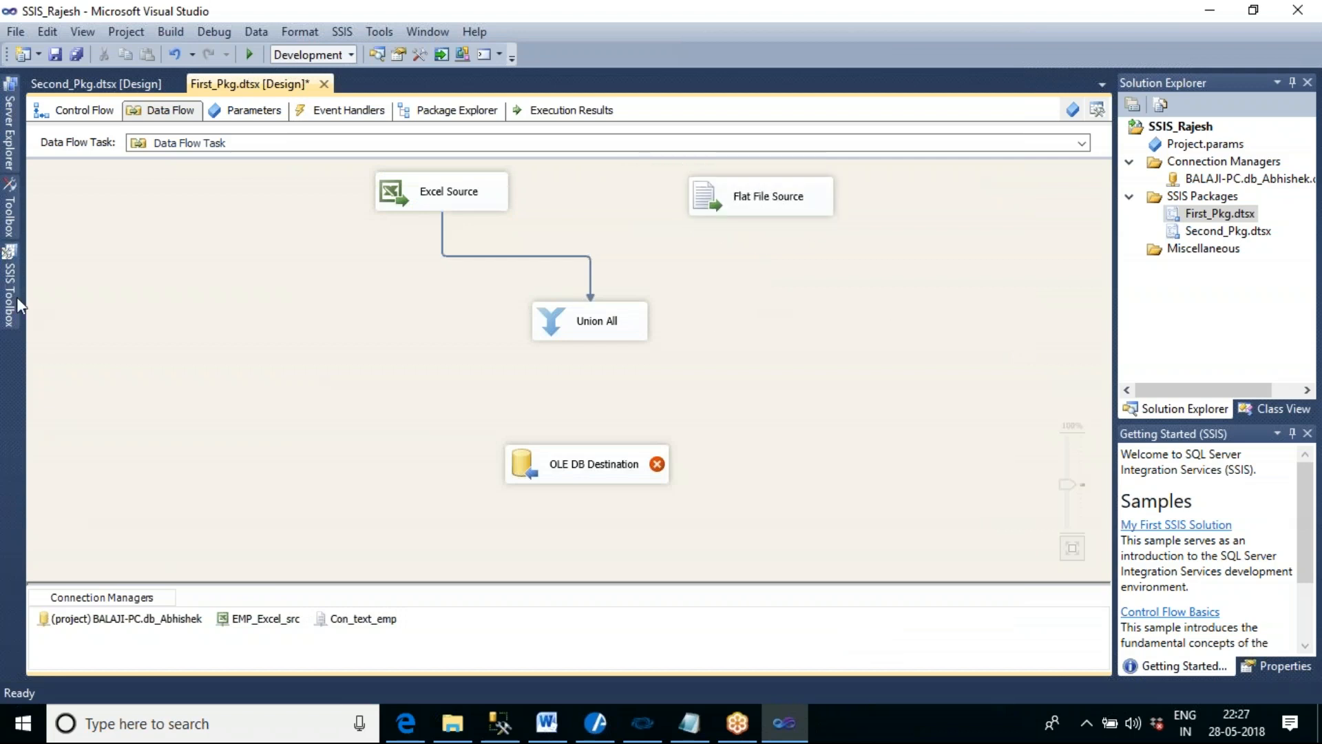
mouse_move(13, 299)
left_click_drag(112, 226, 723, 296)
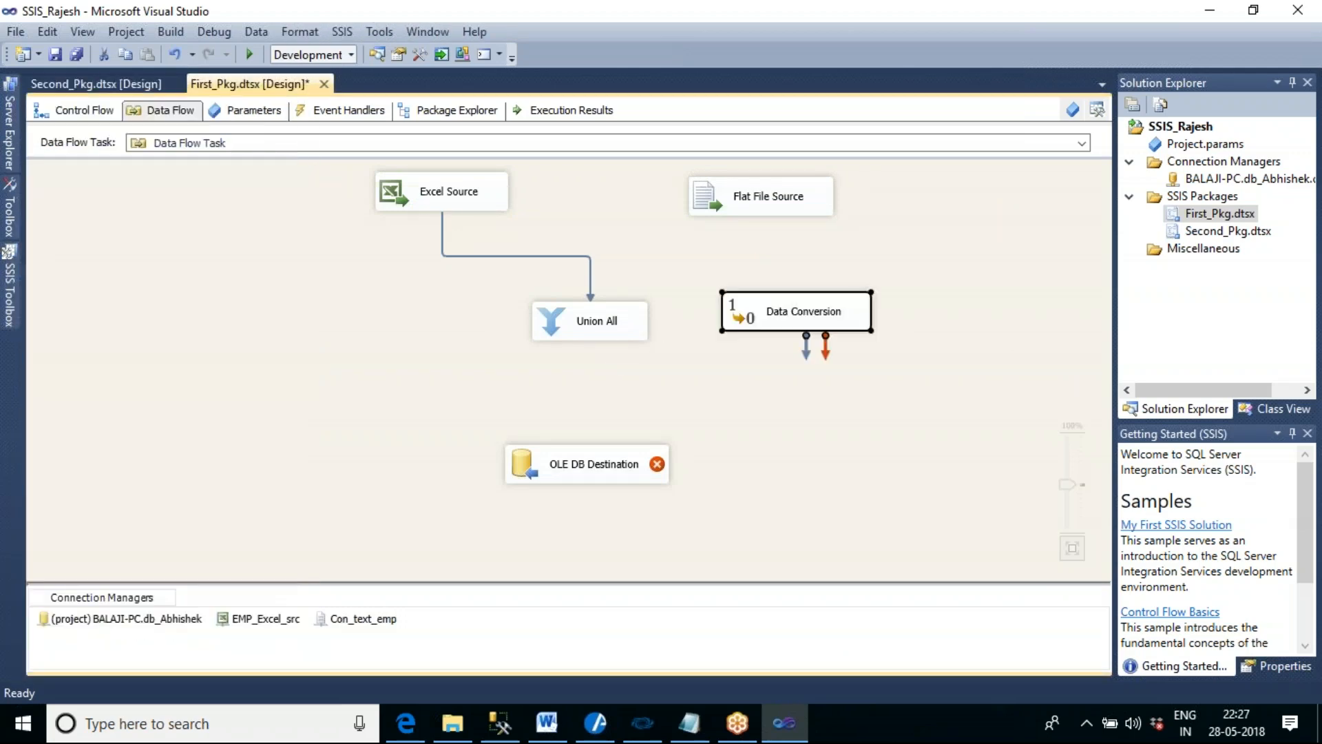
left_click(770, 214)
left_click_drag(771, 234, 802, 307)
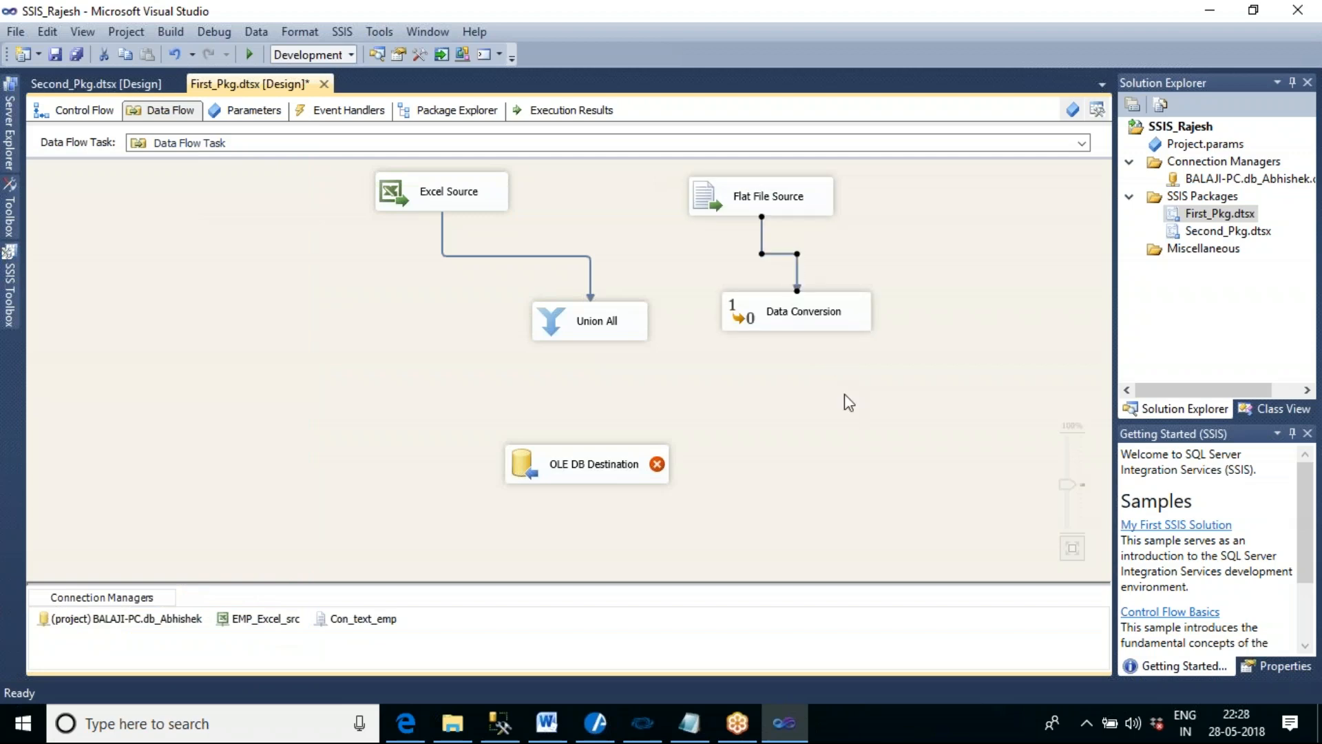
- Configure the Data Conversion to convert the EMPID column to double-precision float [DT_R8] and accept the settings
left_click(806, 316)
double_click(805, 315)
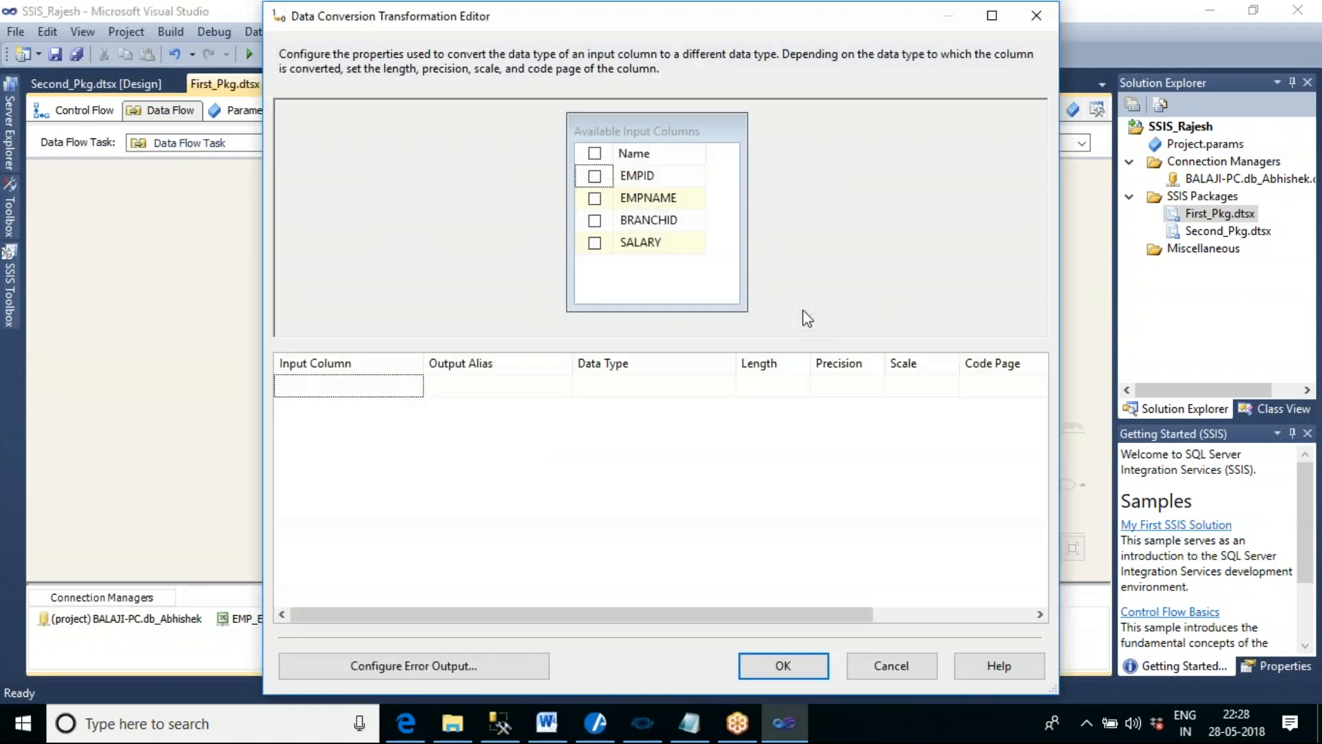
left_click(594, 178)
left_click(672, 387)
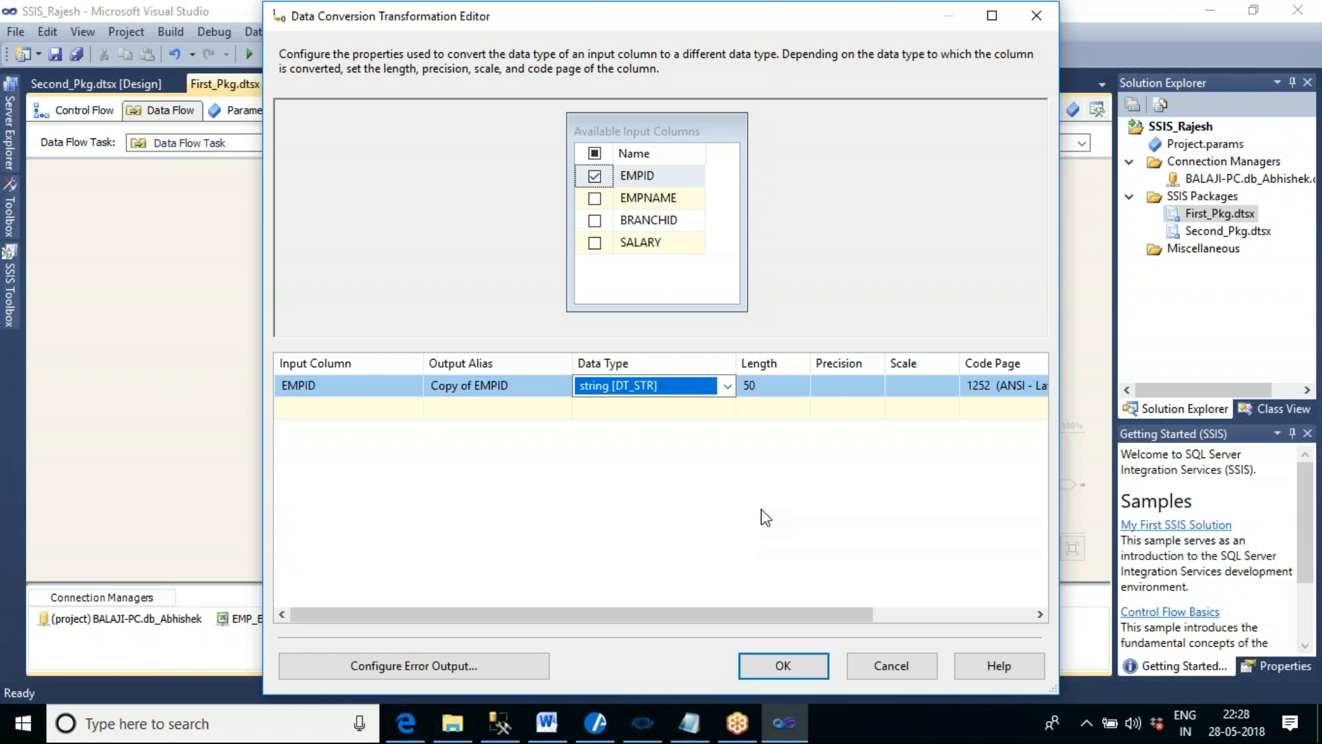
left_click(728, 386)
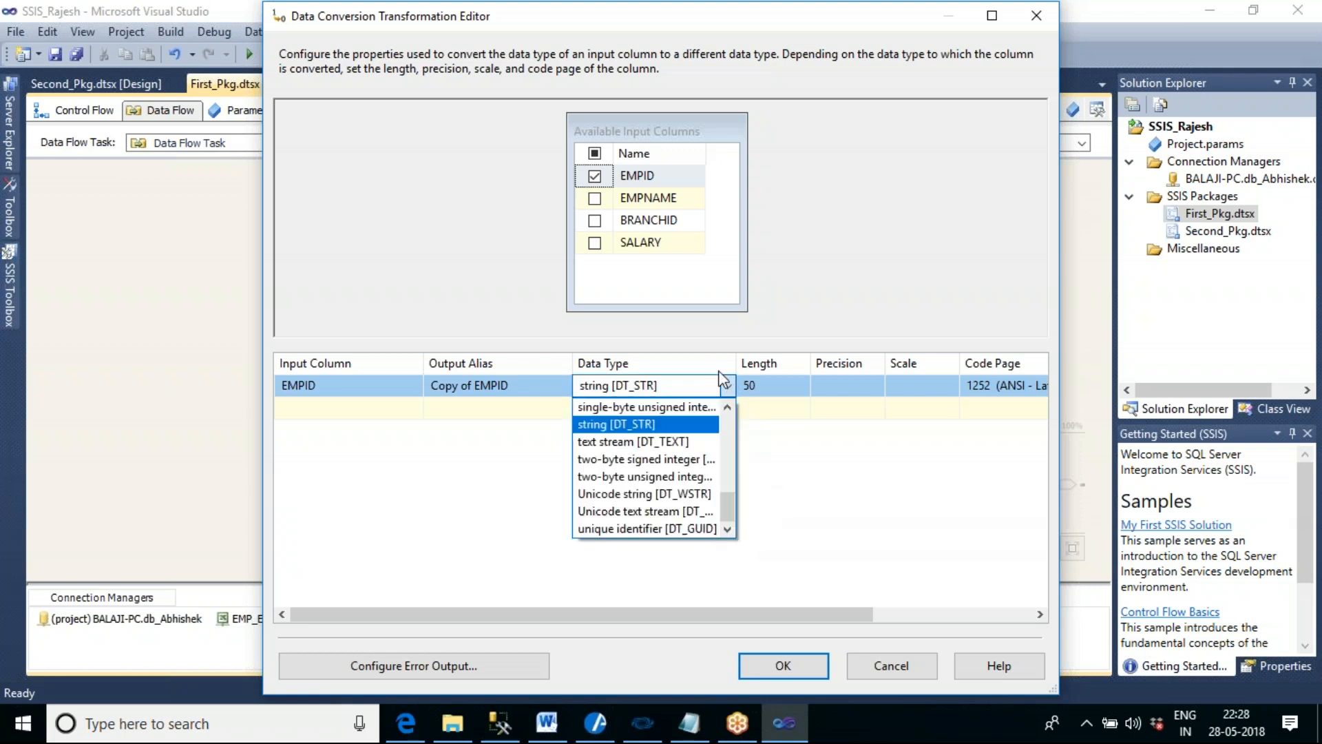
left_click(721, 380)
left_click_drag(735, 363, 868, 366)
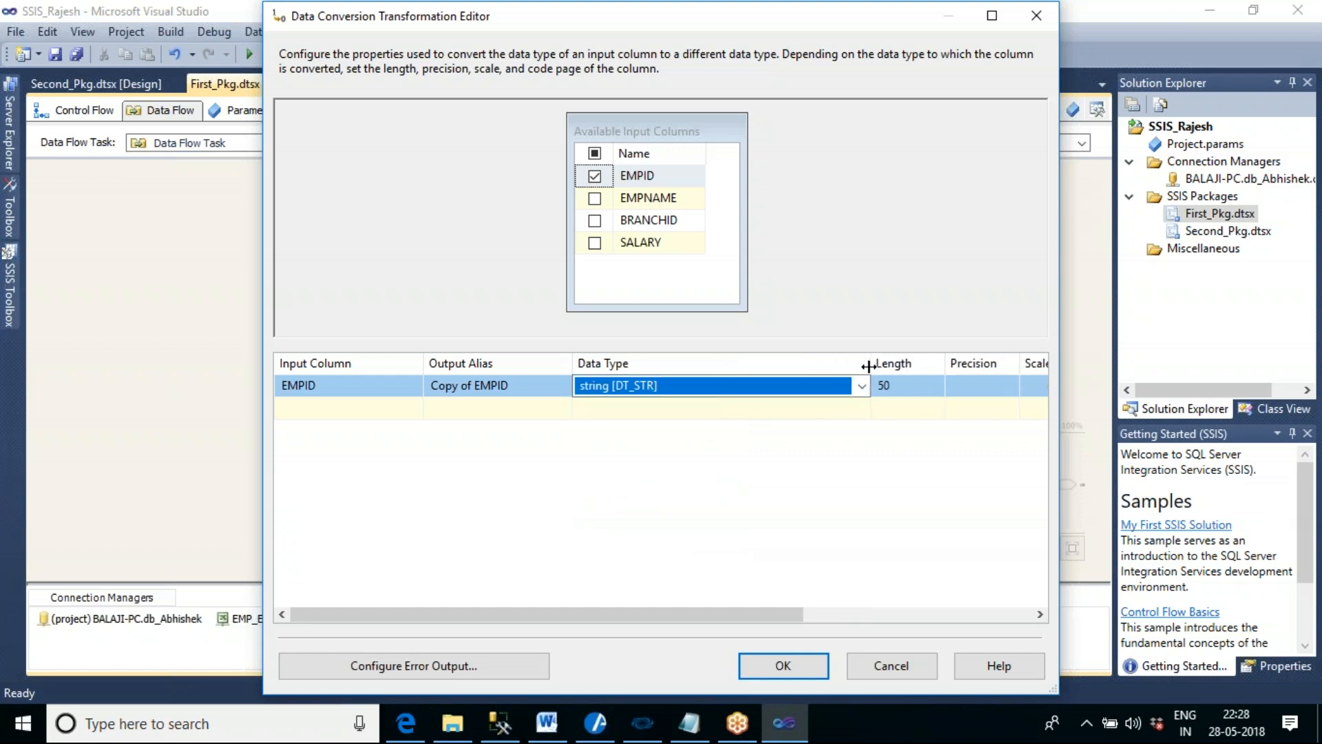
left_click(862, 385)
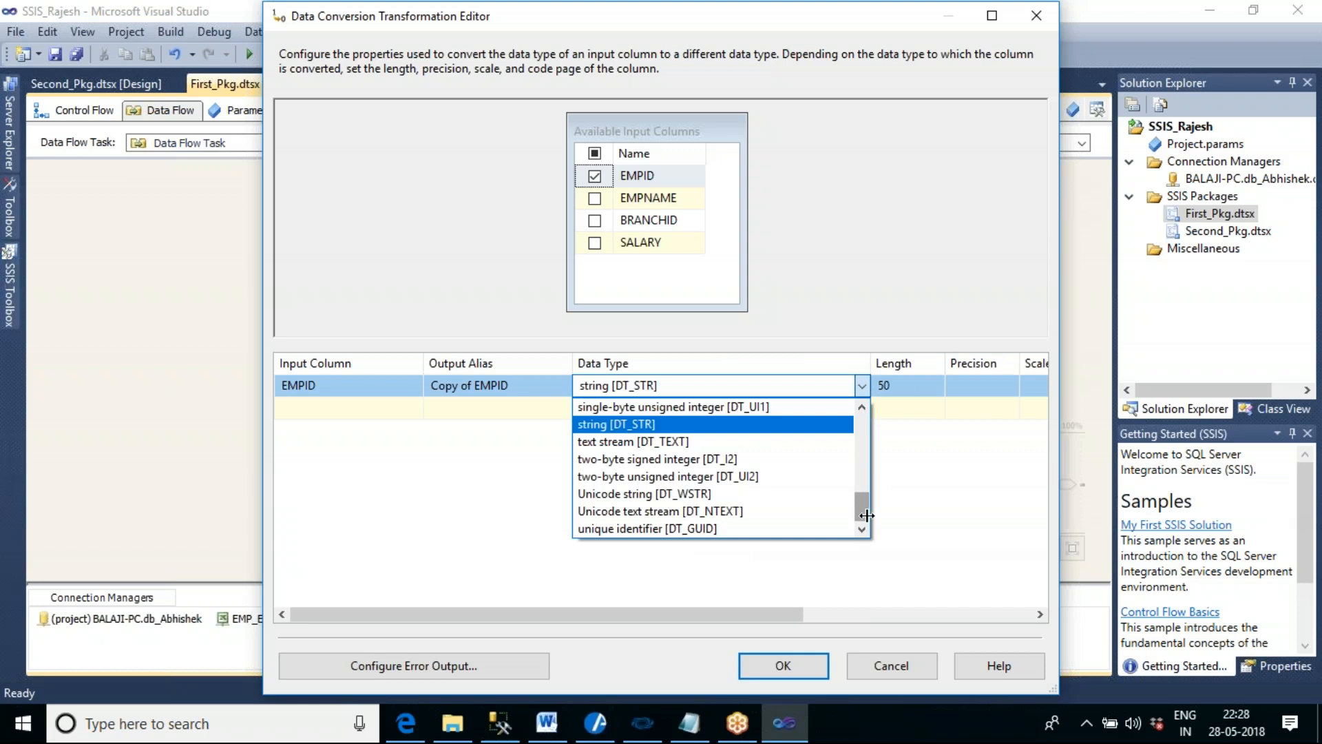
left_click_drag(866, 515, 870, 475)
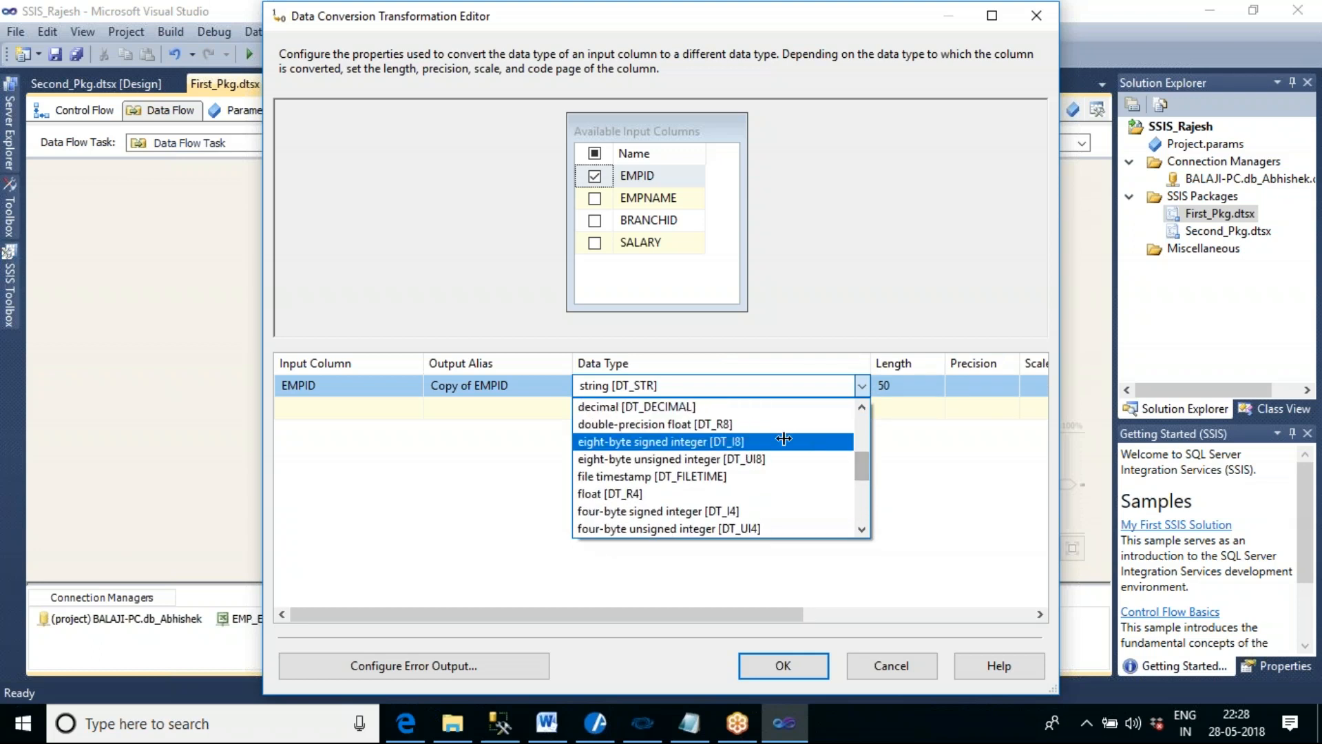
left_click(653, 426)
left_click(705, 489)
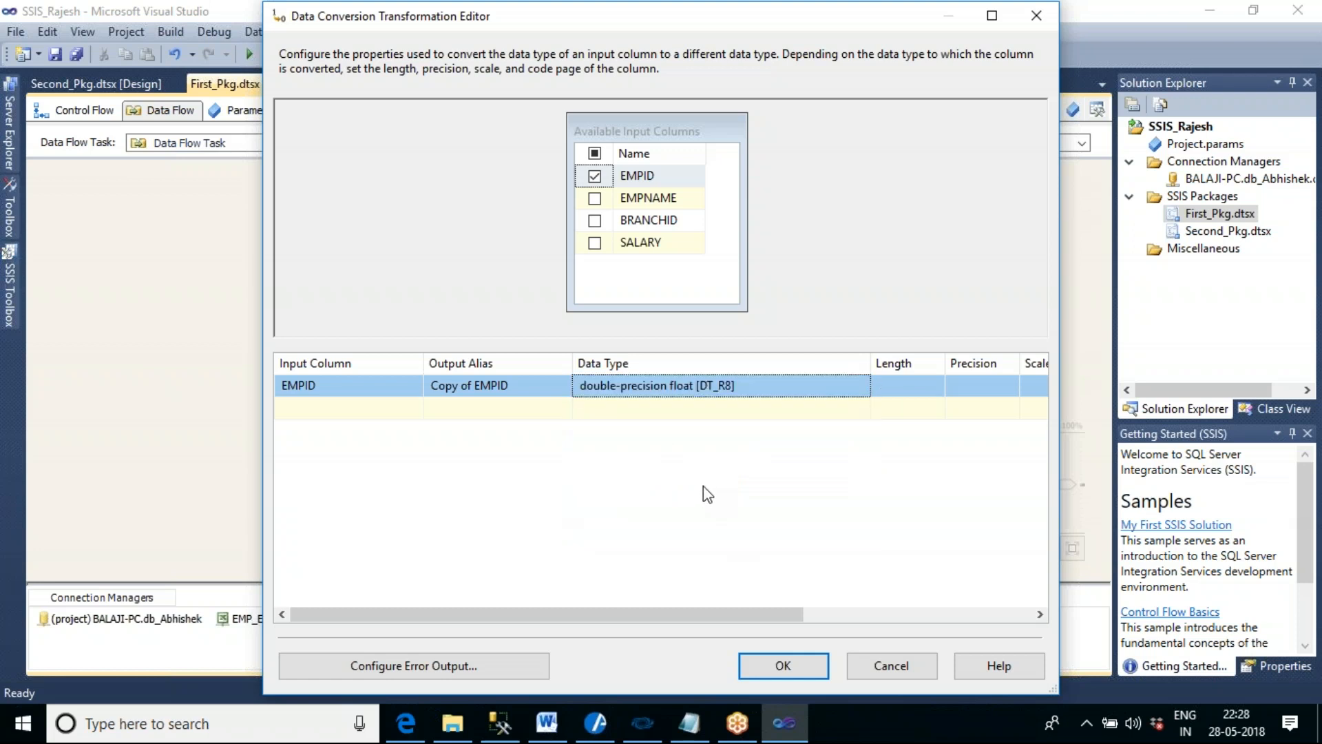
left_click(798, 664)
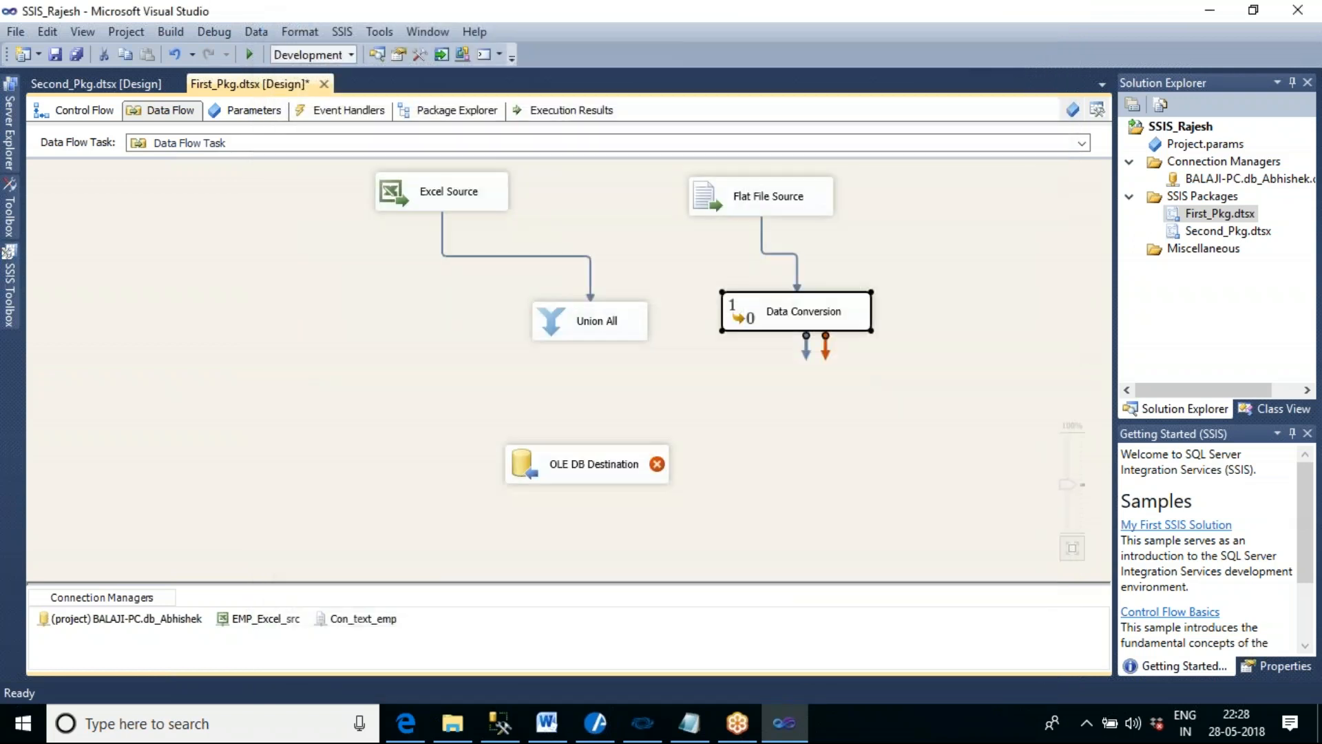
- Move Union All slightly lower and connect the Data Conversion output to it
left_click_drag(806, 344, 596, 378)
left_click(606, 329)
- Rename the output alias of the converted EMPID column to Conv_EMPID in the Data Conversion and accept the settings
left_click(760, 334)
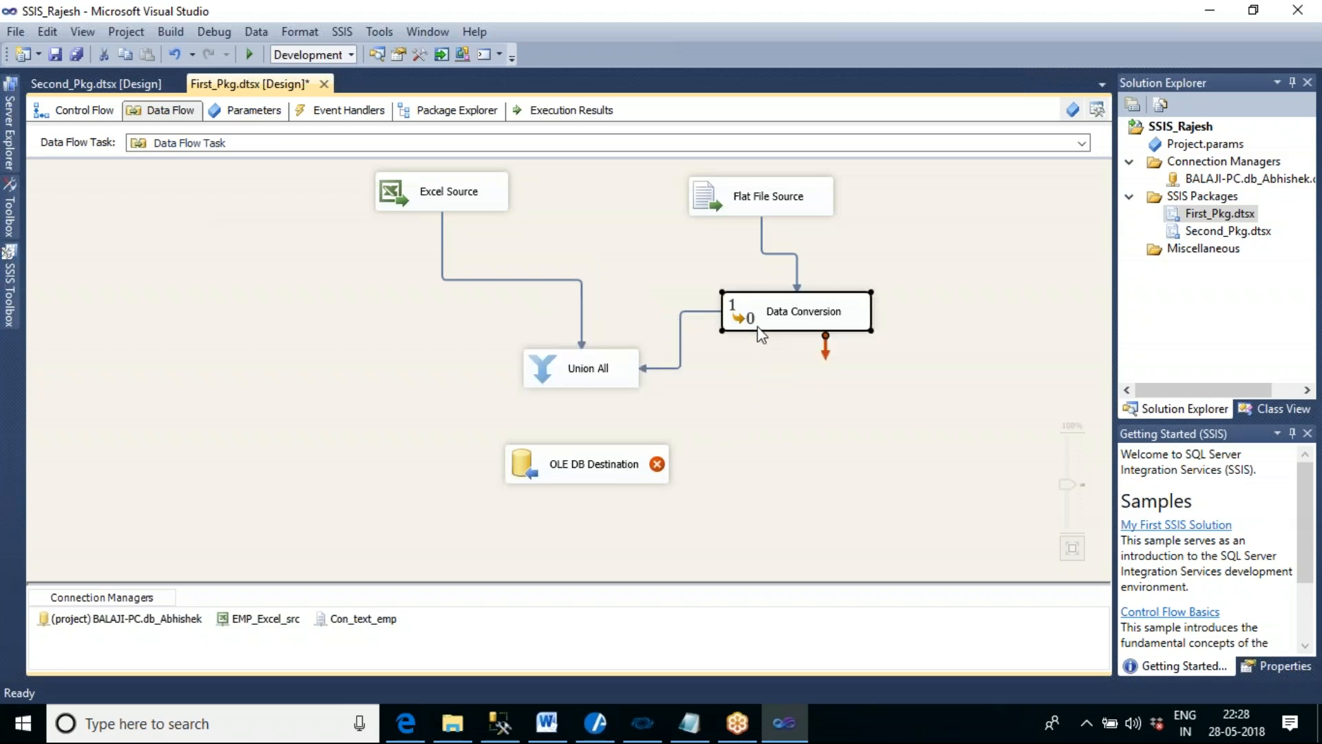
double_click(760, 334)
left_click_drag(766, 363, 785, 364)
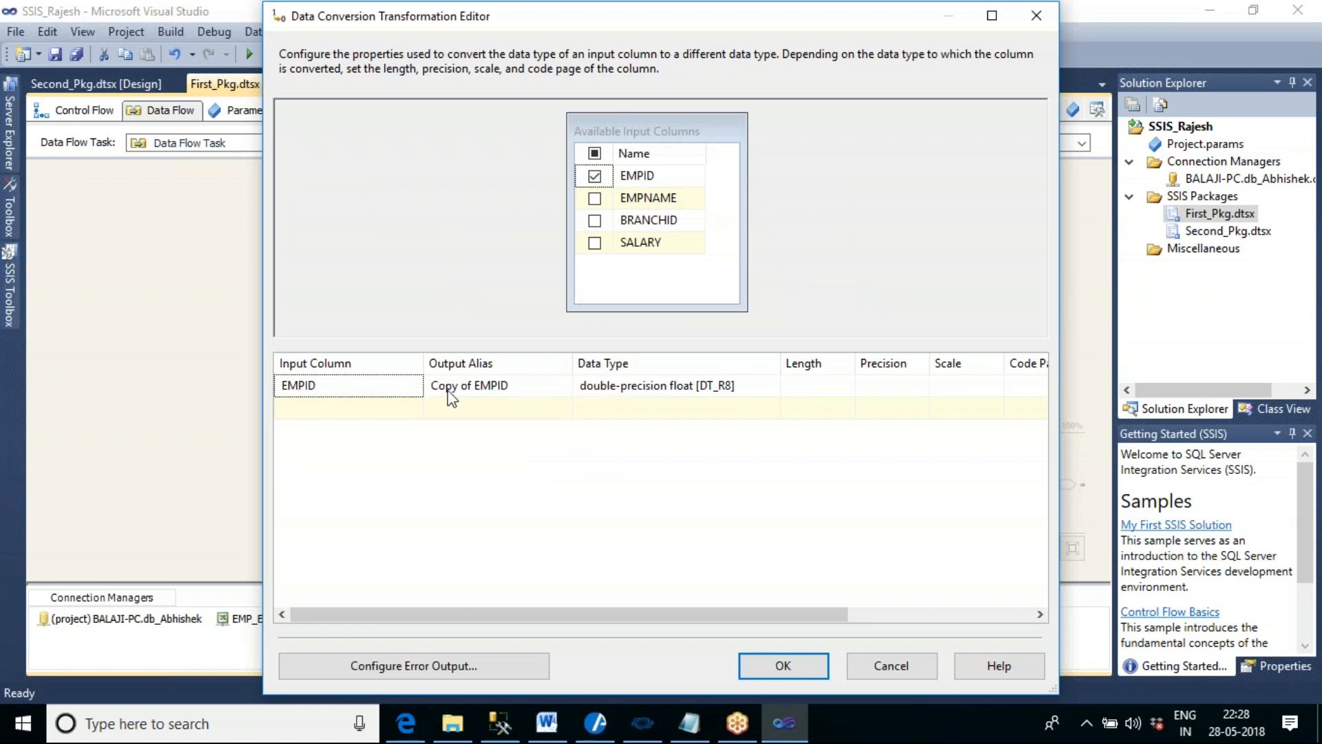
left_click(471, 386)
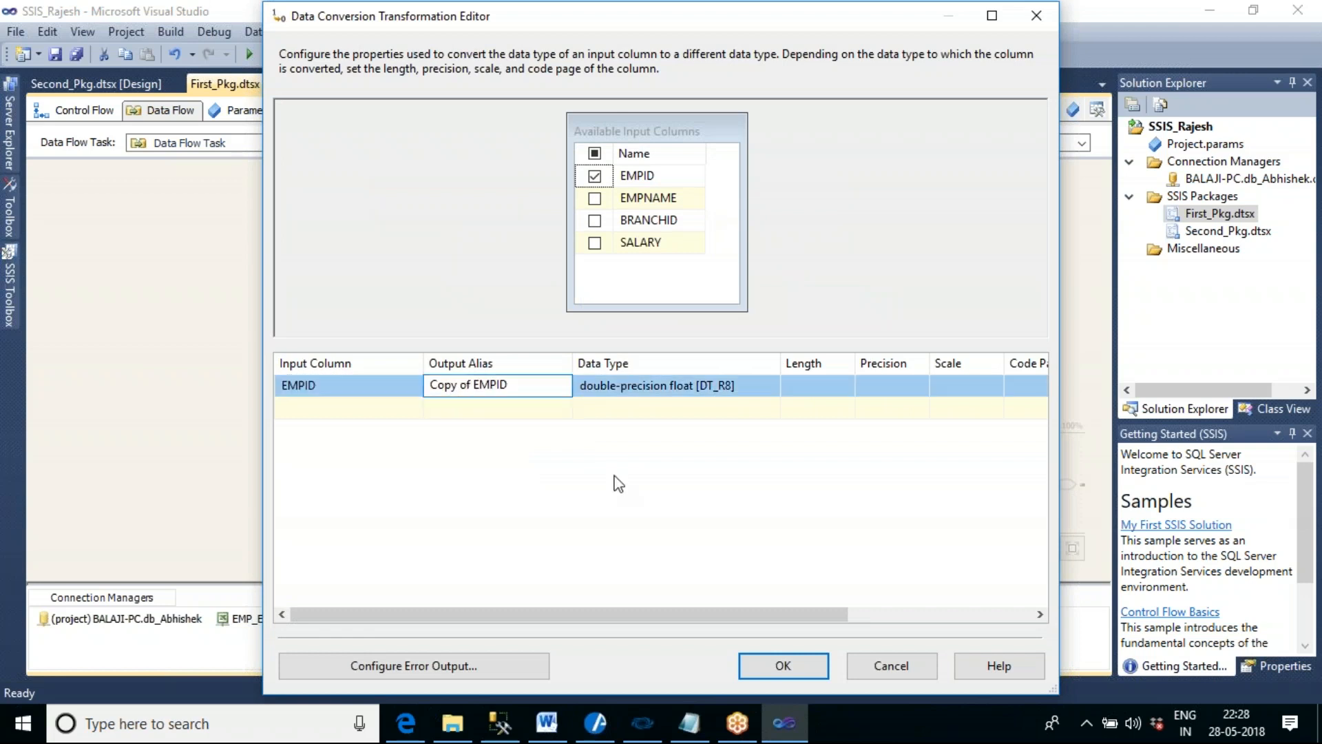
key("BackSpace")
key("BackSpace")
key("BackSpace")
key("BackSpace")
key("BackSpace")
key("BackSpace")
type("nv_")
key("Delete")
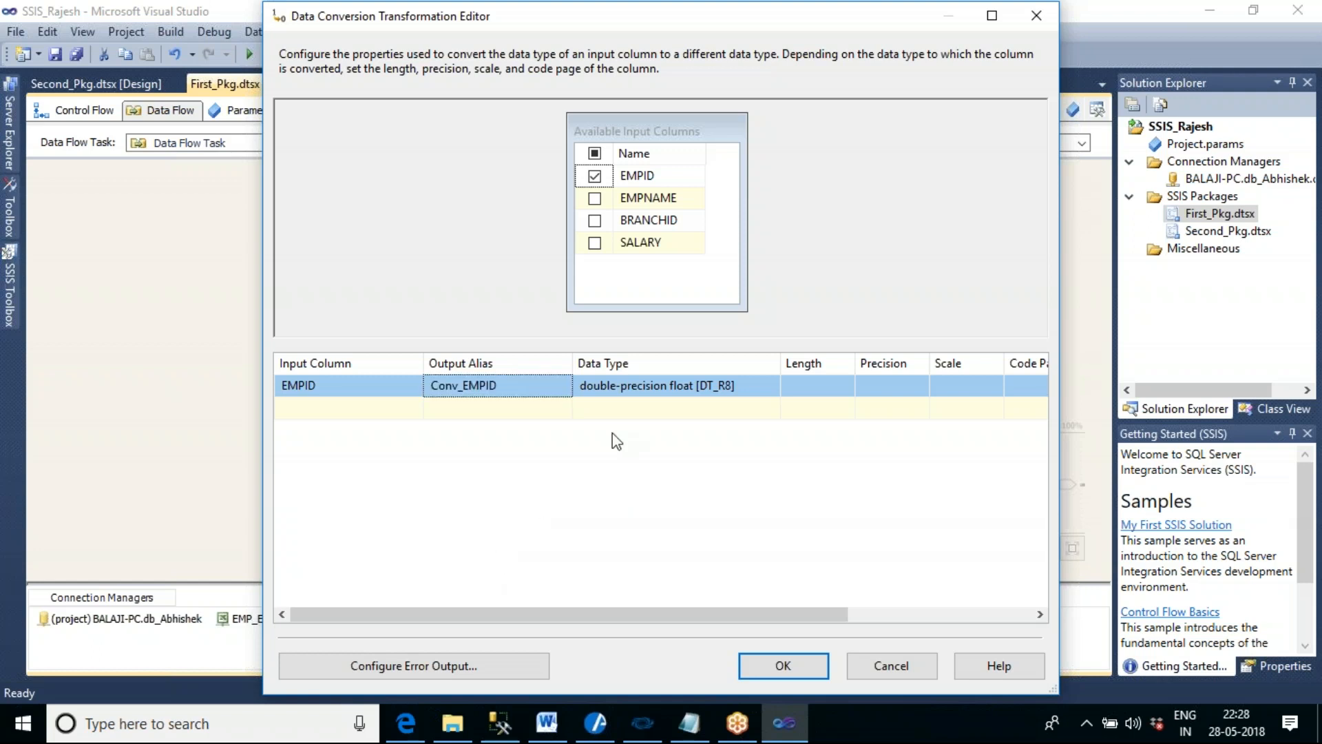
left_click(627, 392)
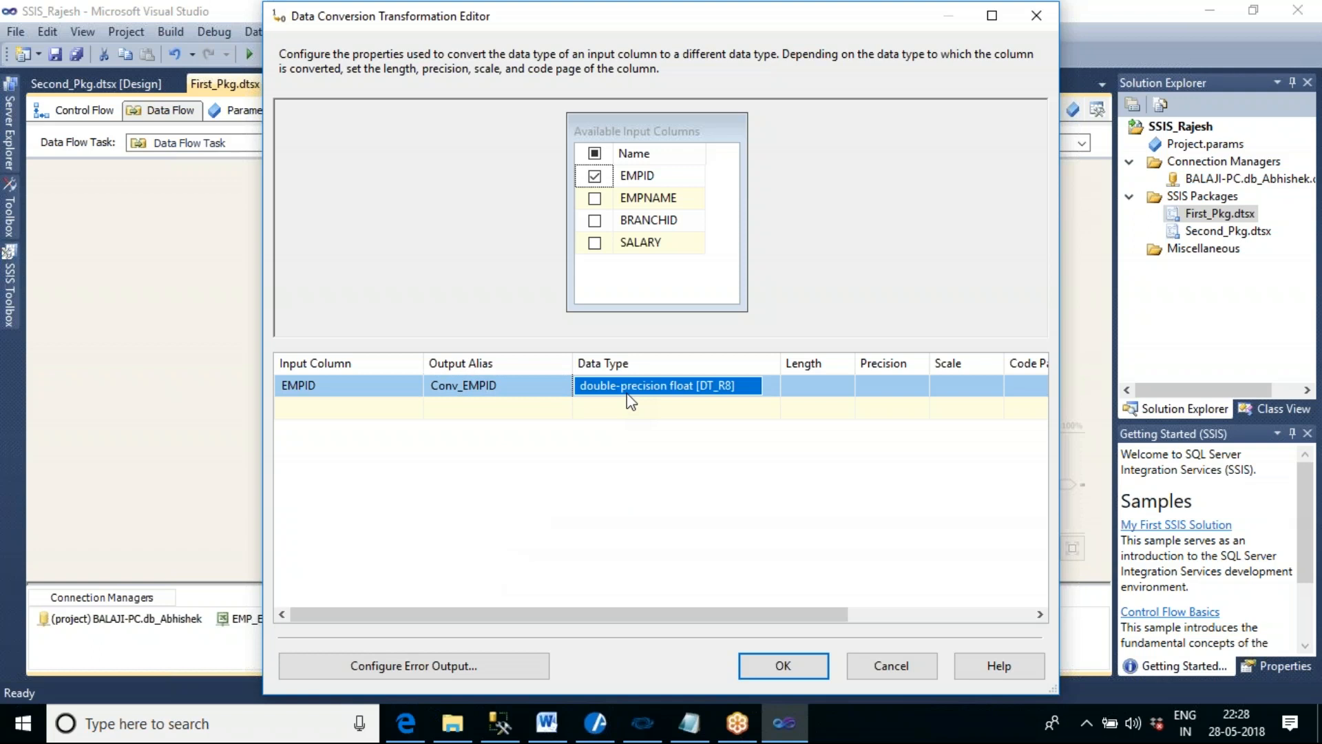
left_click(500, 390)
left_click(780, 666)
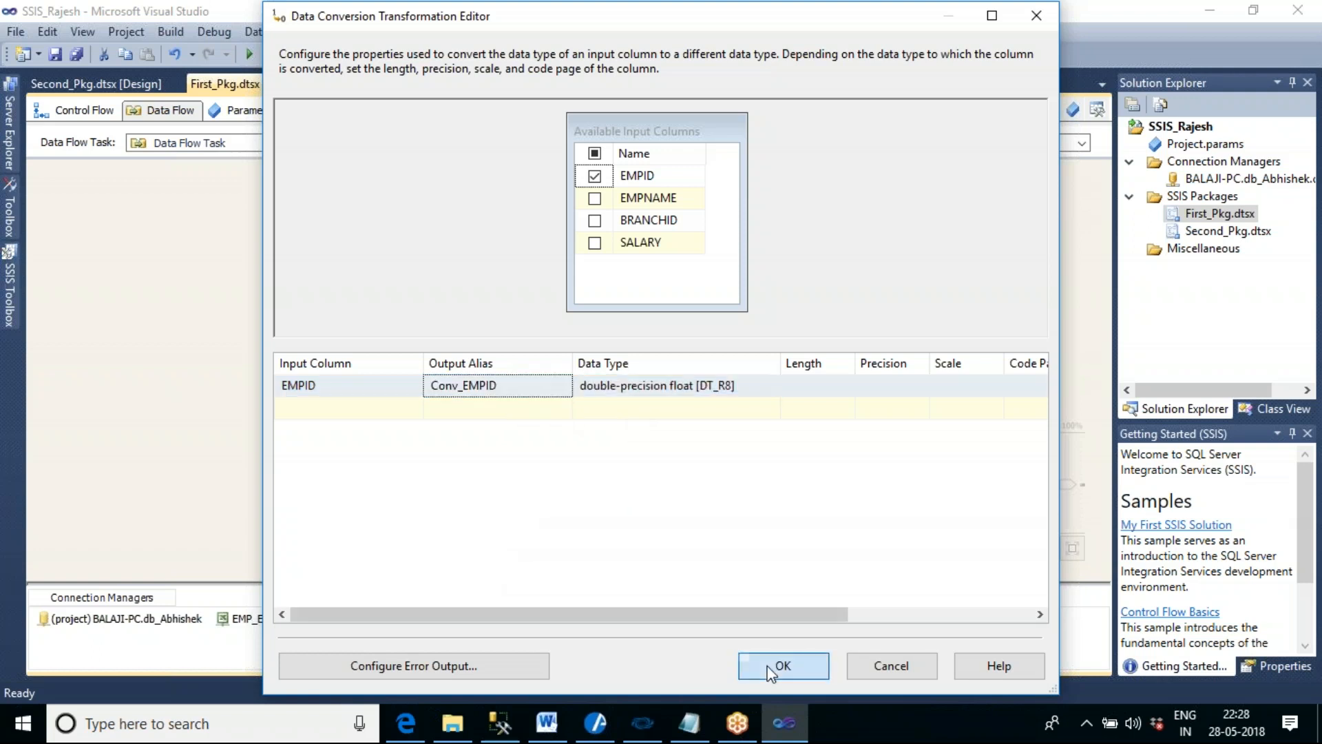
- Map Conv_EMPID from Union All Input 3 to the Empid output column in the Union All transformation
double_click(611, 381)
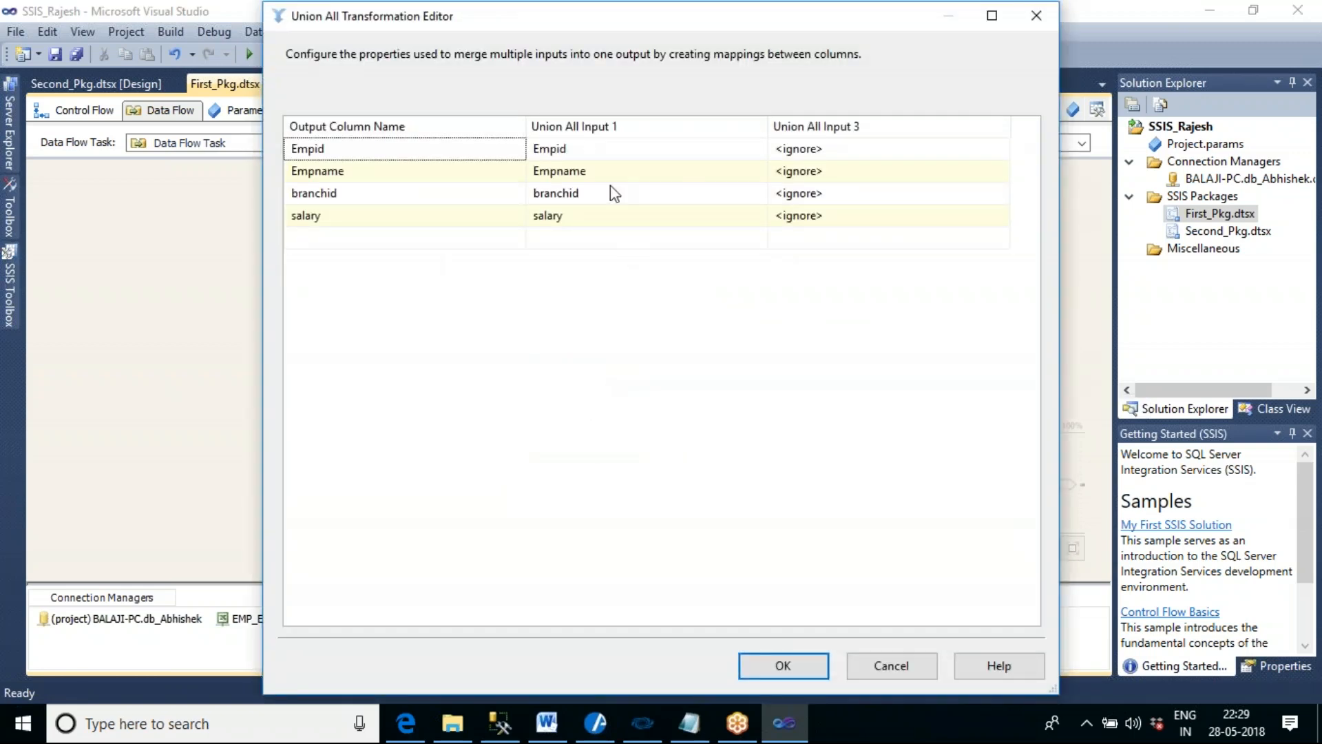
left_click(895, 150)
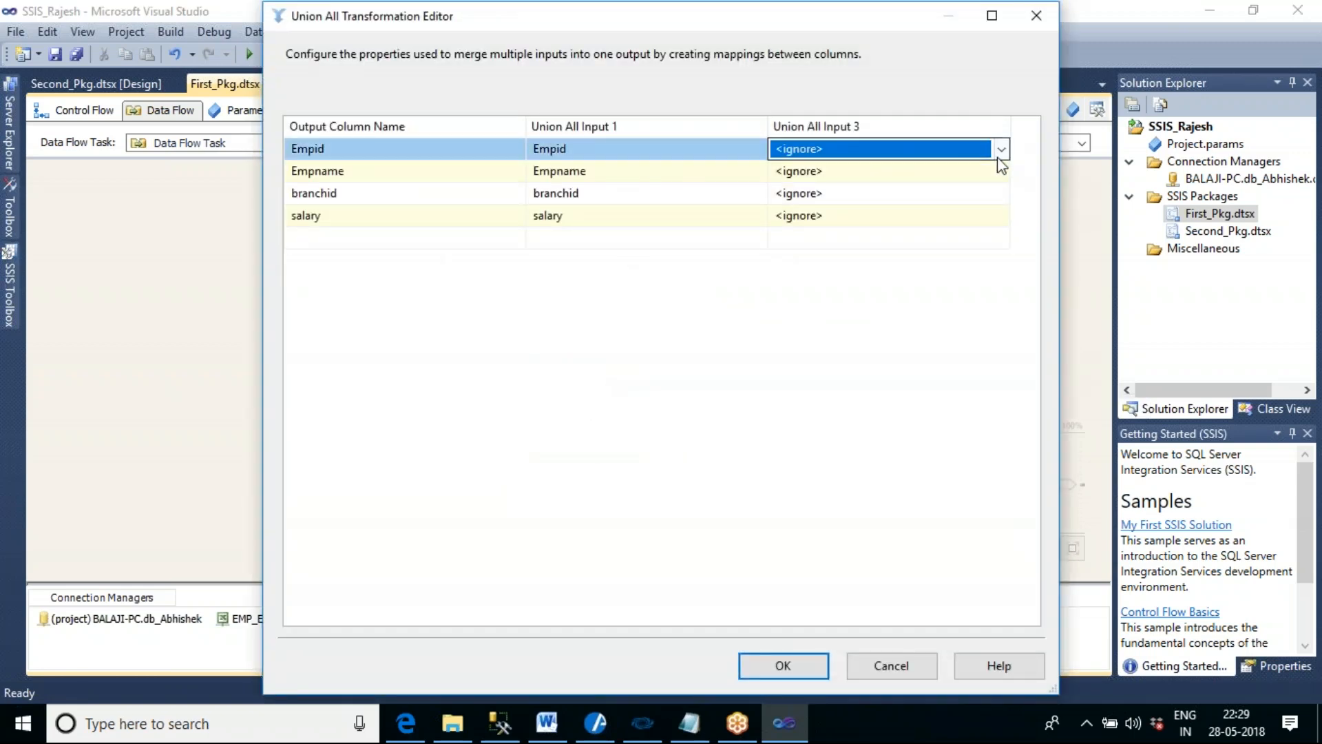
left_click(999, 151)
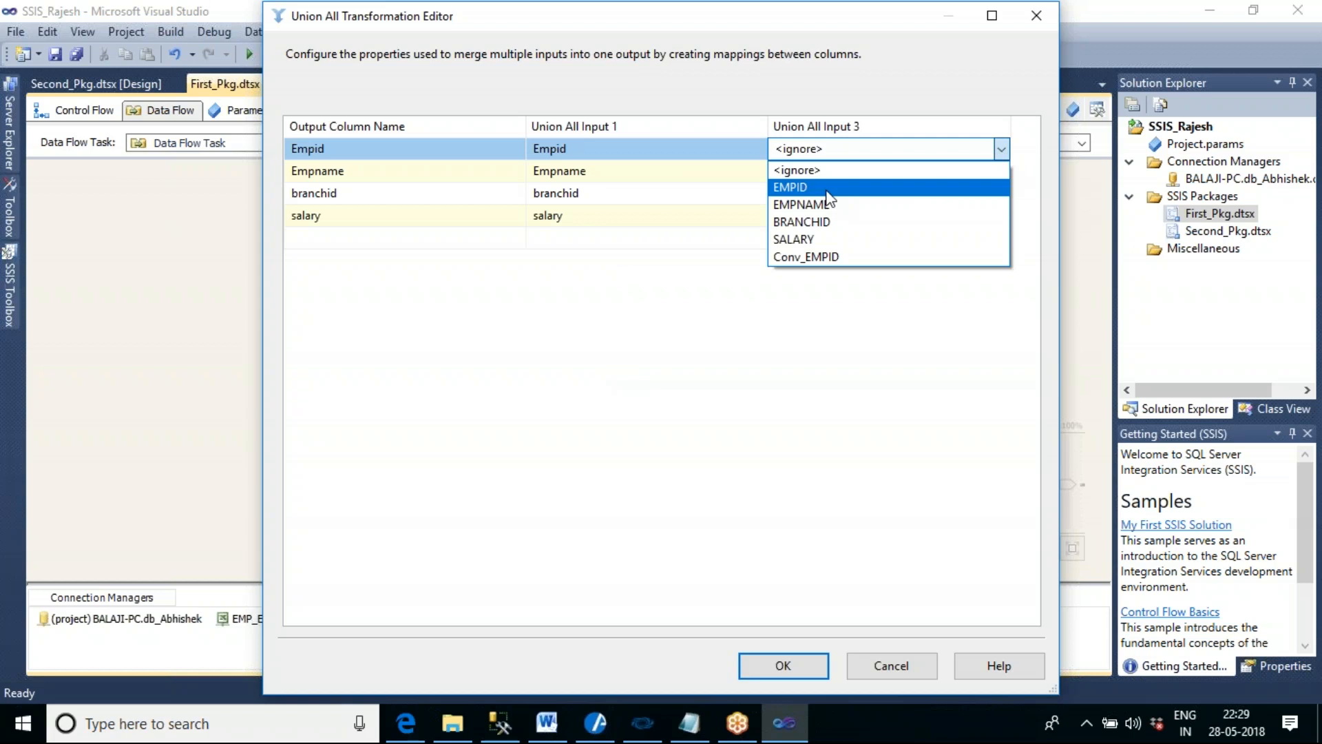
left_click(847, 258)
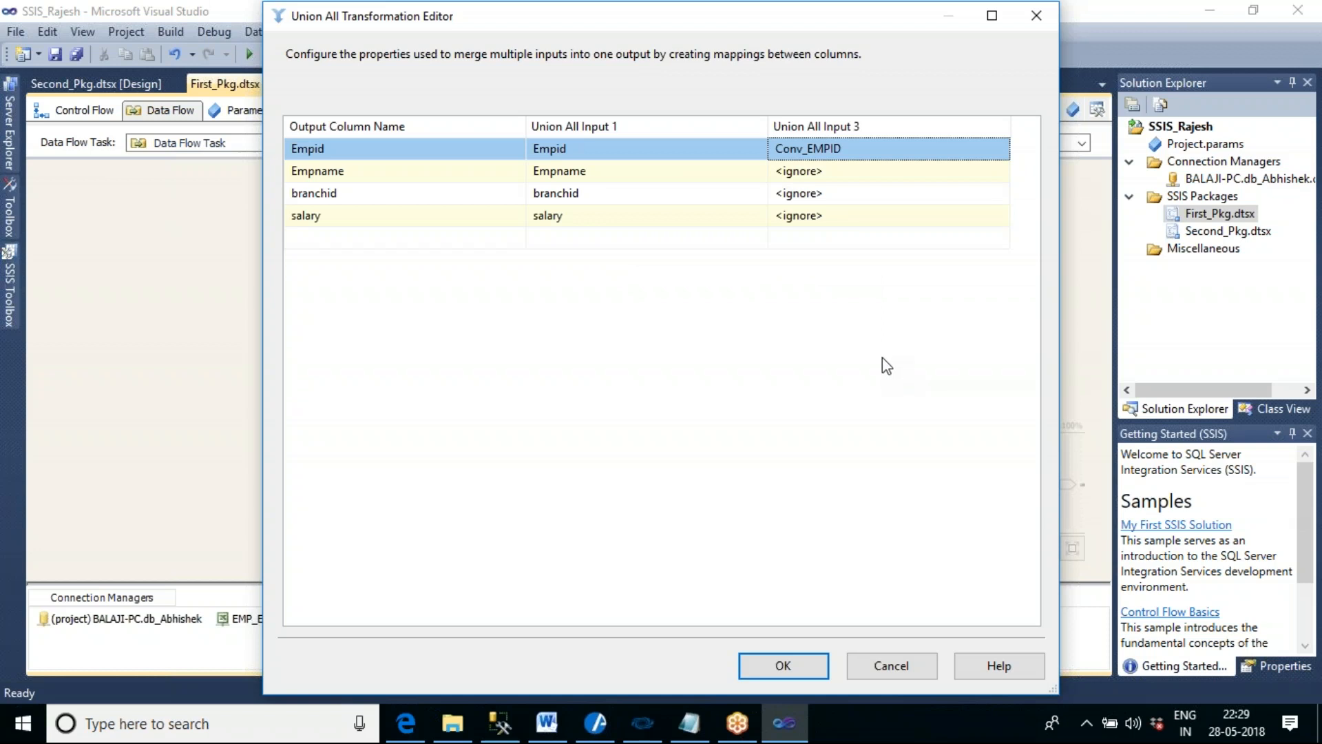
mouse_move(801, 160)
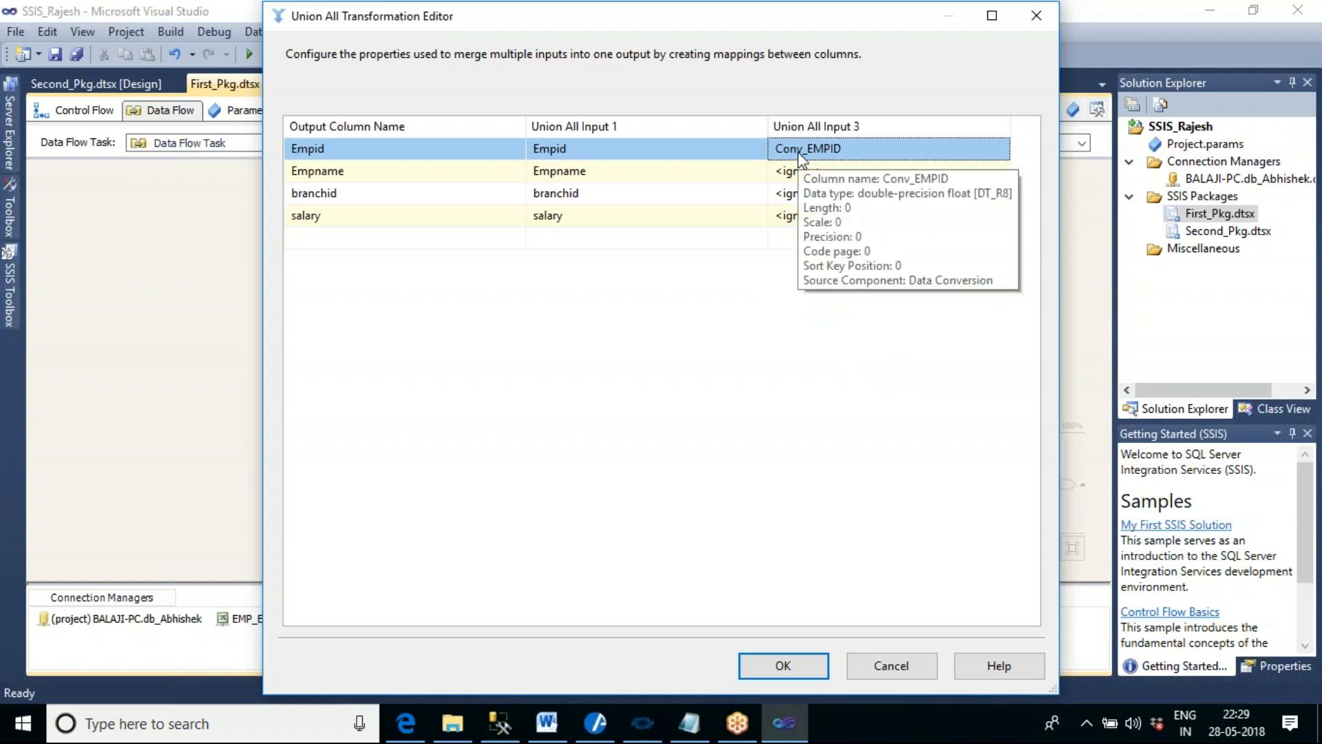
mouse_move(560, 151)
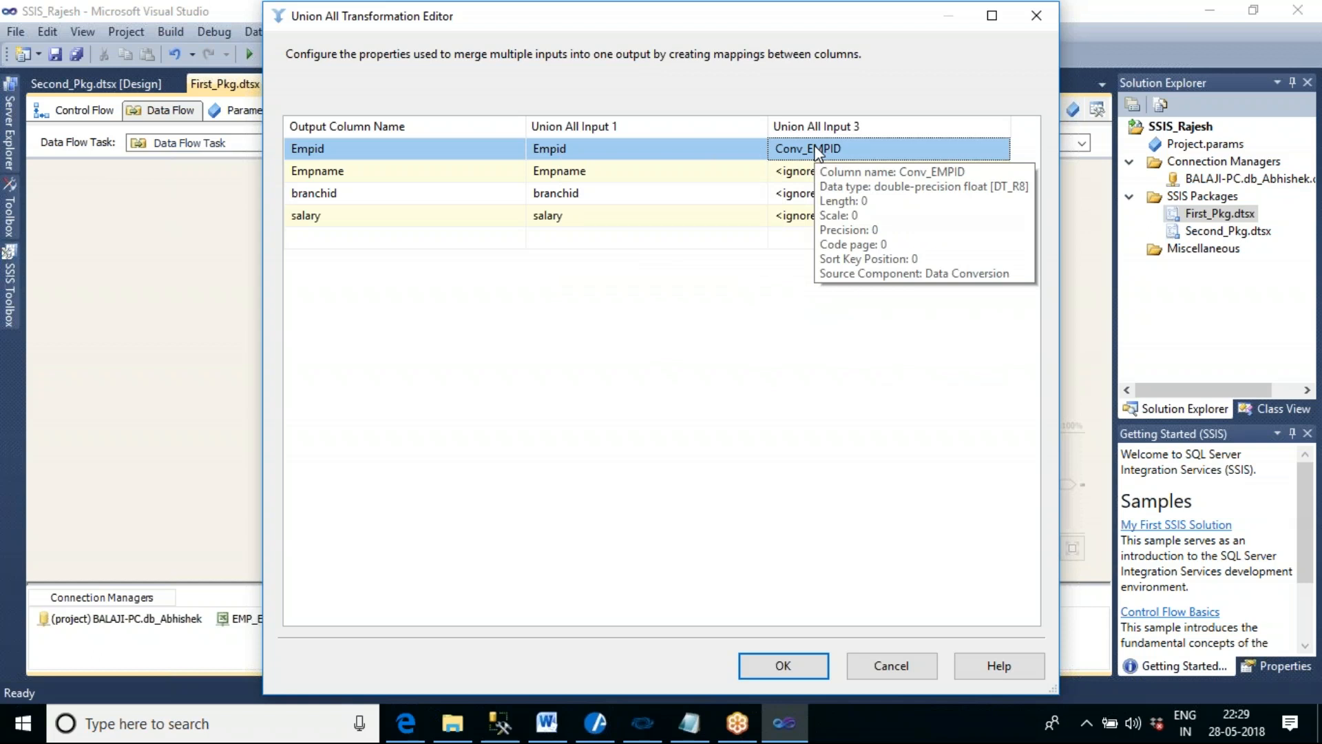
- Try to map EMPNAME from Union All Input 3 to the Empname output column, and leave the Union All settings without saving
left_click(893, 177)
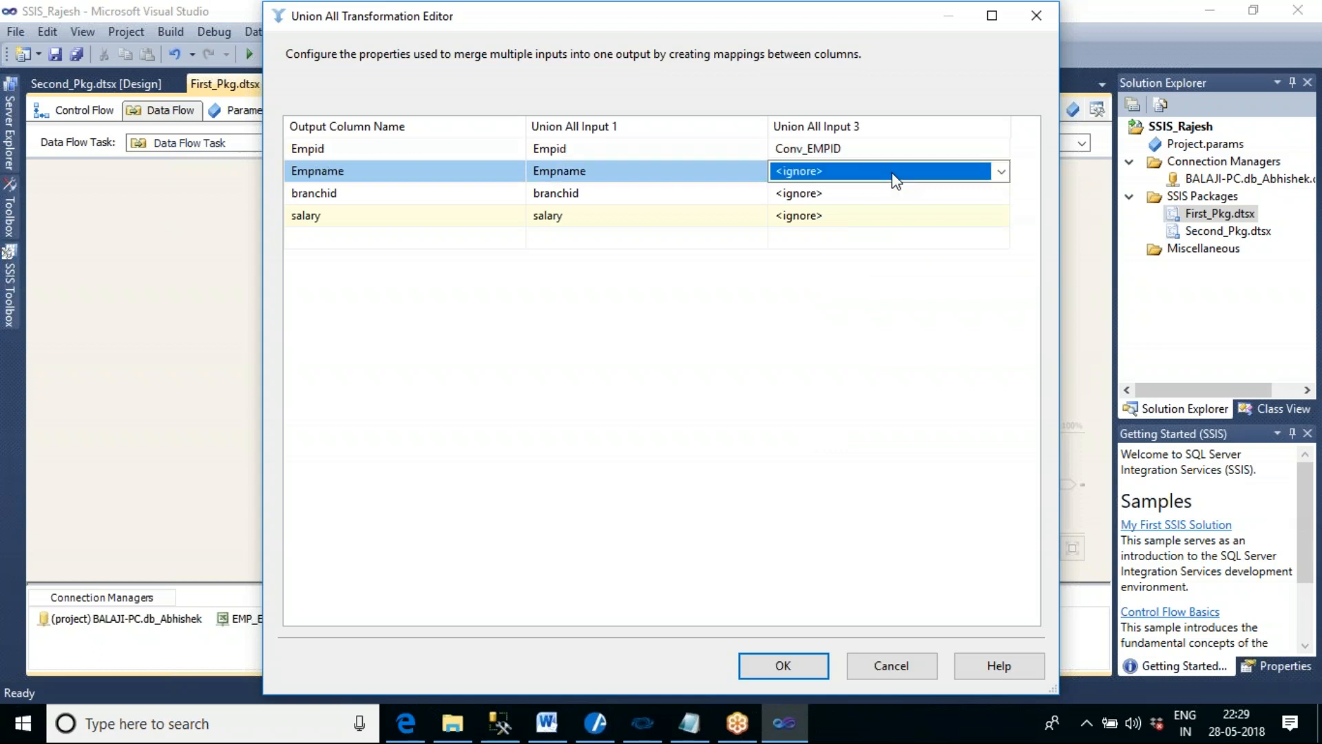
left_click(1001, 171)
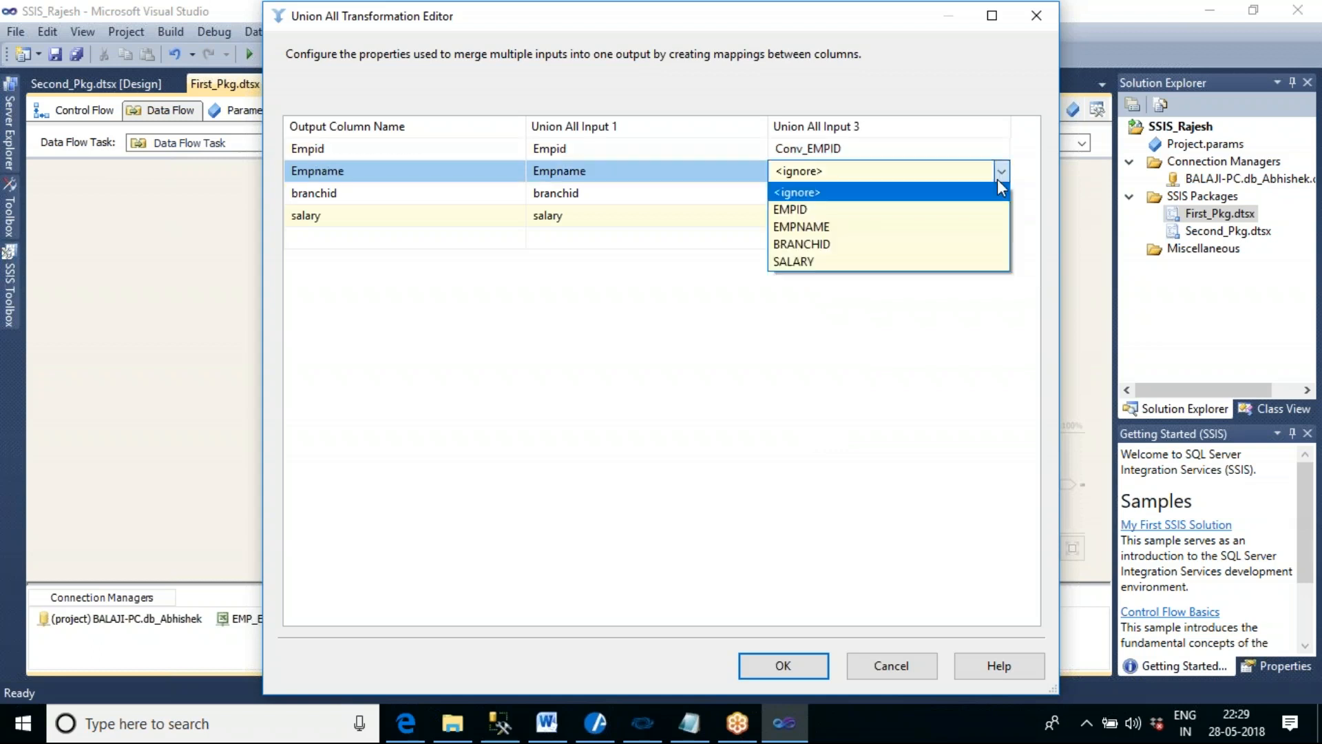
left_click(837, 224)
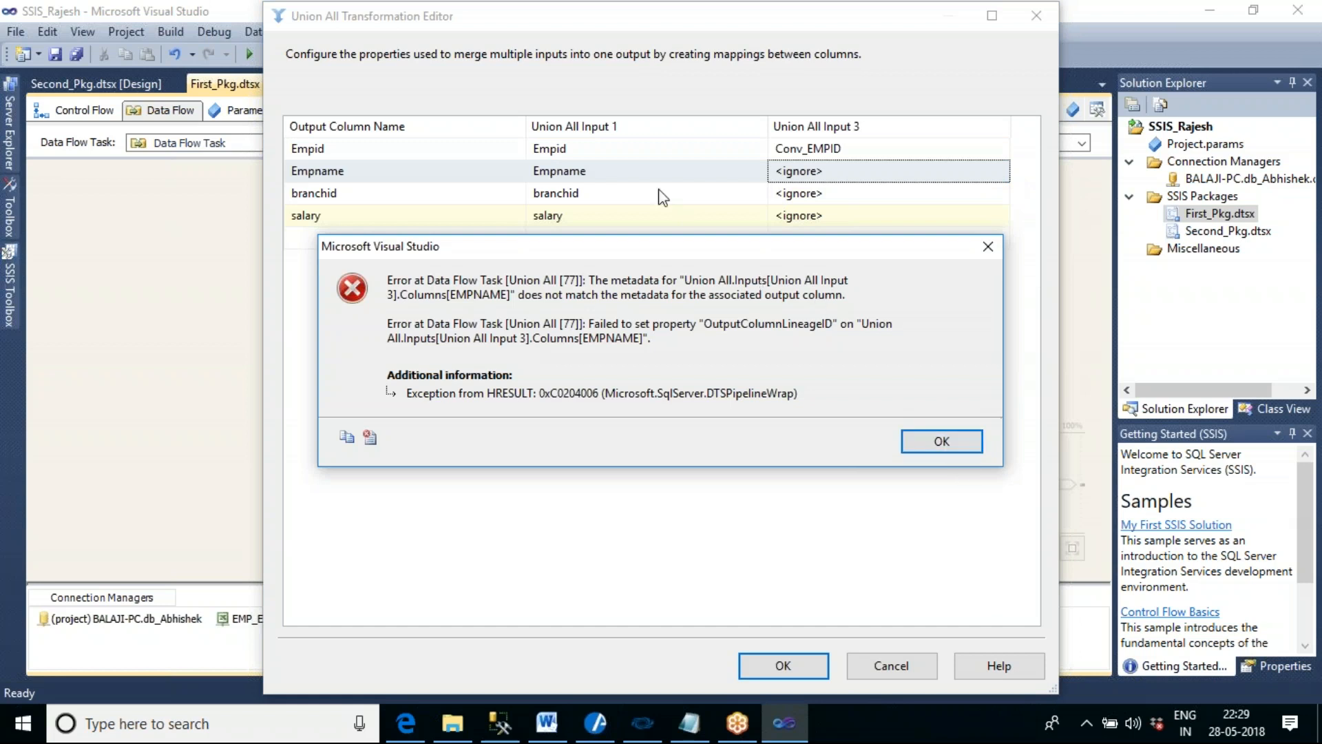
left_click(915, 439)
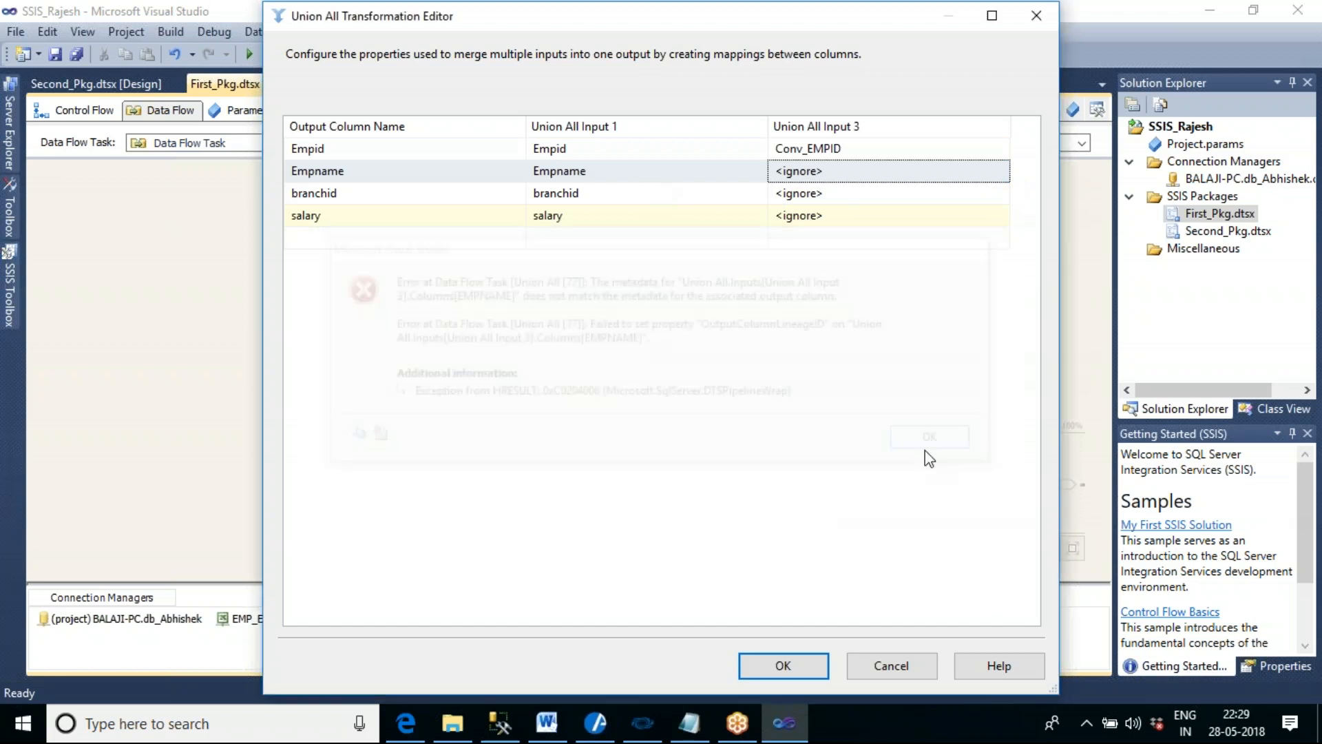
left_click(895, 665)
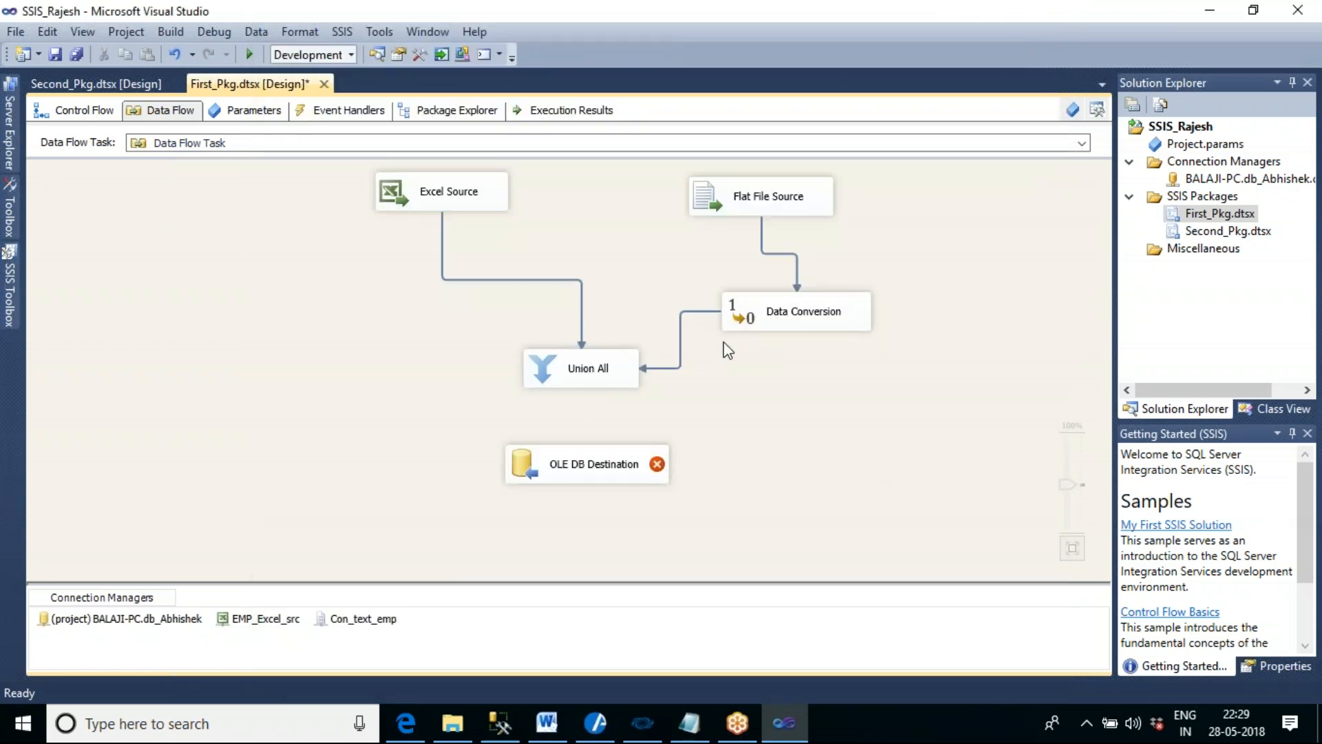
- Compare the column metadata of the Excel Source path with that of the Data Conversion path into Union All
double_click(486, 280)
left_click(408, 192)
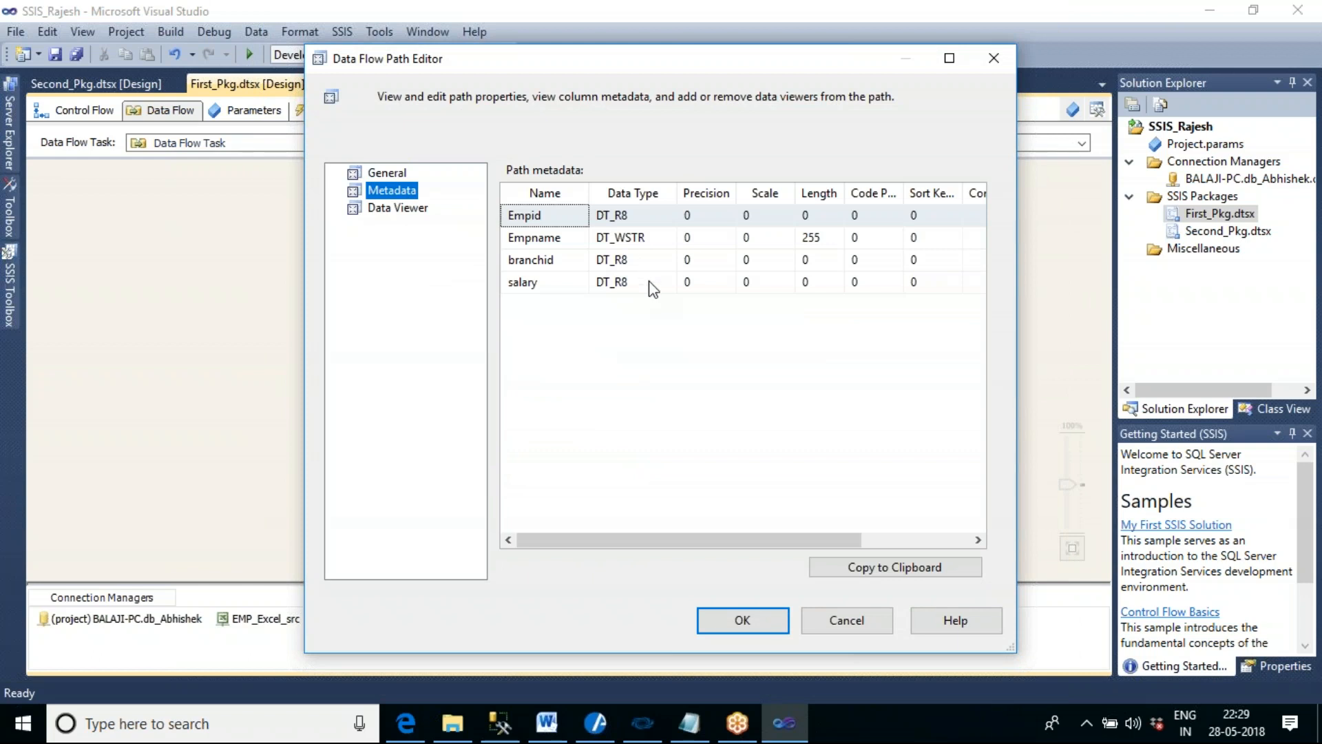
left_click(842, 620)
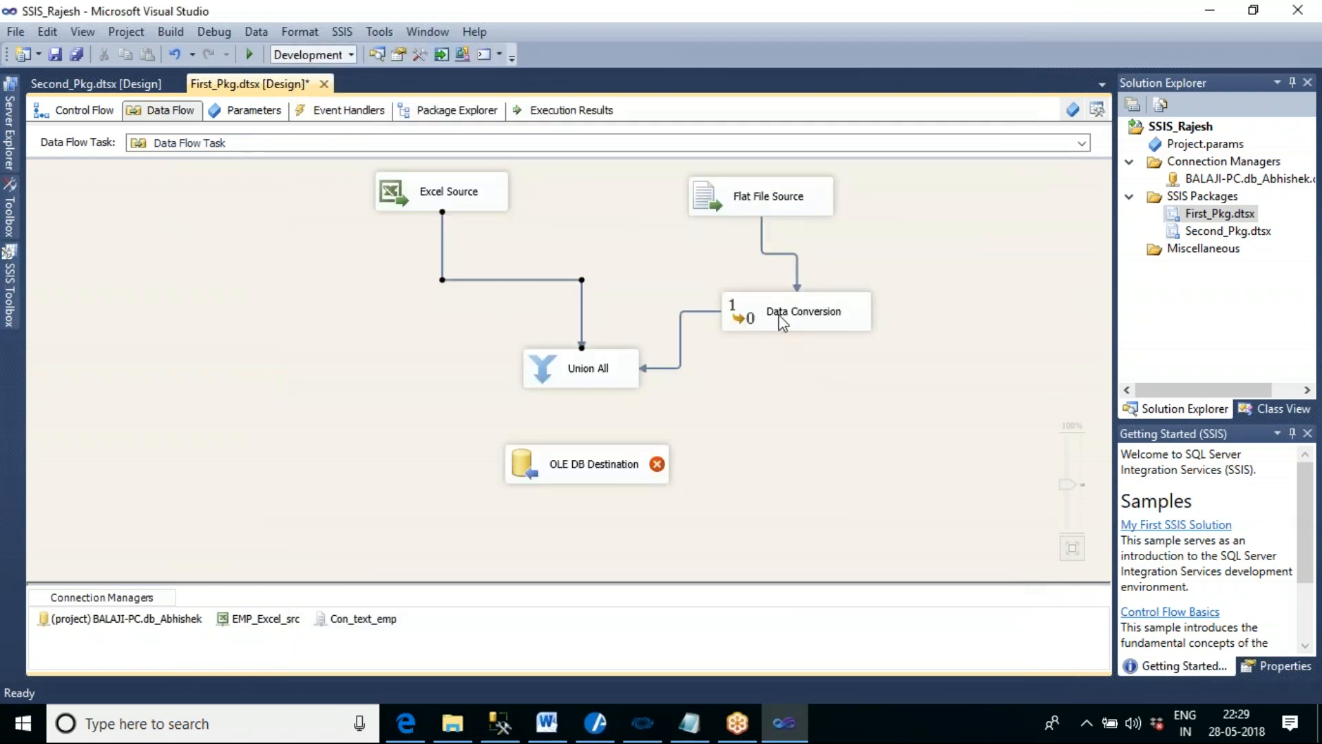
double_click(686, 325)
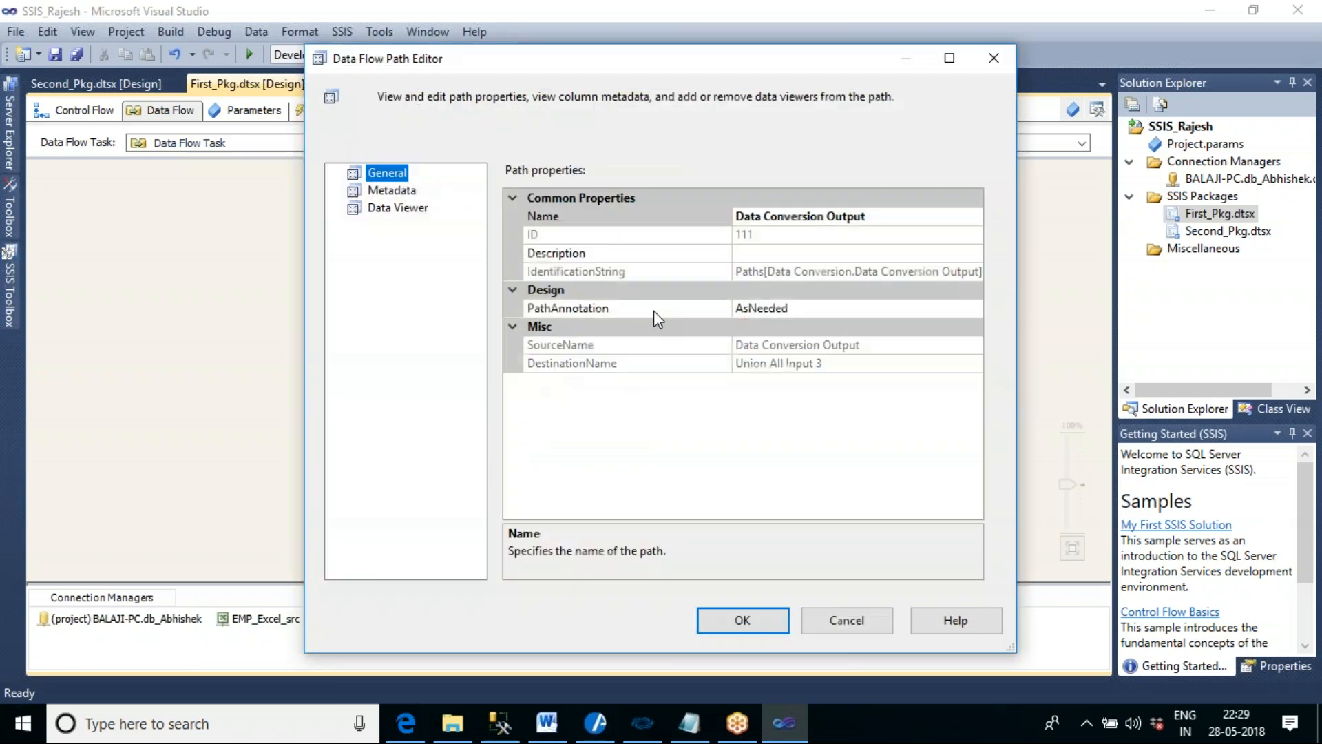
left_click(394, 188)
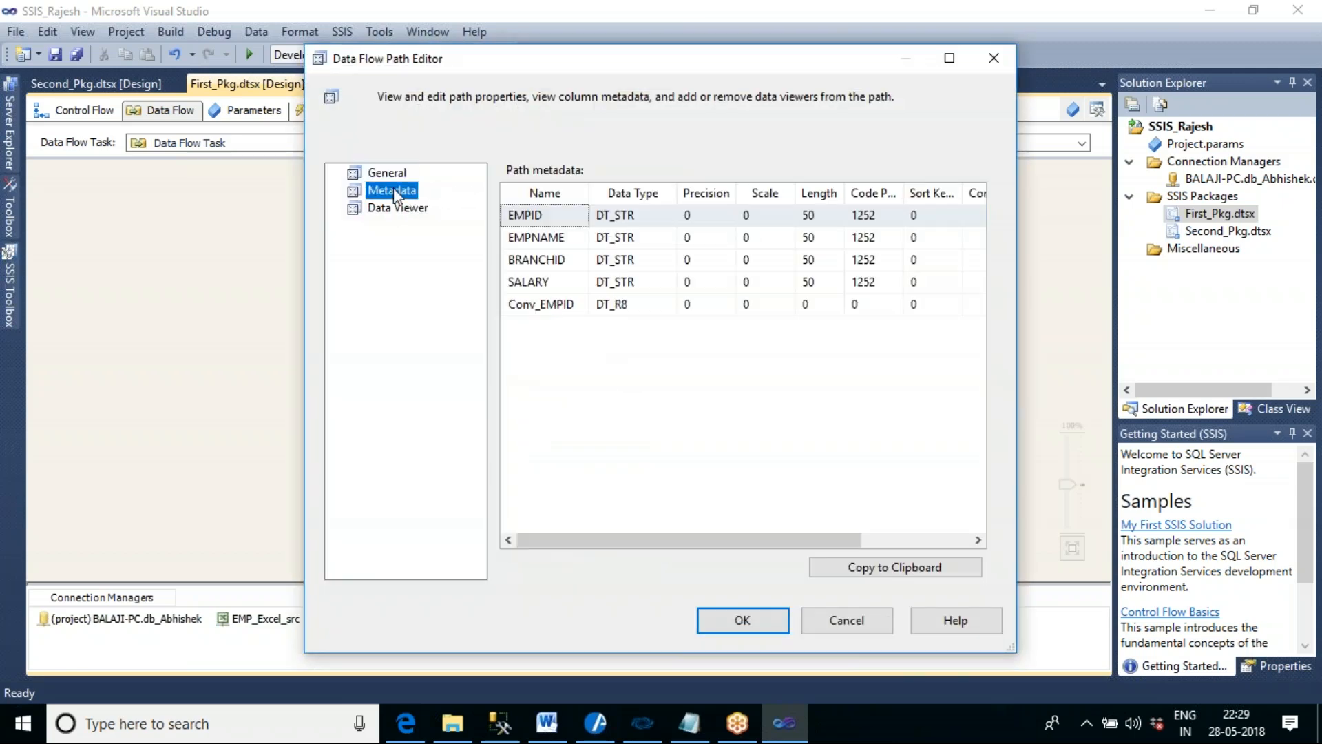
left_click(541, 239)
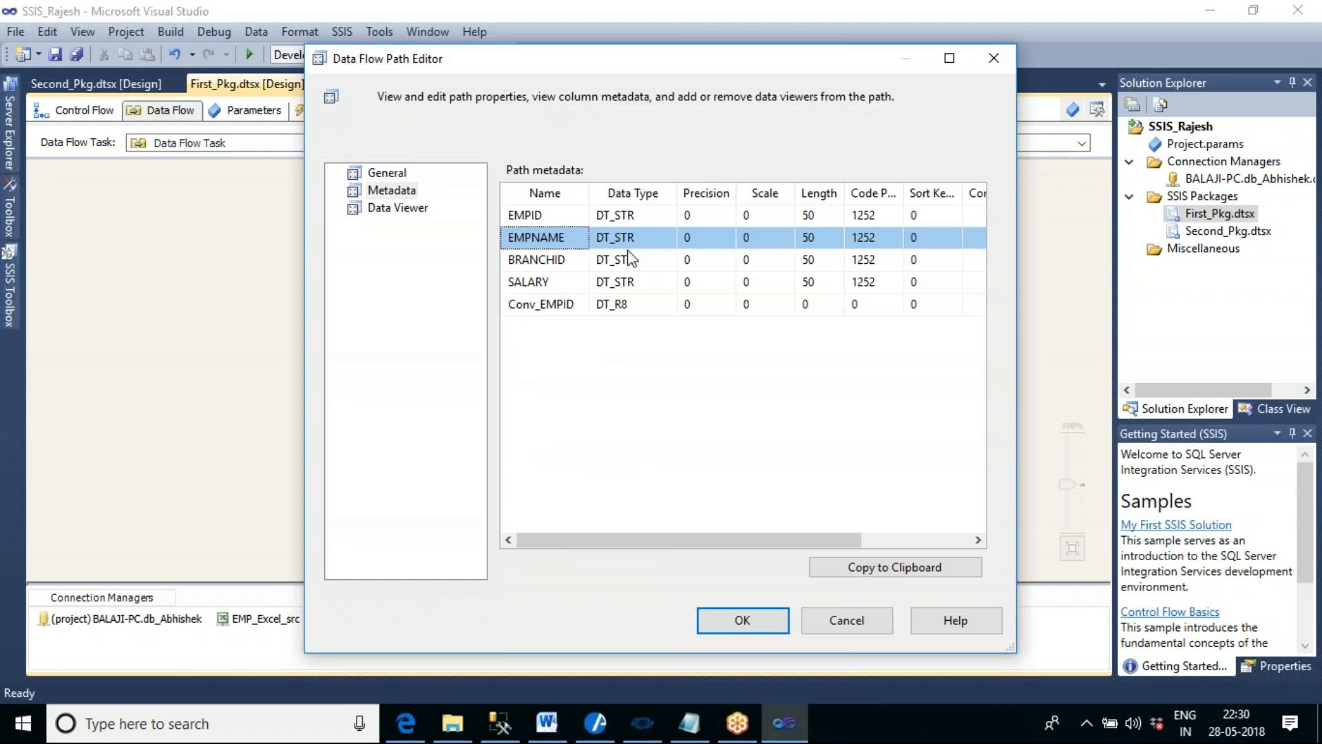
left_click(844, 617)
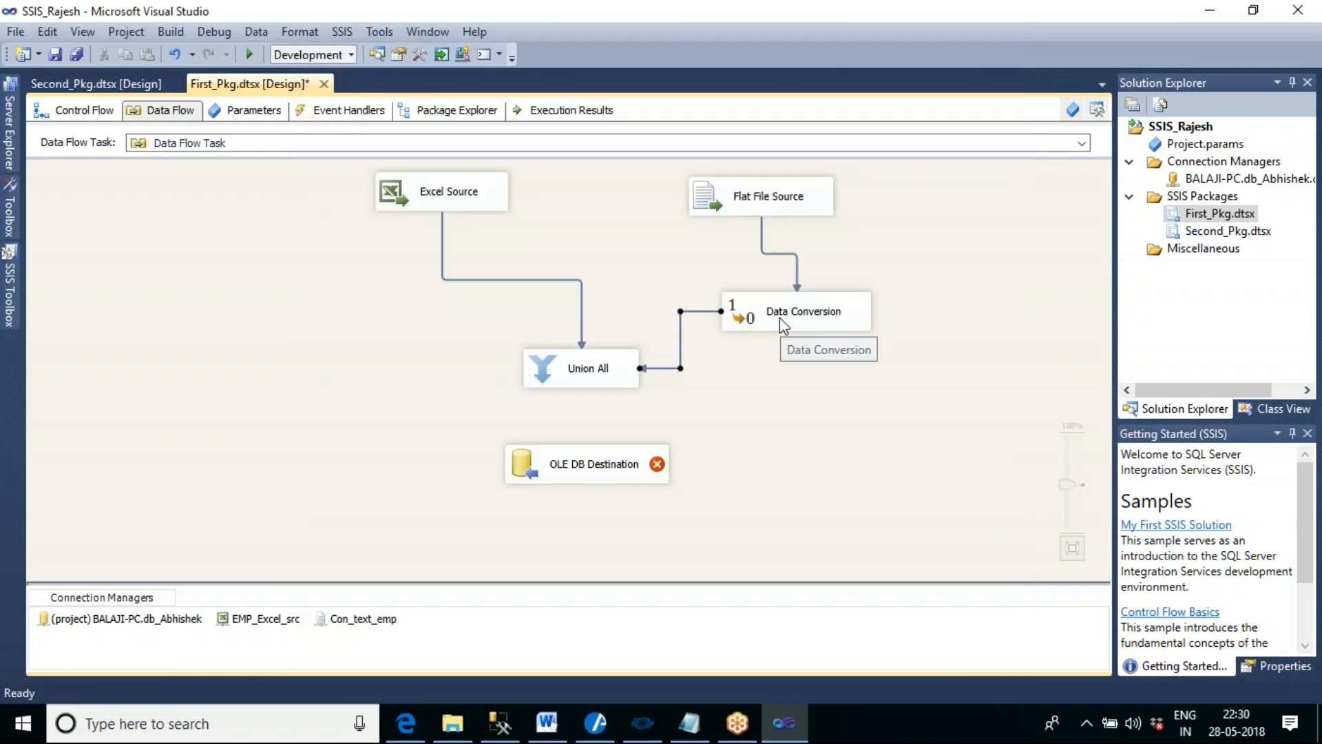
- Add EMPNAME to the Data Conversion and set its data type to Unicode string [DT_WSTR]
double_click(781, 319)
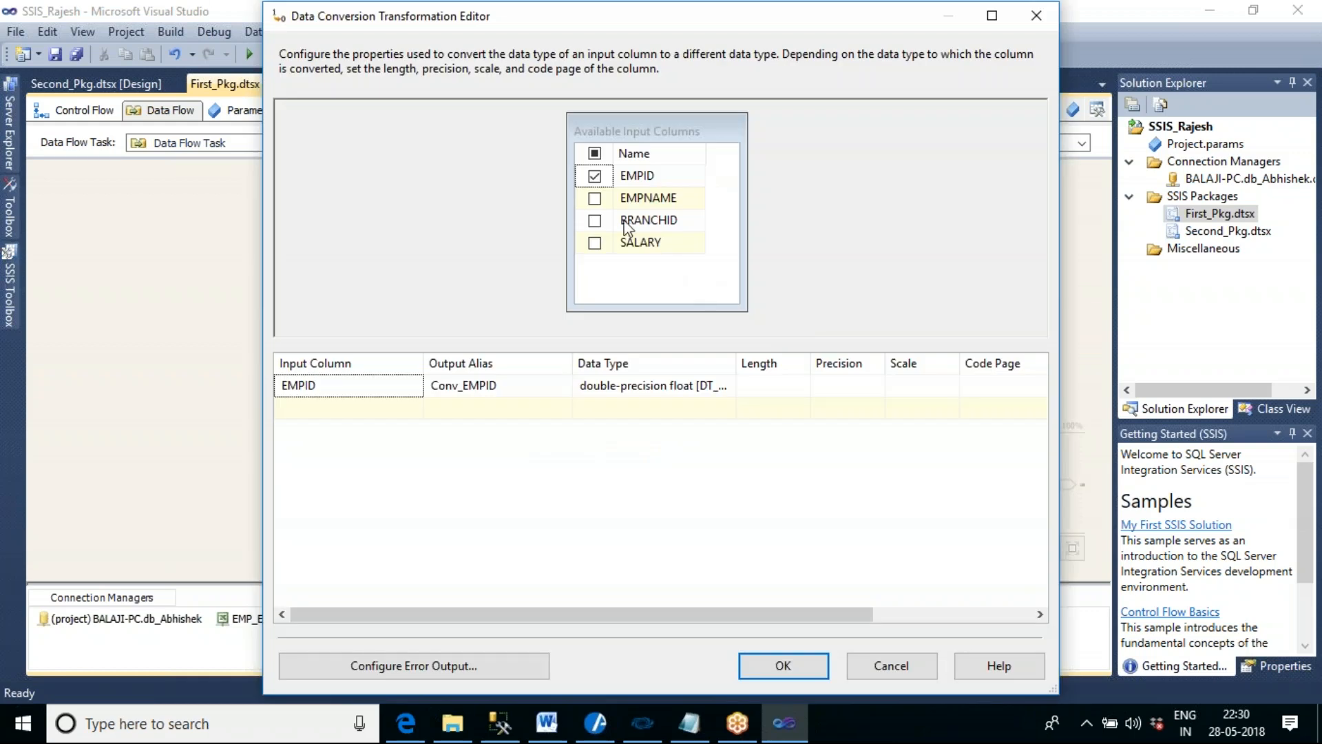
left_click(594, 198)
left_click(665, 409)
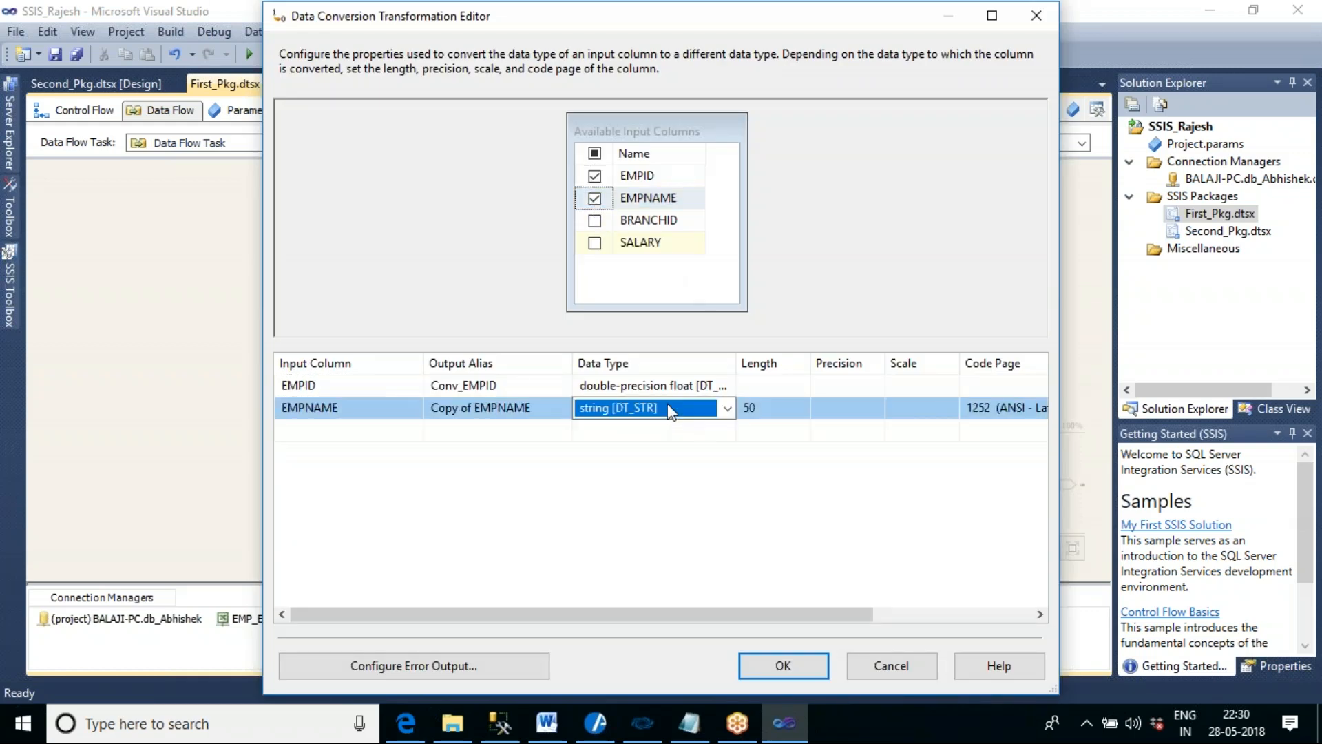
left_click(727, 408)
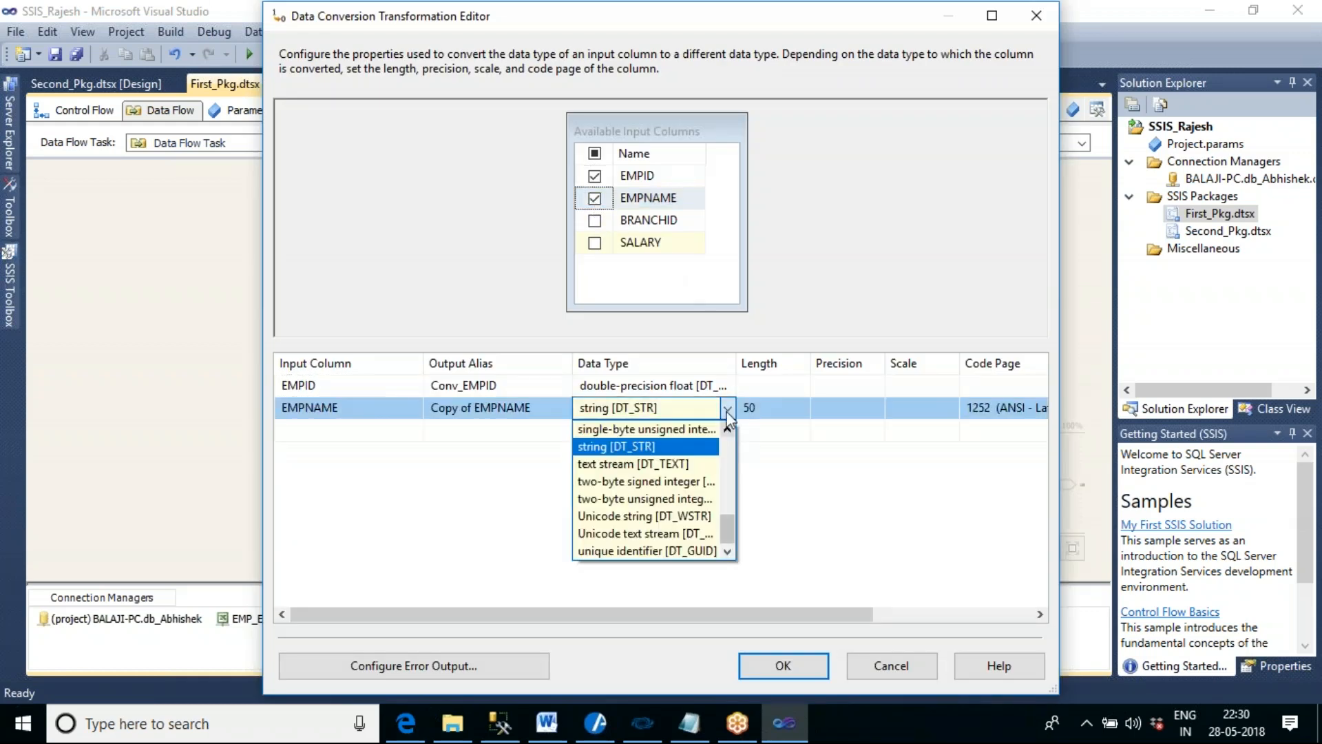
left_click(693, 516)
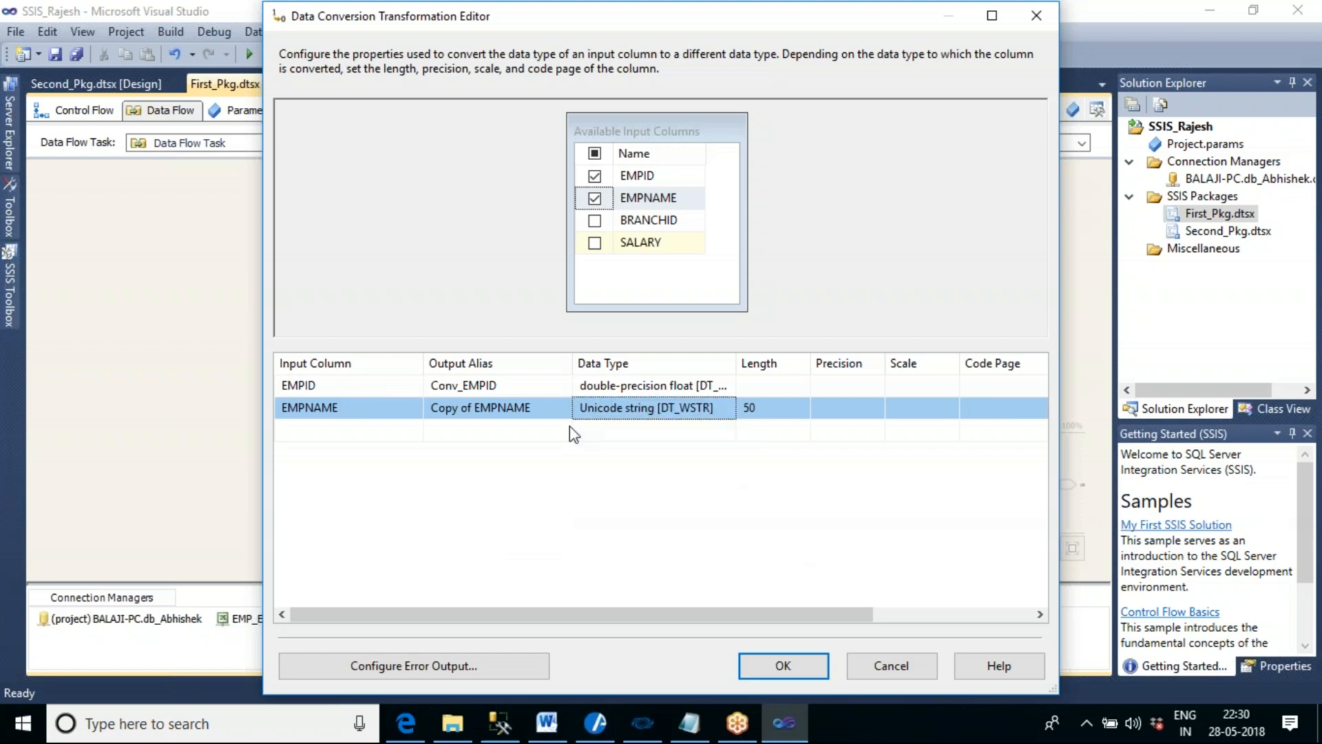
- Rename the output alias of the converted EMPNAME column to Conv_EMPNAME
left_click(473, 407)
key("BackSpace")
key("BackSpace")
key("BackSpace")
key("BackSpace")
key("BackSpace")
key("BackSpace")
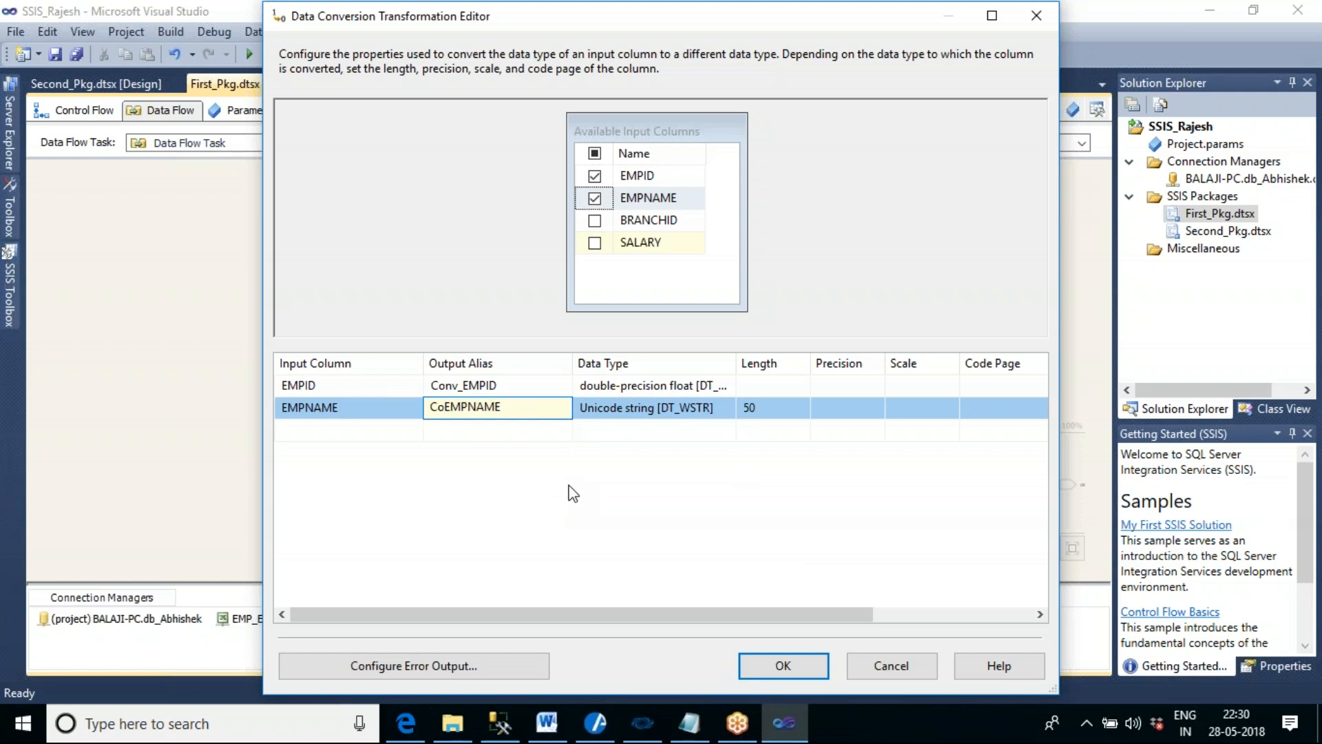
type("nv_")
- Include BRANCHID in the Data Conversion and widen the Data Type column of the conversion grid
left_click(595, 221)
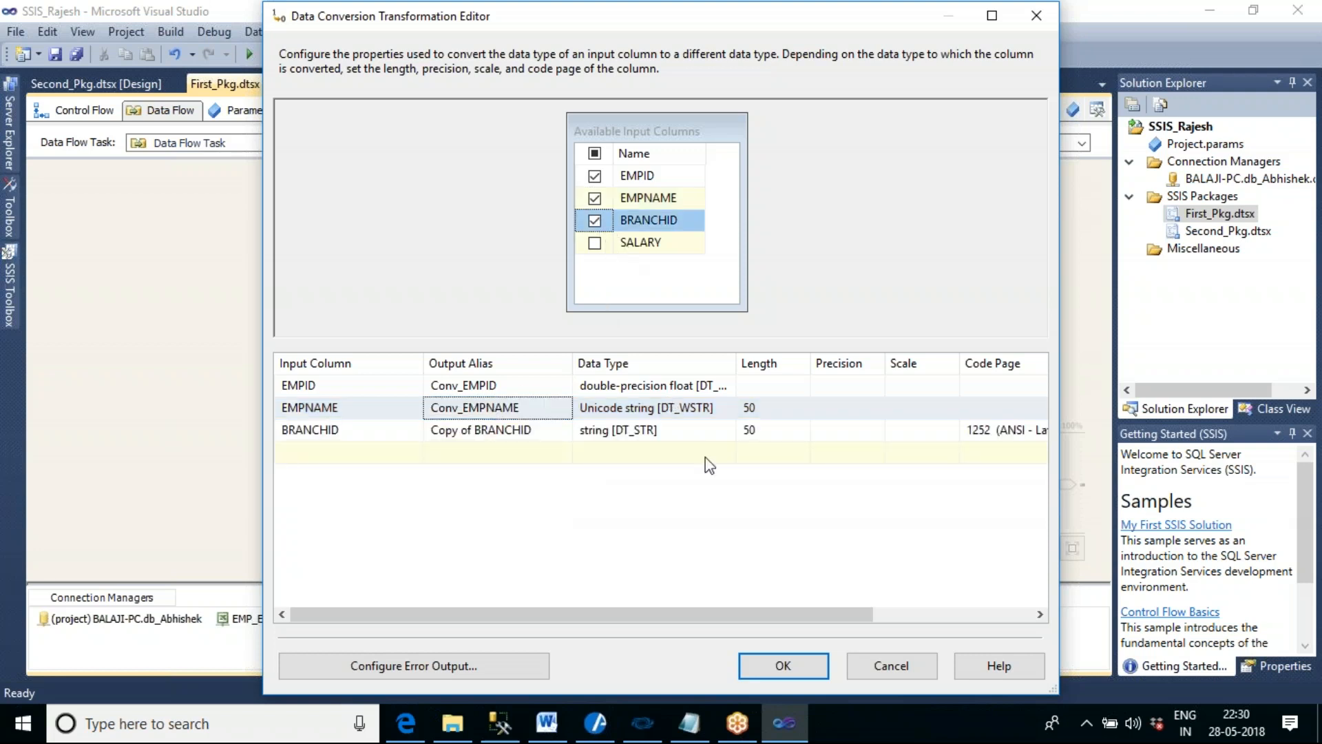
left_click(706, 431)
left_click(716, 363)
left_click_drag(735, 363, 812, 369)
- Set the data type of the EMPNAME row to double-precision float [DT_R8]
left_click(791, 433)
left_click(799, 431)
left_click(799, 464)
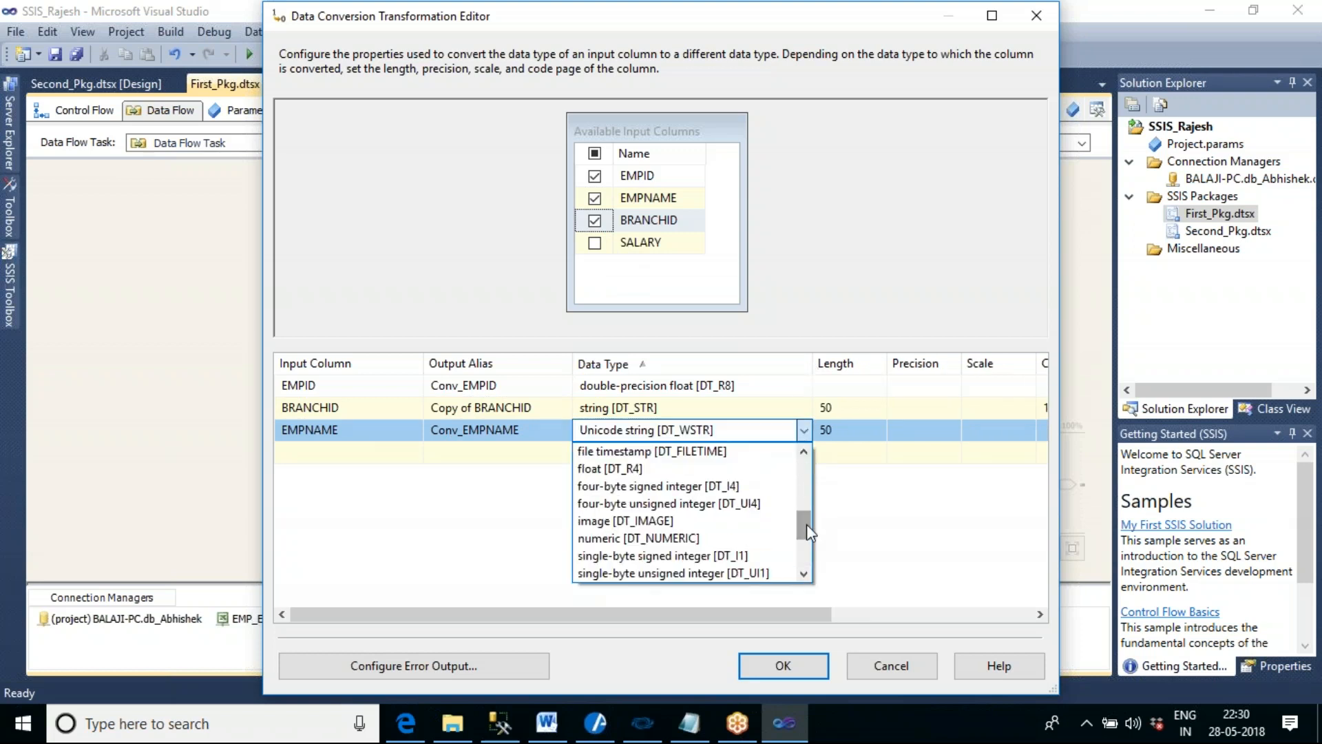
scroll(807, 523, "up", 2)
left_click(778, 521)
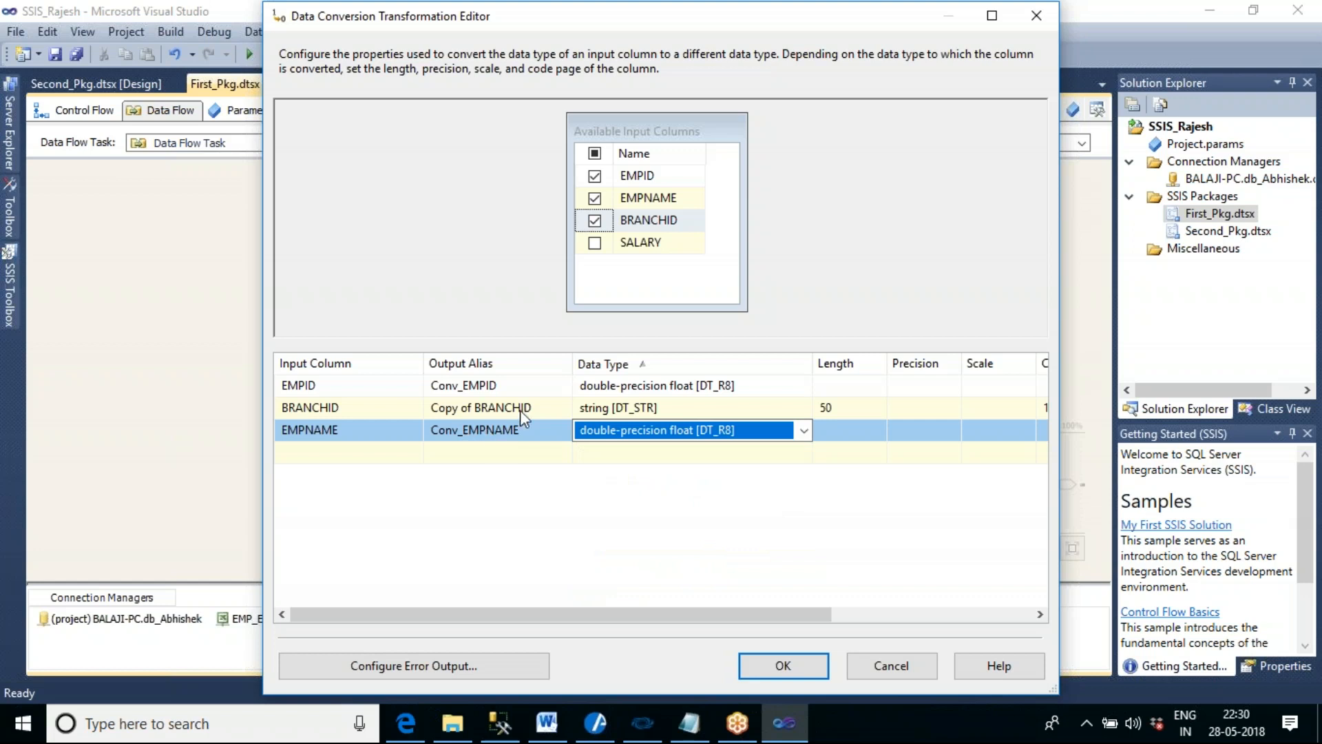
- Set the data type of the EMPNAME row back to Unicode string [DT_WSTR]
left_click(800, 435)
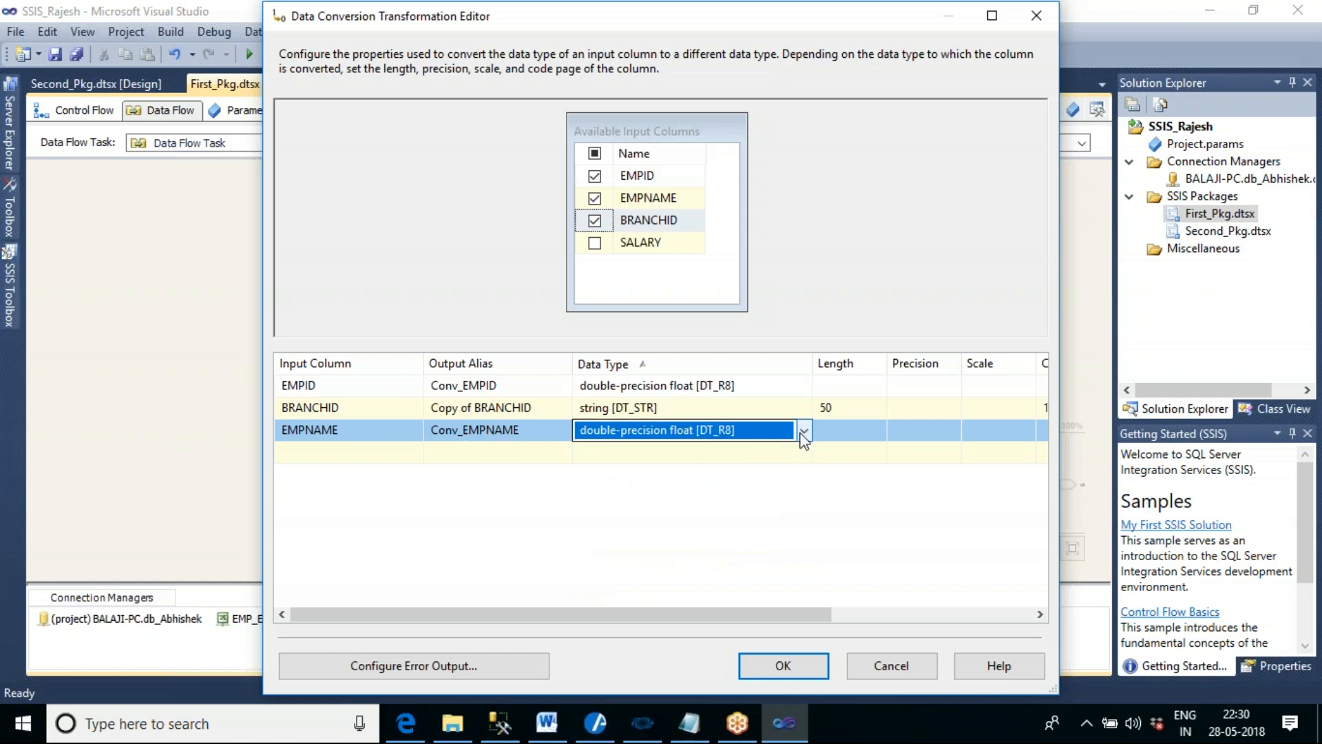
left_click_drag(811, 510, 811, 528)
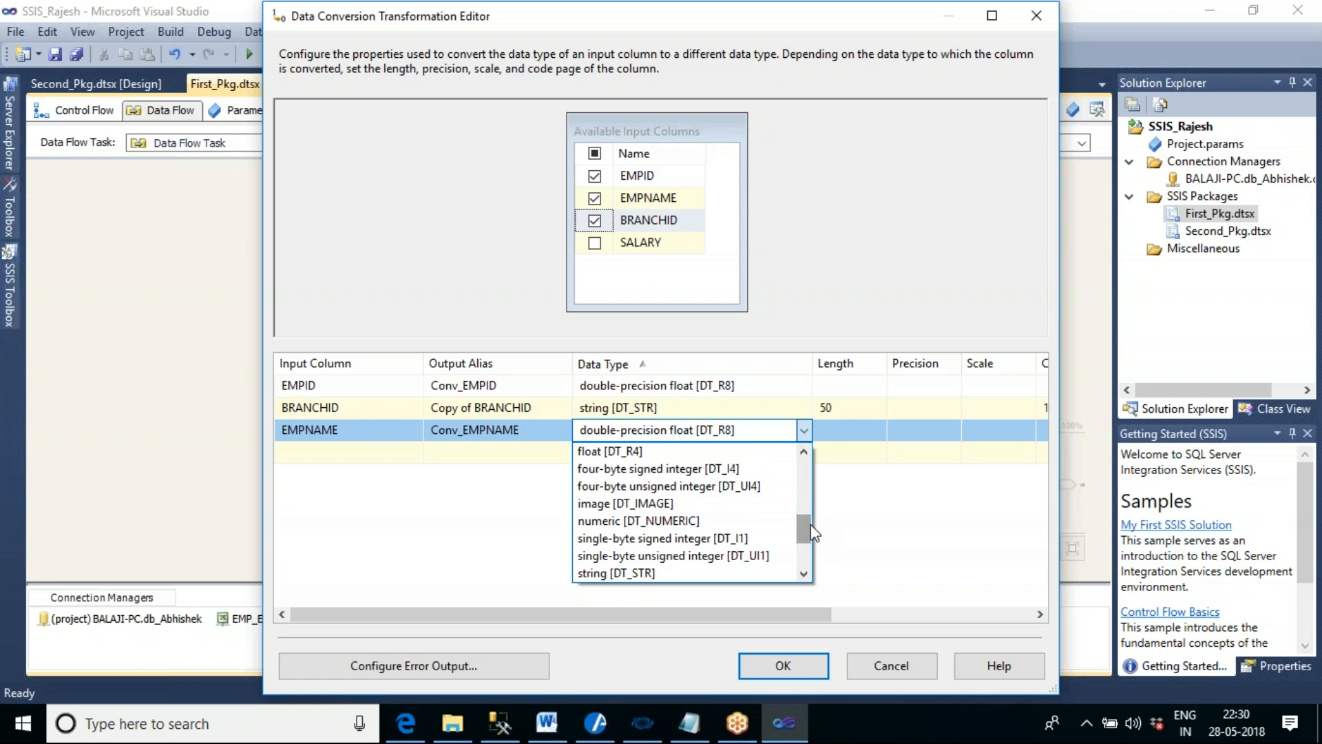
scroll(809, 526, "down", 2)
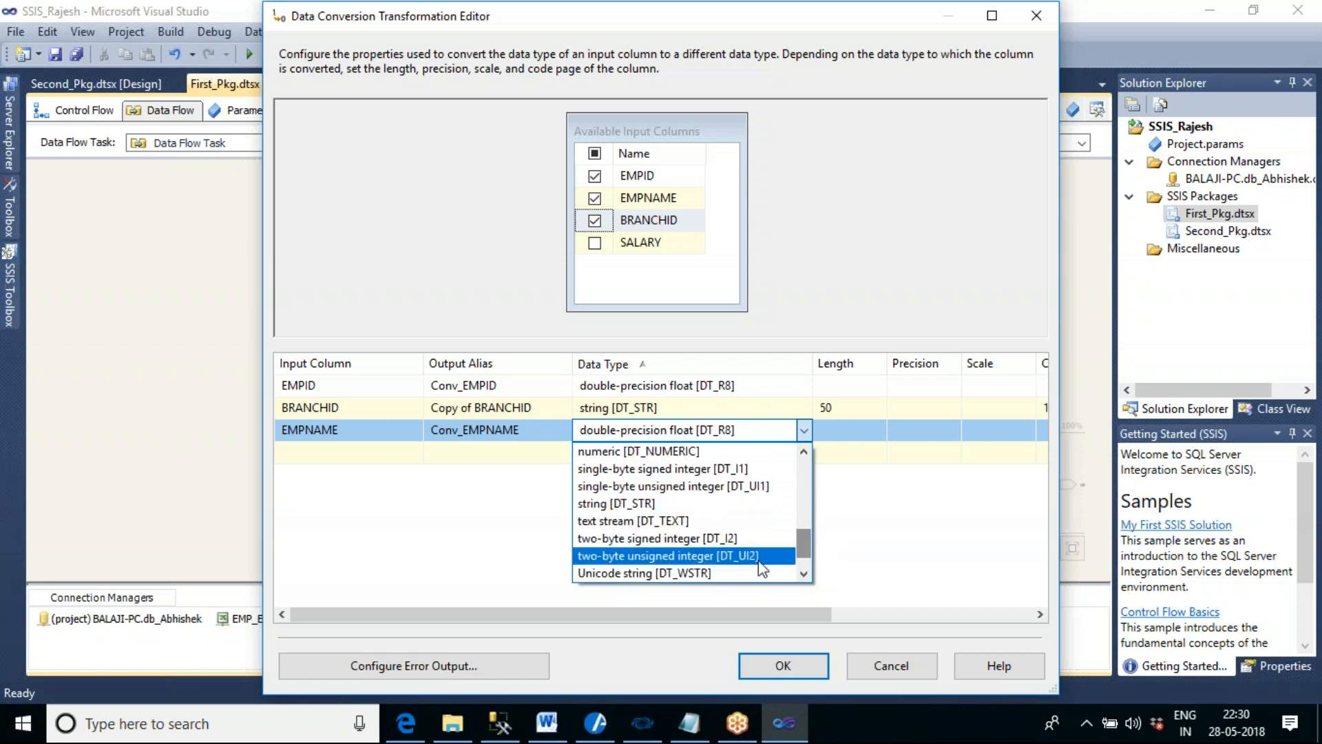
left_click(754, 573)
- Set the data type of the BRANCHID row to double-precision float [DT_R8]
left_click(723, 409)
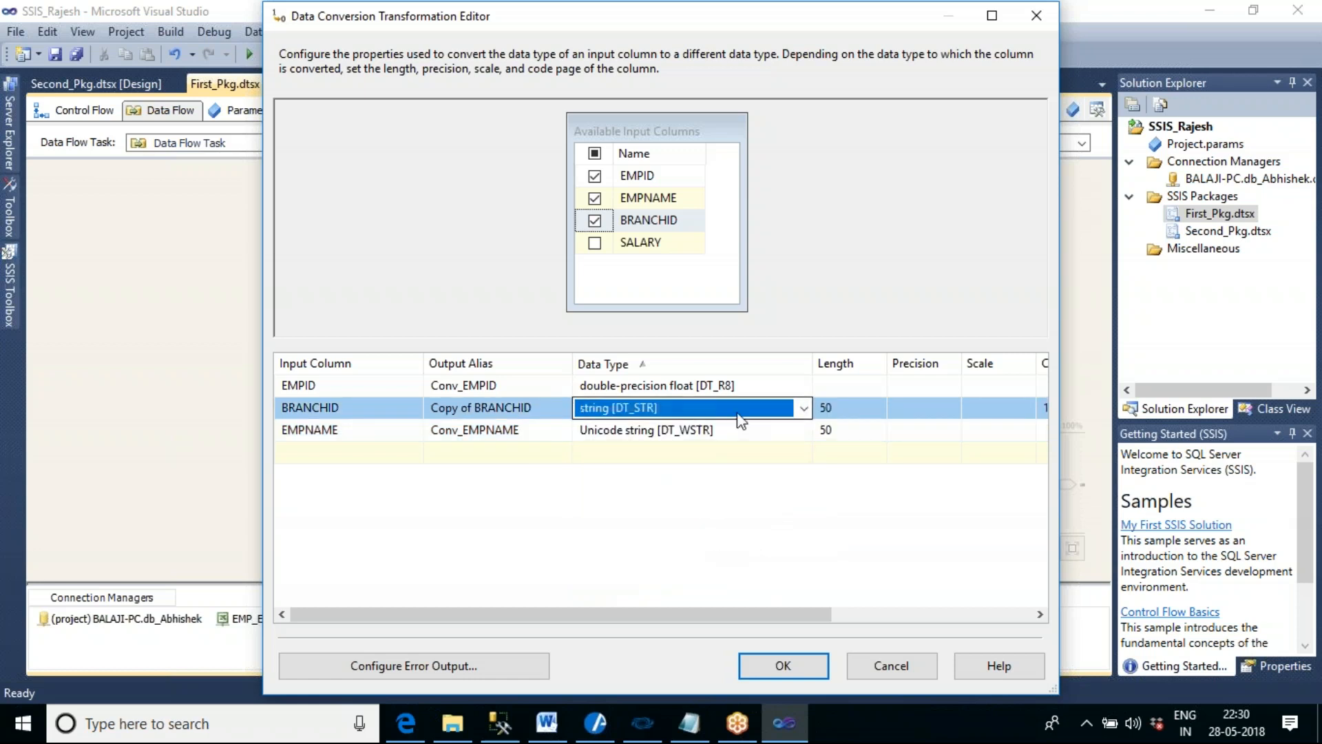
left_click(792, 409)
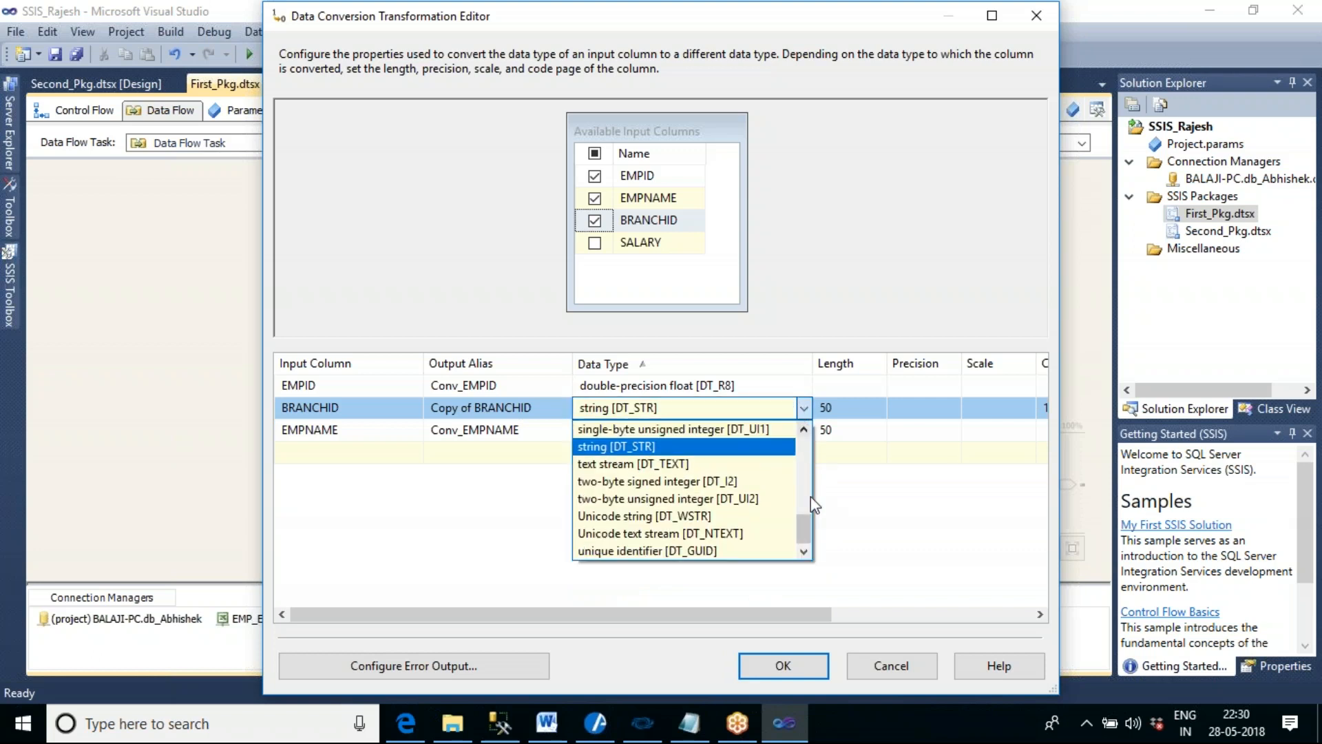
left_click_drag(811, 534, 801, 480)
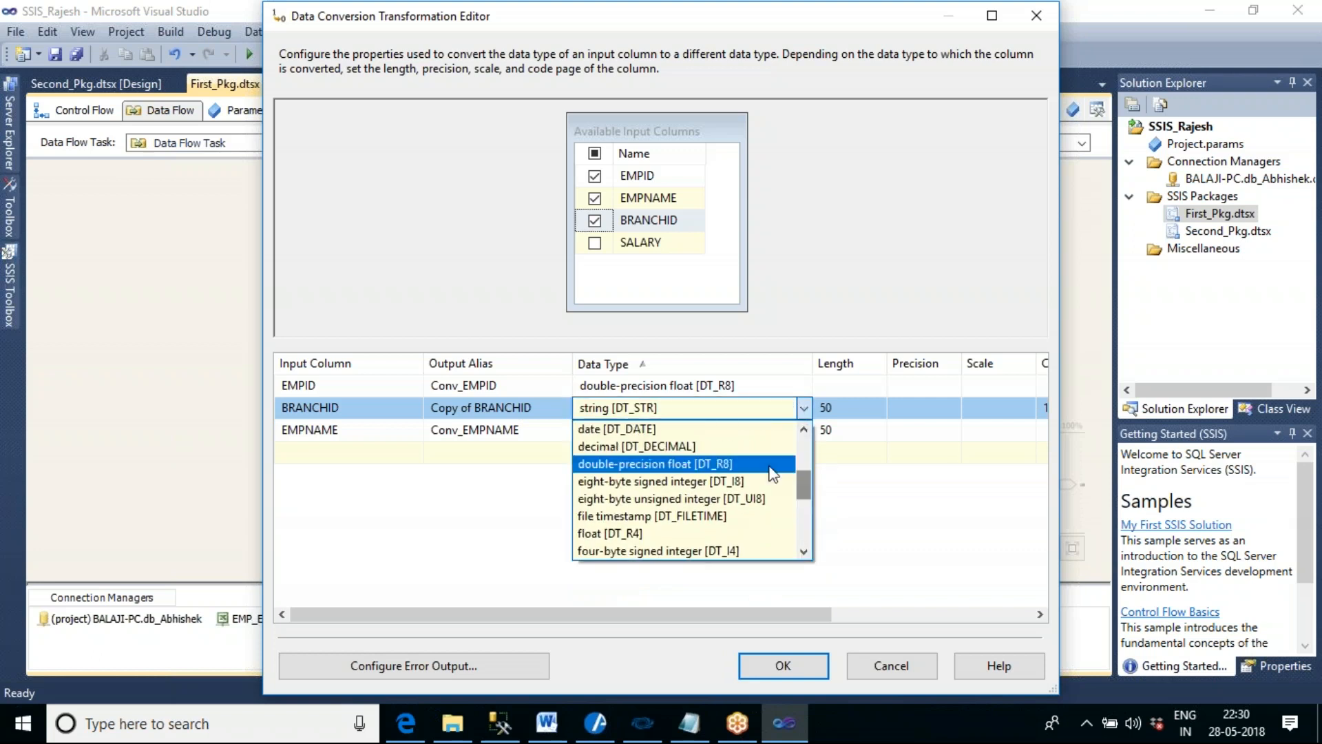
left_click(747, 465)
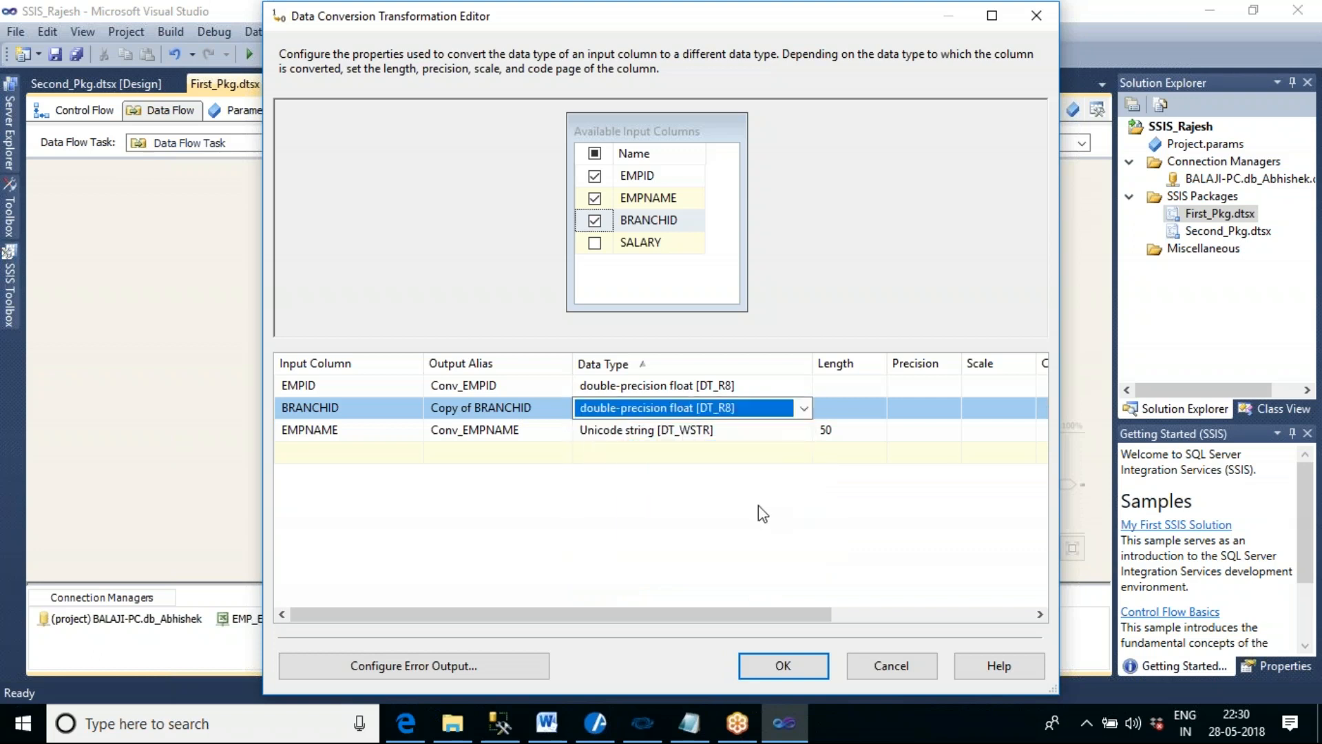
- Rename the output alias of the converted BRANCHID column to Conv_BRANCHID
left_click(477, 410)
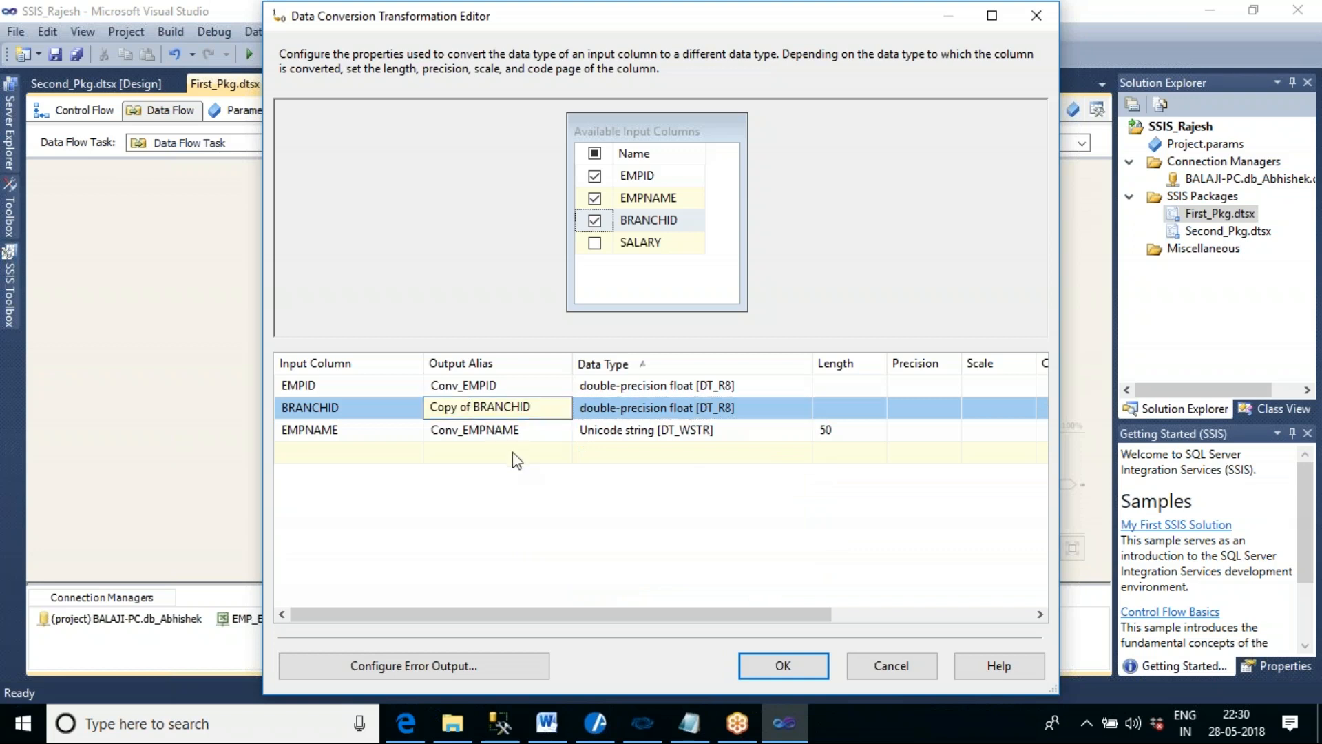
key("BackSpace")
key("BackSpace")
key("BackSpace")
key("BackSpace")
key("BackSpace")
type("nv_")
key("BackSpace")
- Add the SALARY column to the data conversion and set its data type to double-precision float [DT_R8]
left_click(594, 242)
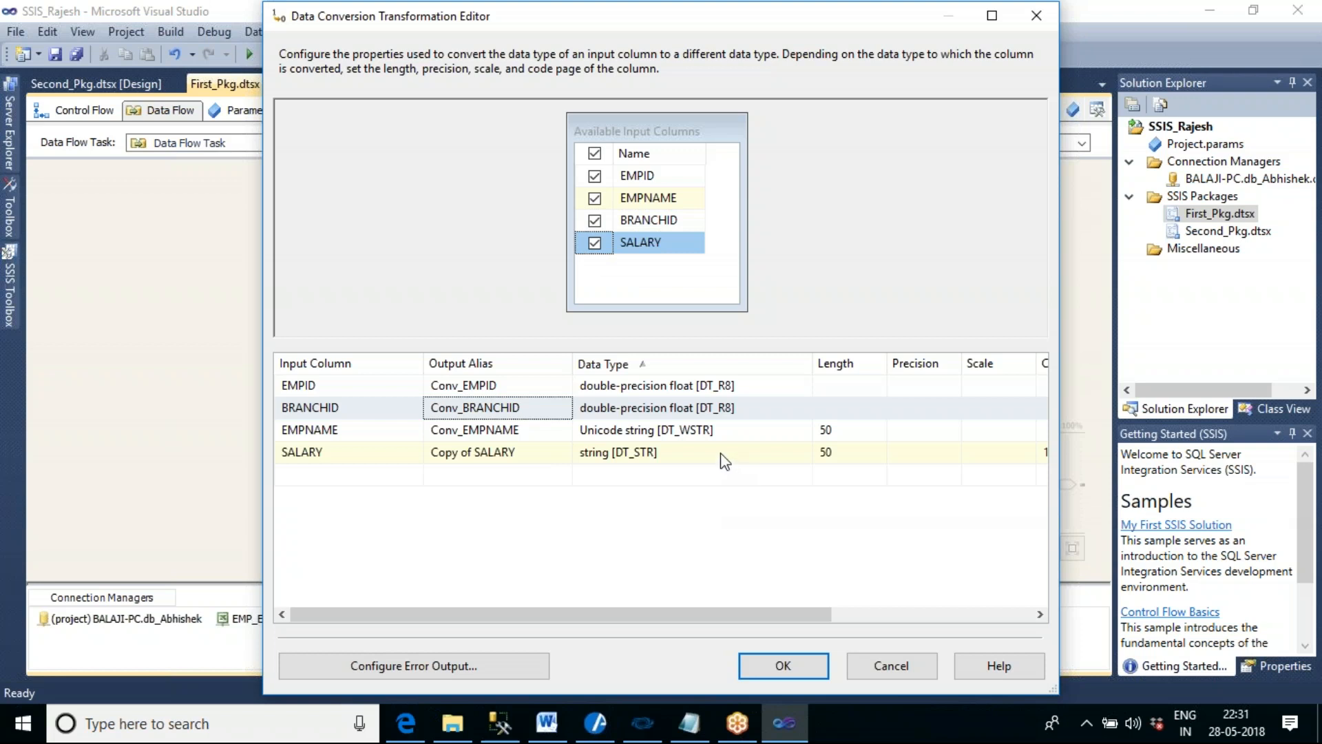
left_click(721, 456)
left_click(803, 454)
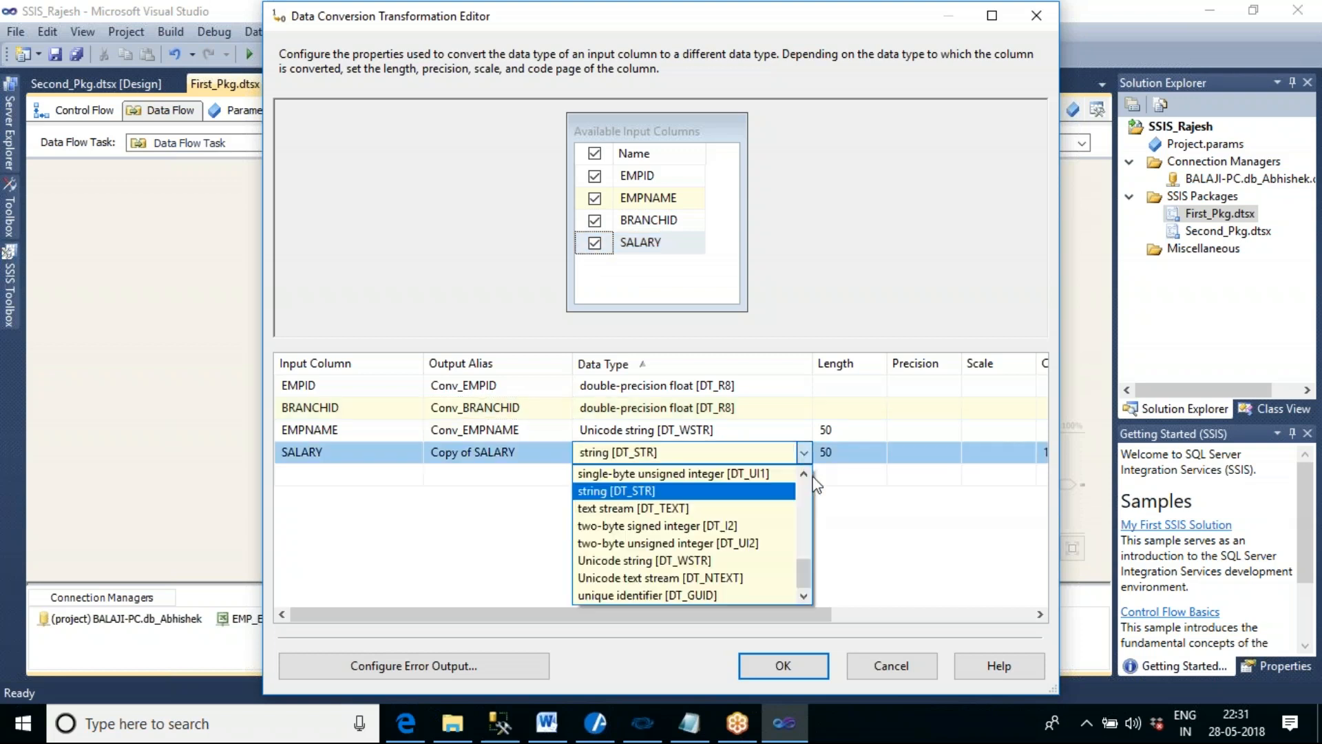
left_click_drag(809, 576, 813, 530)
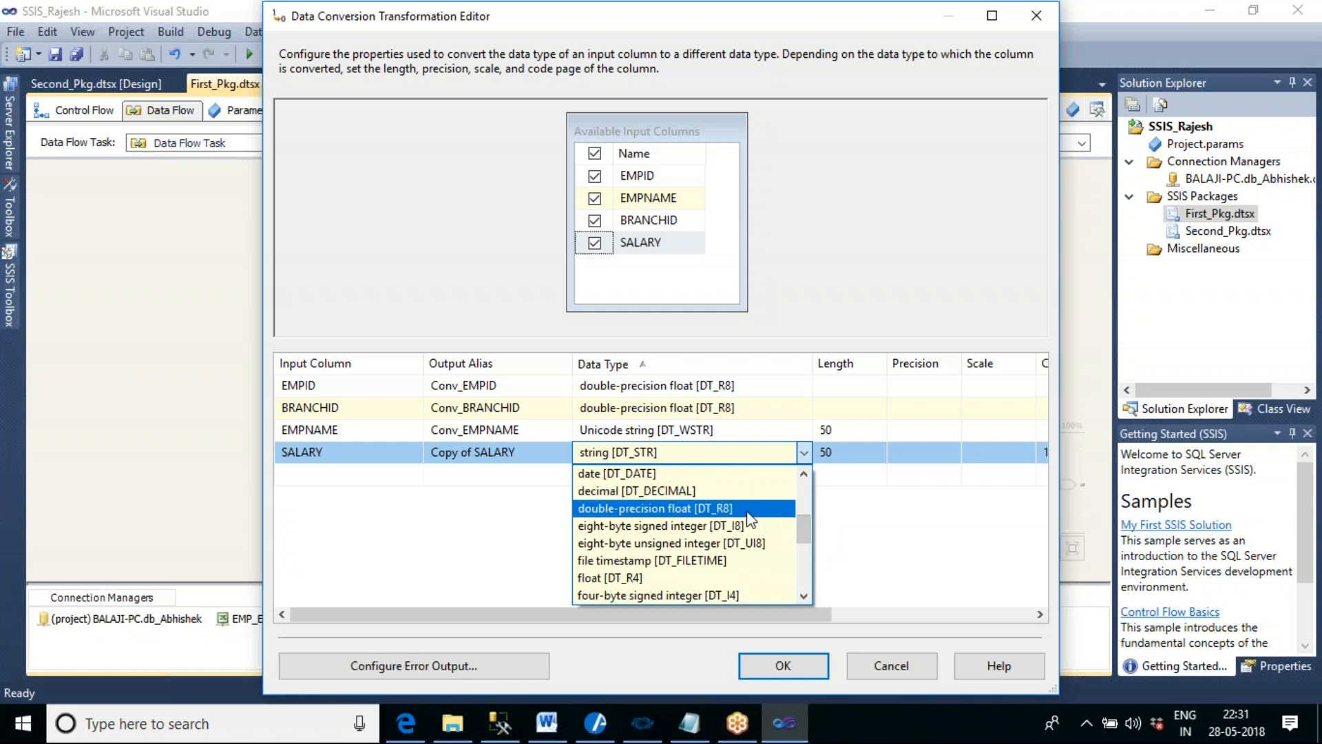
left_click(750, 513)
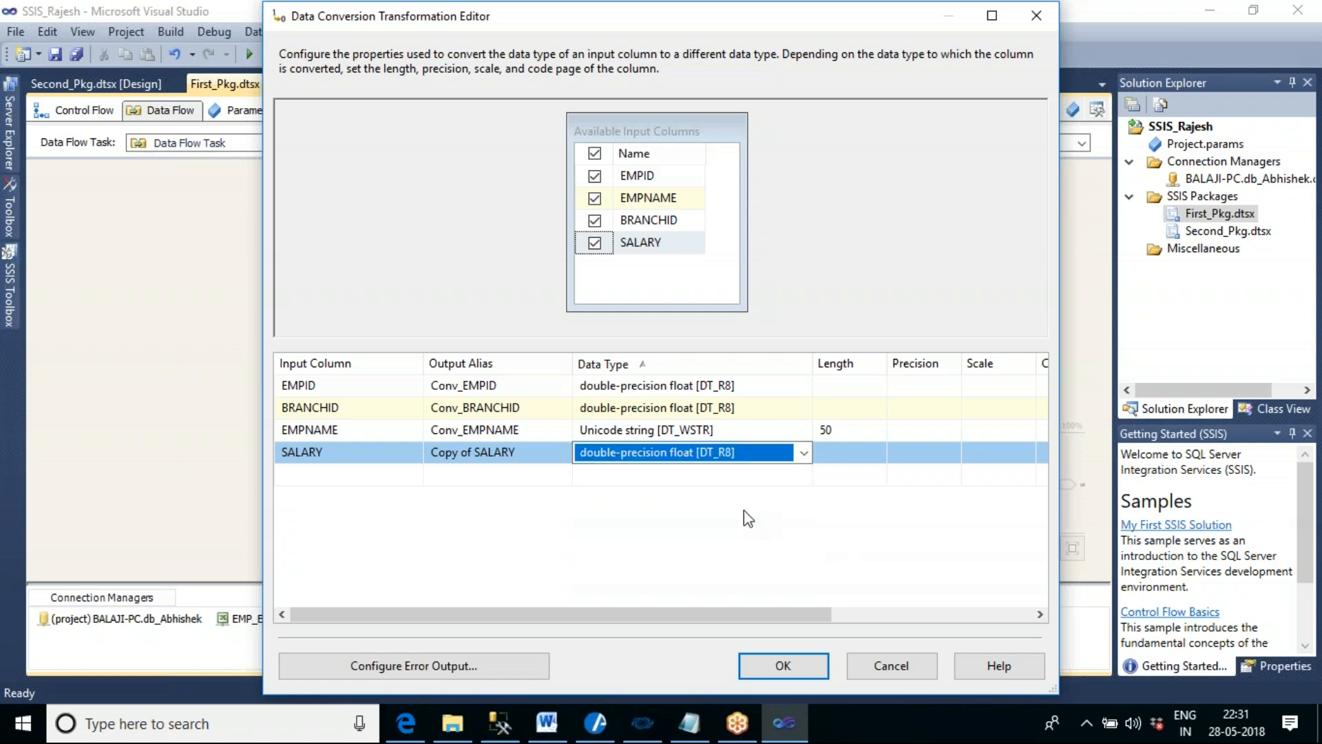
- Rename the output alias of the converted SALARY column to Conv_SALARY and accept the data conversion settings
left_click(475, 455)
key("BackSpace")
key("BackSpace")
key("BackSpace")
key("BackSpace")
key("BackSpace")
key("BackSpace")
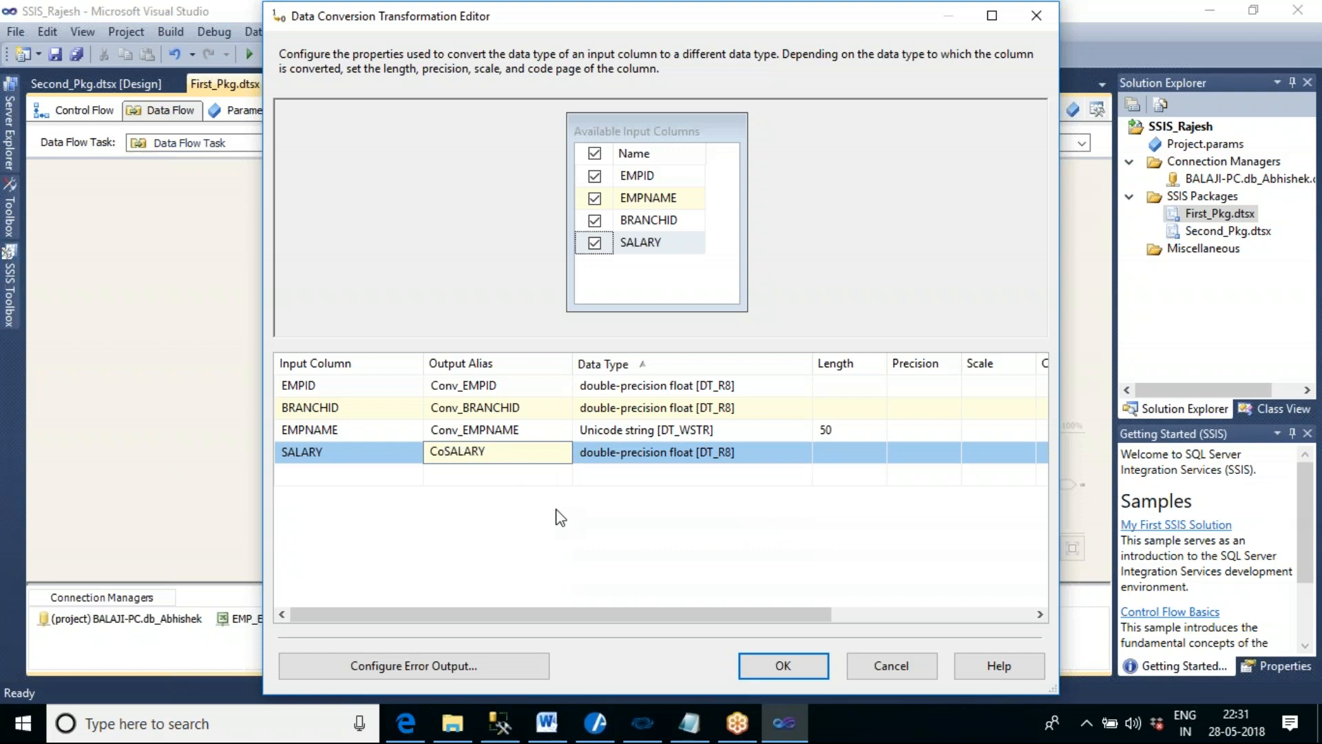
type("nv_")
left_click(622, 531)
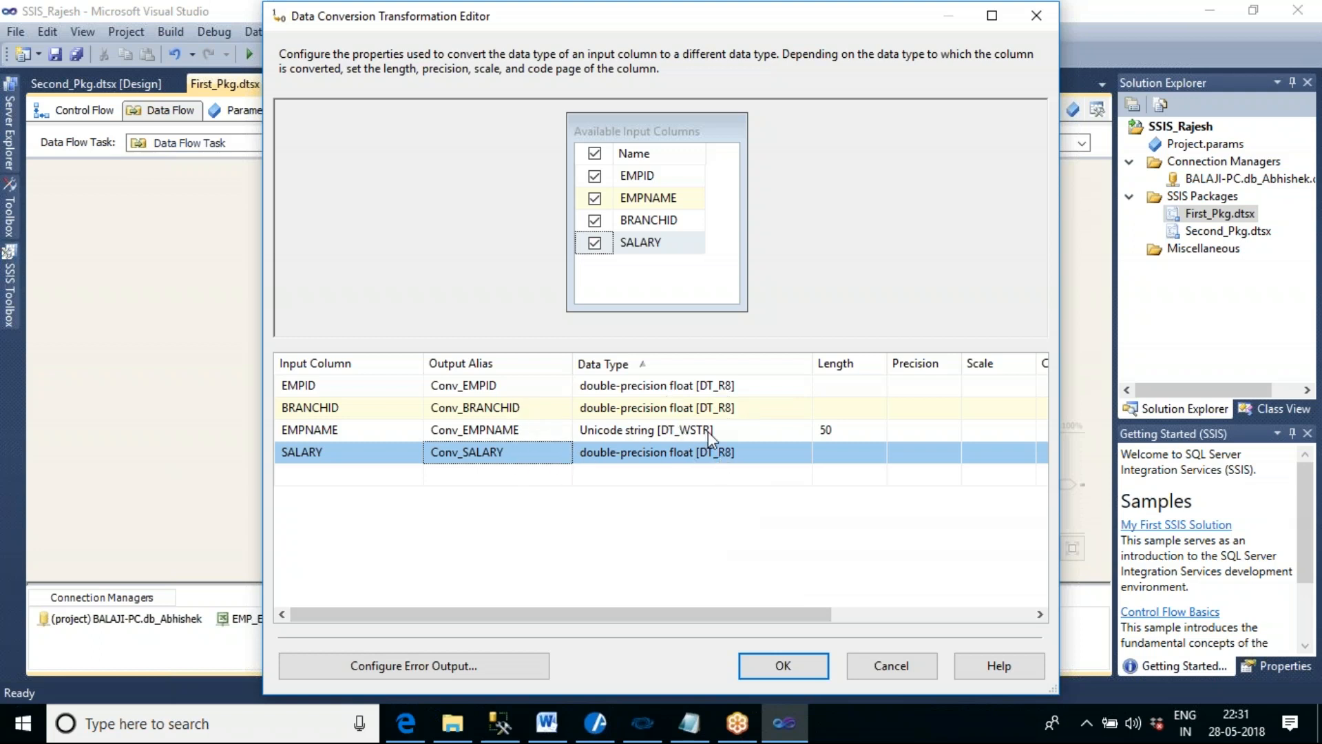
left_click(785, 666)
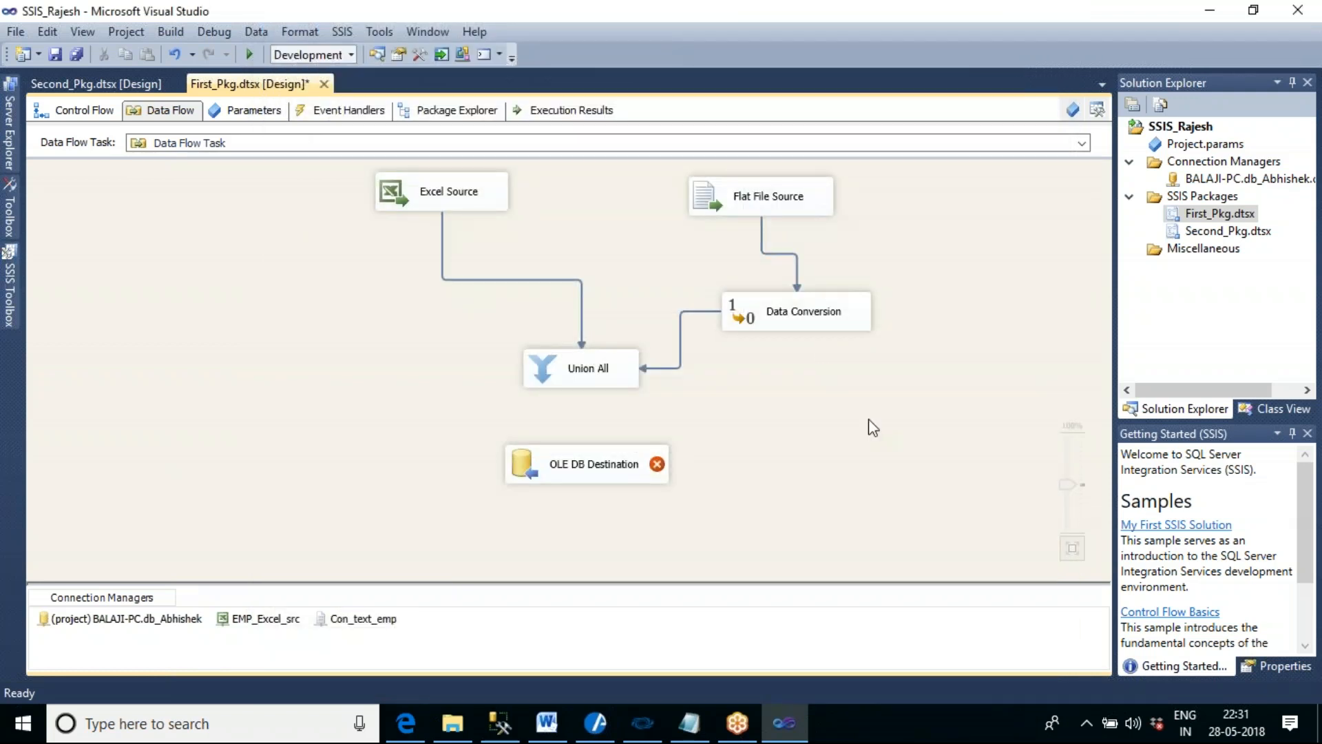
- In the Union All transformation, map the second input's Conv_EMPID to Empid and Conv_EMPNAME to Empname
left_click(606, 379)
double_click(611, 383)
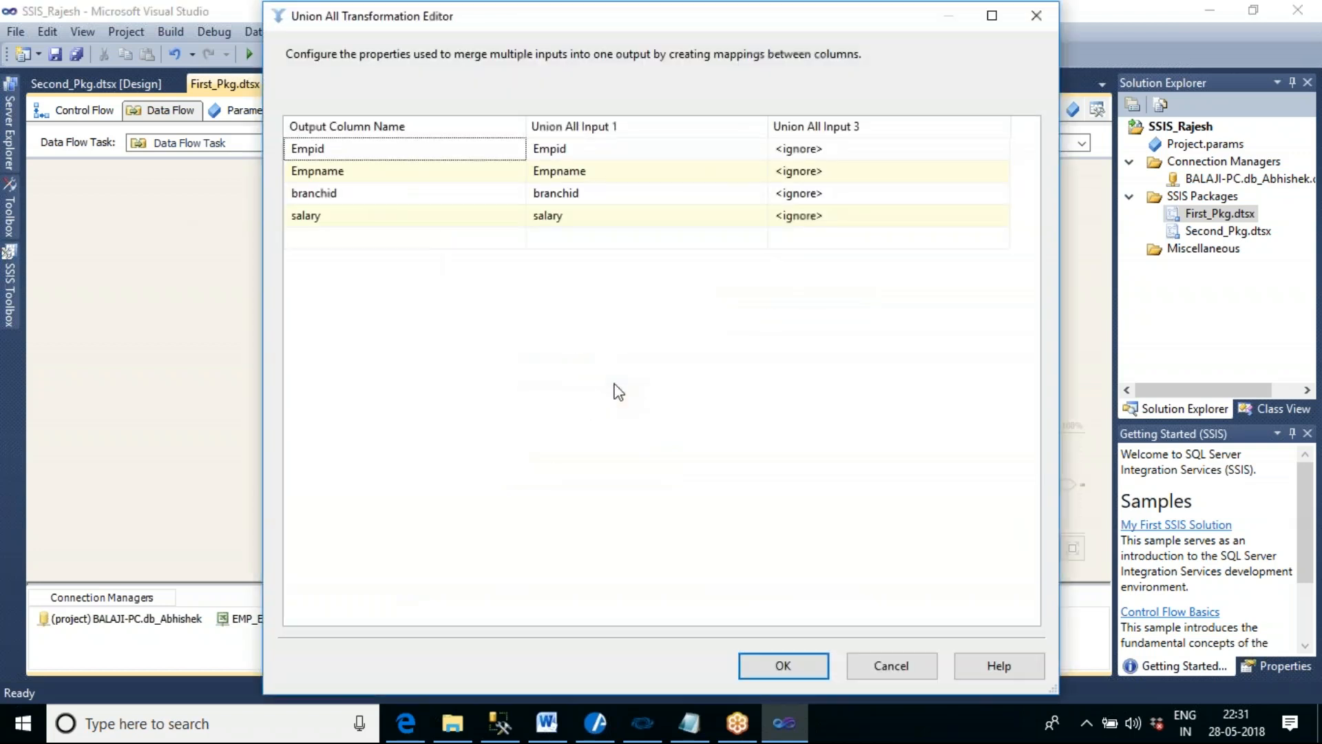
left_click(986, 153)
left_click(1003, 153)
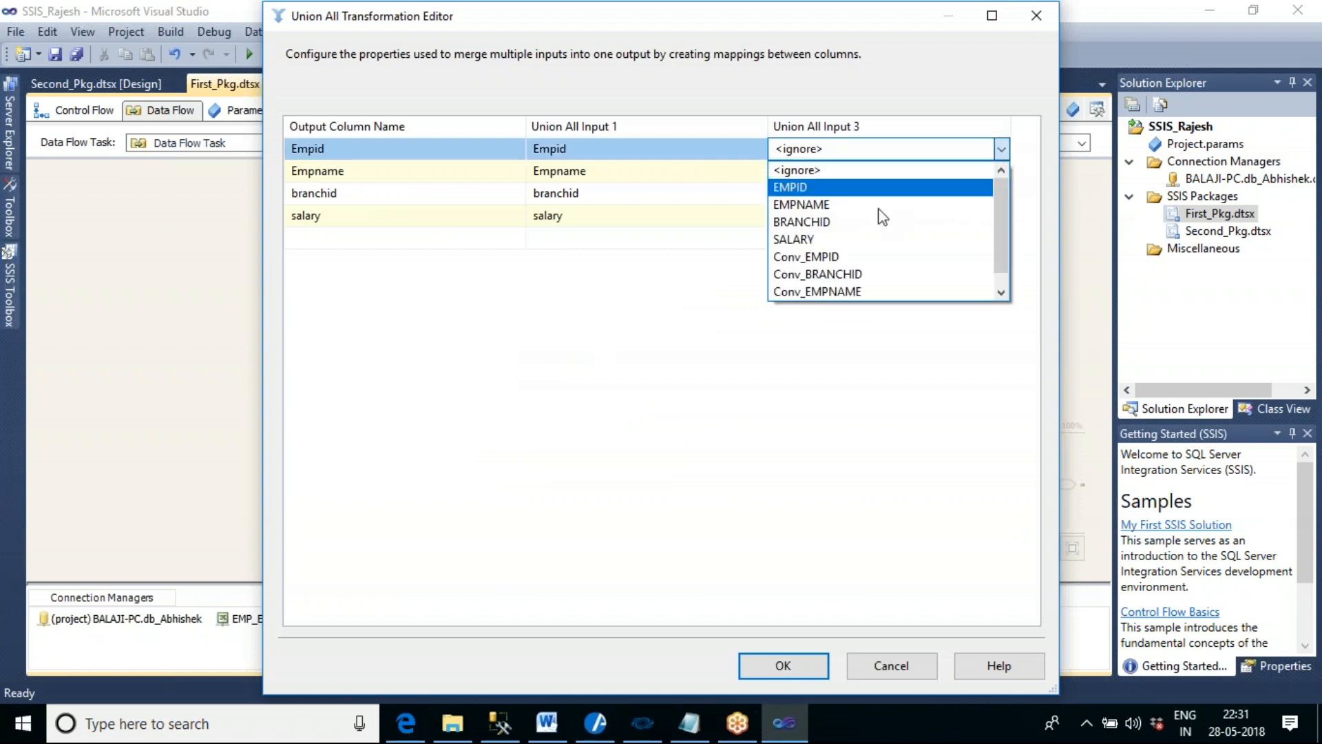
left_click(841, 261)
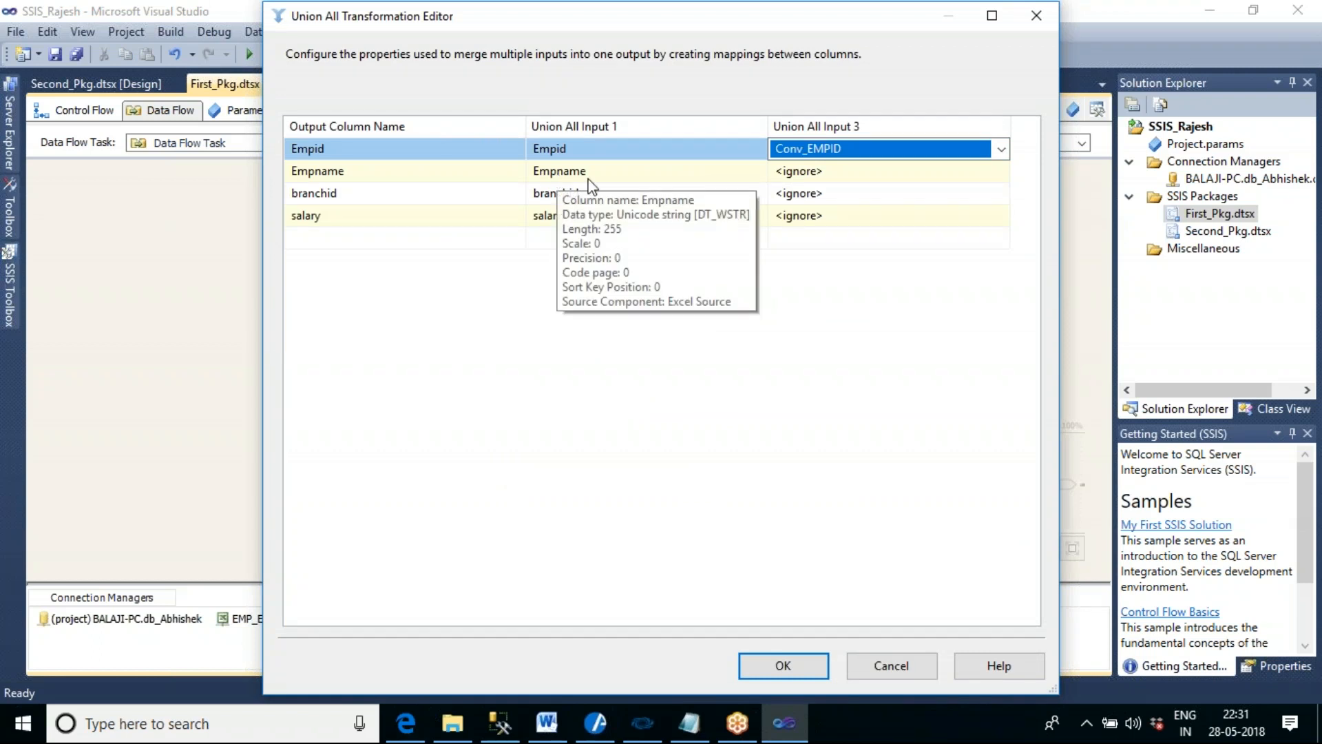
left_click(921, 179)
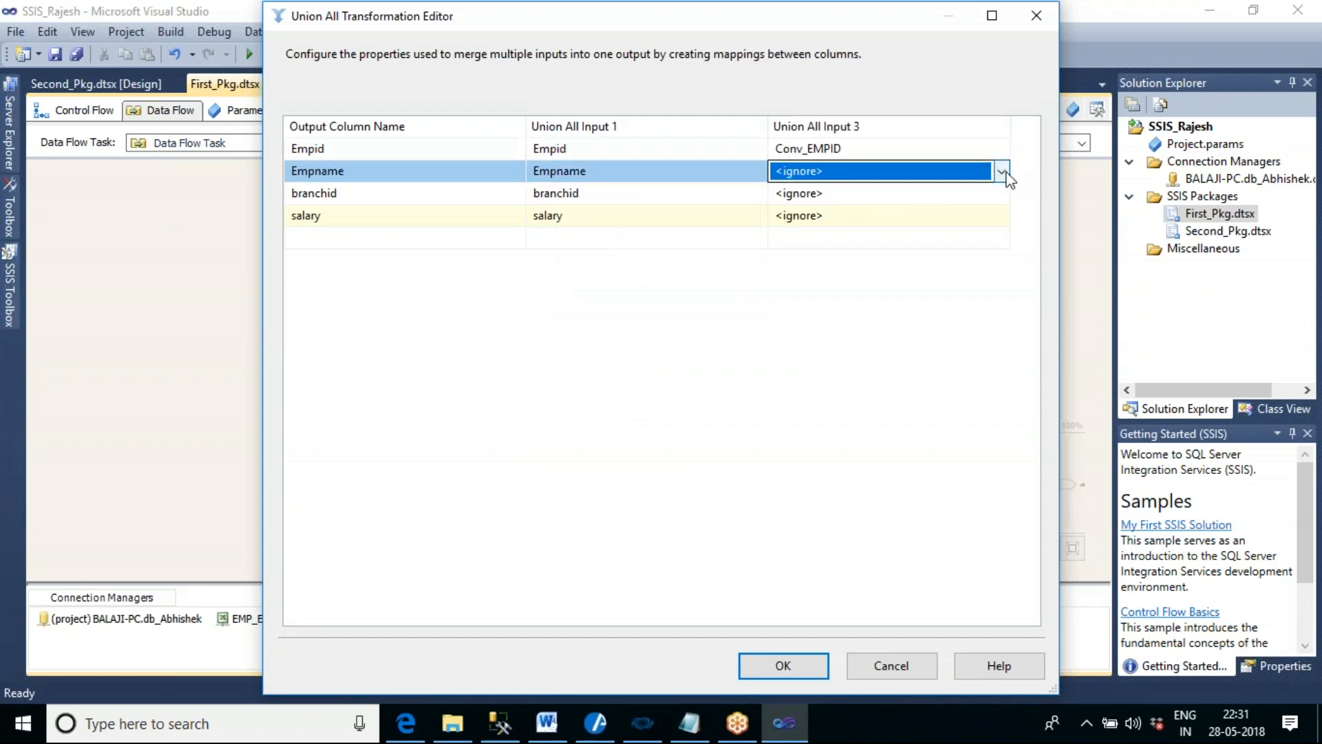
left_click(1001, 172)
left_click(870, 296)
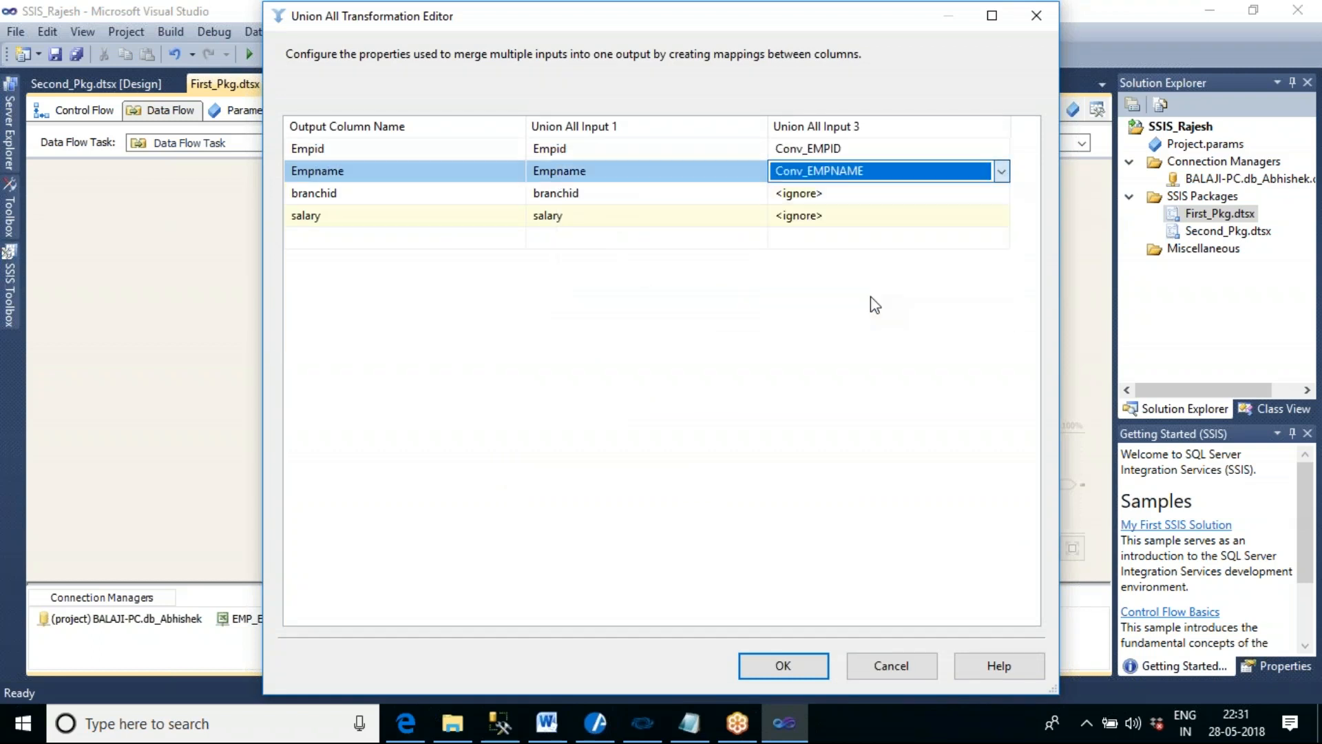
- Map Conv_BRANCHID to branchid and Conv_SALARY to salary in the Union All transformation, and accept the mappings
left_click(857, 197)
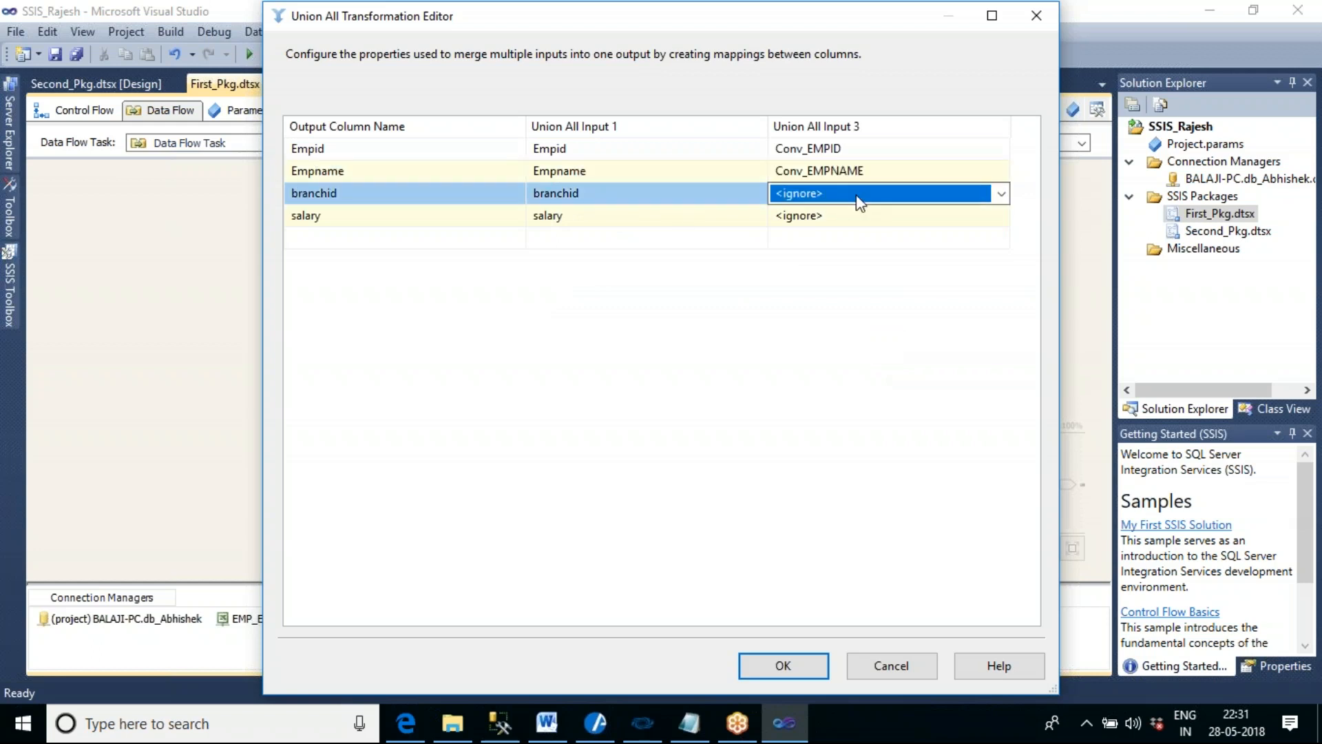
left_click(874, 201)
left_click(862, 301)
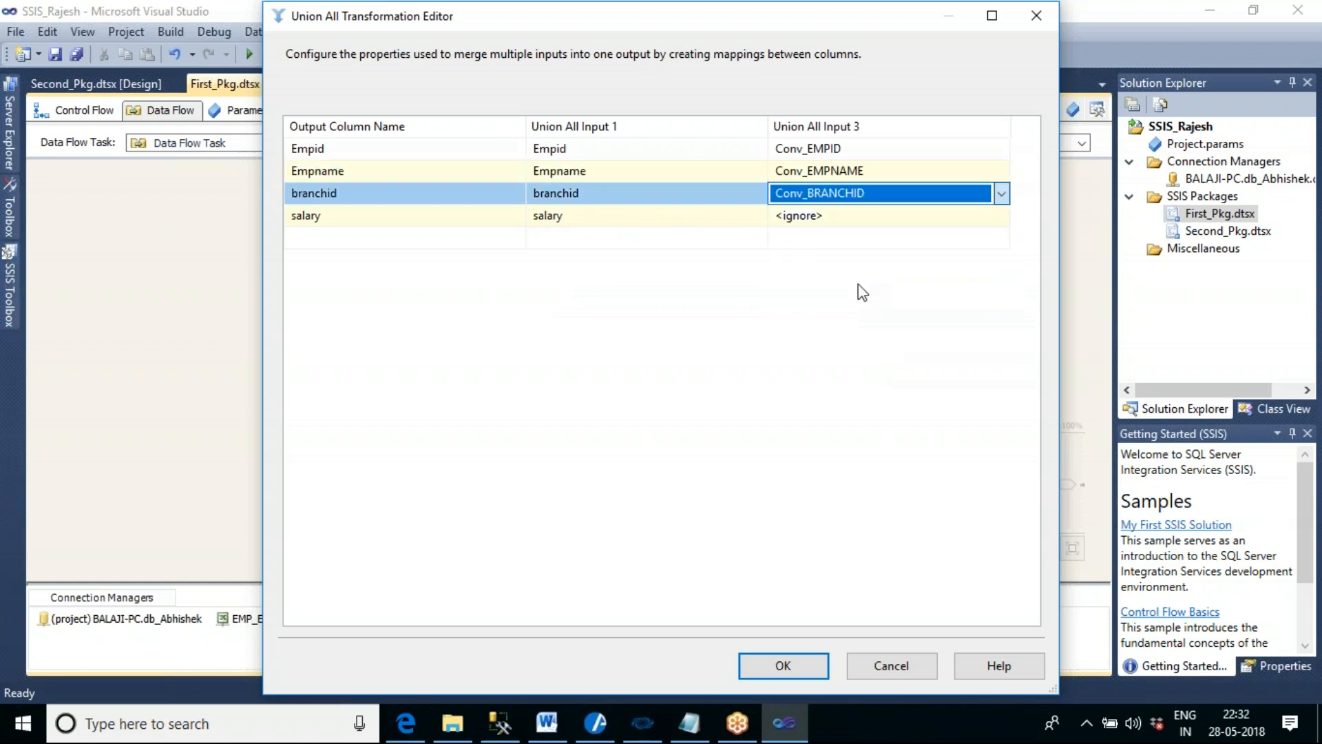
left_click(843, 216)
left_click(852, 218)
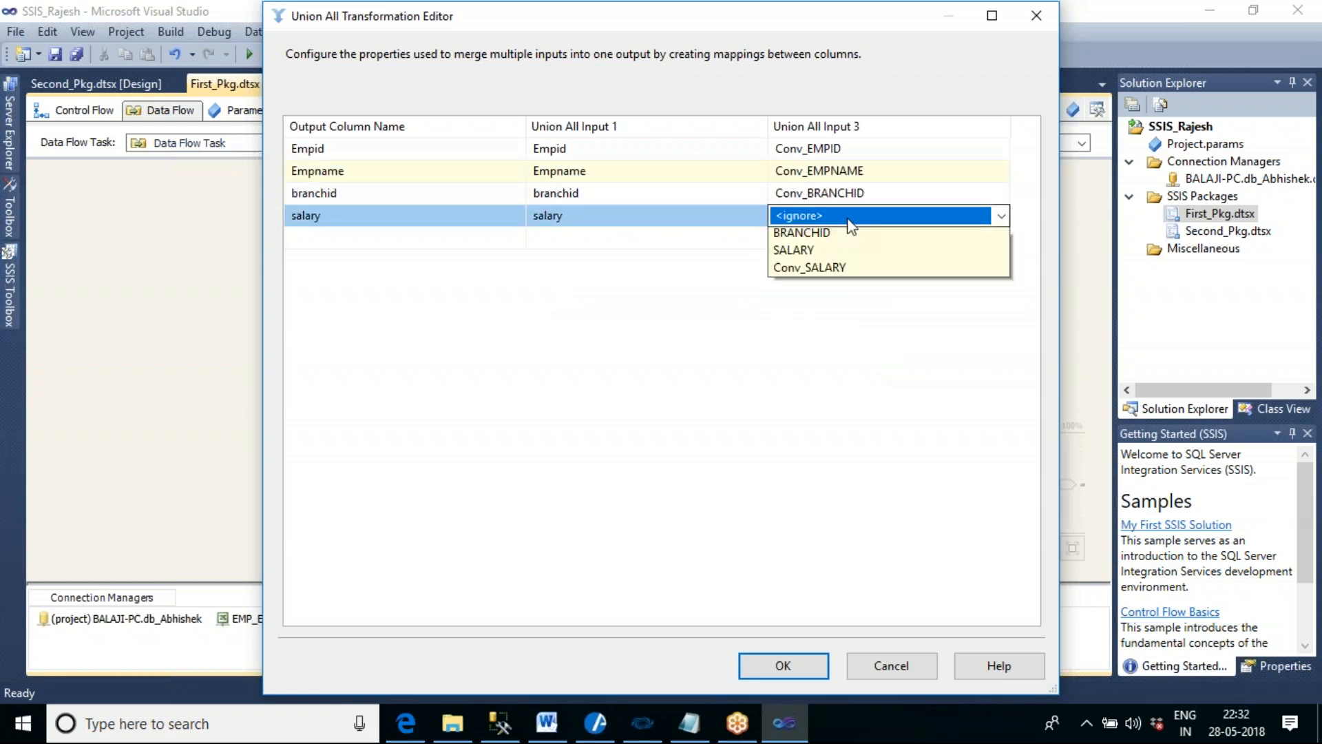
left_click(859, 320)
left_click(888, 399)
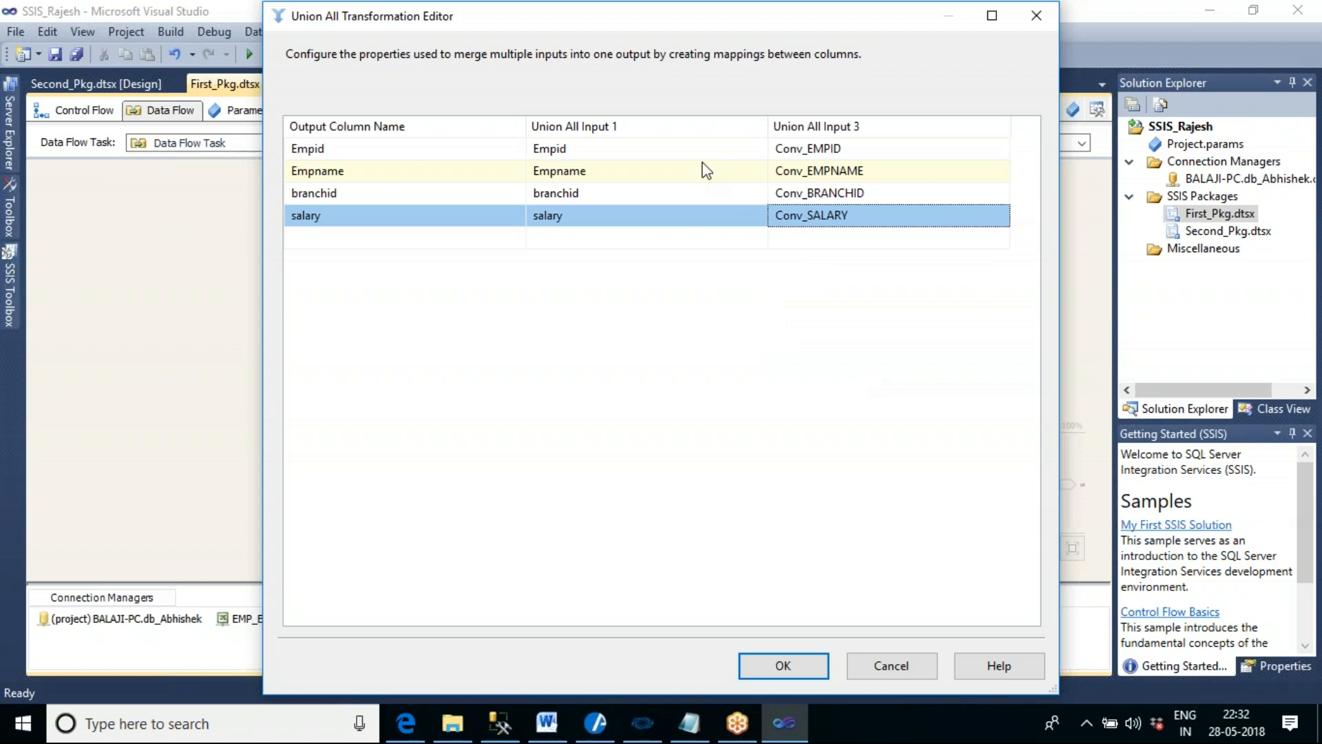
mouse_move(692, 160)
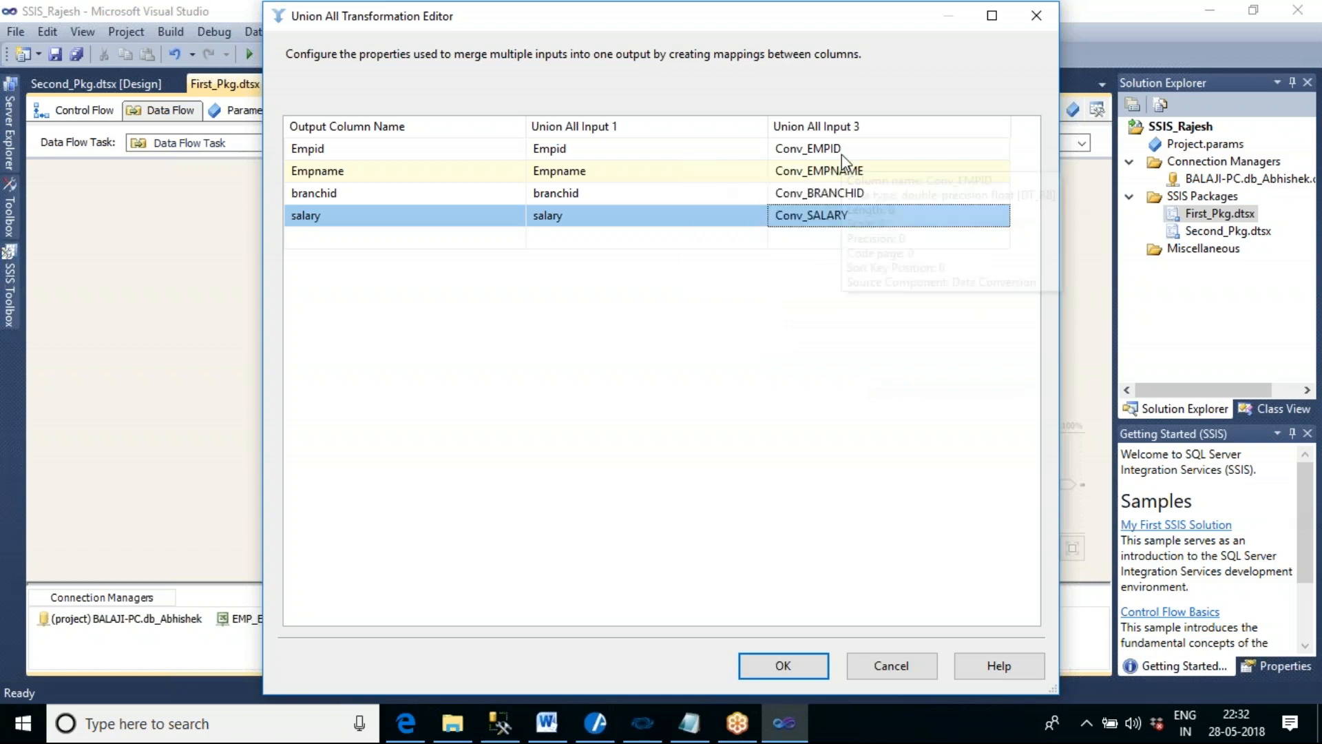
mouse_move(840, 155)
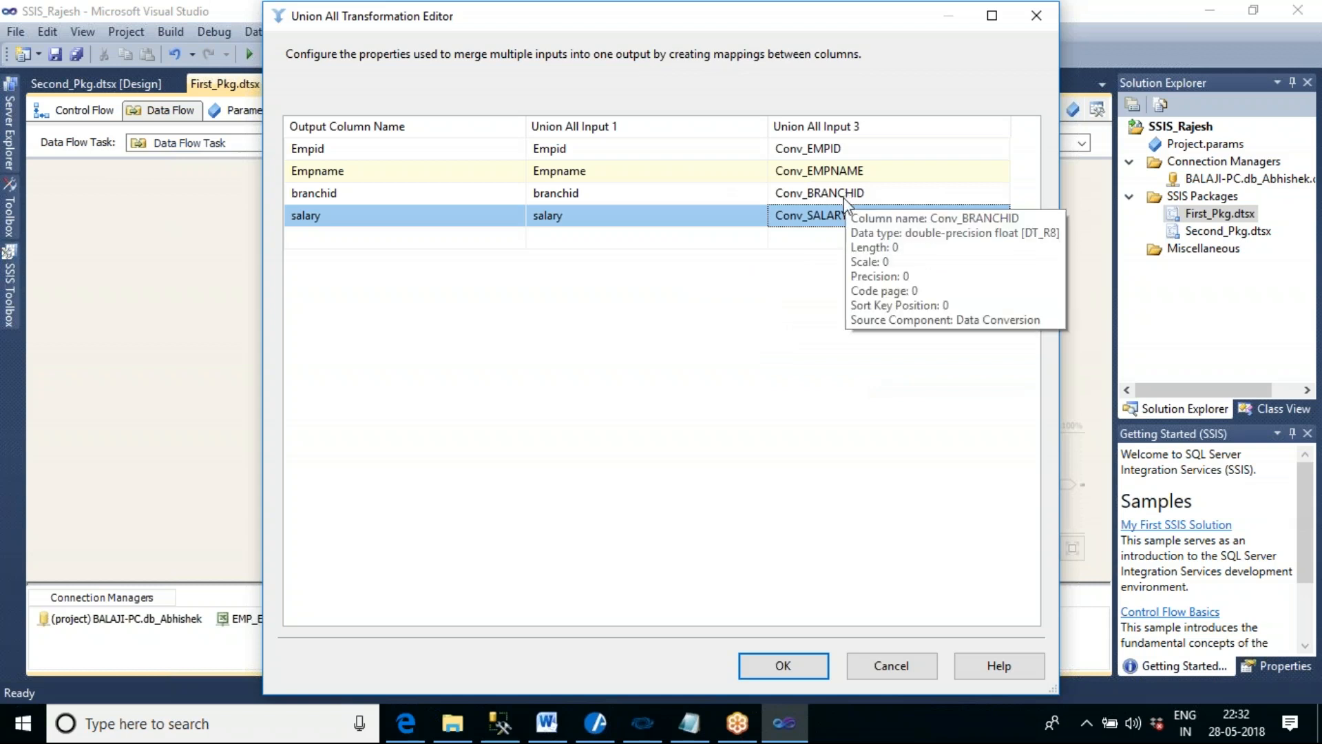
left_click(801, 669)
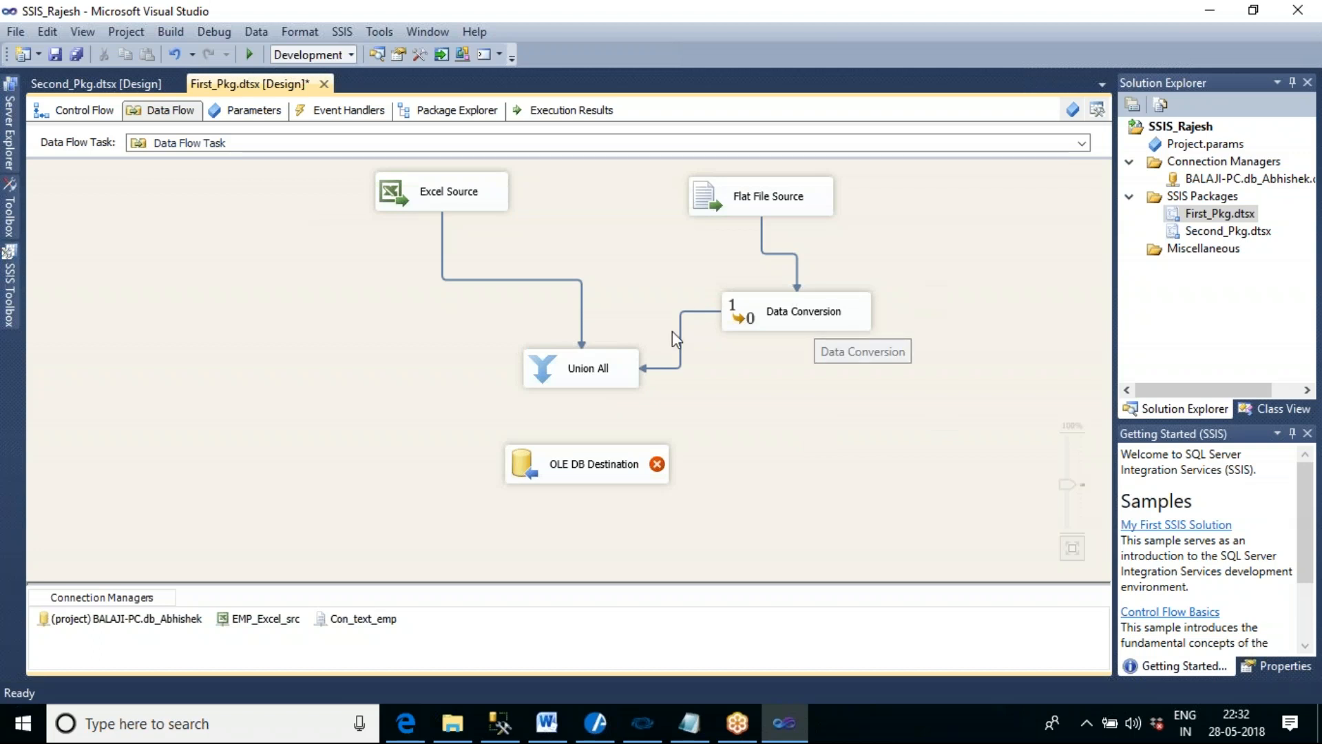
- Connect the Union All output to the OLE DB Destination and open the destination's editor
left_click(592, 373)
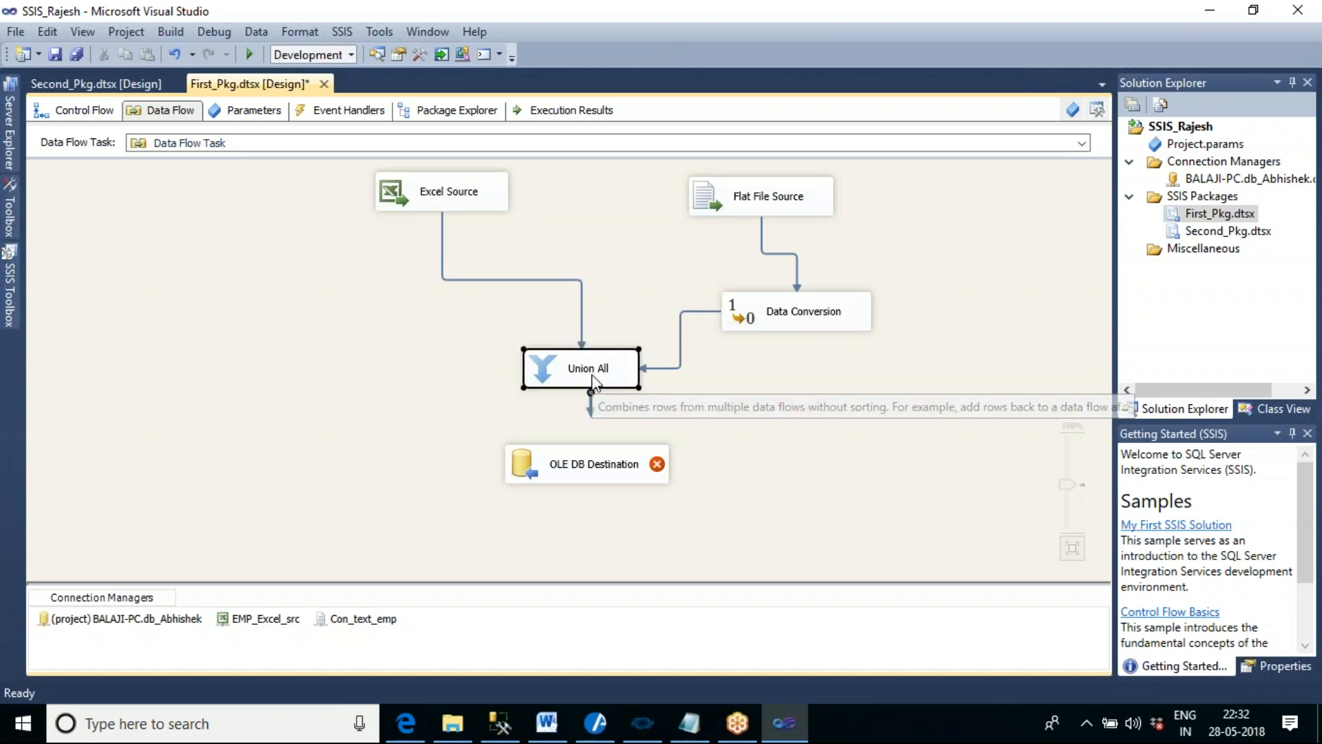
left_click_drag(601, 470, 601, 472)
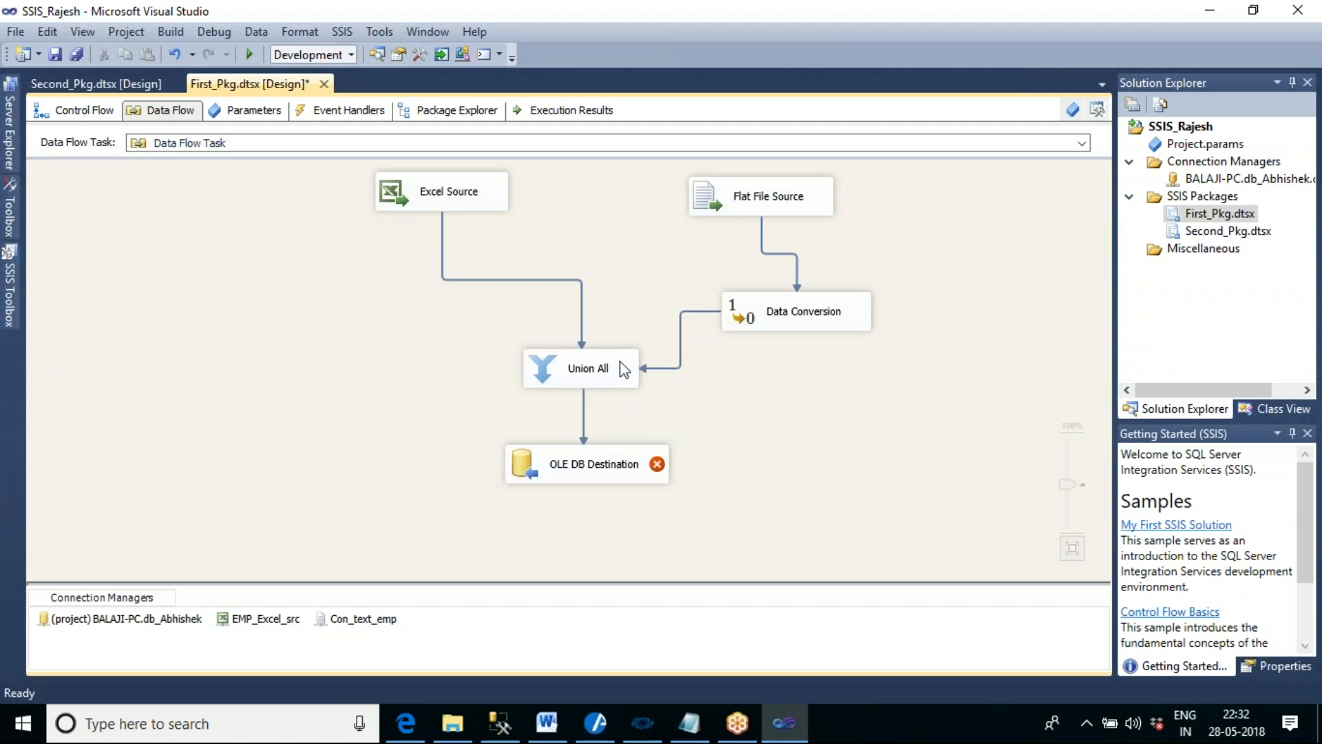
left_click(618, 466)
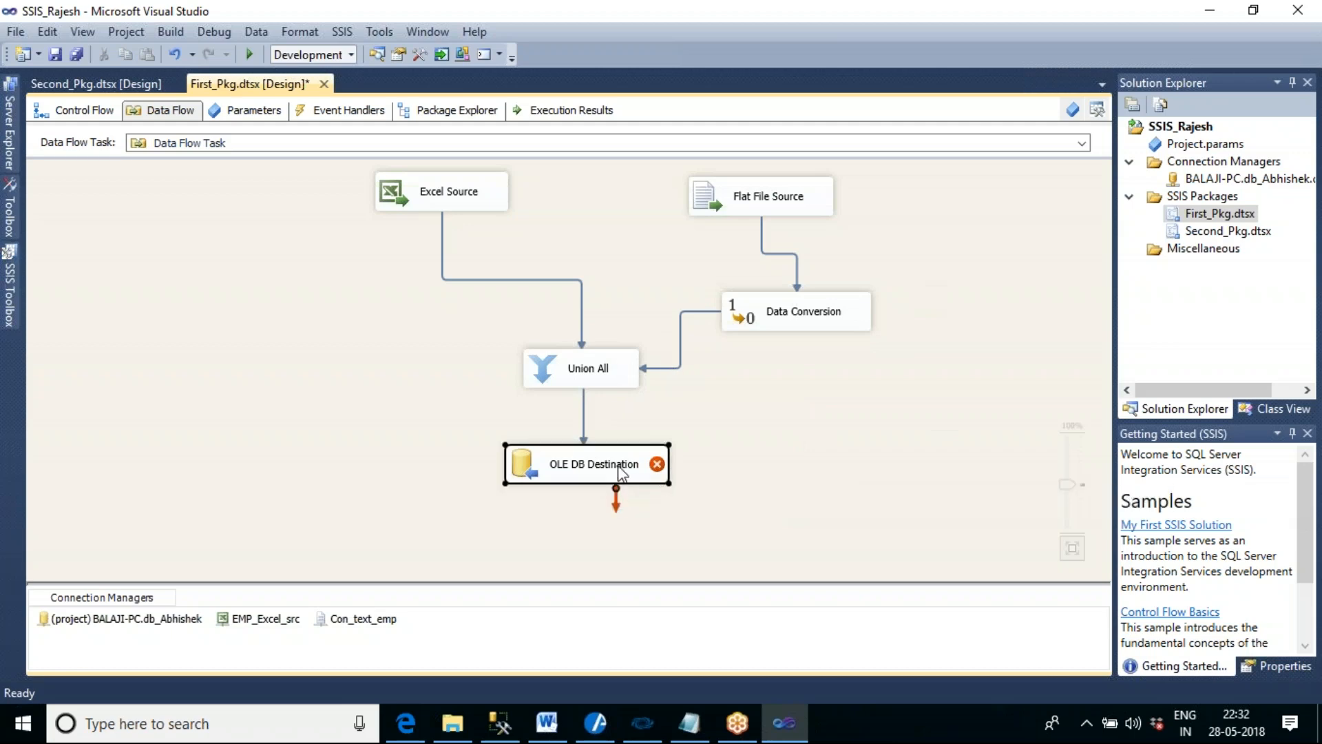
double_click(618, 465)
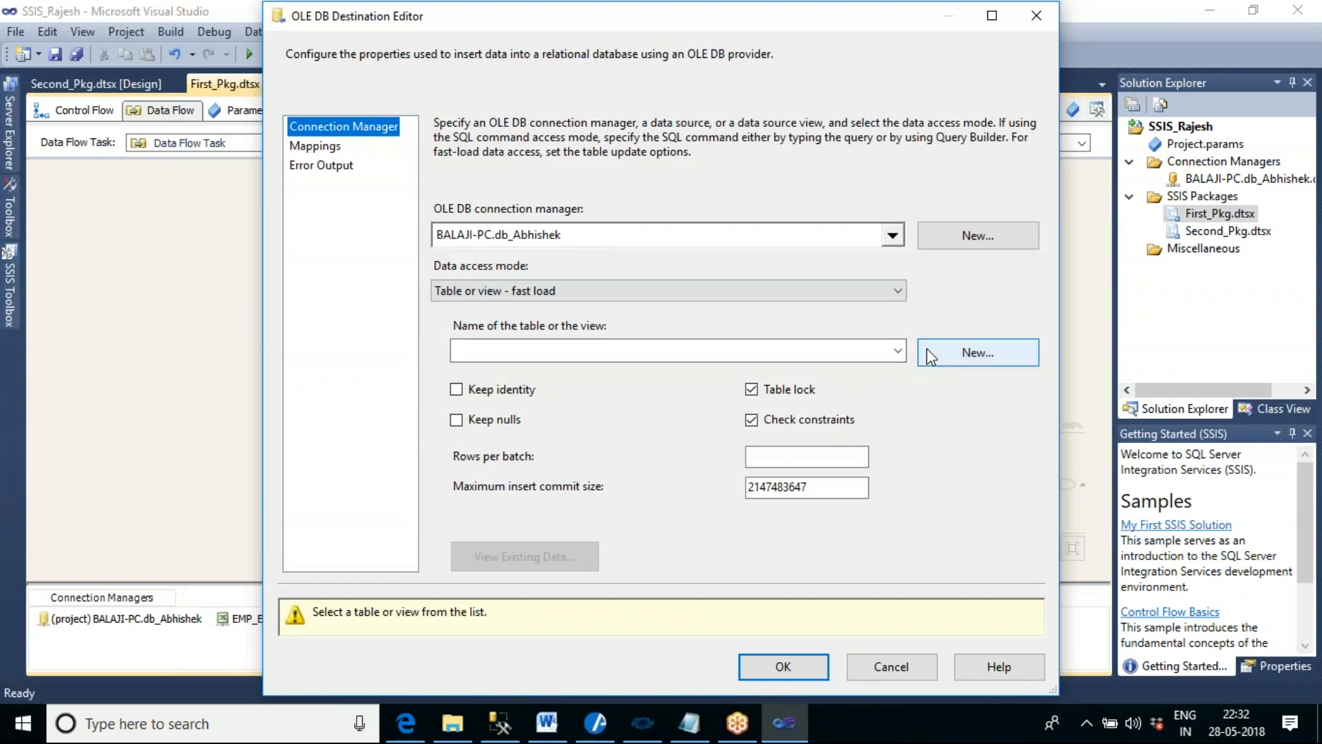
- Create a new destination table named tbl_emp_data03 and accept its column mappings
left_click(958, 358)
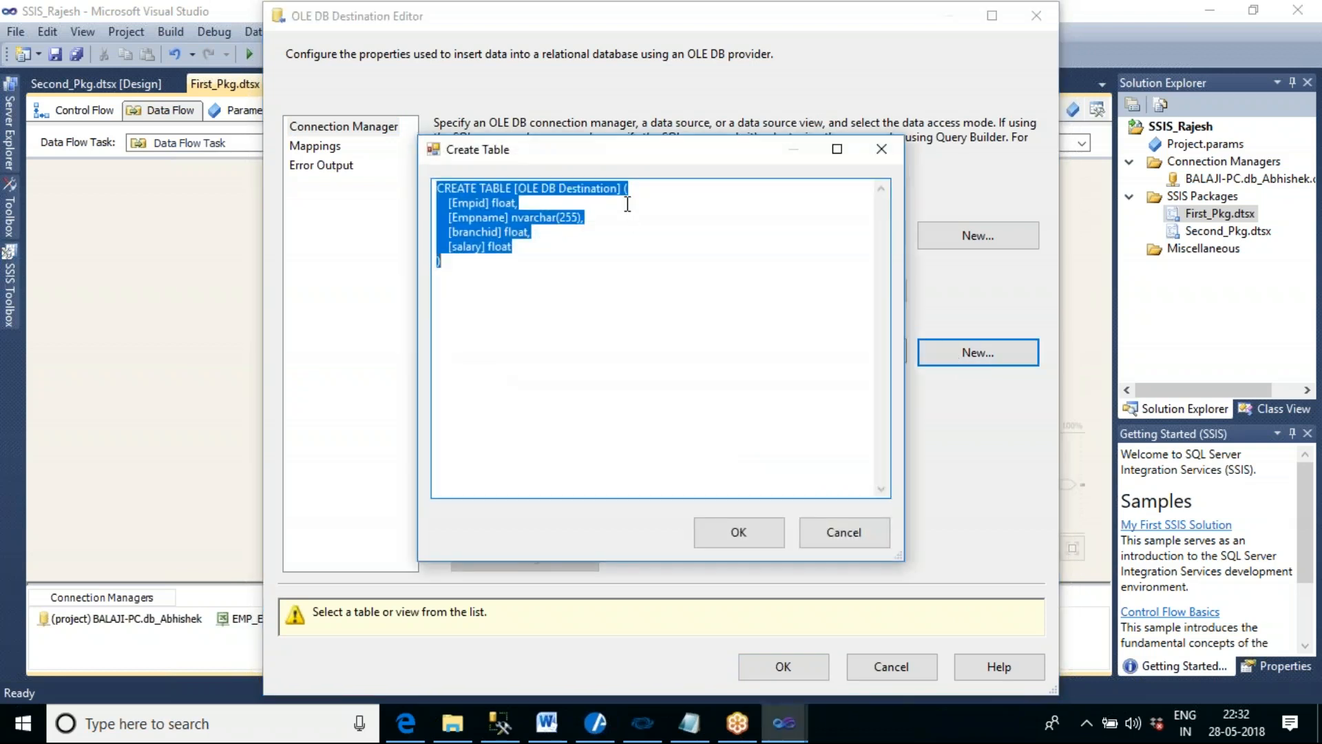
left_click_drag(618, 188, 518, 188)
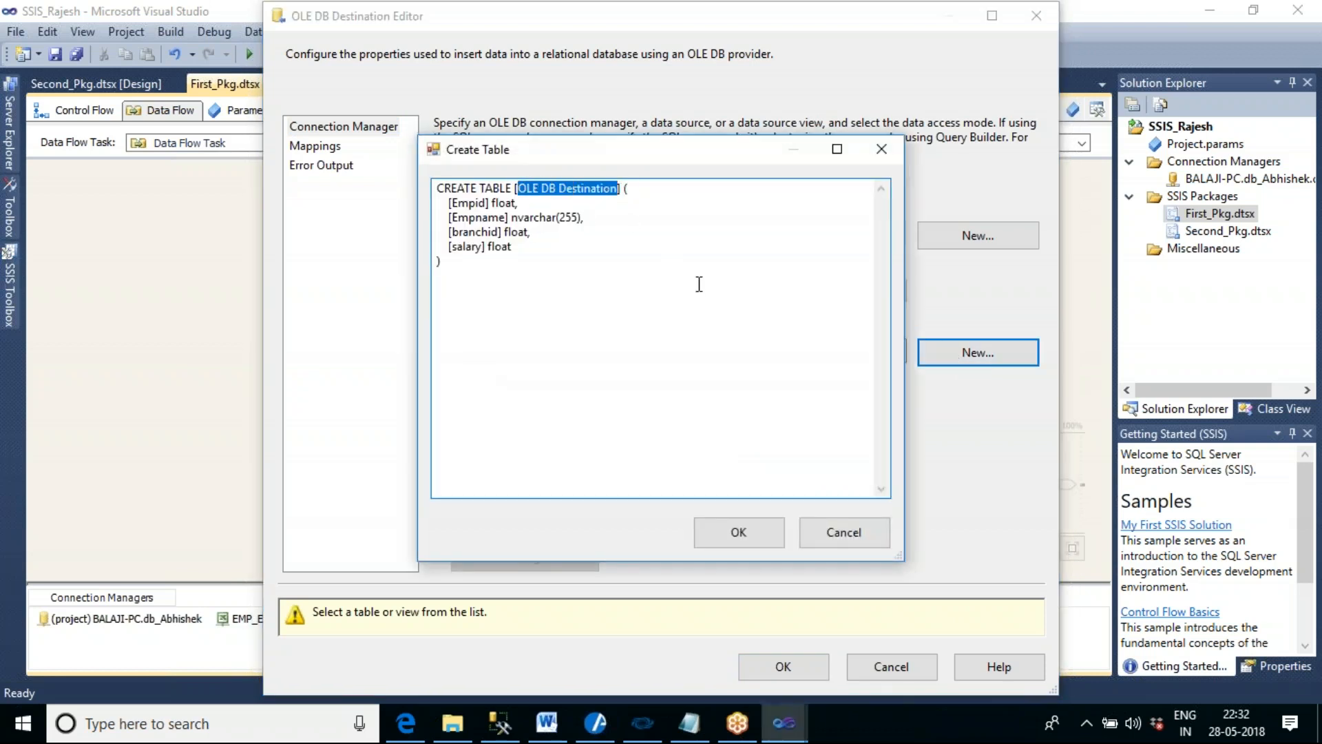
type("tn;")
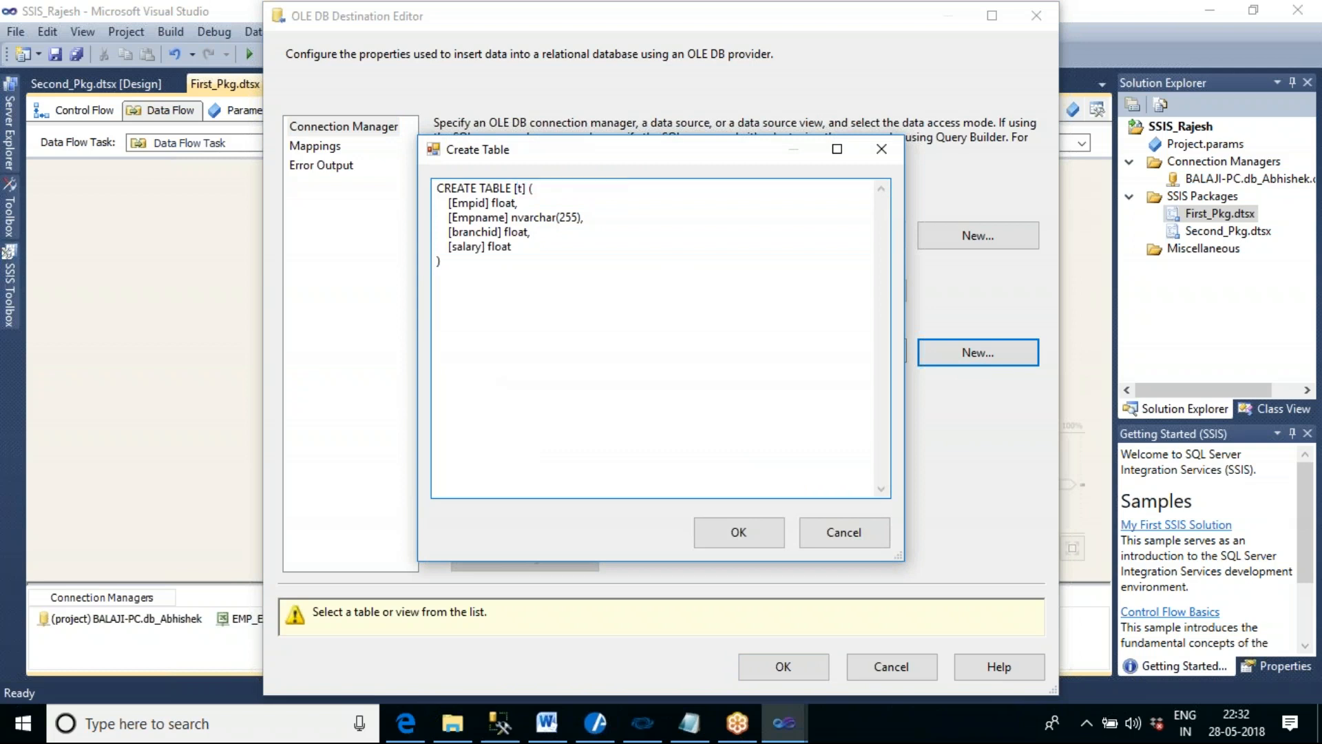
key("BackSpace")
key("BackSpace")
type("bl_emp_data03")
left_click(765, 527)
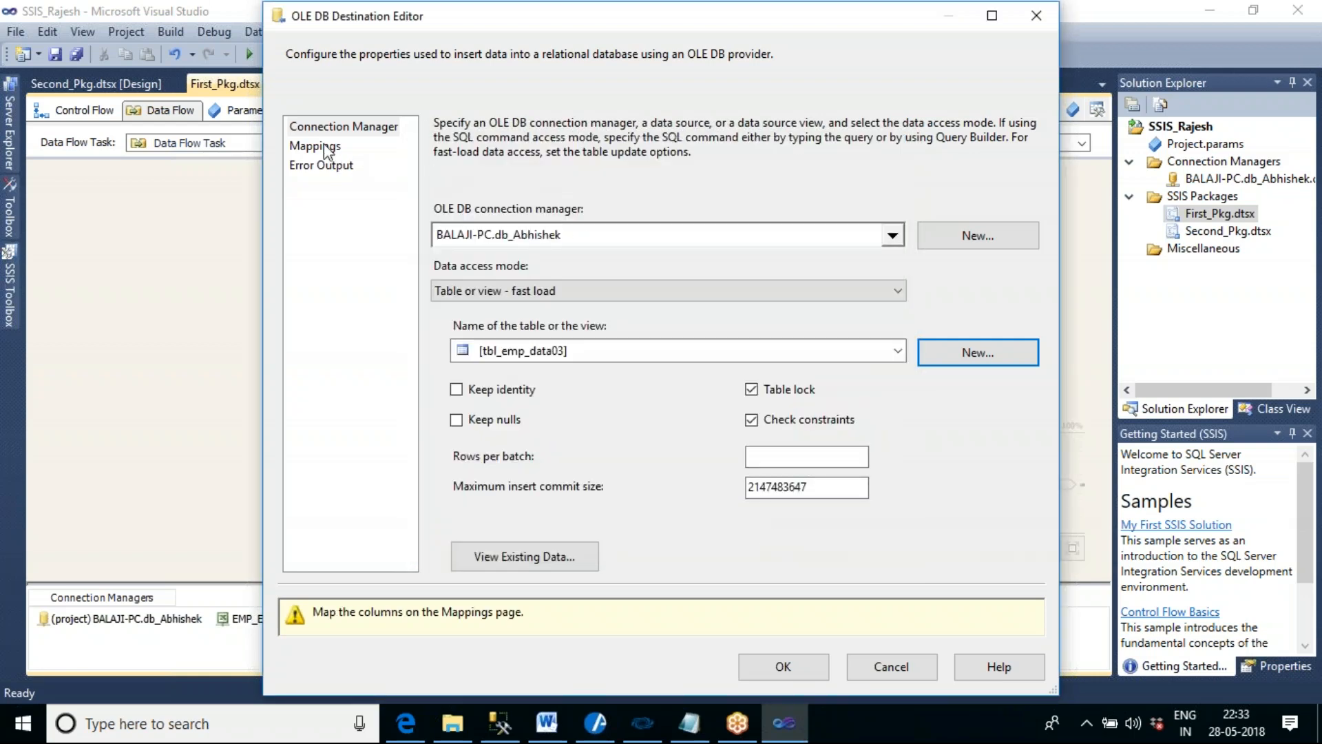
left_click(324, 147)
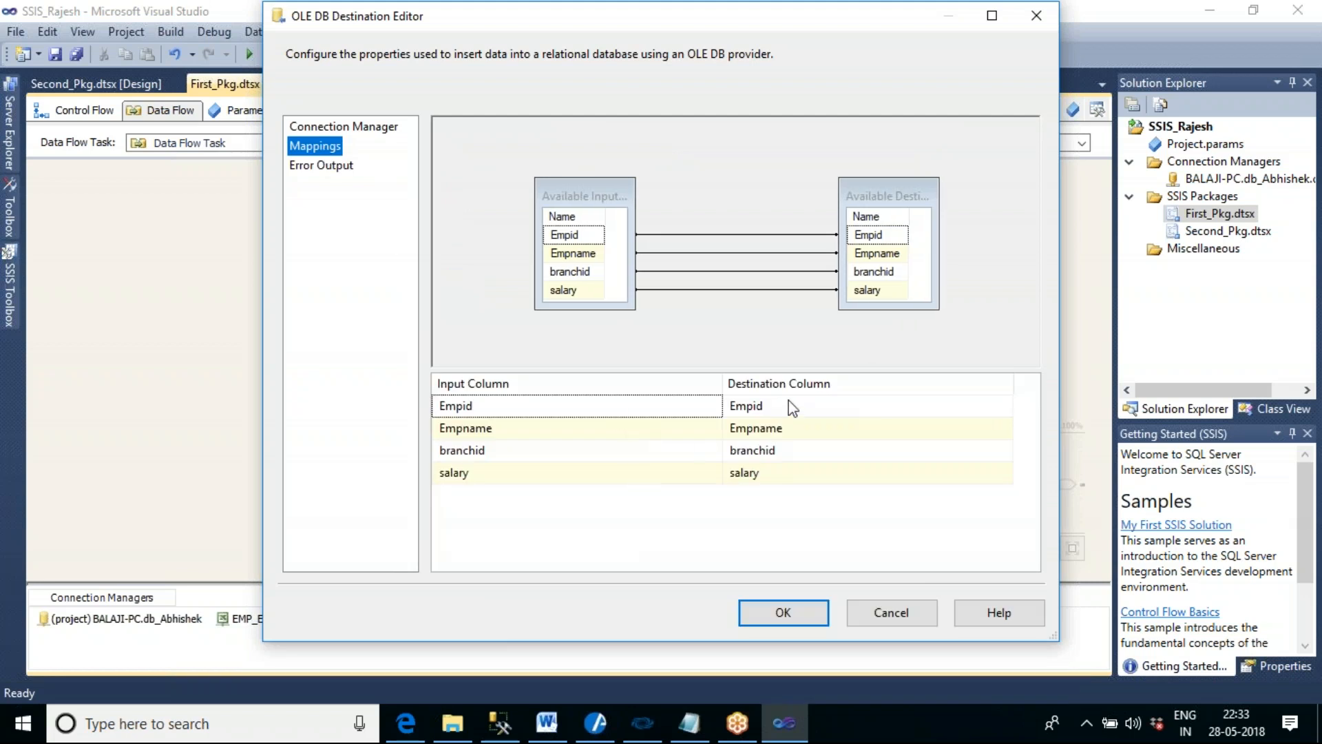
left_click(804, 605)
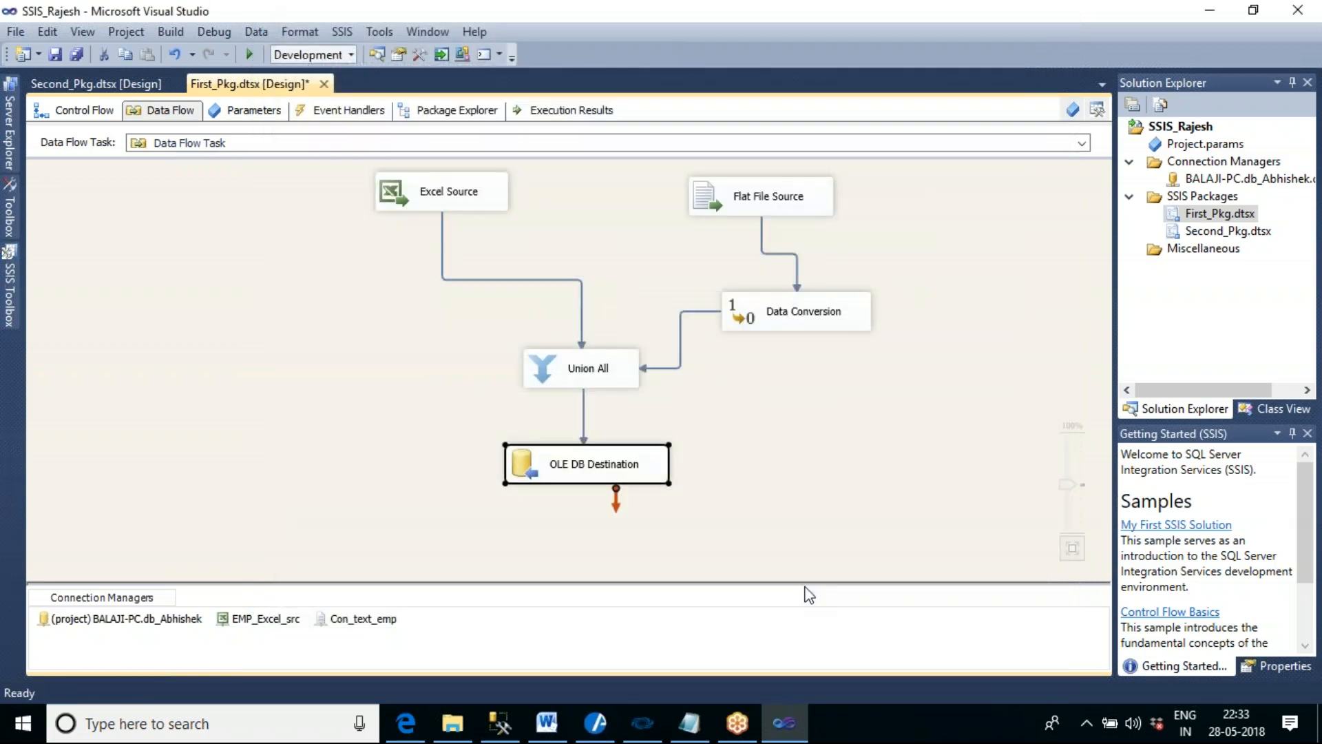
- Execute the data flow task and review the execution progress messages for the Excel Source
right_click(909, 254)
left_click(958, 358)
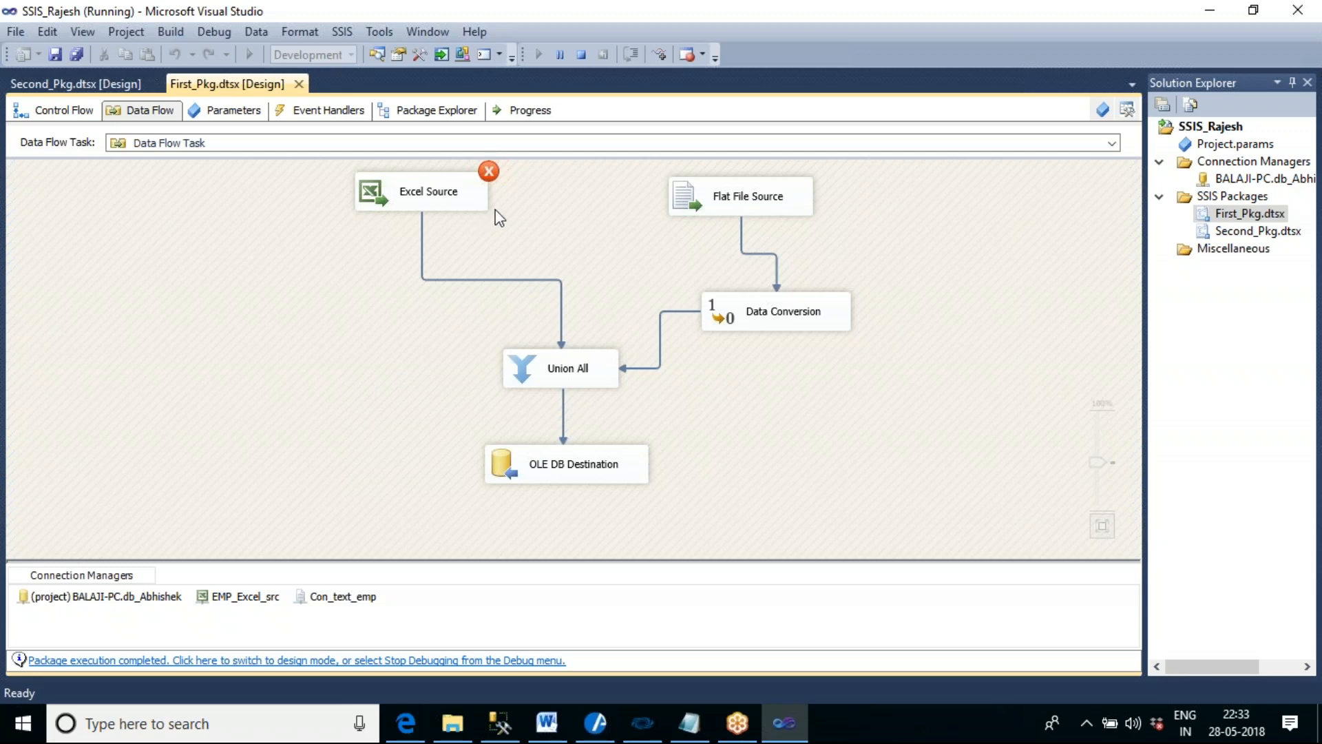
left_click(460, 191)
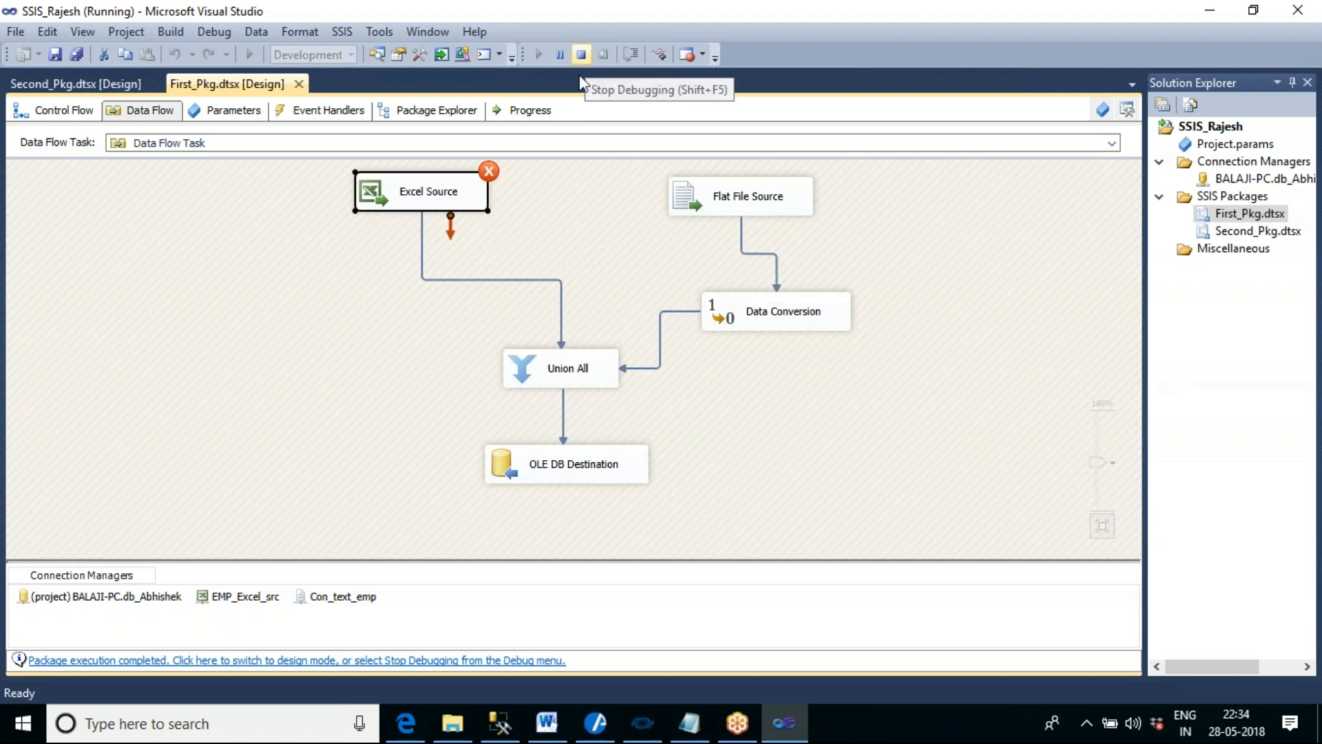
left_click(528, 111)
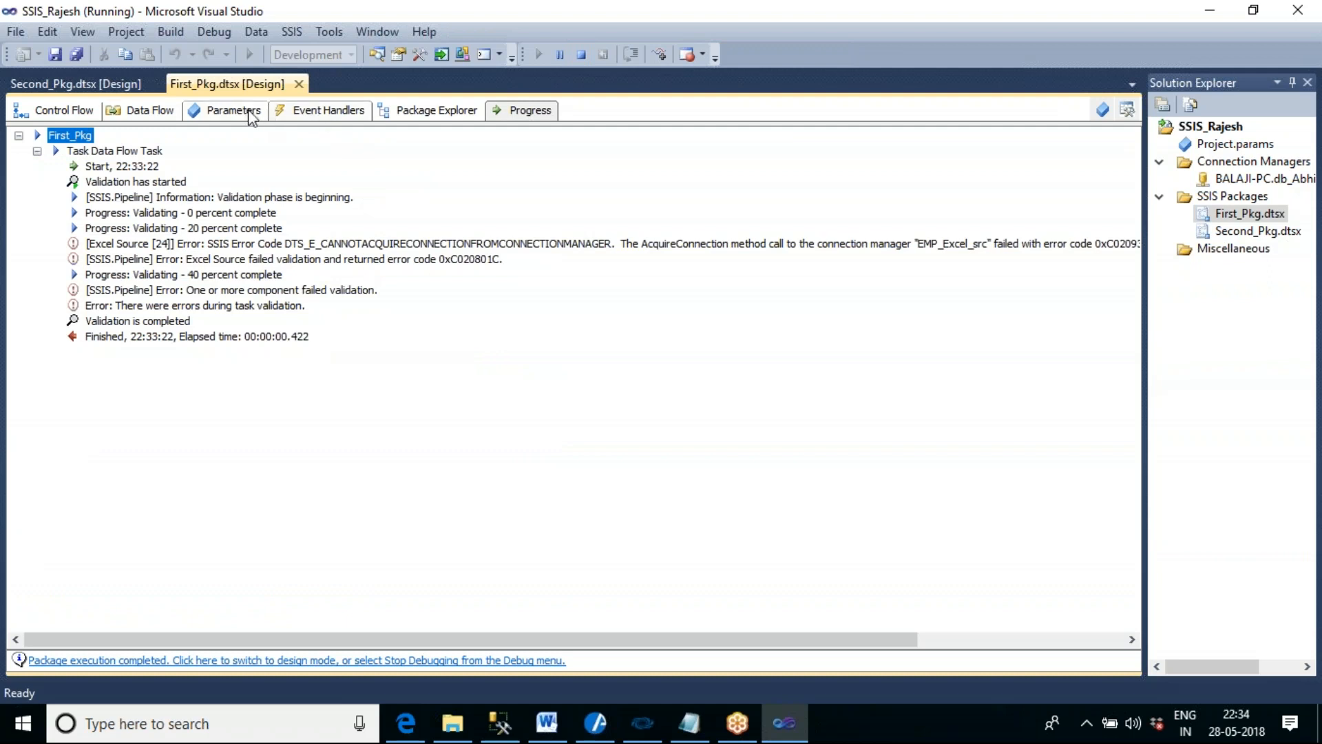
left_click(130, 111)
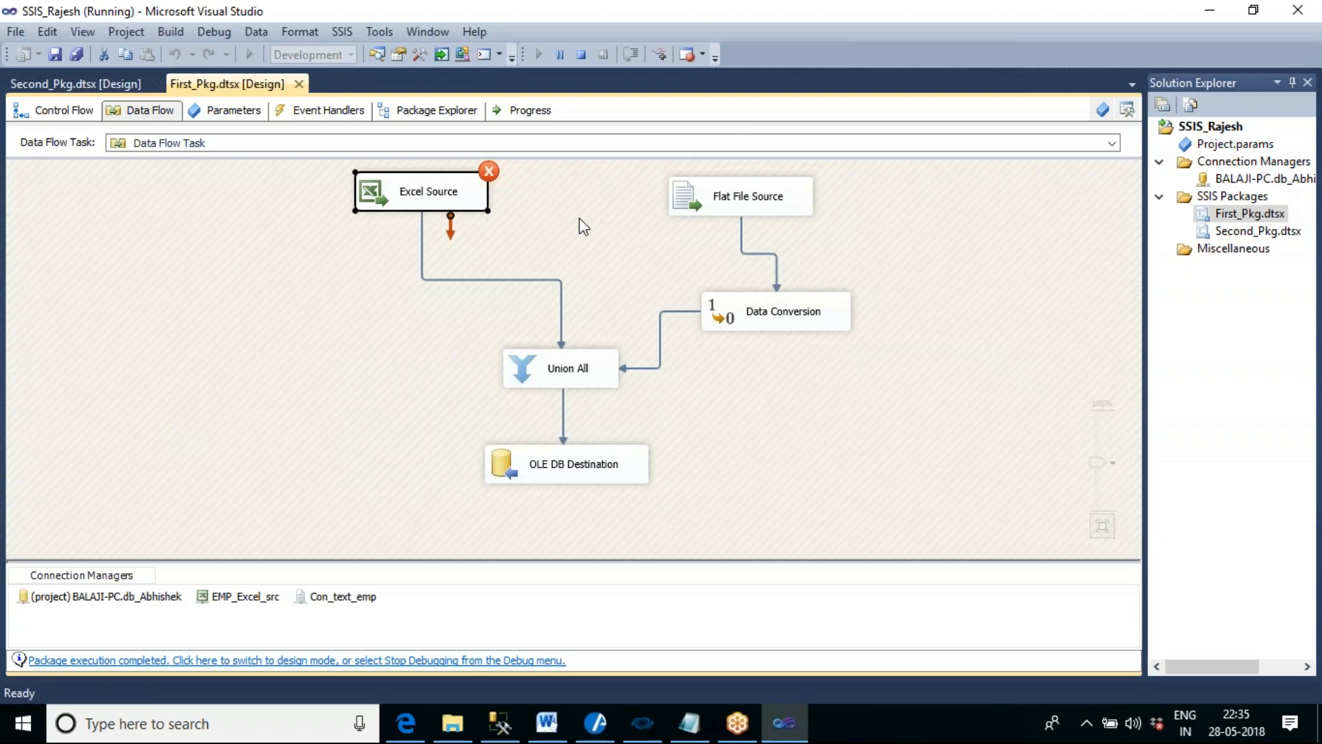
- Stop debugging the package and open the Debugging configuration properties of the SSIS_Rajesh project
left_click(581, 57)
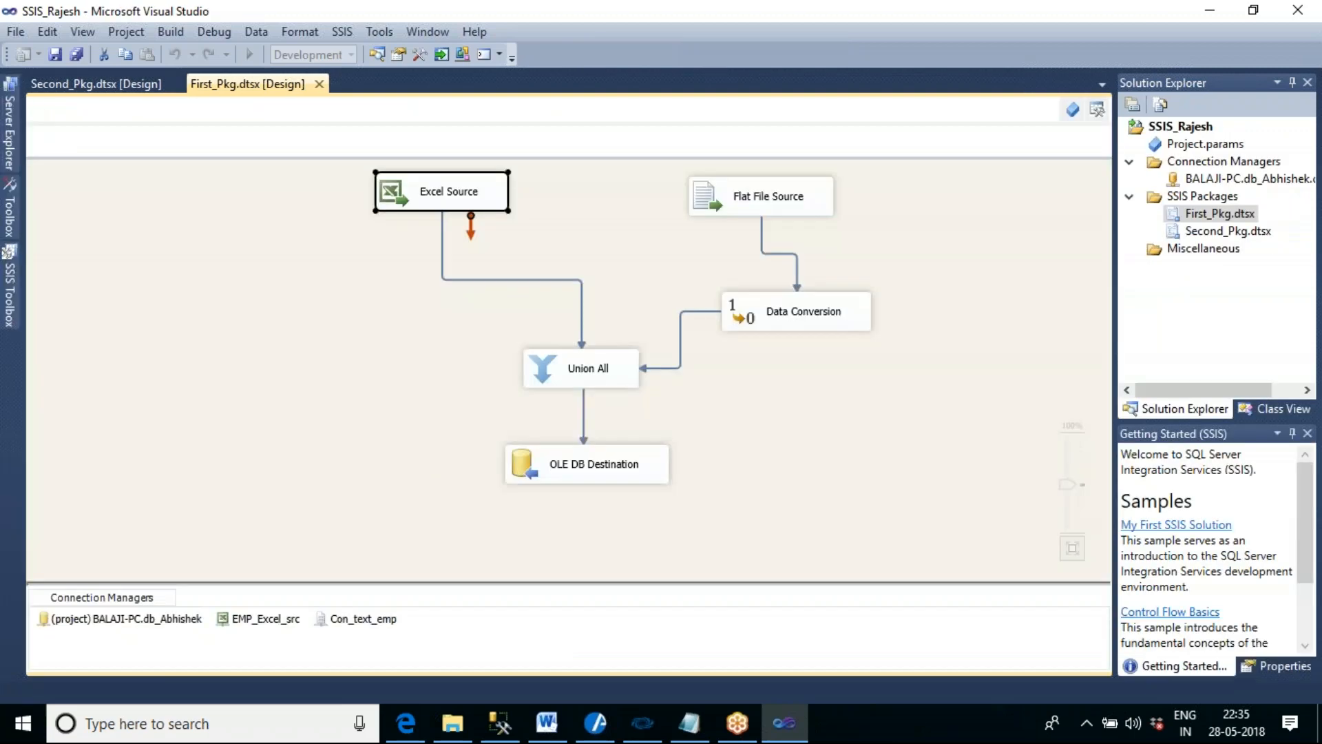
right_click(1185, 130)
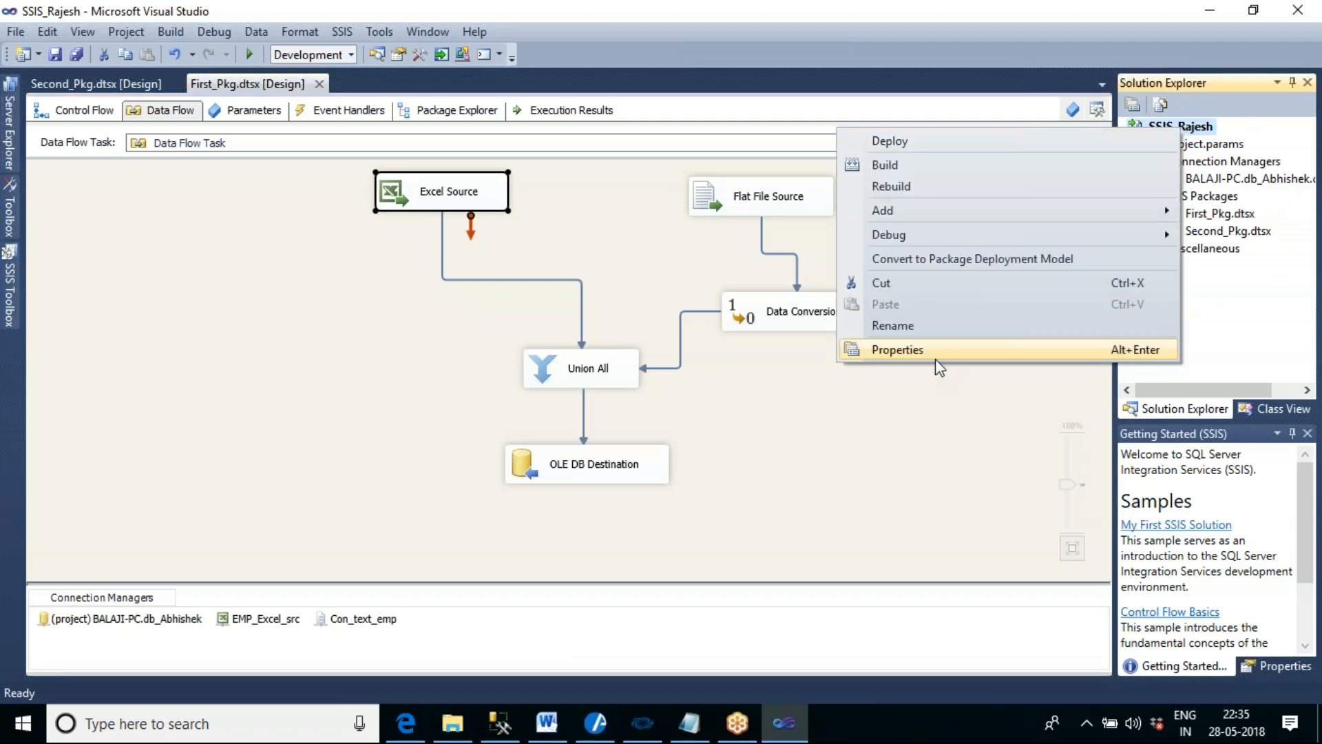
left_click(897, 350)
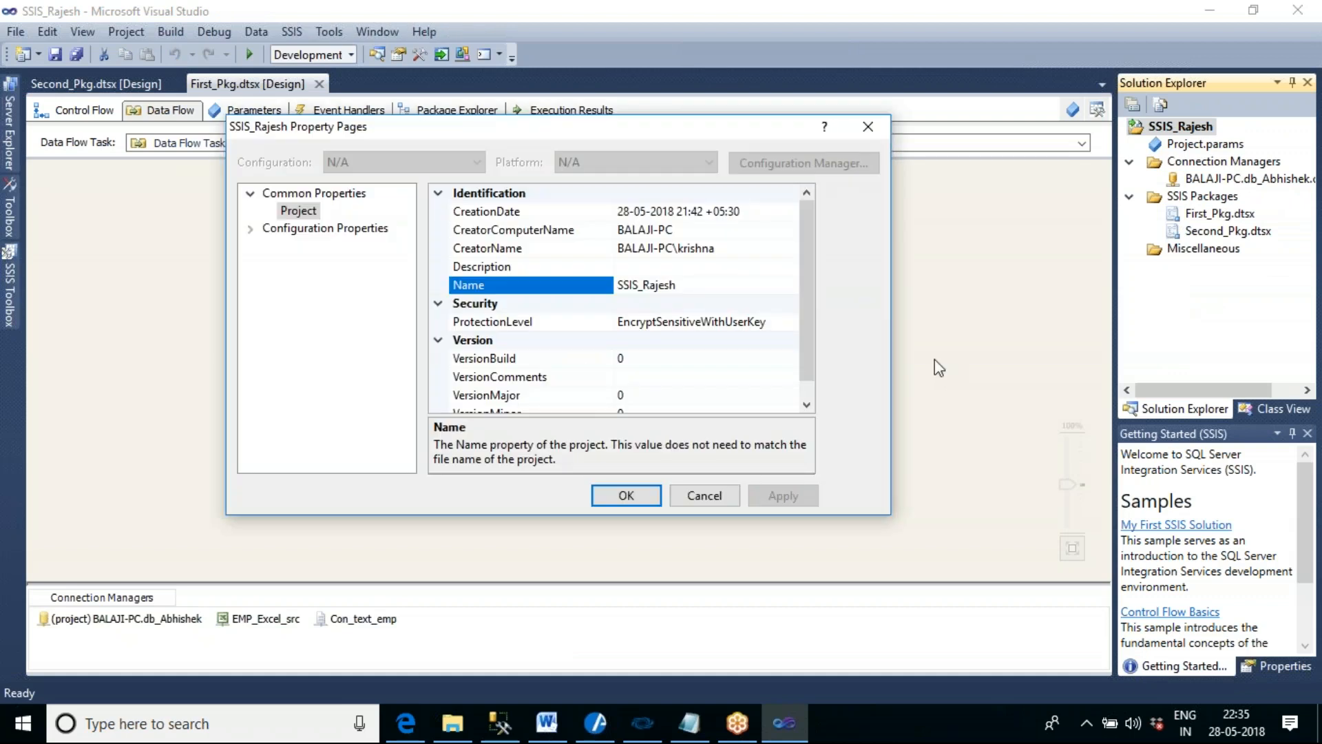
left_click(251, 230)
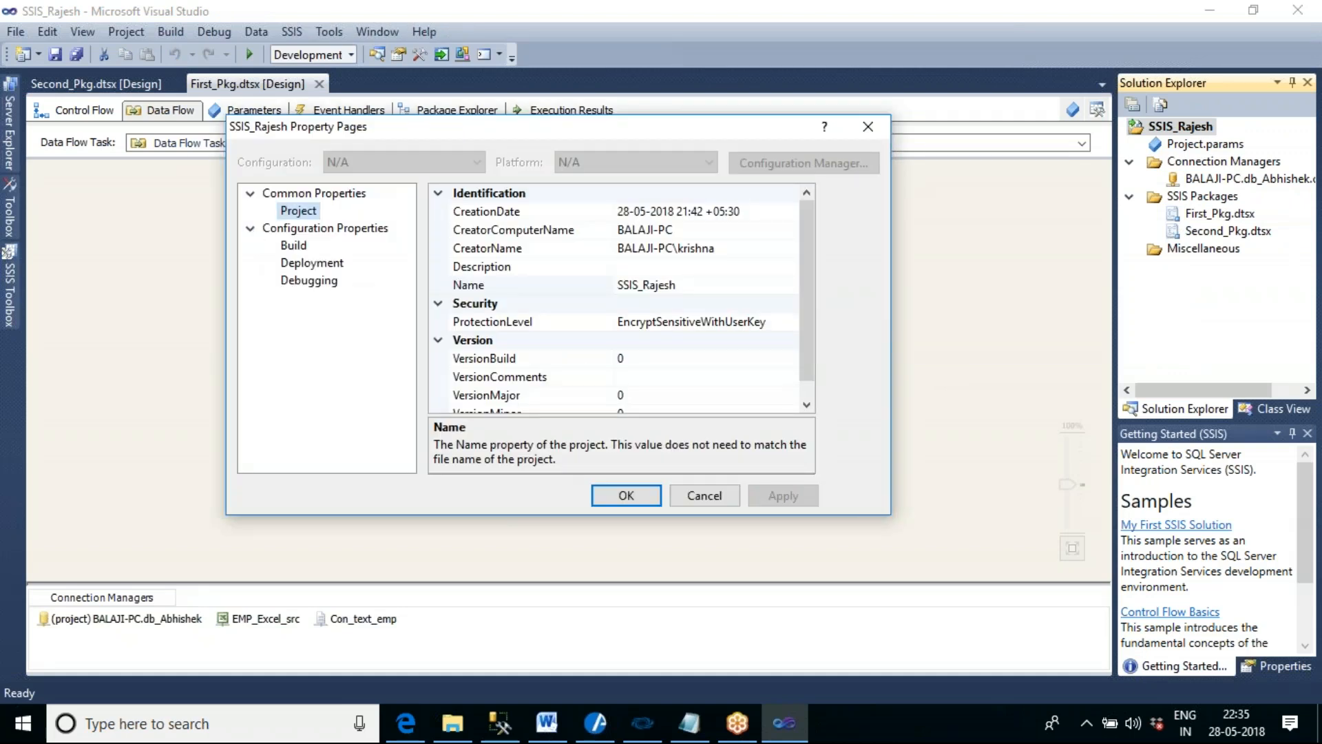
left_click(324, 281)
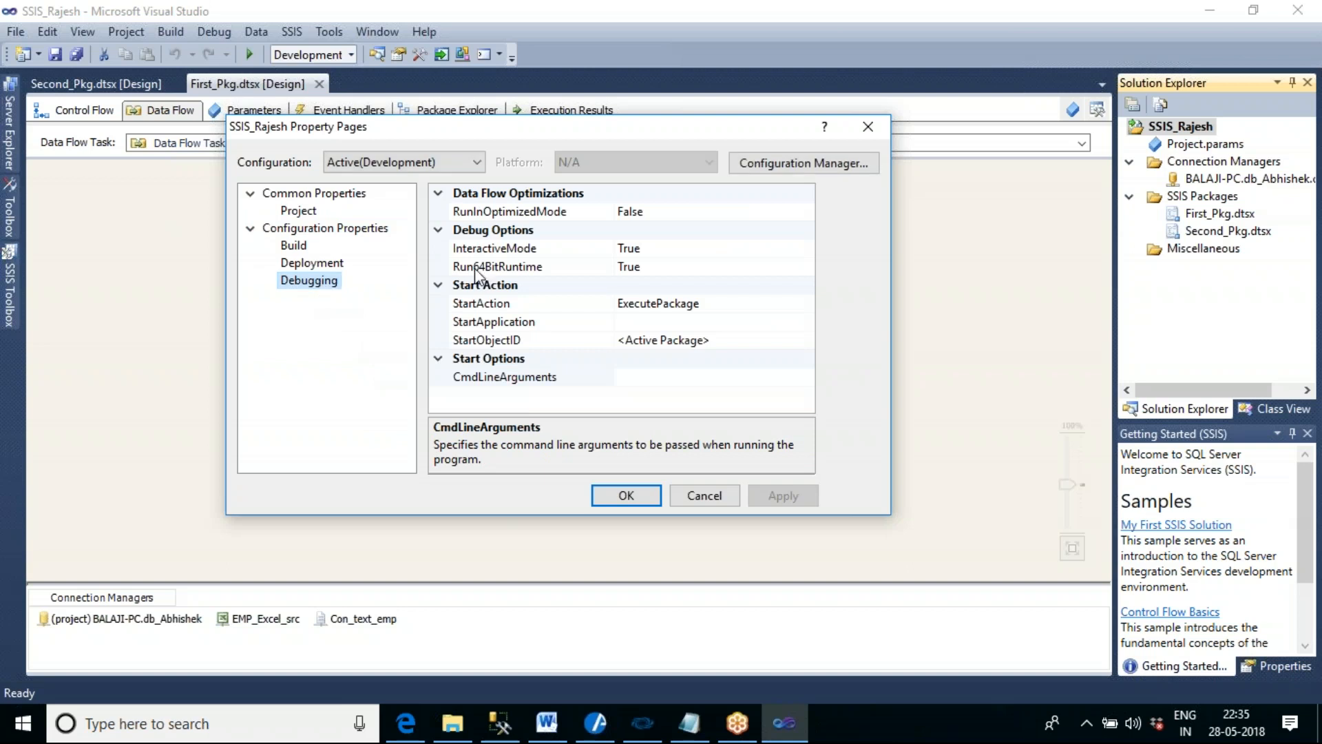
- Set Run64BitRuntime to False in the project's debug options, apply the change and close the properties
left_click(537, 272)
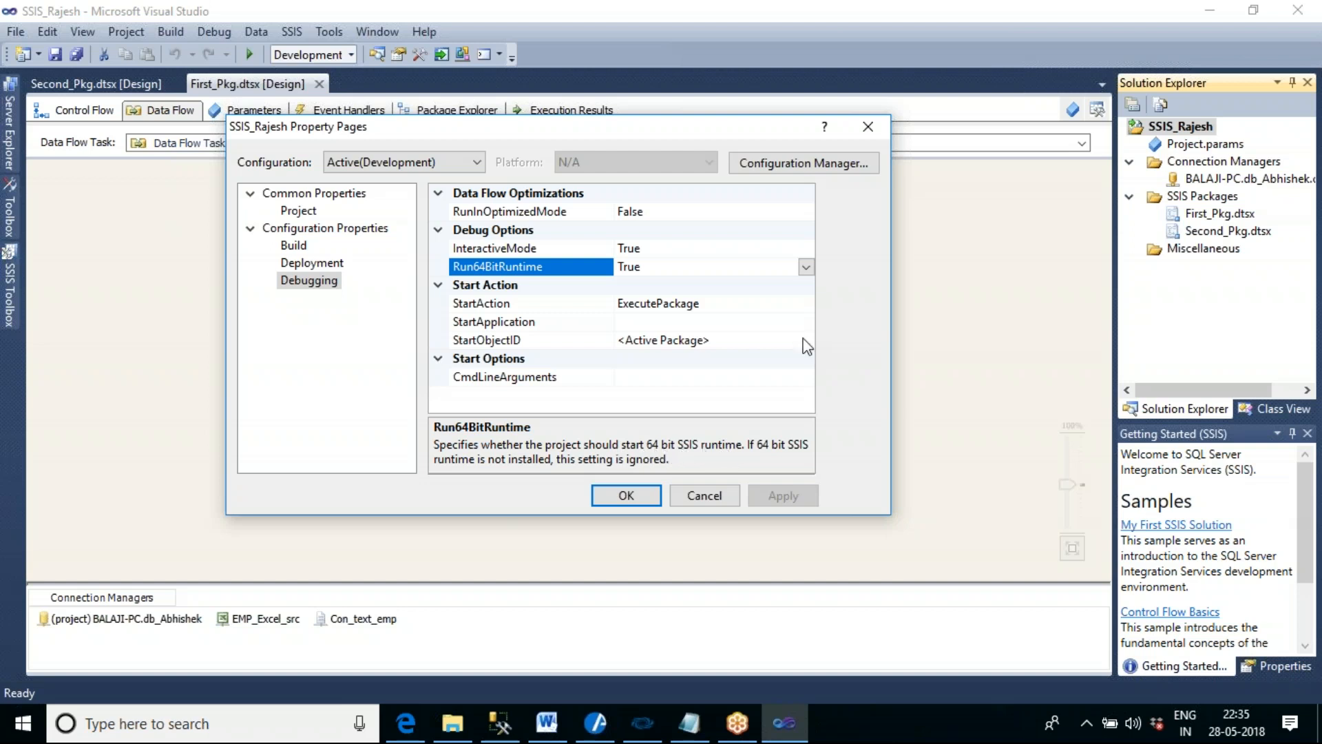
left_click(805, 266)
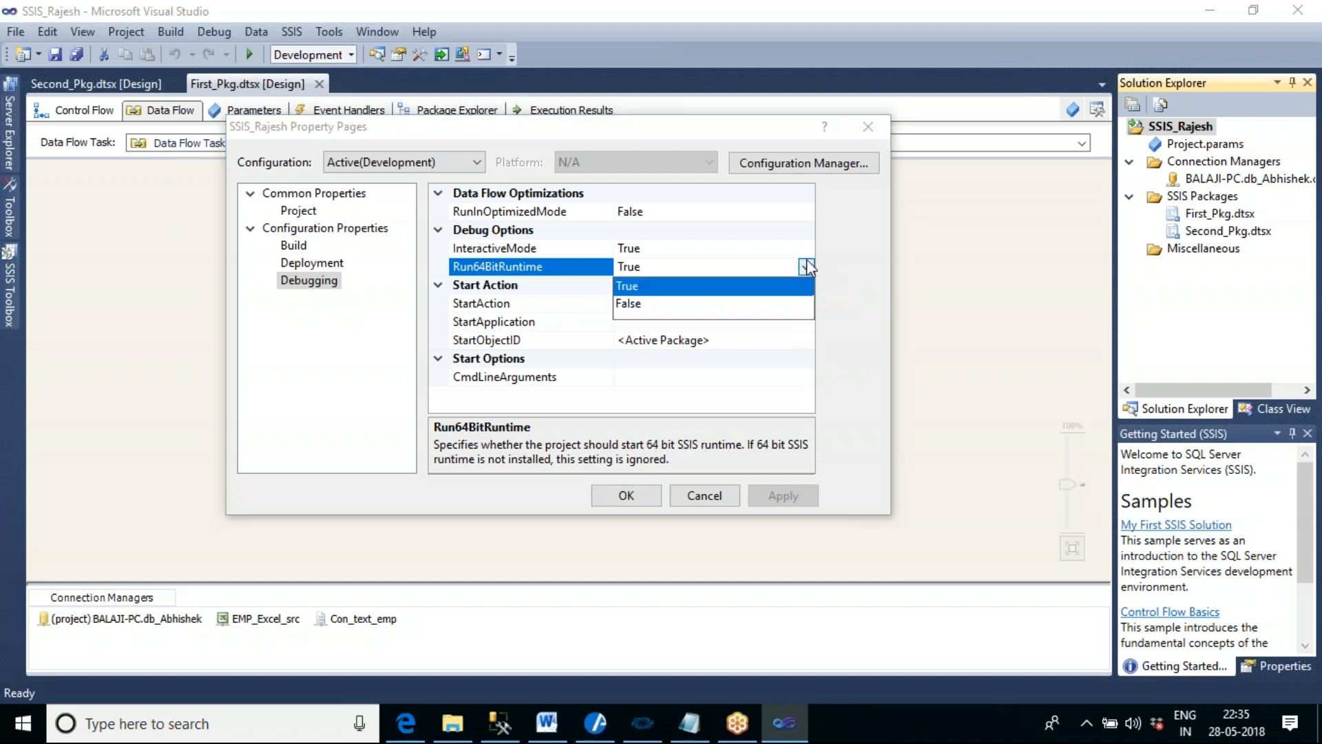
left_click(659, 308)
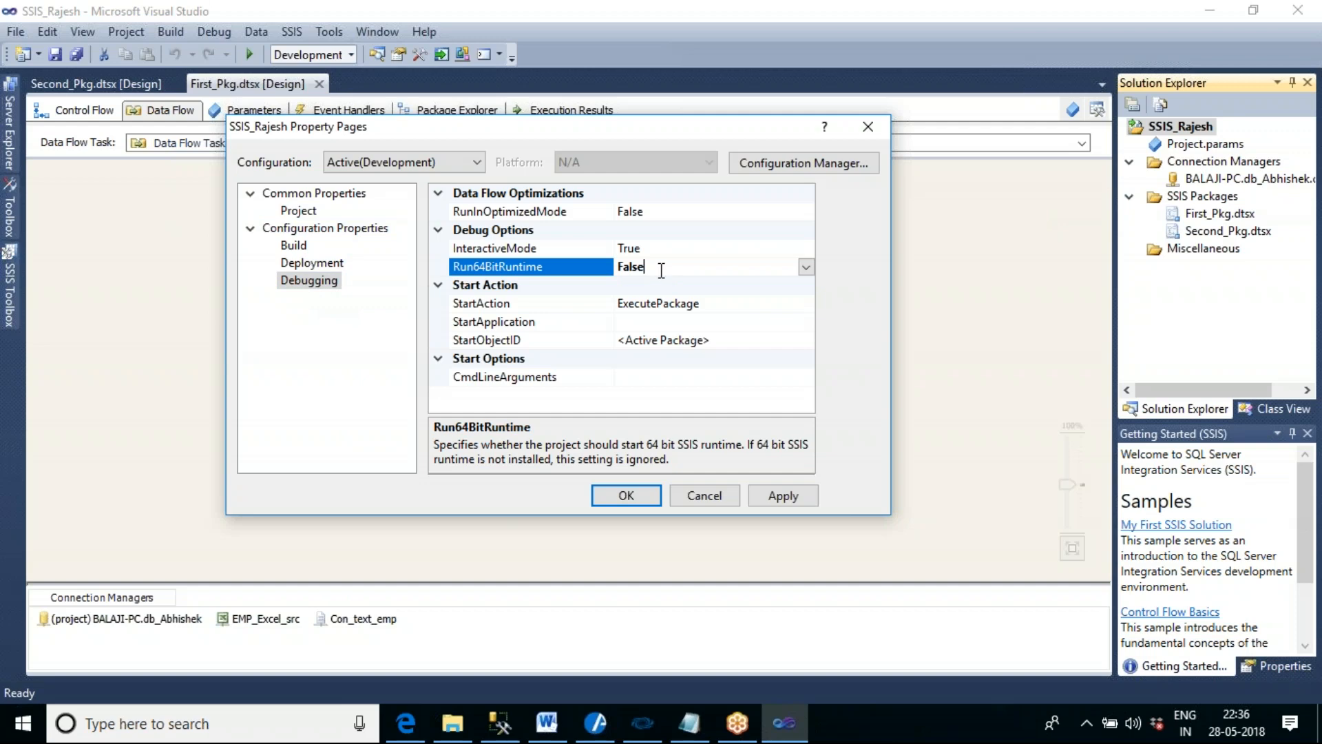
left_click(796, 497)
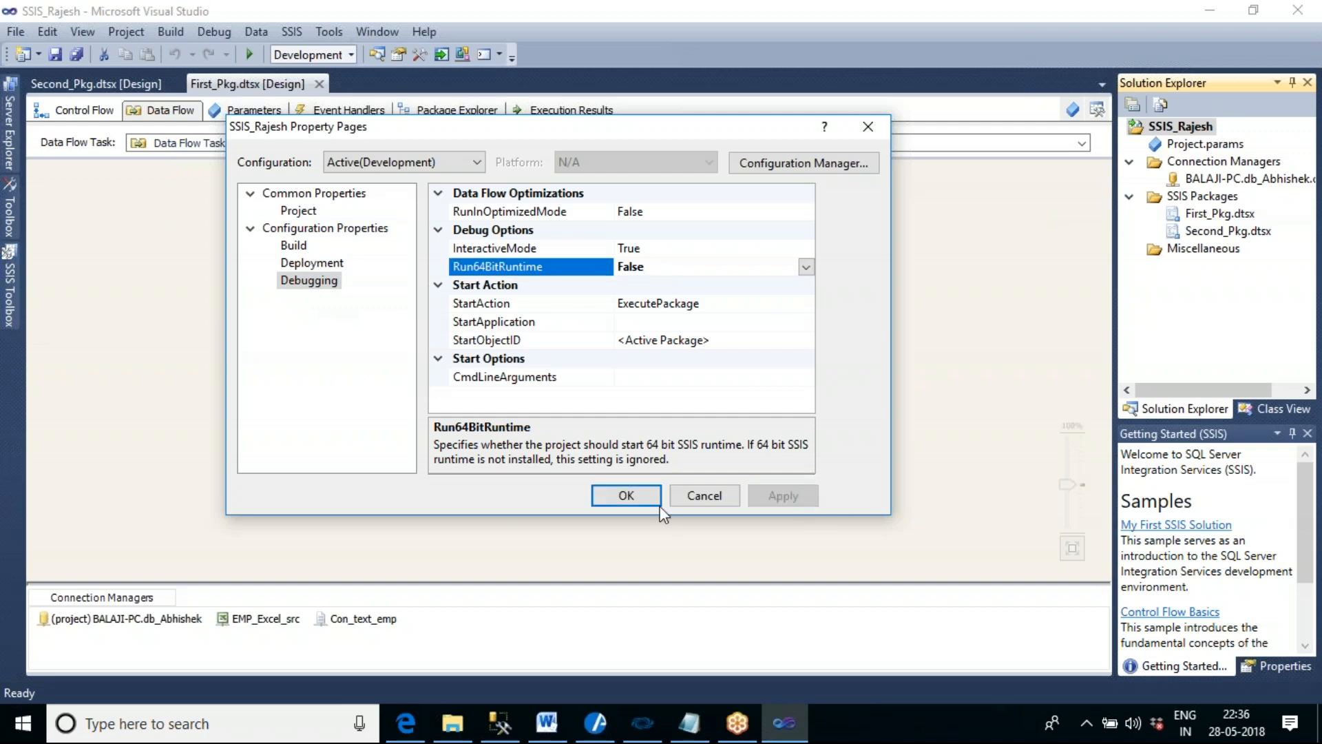
left_click(609, 494)
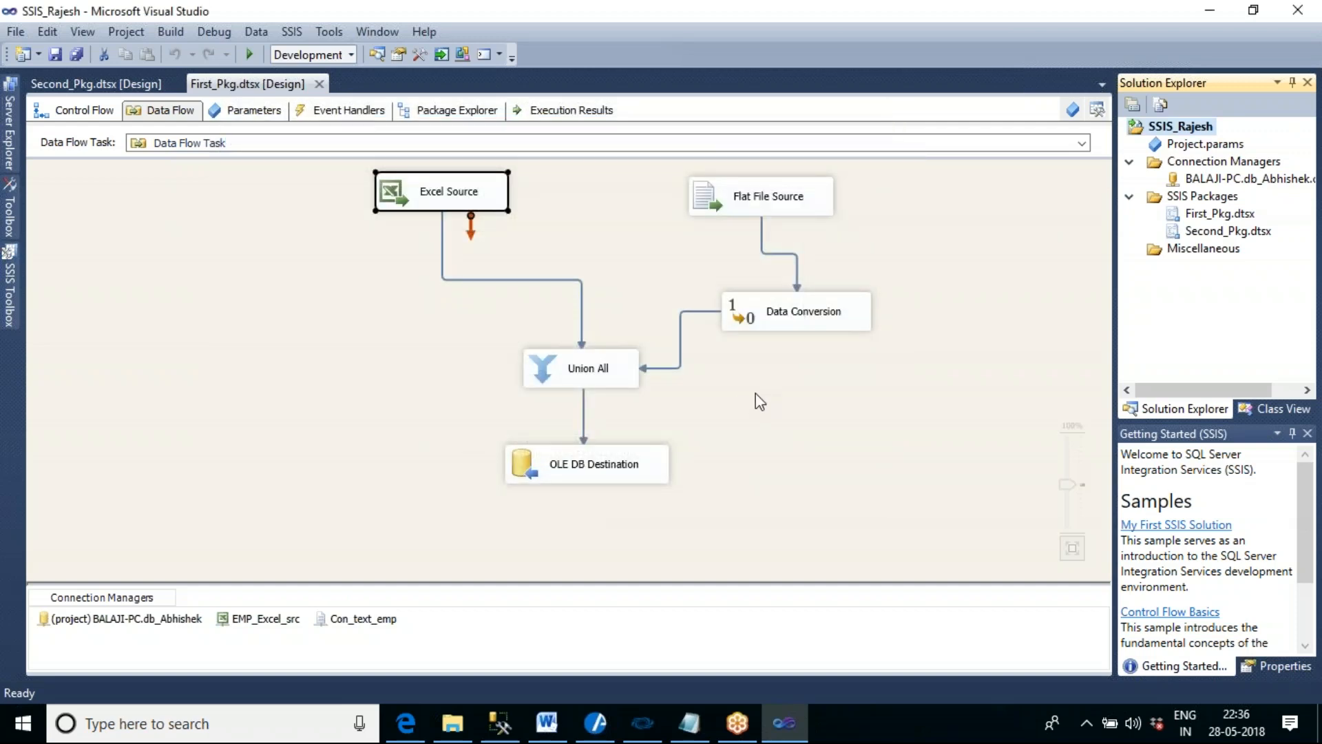
- Execute the data flow task again in First_Pkg.dtsx
left_click(755, 402)
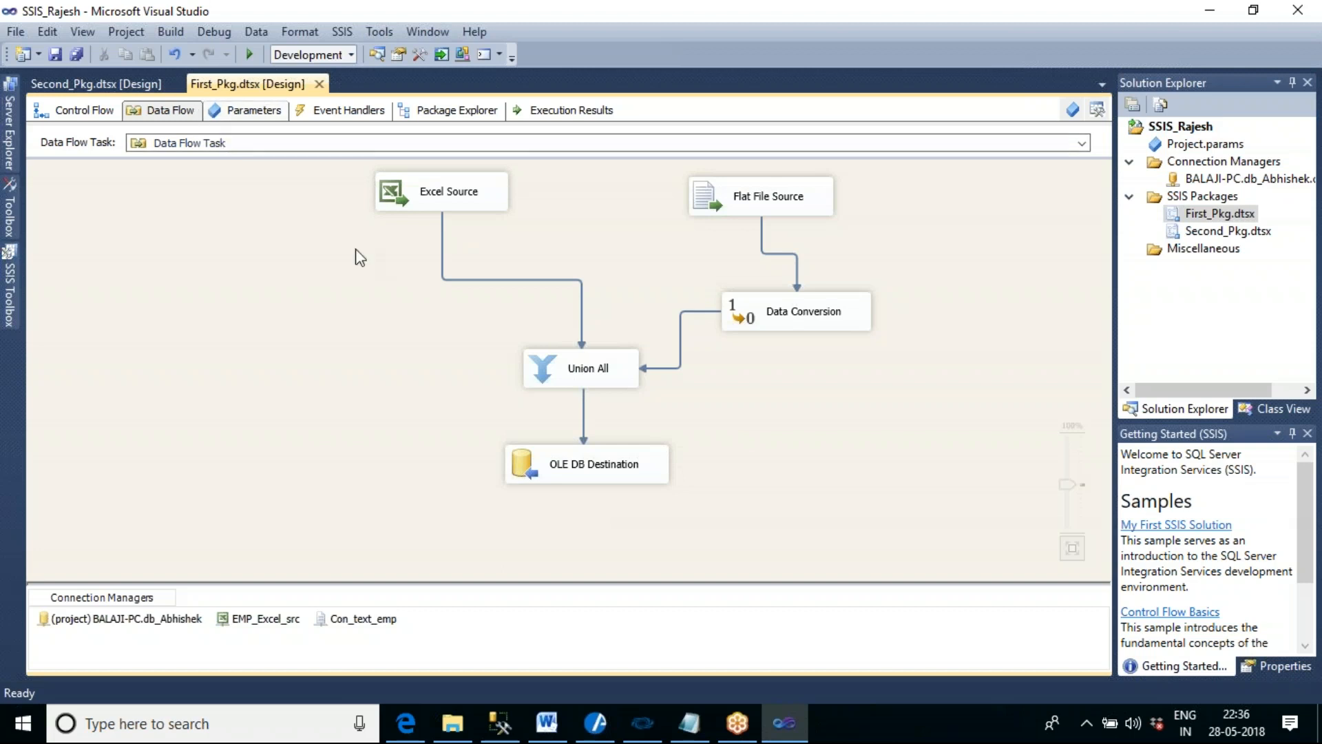
right_click(341, 328)
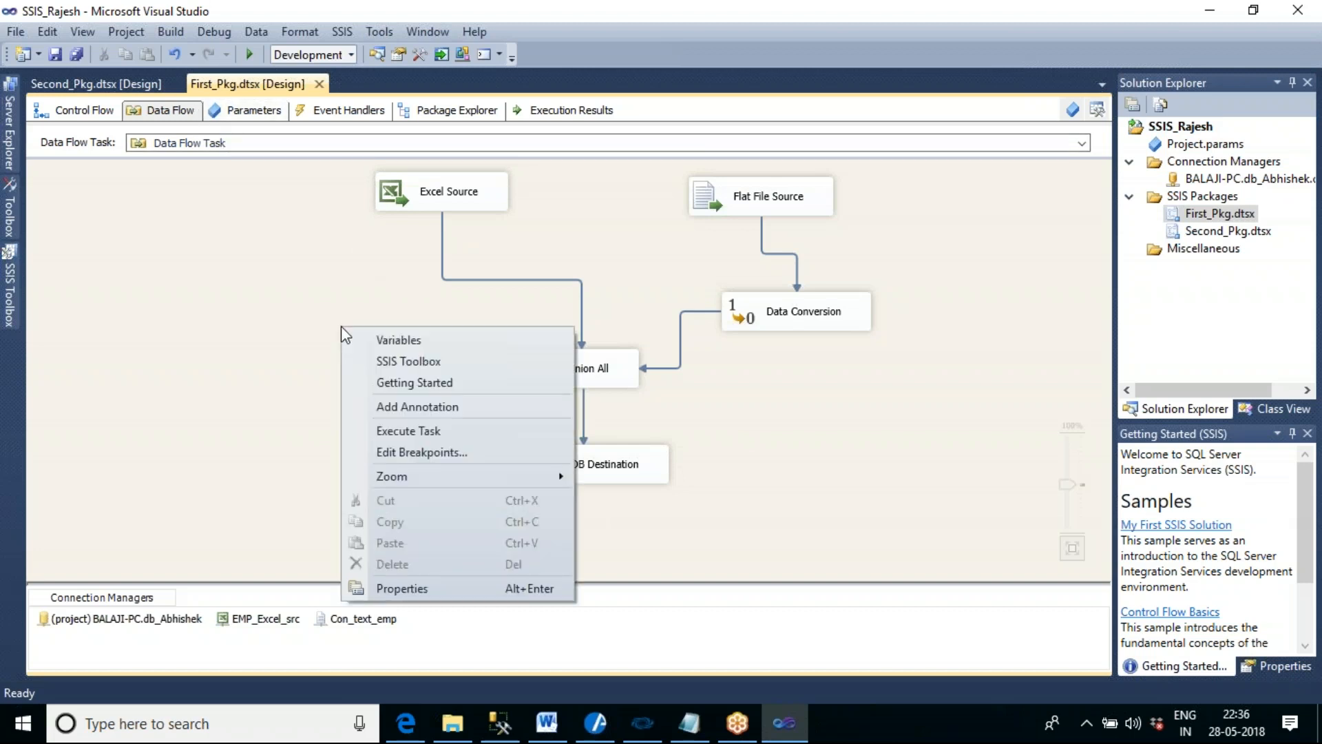
left_click(389, 431)
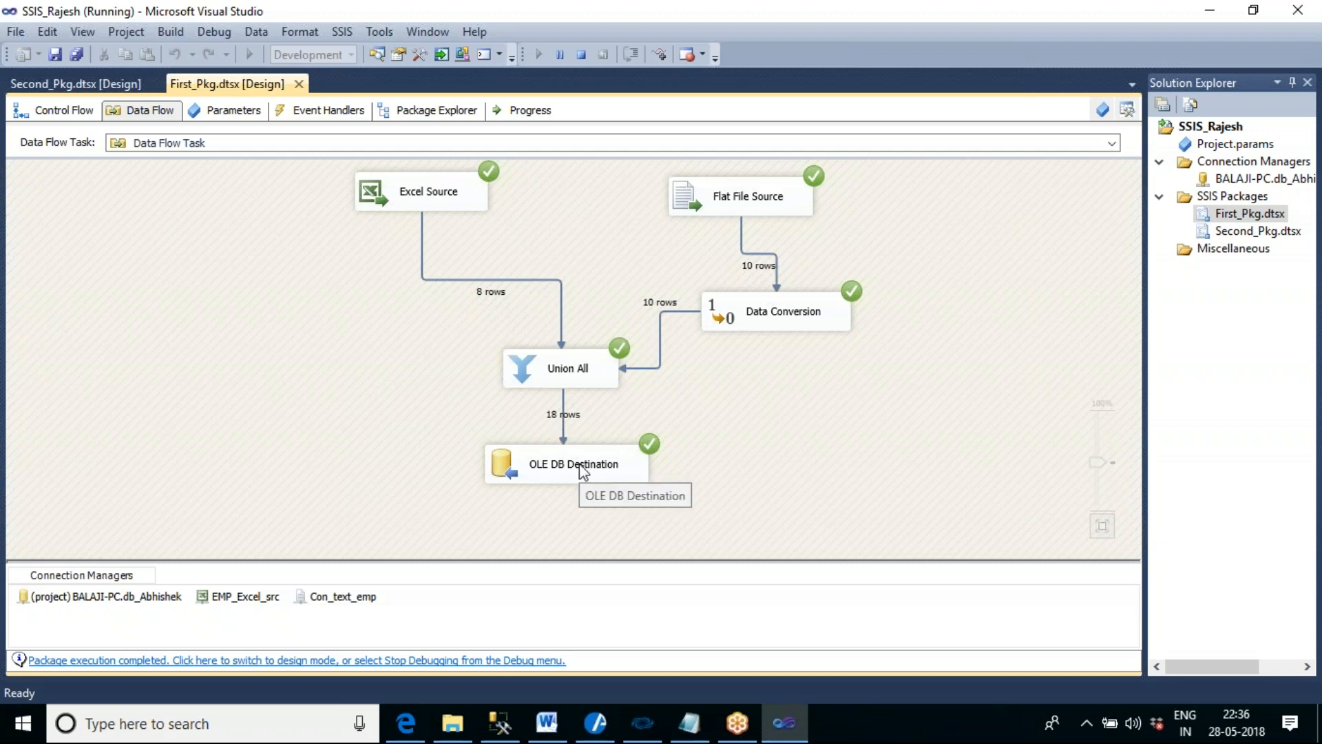
- Switch to SQL Server Management Studio, change the drop statement to "select * from TBL_EMP_DATA03" and run it
left_click(499, 723)
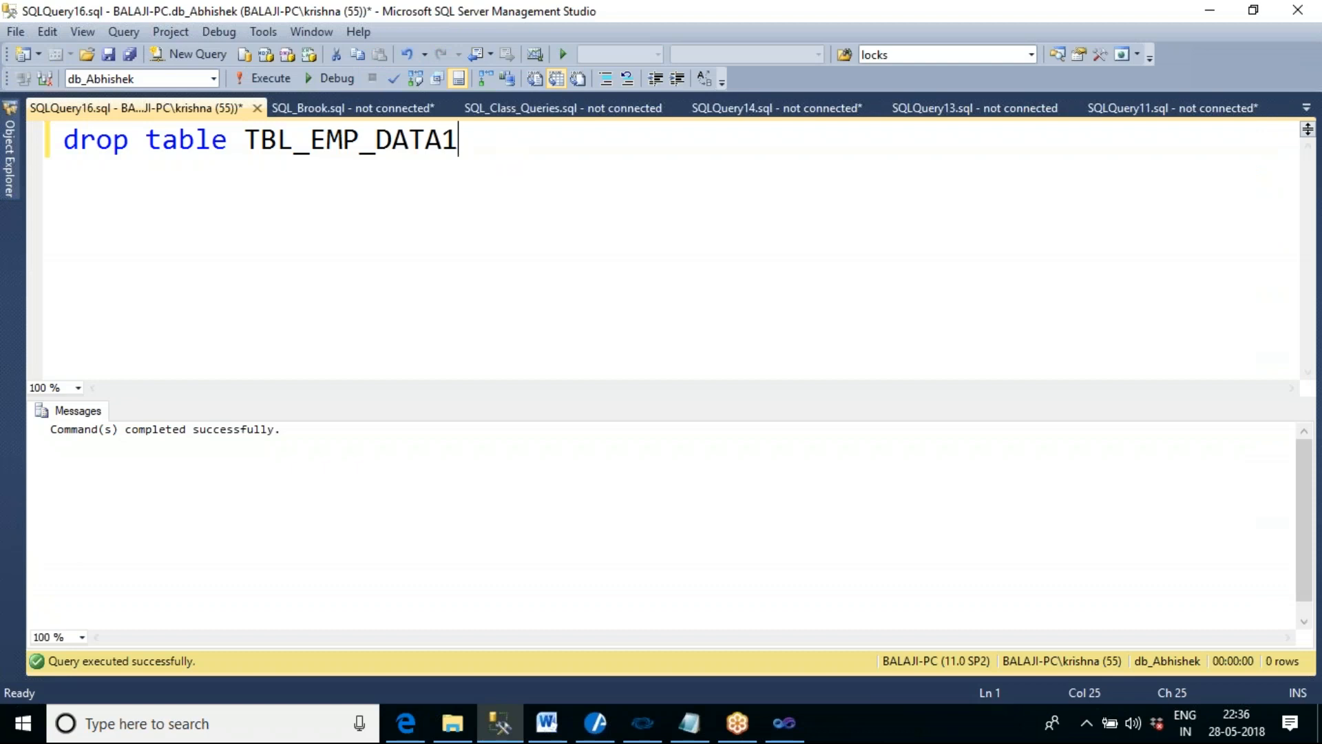
left_click_drag(246, 141, 42, 149)
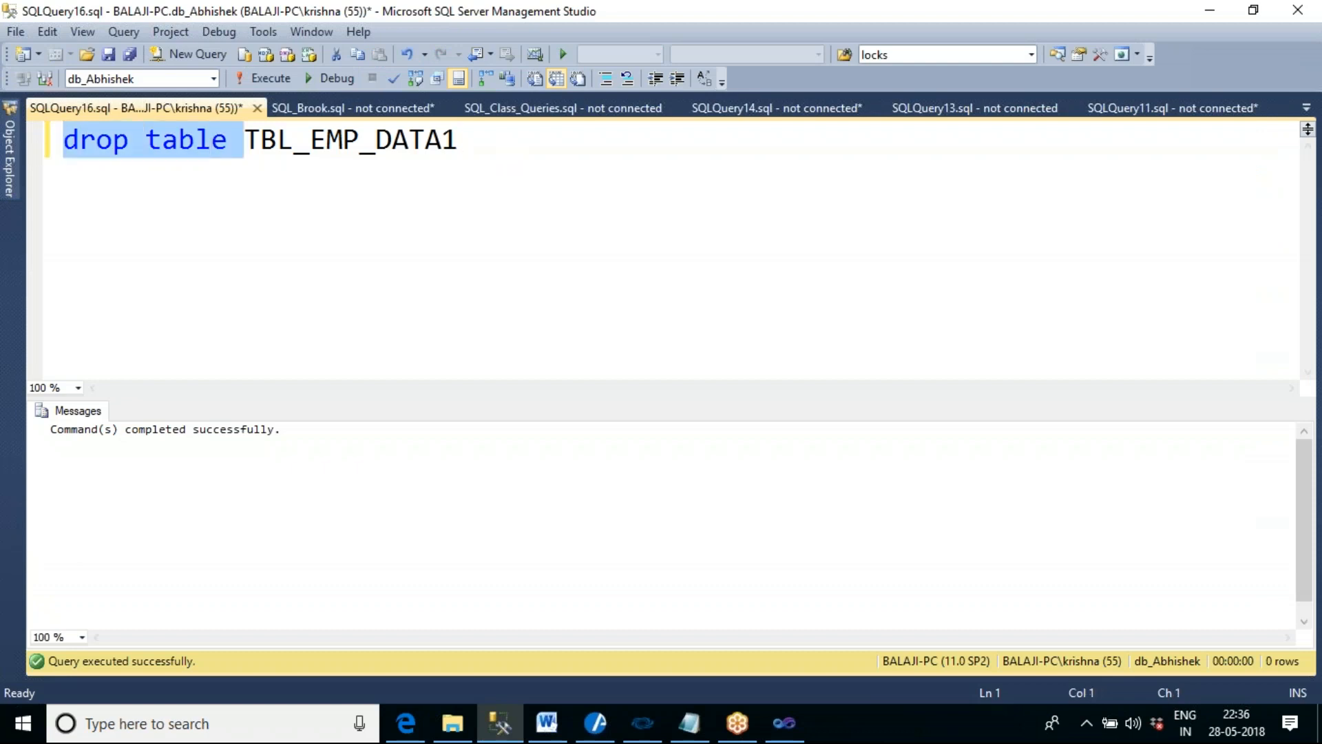
type("select ")
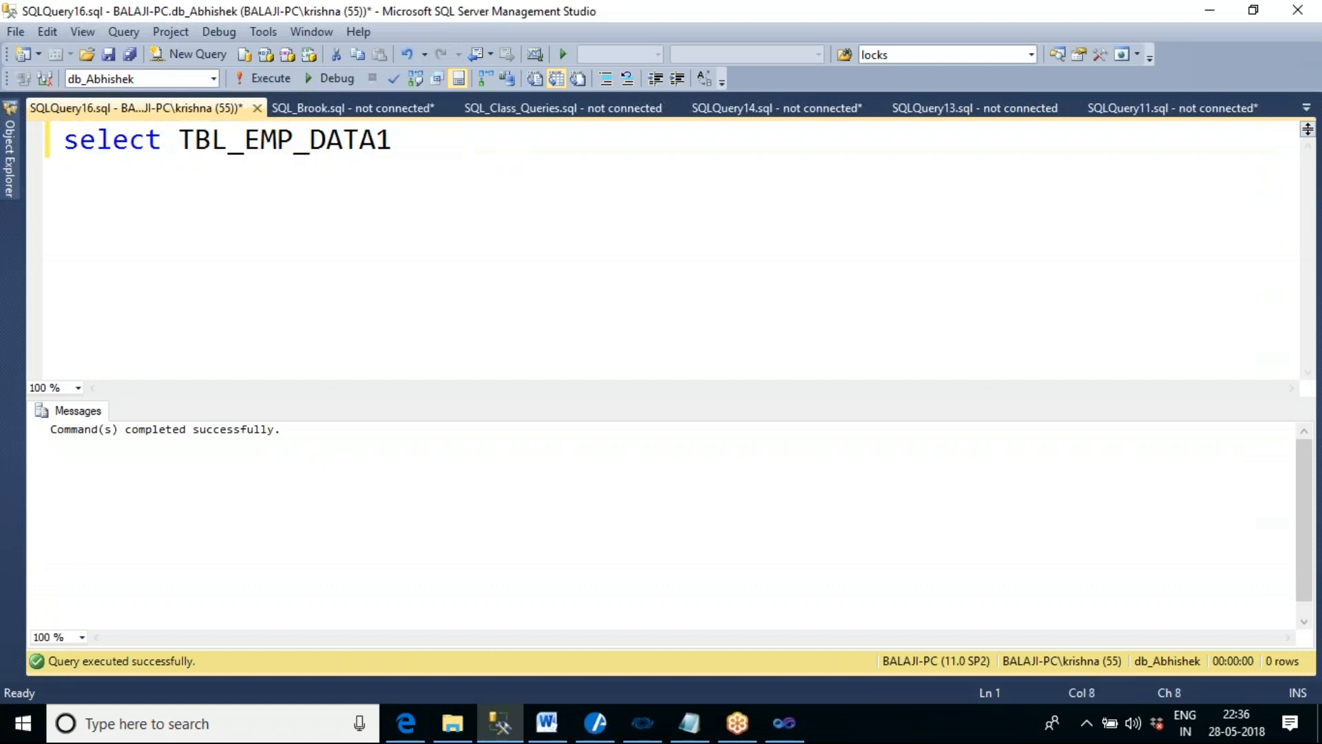
type("* from")
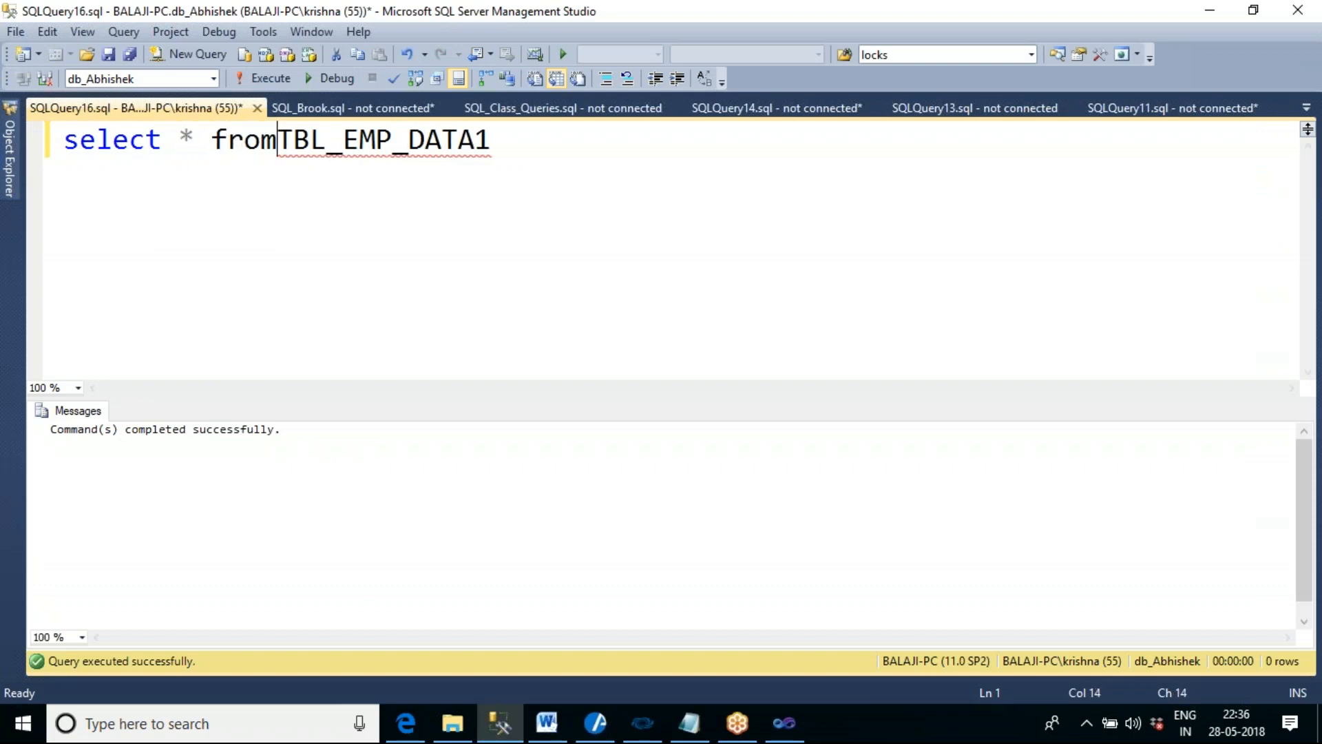
key("End")
key("BackSpace")
type("03")
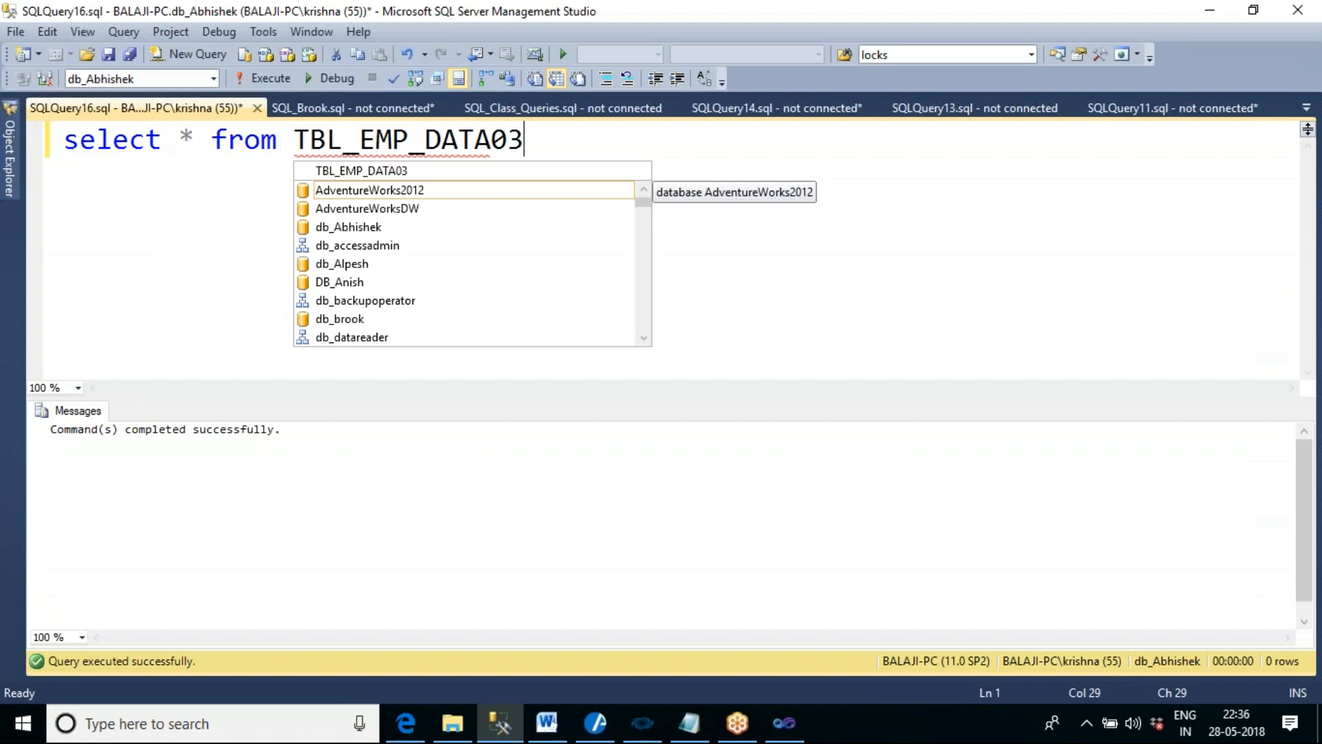
key("F5")
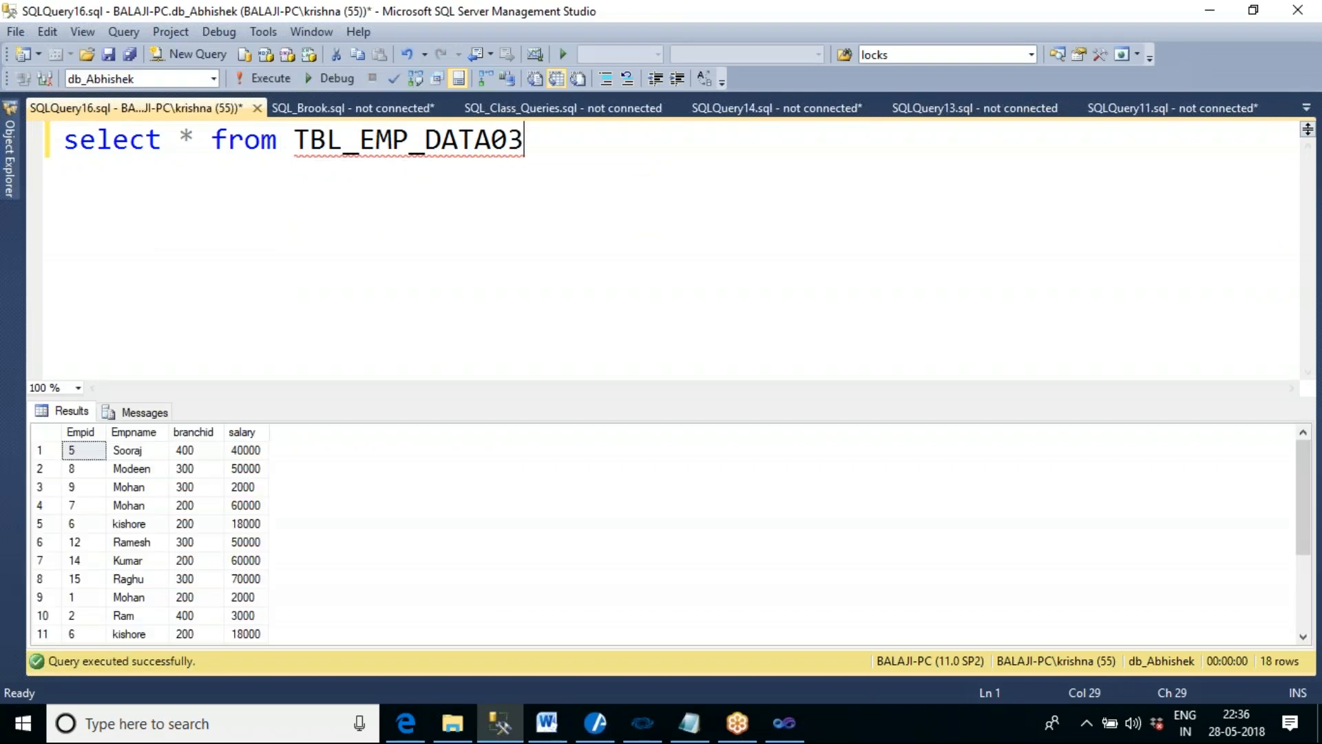
- Check the query's row count message and enlarge the results grid to review all rows of TBL_EMP_DATA03
left_click(147, 412)
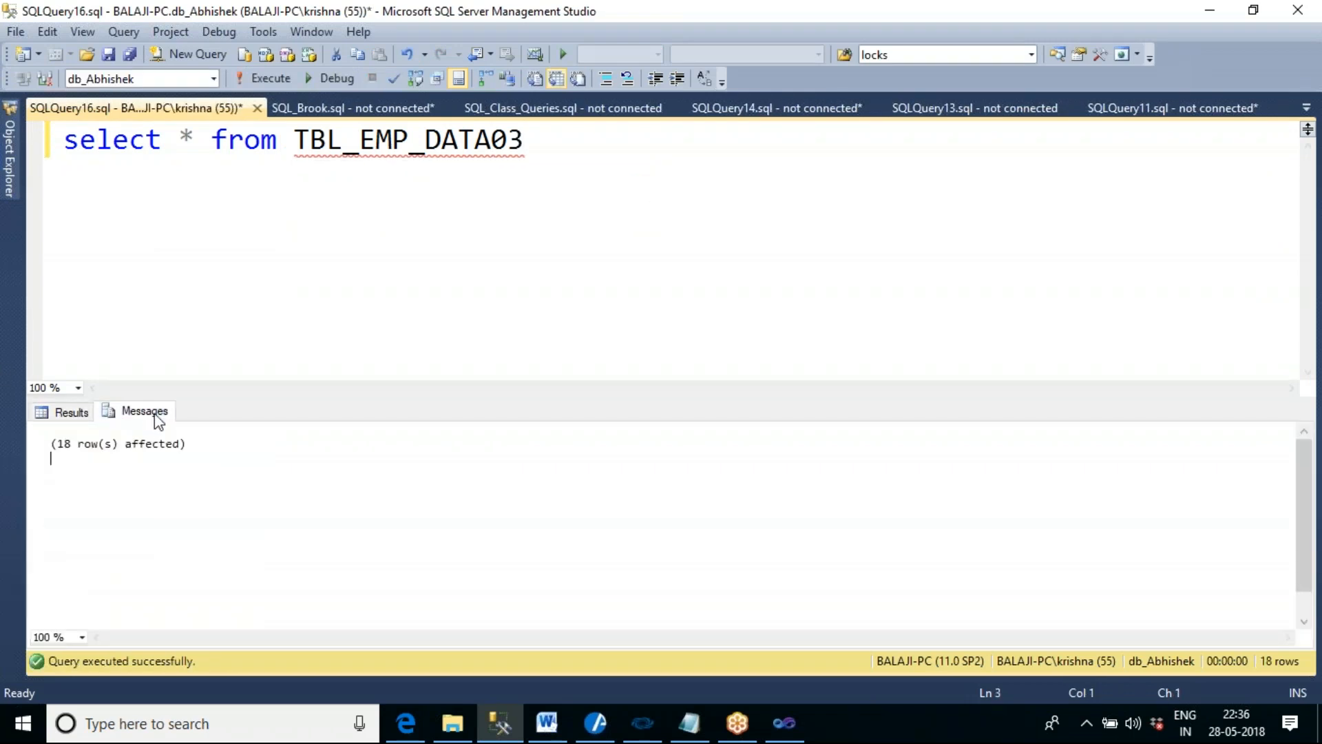
left_click(73, 412)
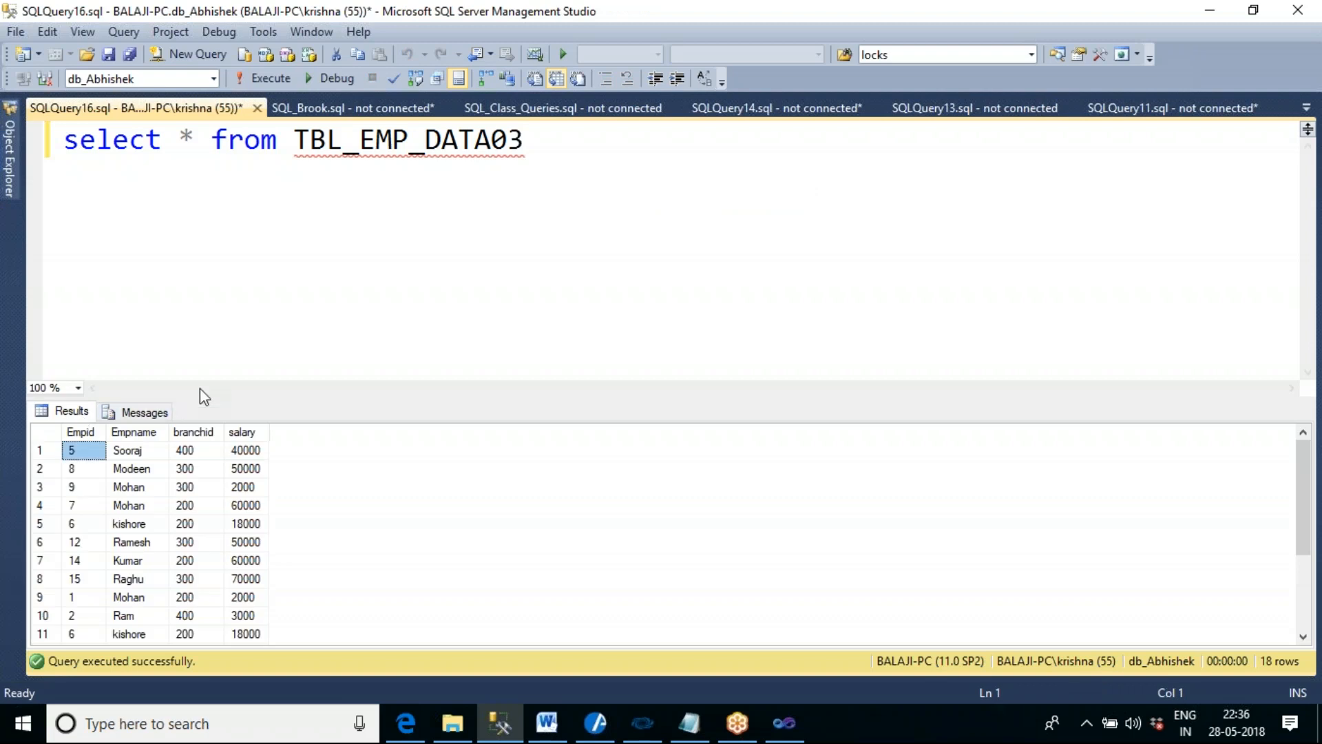
left_click_drag(204, 397, 207, 244)
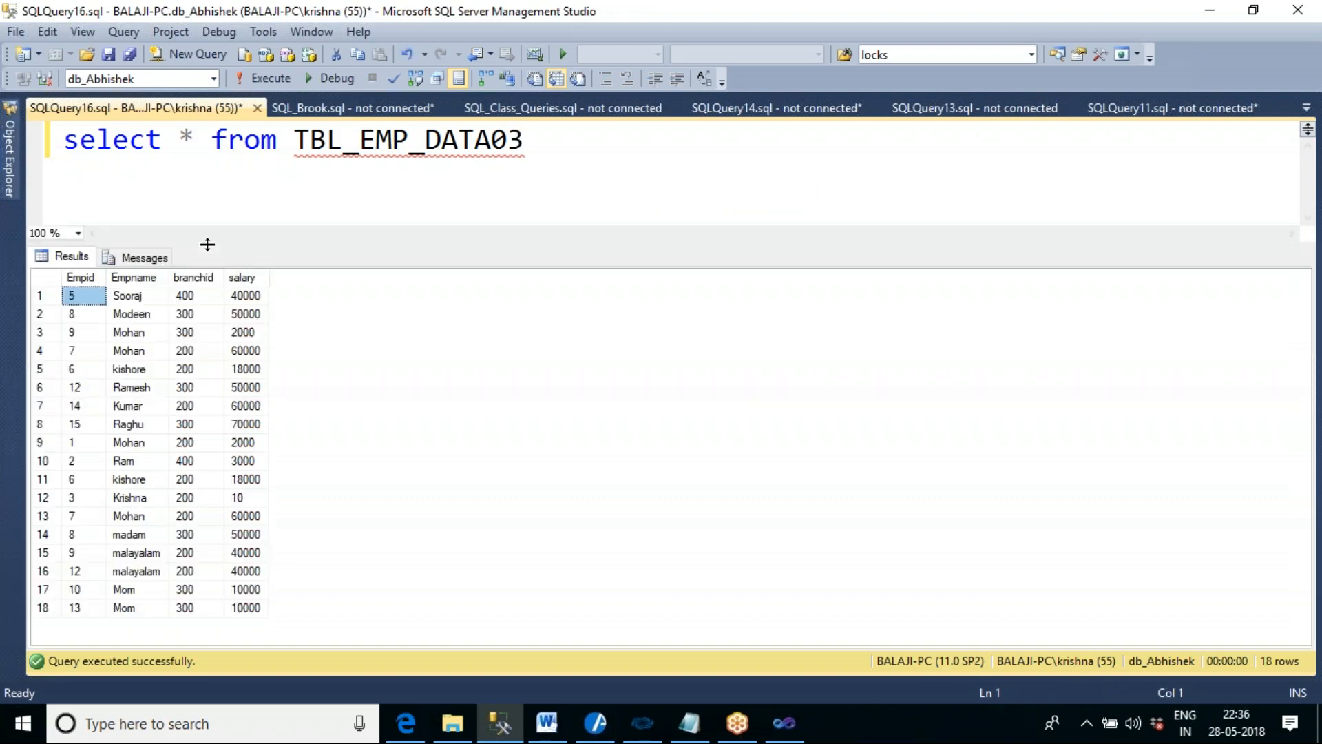
- Return to Visual Studio, review the executed sources, Union All and OLE DB Destination, and stop debugging
left_click(784, 722)
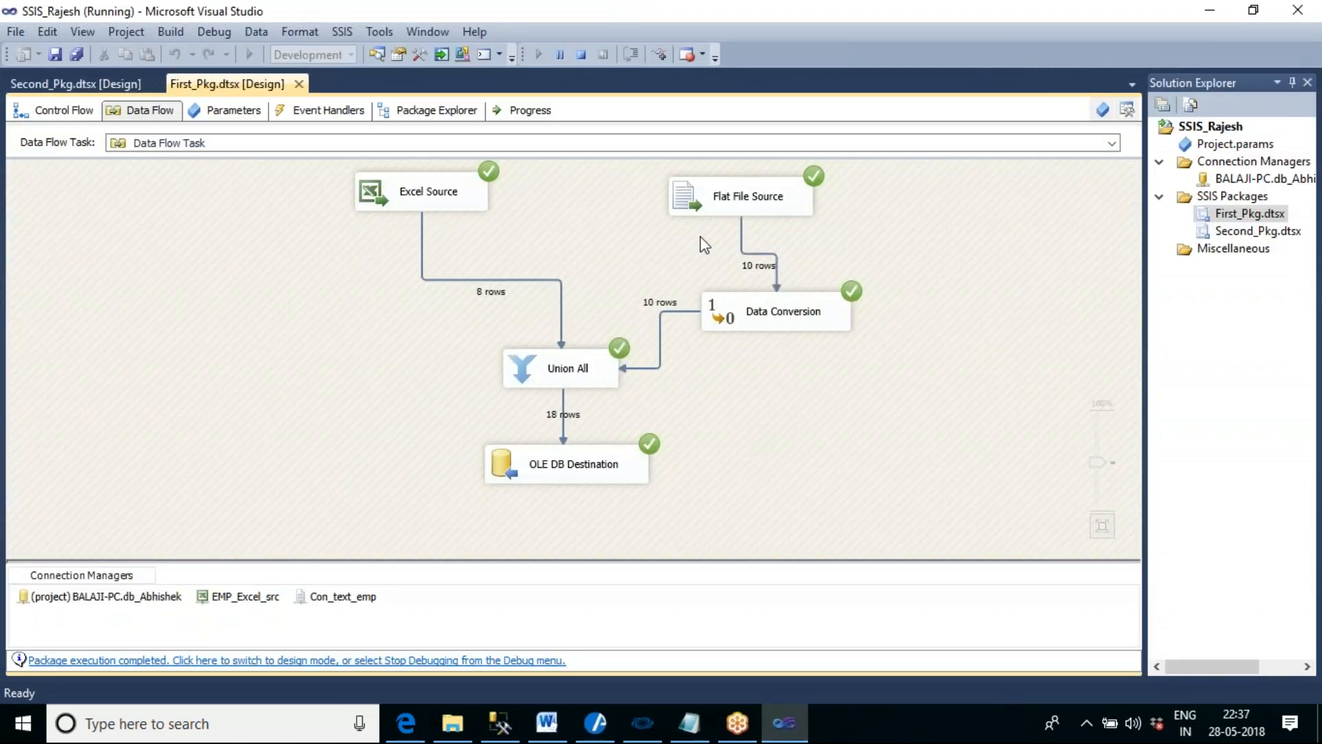
left_click(467, 205)
left_click(744, 201)
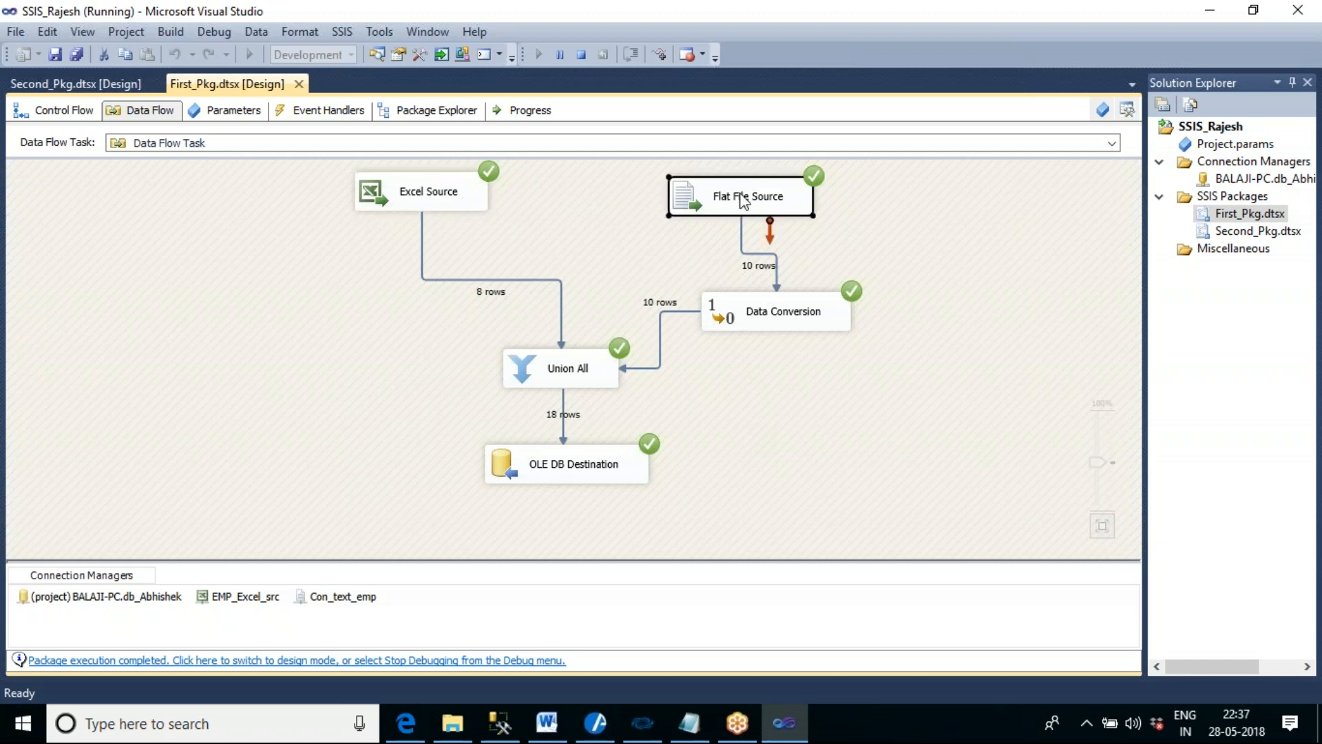
left_click(564, 484)
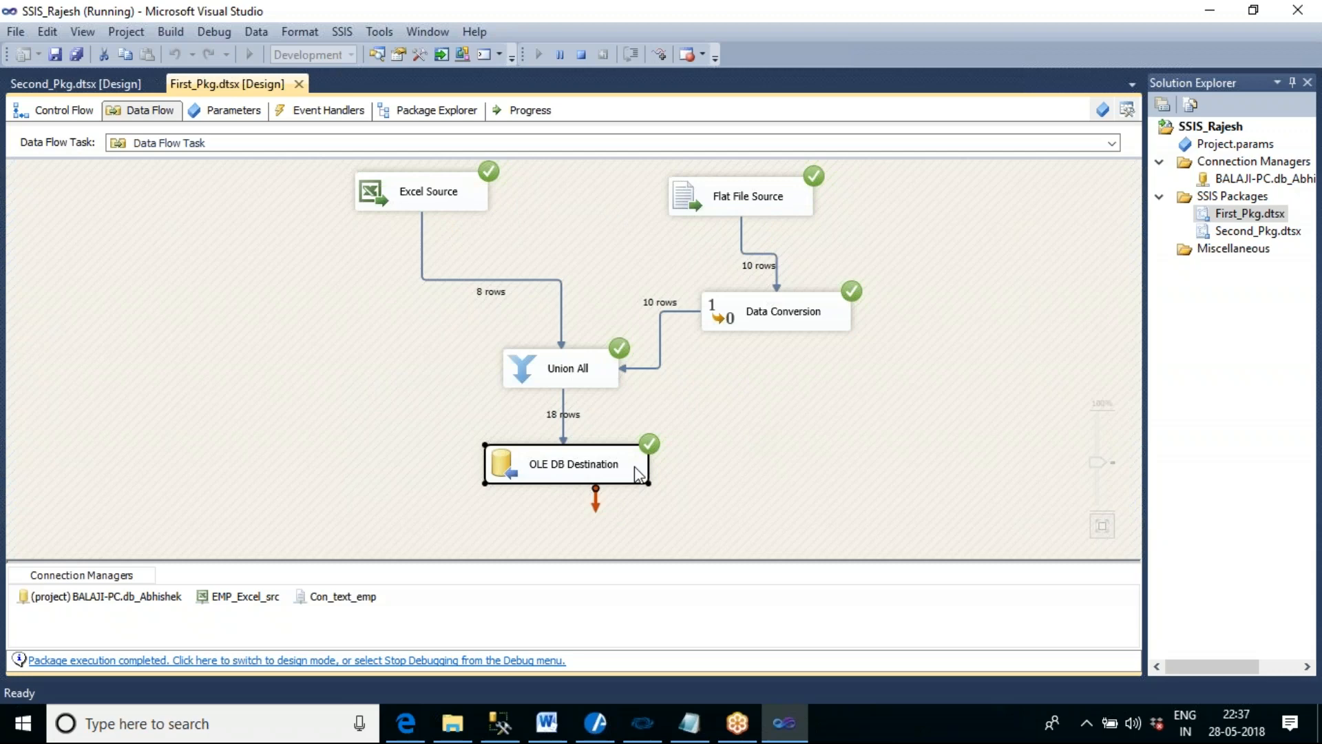
left_click(584, 391)
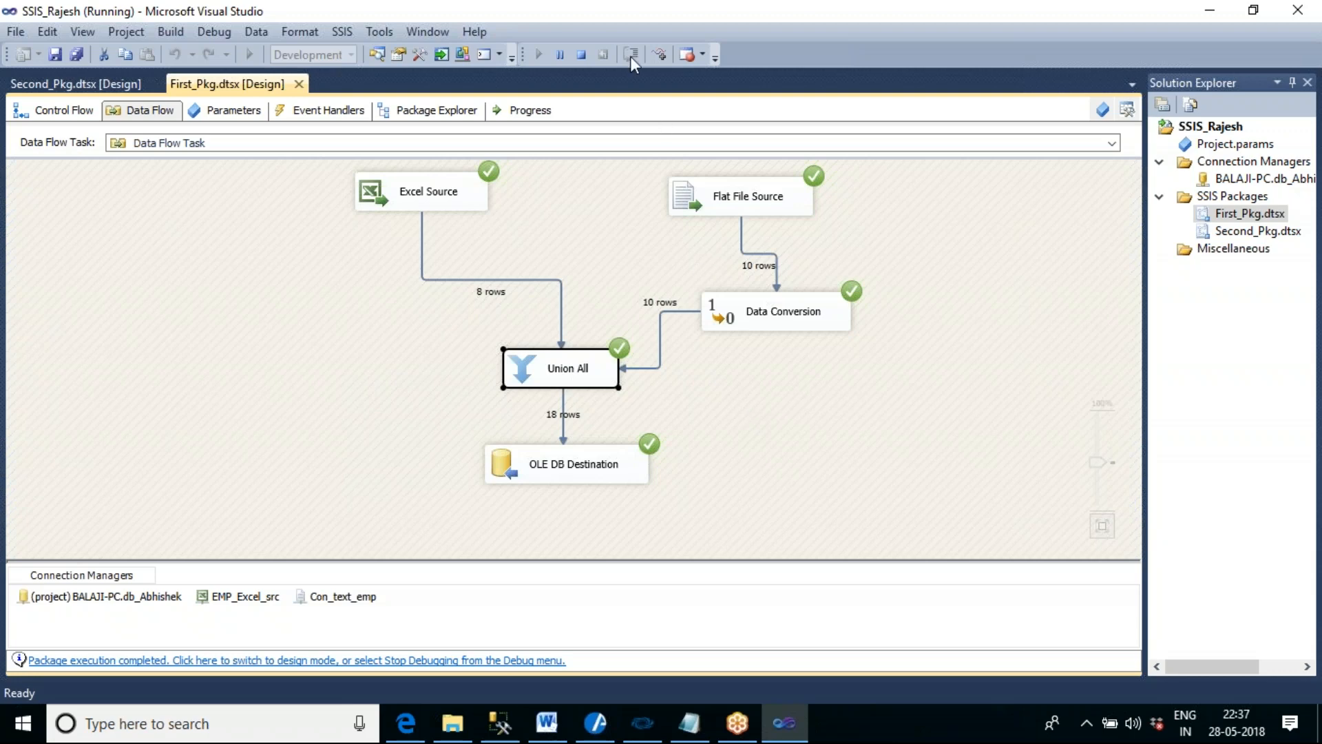
left_click(582, 54)
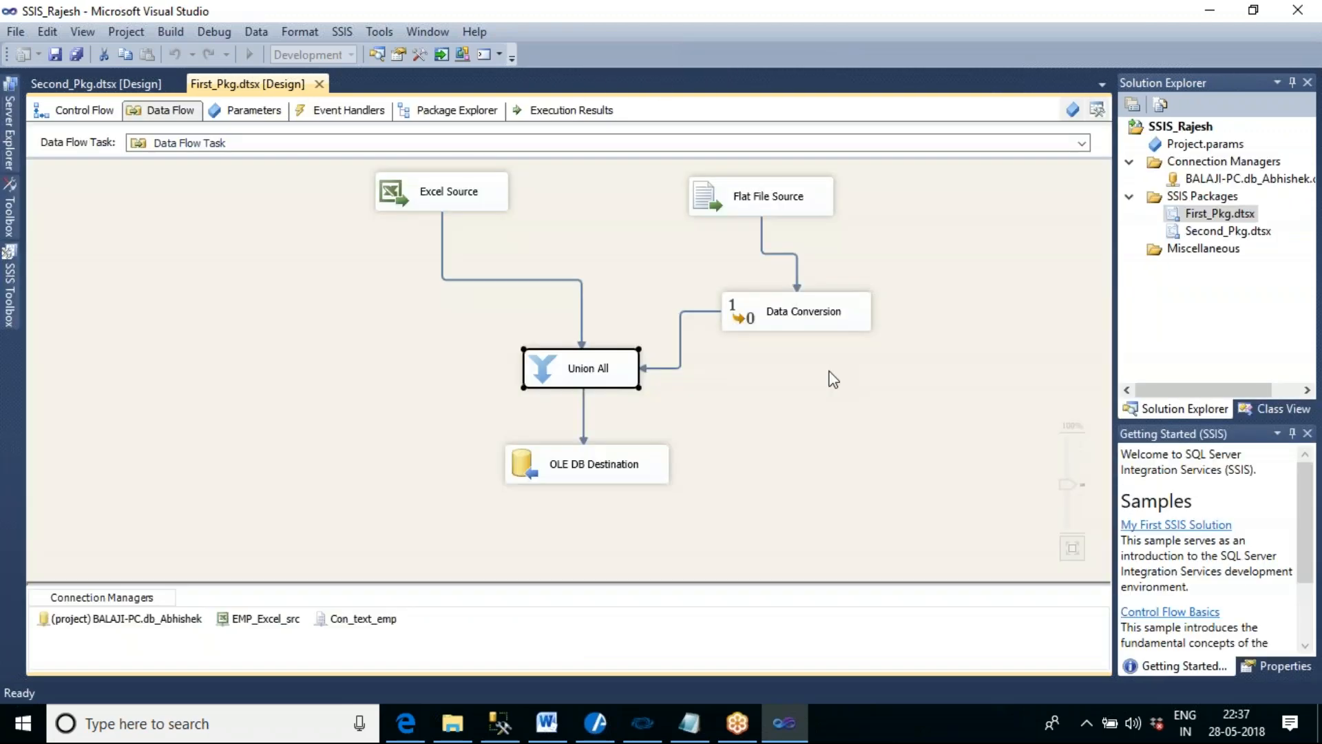